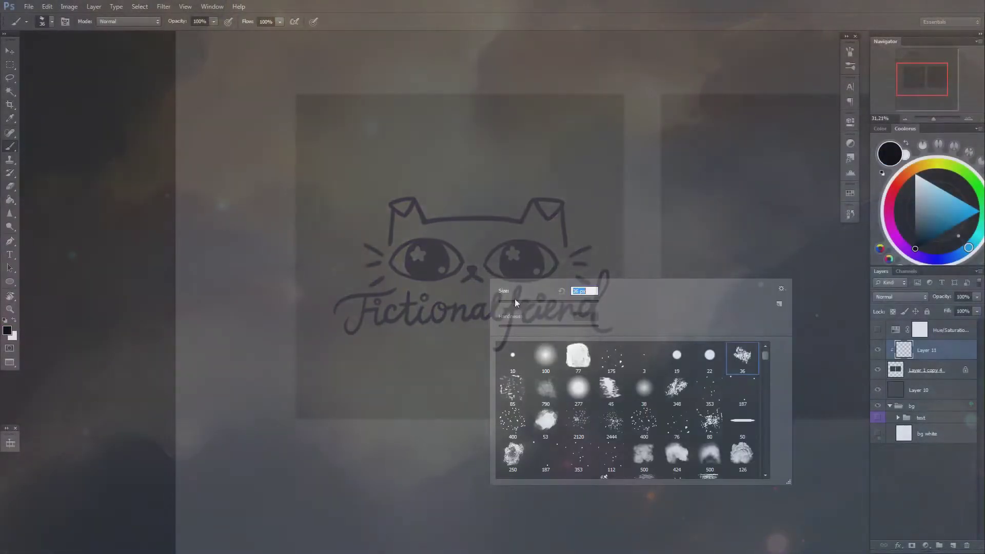
# Step: Sketch a second sloping ground line and the roof sides from the peak, then erase stray strokes
pyautogui.moveTo(297, 316); pyautogui.dragTo(625, 393)
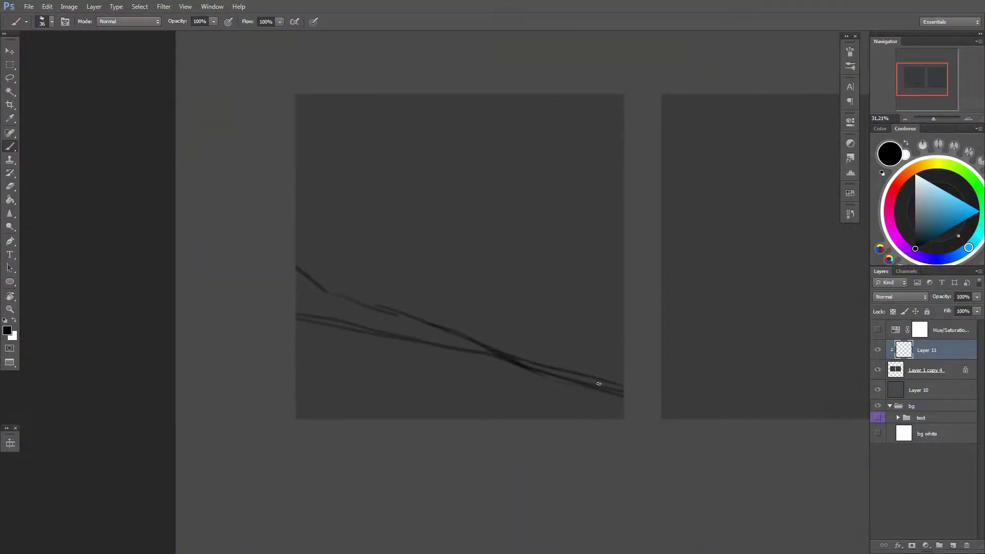
pyautogui.moveTo(526, 150); pyautogui.dragTo(590, 249)
pyautogui.moveTo(531, 149)
pyautogui.mouseDown()
pyautogui.moveTo(623, 179)
pyautogui.moveTo(576, 228)
pyautogui.moveTo(493, 167)
pyautogui.mouseUp()
pyautogui.press('e')
# Step: Enlarge the roof sketch to about 111% and draw both roof sides to complete the triangle
pyautogui.hotkey('ctrl', 't')
pyautogui.moveTo(673, 88); pyautogui.dragTo(669, 116)
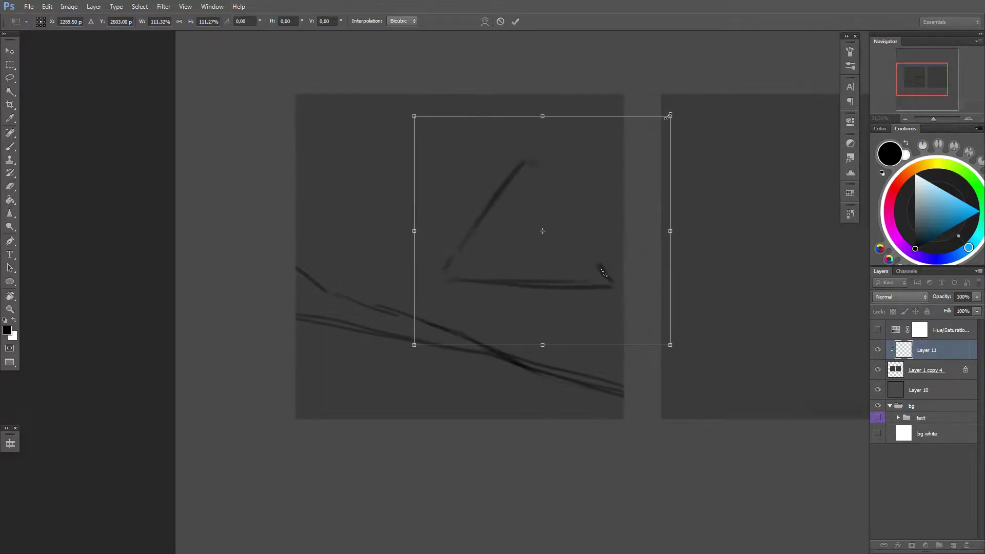
pyautogui.press('Return')
pyautogui.press('b')
pyautogui.moveTo(529, 149)
pyautogui.mouseDown()
pyautogui.moveTo(616, 282)
pyautogui.moveTo(448, 281)
pyautogui.mouseUp()
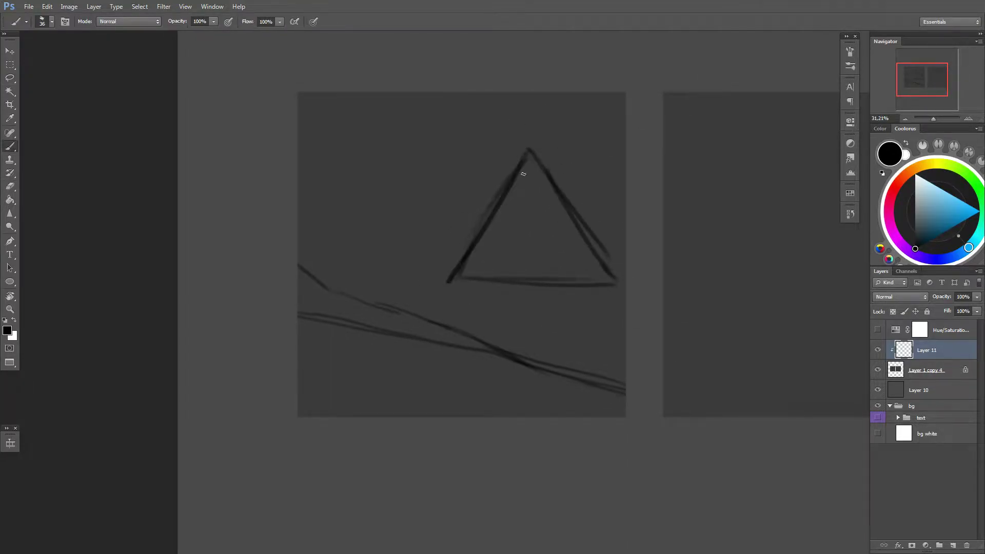
# Step: Redraw the triangle's left and right sides darker and nudge the roof slightly right and down
pyautogui.press('l')
pyautogui.moveTo(535, 187); pyautogui.dragTo(625, 195)
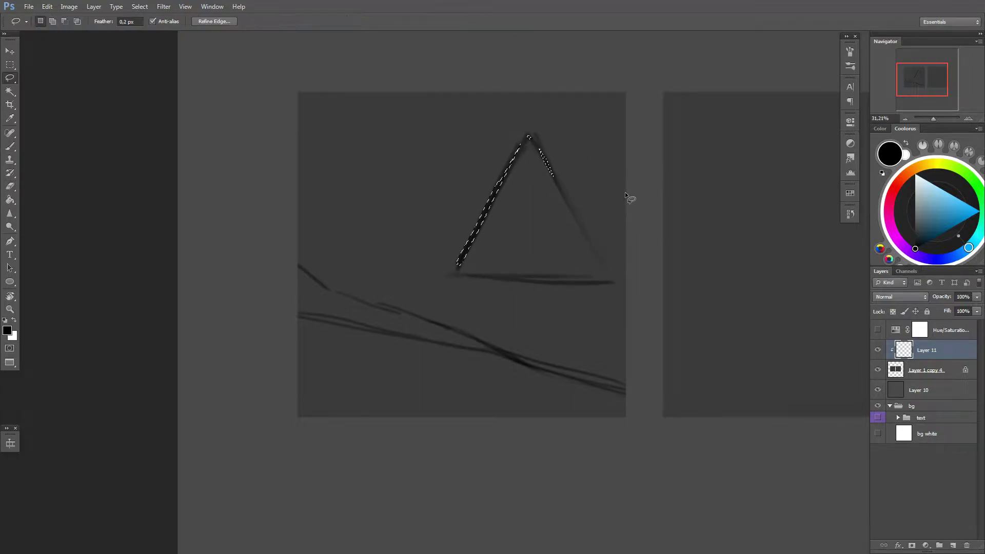
pyautogui.hotkey('ctrl', 'z')
pyautogui.press('b')
pyautogui.moveTo(529, 142); pyautogui.dragTo(605, 281)
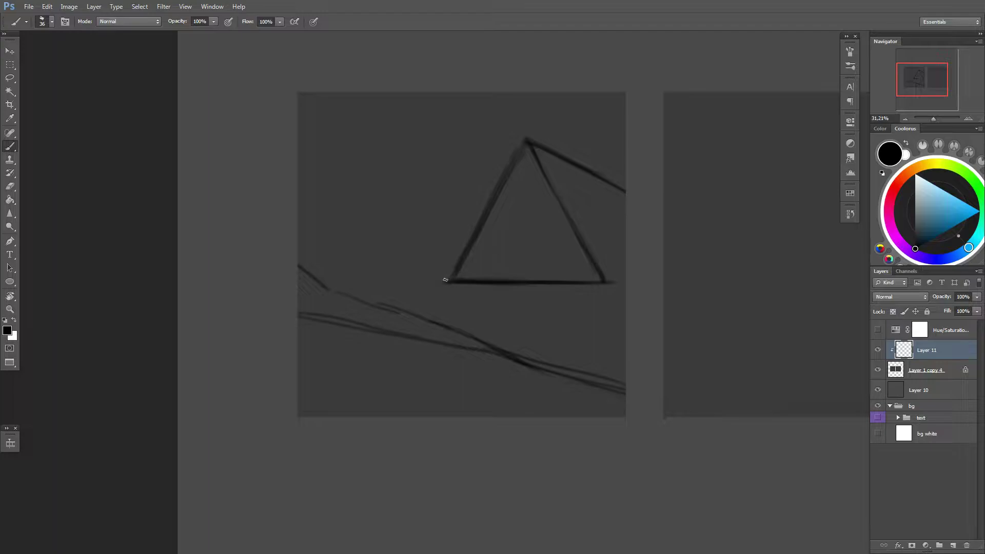
pyautogui.moveTo(523, 140); pyautogui.dragTo(437, 285)
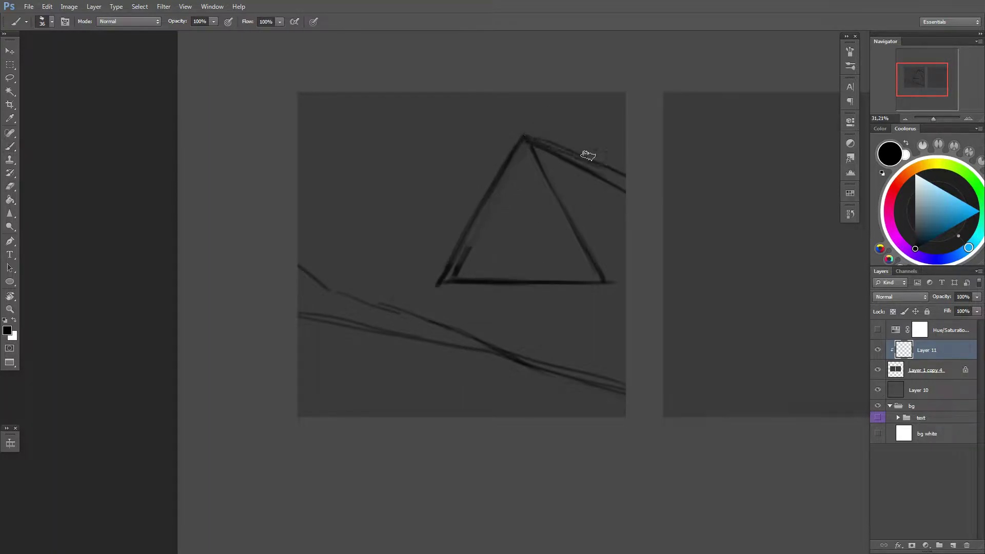
pyautogui.moveTo(588, 155); pyautogui.dragTo(598, 158)
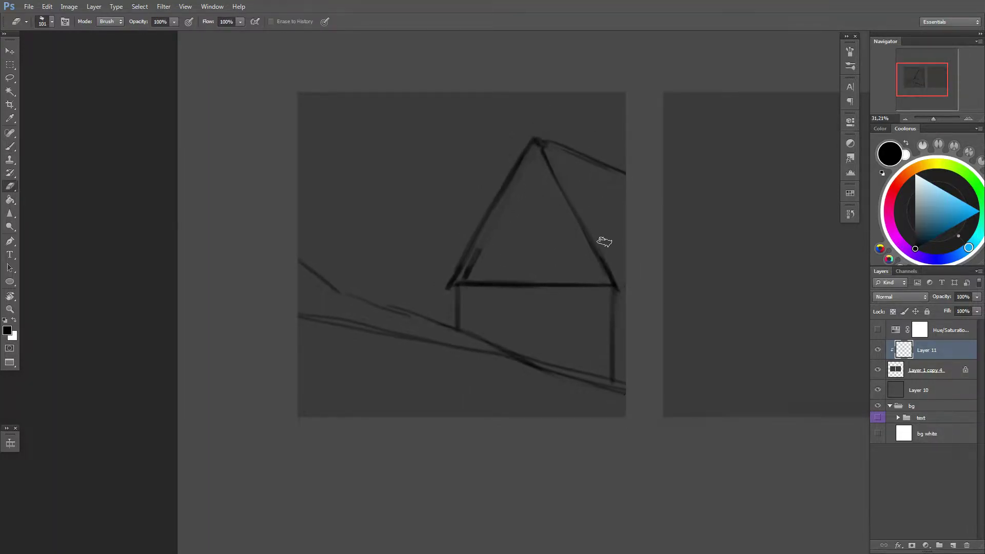
# Step: Remove the roof's horizontal base line and redraw a flatter ground line at the house's base
pyautogui.press('l')
pyautogui.moveTo(521, 105); pyautogui.dragTo(433, 254)
pyautogui.hotkey('ctrl', 'd')
pyautogui.press('b')
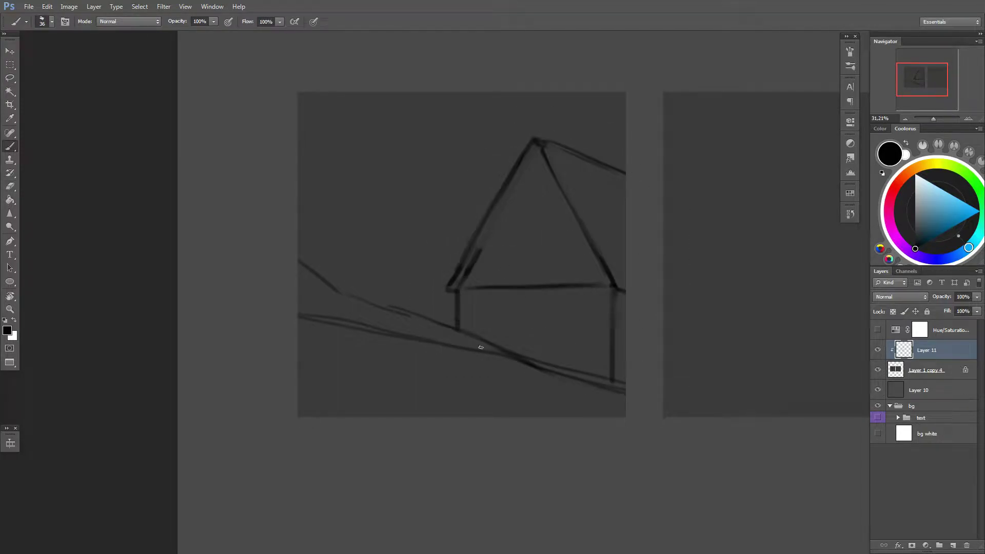
pyautogui.press('e')
pyautogui.moveTo(637, 398)
pyautogui.mouseDown()
pyautogui.moveTo(362, 334)
pyautogui.moveTo(602, 377)
pyautogui.mouseUp()
pyautogui.press('b')
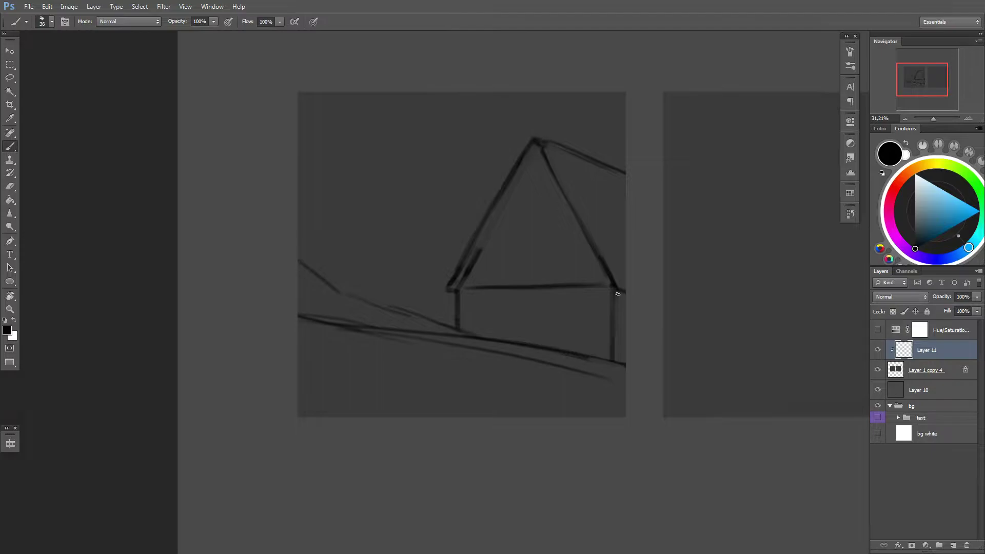
# Step: Redraw the right roof line flatter and erase the short stroke at its edge with a size-28 eraser
pyautogui.press('e')
pyautogui.press('b')
pyautogui.press('e')
pyautogui.moveTo(544, 143)
pyautogui.mouseDown()
pyautogui.moveTo(626, 164)
pyautogui.moveTo(597, 157)
pyautogui.mouseUp()
pyautogui.press('b')
pyautogui.press('e')
pyautogui.moveTo(597, 198)
pyautogui.mouseDown()
pyautogui.moveTo(623, 218)
pyautogui.moveTo(610, 214)
pyautogui.mouseUp()
pyautogui.press('b')
# Step: Close the gable window into a rectangle
pyautogui.rightClick(608, 205)
pyautogui.press('Return')
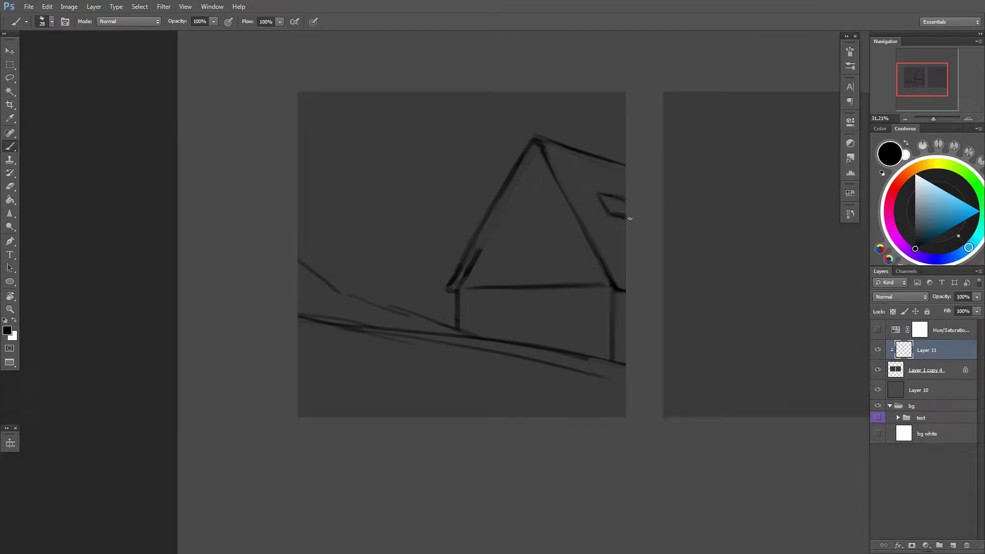
pyautogui.press('e')
pyautogui.press('b')
pyautogui.press('e')
pyautogui.press('b')
pyautogui.press('e')
pyautogui.press('b')
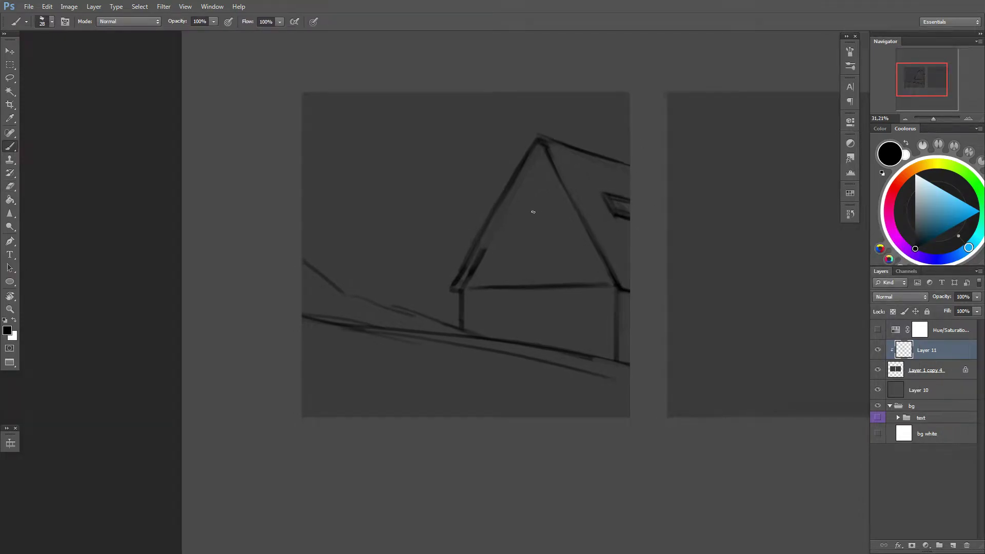
pyautogui.moveTo(543, 193); pyautogui.dragTo(526, 248)
# Step: Darken the left roof edge, then lighten the dark left roof stroke with the eraser
pyautogui.moveTo(480, 259); pyautogui.dragTo(542, 146)
pyautogui.moveTo(457, 288); pyautogui.dragTo(500, 221)
pyautogui.press('e')
pyautogui.moveTo(524, 154); pyautogui.dragTo(462, 268)
pyautogui.press('b')
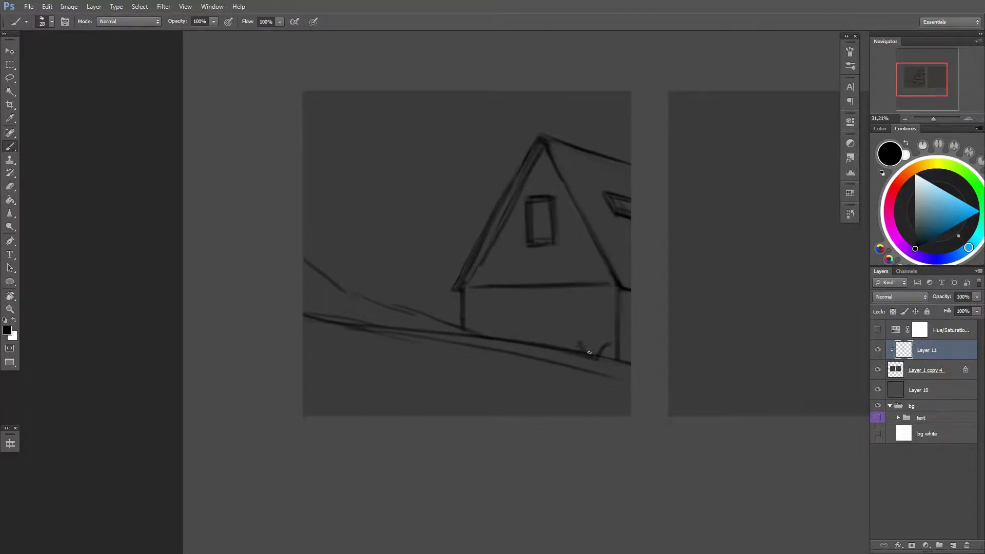
# Step: Sketch tall grass blades across the bottom foreground, discarding a darker post stroke
pyautogui.moveTo(342, 265); pyautogui.dragTo(377, 334)
pyautogui.moveTo(359, 288); pyautogui.dragTo(379, 336)
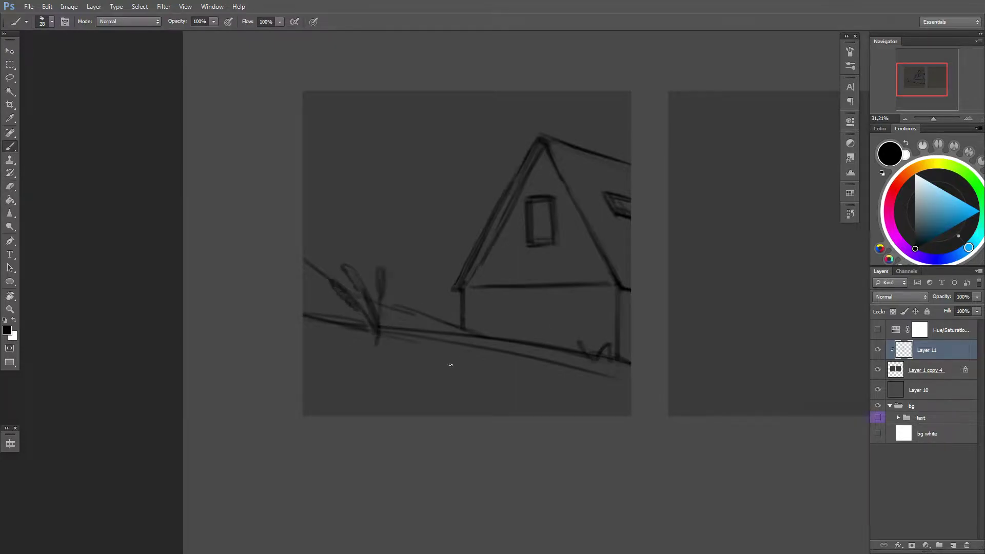
pyautogui.hotkey('ctrl', 'alt', 'z')
pyautogui.hotkey('ctrl', 'alt', 'z')
pyautogui.moveTo(459, 370); pyautogui.dragTo(437, 414)
pyautogui.moveTo(482, 394); pyautogui.dragTo(488, 415)
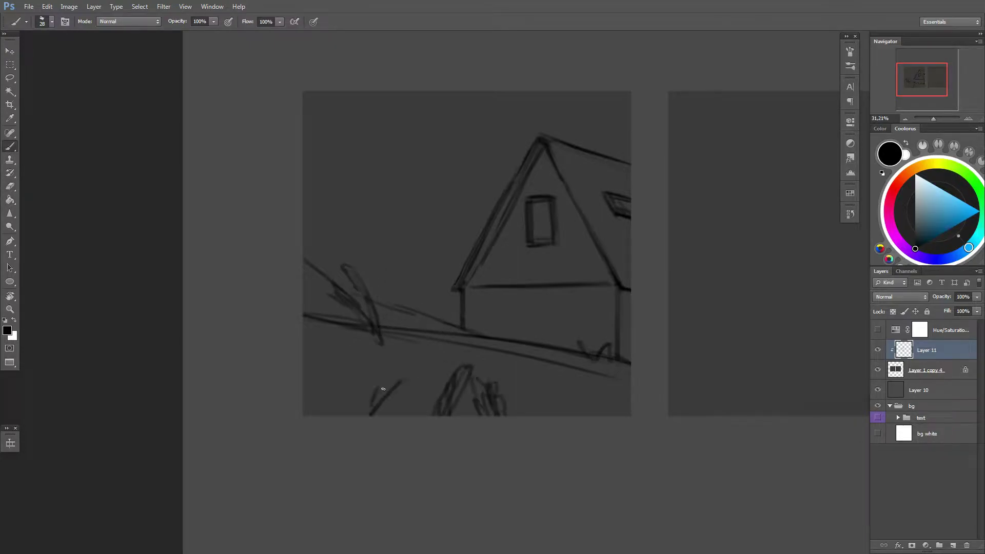
pyautogui.moveTo(340, 350); pyautogui.dragTo(319, 414)
pyautogui.moveTo(362, 357)
pyautogui.mouseDown()
pyautogui.moveTo(339, 415)
pyautogui.moveTo(377, 410)
pyautogui.mouseUp()
pyautogui.moveTo(468, 355); pyautogui.dragTo(405, 415)
pyautogui.moveTo(487, 354); pyautogui.dragTo(516, 414)
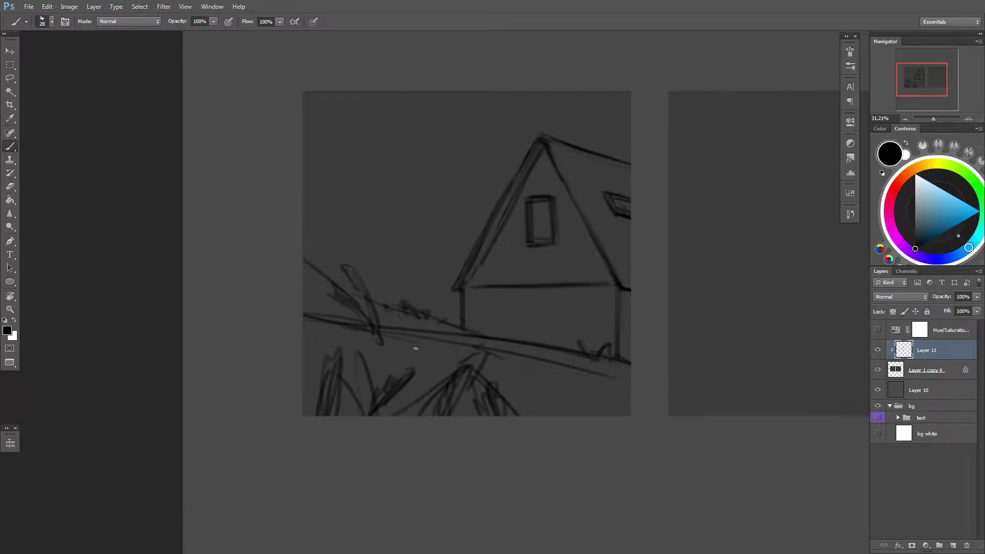
pyautogui.scroll(-1, 605, 263)
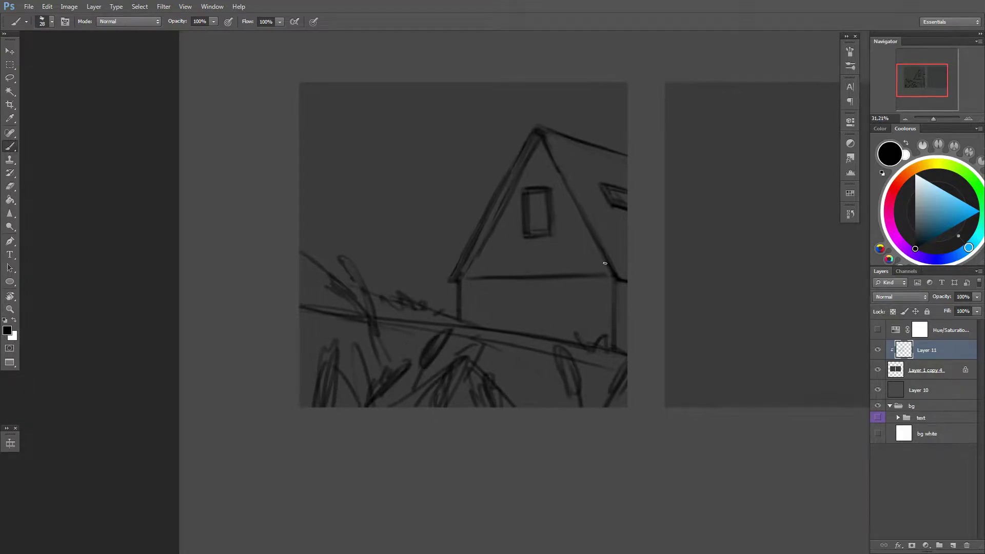
# Step: Enlarge the gable window and move it lower, then trace a line along the right roof edge
pyautogui.press('e')
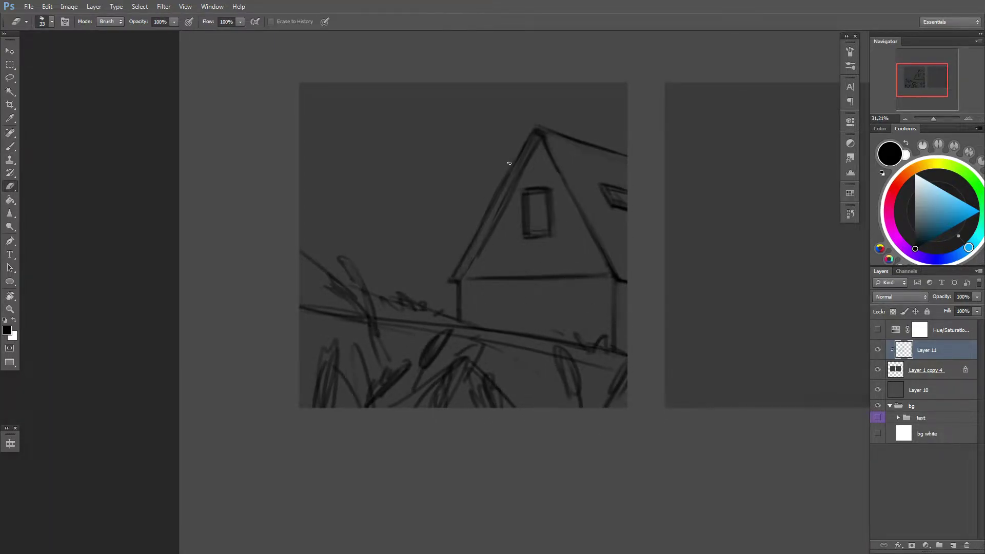
pyautogui.press('l')
pyautogui.moveTo(517, 183)
pyautogui.mouseDown()
pyautogui.moveTo(556, 244)
pyautogui.moveTo(539, 256)
pyautogui.mouseUp()
pyautogui.hotkey('ctrl', 't')
pyautogui.press('Return')
pyautogui.hotkey('ctrl', 'd')
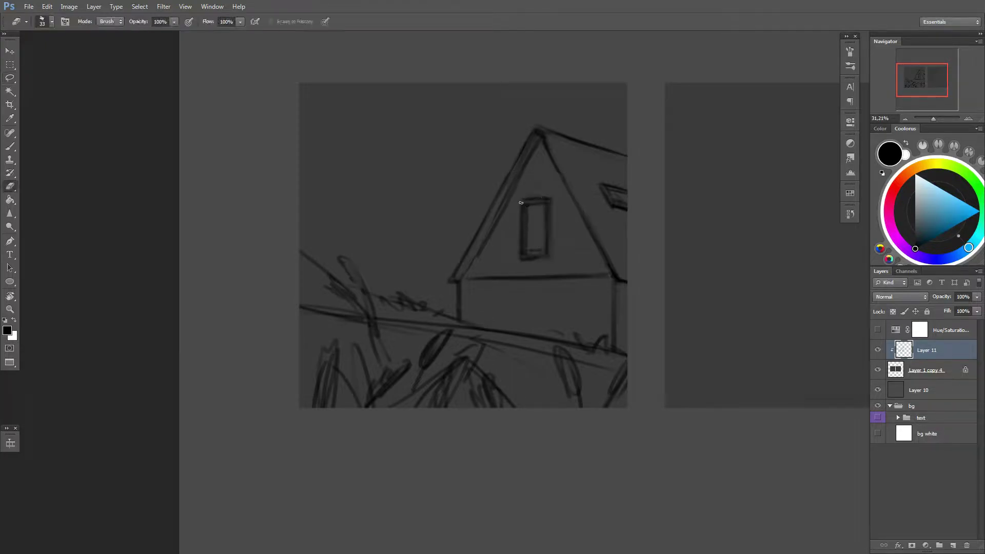
pyautogui.press('b')
pyautogui.moveTo(569, 148); pyautogui.dragTo(608, 225)
# Step: Sketch faint strokes above the roof and erase part of the upper-left scribbles
pyautogui.press('e')
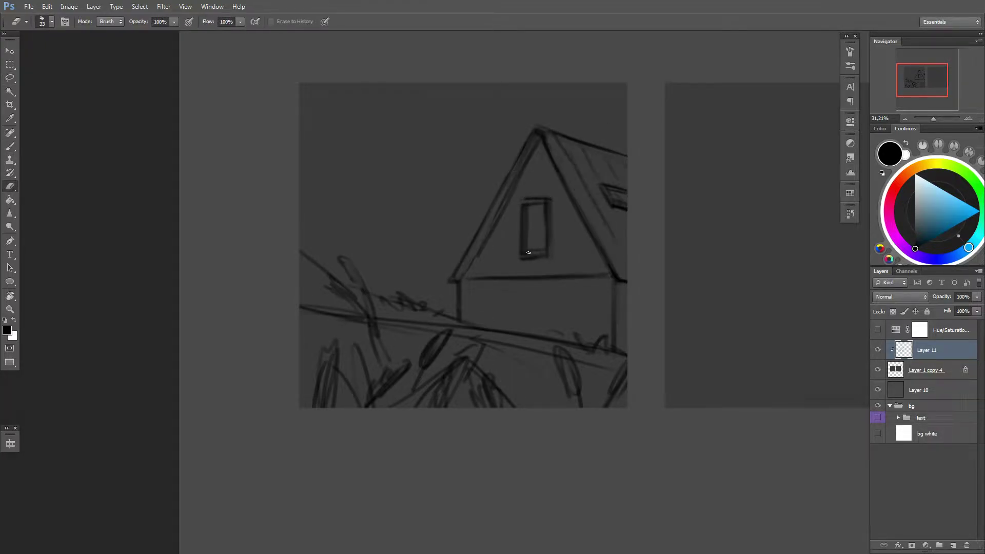
pyautogui.press('b')
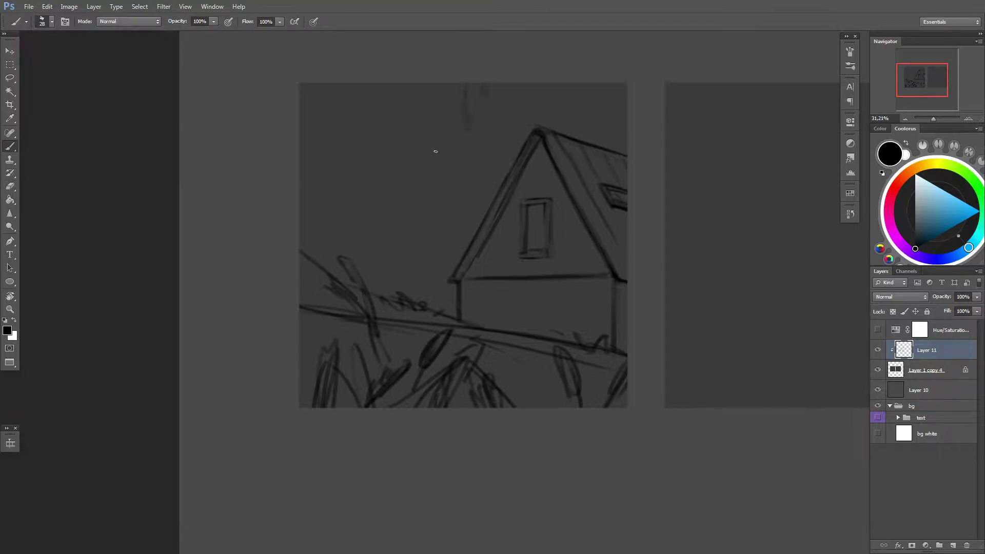
pyautogui.press('e')
pyautogui.moveTo(557, 88)
pyautogui.mouseDown()
pyautogui.moveTo(445, 163)
pyautogui.moveTo(369, 176)
pyautogui.mouseUp()
pyautogui.press('b')
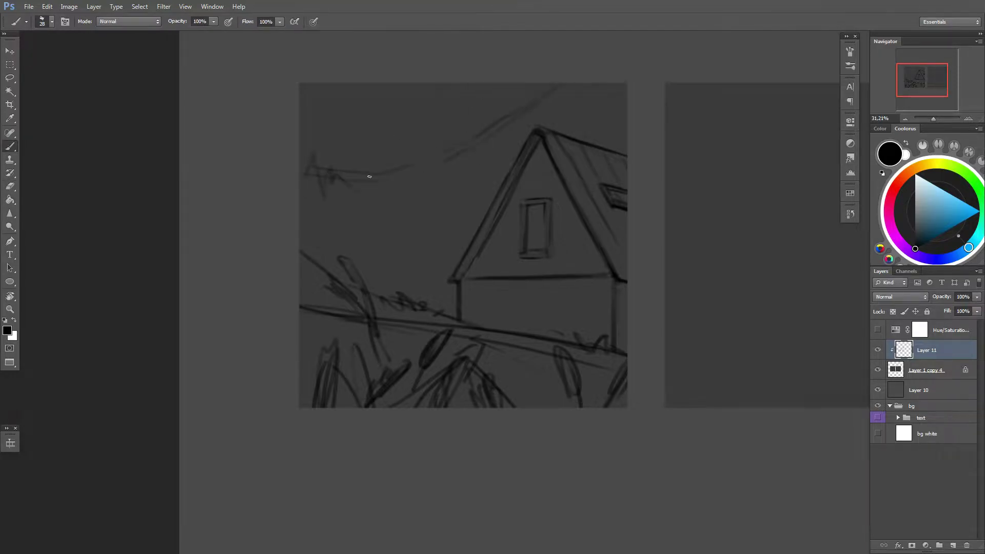
pyautogui.press('e')
pyautogui.moveTo(349, 255); pyautogui.dragTo(385, 226)
pyautogui.press('b')
# Step: Draw a zigzag treeline at the upper left, erasing strays and fading the stroke near the roof peak
pyautogui.press('e')
pyautogui.moveTo(326, 169)
pyautogui.mouseDown()
pyautogui.moveTo(359, 184)
pyautogui.moveTo(366, 207)
pyautogui.moveTo(408, 159)
pyautogui.moveTo(431, 220)
pyautogui.mouseUp()
pyautogui.press('b')
pyautogui.press('e')
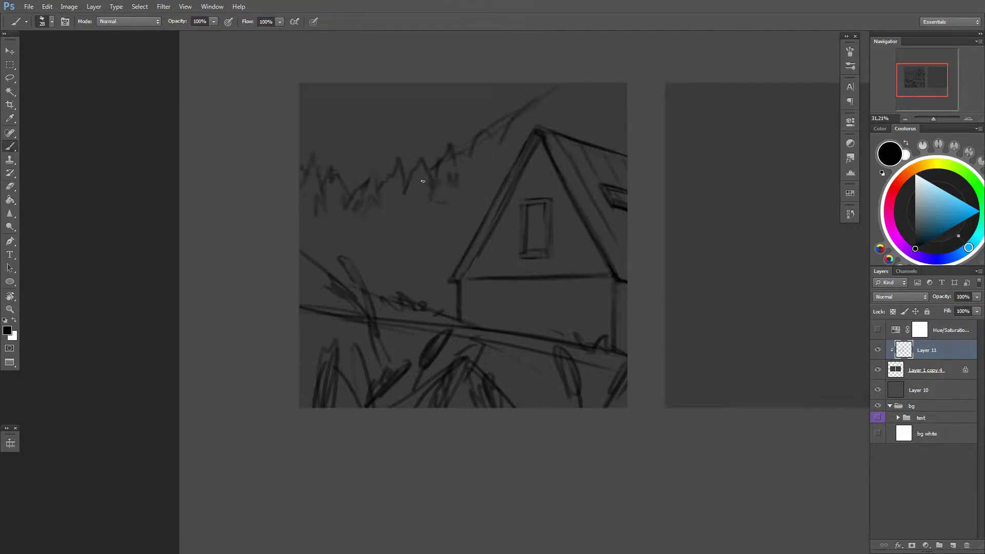
pyautogui.press('e')
pyautogui.moveTo(431, 184); pyautogui.dragTo(439, 218)
pyautogui.rightClick(534, 200)
pyautogui.press('Escape')
pyautogui.moveTo(511, 120); pyautogui.dragTo(554, 83)
pyautogui.press('b')
# Step: Sketch a pine tree left of the roof with branches, pine needles and a darkened trunk
pyautogui.moveTo(487, 157); pyautogui.dragTo(441, 278)
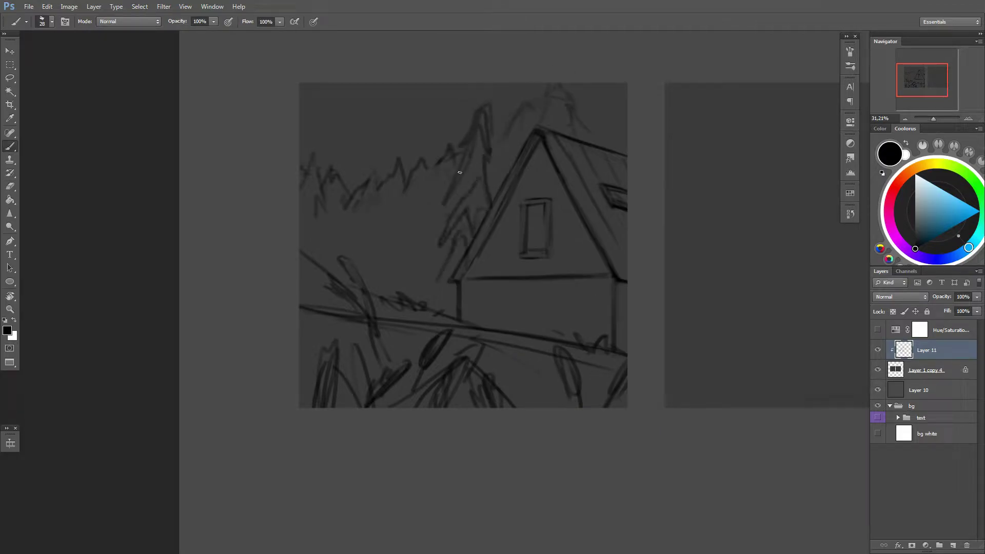
pyautogui.press('e')
pyautogui.press('b')
pyautogui.moveTo(485, 115); pyautogui.dragTo(451, 225)
pyautogui.moveTo(497, 146); pyautogui.dragTo(487, 200)
pyautogui.press('e')
pyautogui.moveTo(494, 91); pyautogui.dragTo(485, 154)
pyautogui.press('b')
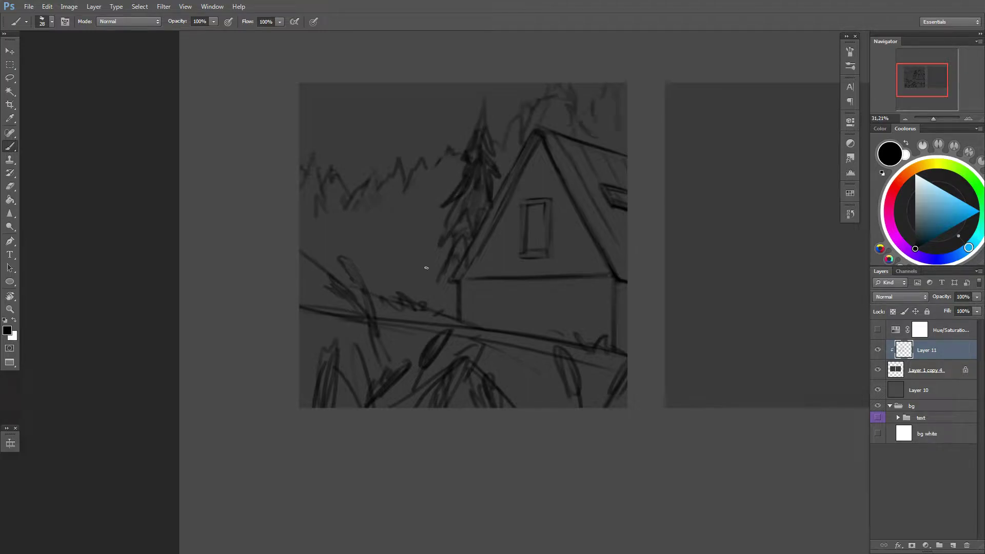
pyautogui.moveTo(426, 267)
pyautogui.mouseDown()
pyautogui.moveTo(465, 203)
pyautogui.moveTo(469, 229)
pyautogui.moveTo(446, 272)
pyautogui.mouseUp()
pyautogui.moveTo(487, 223)
pyautogui.mouseDown()
pyautogui.moveTo(434, 279)
pyautogui.moveTo(443, 306)
pyautogui.mouseUp()
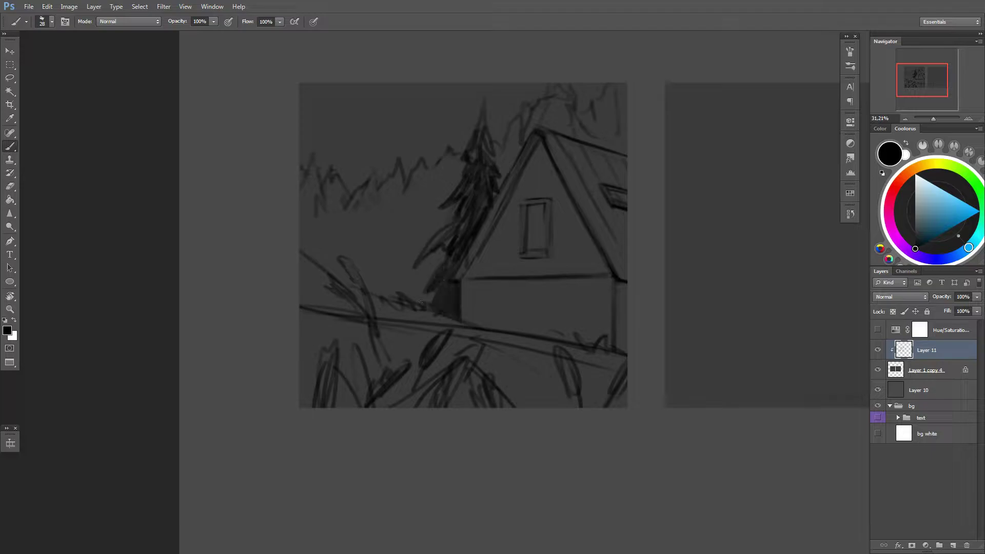
# Step: Zoom out and soften parts of the pine tree with a 168 px eraser
pyautogui.press('e')
pyautogui.press('b')
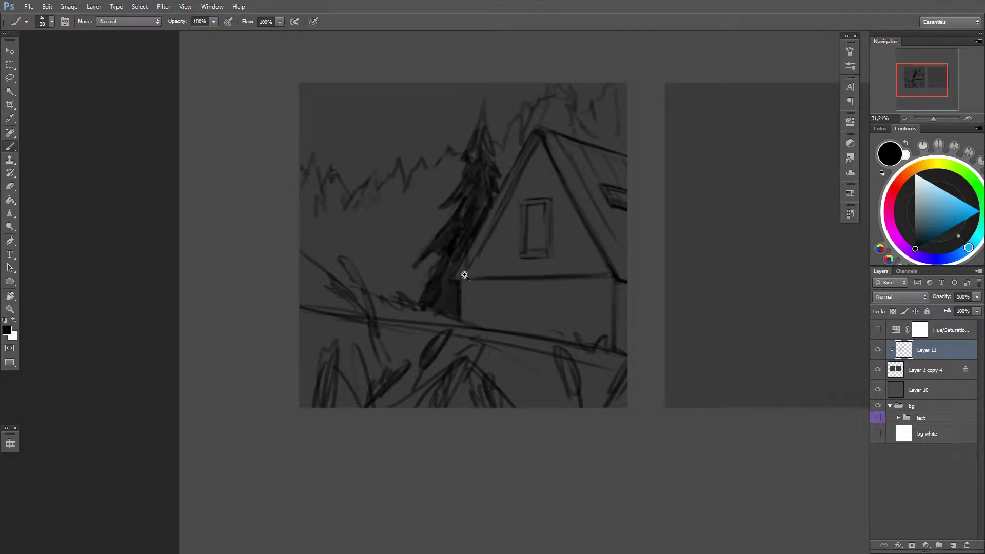
pyautogui.scroll(-1, 462, 272)
pyautogui.press('e')
pyautogui.rightClick(476, 282)
pyautogui.moveTo(446, 271); pyautogui.dragTo(438, 303)
pyautogui.moveTo(464, 233); pyautogui.dragTo(431, 285)
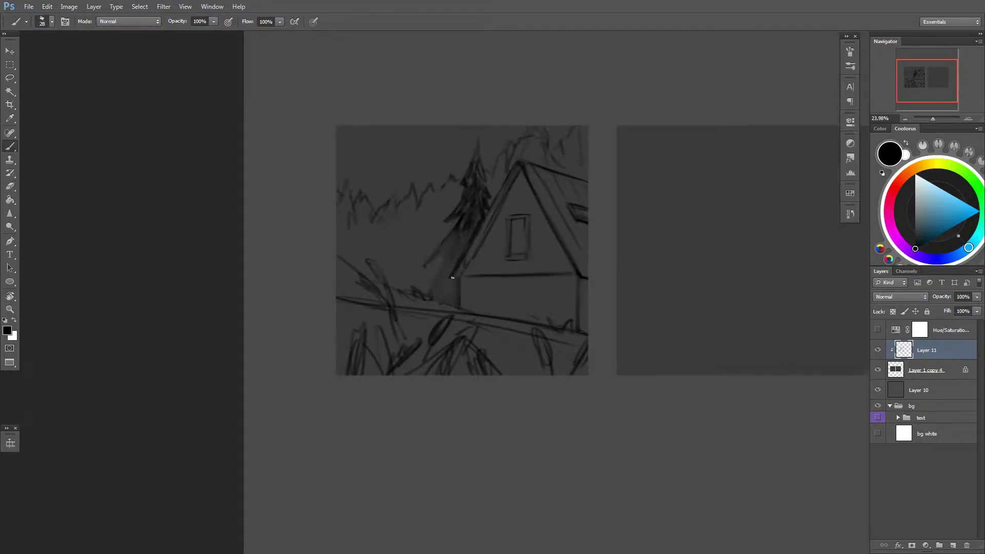
pyautogui.moveTo(482, 215); pyautogui.dragTo(455, 275)
# Step: Soften the pine tree and the treeline left of the house with a size-100 eraser
pyautogui.moveTo(477, 195); pyautogui.dragTo(478, 227)
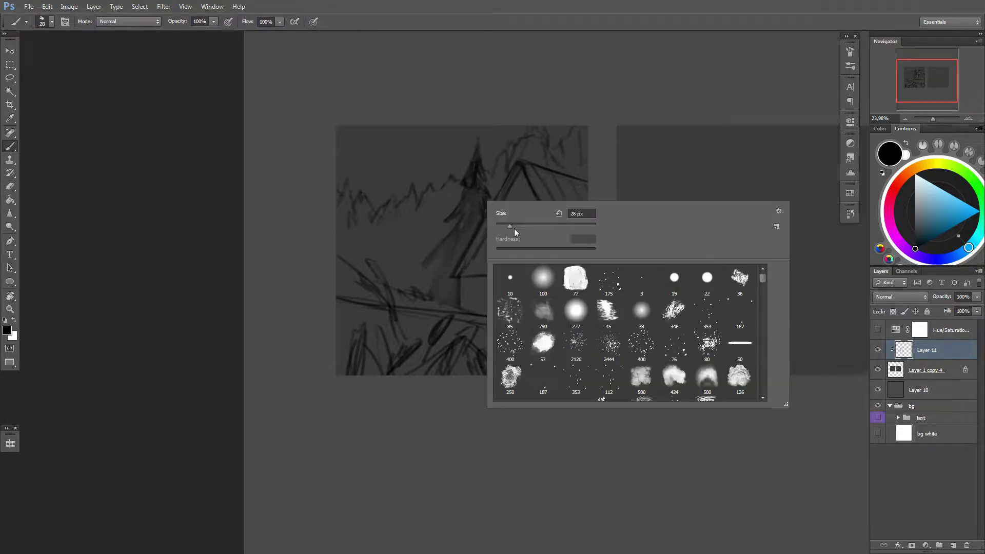
pyautogui.rightClick(487, 203)
pyautogui.press('Escape')
pyautogui.rightClick(472, 200)
pyautogui.press('Escape')
pyautogui.moveTo(449, 195)
pyautogui.mouseDown()
pyautogui.moveTo(422, 211)
pyautogui.moveTo(574, 165)
pyautogui.mouseUp()
pyautogui.rightClick(462, 231)
pyautogui.press('Escape')
# Step: Brush dark strokes near the roof and zoom out to see the whole canvas
pyautogui.press('b')
pyautogui.moveTo(482, 236)
pyautogui.mouseDown()
pyautogui.moveTo(508, 184)
pyautogui.moveTo(565, 215)
pyautogui.mouseUp()
pyautogui.rightClick(524, 165)
pyautogui.press('Escape')
pyautogui.rightClick(574, 219)
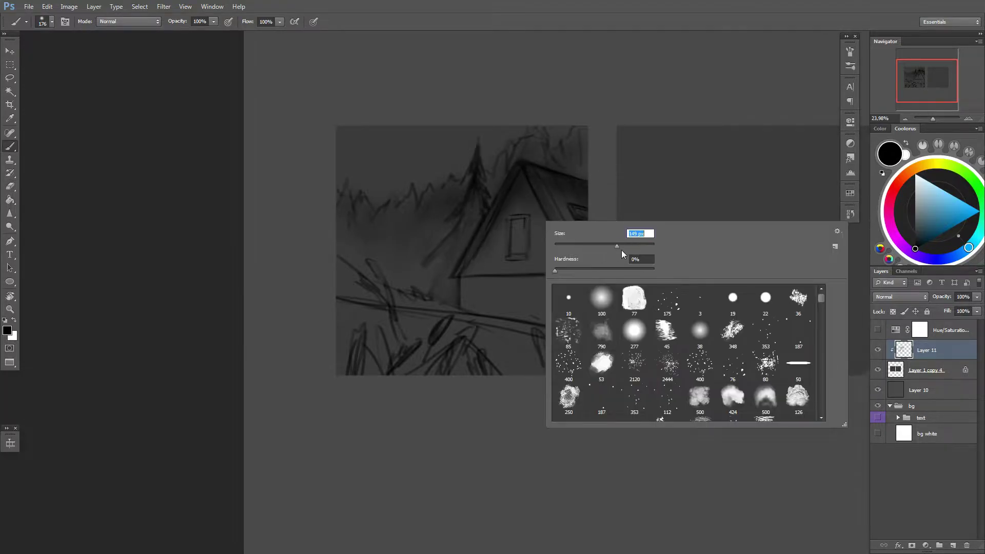
pyautogui.press('Escape')
pyautogui.hotkey('ctrl', '-')
# Step: Select the whole sketch, enlarge it to about 110% and mirror it
pyautogui.press('l')
pyautogui.moveTo(580, 82); pyautogui.dragTo(580, 379)
pyautogui.hotkey('ctrl', 't')
pyautogui.moveTo(332, 82); pyautogui.dragTo(308, 77)
pyautogui.moveTo(591, 226); pyautogui.dragTo(570, 276)
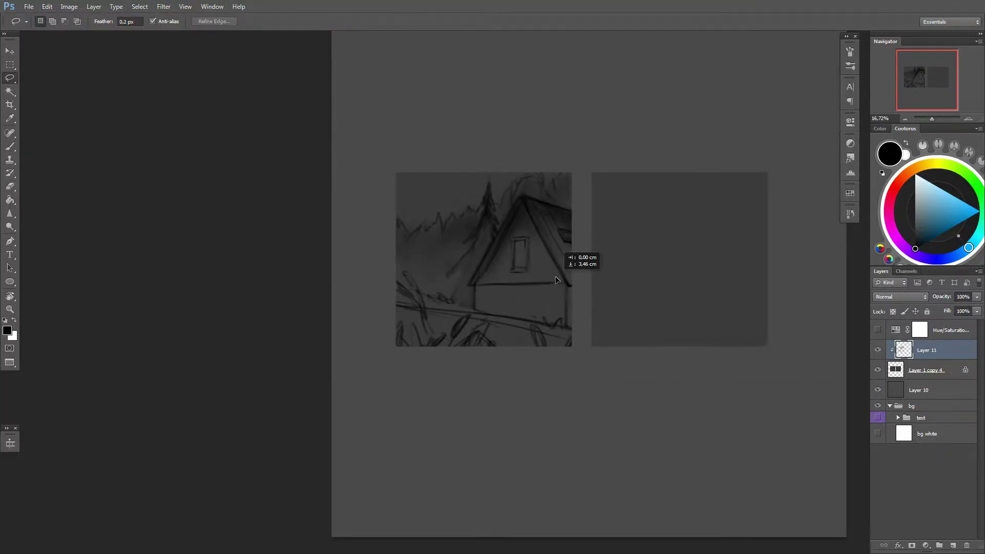
pyautogui.press('Return')
# Step: Resize the sketch and flip it horizontally so the house sits on the left
pyautogui.scroll(2, 574, 277)
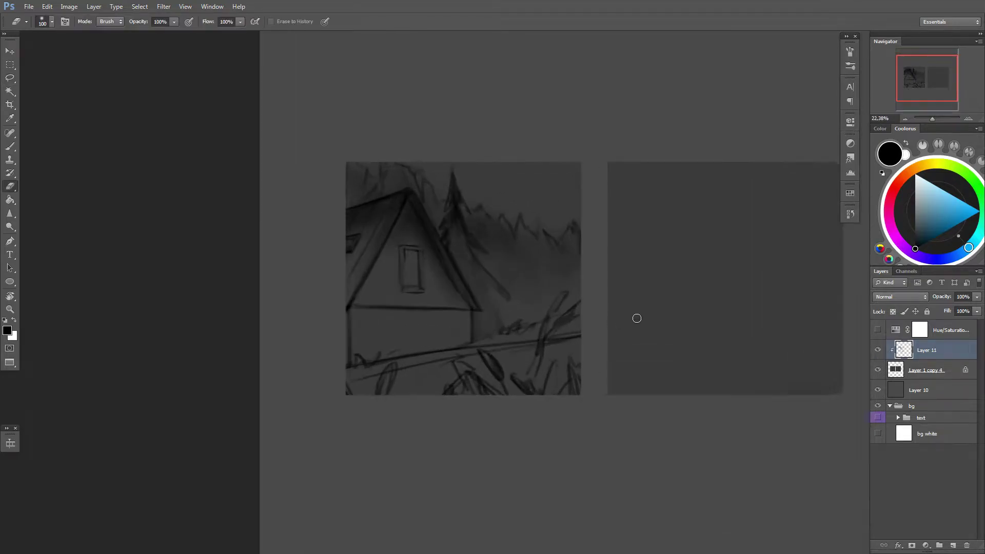
pyautogui.hotkey('ctrl', 't')
pyautogui.moveTo(635, 319); pyautogui.dragTo(626, 126)
pyautogui.press('Return')
pyautogui.press('e')
pyautogui.hotkey('ctrl', 't')
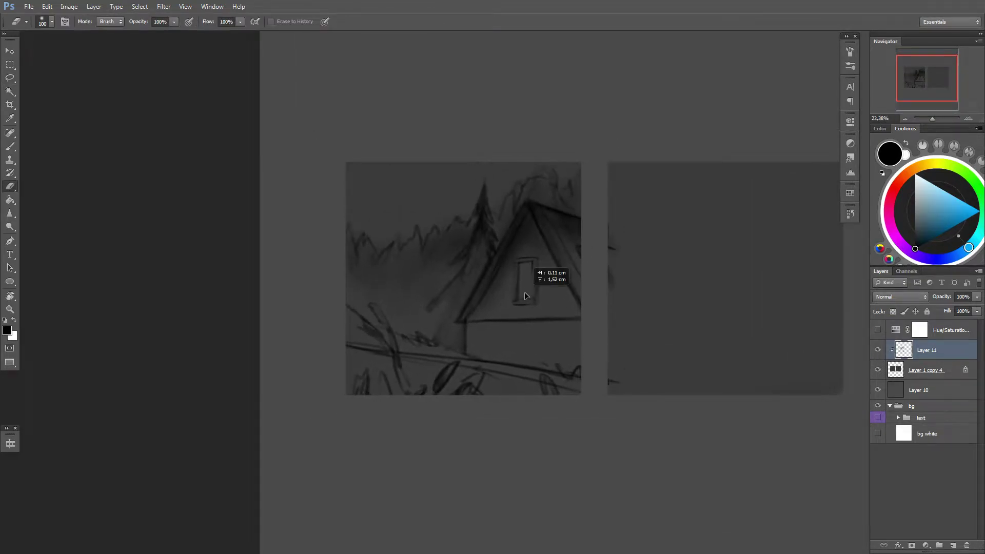
pyautogui.moveTo(520, 251); pyautogui.dragTo(536, 301)
pyautogui.press('Return')
# Step: Paint dark strokes in the upper-left sky, switching brush size from 47 to 391
pyautogui.press('b')
pyautogui.rightClick(577, 293)
pyautogui.click(496, 232)
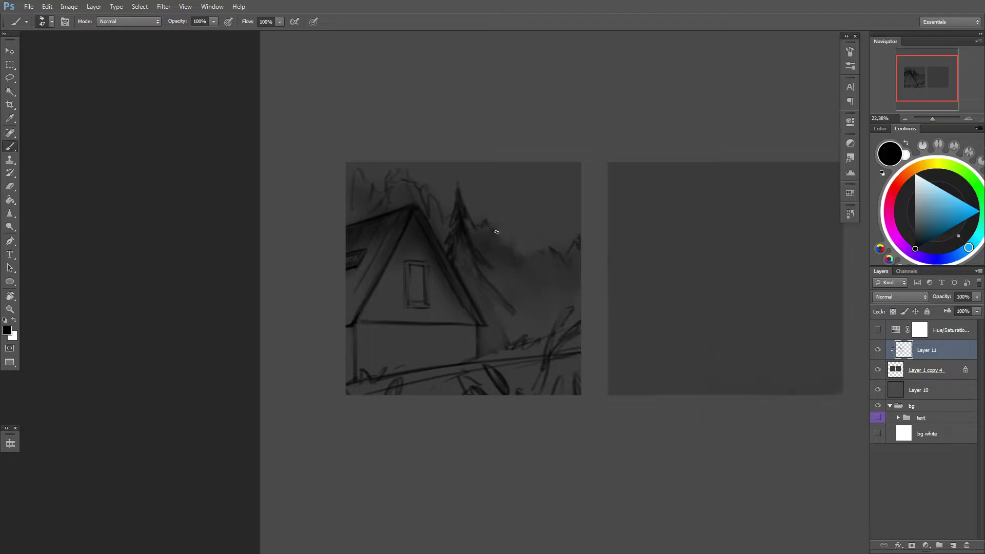
pyautogui.hotkey('ctrl', 'z')
pyautogui.press('e')
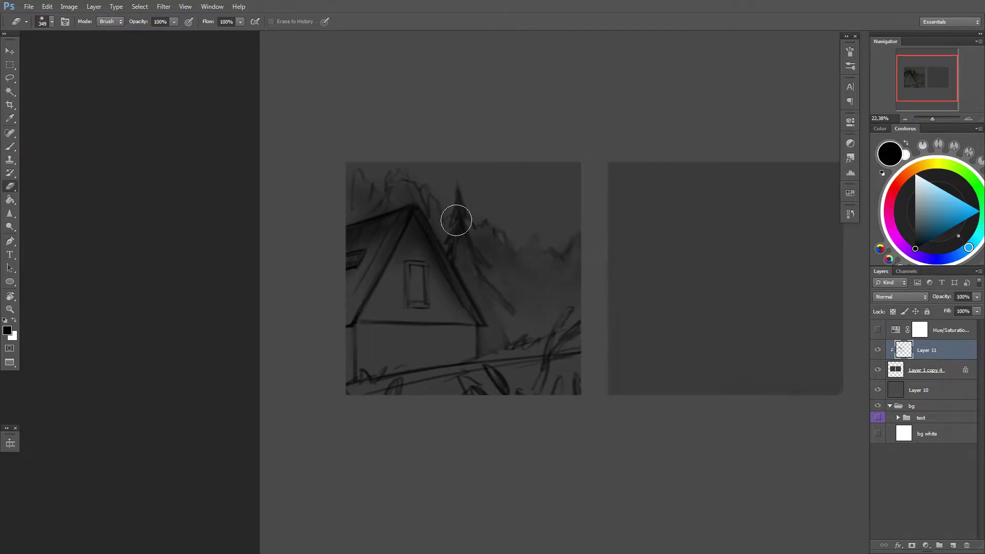
pyautogui.press('b')
pyautogui.rightClick(413, 192)
pyautogui.press('Return')
pyautogui.moveTo(359, 172); pyautogui.dragTo(402, 208)
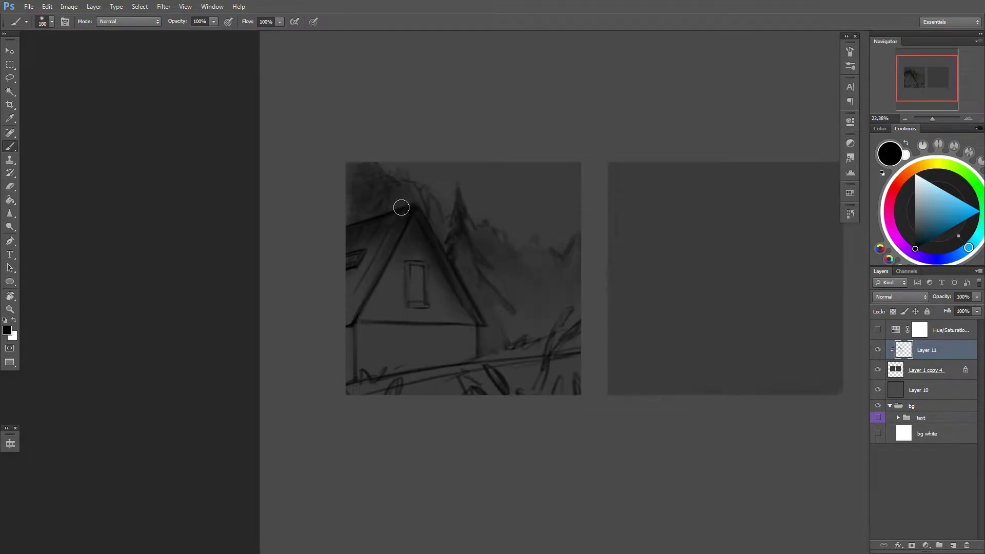
pyautogui.rightClick(538, 269)
pyautogui.press('Return')
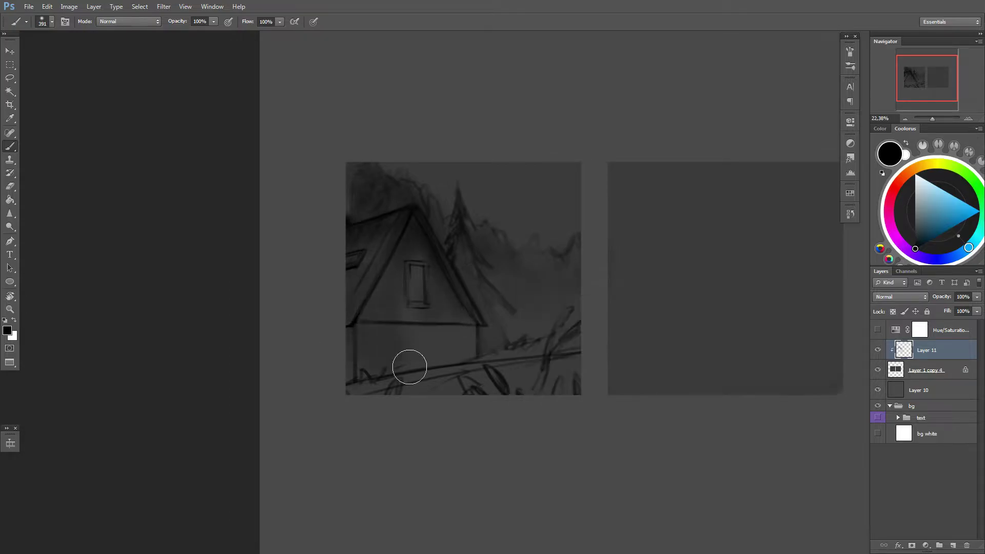
# Step: Lasso the foreground grass area and release Layer 11 from its clipping mask
pyautogui.press('l')
pyautogui.scroll(-2, 538, 337)
pyautogui.moveTo(559, 341); pyautogui.dragTo(558, 296)
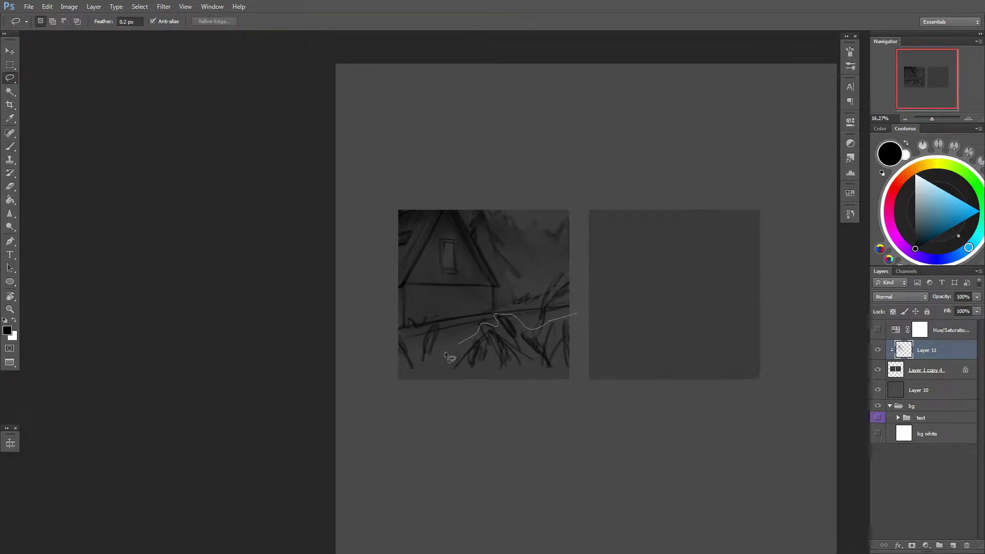
pyautogui.moveTo(445, 352); pyautogui.dragTo(385, 343)
pyautogui.rightClick(923, 350)
pyautogui.click(872, 301)
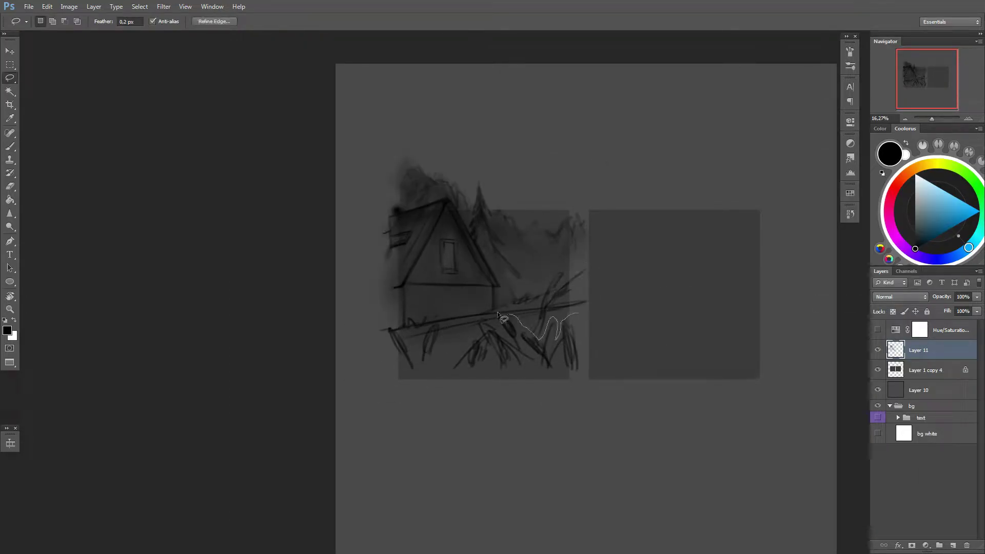
# Step: Deselect and scale the whole sketch layer down to 89.58%
pyautogui.hotkey('ctrl', 't')
pyautogui.press('Escape')
pyautogui.hotkey('ctrl', 'd')
pyautogui.hotkey('ctrl', 't')
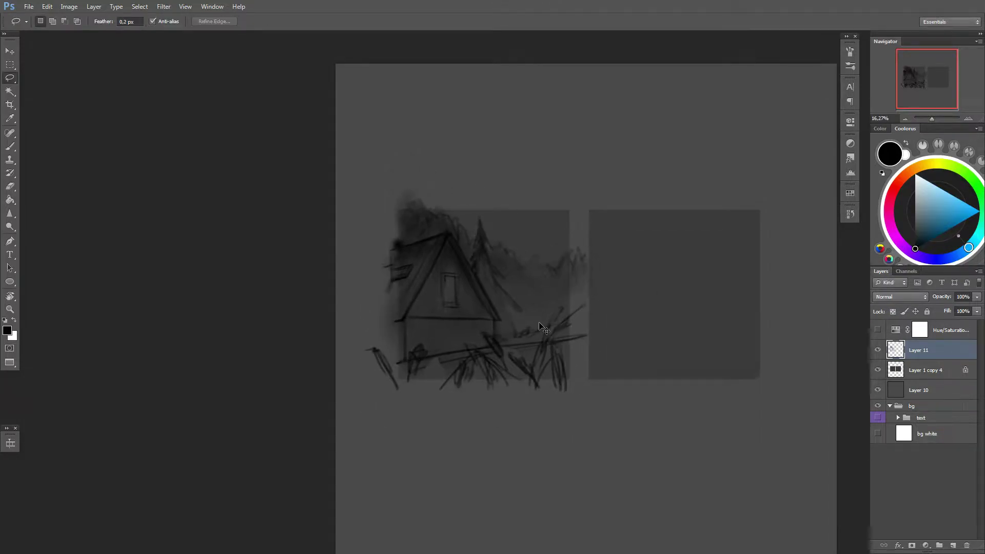
pyautogui.moveTo(364, 182); pyautogui.dragTo(390, 213)
pyautogui.press('Return')
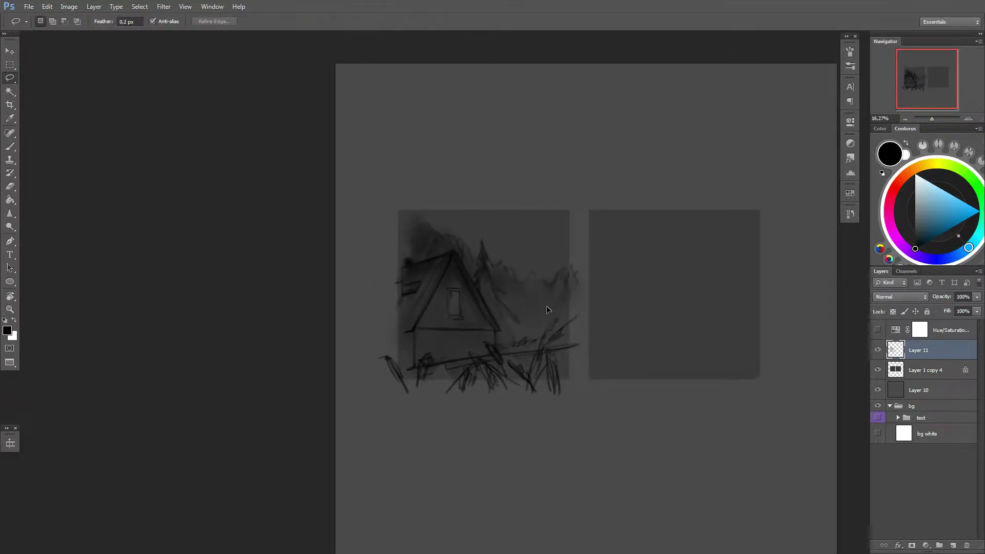
# Step: Re-clip Layer 11 and shift the sketch left within its frame
pyautogui.hotkey('ctrl', 'alt', 'g')
pyautogui.moveTo(546, 306)
pyautogui.mouseDown()
pyautogui.moveTo(521, 340)
pyautogui.moveTo(564, 327)
pyautogui.moveTo(495, 326)
pyautogui.mouseUp()
pyautogui.press('e')
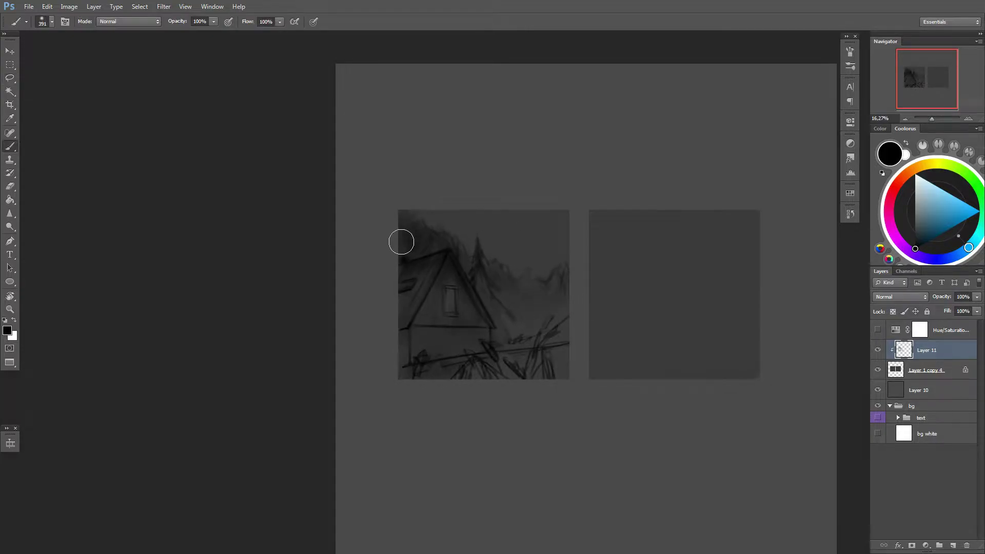
pyautogui.scroll(1, 416, 246)
# Step: Set up brush and eraser presets, then paint dark grass strokes at the bottom right
pyautogui.press('b')
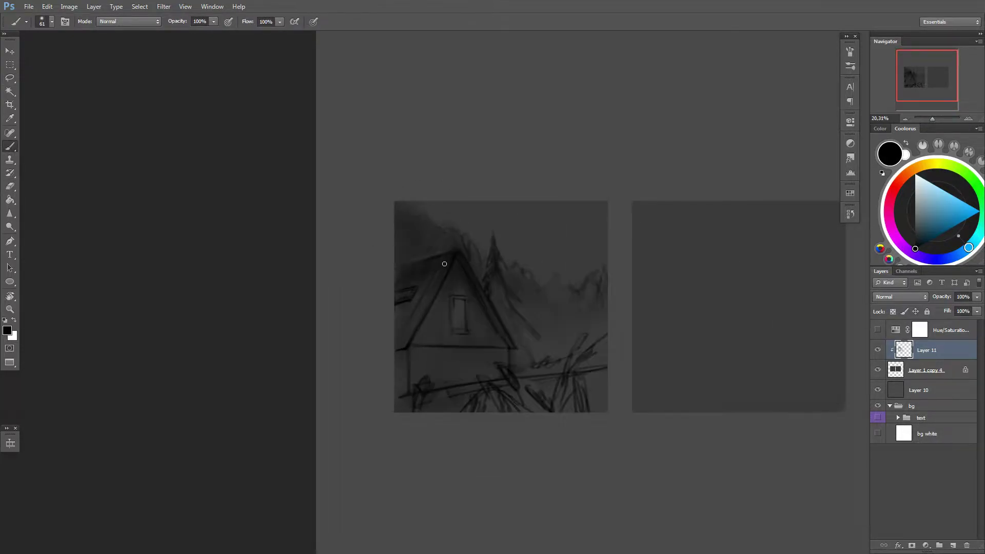
pyautogui.rightClick(459, 300)
pyautogui.press('x')
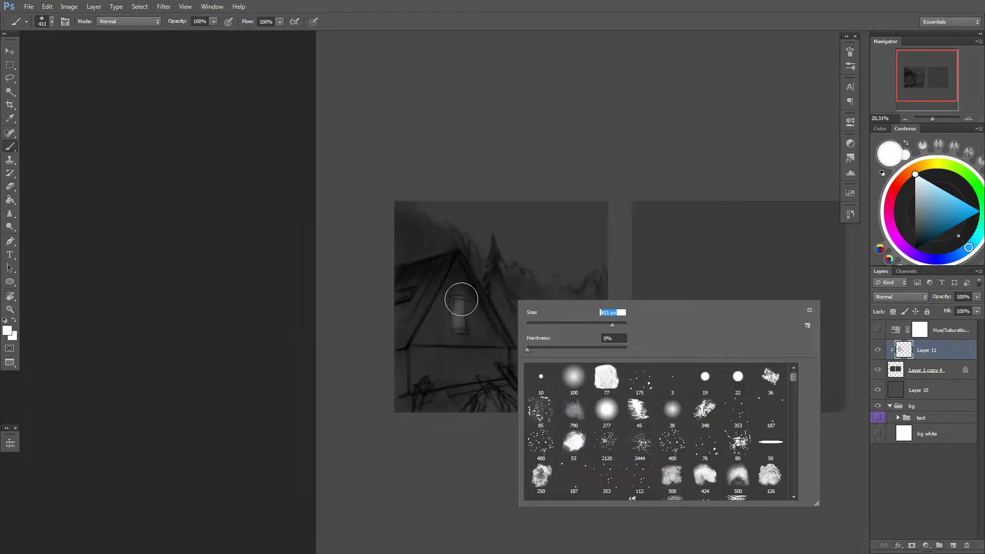
pyautogui.press('e')
pyautogui.rightClick(462, 225)
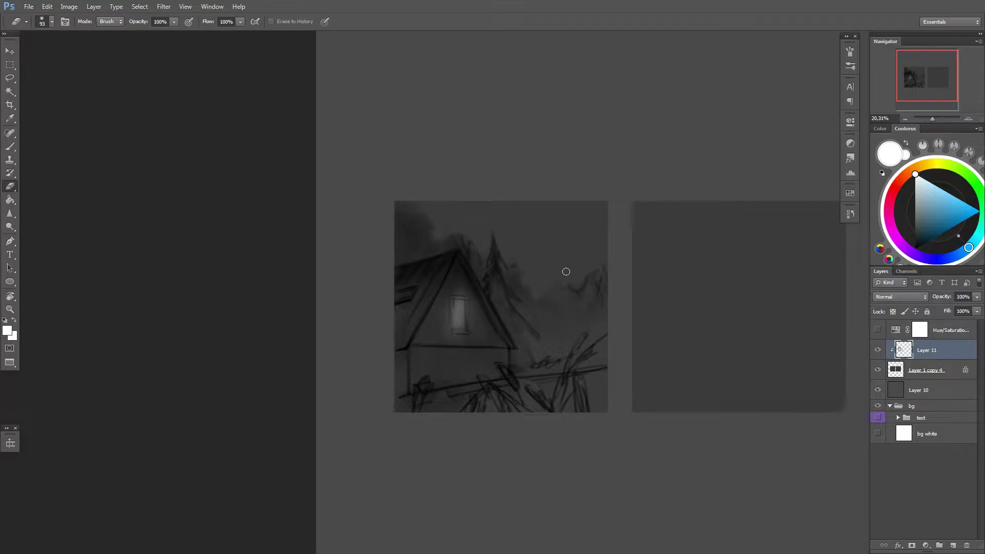
pyautogui.press('b')
pyautogui.press('x')
pyautogui.moveTo(450, 240); pyautogui.dragTo(579, 306)
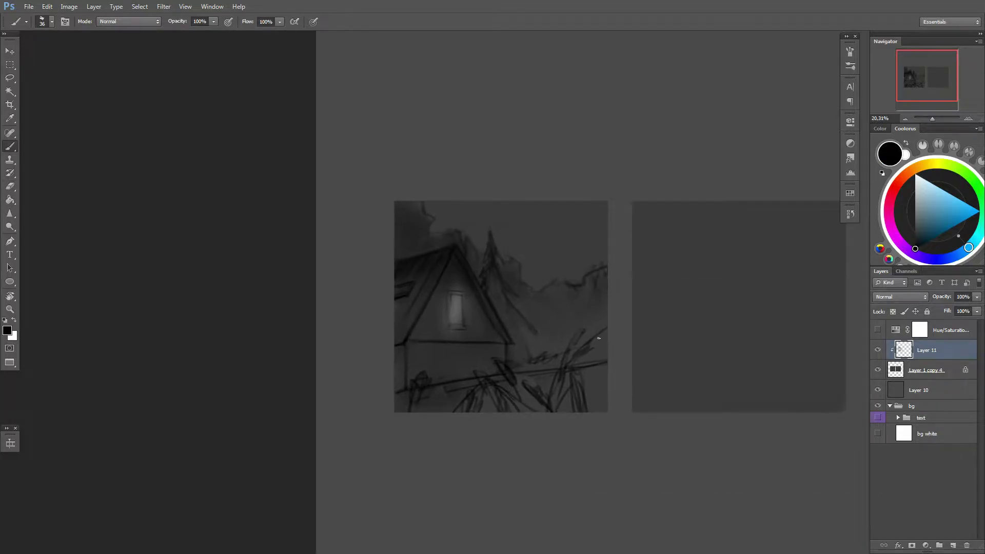
pyautogui.moveTo(555, 377); pyautogui.dragTo(531, 408)
pyautogui.moveTo(585, 334)
pyautogui.mouseDown()
pyautogui.moveTo(551, 401)
pyautogui.moveTo(565, 365)
pyautogui.mouseUp()
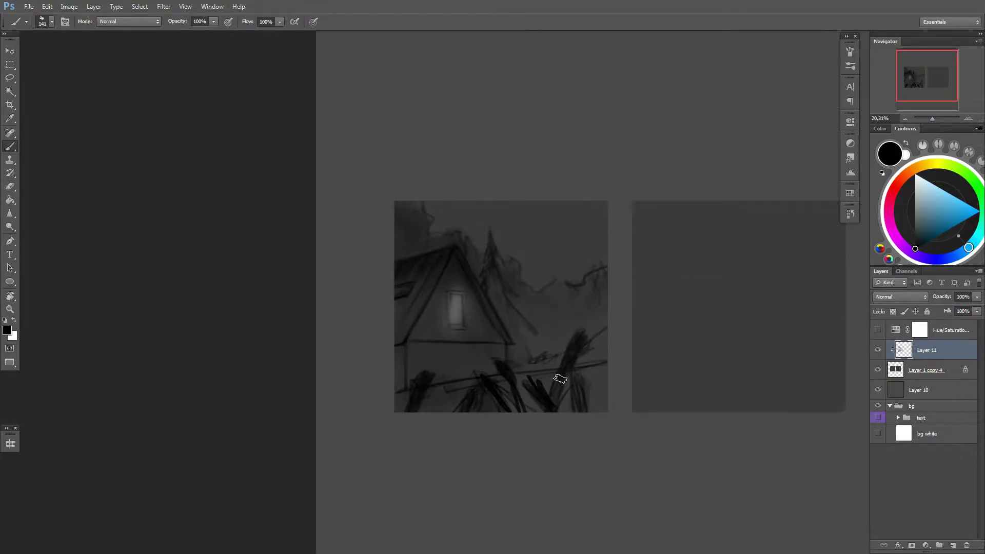
# Step: Settle on a small 29 brush size in the brush presets
pyautogui.press('e')
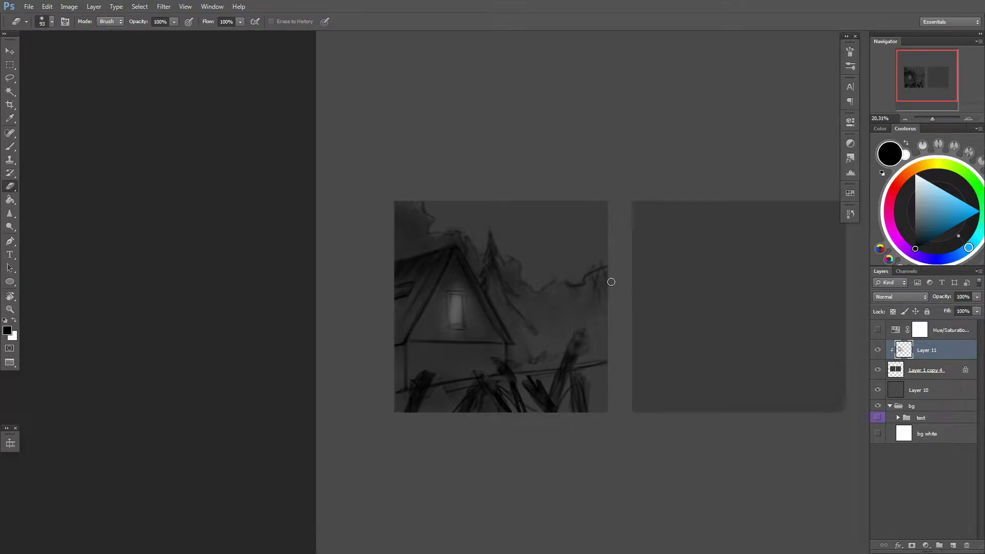
pyautogui.rightClick(611, 282)
pyautogui.press('b')
pyautogui.rightClick(664, 358)
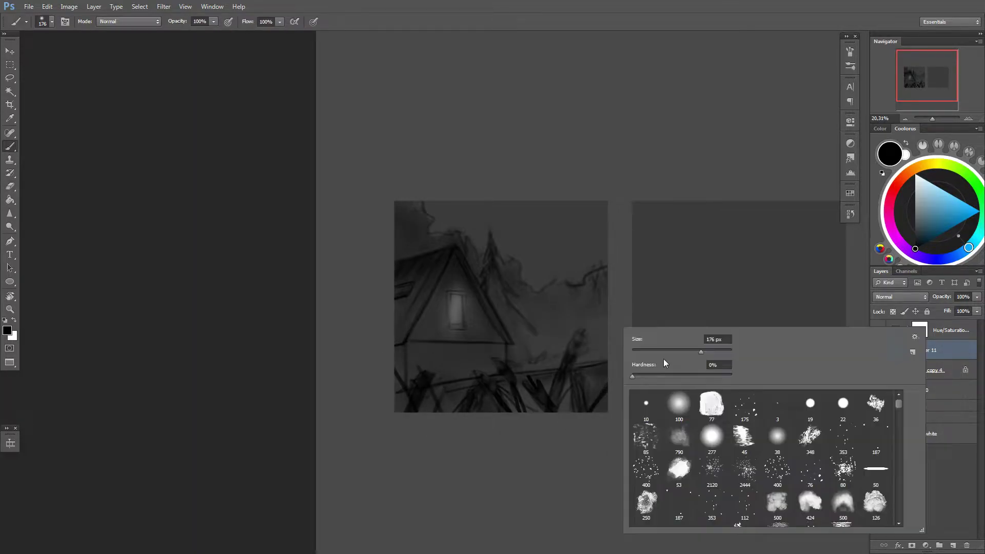
pyautogui.press('Escape')
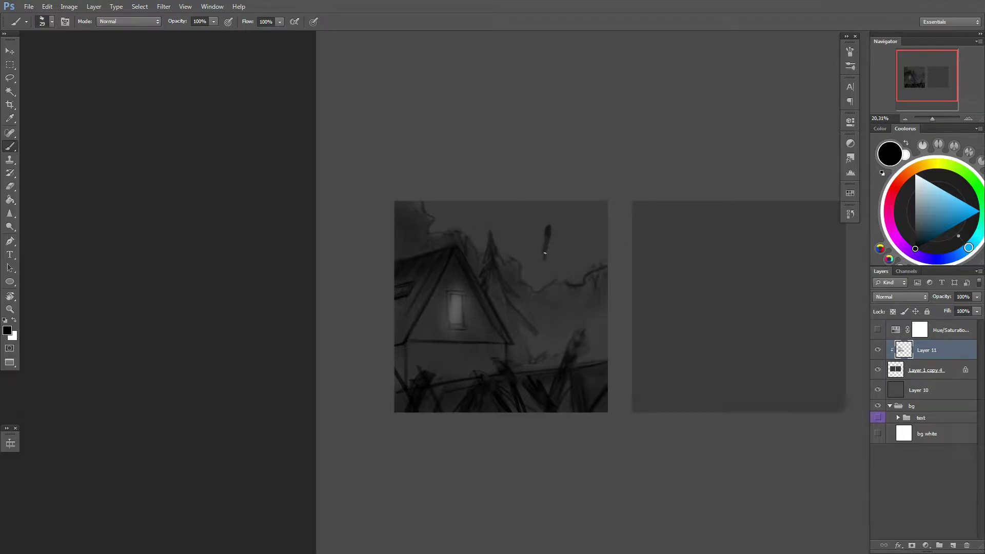
pyautogui.scroll(1, 549, 228)
pyautogui.rightClick(559, 231)
pyautogui.press('Escape')
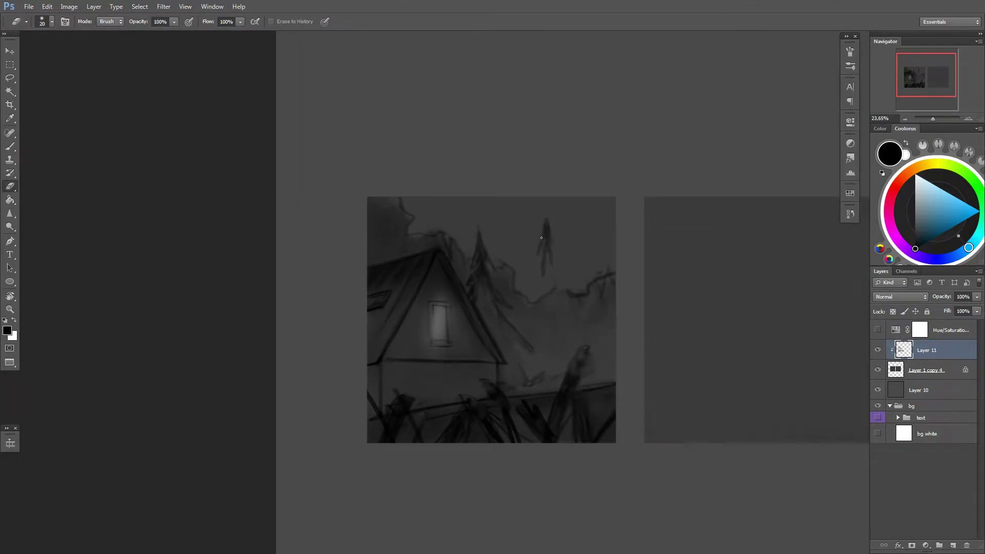
pyautogui.rightClick(546, 236)
pyautogui.press('Escape')
pyautogui.scroll(2, 542, 246)
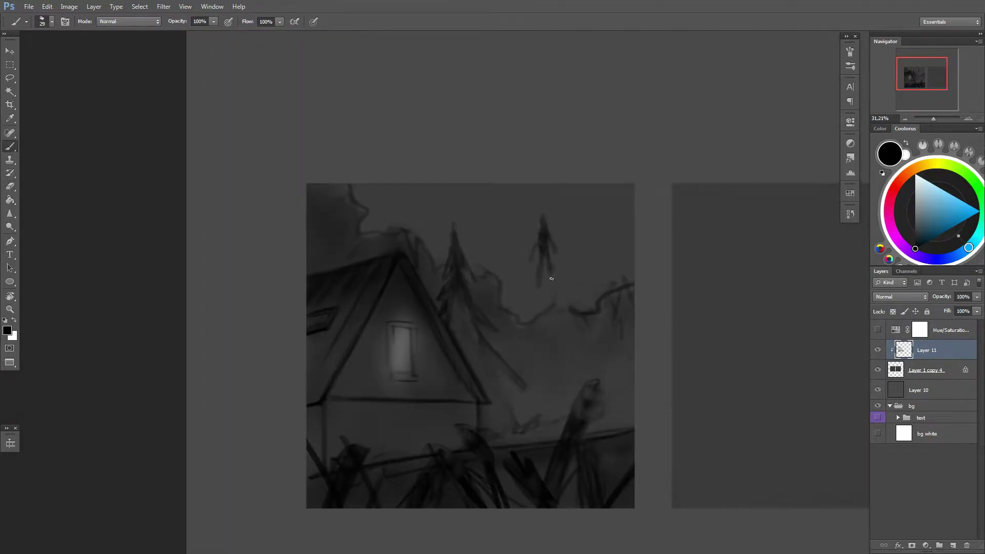
# Step: Zoom in and soften the tree area near the figure with the Eraser
pyautogui.press('e')
pyautogui.press('b')
pyautogui.press('e')
pyautogui.hotkey('ctrl', '-')
pyautogui.hotkey('ctrl', '+')
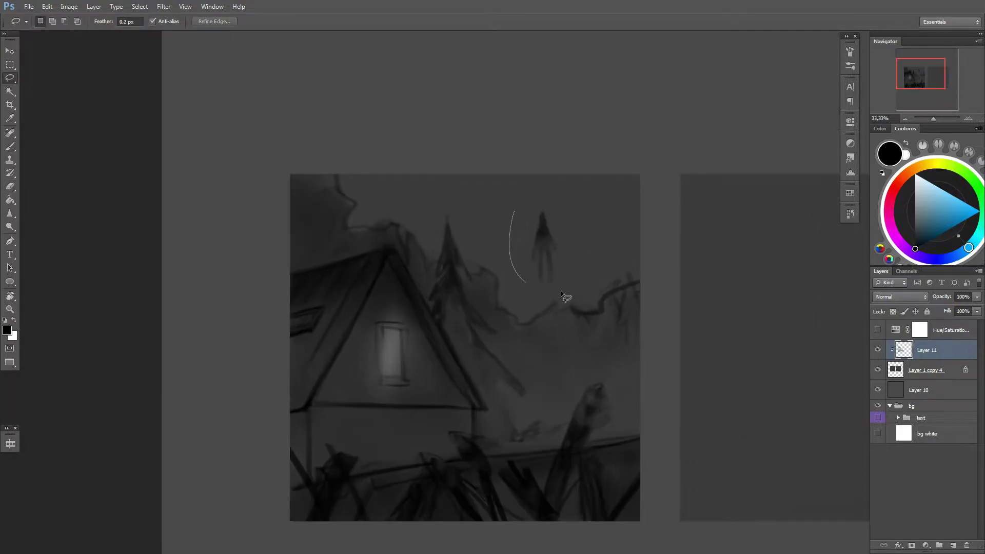
pyautogui.moveTo(457, 241); pyautogui.dragTo(488, 319)
pyautogui.rightClick(595, 317)
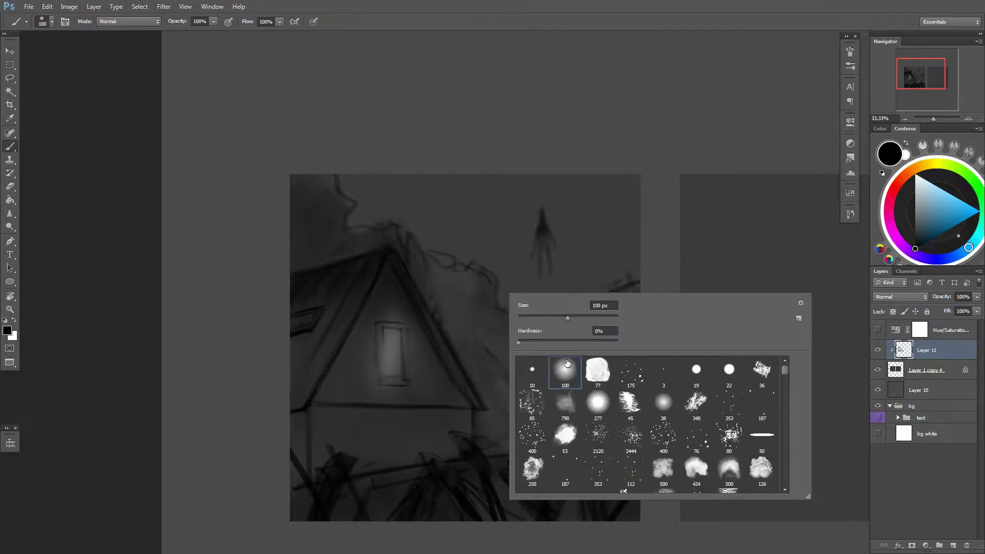
pyautogui.press('Escape')
pyautogui.moveTo(437, 266)
pyautogui.mouseDown()
pyautogui.moveTo(503, 345)
pyautogui.moveTo(513, 390)
pyautogui.mouseUp()
pyautogui.rightClick(626, 358)
pyautogui.press('Escape')
# Step: Paint dark foliage beside the roof with a hard round brush, then set the brush to 44
pyautogui.press('b')
pyautogui.rightClick(623, 345)
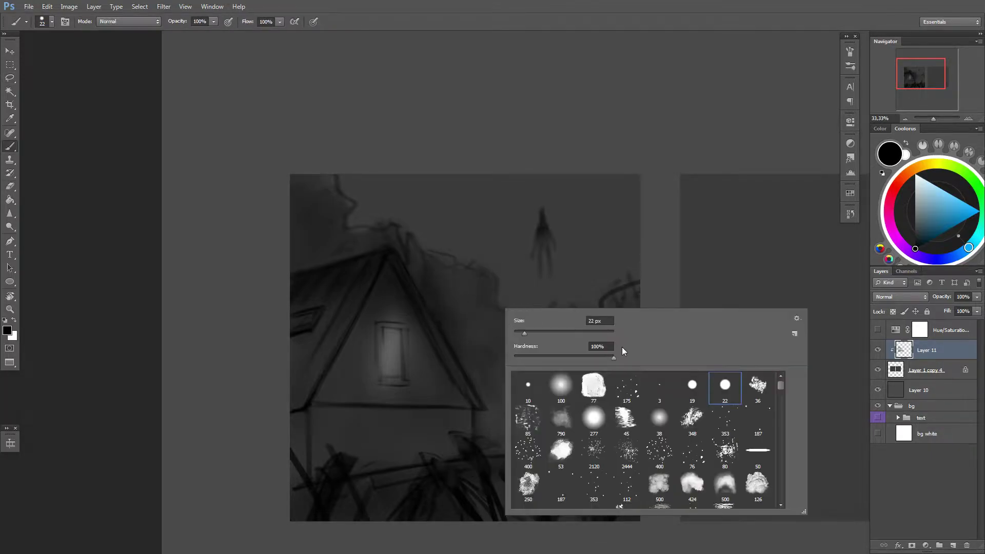
pyautogui.moveTo(611, 352); pyautogui.dragTo(590, 352)
pyautogui.press('Return')
pyautogui.moveTo(433, 282); pyautogui.dragTo(493, 364)
pyautogui.press('e')
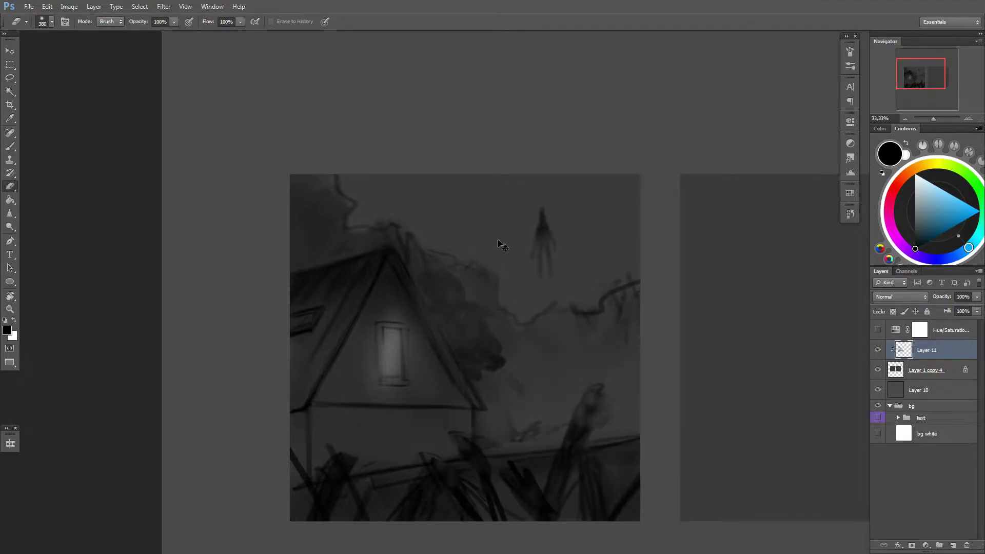
pyautogui.moveTo(431, 280); pyautogui.dragTo(450, 370)
pyautogui.press('b')
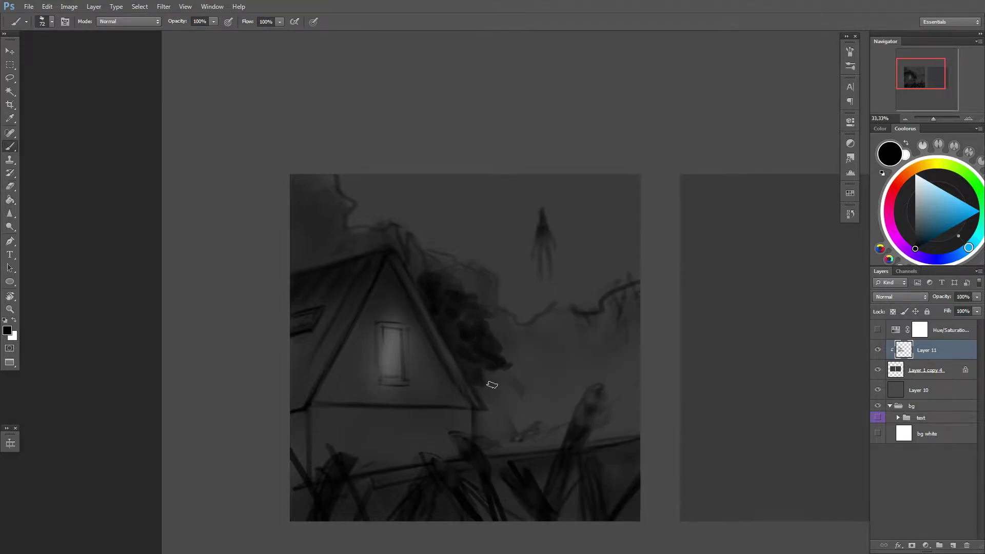
pyautogui.scroll(-2, 467, 352)
pyautogui.press('[')
pyautogui.press('[')
pyautogui.press('[')
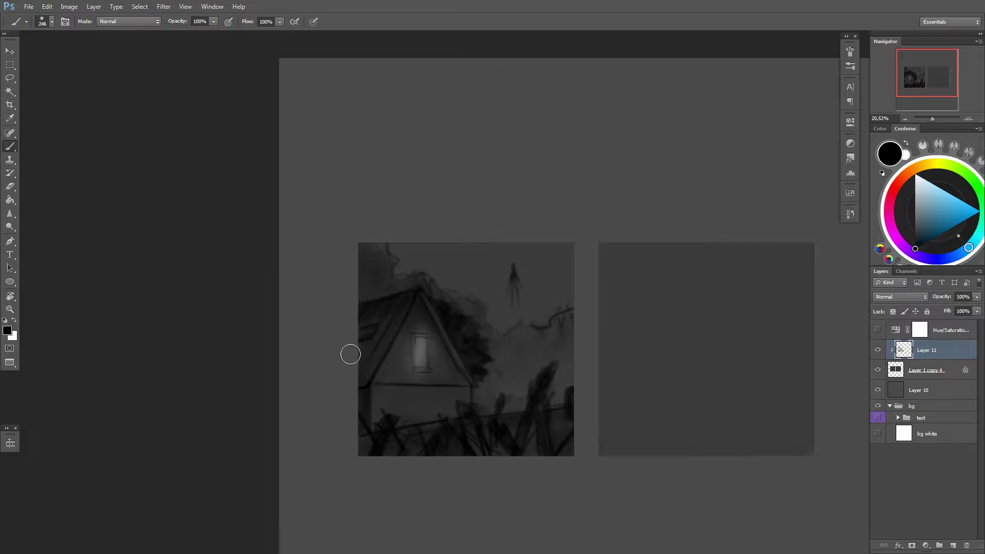
# Step: Brush white haze across the sky with a 308 px brush
pyautogui.rightClick(586, 276)
pyautogui.write('308')
pyautogui.press('Return')
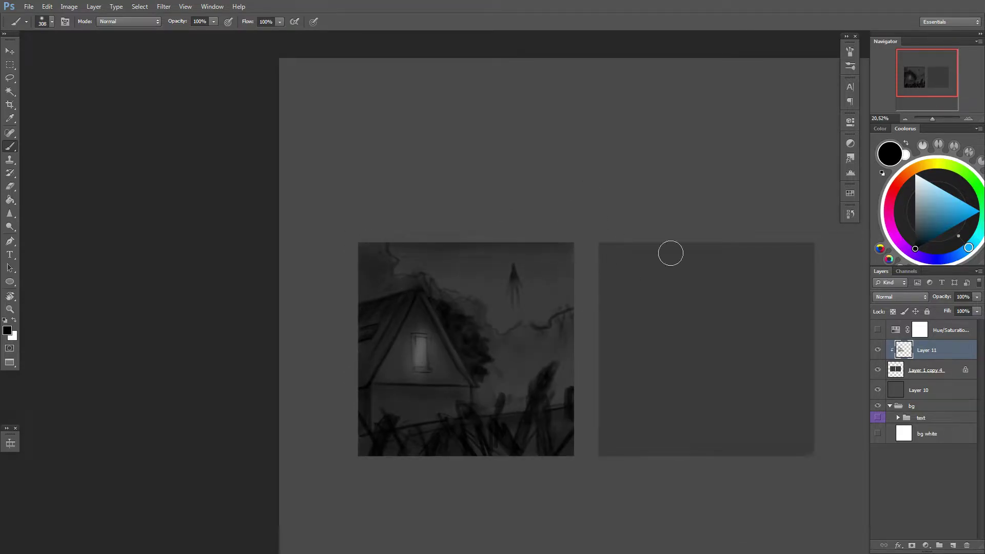
pyautogui.press('x')
pyautogui.moveTo(559, 303)
pyautogui.mouseDown()
pyautogui.moveTo(519, 317)
pyautogui.moveTo(506, 250)
pyautogui.mouseUp()
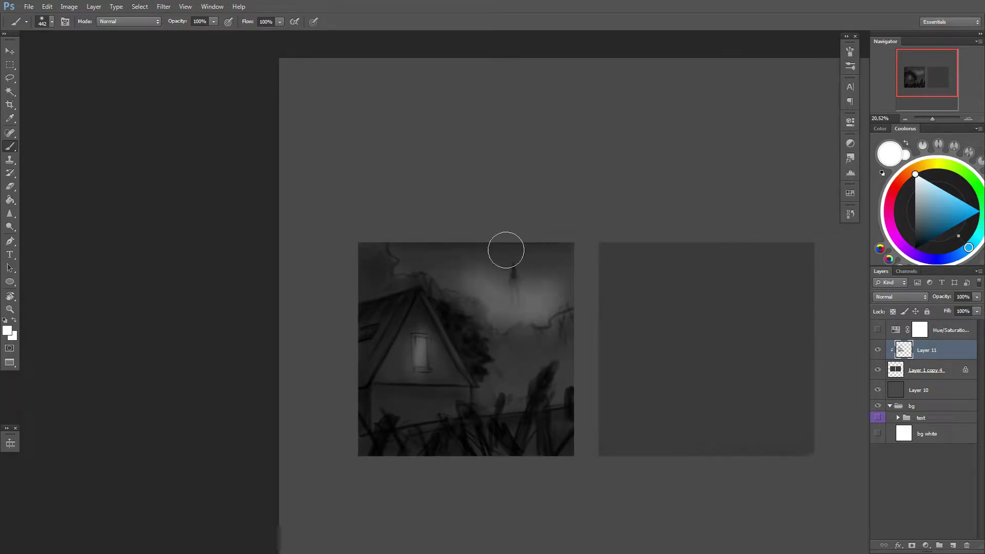
pyautogui.moveTo(574, 286)
pyautogui.mouseDown()
pyautogui.moveTo(453, 272)
pyautogui.moveTo(528, 272)
pyautogui.mouseUp()
pyautogui.press('x')
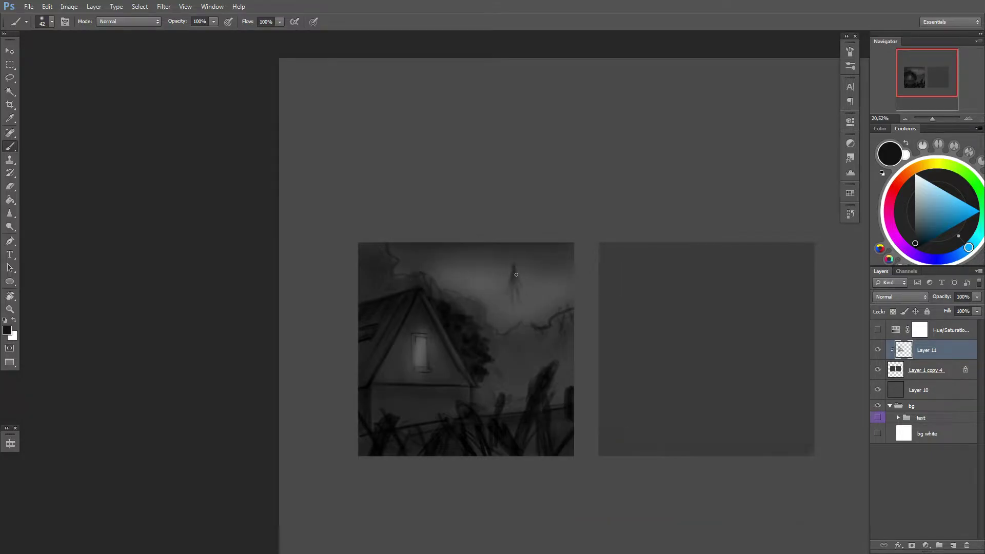
# Step: Paint a pure black stroke across the lower sketch with a 29 px brush
pyautogui.scroll(2, 538, 336)
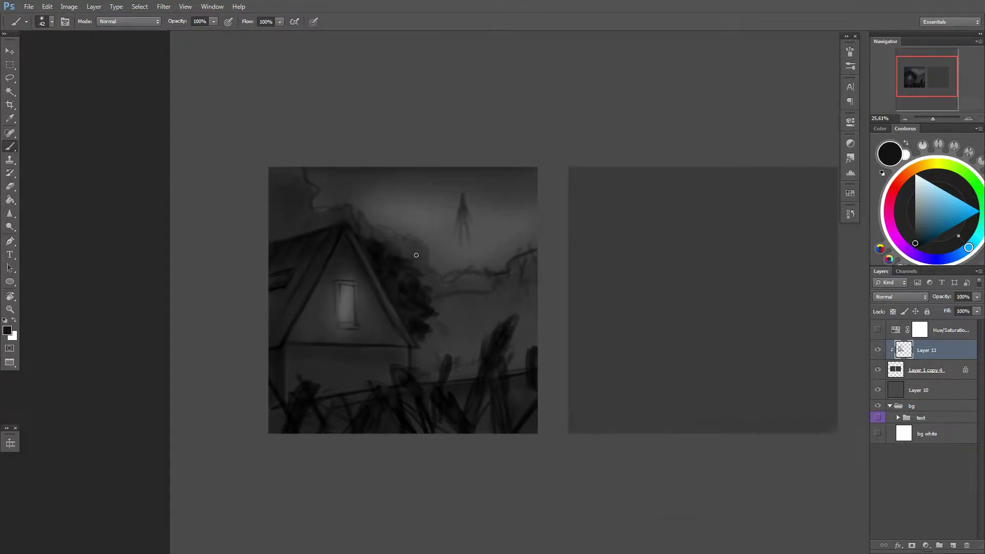
pyautogui.rightClick(505, 286)
pyautogui.press('Escape')
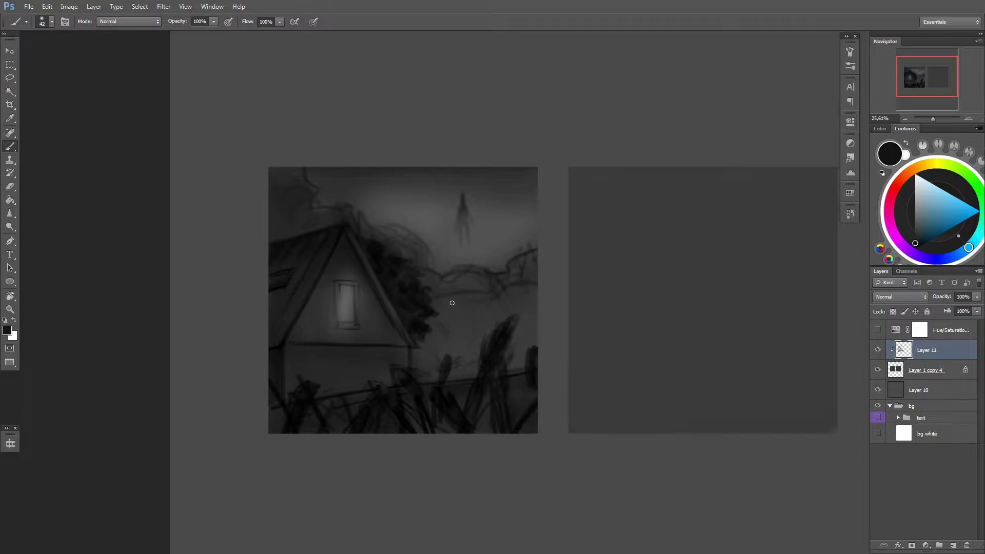
pyautogui.scroll(1, 515, 313)
pyautogui.rightClick(515, 313)
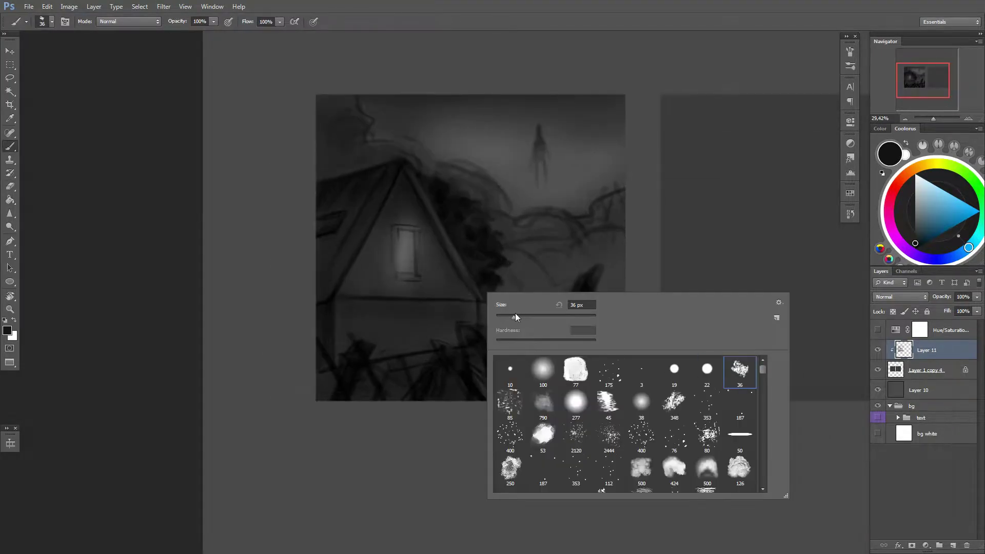
pyautogui.press('Escape')
pyautogui.rightClick(400, 305)
pyautogui.press('Escape')
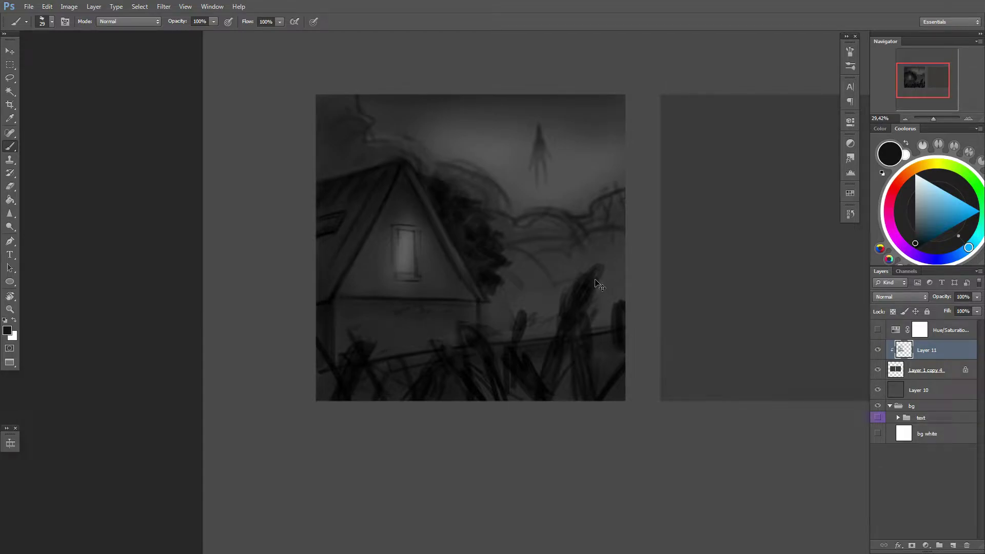
pyautogui.press('d')
pyautogui.moveTo(382, 322); pyautogui.dragTo(451, 323)
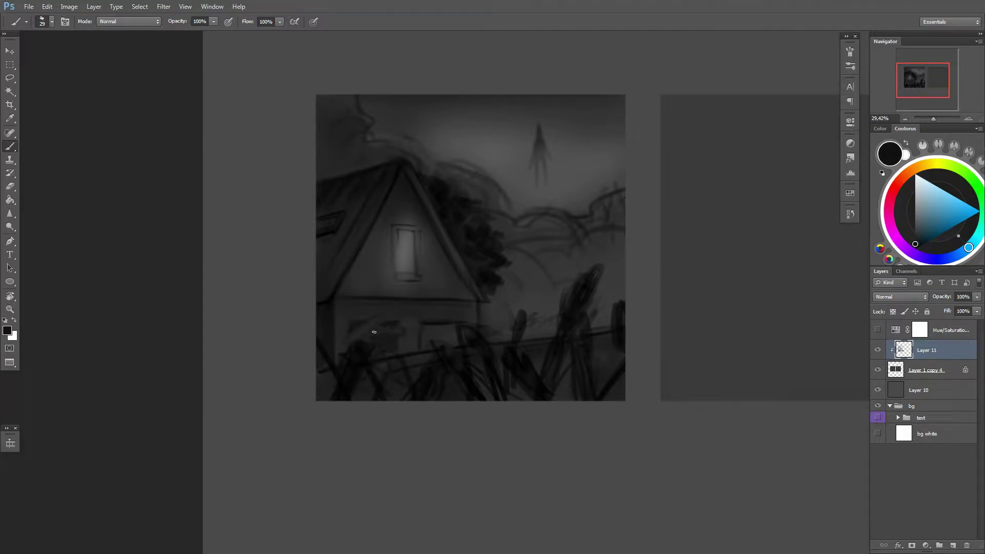
# Step: Change the brush size to 44 in the brush options
pyautogui.click(850, 66)
pyautogui.click(833, 230)
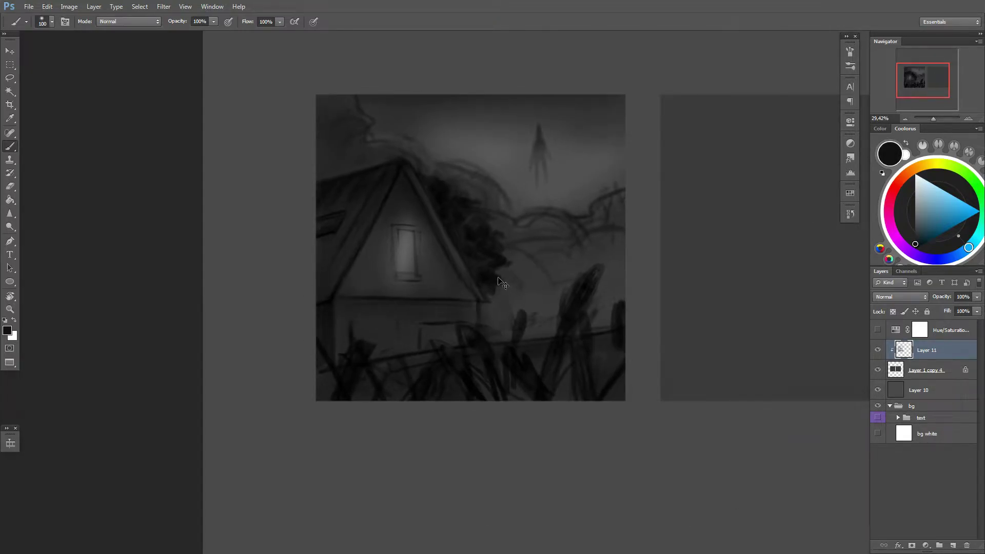
pyautogui.scroll(-1, 554, 330)
pyautogui.rightClick(482, 327)
pyautogui.doubleClick(680, 380)
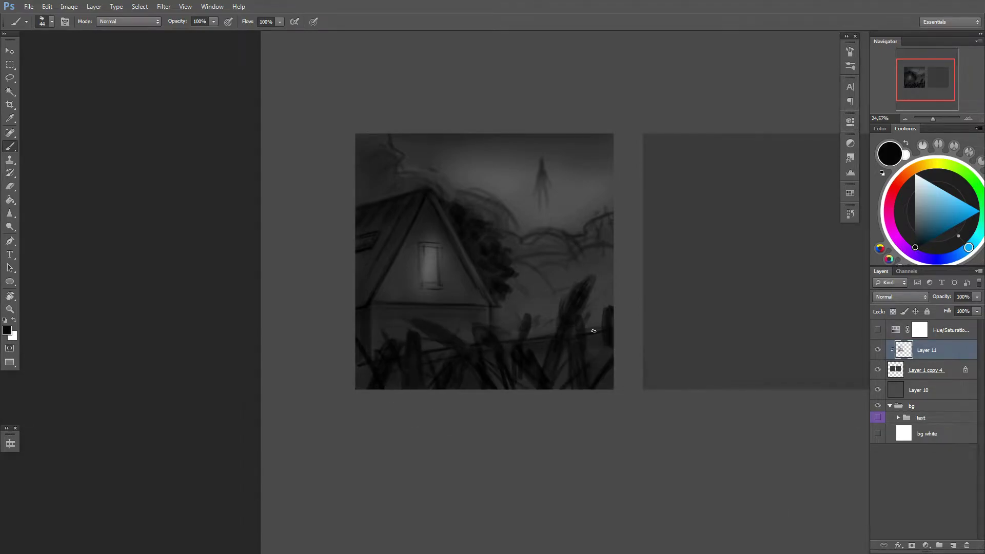
pyautogui.scroll(1, 594, 331)
# Step: Group Layer 11 and Layer 1 copy 4, then start renaming the group
pyautogui.moveTo(878, 350)
pyautogui.mouseDown()
pyautogui.moveTo(878, 370)
pyautogui.moveTo(922, 375)
pyautogui.mouseUp()
pyautogui.keyDown('shift'); pyautogui.click(923, 370); pyautogui.keyUp('shift')
pyautogui.hotkey('ctrl', 'g')
pyautogui.doubleClick(910, 346)
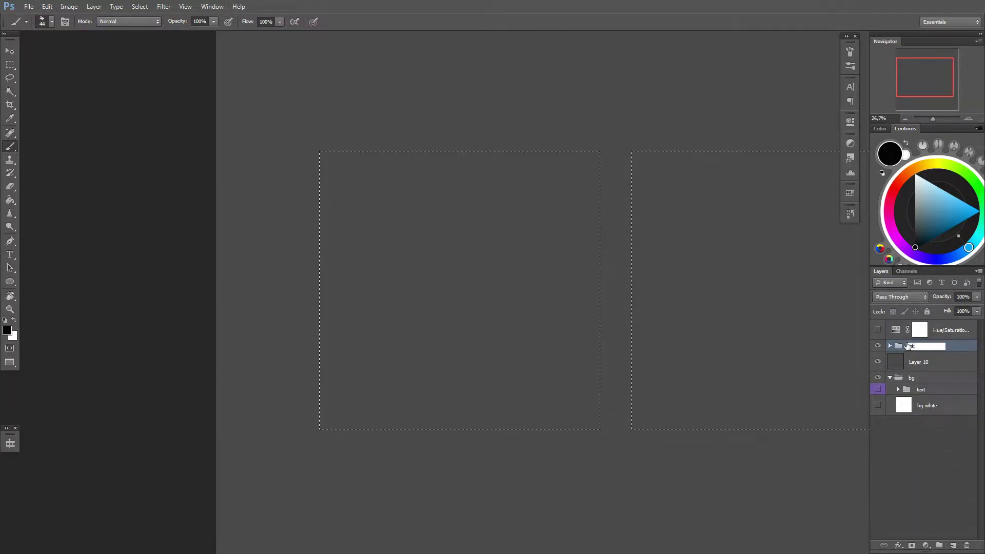
pyautogui.write('sketch')
# Step: Paste a merged copy of the sketch and scale it up to fill the canvas
pyautogui.hotkey('ctrl', 'v')
pyautogui.hotkey('ctrl', 't')
pyautogui.moveTo(776, 392); pyautogui.dragTo(795, 477)
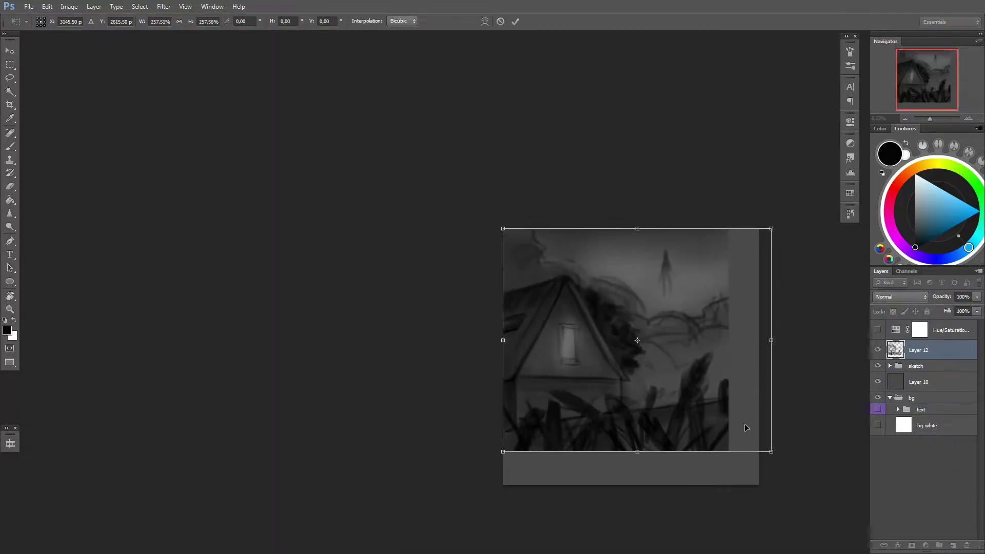
pyautogui.press('Return')
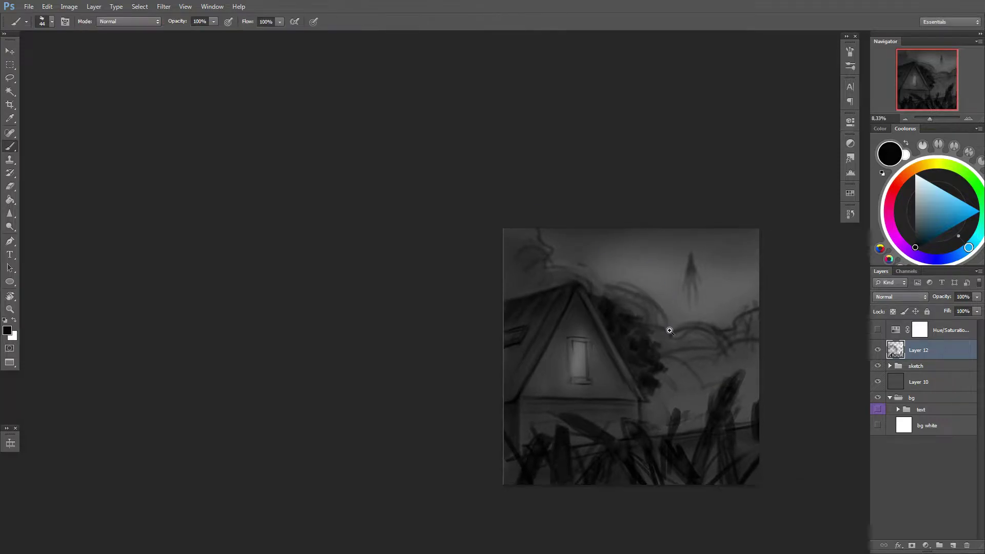
pyautogui.press('b')
pyautogui.hotkey('ctrl', '+')
pyautogui.hotkey('ctrl', '-')
# Step: Colorize the pasted copy with Hue/Saturation to a dark foggy blue
pyautogui.click(918, 371)
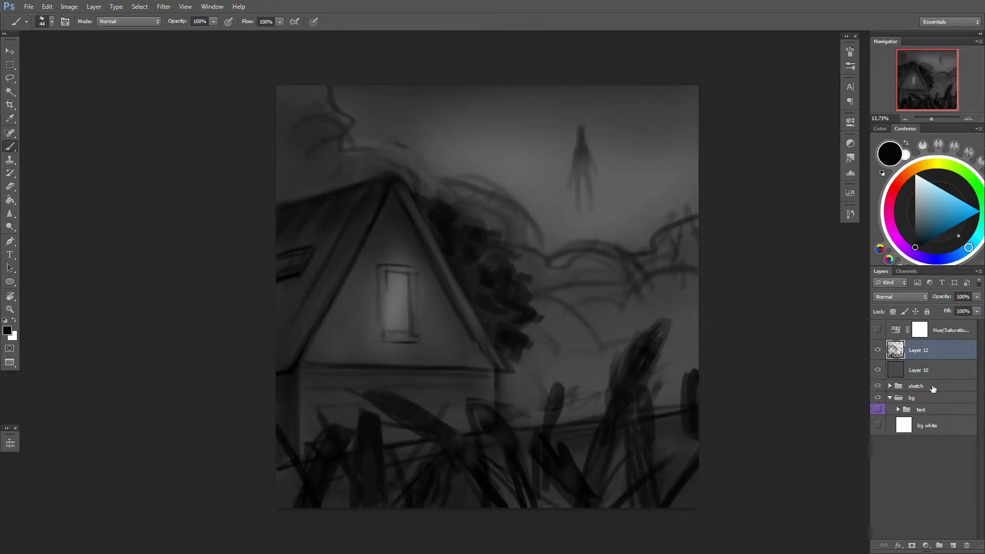
pyautogui.hotkey('ctrl', 'u')
pyautogui.moveTo(765, 355)
pyautogui.mouseDown()
pyautogui.moveTo(846, 355)
pyautogui.moveTo(807, 355)
pyautogui.mouseUp()
pyautogui.moveTo(817, 404); pyautogui.dragTo(795, 404)
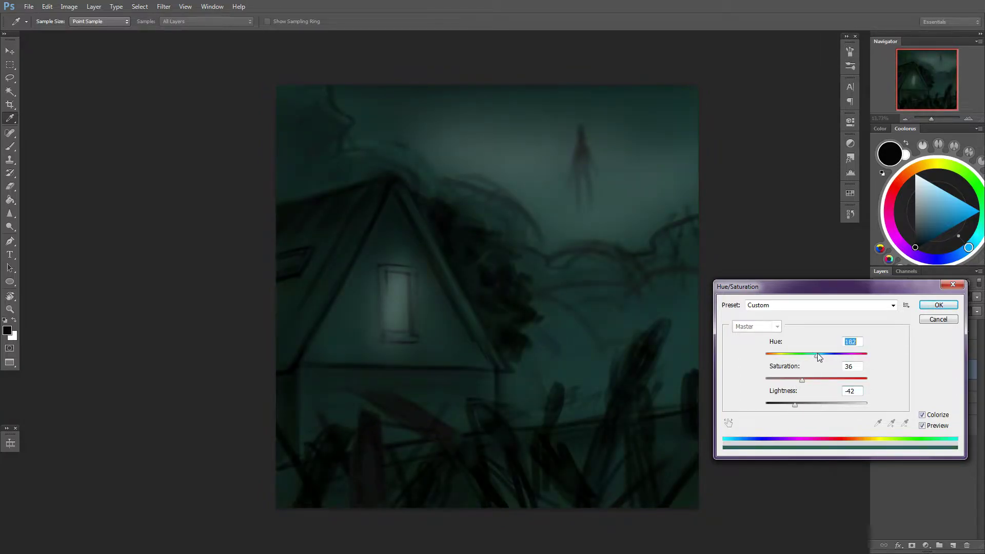
pyautogui.press('Return')
# Step: Add empty Layer 13 above and sample a dark blue from the painting
pyautogui.click(952, 546)
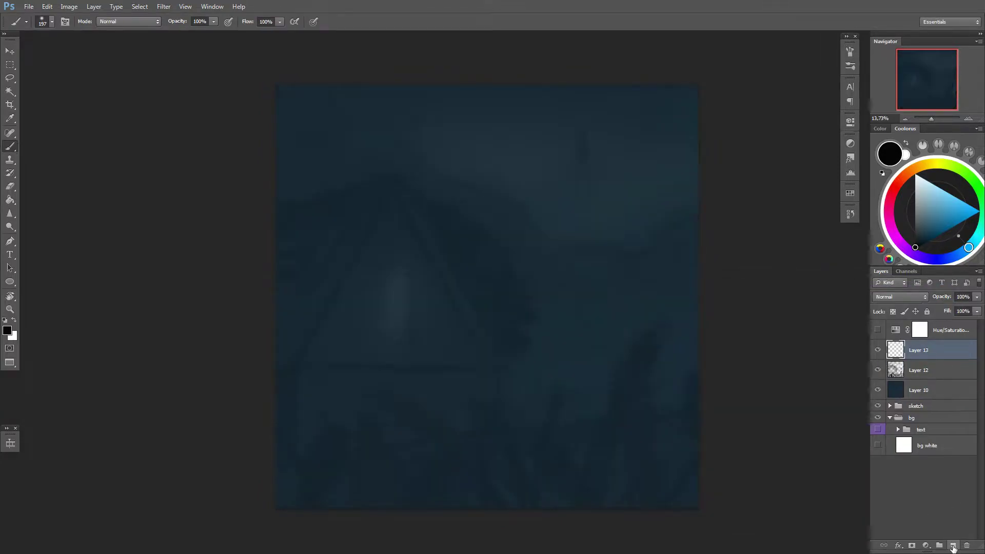
pyautogui.rightClick(826, 392)
pyautogui.click(921, 239)
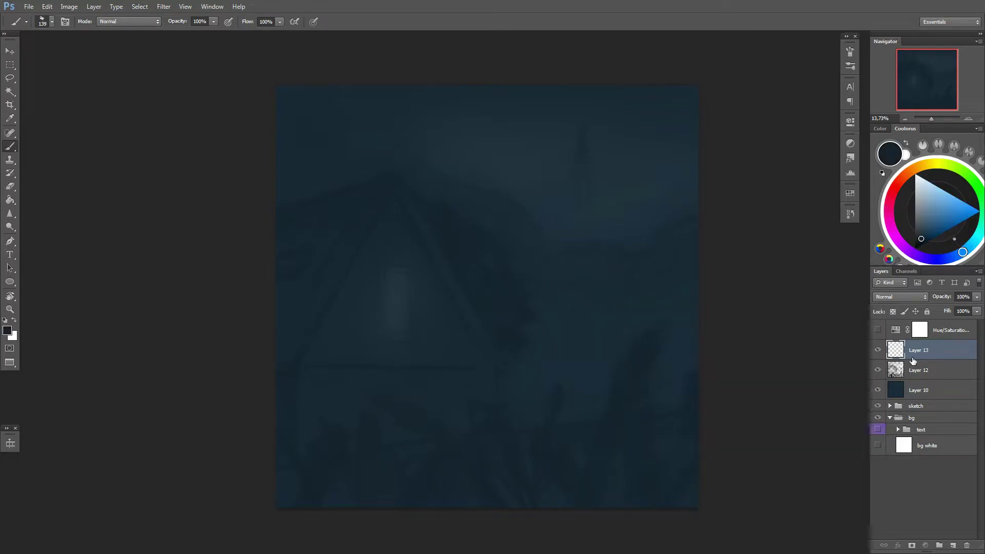
pyautogui.click(878, 349)
# Step: On Layer 13, rotate the view and draw a straight line along the roof edge
pyautogui.click(919, 350)
pyautogui.rightClick(539, 214)
pyautogui.press('Escape')
pyautogui.press('r')
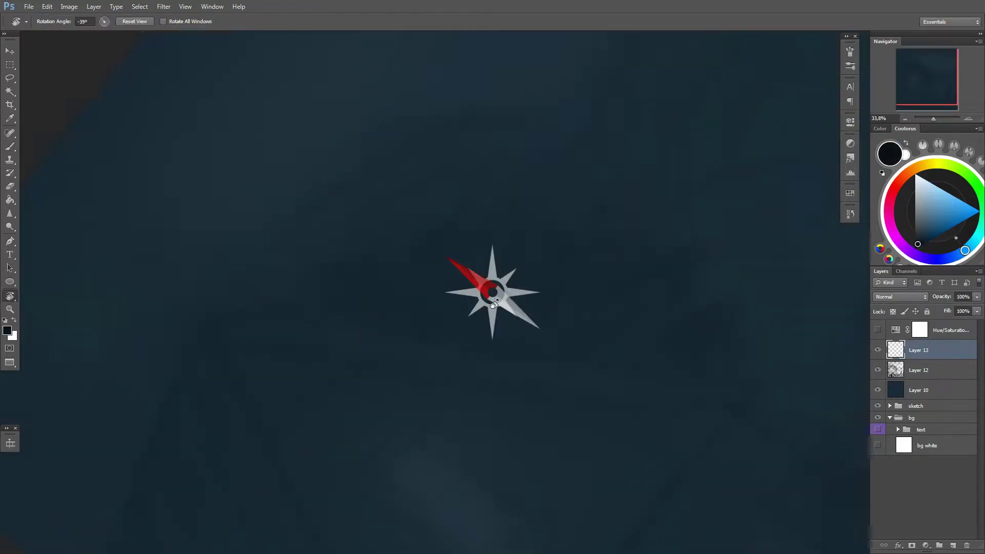
pyautogui.moveTo(492, 293); pyautogui.dragTo(686, 235)
pyautogui.press('b')
pyautogui.moveTo(364, 428); pyautogui.dragTo(613, 267)
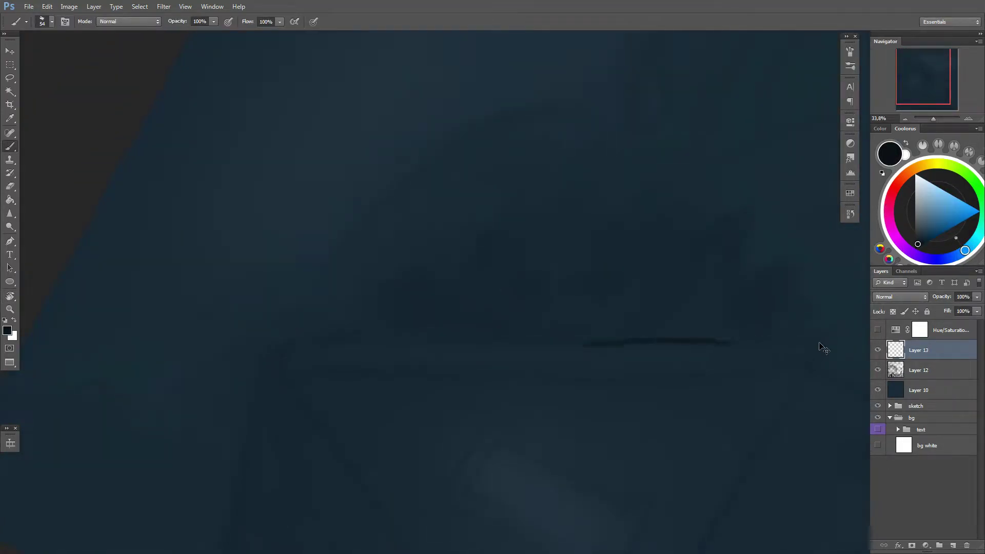
pyautogui.click(258, 345)
pyautogui.keyDown('shift'); pyautogui.click(800, 337); pyautogui.keyUp('shift')
# Step: Stretch the line, mirror a flipped copy to form the roof peak, and merge them
pyautogui.hotkey('ctrl', 't')
pyautogui.moveTo(819, 336); pyautogui.dragTo(830, 336)
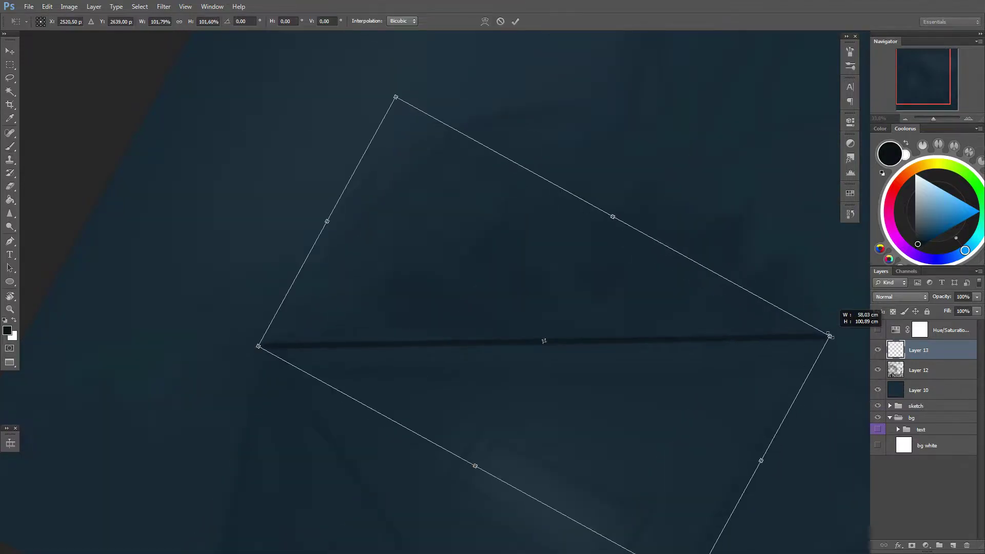
pyautogui.press('Return')
pyautogui.hotkey('ctrl', 'j')
pyautogui.hotkey('ctrl', 't')
pyautogui.moveTo(550, 266); pyautogui.dragTo(409, 267)
pyautogui.press('Return')
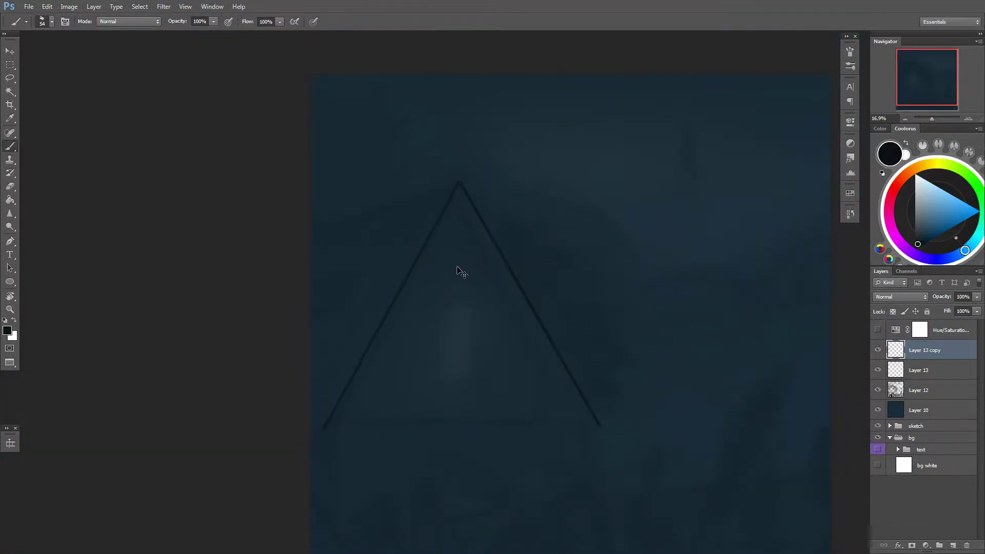
pyautogui.hotkey('ctrl', 'e')
# Step: Merge the copied roof lines into one layer and reset the canvas view rotation
pyautogui.press('r')
pyautogui.moveTo(429, 191); pyautogui.dragTo(607, 295)
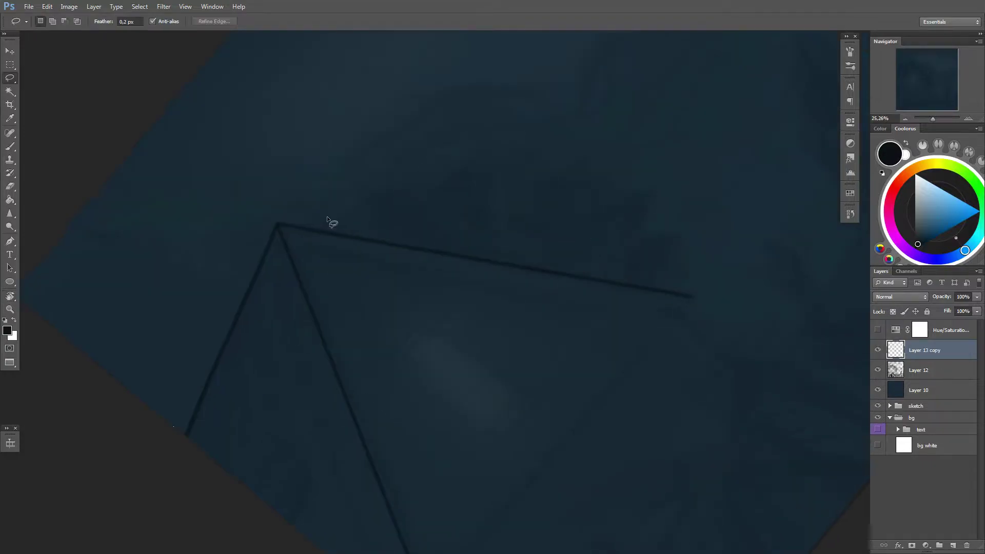
pyautogui.hotkey('ctrl', 'shift', 'n')
pyautogui.keyDown('shift'); pyautogui.click(622, 323); pyautogui.keyUp('shift')
pyautogui.press('l')
pyautogui.press('r')
pyautogui.hotkey('ctrl', 'e')
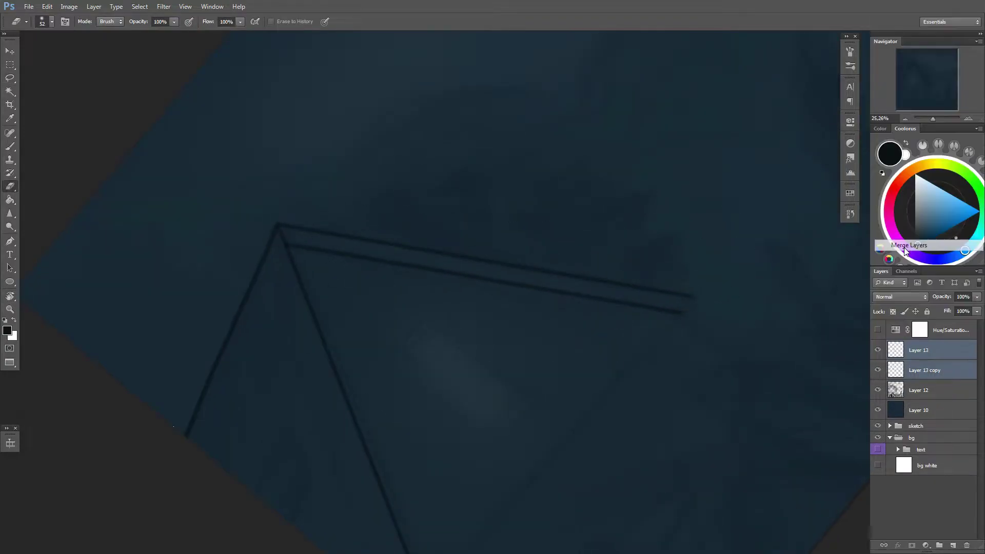
pyautogui.press('Escape')
pyautogui.press('b')
# Step: Paint the roof's left slope solid dark with a large brush and darken its edge stripe
pyautogui.scroll(-2, 622, 381)
pyautogui.press(']')
pyautogui.press(']')
pyautogui.press(']')
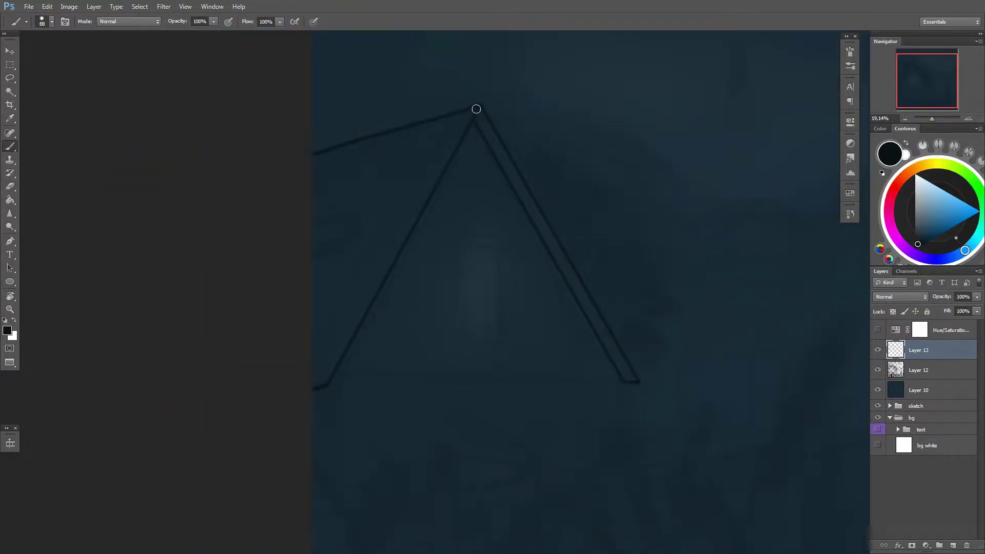
pyautogui.rightClick(415, 138)
pyautogui.moveTo(452, 133)
pyautogui.mouseDown()
pyautogui.moveTo(415, 180)
pyautogui.moveTo(319, 373)
pyautogui.mouseUp()
pyautogui.moveTo(337, 327); pyautogui.dragTo(345, 368)
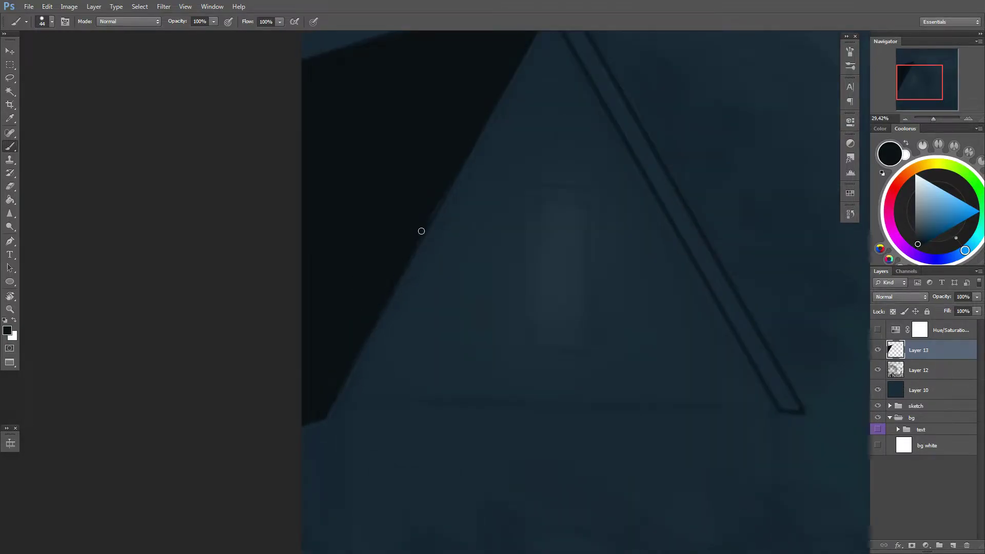
pyautogui.moveTo(422, 231)
pyautogui.mouseDown()
pyautogui.moveTo(497, 268)
pyautogui.moveTo(402, 121)
pyautogui.moveTo(326, 242)
pyautogui.moveTo(677, 177)
pyautogui.mouseUp()
pyautogui.moveTo(322, 247); pyautogui.dragTo(513, 208)
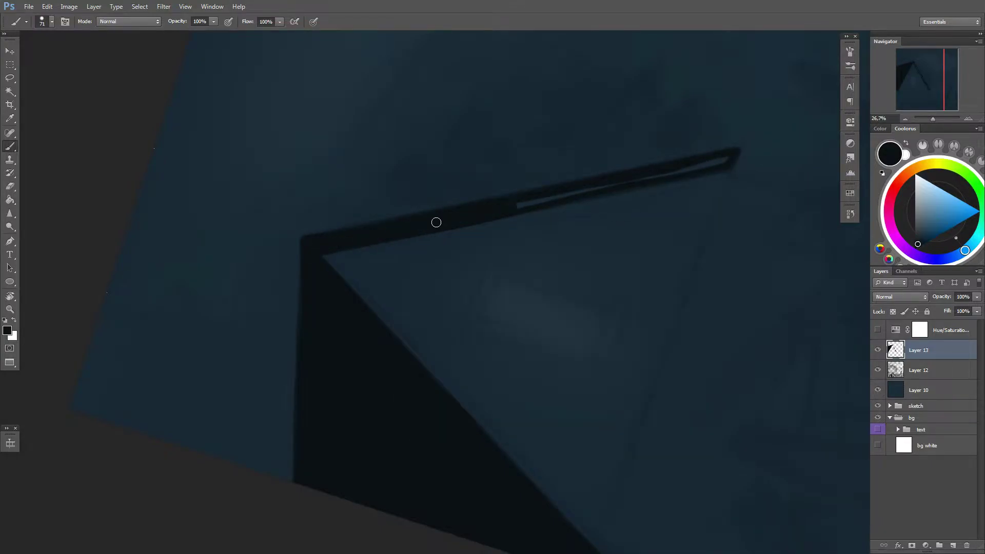
pyautogui.hotkey('ctrl', '0')
# Step: Add a new layer beneath the roof layer and make it active for painting
pyautogui.doubleClick(926, 352)
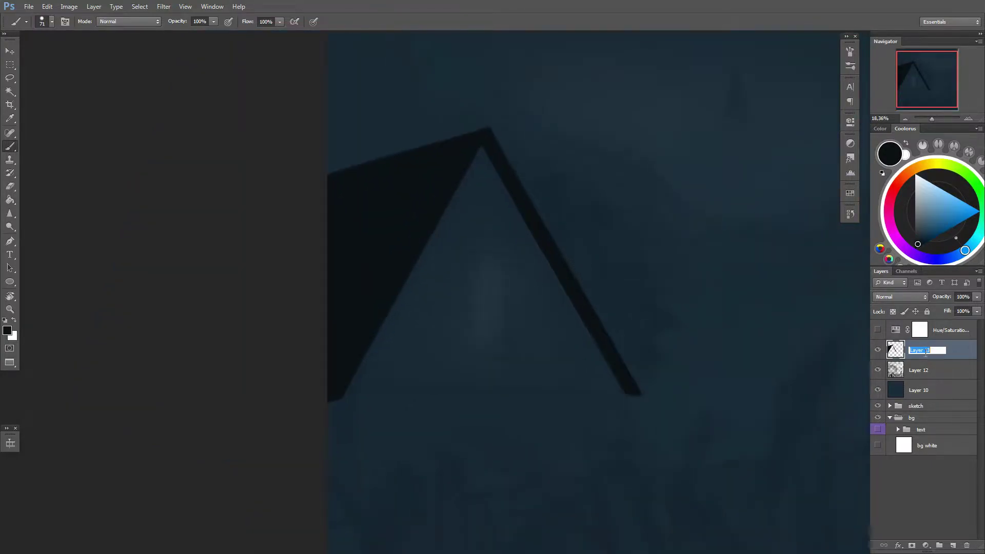
pyautogui.write('roof')
pyautogui.keyDown('ctrl'); pyautogui.click(953, 547); pyautogui.keyUp('ctrl')
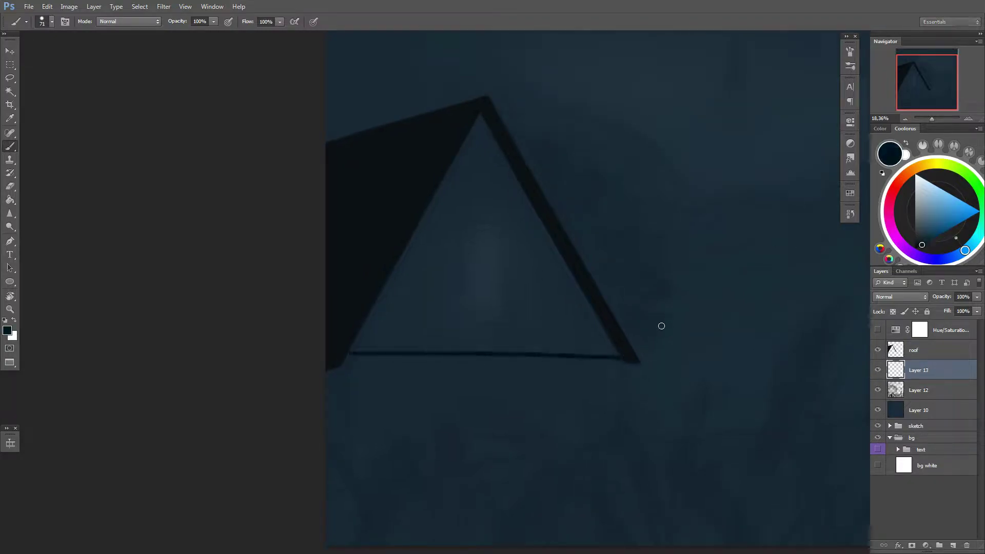
pyautogui.hotkey('alt', ']')
pyautogui.press('e')
pyautogui.press('b')
pyautogui.hotkey('alt', '[')
# Step: Paint the gable triangle solid dark, enlarging the brush to 370 px
pyautogui.moveTo(352, 350)
pyautogui.mouseDown()
pyautogui.moveTo(479, 115)
pyautogui.moveTo(359, 330)
pyautogui.mouseUp()
pyautogui.moveTo(604, 340); pyautogui.dragTo(461, 330)
pyautogui.rightClick(583, 247)
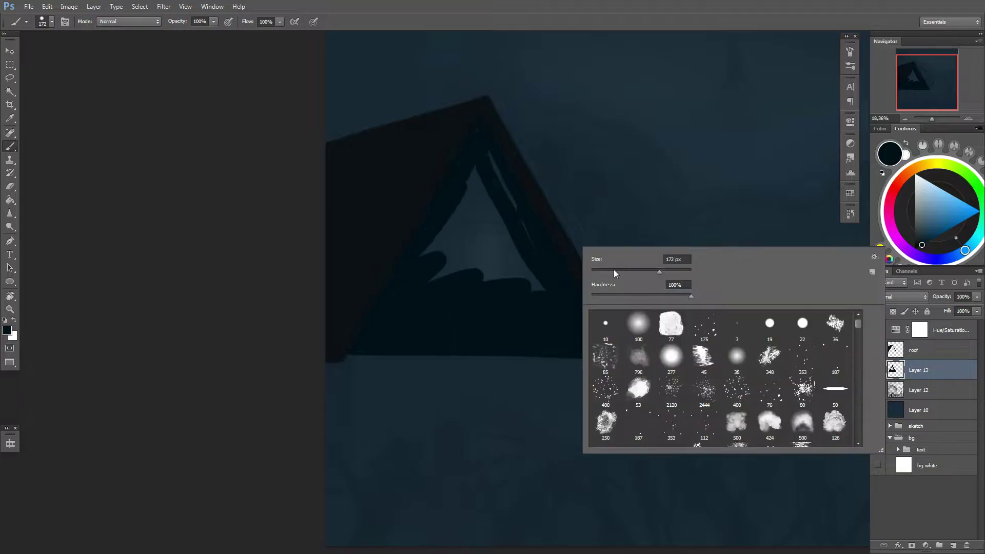
pyautogui.moveTo(613, 269); pyautogui.dragTo(639, 269)
pyautogui.moveTo(487, 170)
pyautogui.mouseDown()
pyautogui.moveTo(440, 231)
pyautogui.moveTo(539, 288)
pyautogui.mouseUp()
# Step: On a new layer beneath the gable, paint the house walls solid dark
pyautogui.click(953, 546)
pyautogui.hotkey('ctrl', '[')
pyautogui.scroll(-3, 620, 385)
pyautogui.moveTo(621, 312); pyautogui.dragTo(620, 371)
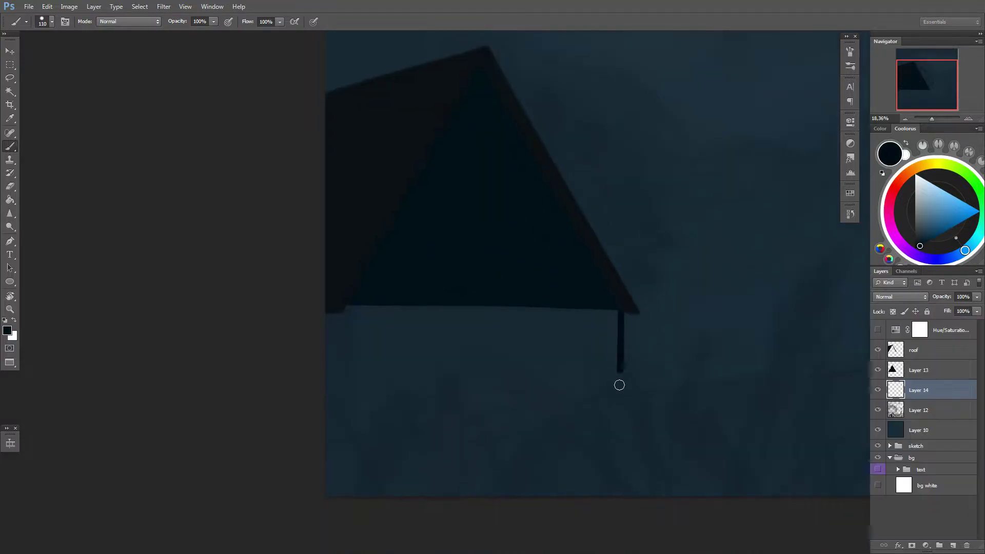
pyautogui.moveTo(357, 420)
pyautogui.mouseDown()
pyautogui.moveTo(618, 407)
pyautogui.moveTo(359, 447)
pyautogui.mouseUp()
pyautogui.hotkey('ctrl', 'z')
pyautogui.rightClick(420, 305)
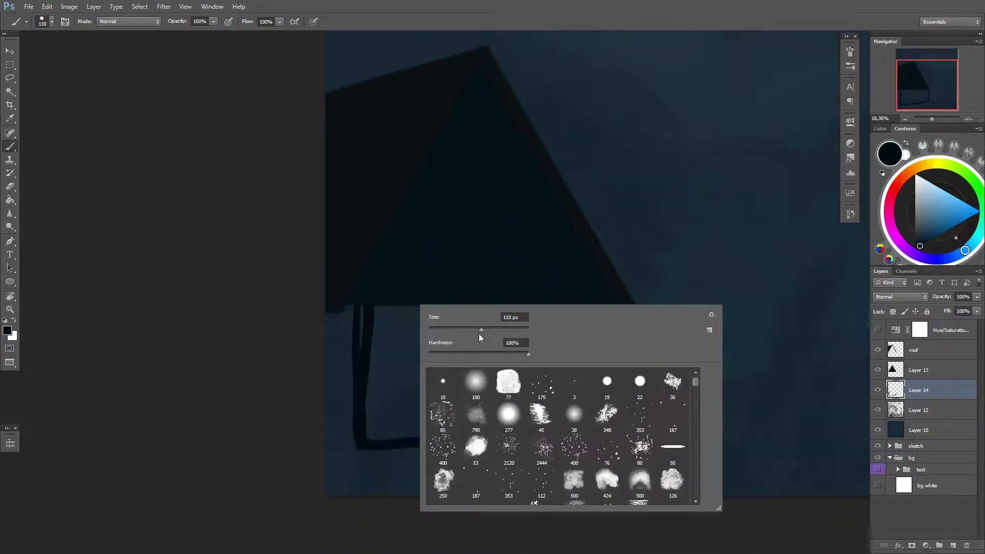
pyautogui.moveTo(362, 307)
pyautogui.mouseDown()
pyautogui.moveTo(358, 438)
pyautogui.moveTo(609, 400)
pyautogui.mouseUp()
pyautogui.rightClick(442, 329)
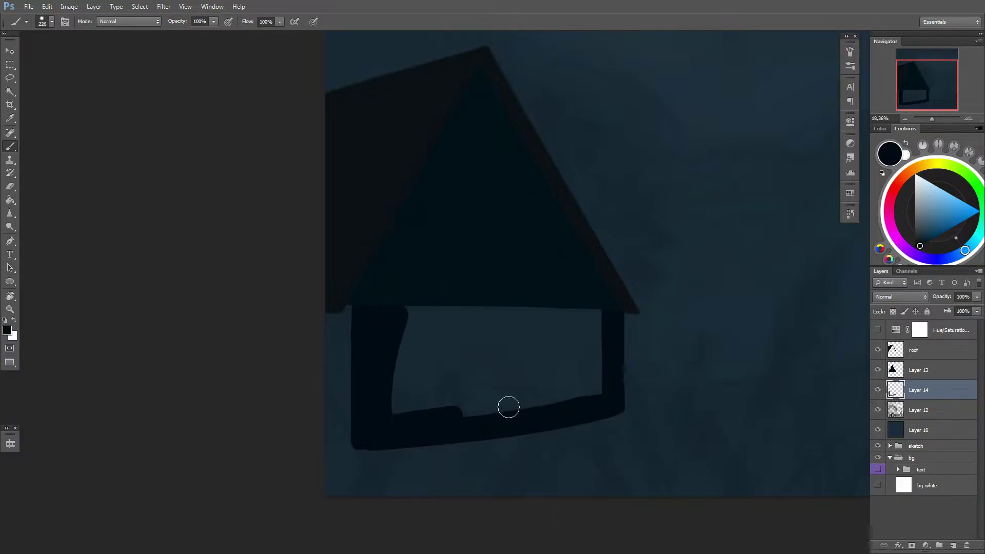
pyautogui.moveTo(507, 407)
pyautogui.mouseDown()
pyautogui.moveTo(392, 411)
pyautogui.moveTo(528, 365)
pyautogui.moveTo(488, 354)
pyautogui.mouseUp()
# Step: Group all the house layers into a group named 'house'
pyautogui.keyDown('ctrl'); pyautogui.click(954, 546); pyautogui.keyUp('ctrl')
pyautogui.keyDown('shift'); pyautogui.click(919, 350); pyautogui.keyUp('shift')
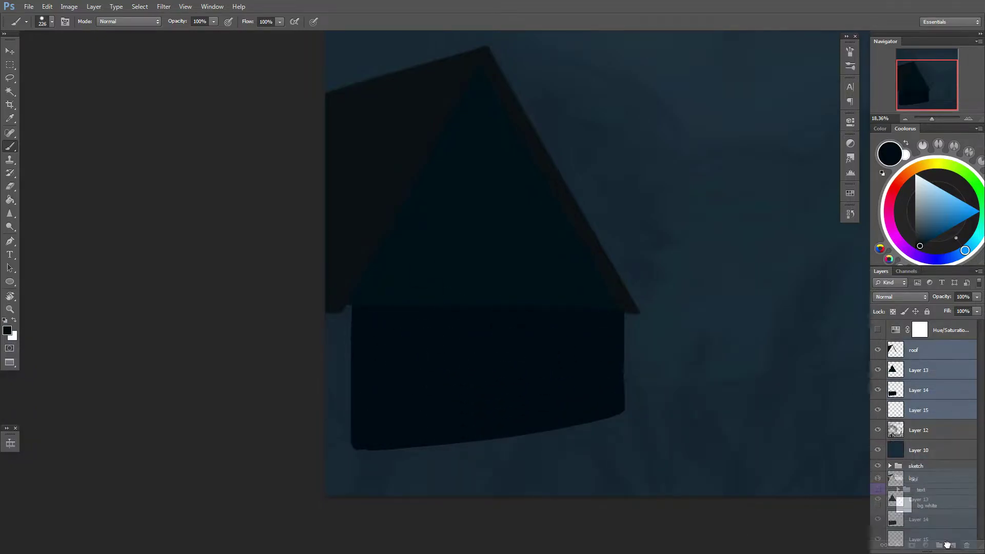
pyautogui.hotkey('ctrl', 'g')
pyautogui.doubleClick(916, 346)
pyautogui.write('house')
pyautogui.press('Return')
# Step: Hide and collapse the house group, then add a new layer in its own group
pyautogui.moveTo(350, 367); pyautogui.dragTo(343, 452)
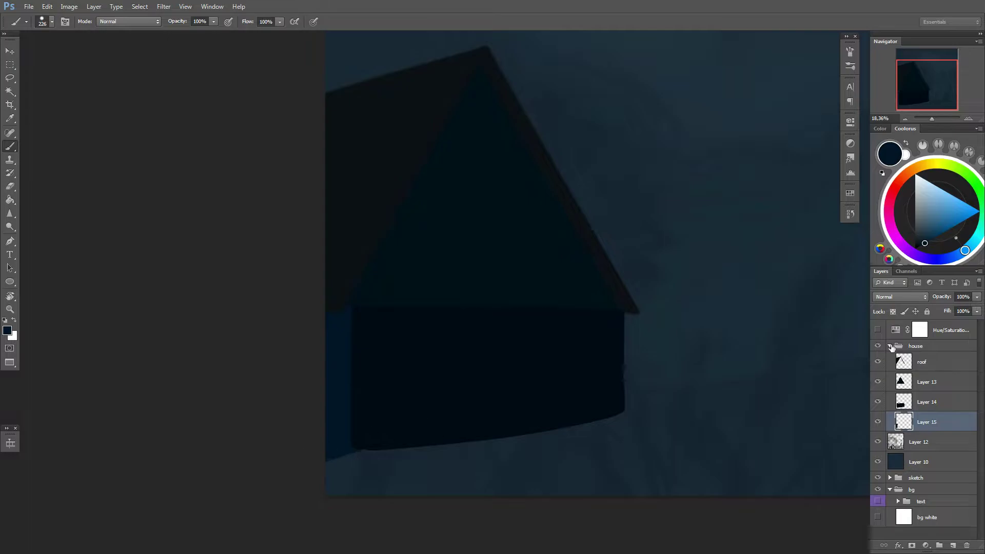
pyautogui.click(878, 346)
pyautogui.click(890, 345)
pyautogui.click(953, 545)
# Step: Paint a dark hill band across the lower canvas on Layer 16 in the new group
pyautogui.hotkey('ctrl', 'g')
pyautogui.doubleClick(916, 346)
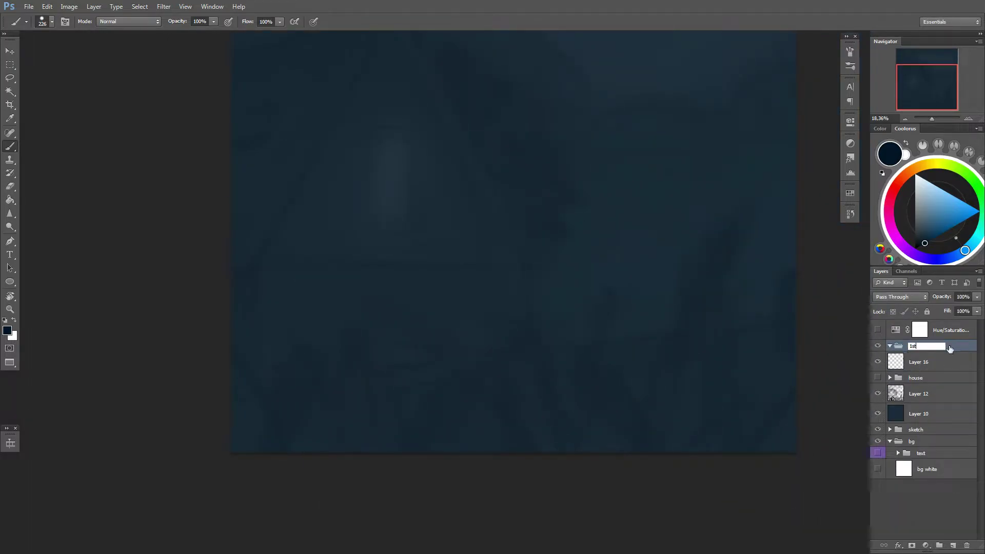
pyautogui.click(923, 362)
pyautogui.moveTo(630, 361); pyautogui.dragTo(604, 363)
pyautogui.moveTo(249, 389)
pyautogui.mouseDown()
pyautogui.moveTo(523, 356)
pyautogui.moveTo(486, 382)
pyautogui.moveTo(503, 420)
pyautogui.mouseUp()
# Step: Erase along the top edge of the dark band to shape it
pyautogui.rightClick(585, 376)
pyautogui.press('Escape')
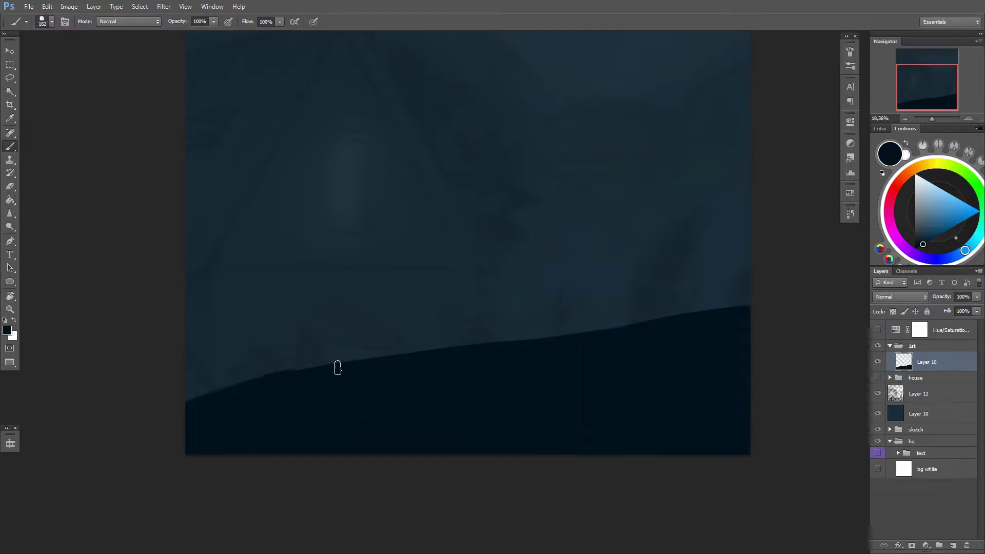
pyautogui.press('e')
pyautogui.moveTo(629, 315); pyautogui.dragTo(180, 392)
pyautogui.press('b')
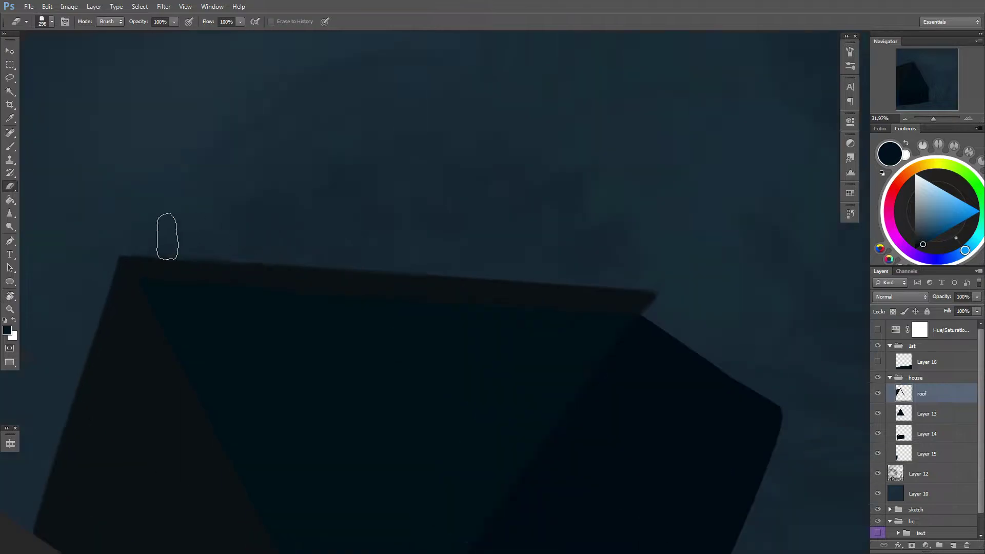
# Step: Hide Layer 13 and clean up the edge under the roof with a 174 px eraser
pyautogui.moveTo(347, 244)
pyautogui.mouseDown()
pyautogui.moveTo(427, 193)
pyautogui.moveTo(341, 180)
pyautogui.mouseUp()
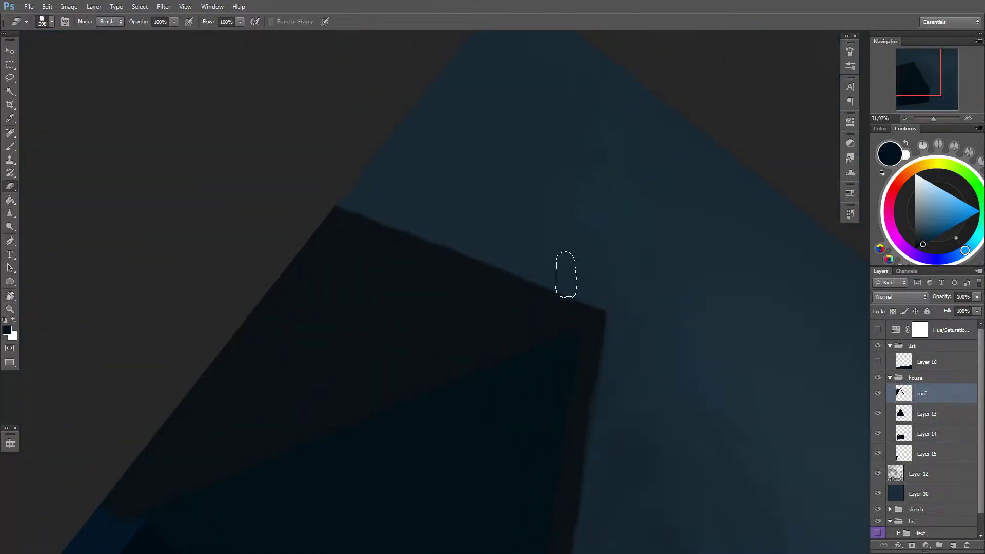
pyautogui.moveTo(566, 274)
pyautogui.mouseDown()
pyautogui.moveTo(655, 292)
pyautogui.moveTo(306, 330)
pyautogui.mouseUp()
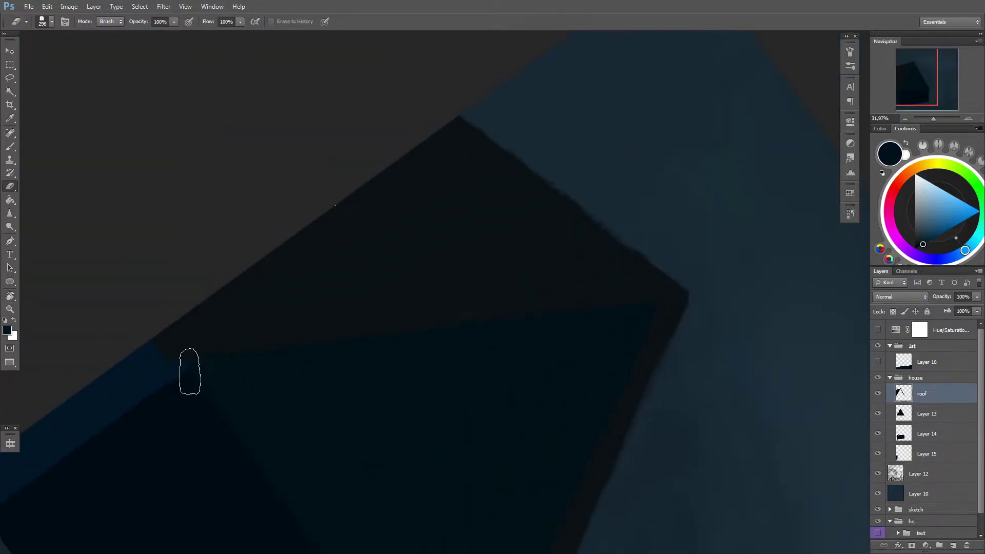
pyautogui.click(878, 414)
pyautogui.rightClick(176, 370)
pyautogui.write('174')
pyautogui.press('Return')
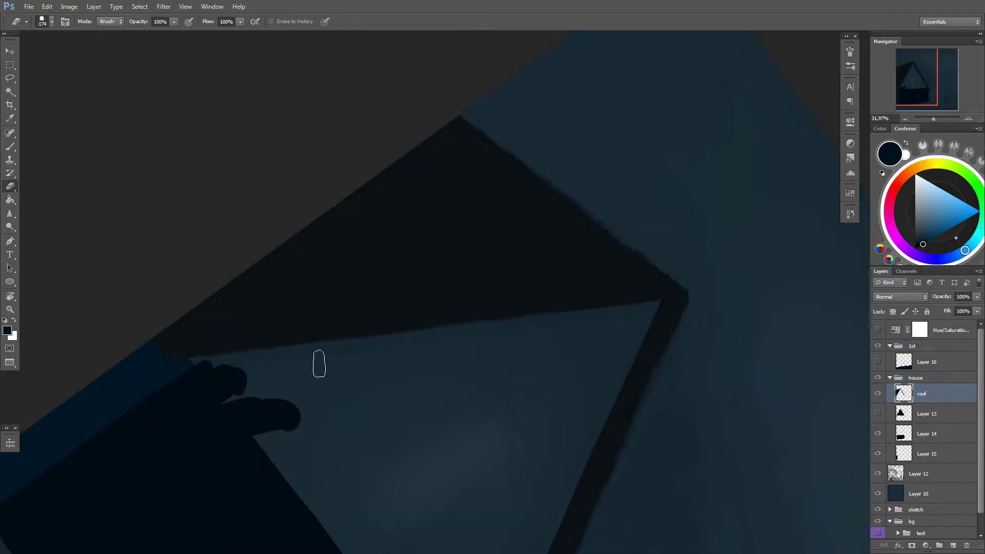
pyautogui.moveTo(319, 364); pyautogui.dragTo(660, 439)
# Step: Erase excess paint along the wall's top edge
pyautogui.moveTo(732, 257); pyautogui.dragTo(499, 136)
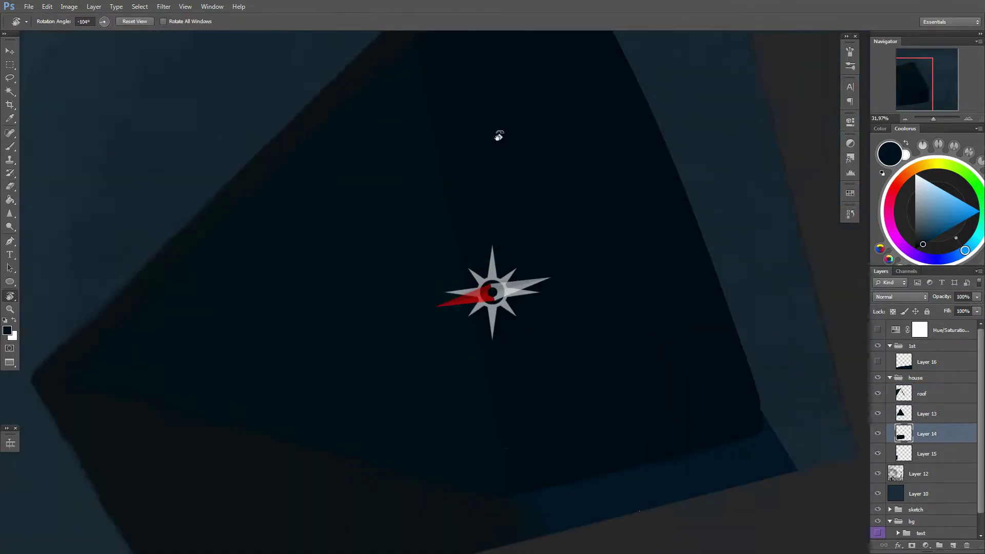
pyautogui.press('e')
pyautogui.moveTo(385, 204)
pyautogui.mouseDown()
pyautogui.moveTo(477, 147)
pyautogui.moveTo(541, 292)
pyautogui.moveTo(476, 267)
pyautogui.mouseUp()
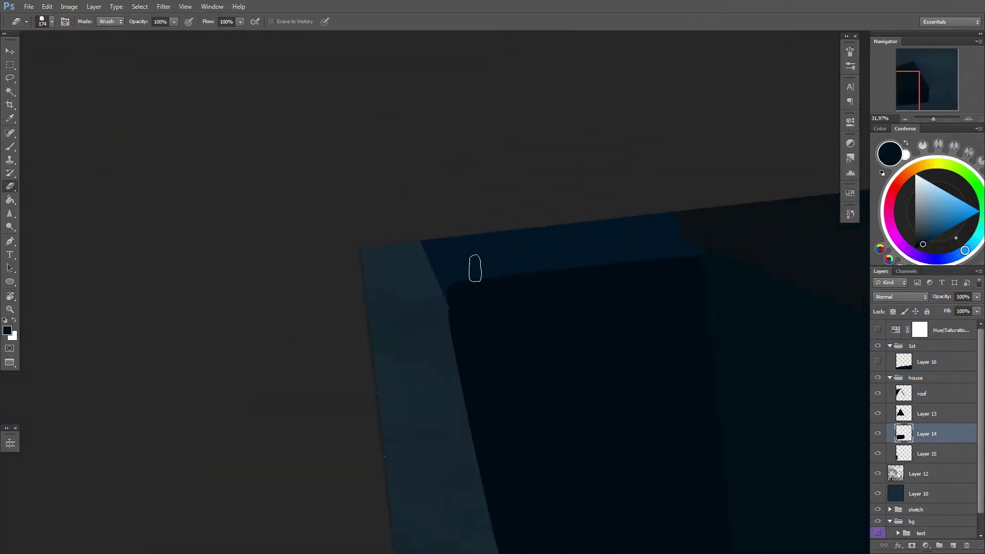
pyautogui.scroll(-5, 475, 268)
pyautogui.moveTo(662, 277)
pyautogui.mouseDown()
pyautogui.moveTo(503, 357)
pyautogui.moveTo(498, 395)
pyautogui.mouseUp()
# Step: Darken the Layer 15 lower wall with Hue/Saturation and hide the house group
pyautogui.press('v')
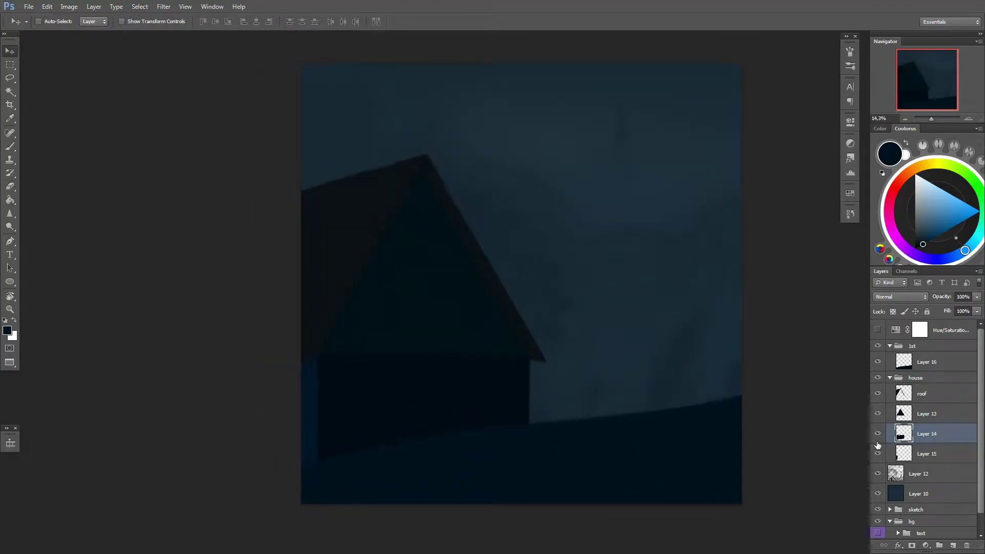
pyautogui.click(878, 452)
pyautogui.hotkey('ctrl', 'u')
pyautogui.moveTo(777, 404); pyautogui.dragTo(767, 405)
pyautogui.press('Return')
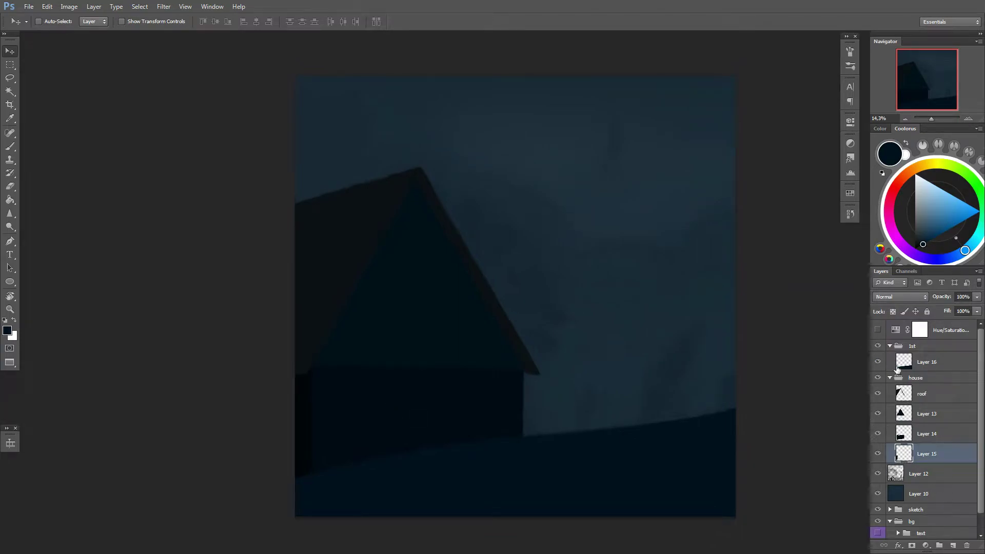
pyautogui.click(890, 378)
# Step: Hide Layer 16 and paint dark wheat stalks along the bottom on a new layer
pyautogui.click(878, 361)
pyautogui.hotkey('ctrl', 'shift', 'alt', 'n')
pyautogui.press('b')
pyautogui.rightClick(670, 328)
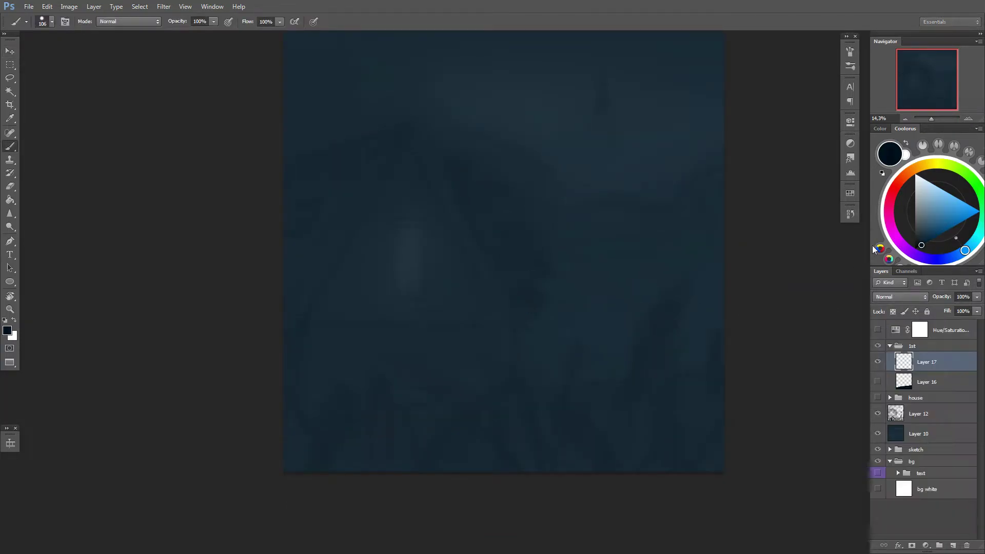
pyautogui.moveTo(593, 469); pyautogui.dragTo(662, 318)
pyautogui.rightClick(665, 328)
pyautogui.moveTo(621, 390); pyautogui.dragTo(652, 330)
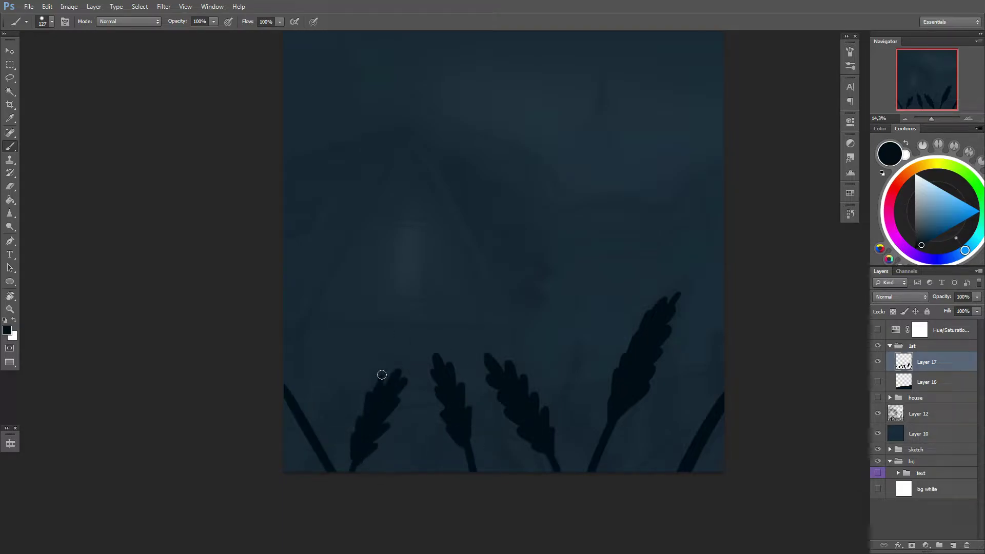
# Step: Copy the tall right-hand stalk onto its own layer and move it to the lower left
pyautogui.press('l')
pyautogui.moveTo(666, 307); pyautogui.dragTo(676, 311)
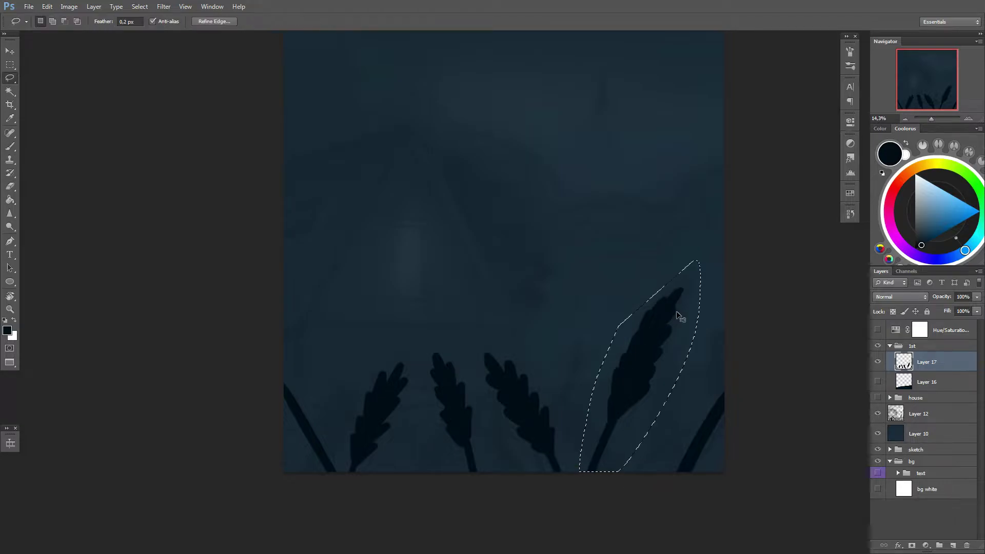
pyautogui.hotkey('ctrl', 'j')
pyautogui.hotkey('ctrl', 't')
pyautogui.moveTo(570, 364)
pyautogui.mouseDown()
pyautogui.moveTo(354, 333)
pyautogui.moveTo(642, 359)
pyautogui.mouseUp()
pyautogui.press('Return')
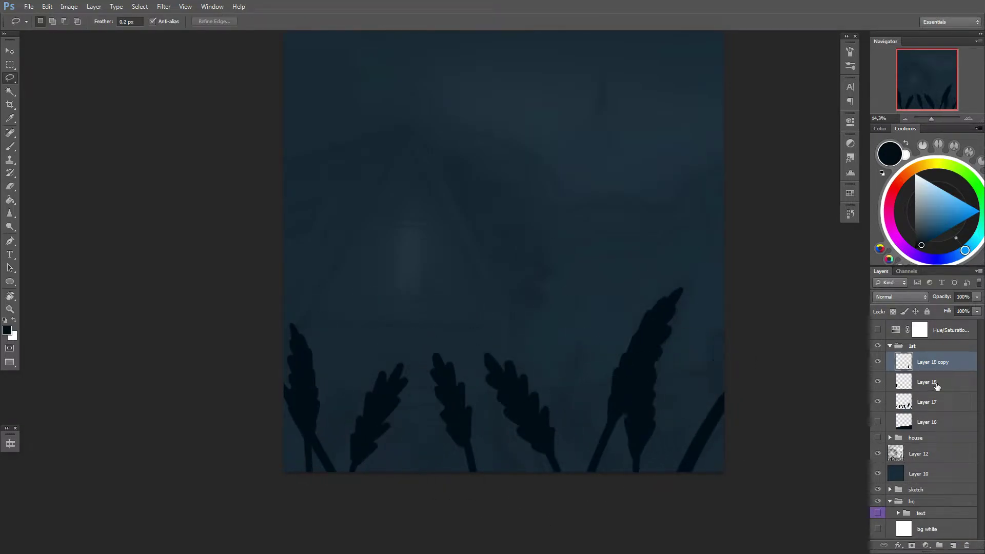
# Step: Copy another stalk from Layer 17, shrink, tilt and rotate it about 8.6°, placing it further left
pyautogui.click(887, 382)
pyautogui.moveTo(513, 329); pyautogui.dragTo(557, 321)
pyautogui.hotkey('ctrl', 'j')
pyautogui.hotkey('ctrl', 't')
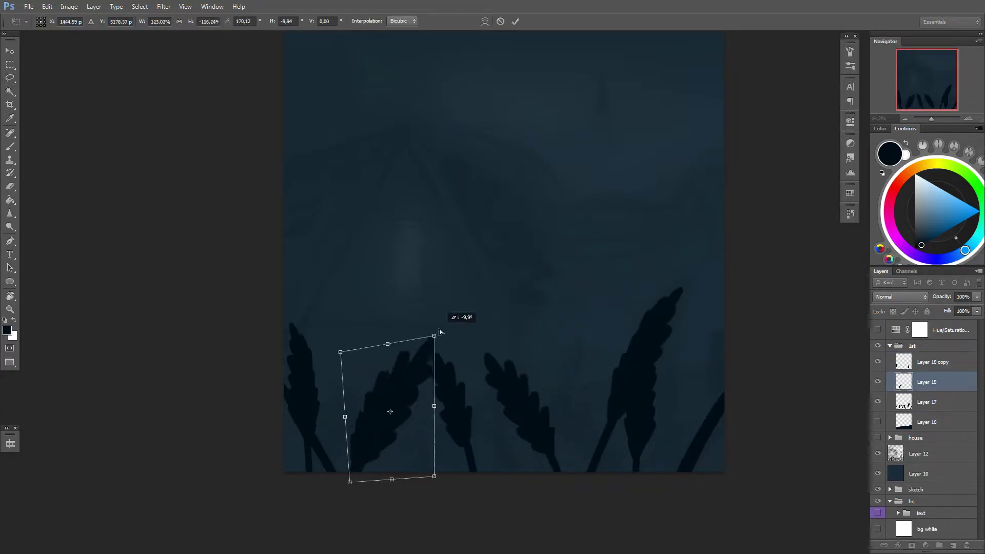
pyautogui.moveTo(440, 333)
pyautogui.mouseDown()
pyautogui.moveTo(424, 330)
pyautogui.moveTo(378, 367)
pyautogui.mouseUp()
pyautogui.press('Return')
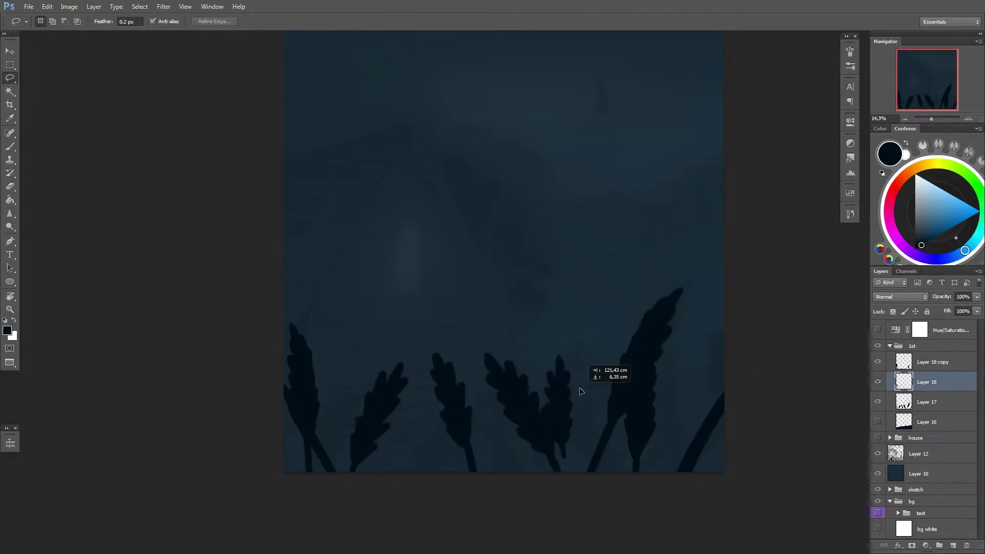
pyautogui.hotkey('ctrl', 't')
pyautogui.moveTo(589, 364); pyautogui.dragTo(635, 358)
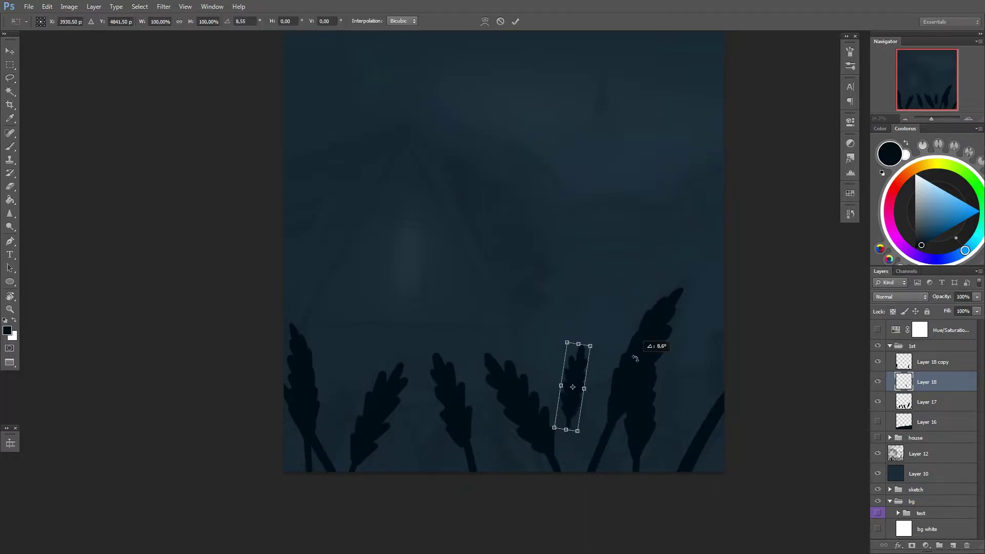
pyautogui.press('Return')
pyautogui.moveTo(621, 408); pyautogui.dragTo(382, 408)
# Step: Delete a stalk near the centre of the original stalk layer
pyautogui.press('b')
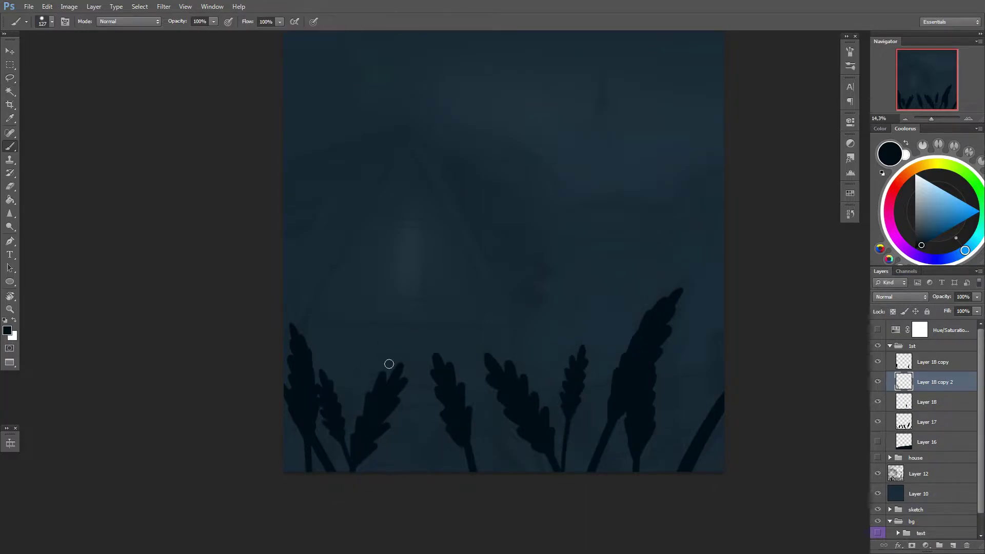
pyautogui.press('l')
pyautogui.hotkey('alt', '[')
pyautogui.hotkey('alt', '[')
pyautogui.moveTo(407, 329); pyautogui.dragTo(354, 464)
pyautogui.press('Delete')
pyautogui.hotkey('ctrl', 'd')
pyautogui.moveTo(446, 351); pyautogui.dragTo(494, 422)
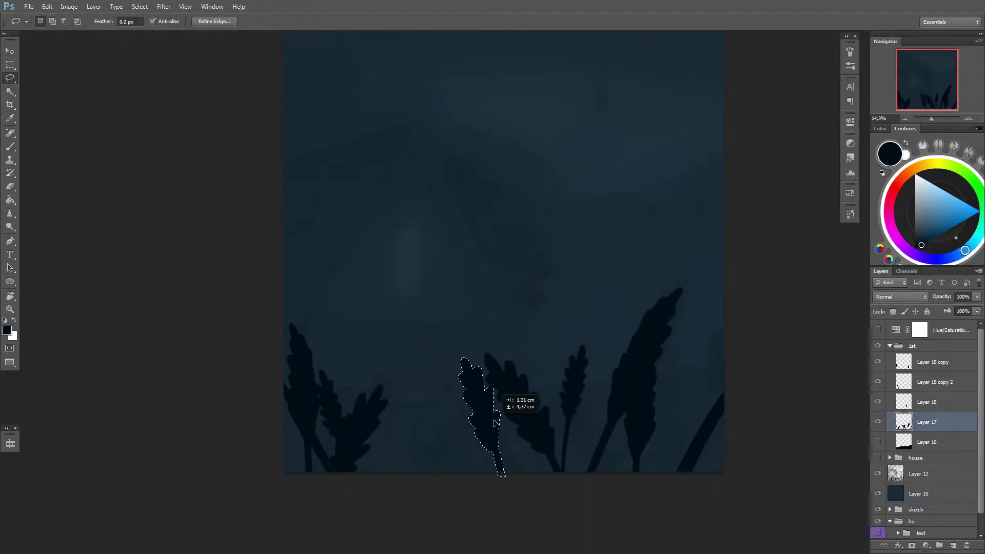
# Step: Duplicate more stalks, tilting one up-left and placing another at the lower left
pyautogui.hotkey('ctrl', 'j')
pyautogui.hotkey('ctrl', 't')
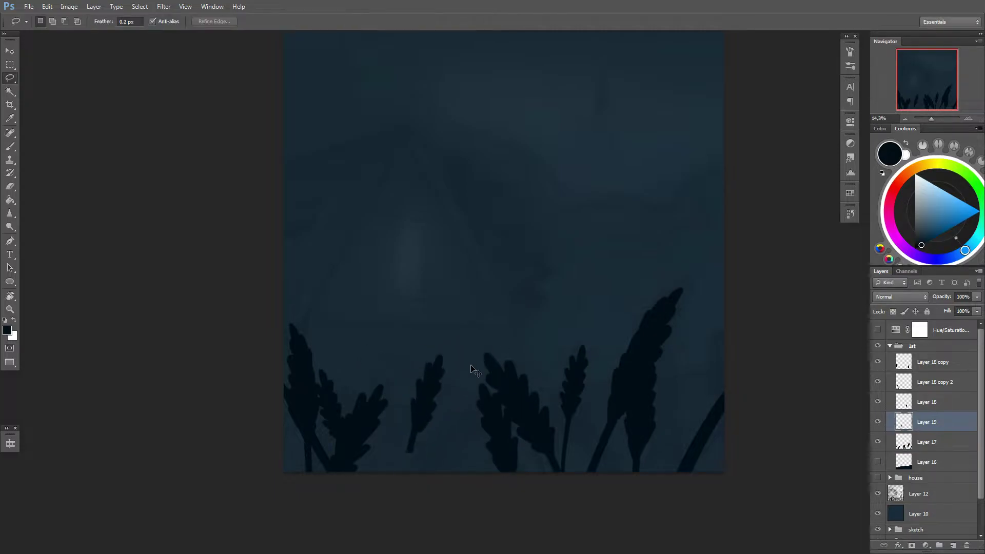
pyautogui.moveTo(479, 369)
pyautogui.mouseDown()
pyautogui.moveTo(467, 343)
pyautogui.moveTo(442, 371)
pyautogui.mouseUp()
pyautogui.press('Return')
pyautogui.press('b')
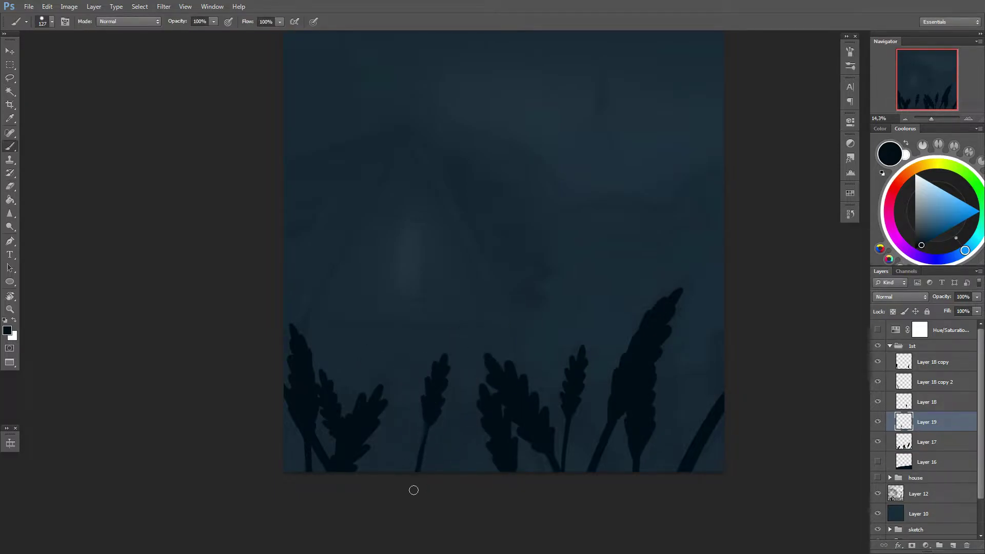
pyautogui.hotkey('ctrl', 'j')
pyautogui.hotkey('ctrl', 't')
pyautogui.moveTo(436, 441); pyautogui.dragTo(392, 441)
pyautogui.press('Return')
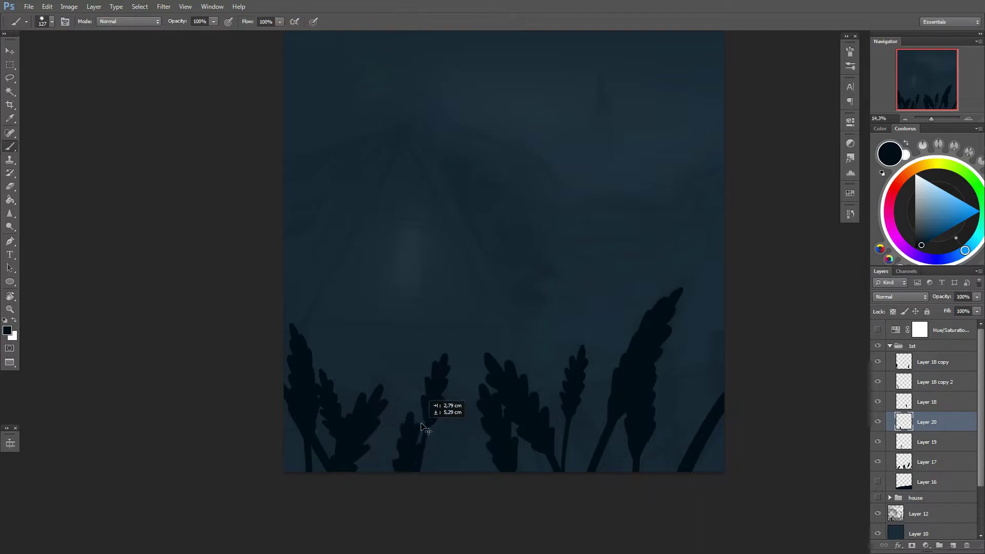
# Step: Add further stalk copies, moving one upward, and zoom in slightly
pyautogui.hotkey('ctrl', 'j')
pyautogui.moveTo(426, 405)
pyautogui.mouseDown()
pyautogui.moveTo(492, 304)
pyautogui.moveTo(671, 407)
pyautogui.moveTo(464, 426)
pyautogui.moveTo(429, 367)
pyautogui.moveTo(589, 434)
pyautogui.mouseUp()
pyautogui.hotkey('ctrl', 'j')
pyautogui.hotkey('ctrl', 't')
pyautogui.press('Return')
pyautogui.hotkey('ctrl', 't')
pyautogui.press('Return')
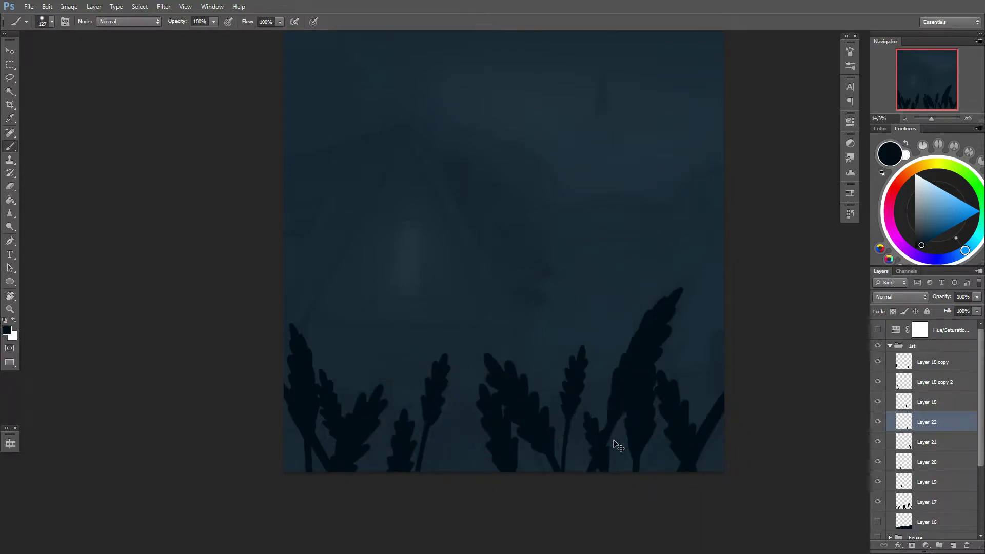
pyautogui.hotkey('ctrl', '+')
# Step: Copy a right-hand stalk, move it left toward the centre and rotate it to lean diagonally
pyautogui.press('l')
pyautogui.moveTo(780, 174); pyautogui.dragTo(657, 418)
pyautogui.hotkey('ctrl', 'j')
pyautogui.moveTo(744, 288); pyautogui.dragTo(558, 319)
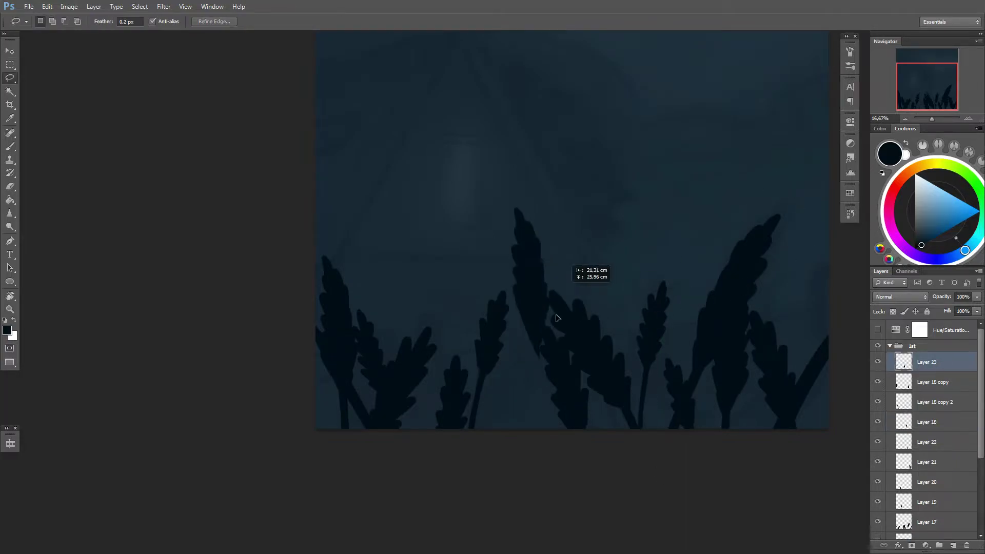
pyautogui.hotkey('ctrl', 'z')
pyautogui.click(923, 502)
pyautogui.hotkey('ctrl', 'j')
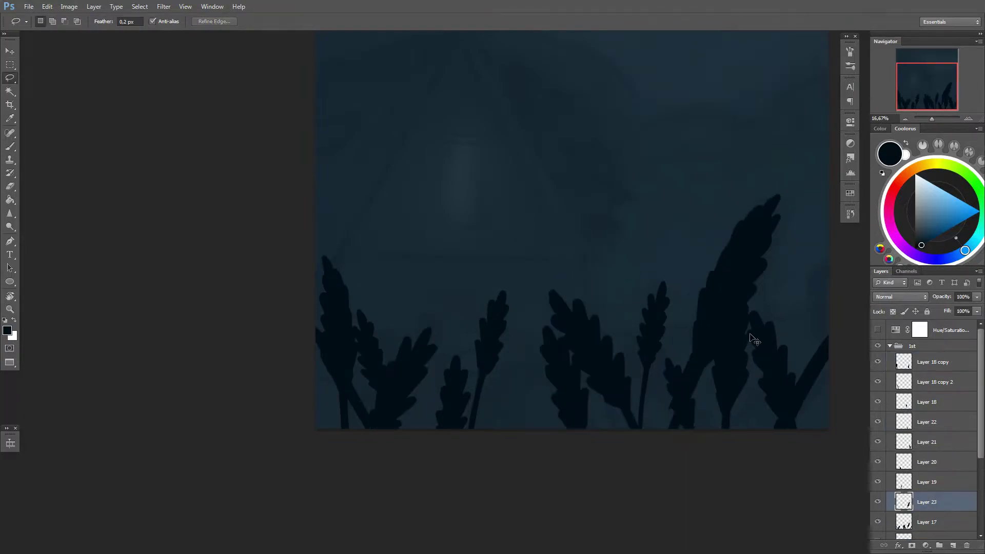
pyautogui.moveTo(758, 341); pyautogui.dragTo(558, 380)
pyautogui.hotkey('ctrl', 't')
pyautogui.moveTo(575, 329)
pyautogui.mouseDown()
pyautogui.moveTo(490, 282)
pyautogui.moveTo(514, 308)
pyautogui.mouseUp()
pyautogui.press('Return')
# Step: Select all the stalk layers and group them into Group 1
pyautogui.keyDown('alt'); pyautogui.scroll(-2, 590, 388); pyautogui.keyUp('alt')
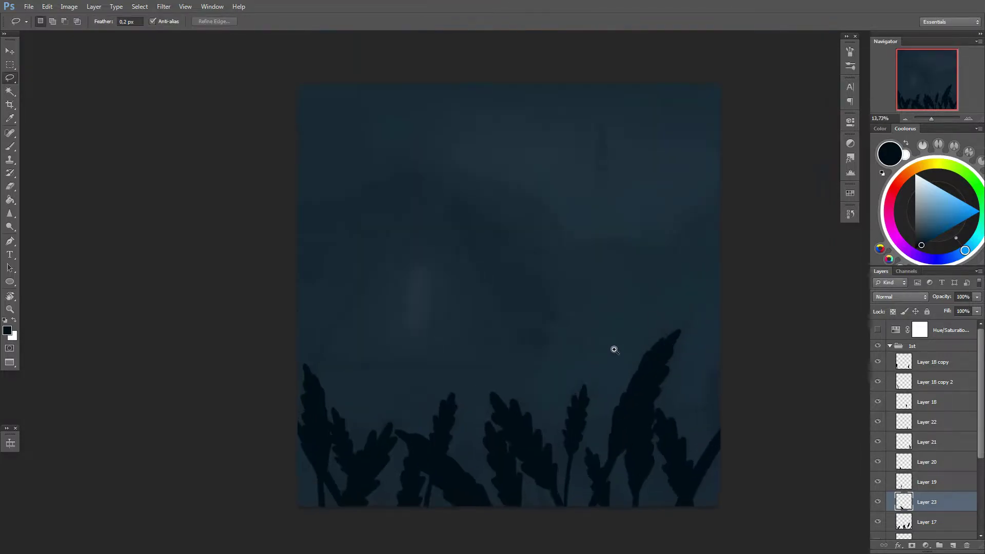
pyautogui.click(933, 361)
pyautogui.scroll(-1, 924, 436)
pyautogui.keyDown('shift'); pyautogui.click(923, 508); pyautogui.keyUp('shift')
pyautogui.hotkey('ctrl', 'g')
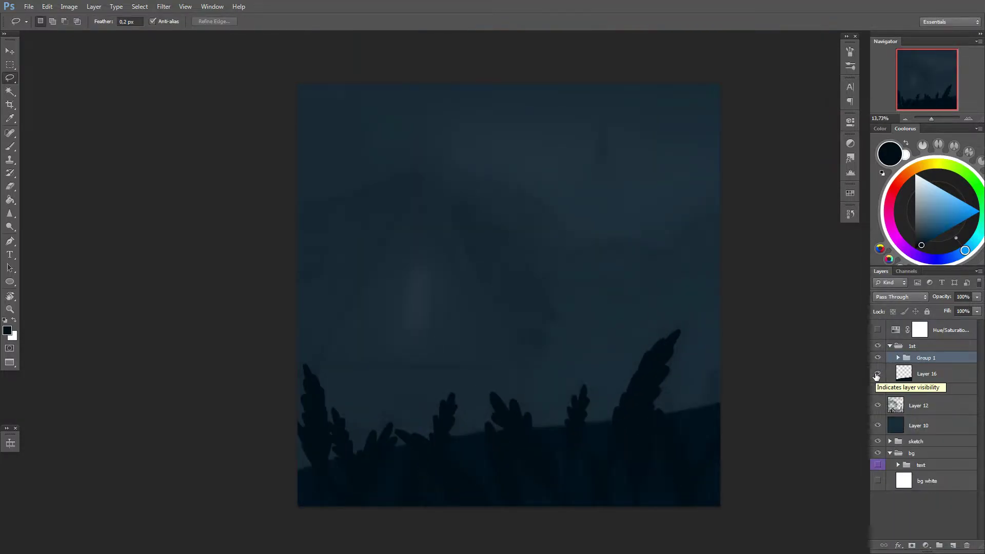
# Step: Hide and collapse the 1st group, and add a new layer above Layer 12 for the window
pyautogui.click(877, 346)
pyautogui.click(891, 346)
pyautogui.click(924, 373)
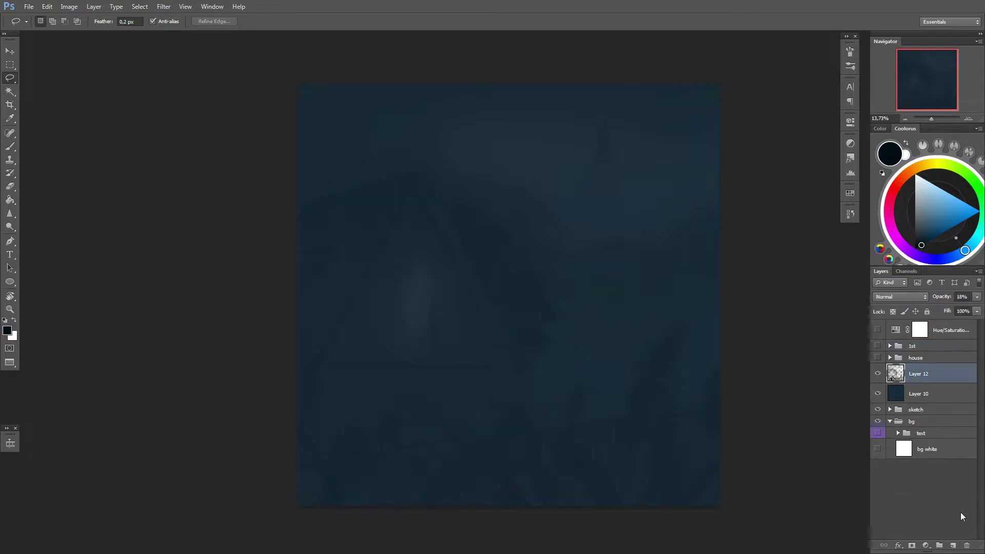
pyautogui.click(953, 545)
pyautogui.keyDown('alt'); pyautogui.scroll(5, 462, 288); pyautogui.keyUp('alt')
# Step: Brush a dark rectangular window outline onto the house's gable wall
pyautogui.press('b')
pyautogui.moveTo(469, 266)
pyautogui.mouseDown()
pyautogui.moveTo(481, 353)
pyautogui.moveTo(604, 217)
pyautogui.mouseUp()
pyautogui.rightClick(605, 226)
pyautogui.moveTo(636, 252); pyautogui.dragTo(653, 251)
pyautogui.moveTo(508, 259); pyautogui.dragTo(618, 220)
pyautogui.moveTo(490, 357)
pyautogui.mouseDown()
pyautogui.moveTo(673, 301)
pyautogui.moveTo(428, 285)
pyautogui.moveTo(506, 255)
pyautogui.mouseUp()
# Step: Set the eraser size to 174, tilt the view around the window, then restore it upright
pyautogui.press('e')
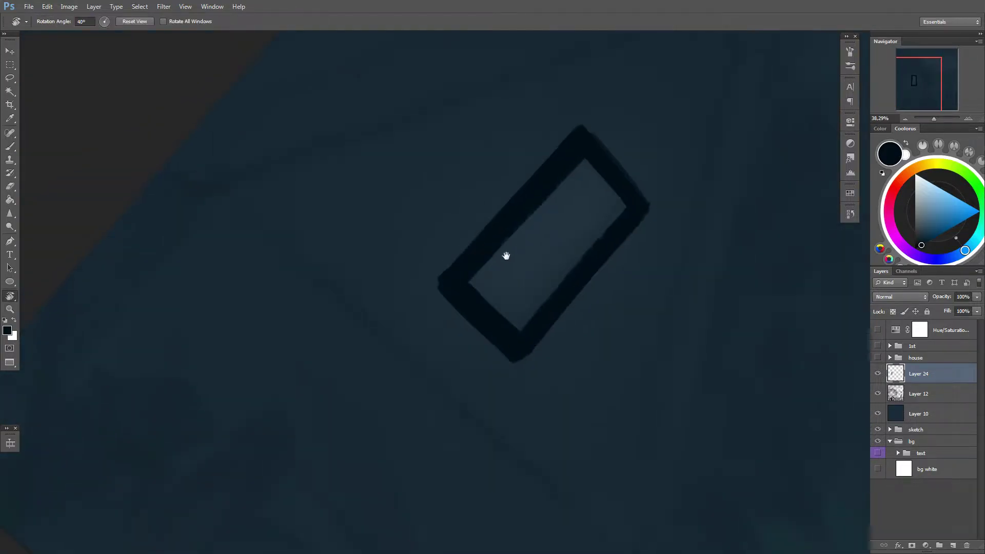
pyautogui.rightClick(506, 214)
pyautogui.press('Return')
pyautogui.moveTo(523, 205)
pyautogui.mouseDown()
pyautogui.moveTo(376, 275)
pyautogui.moveTo(484, 402)
pyautogui.mouseUp()
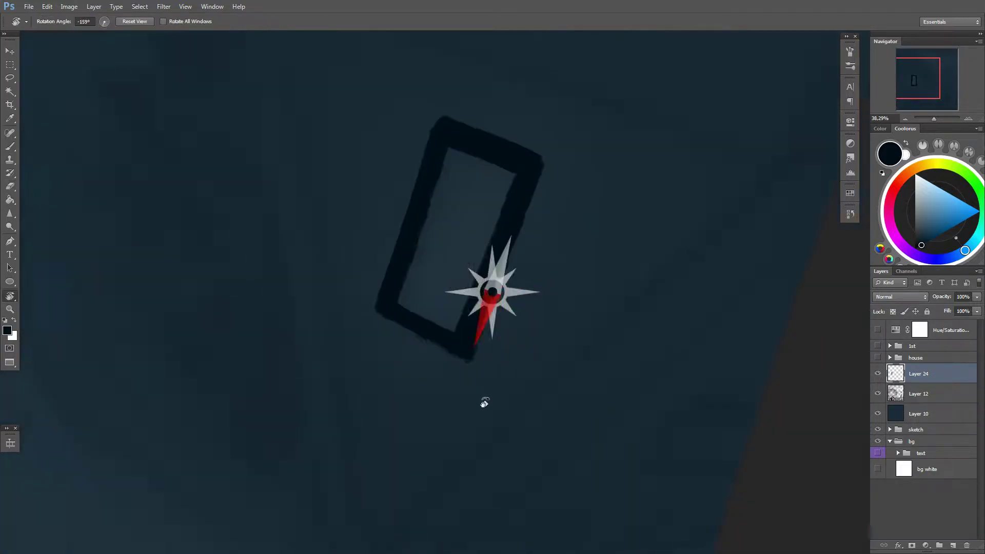
pyautogui.moveTo(572, 227); pyautogui.dragTo(465, 222)
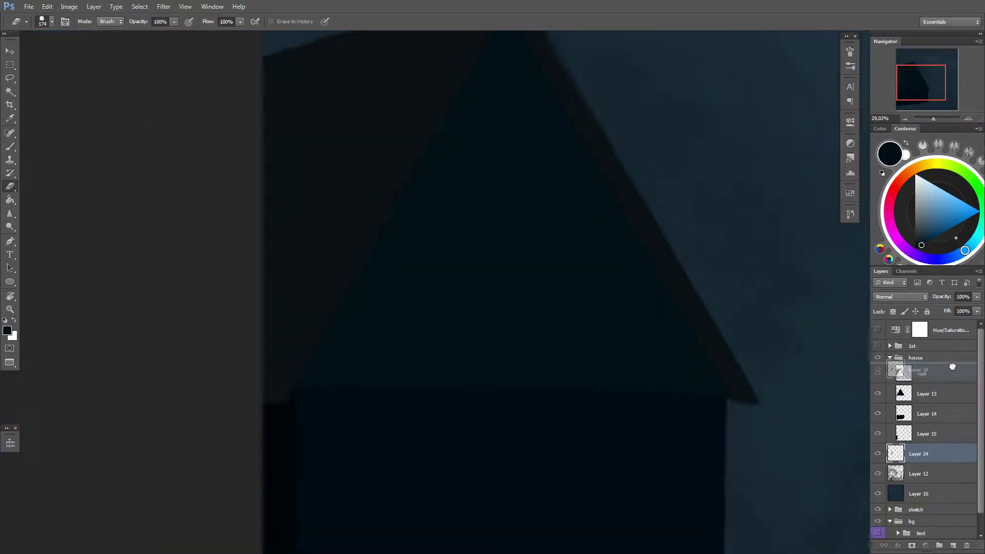
pyautogui.hotkey('ctrl', 'u')
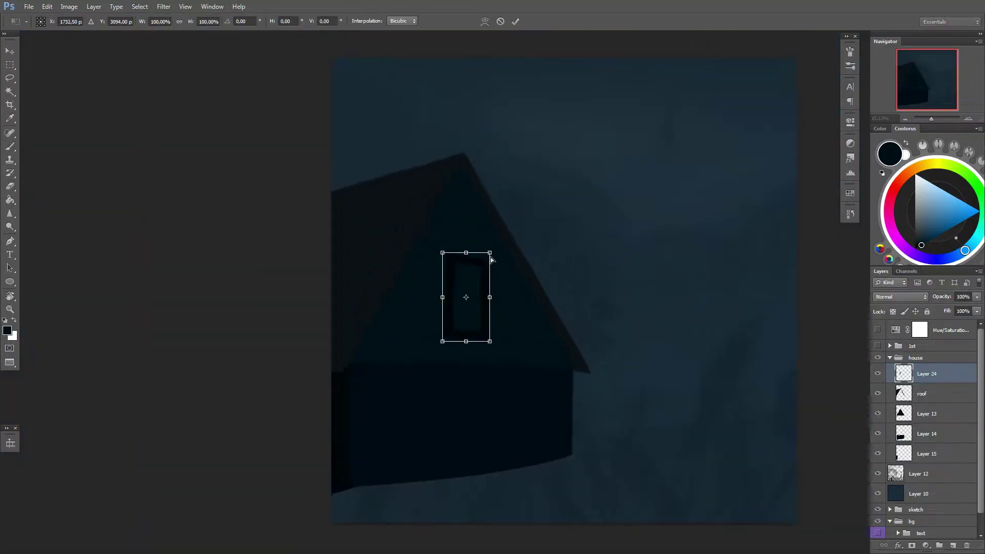
# Step: Group Layers 12 and 10 into a new group named bg
pyautogui.scroll(-1, 521, 297)
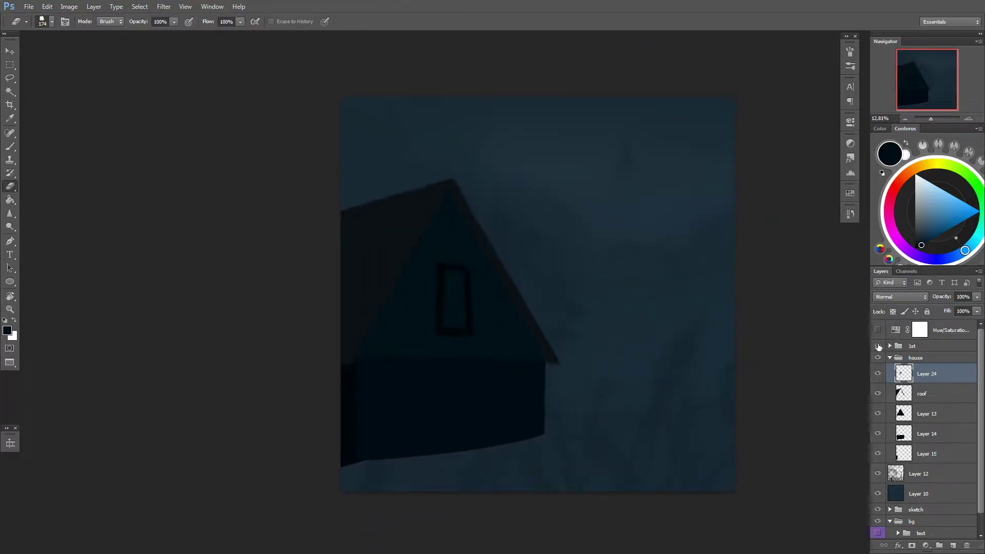
pyautogui.moveTo(879, 347); pyautogui.dragTo(879, 358)
pyautogui.write('bg')
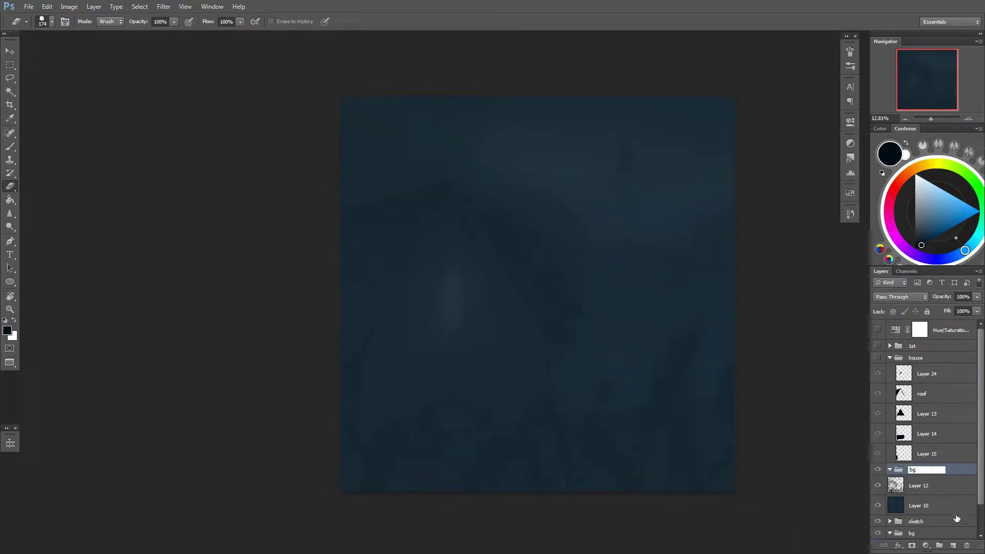
pyautogui.press('Return')
# Step: Give the bg group a violet label and try broad dark strokes, undoing the last one
pyautogui.rightClick(913, 469)
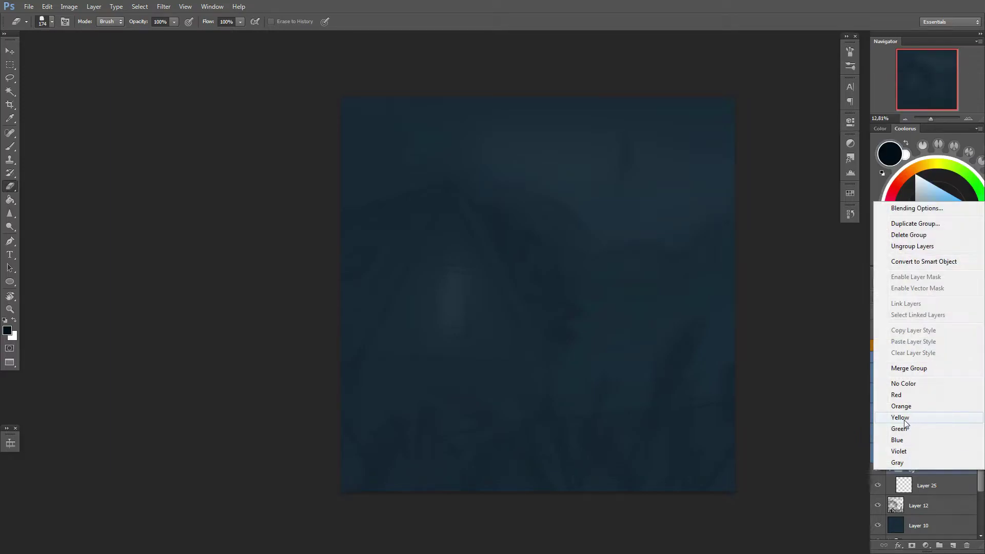
pyautogui.click(899, 451)
pyautogui.press('b')
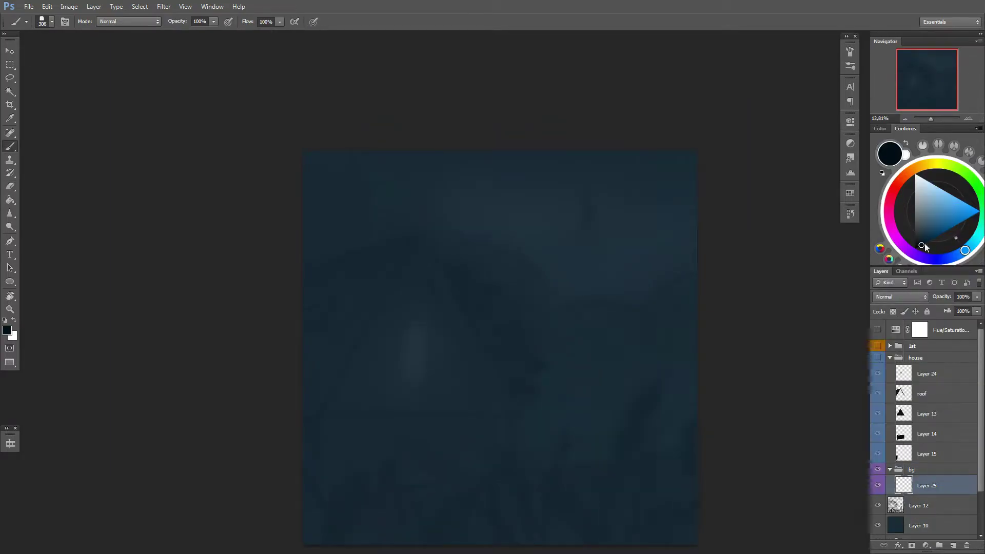
pyautogui.moveTo(925, 248); pyautogui.dragTo(929, 241)
pyautogui.moveTo(475, 279); pyautogui.dragTo(435, 270)
pyautogui.rightClick(516, 307)
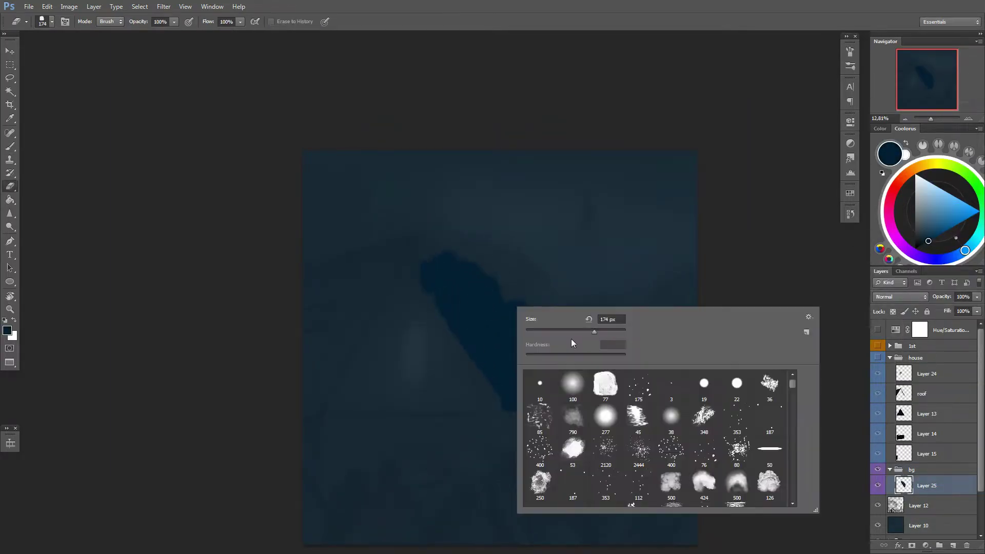
pyautogui.press('Escape')
pyautogui.moveTo(556, 374); pyautogui.dragTo(548, 458)
pyautogui.hotkey('ctrl', 'z')
pyautogui.press('e')
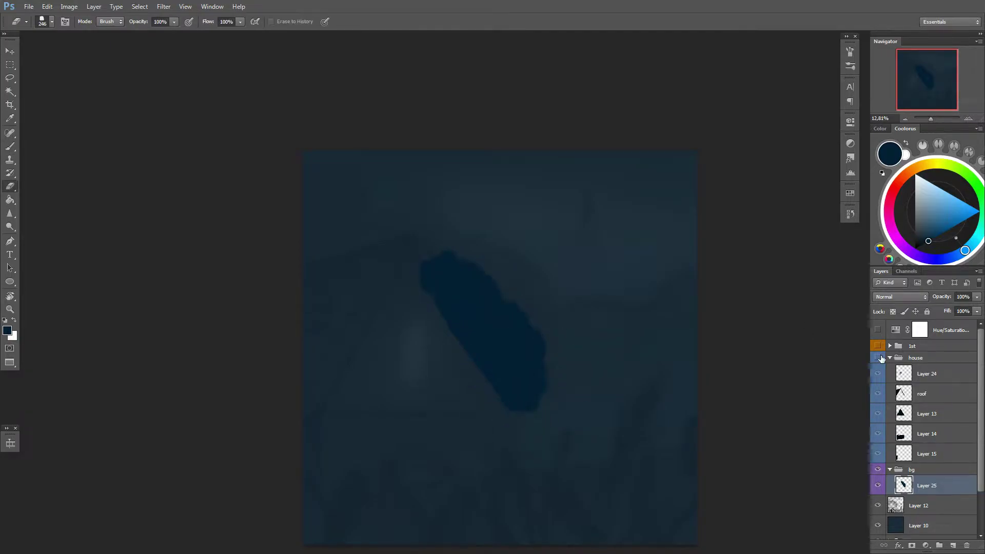
# Step: Show the house group and paint a dark purple sky band right of the house on a new bg layer
pyautogui.click(878, 358)
pyautogui.click(890, 359)
pyautogui.hotkey('ctrl', 'shift', 'alt', 'n')
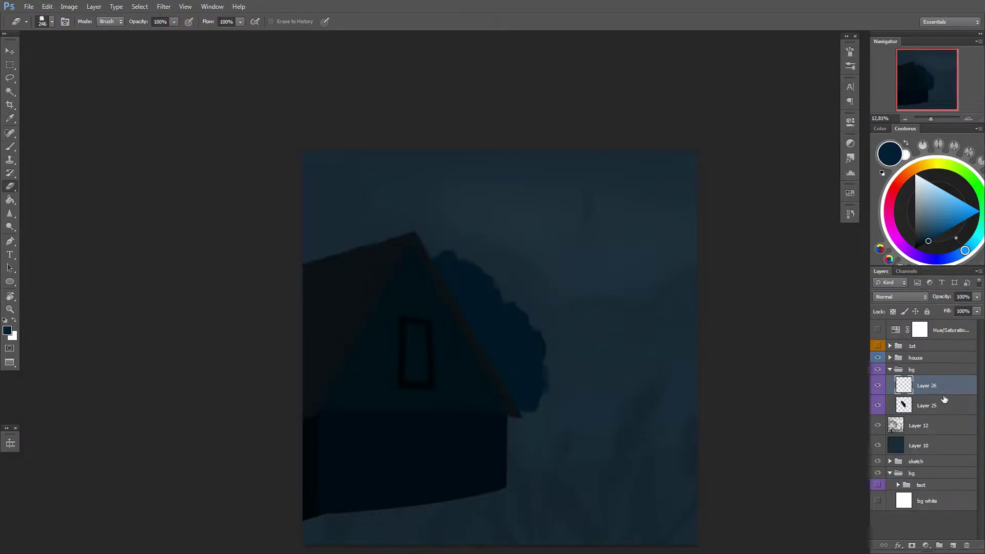
pyautogui.press('b')
pyautogui.click(897, 238)
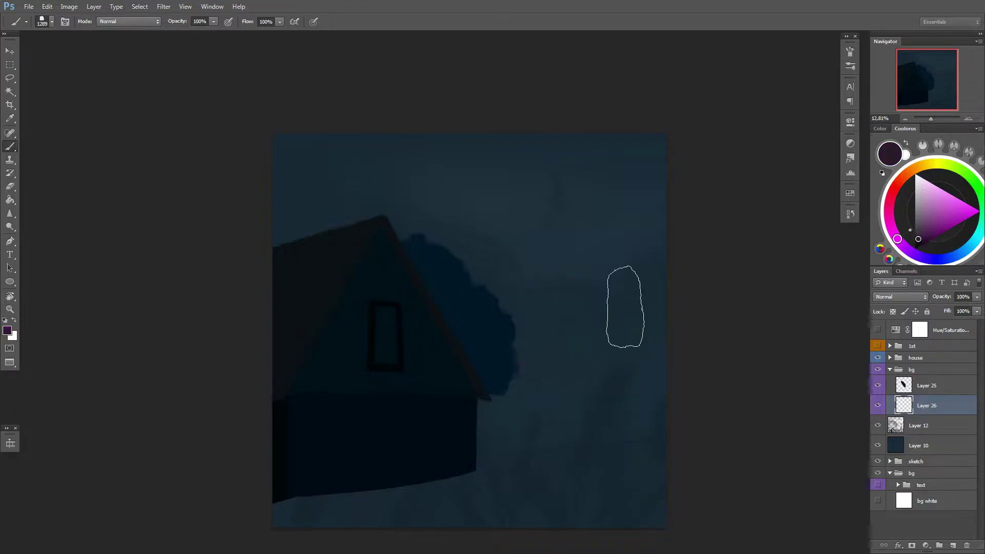
pyautogui.moveTo(508, 410); pyautogui.dragTo(647, 389)
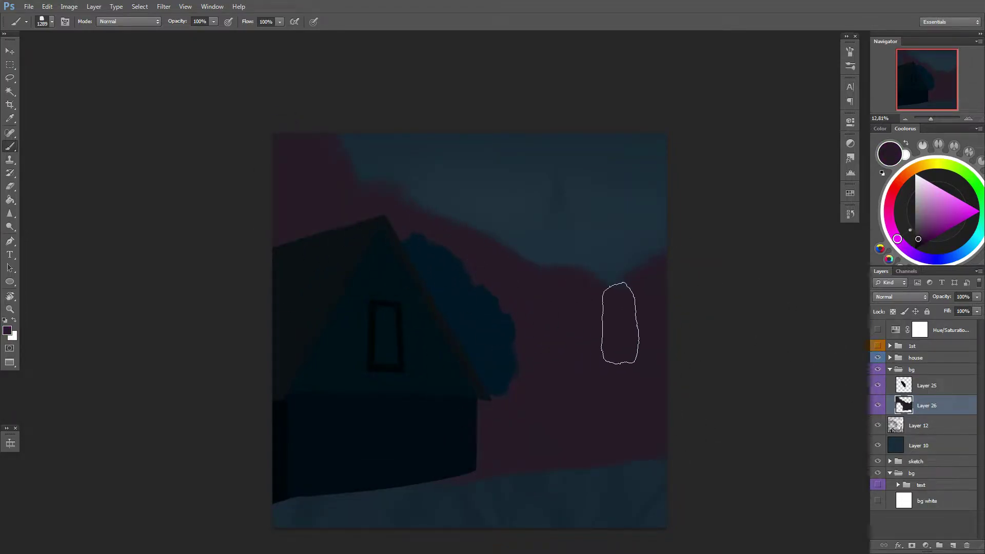
# Step: Paint dark navy tree silhouettes on Layer 25 with a 119 px brush, right of the house
pyautogui.click(878, 346)
pyautogui.click(919, 385)
pyautogui.keyDown('alt'); pyautogui.click(549, 341); pyautogui.keyUp('alt')
pyautogui.rightClick(538, 329)
pyautogui.moveTo(578, 352); pyautogui.dragTo(614, 352)
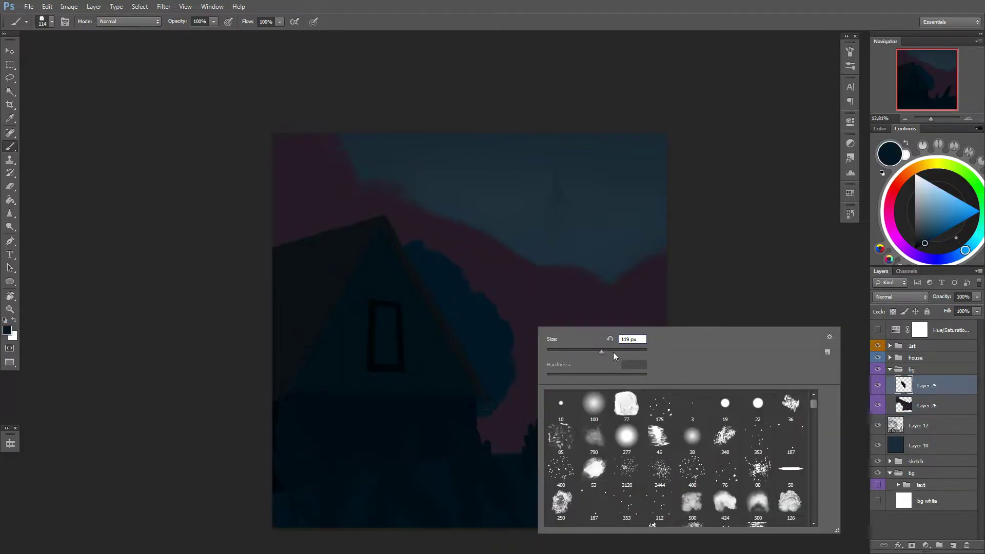
pyautogui.moveTo(518, 390); pyautogui.dragTo(490, 446)
pyautogui.press('e')
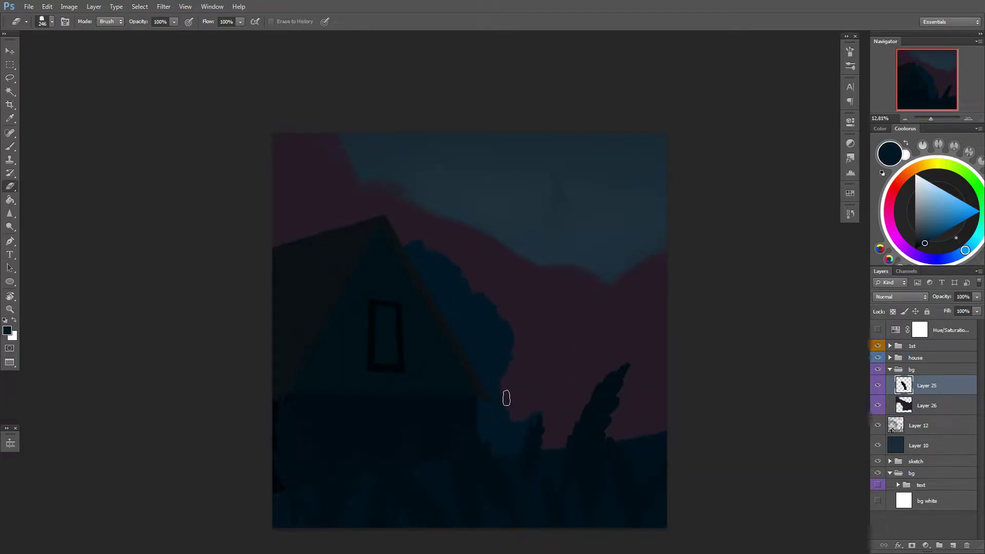
pyautogui.press('b')
pyautogui.moveTo(508, 400); pyautogui.dragTo(559, 434)
pyautogui.moveTo(605, 354); pyautogui.dragTo(641, 409)
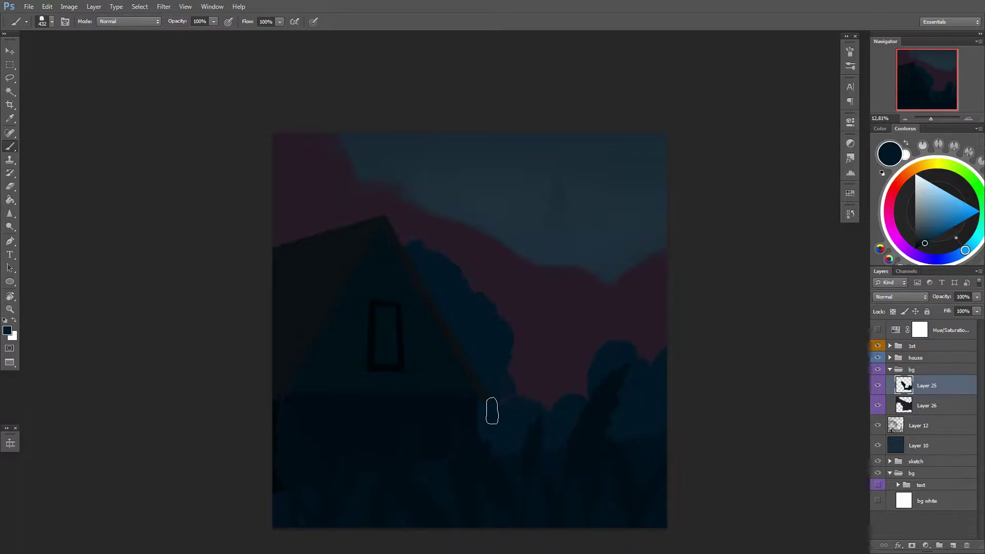
# Step: Erase along the top of the pink sky band on Layer 26 to reshape its upper edge
pyautogui.hotkey('alt', '[')
pyautogui.press('e')
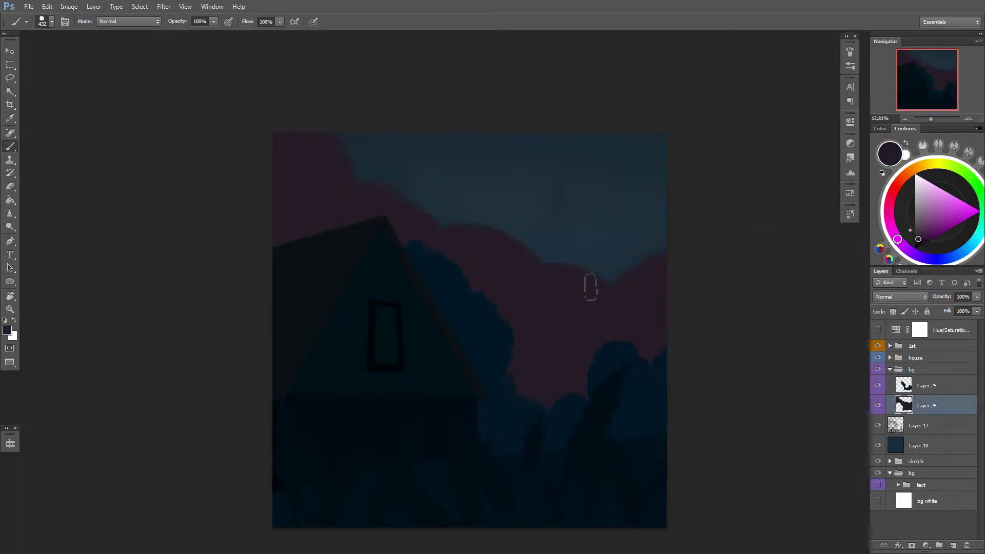
pyautogui.moveTo(462, 231); pyautogui.dragTo(646, 246)
pyautogui.rightClick(554, 316)
pyautogui.press('Escape')
pyautogui.hotkey('alt', ']')
# Step: Cover the remaining pink along the tree edges with dark navy paint
pyautogui.press('b')
pyautogui.keyDown('alt'); pyautogui.click(460, 294); pyautogui.keyUp('alt')
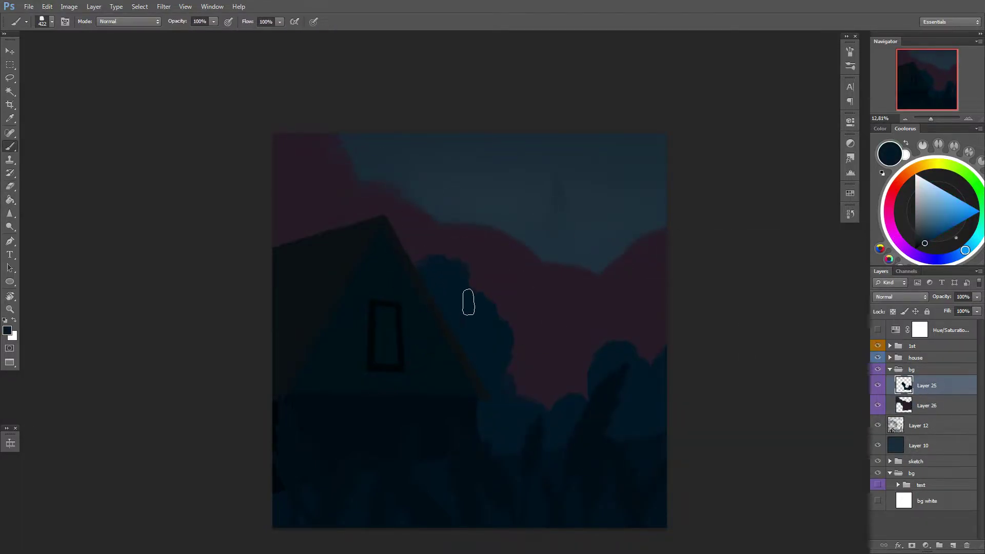
pyautogui.moveTo(431, 262); pyautogui.dragTo(466, 301)
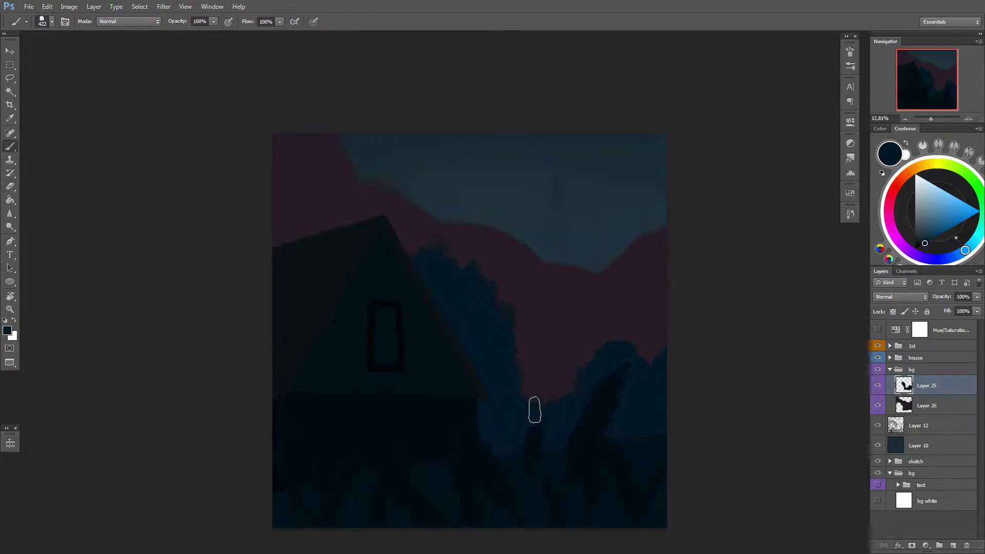
pyautogui.moveTo(514, 386)
pyautogui.mouseDown()
pyautogui.moveTo(545, 363)
pyautogui.moveTo(565, 398)
pyautogui.mouseUp()
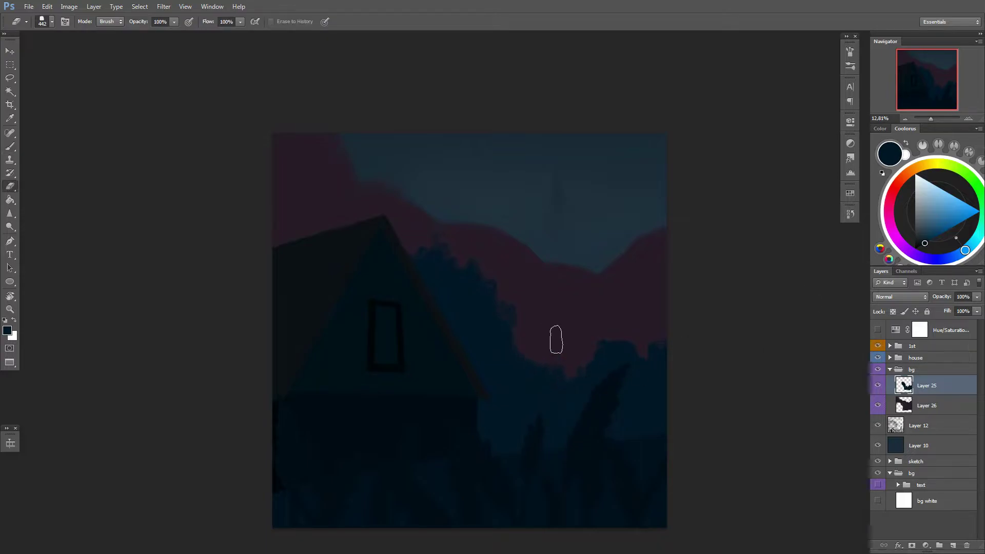
pyautogui.hotkey('alt', '[')
# Step: On the Layer 10 sky, use a 1521 px brush for a pink glow and purple upper sky
pyautogui.click(963, 445)
pyautogui.rightClick(577, 297)
pyautogui.doubleClick(630, 375)
pyautogui.click(895, 193)
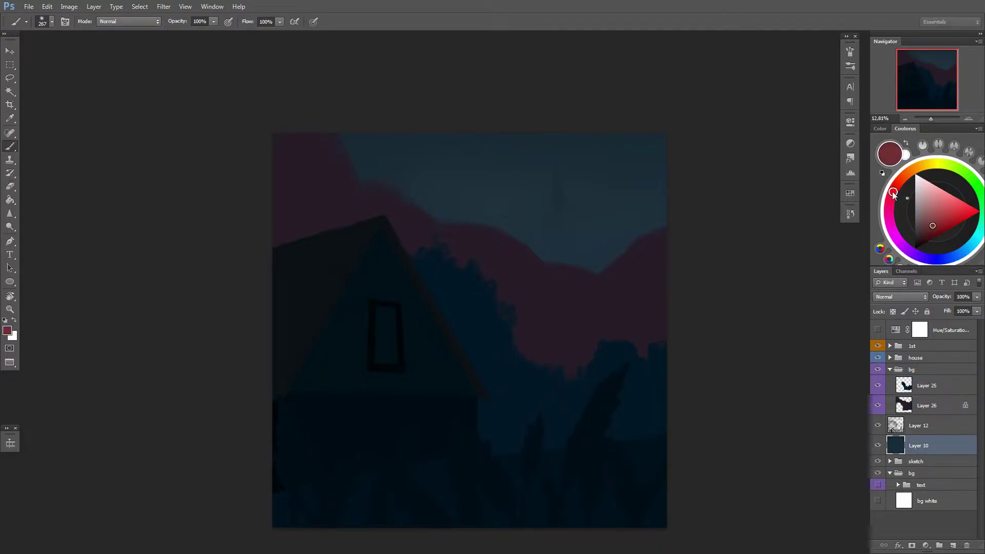
pyautogui.rightClick(562, 245)
pyautogui.doubleClick(590, 319)
pyautogui.click(930, 223)
pyautogui.moveTo(662, 226); pyautogui.dragTo(533, 241)
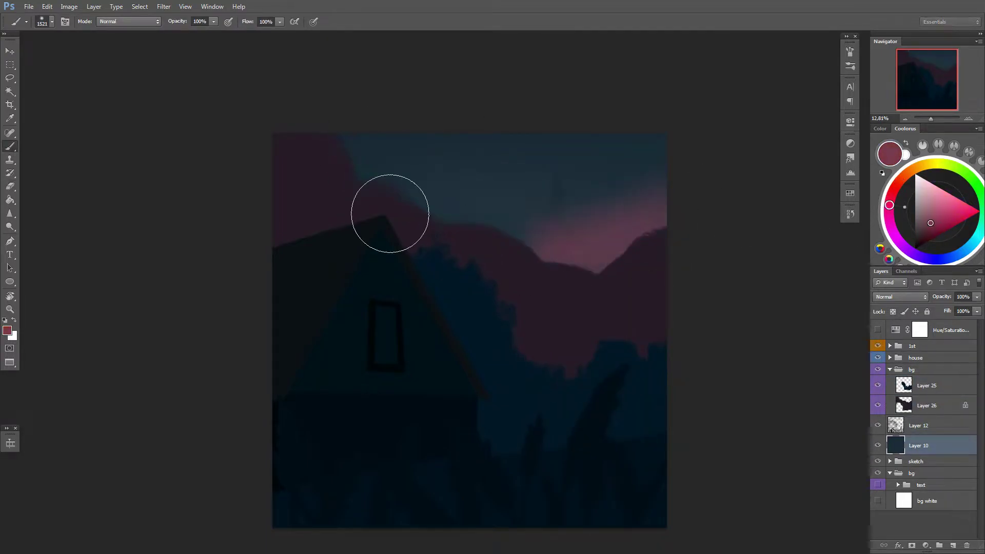
pyautogui.moveTo(390, 214); pyautogui.dragTo(631, 195)
pyautogui.click(923, 257)
pyautogui.moveTo(393, 154); pyautogui.dragTo(466, 108)
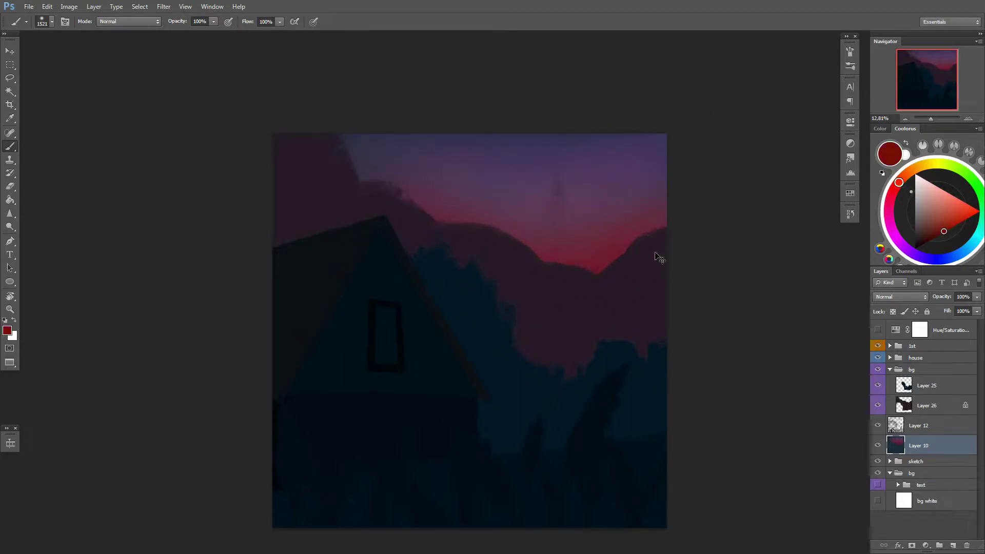
# Step: Paint a red glow across the right sky and choose navy and crimson shades
pyautogui.moveTo(618, 213); pyautogui.dragTo(492, 220)
pyautogui.click(897, 238)
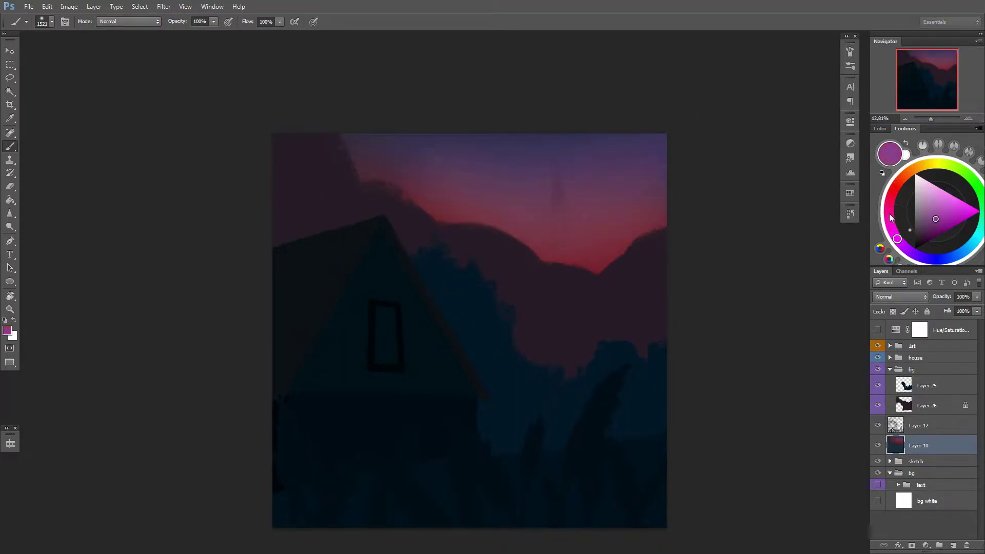
pyautogui.click(928, 258)
pyautogui.click(926, 242)
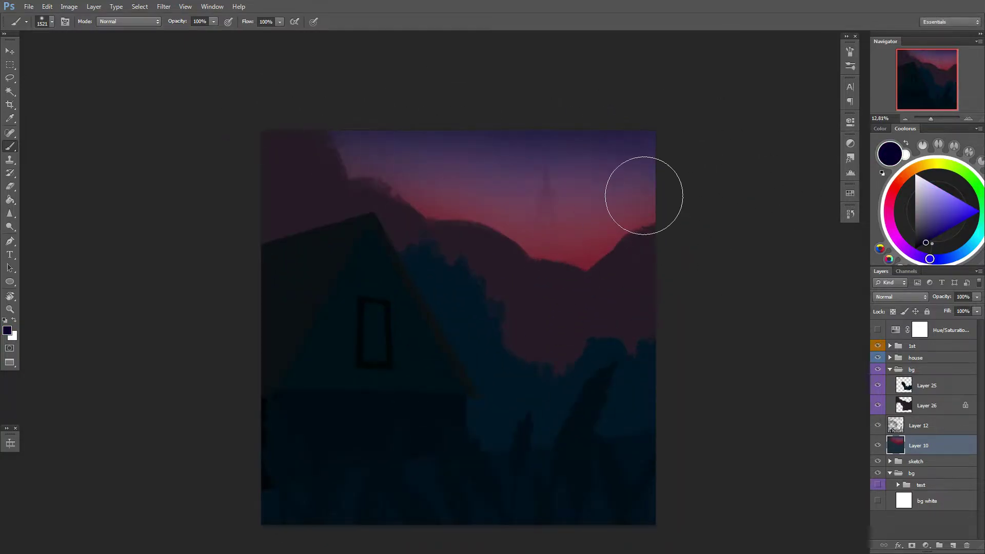
pyautogui.click(889, 209)
# Step: Fill the Layer 26 cloud band with red-orange, then crimson-magenta, and paint lighter pink across it
pyautogui.hotkey('alt', ']')
pyautogui.hotkey('alt', ']')
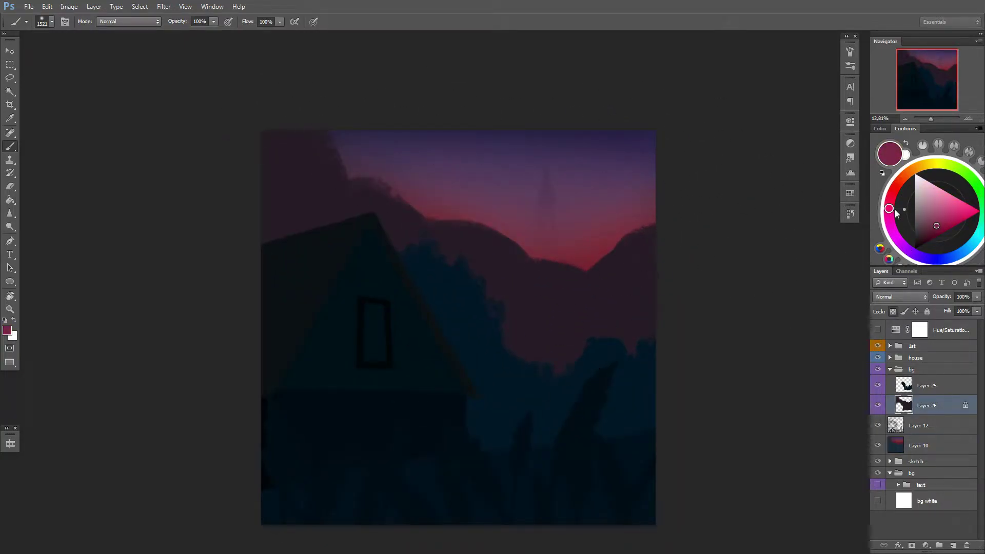
pyautogui.click(892, 194)
pyautogui.hotkey('alt', 'BackSpace')
pyautogui.click(928, 224)
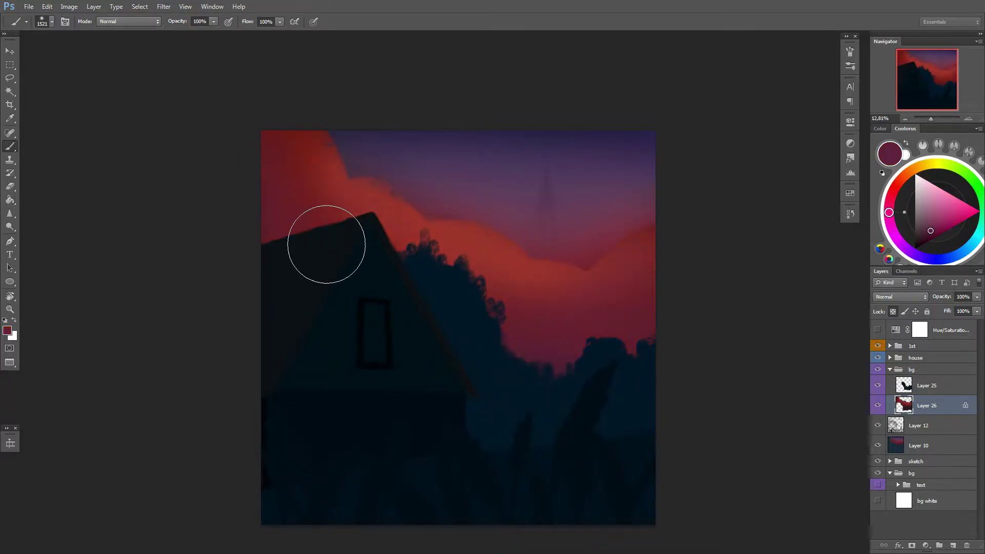
pyautogui.hotkey('alt', 'BackSpace')
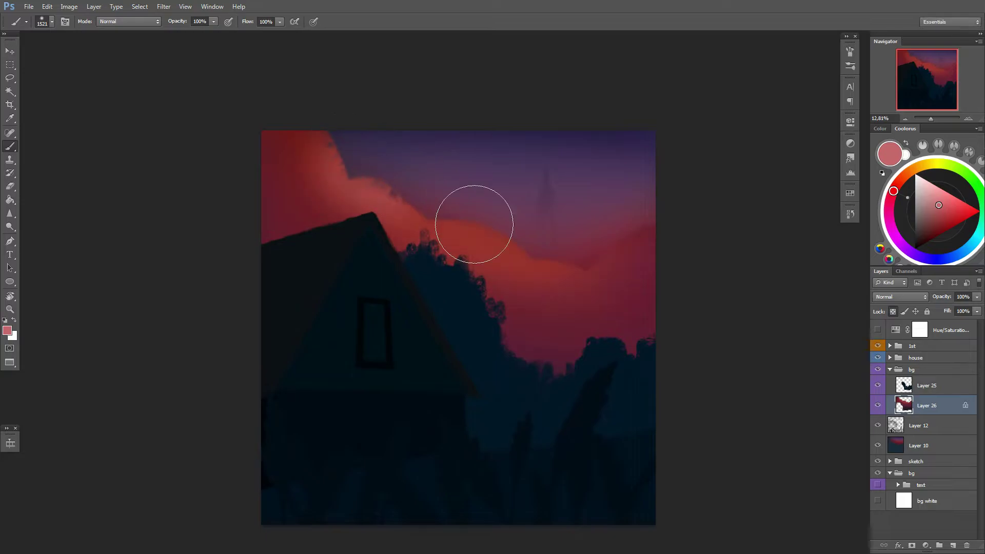
pyautogui.moveTo(475, 223); pyautogui.dragTo(376, 167)
# Step: Paint magenta into the Layer 10 sky above the clouds and pick a salmon-red shade
pyautogui.click(918, 446)
pyautogui.click(889, 207)
pyautogui.click(939, 229)
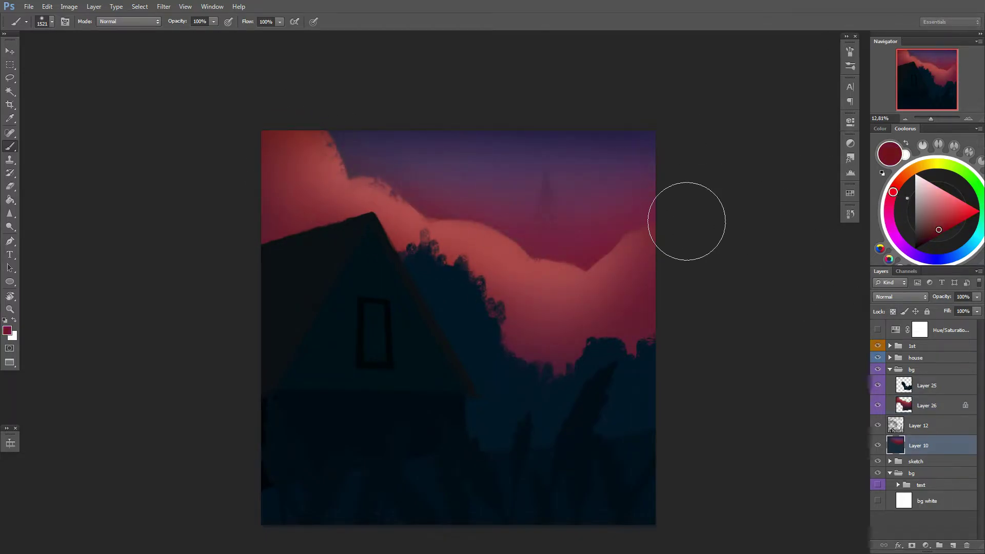
pyautogui.keyDown('alt'); pyautogui.click(444, 191); pyautogui.keyUp('alt')
pyautogui.moveTo(615, 174); pyautogui.dragTo(446, 180)
pyautogui.keyDown('alt'); pyautogui.click(590, 121); pyautogui.keyUp('alt')
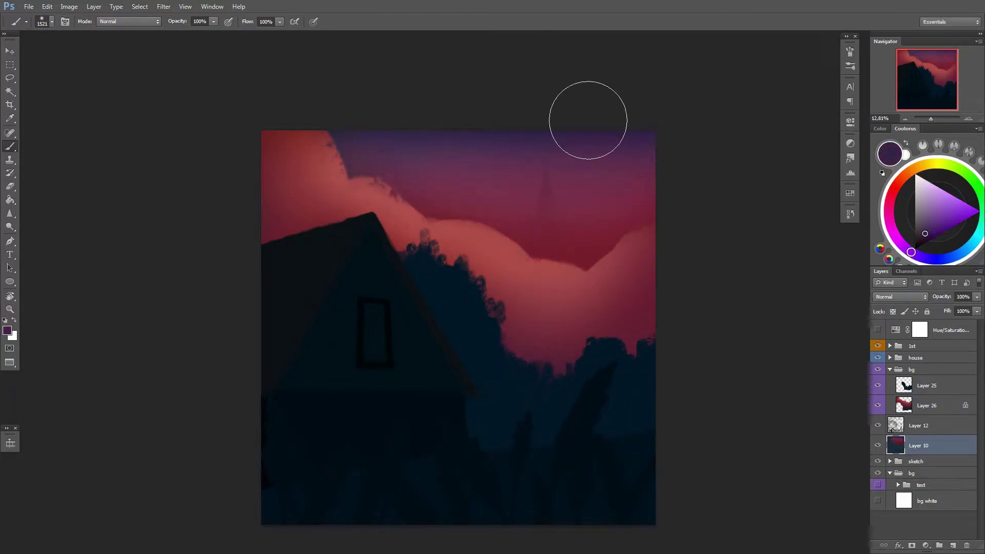
pyautogui.keyDown('alt'); pyautogui.click(484, 233); pyautogui.keyUp('alt')
pyautogui.click(924, 408)
pyautogui.scroll(1, 594, 298)
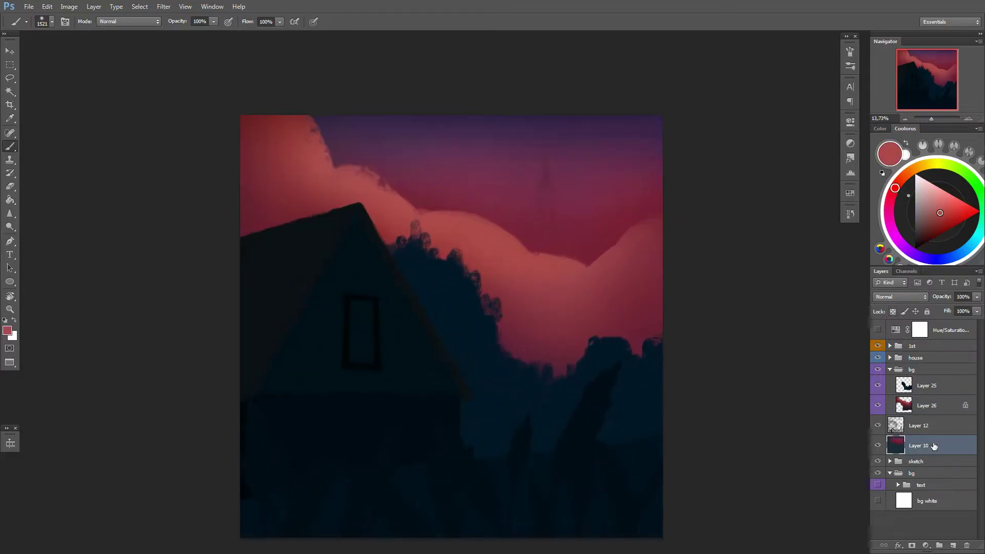
# Step: Cancel a trial Hue/Saturation tint and paint an orange glow behind the clouds and across the sky
pyautogui.hotkey('ctrl', 'u')
pyautogui.moveTo(847, 348); pyautogui.dragTo(857, 347)
pyautogui.press('Escape')
pyautogui.click(913, 170)
pyautogui.moveTo(503, 287)
pyautogui.mouseDown()
pyautogui.moveTo(660, 237)
pyautogui.moveTo(421, 206)
pyautogui.mouseUp()
pyautogui.hotkey('alt', '[')
pyautogui.hotkey('alt', '[')
pyautogui.moveTo(660, 198); pyautogui.dragTo(569, 226)
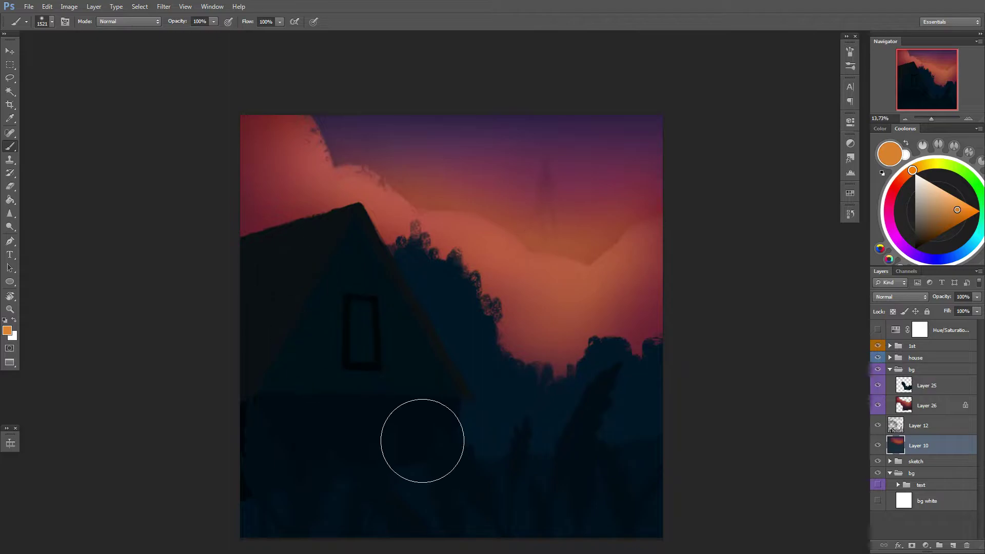
pyautogui.hotkey('ctrl', 'z')
pyautogui.hotkey('ctrl', 'z')
pyautogui.hotkey('alt', ']')
pyautogui.hotkey('alt', ']')
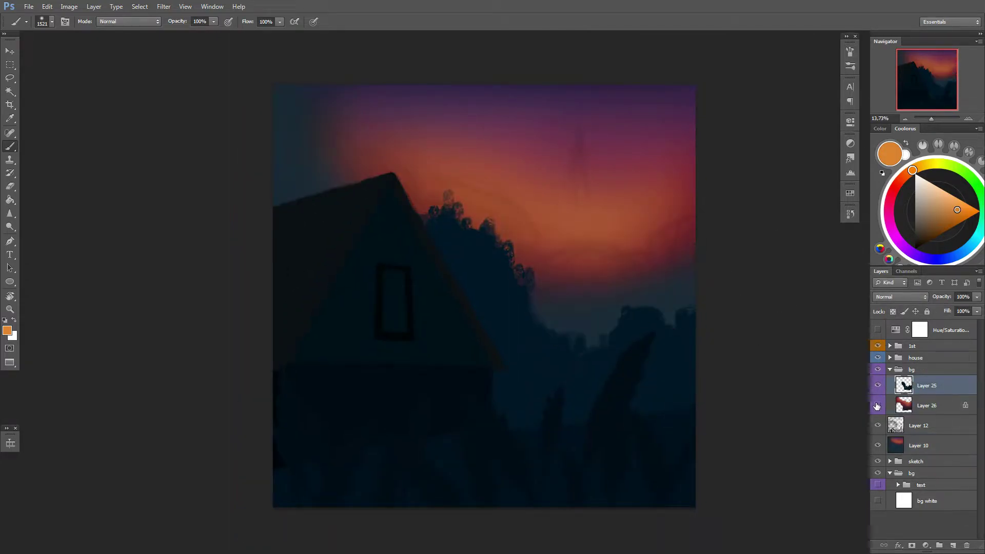
# Step: Paint the top of the Layer 10 sky in blue and dark blue
pyautogui.click(918, 445)
pyautogui.click(926, 210)
pyautogui.moveTo(667, 102); pyautogui.dragTo(341, 122)
pyautogui.click(925, 231)
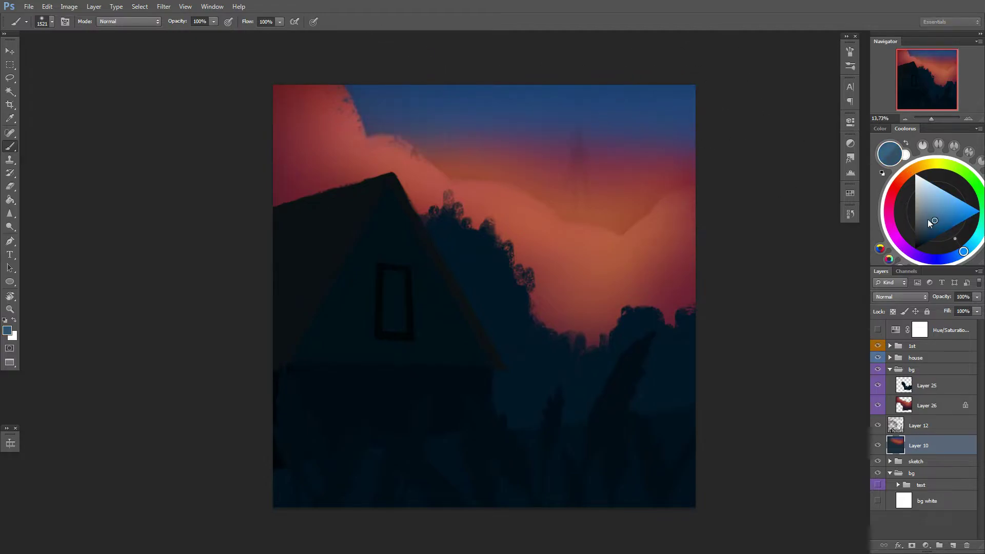
pyautogui.moveTo(429, 82); pyautogui.dragTo(667, 62)
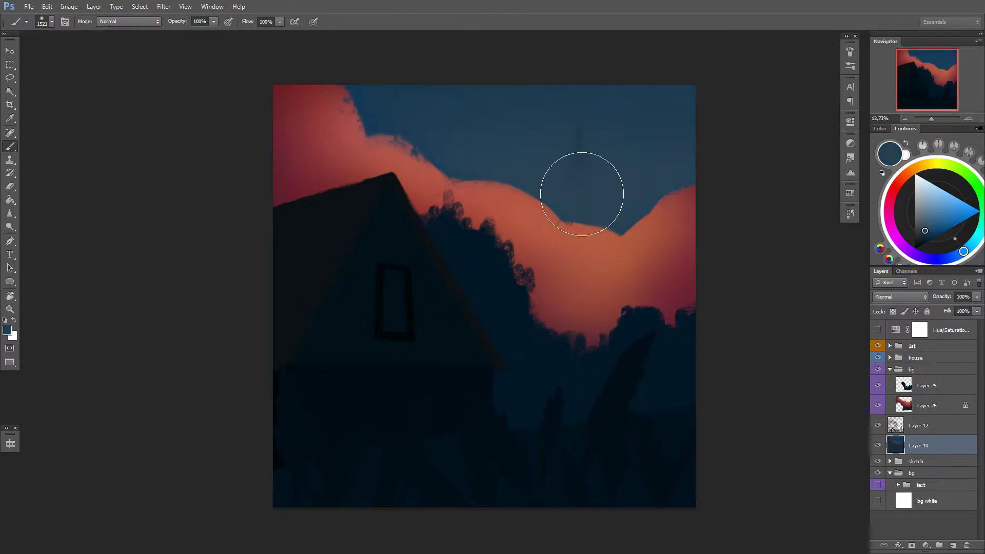
pyautogui.scroll(1, 679, 133)
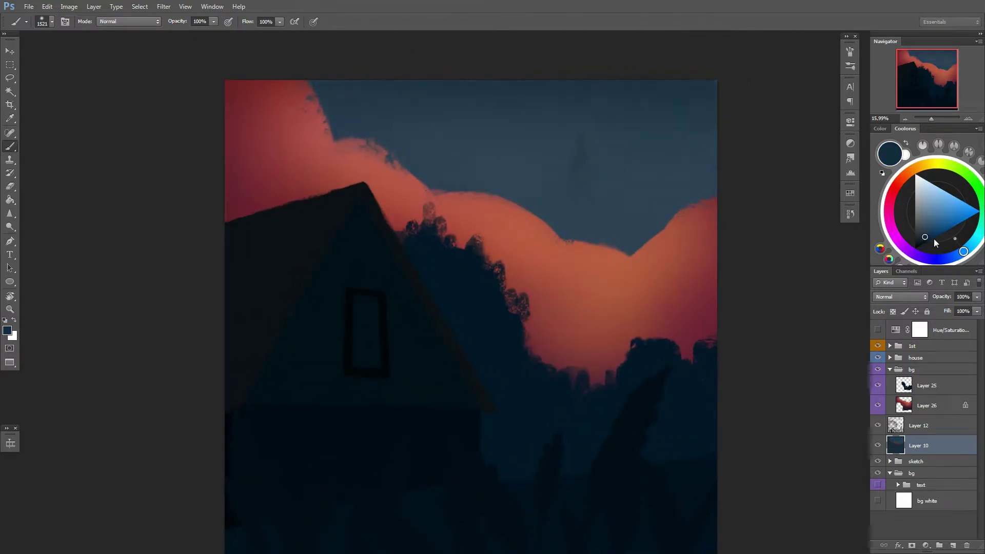
pyautogui.click(929, 259)
pyautogui.scroll(-5, 638, 341)
pyautogui.scroll(2, 637, 320)
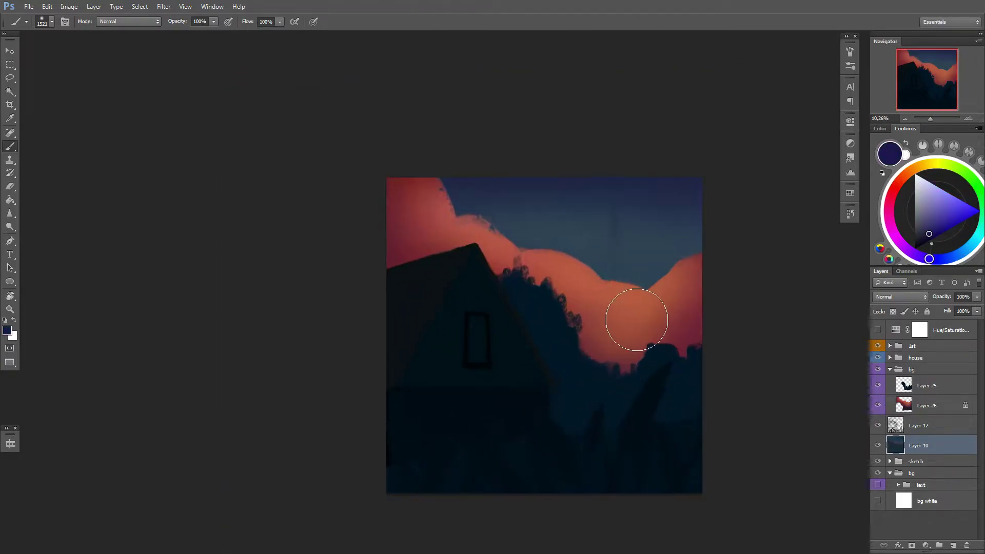
# Step: Step through the edit history to restore the blue sky with a sharper glow
pyautogui.click(850, 214)
pyautogui.hotkey('ctrl', 'alt', 'z')
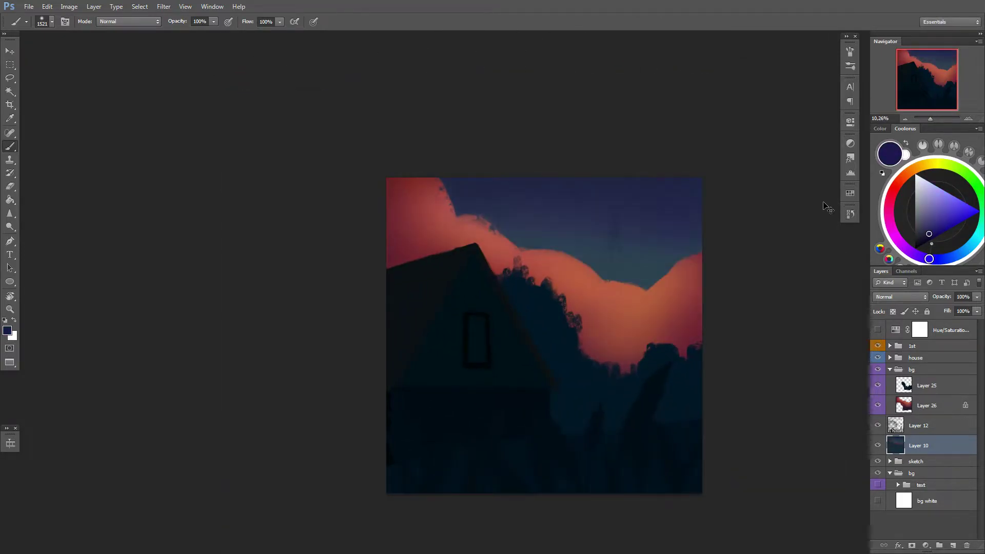
pyautogui.hotkey('ctrl', 'z')
pyautogui.hotkey('ctrl', 'z')
pyautogui.hotkey('ctrl', 'shift', 'z')
pyautogui.hotkey('ctrl', 'shift', 'z')
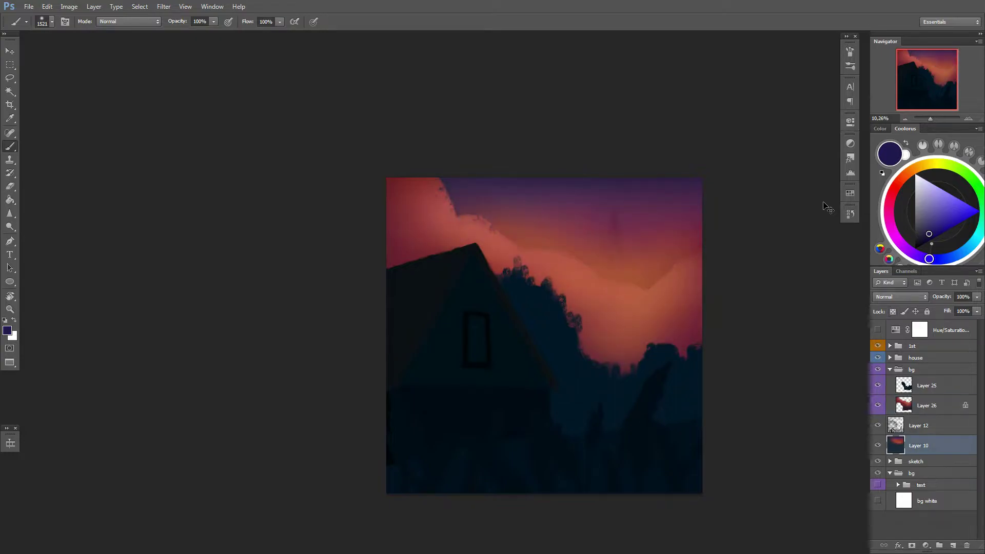
pyautogui.hotkey('ctrl', 'shift', 'z')
pyautogui.click(927, 405)
# Step: Recolour the glow to mauve-pink and add a new layer with dark purple for the figure
pyautogui.keyDown('alt'); pyautogui.click(457, 203); pyautogui.keyUp('alt')
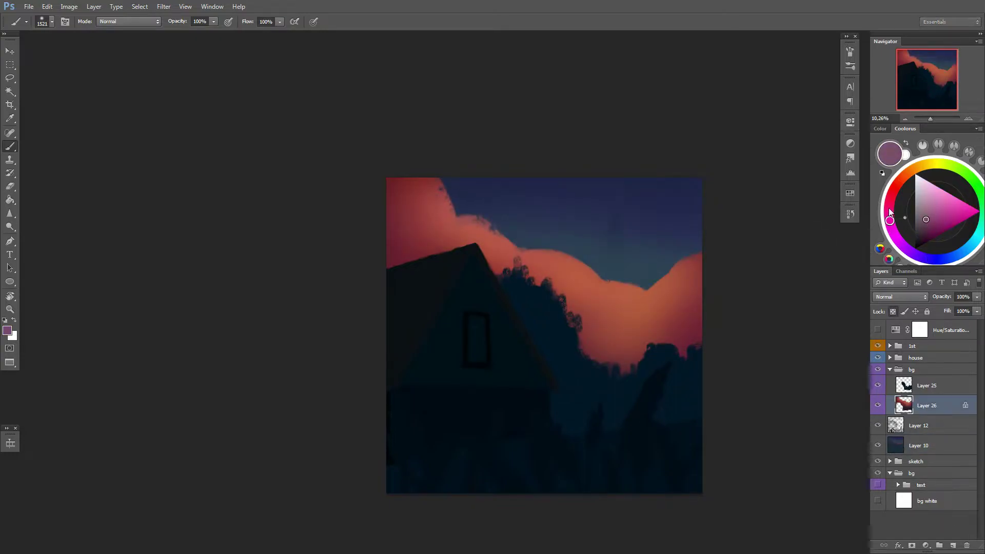
pyautogui.hotkey('ctrl', 'alt', 'z')
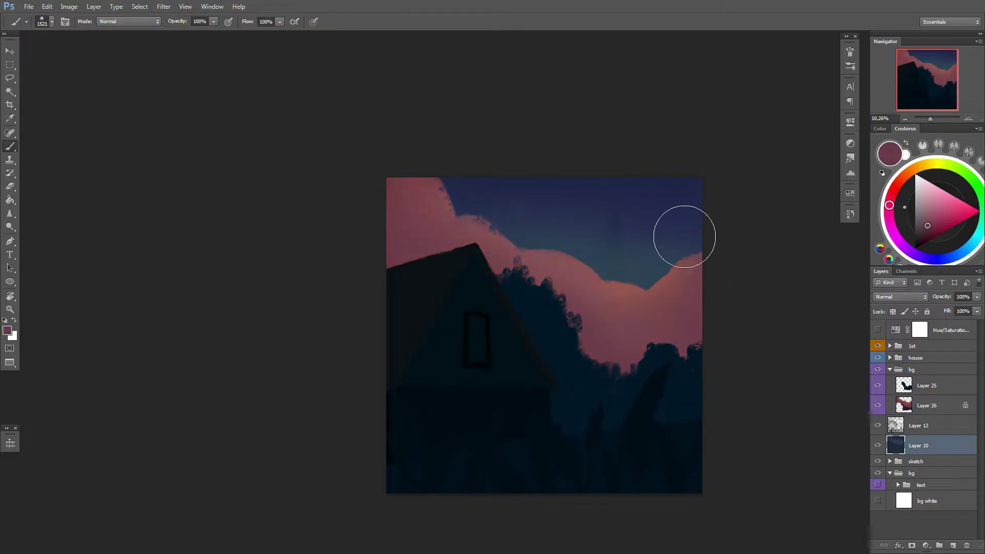
pyautogui.keyDown('alt'); pyautogui.click(641, 223); pyautogui.keyUp('alt')
pyautogui.hotkey('ctrl', 'shift', 'alt', 'n')
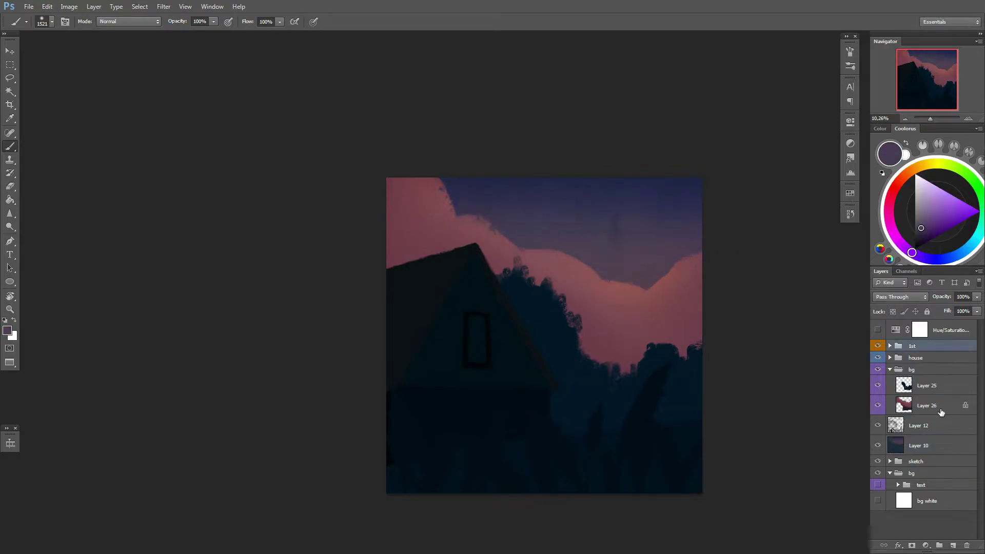
pyautogui.scroll(1, 656, 254)
# Step: Sketch the figure's dark legs in the sky with a small brush, then trim the stroke with the Eraser
pyautogui.rightClick(656, 254)
pyautogui.moveTo(597, 257)
pyautogui.mouseDown()
pyautogui.moveTo(609, 213)
pyautogui.moveTo(622, 250)
pyautogui.mouseUp()
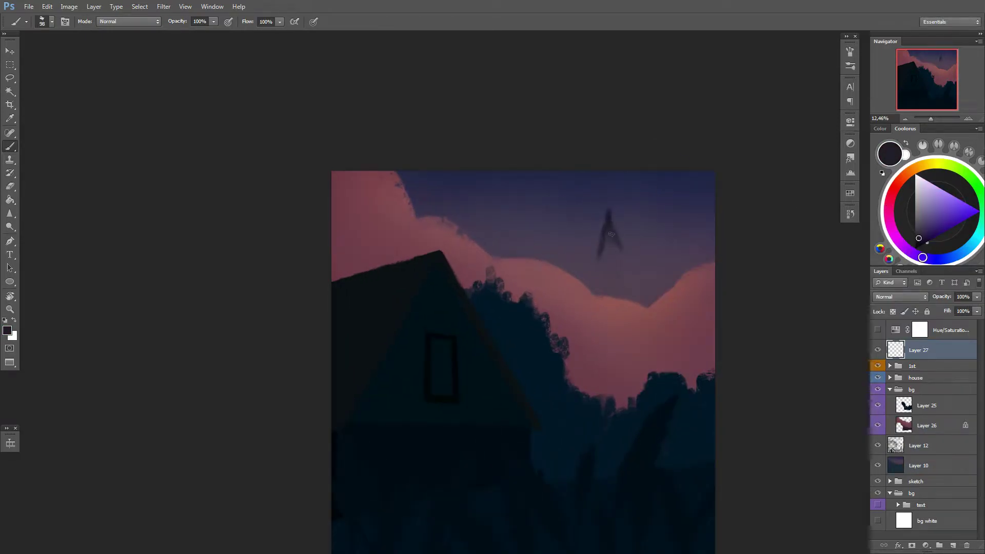
pyautogui.press('e')
pyautogui.rightClick(610, 257)
pyautogui.moveTo(878, 366); pyautogui.dragTo(878, 389)
# Step: Hide the house and tree groups, toggle Layer 10, and adjust the brush size near the figure
pyautogui.click(878, 389)
pyautogui.click(878, 466)
pyautogui.scroll(1, 624, 279)
pyautogui.rightClick(624, 272)
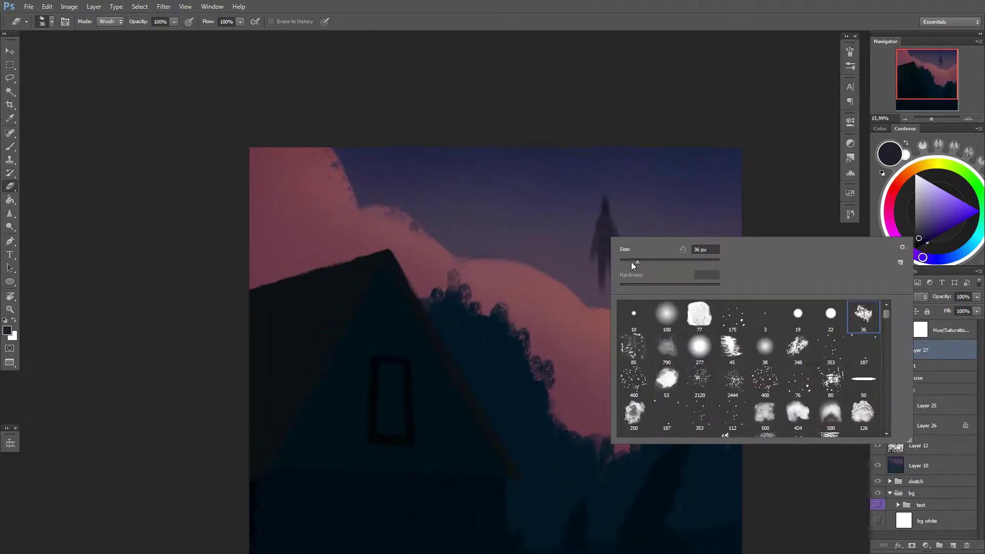
pyautogui.press('Escape')
pyautogui.rightClick(608, 232)
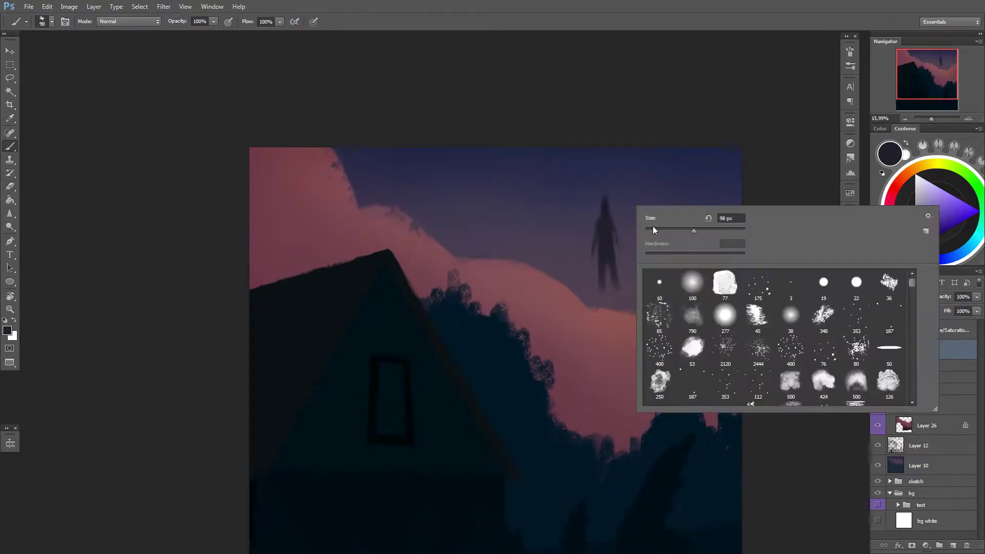
pyautogui.press('Escape')
# Step: Alternate between Brush and Eraser, resizing each, to refine the figure's edges
pyautogui.press('e')
pyautogui.rightClick(605, 226)
pyautogui.press('Escape')
pyautogui.press('b')
pyautogui.press('e')
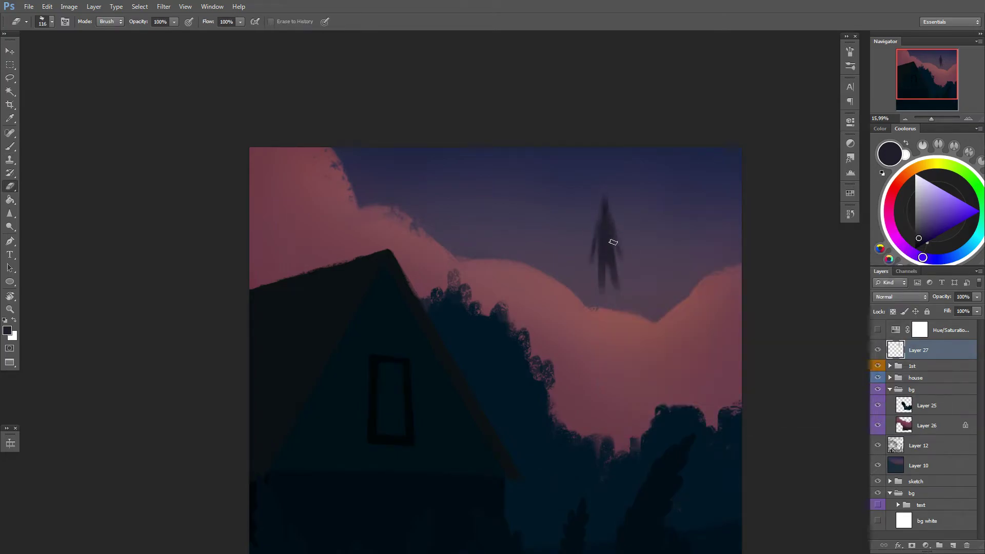
pyautogui.press('b')
pyautogui.press('e')
pyautogui.rightClick(647, 259)
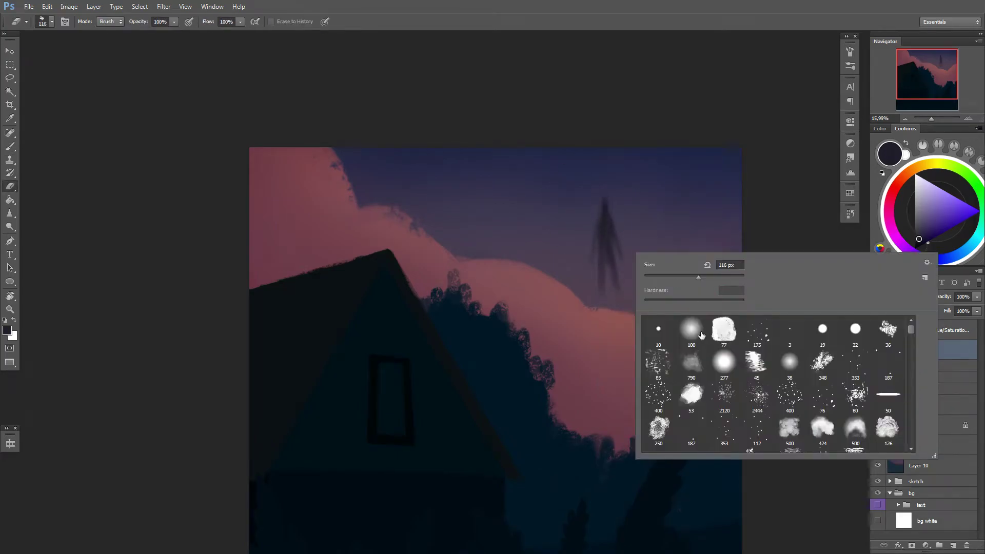
pyautogui.press('Escape')
pyautogui.rightClick(607, 232)
pyautogui.press('Escape')
# Step: Reshape the ghostly figure with Edit > Transform > Warp
pyautogui.press('b')
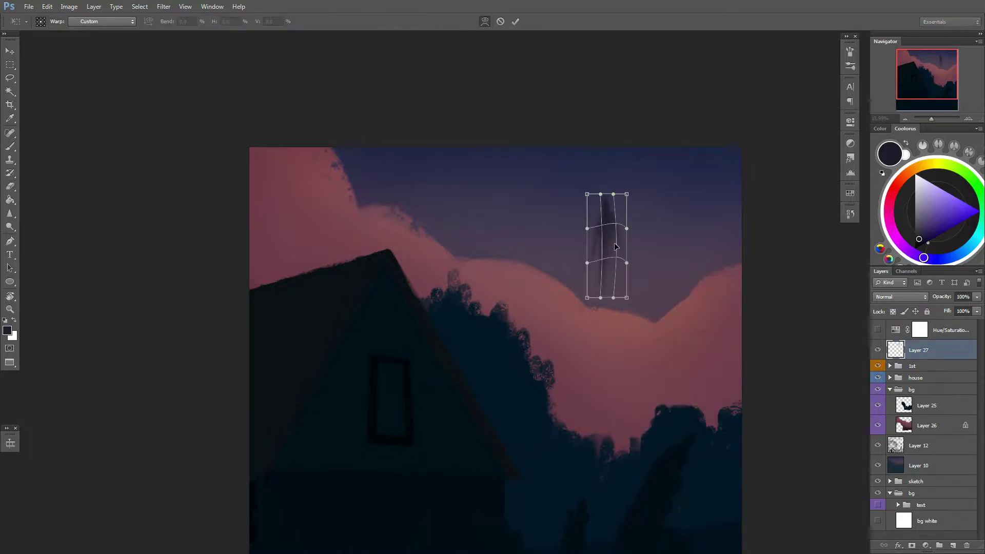
pyautogui.rightClick(616, 213)
pyautogui.press('Escape')
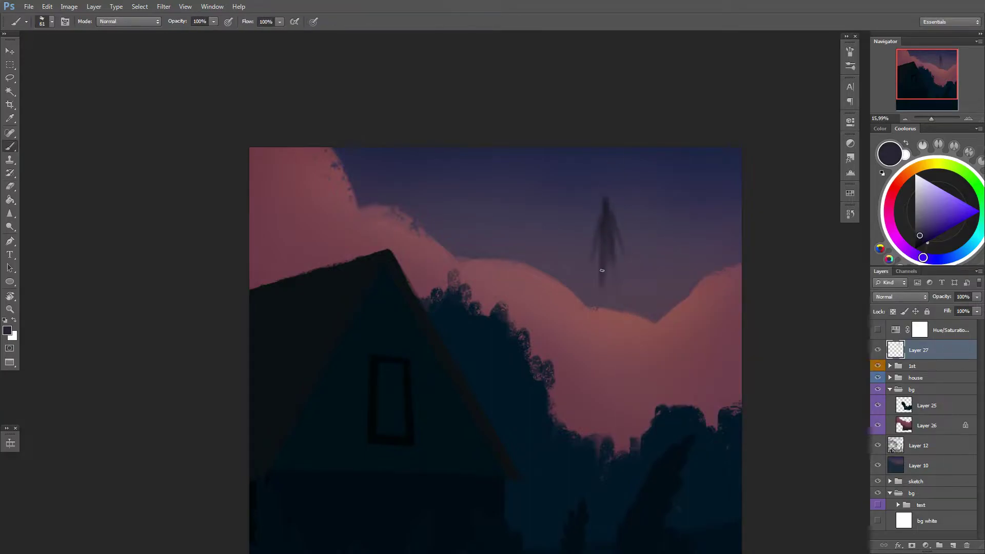
pyautogui.scroll(-3, 590, 277)
pyautogui.press('e')
pyautogui.scroll(2, 595, 292)
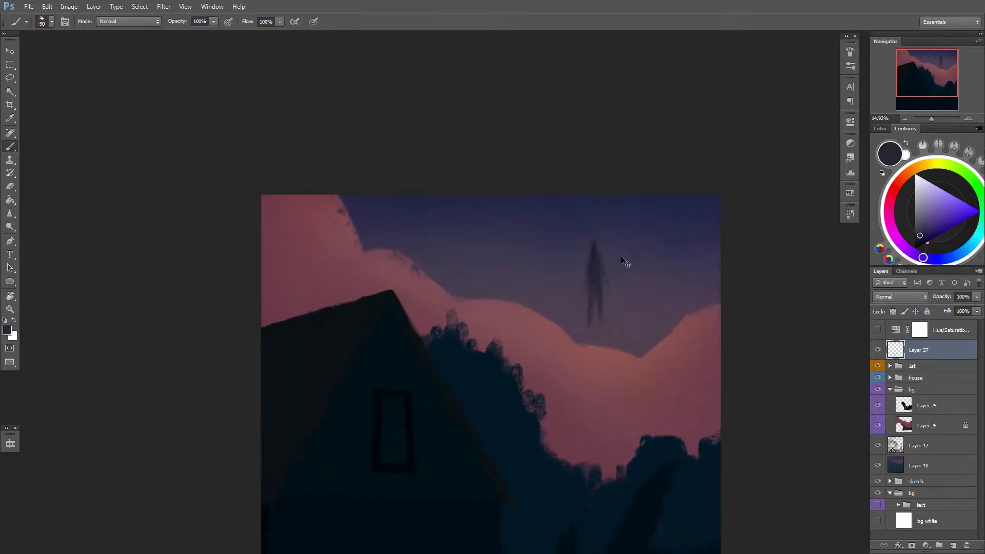
pyautogui.scroll(-3, 660, 358)
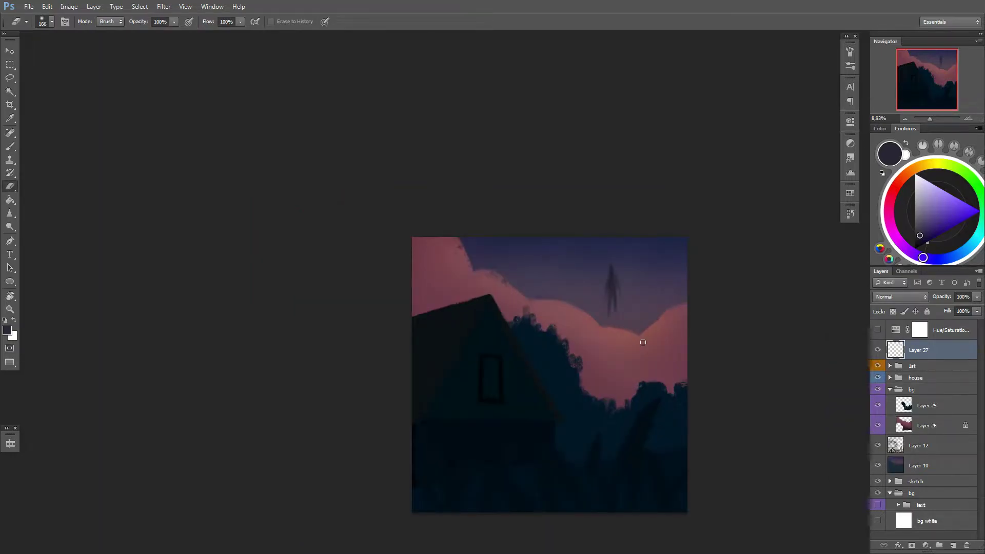
pyautogui.scroll(2, 643, 342)
# Step: Expand the house group, select cloud Layer 26, and set a very large brush
pyautogui.keyDown('ctrl'); pyautogui.click(578, 326); pyautogui.keyUp('ctrl')
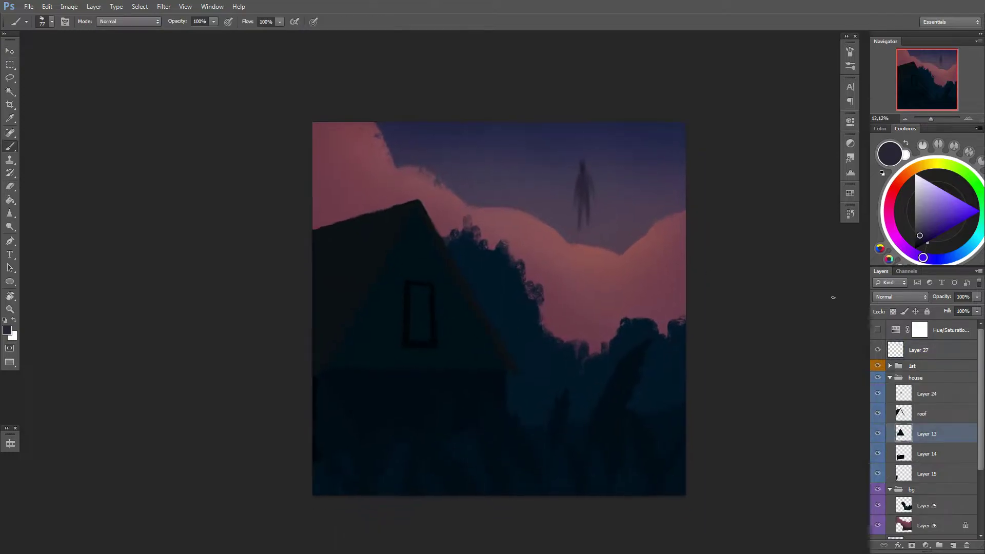
pyautogui.press('b')
pyautogui.moveTo(620, 366); pyautogui.dragTo(613, 364)
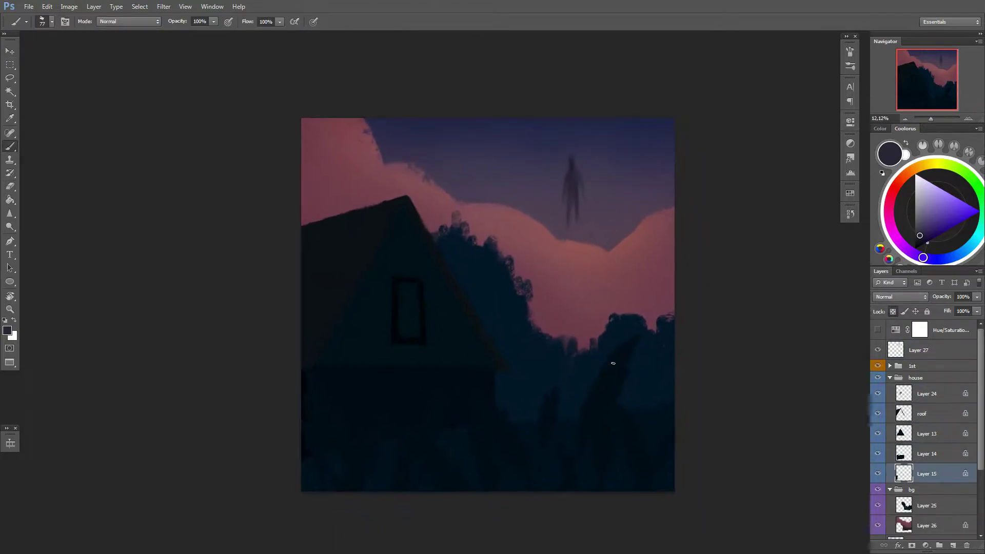
pyautogui.keyDown('ctrl'); pyautogui.click(577, 271); pyautogui.keyUp('ctrl')
pyautogui.rightClick(577, 271)
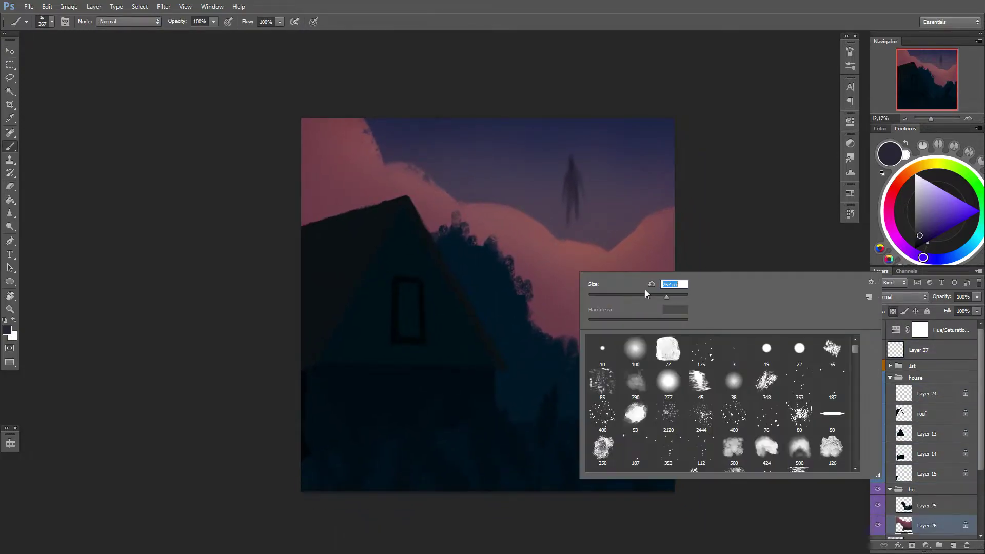
pyautogui.keyDown('alt'); pyautogui.click(565, 257); pyautogui.keyUp('alt')
pyautogui.rightClick(544, 248)
pyautogui.press('Escape')
# Step: Select the figure layer Layer 27, then return to cloud Layer 26
pyautogui.keyDown('ctrl'); pyautogui.click(617, 222); pyautogui.keyUp('ctrl')
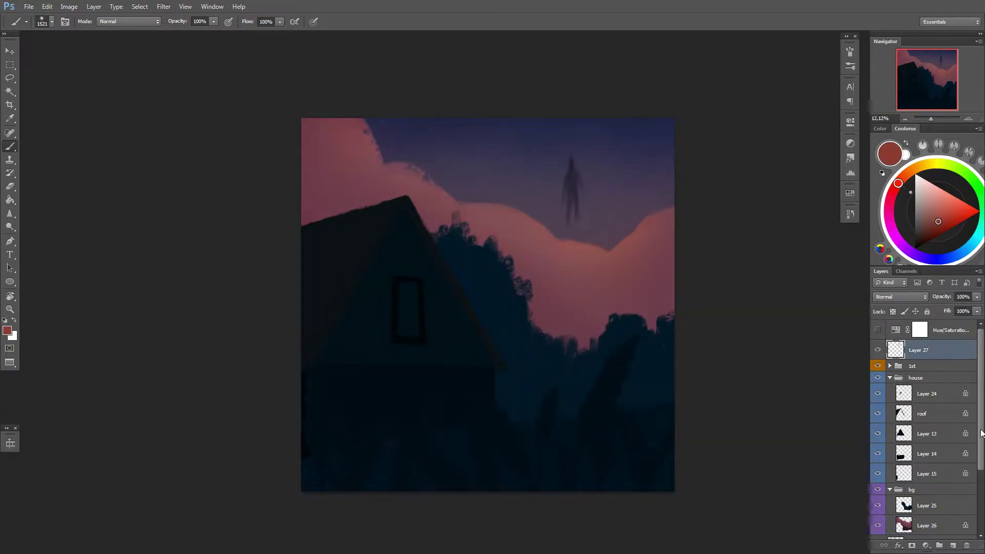
pyautogui.keyDown('ctrl'); pyautogui.click(510, 209); pyautogui.keyUp('ctrl')
pyautogui.keyDown('ctrl'); pyautogui.click(629, 195); pyautogui.keyUp('ctrl')
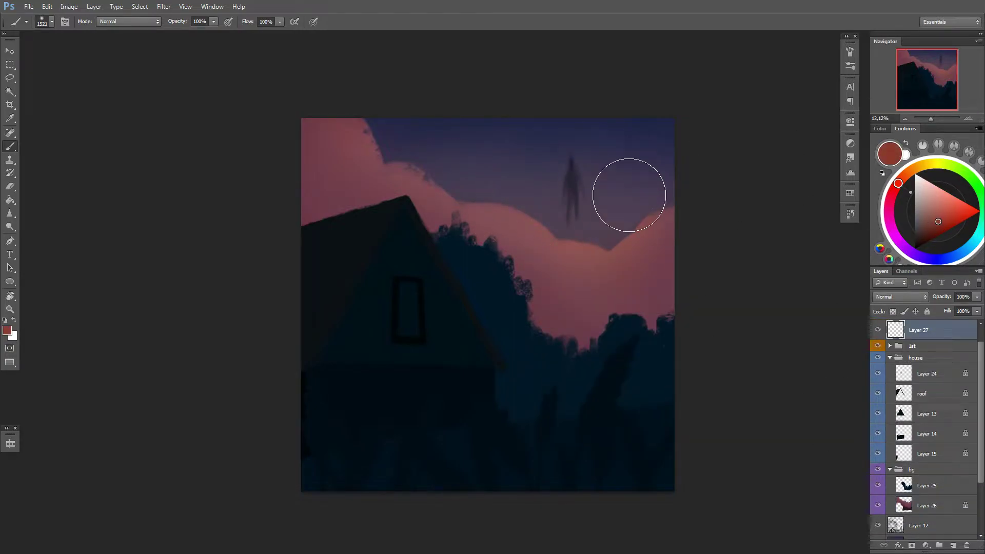
pyautogui.click(926, 506)
# Step: Resize the eraser, then enlarge the brush on Layer 26 for painting soft clouds
pyautogui.rightClick(645, 266)
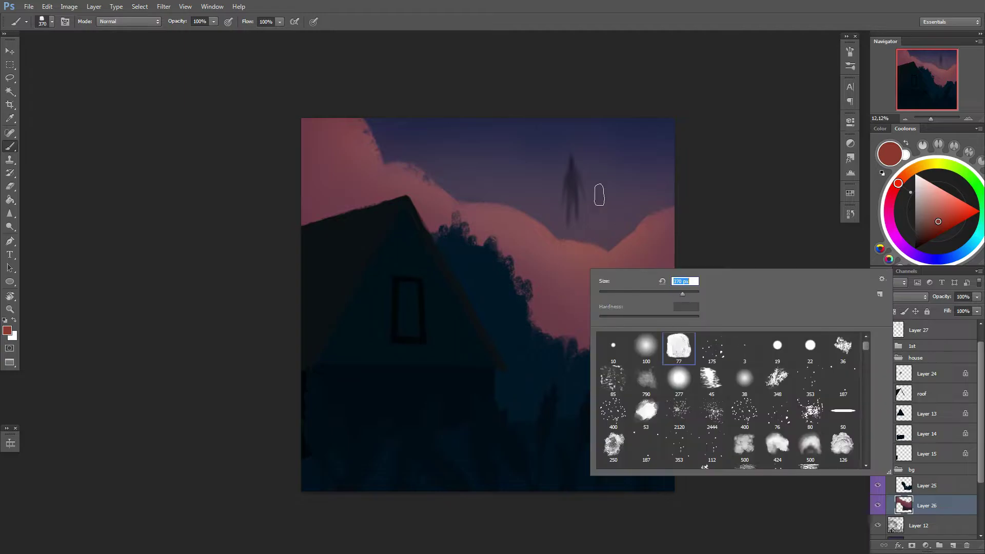
pyautogui.press('Escape')
pyautogui.press('e')
pyautogui.rightClick(658, 233)
pyautogui.press('Escape')
pyautogui.scroll(1, 550, 241)
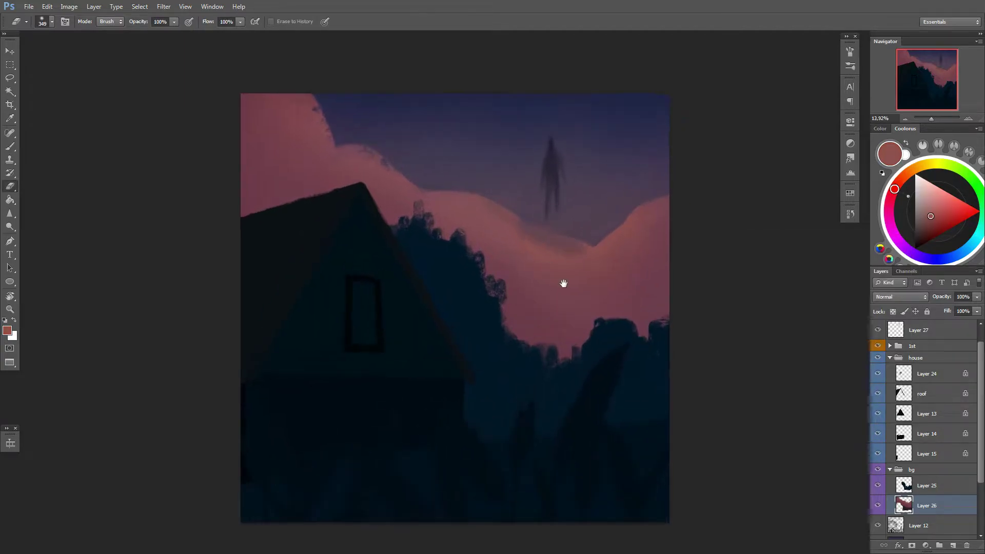
pyautogui.press('b')
pyautogui.rightClick(634, 284)
pyautogui.press('Escape')
pyautogui.rightClick(561, 239)
pyautogui.press('Escape')
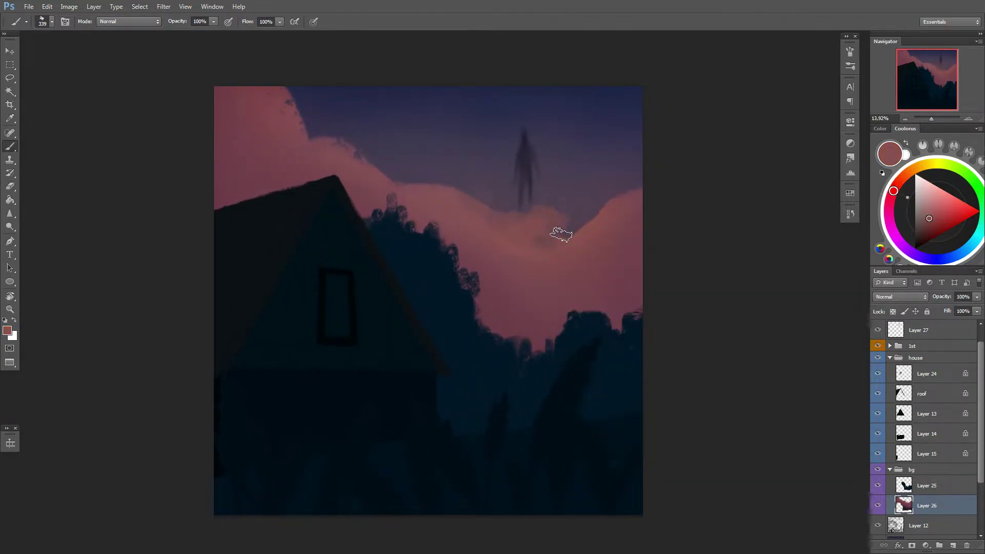
# Step: Paint light pink cloud shapes around the figure and fill the lower cloud area
pyautogui.click(924, 198)
pyautogui.moveTo(552, 154); pyautogui.dragTo(590, 179)
pyautogui.moveTo(426, 190); pyautogui.dragTo(513, 216)
pyautogui.rightClick(536, 220)
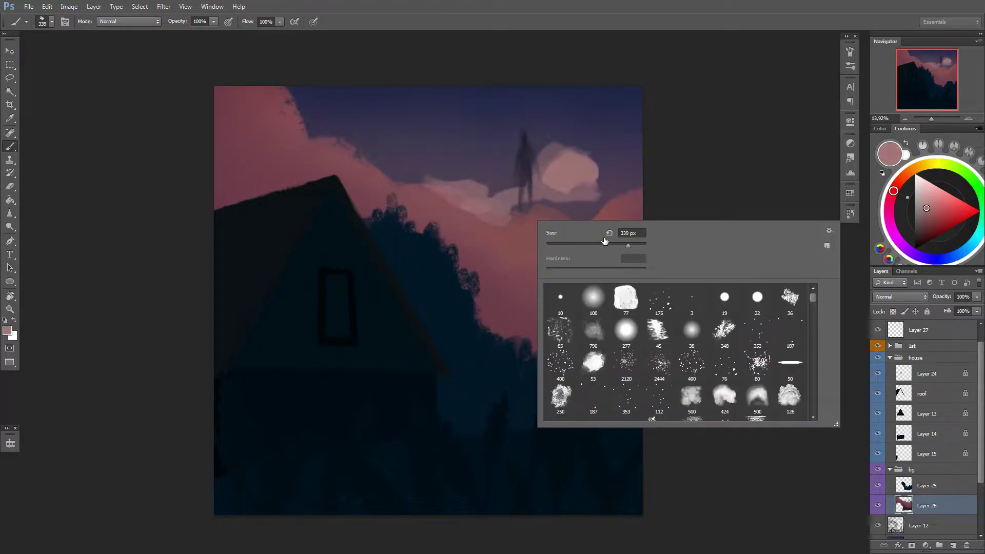
pyautogui.press('Escape')
pyautogui.moveTo(446, 153)
pyautogui.mouseDown()
pyautogui.moveTo(497, 130)
pyautogui.moveTo(445, 191)
pyautogui.moveTo(656, 192)
pyautogui.mouseUp()
pyautogui.keyDown('alt'); pyautogui.click(448, 164); pyautogui.keyUp('alt')
pyautogui.keyDown('alt'); pyautogui.click(450, 205); pyautogui.keyUp('alt')
pyautogui.rightClick(565, 237)
pyautogui.moveTo(605, 241)
pyautogui.mouseDown()
pyautogui.moveTo(583, 216)
pyautogui.moveTo(426, 216)
pyautogui.mouseUp()
# Step: Sample cloud pinks to even out the clouds below the figure and cover the blob above its head
pyautogui.keyDown('alt'); pyautogui.click(532, 227); pyautogui.keyUp('alt')
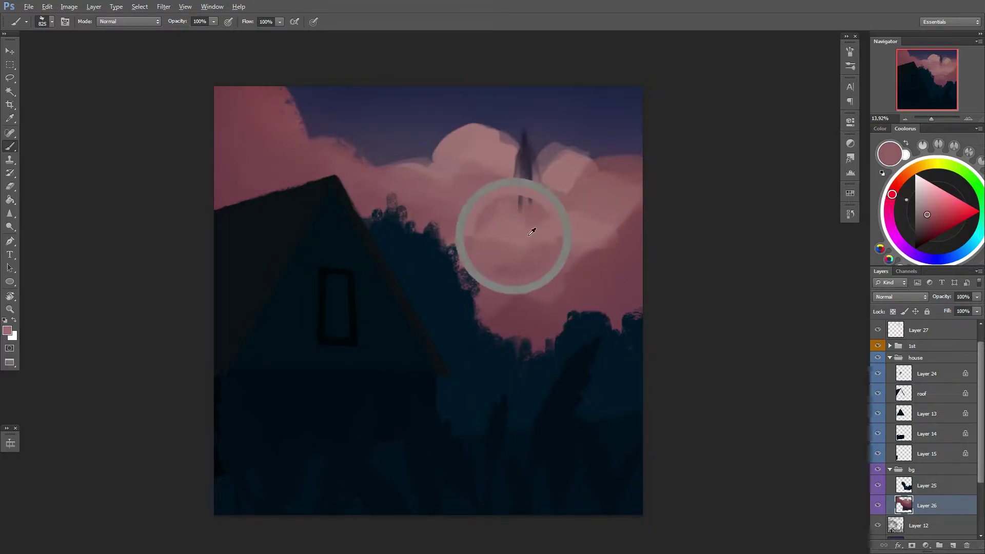
pyautogui.moveTo(533, 227)
pyautogui.mouseDown()
pyautogui.moveTo(528, 281)
pyautogui.moveTo(495, 210)
pyautogui.mouseUp()
pyautogui.keyDown('alt'); pyautogui.click(495, 210); pyautogui.keyUp('alt')
pyautogui.rightClick(587, 263)
pyautogui.moveTo(616, 286); pyautogui.dragTo(601, 285)
pyautogui.press('Return')
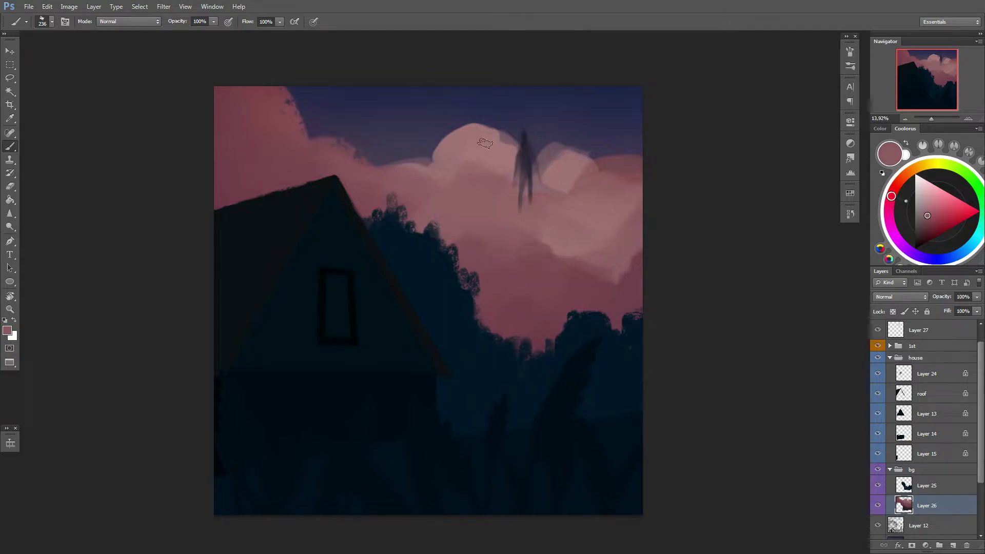
pyautogui.keyDown('alt'); pyautogui.click(533, 149); pyautogui.keyUp('alt')
pyautogui.moveTo(534, 149); pyautogui.dragTo(508, 120)
# Step: Erase the pink cloud beside the figure's head with a smaller eraser
pyautogui.rightClick(555, 155)
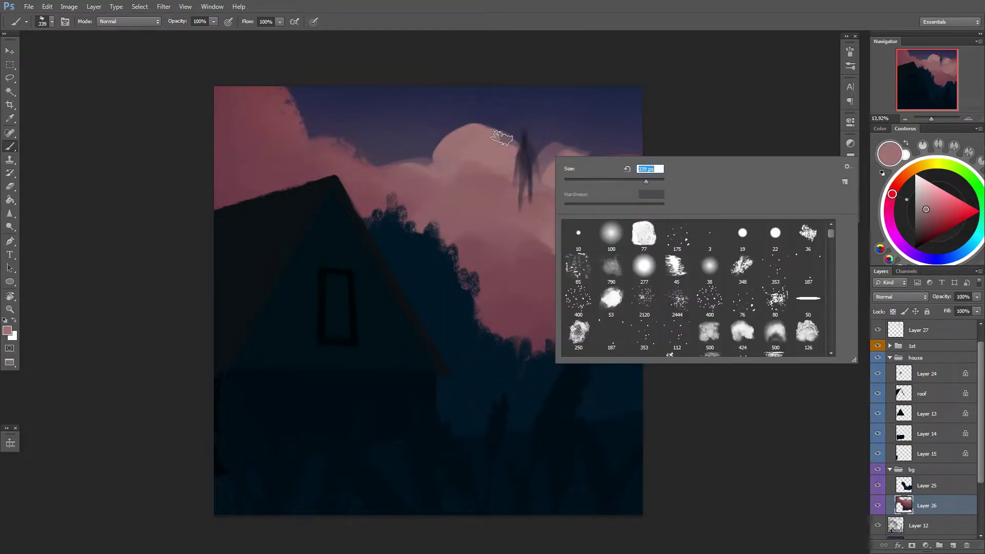
pyautogui.press('e')
pyautogui.rightClick(539, 135)
pyautogui.press('Return')
pyautogui.moveTo(564, 142)
pyautogui.mouseDown()
pyautogui.moveTo(546, 141)
pyautogui.moveTo(544, 154)
pyautogui.mouseUp()
pyautogui.press('b')
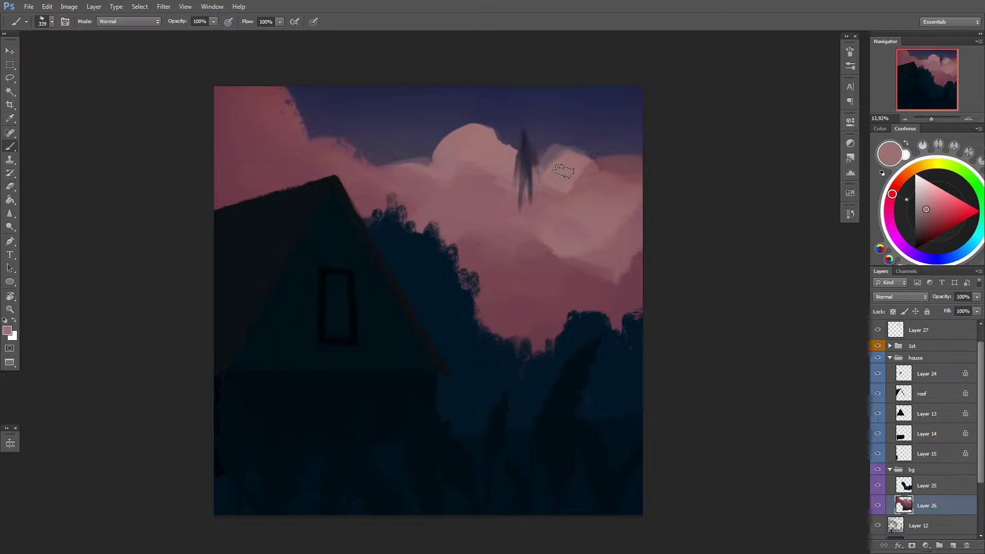
pyautogui.press('e')
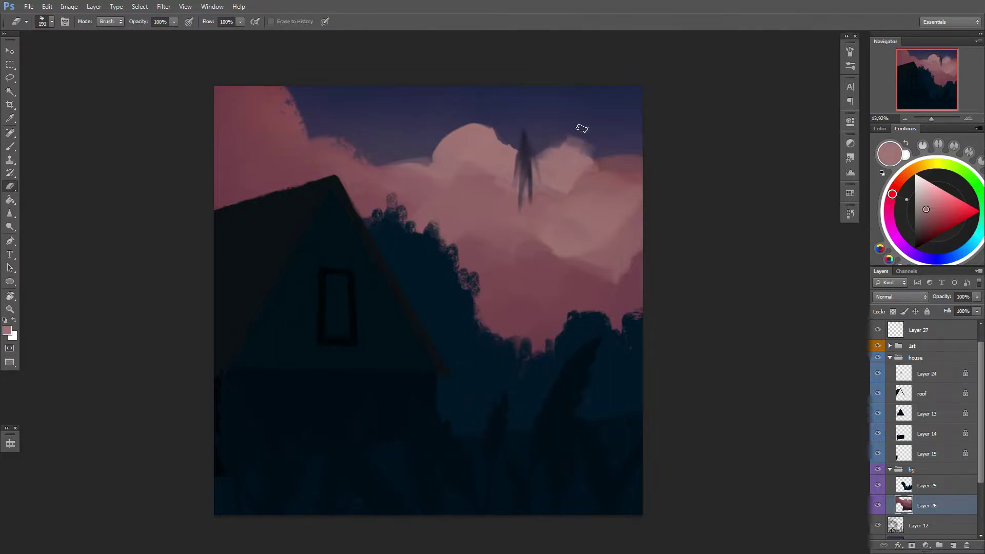
pyautogui.press('b')
# Step: Dab lighter pink onto the cloud tops and the upper-right cloud edge
pyautogui.keyDown('alt'); pyautogui.click(605, 176); pyautogui.keyUp('alt')
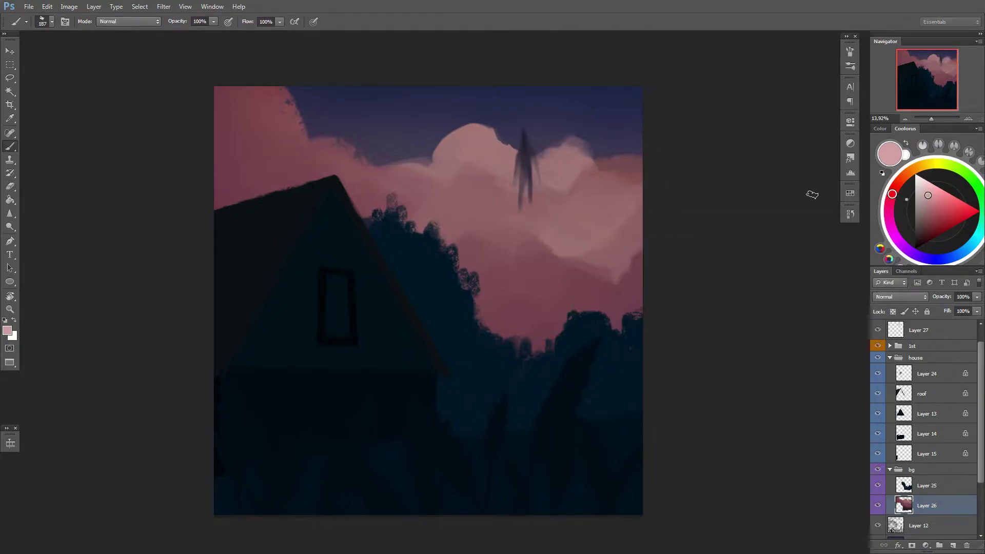
pyautogui.click(563, 155)
pyautogui.press(']')
pyautogui.keyDown('alt'); pyautogui.click(478, 124); pyautogui.keyUp('alt')
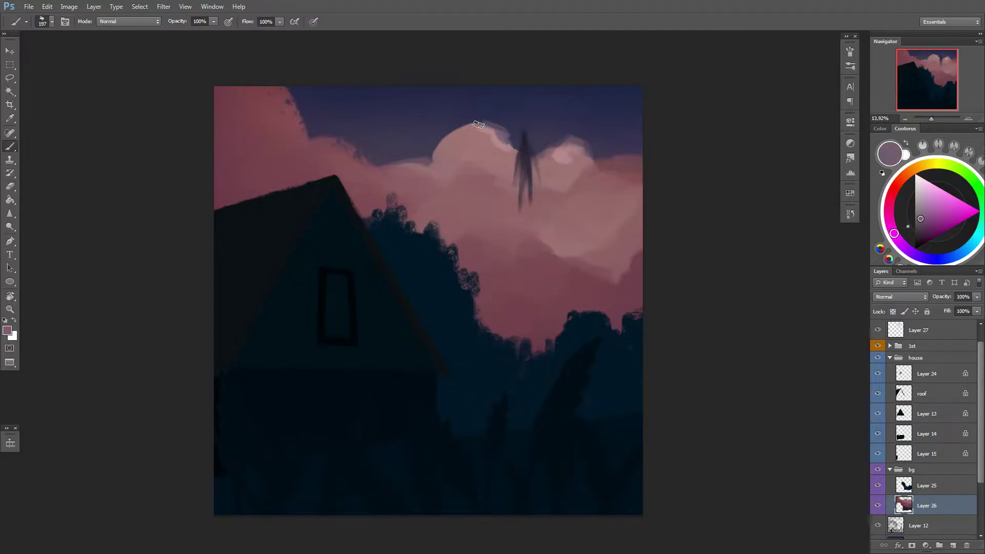
pyautogui.moveTo(478, 125)
pyautogui.mouseDown()
pyautogui.moveTo(464, 137)
pyautogui.moveTo(475, 140)
pyautogui.mouseUp()
pyautogui.keyDown('alt'); pyautogui.click(488, 149); pyautogui.keyUp('alt')
pyautogui.keyDown('alt'); pyautogui.click(594, 177); pyautogui.keyUp('alt')
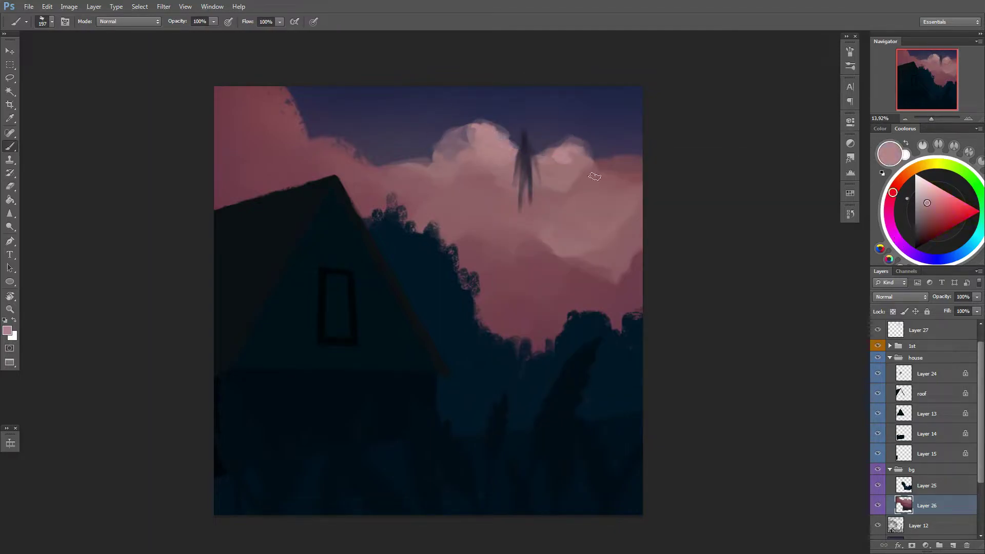
pyautogui.moveTo(585, 149); pyautogui.dragTo(608, 125)
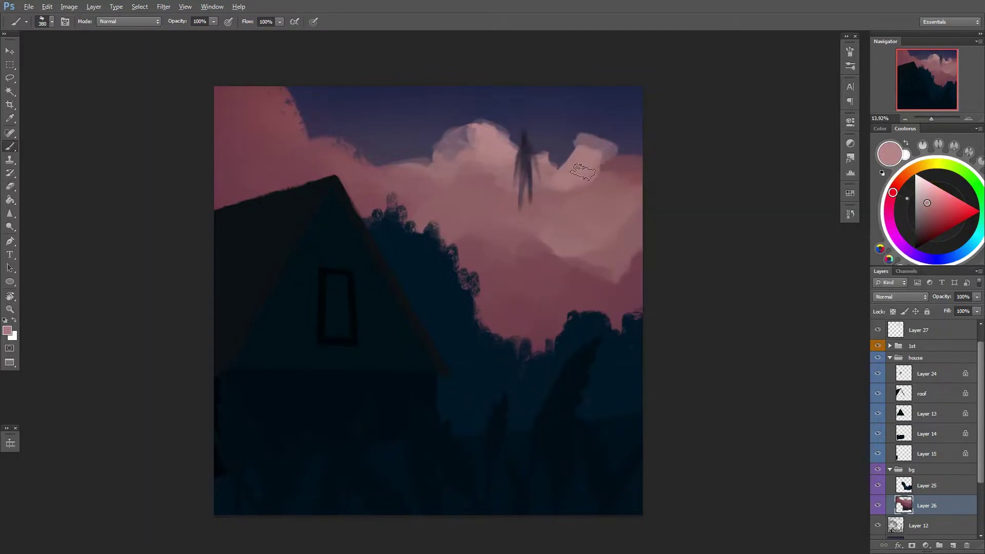
pyautogui.rightClick(608, 124)
pyautogui.press('Escape')
pyautogui.moveTo(564, 149)
pyautogui.mouseDown()
pyautogui.moveTo(627, 173)
pyautogui.moveTo(564, 205)
pyautogui.mouseUp()
# Step: Shade the cloud right of the figure mauve, briefly pick dark purple on Layer 10, then return to Layer 26
pyautogui.keyDown('alt'); pyautogui.click(627, 173); pyautogui.keyUp('alt')
pyautogui.keyDown('alt'); pyautogui.click(493, 177); pyautogui.keyUp('alt')
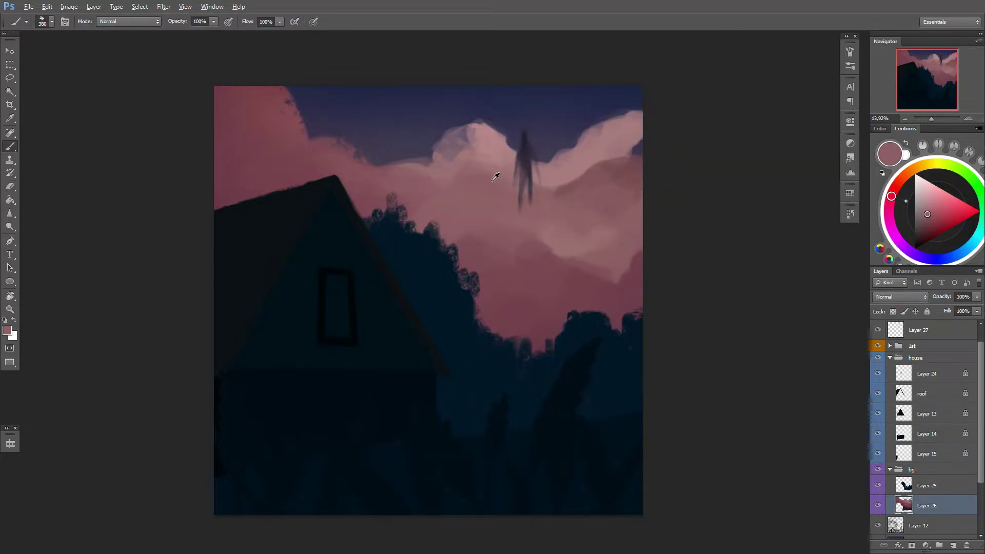
pyautogui.moveTo(593, 163); pyautogui.dragTo(570, 174)
pyautogui.hotkey('alt', '[')
pyautogui.hotkey('alt', '[')
pyautogui.rightClick(608, 276)
pyautogui.moveTo(565, 277); pyautogui.dragTo(608, 275)
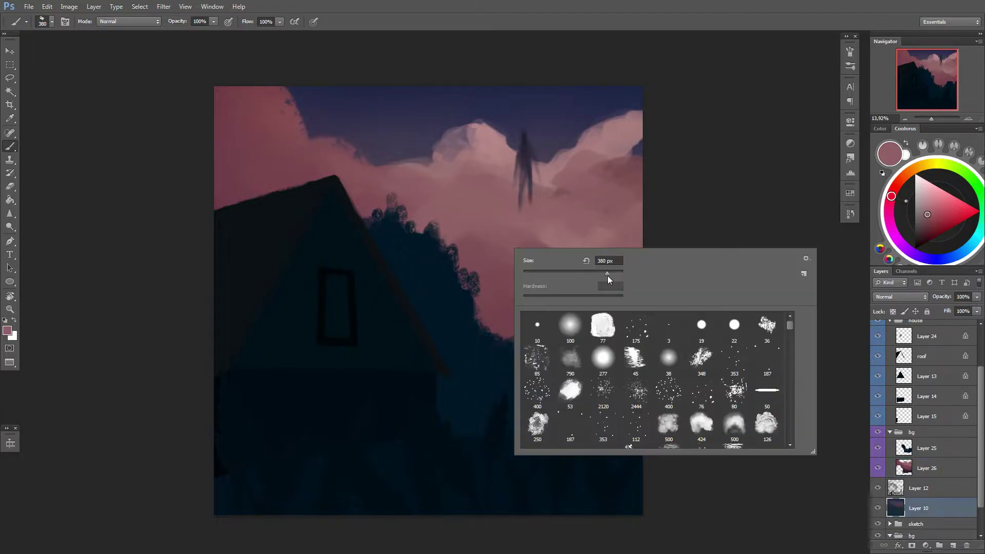
pyautogui.press('Return')
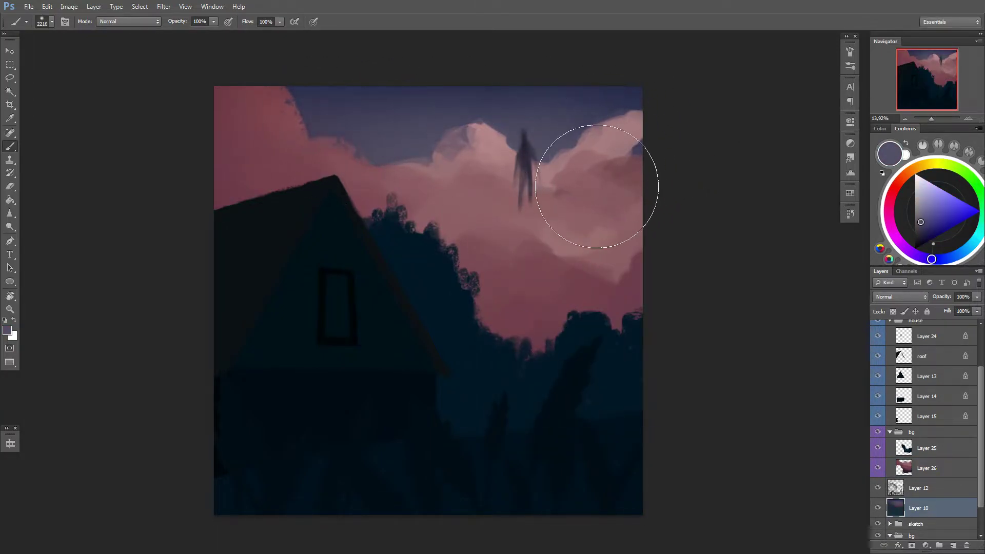
pyautogui.hotkey('alt', ']')
pyautogui.hotkey('alt', ']')
pyautogui.press('v')
pyautogui.press('b')
# Step: Set a brush of about 329 px and choose a light pink for highlights
pyautogui.rightClick(632, 245)
pyautogui.keyDown('alt'); pyautogui.click(590, 205); pyautogui.keyUp('alt')
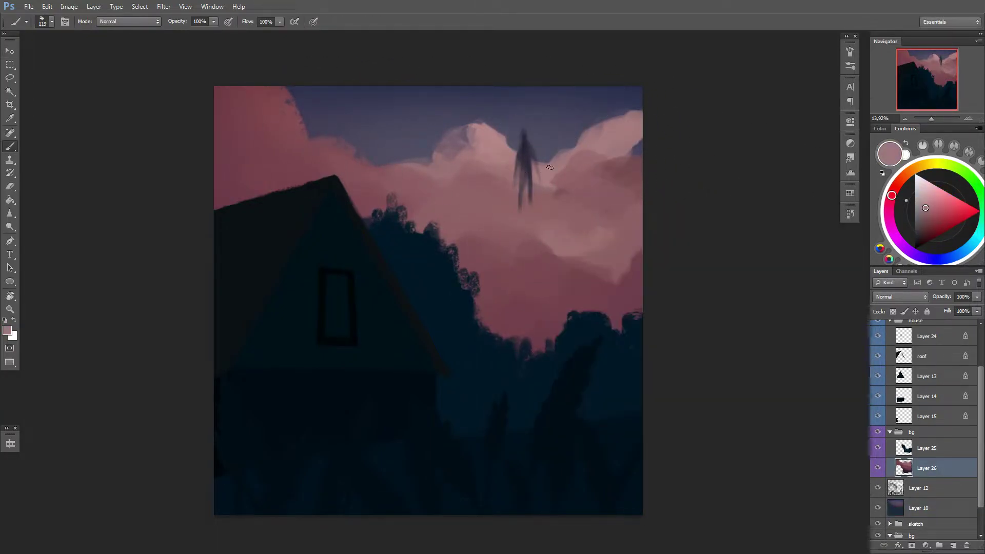
pyautogui.rightClick(556, 195)
pyautogui.rightClick(567, 170)
pyautogui.keyDown('alt'); pyautogui.click(460, 143); pyautogui.keyUp('alt')
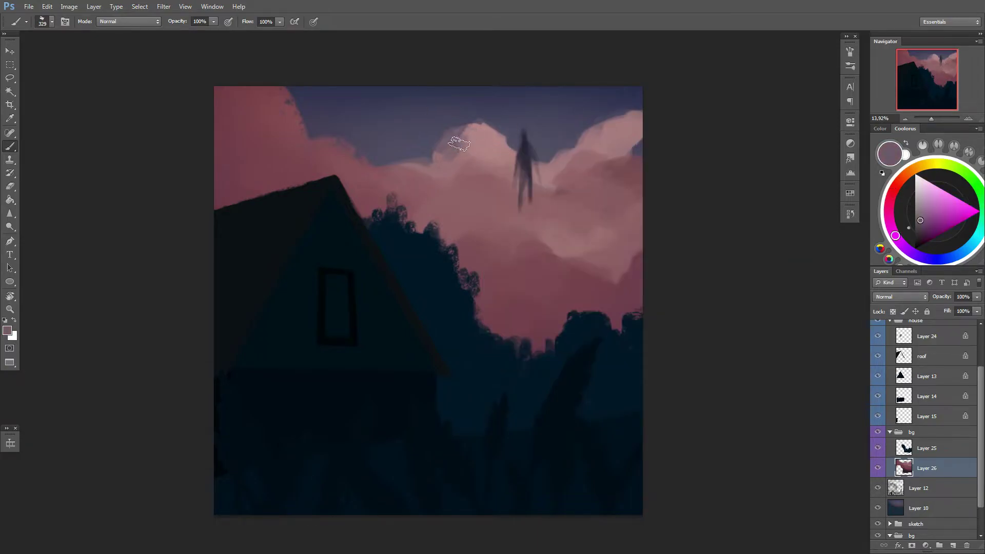
pyautogui.click(920, 227)
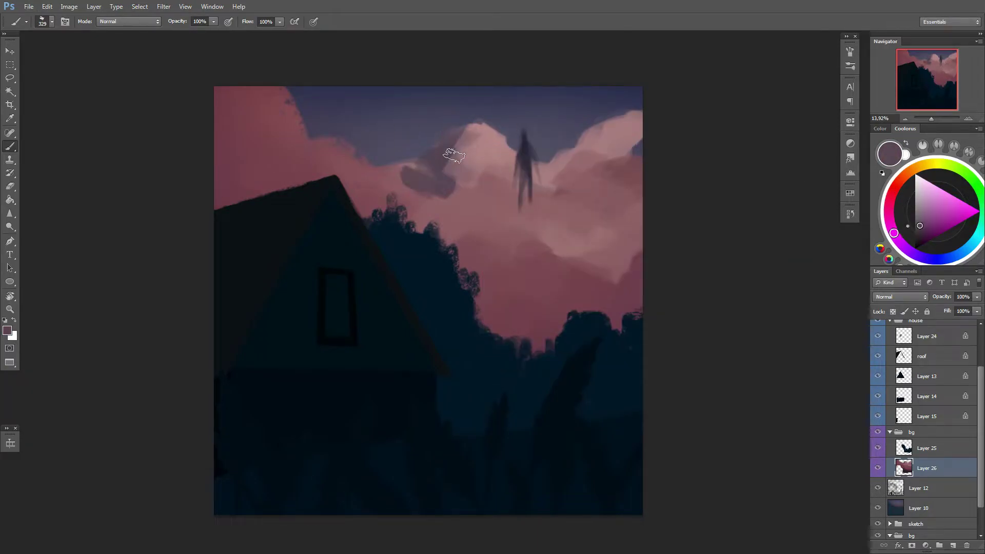
pyautogui.keyDown('alt'); pyautogui.click(478, 131); pyautogui.keyUp('alt')
pyautogui.rightClick(563, 146)
pyautogui.rightClick(557, 182)
# Step: Paint pink highlights on the clouds beside and left of the figure
pyautogui.moveTo(590, 186); pyautogui.dragTo(600, 186)
pyautogui.moveTo(474, 126); pyautogui.dragTo(494, 138)
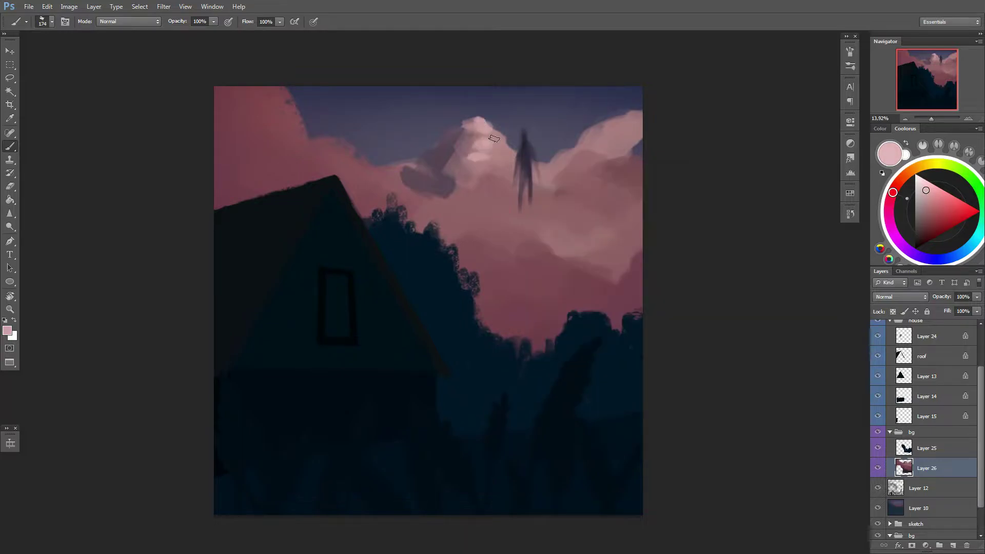
pyautogui.keyDown('alt'); pyautogui.click(393, 166); pyautogui.keyUp('alt')
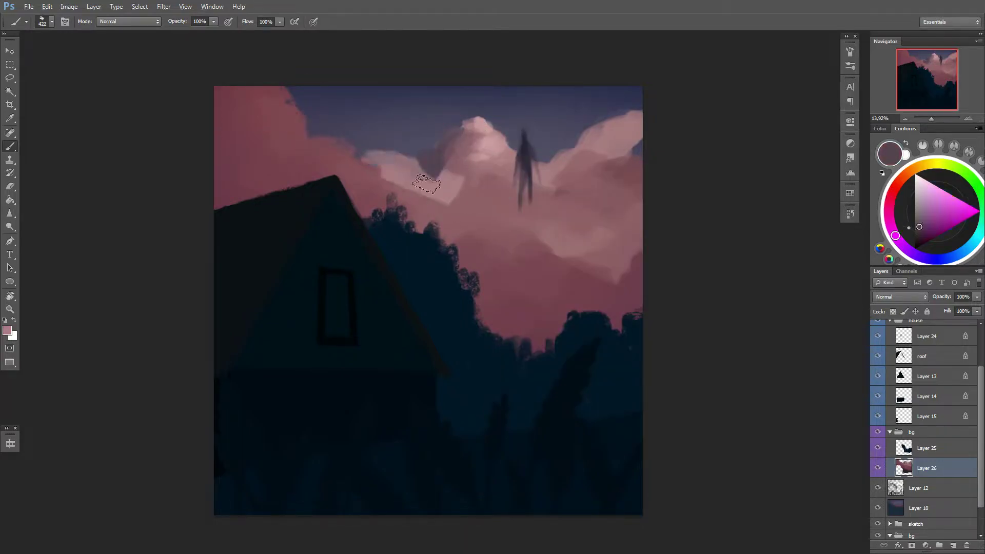
pyautogui.moveTo(380, 169); pyautogui.dragTo(420, 165)
pyautogui.rightClick(431, 166)
# Step: Step back to an earlier Brush Tool state in the History panel
pyautogui.press('Return')
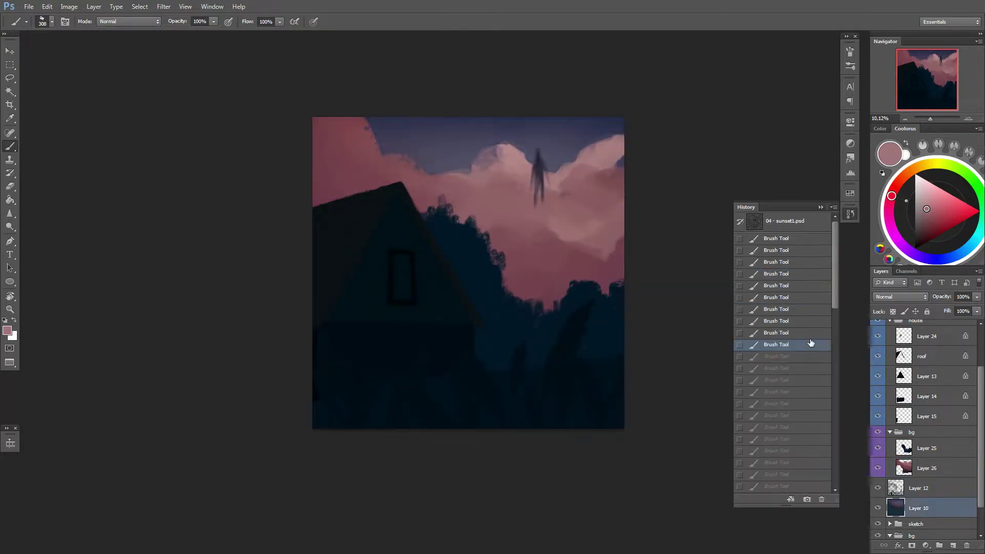
pyautogui.scroll(-3, 810, 343)
pyautogui.click(809, 254)
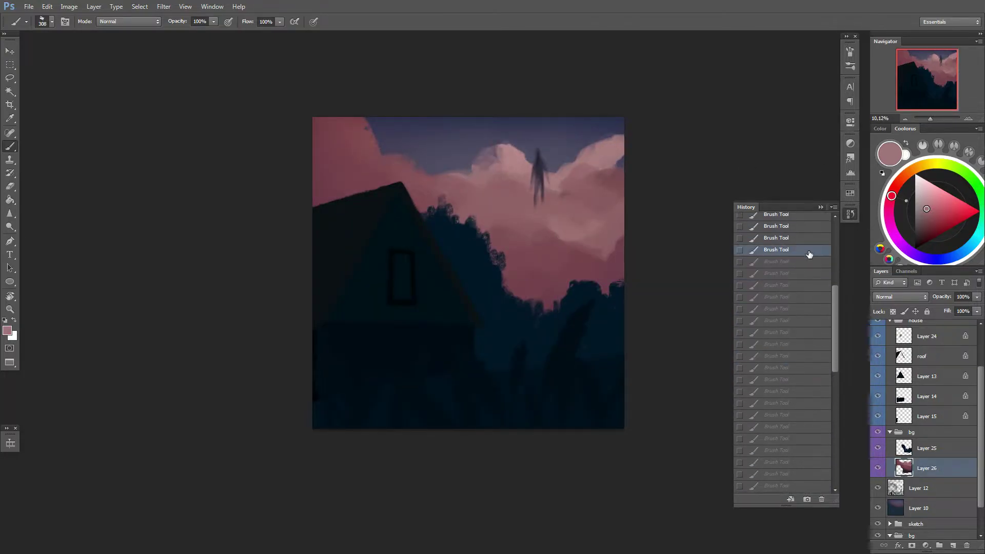
pyautogui.click(821, 206)
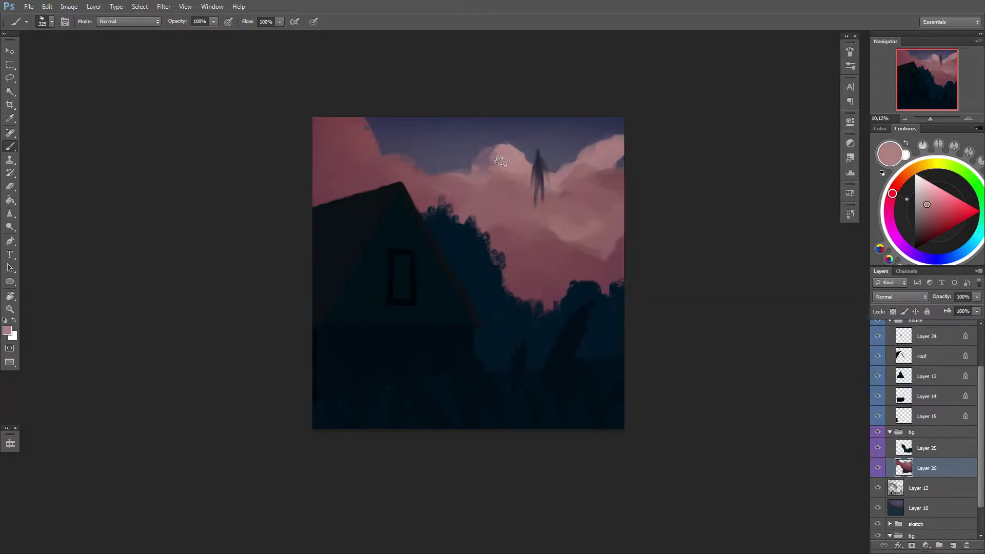
# Step: Set a 1985 px brush in Overlay mode with a dark brown colour
pyautogui.rightClick(578, 236)
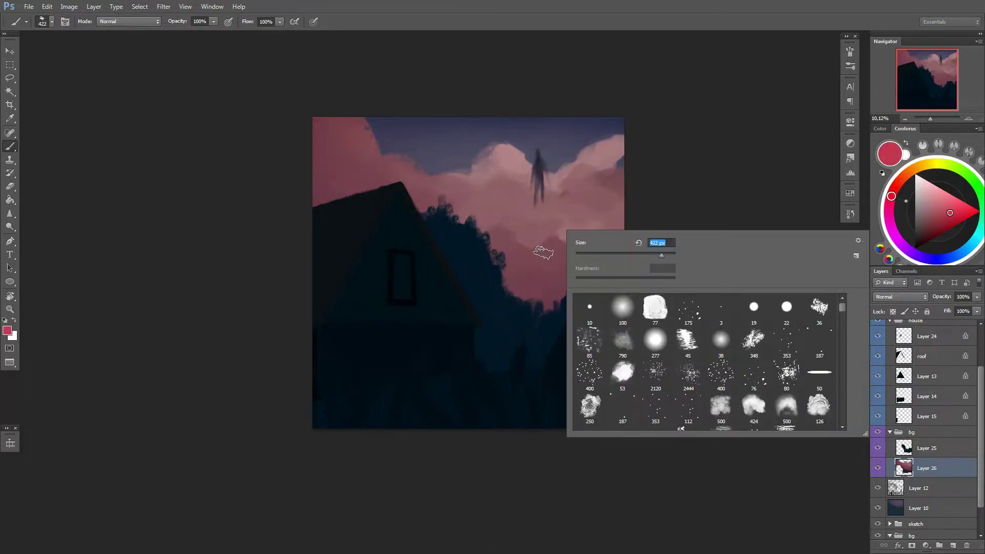
pyautogui.write('1985')
pyautogui.press('Return')
pyautogui.hotkey('shift', 'alt', 'o')
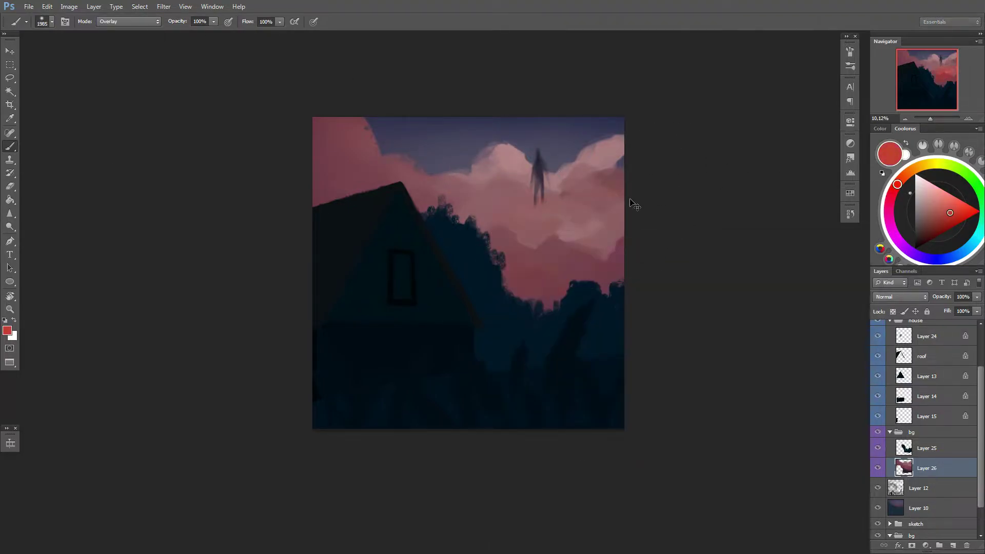
pyautogui.click(921, 175)
pyautogui.keyDown('alt'); pyautogui.click(482, 139); pyautogui.keyUp('alt')
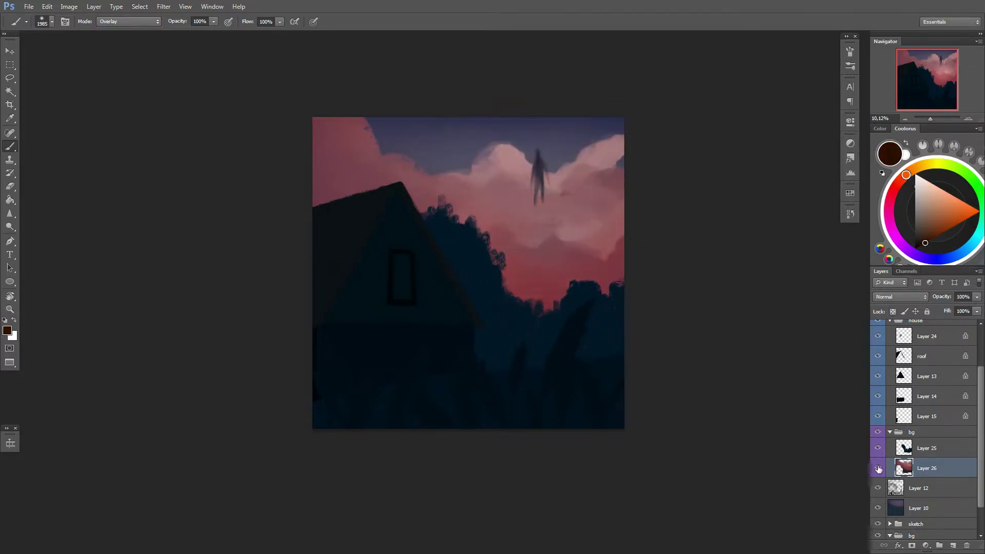
# Step: Lock Layer 26 transparency and wash the upper clouds with deeper red, then try salmon and lavender on Layer 10
pyautogui.click(893, 311)
pyautogui.click(890, 202)
pyautogui.moveTo(549, 154); pyautogui.dragTo(506, 200)
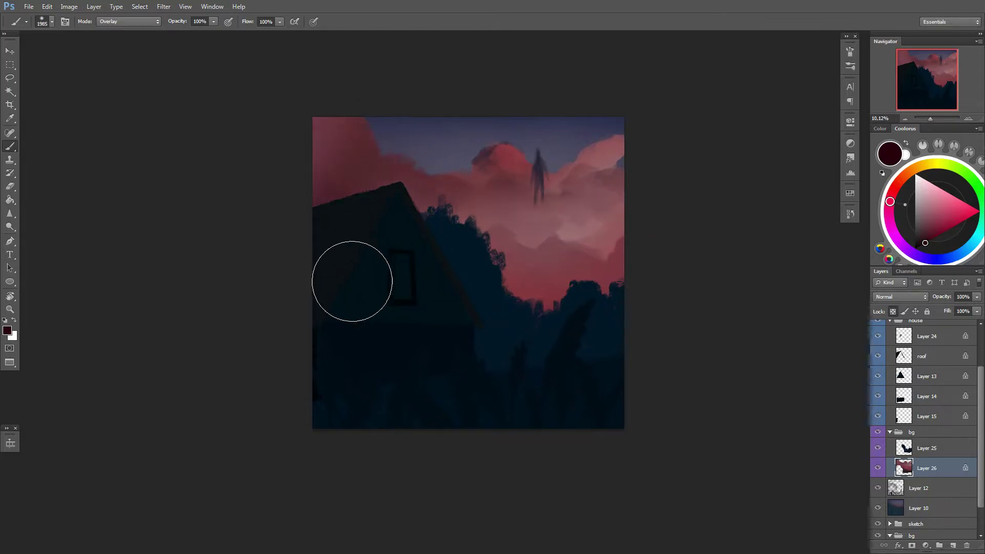
pyautogui.click(900, 177)
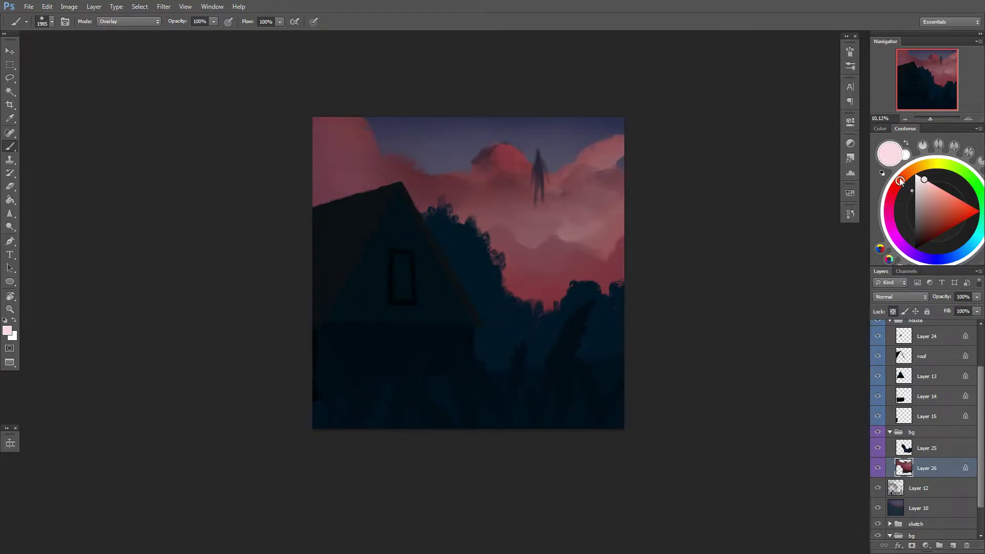
pyautogui.click(949, 200)
pyautogui.click(935, 259)
pyautogui.click(926, 187)
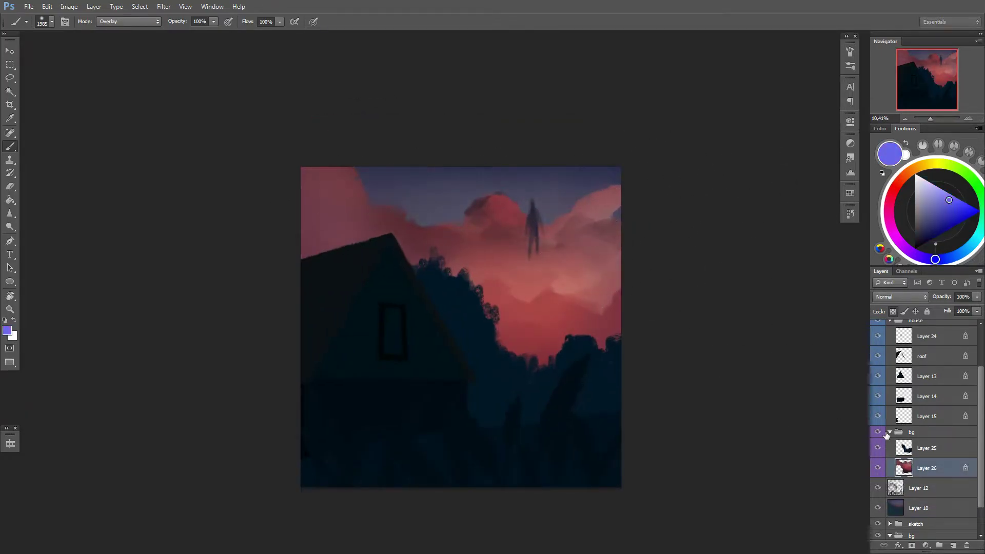
pyautogui.scroll(1, 501, 272)
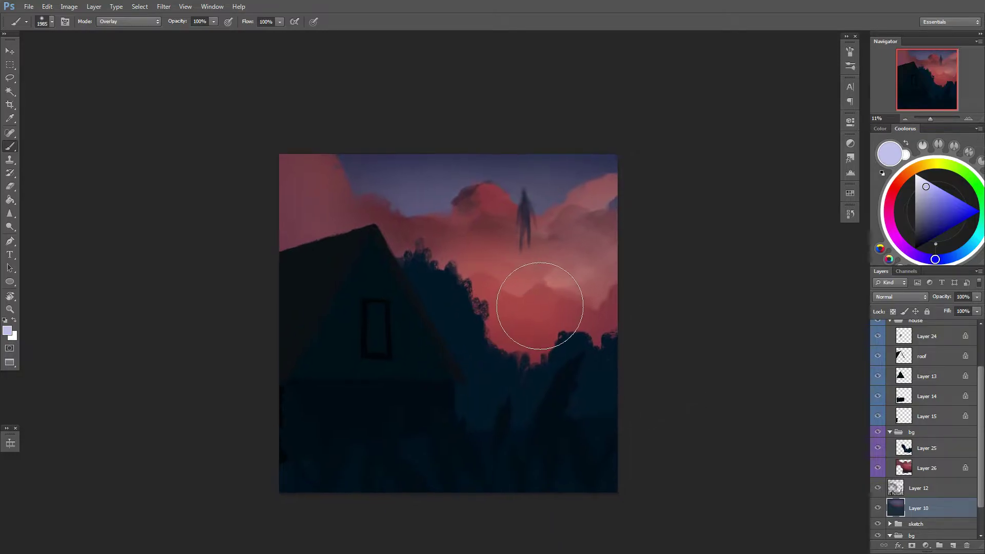
# Step: Alt-sample the clouds' red and resize the brush to about 288 px
pyautogui.rightClick(566, 281)
pyautogui.rightClick(549, 214)
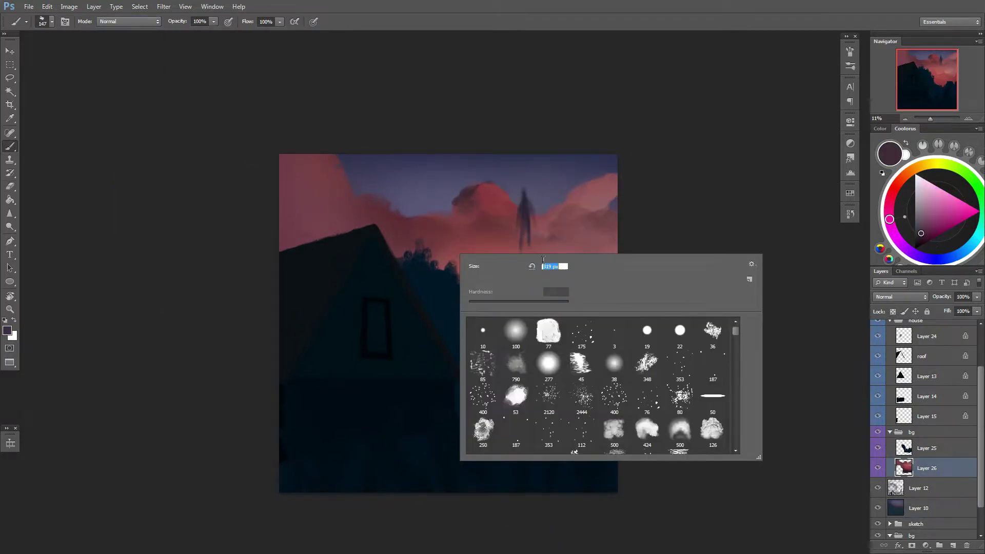
pyautogui.press('Escape')
pyautogui.keyDown('alt'); pyautogui.click(471, 202); pyautogui.keyUp('alt')
pyautogui.keyDown('alt'); pyautogui.click(501, 203); pyautogui.keyUp('alt')
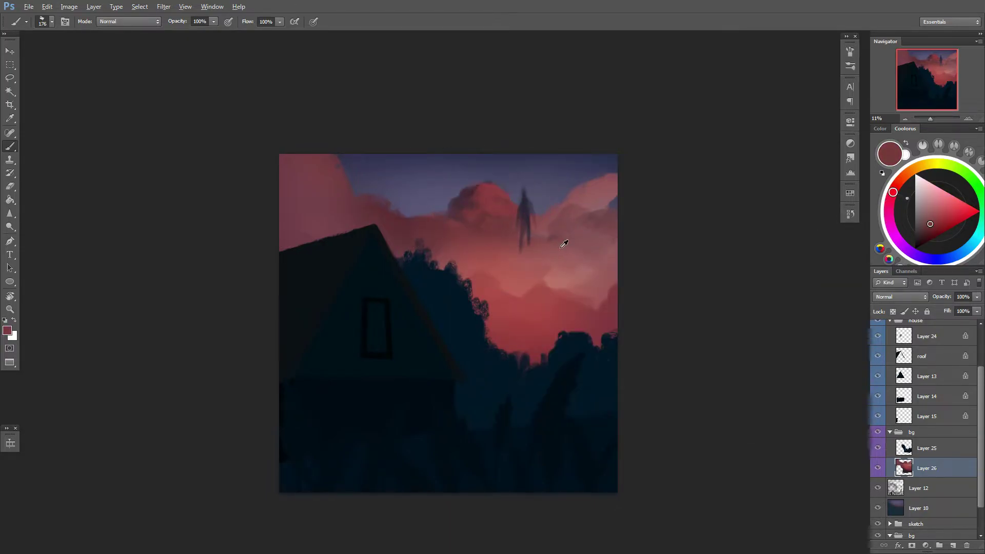
pyautogui.rightClick(498, 240)
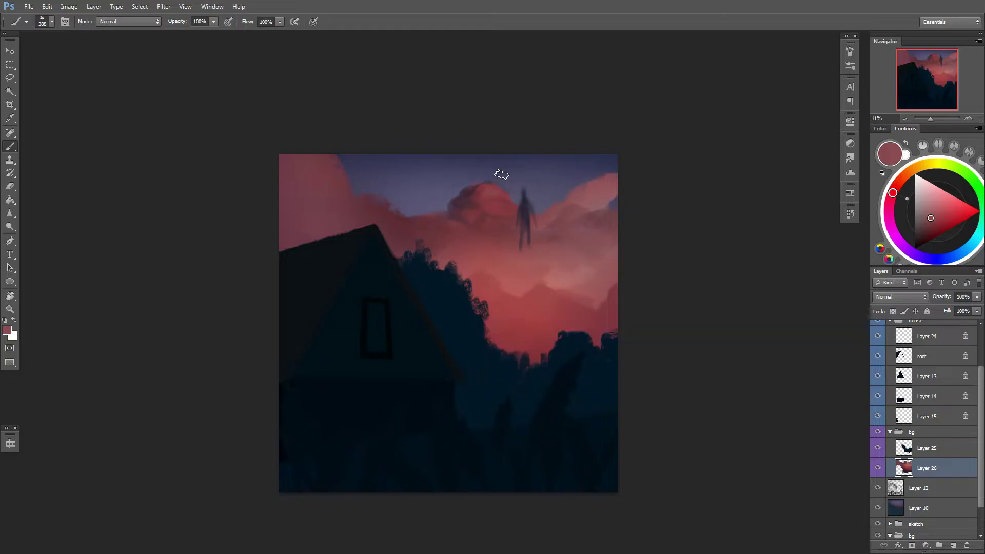
pyautogui.rightClick(520, 219)
# Step: Sample cloud and sky purples, switch to the 1985 px brush, and pick a dark purple
pyautogui.moveTo(549, 232); pyautogui.dragTo(557, 234)
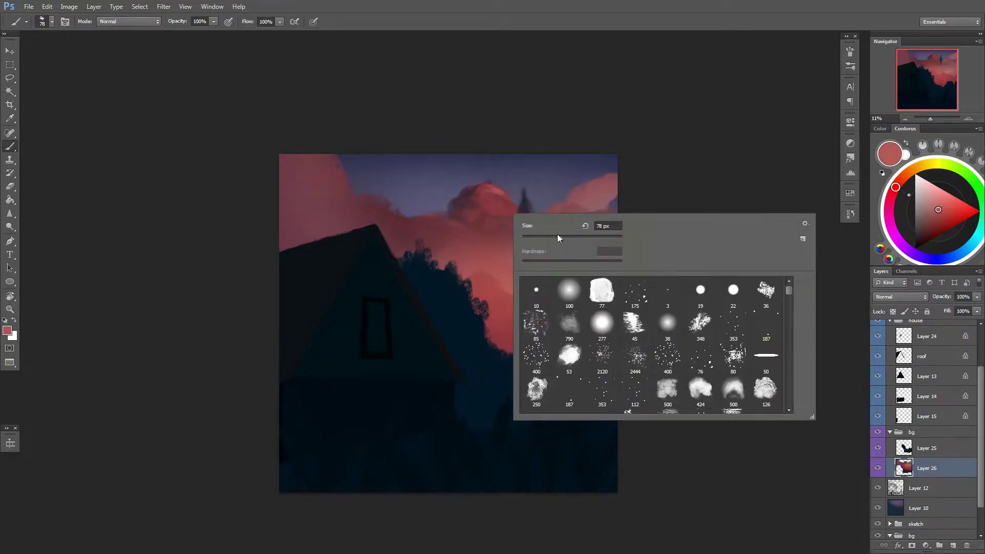
pyautogui.press('Return')
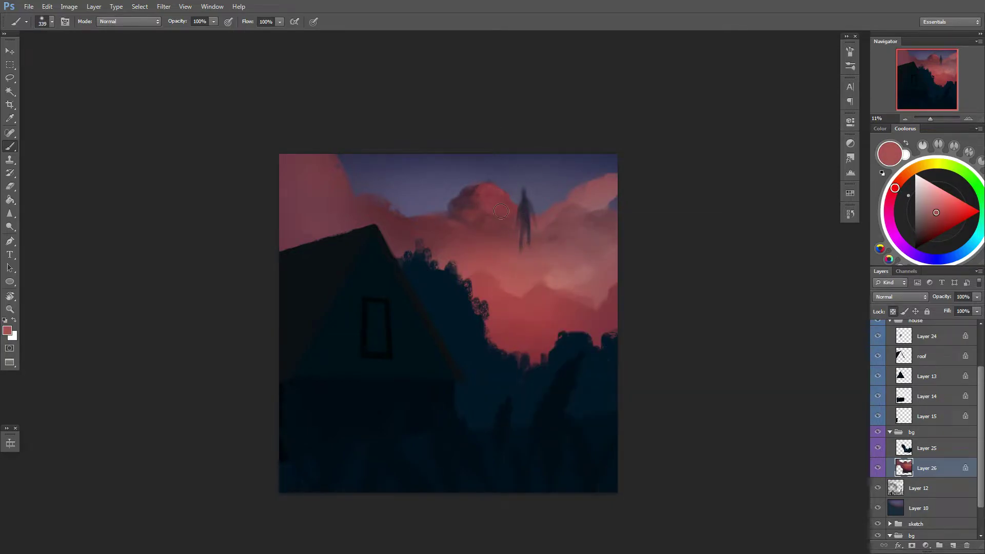
pyautogui.keyDown('alt'); pyautogui.click(467, 199); pyautogui.keyUp('alt')
pyautogui.keyDown('alt'); pyautogui.click(477, 194); pyautogui.keyUp('alt')
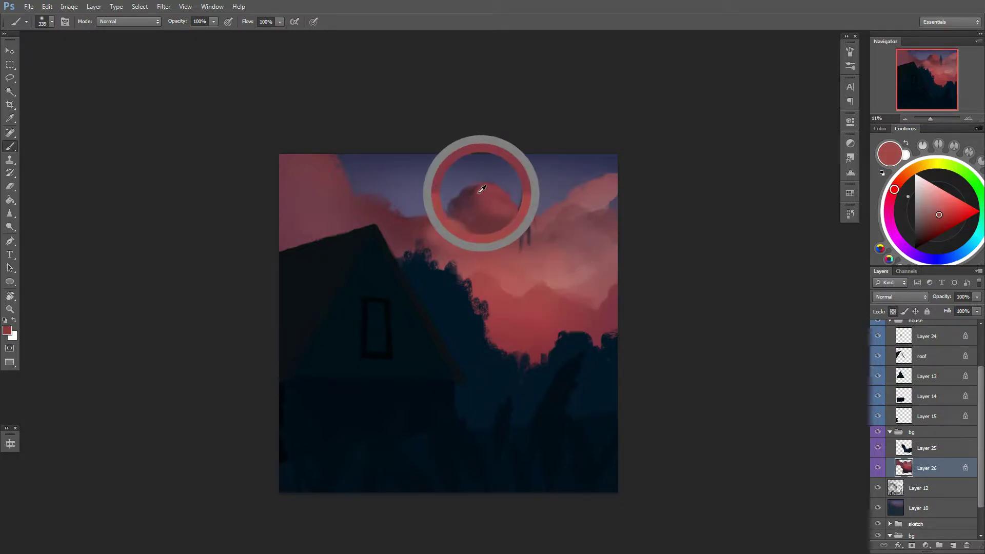
pyautogui.keyDown('alt'); pyautogui.click(477, 185); pyautogui.keyUp('alt')
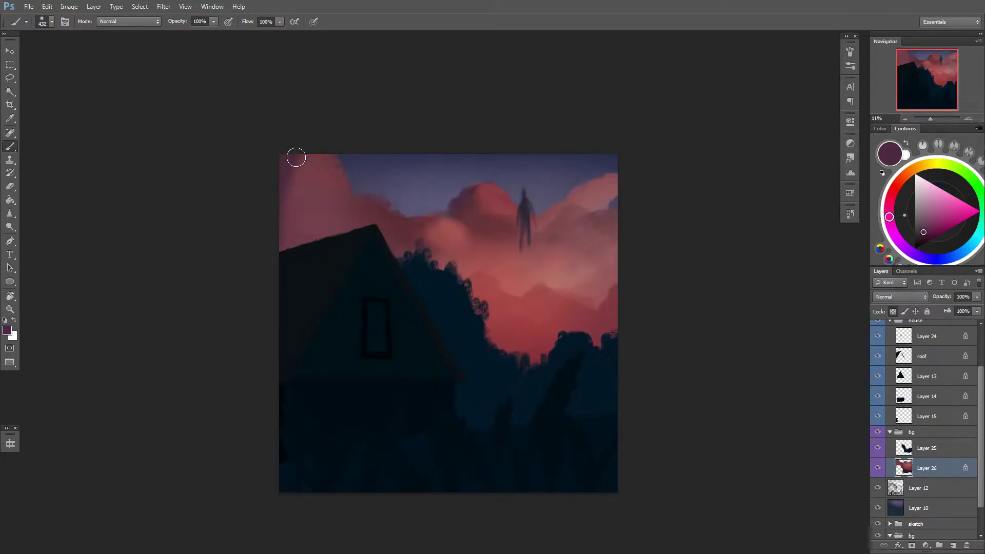
pyautogui.press(']')
pyautogui.press(']')
pyautogui.press(']')
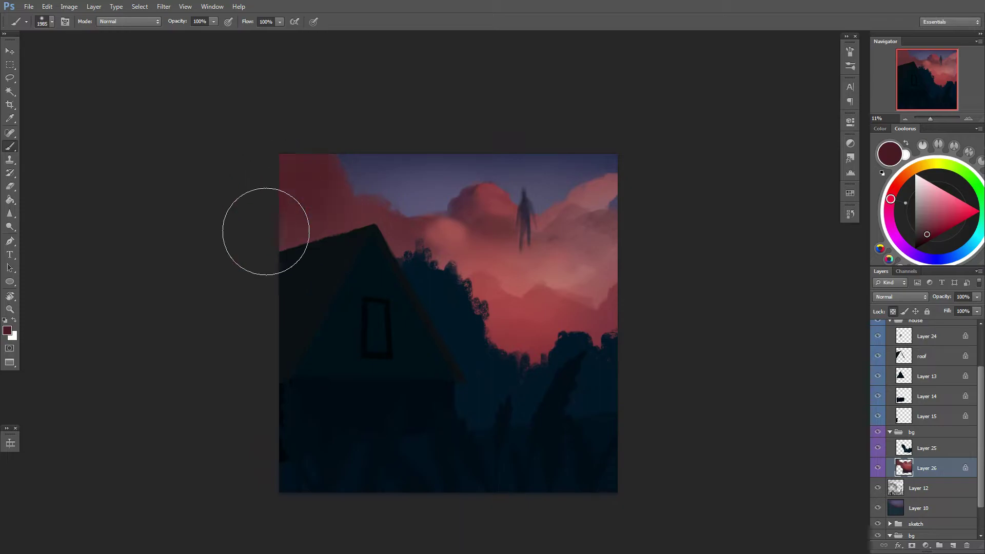
pyautogui.click(891, 221)
pyautogui.click(927, 232)
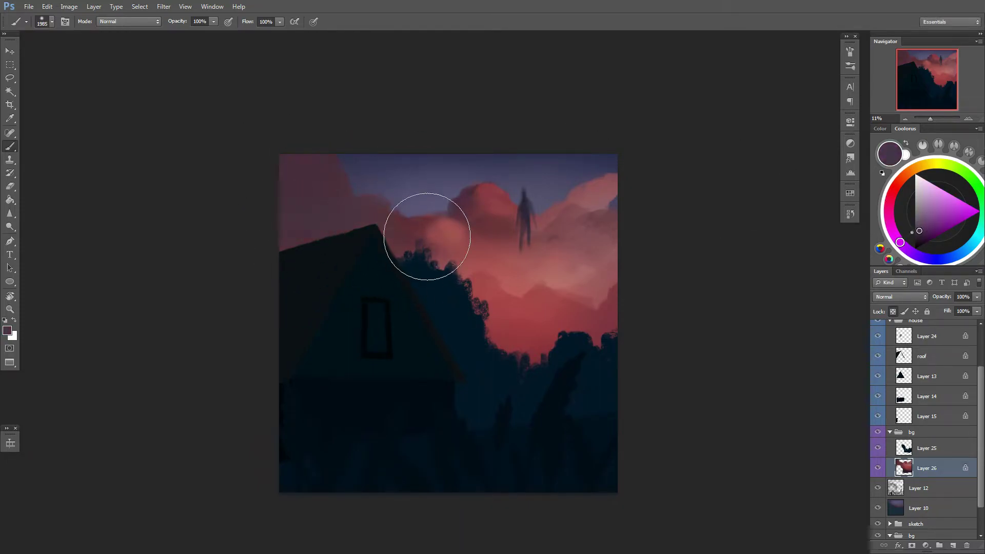
# Step: Sample cloud red, pick a darker maroon, and resize the brush to about 193, then 246 px
pyautogui.rightClick(459, 212)
pyautogui.keyDown('alt'); pyautogui.click(445, 189); pyautogui.keyUp('alt')
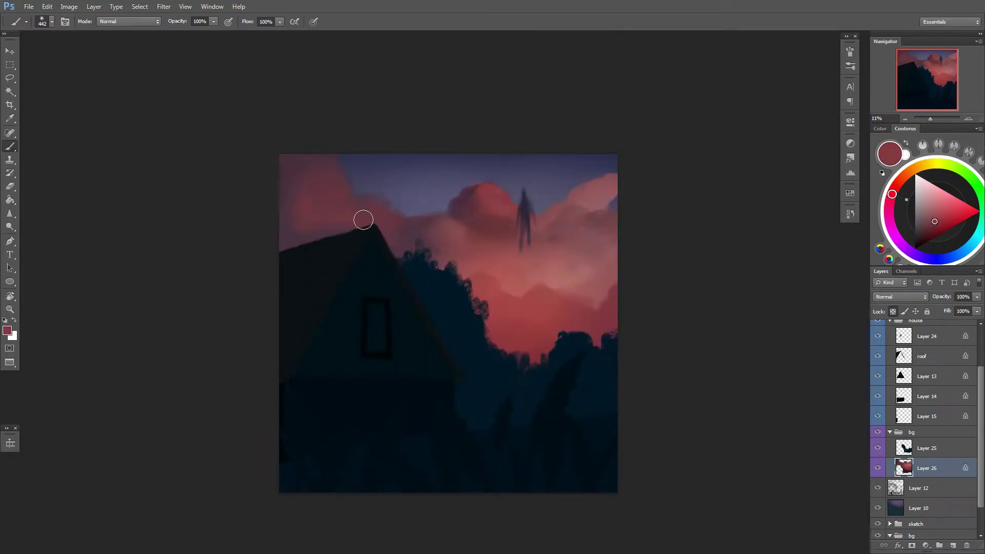
pyautogui.keyDown('alt'); pyautogui.click(363, 219); pyautogui.keyUp('alt')
pyautogui.rightClick(434, 261)
pyautogui.click(519, 339)
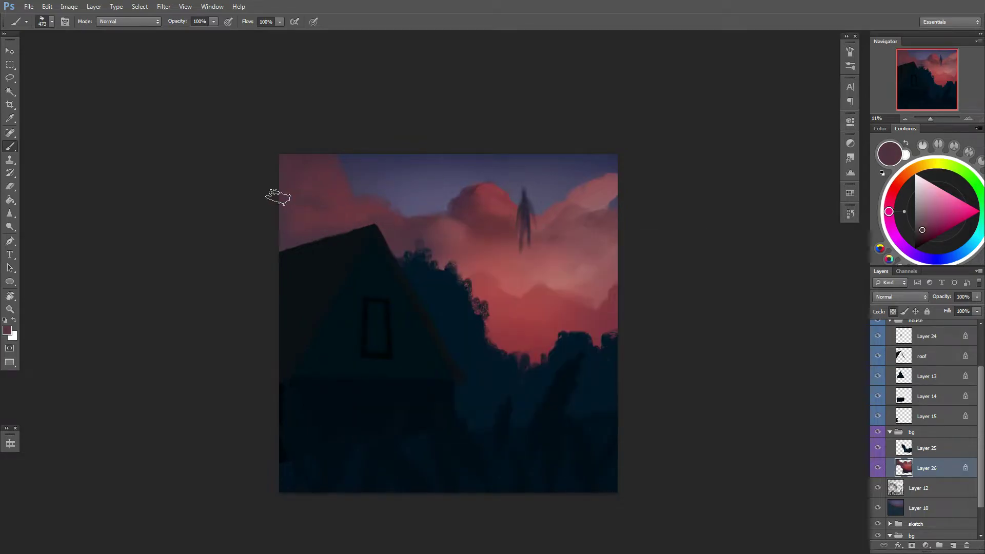
pyautogui.keyDown('alt'); pyautogui.click(310, 220); pyautogui.keyUp('alt')
pyautogui.rightClick(352, 230)
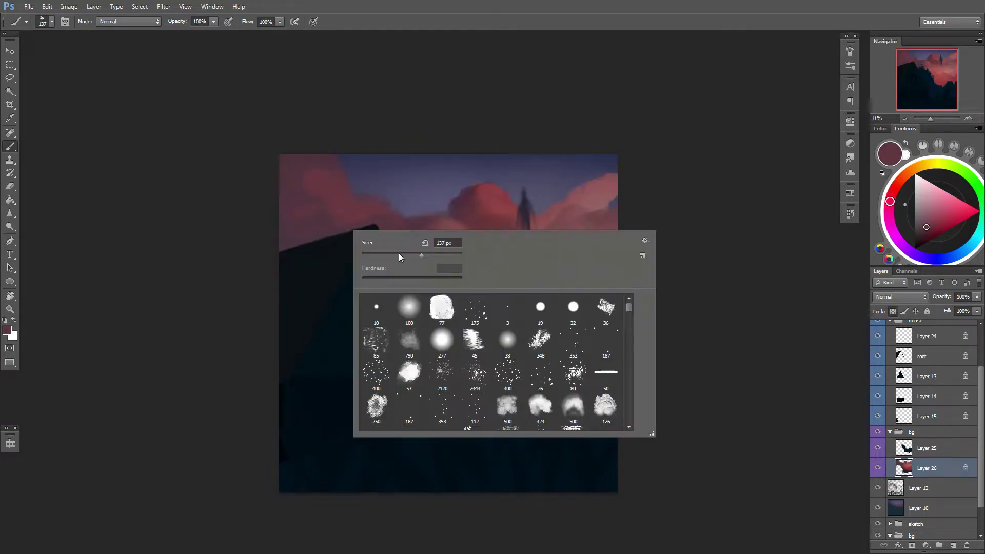
pyautogui.click(399, 254)
# Step: Reduce the brush to about 100 px and resample cloud reds near the figure
pyautogui.keyDown('alt'); pyautogui.click(311, 203); pyautogui.keyUp('alt')
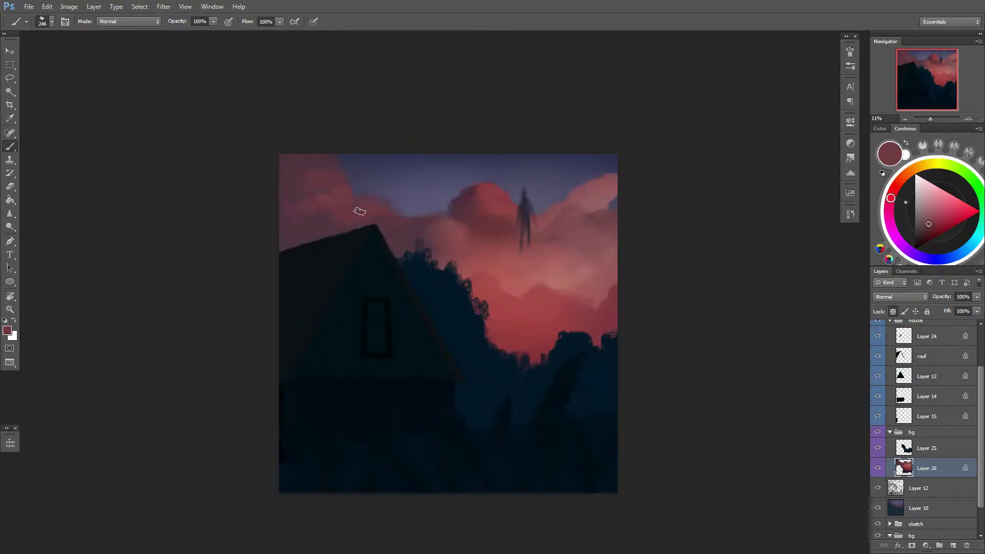
pyautogui.rightClick(396, 188)
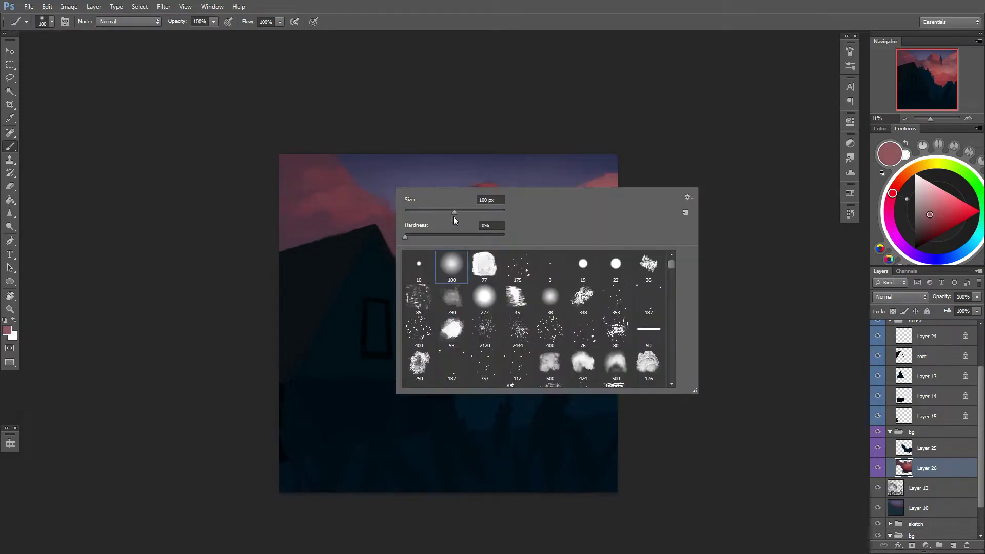
pyautogui.moveTo(453, 216); pyautogui.dragTo(446, 215)
pyautogui.keyDown('alt'); pyautogui.click(337, 192); pyautogui.keyUp('alt')
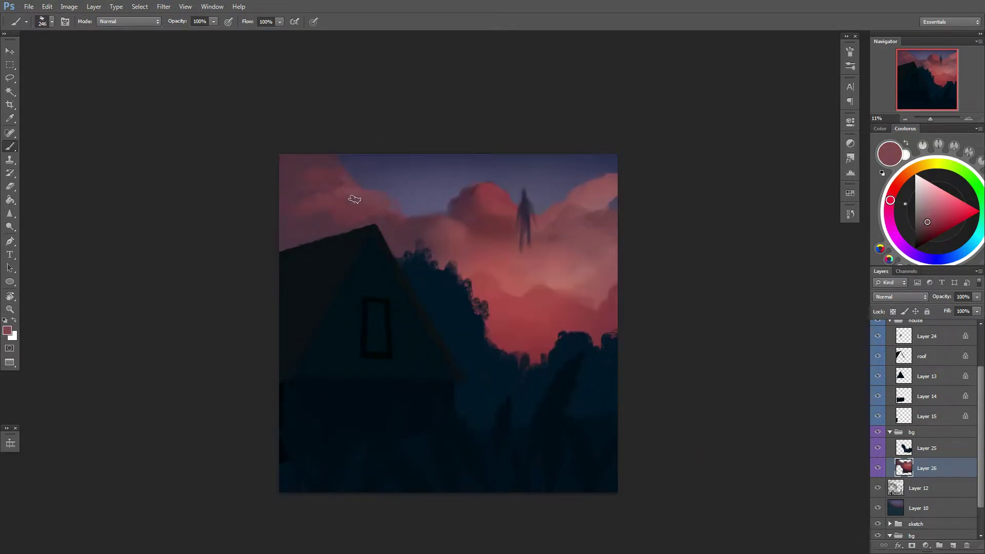
pyautogui.keyDown('alt'); pyautogui.click(398, 231); pyautogui.keyUp('alt')
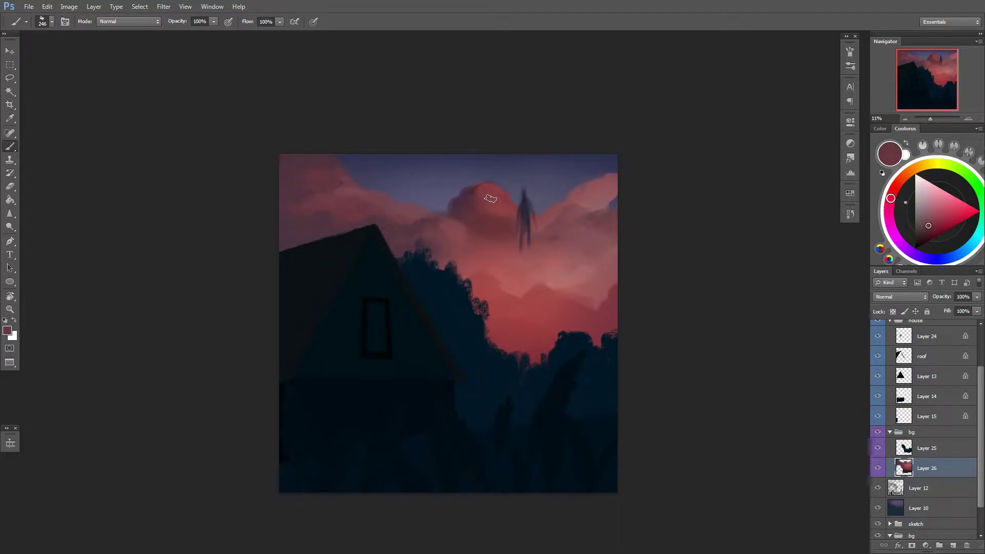
pyautogui.keyDown('alt'); pyautogui.click(565, 214); pyautogui.keyUp('alt')
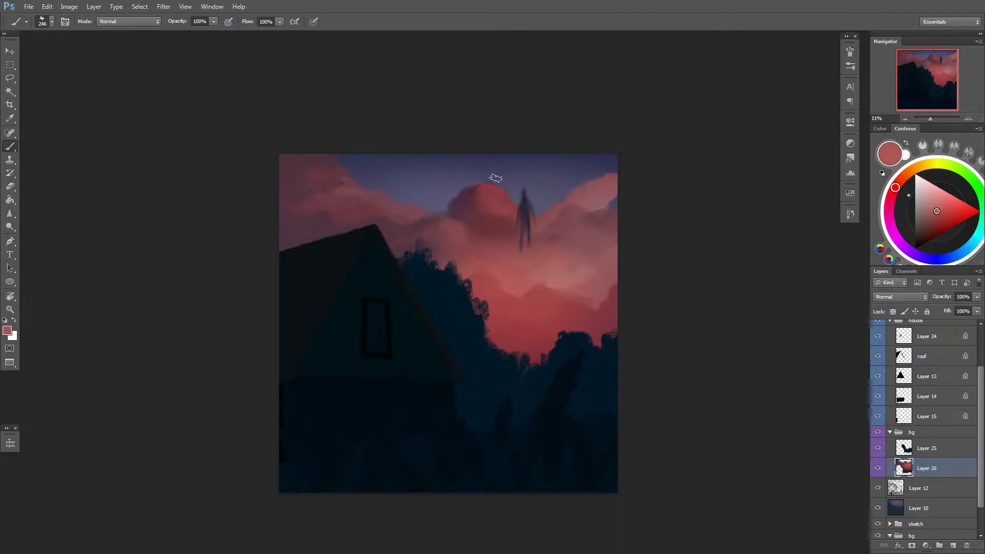
# Step: Drag the ghostly figure down so it floats just above the trees
pyautogui.keyDown('alt'); pyautogui.click(507, 206); pyautogui.keyUp('alt')
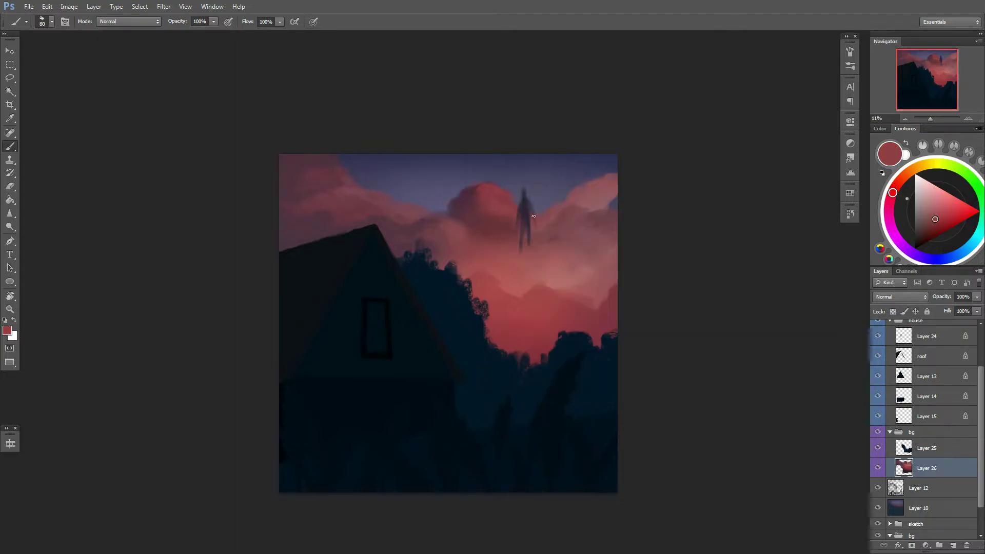
pyautogui.moveTo(547, 269)
pyautogui.mouseDown()
pyautogui.moveTo(562, 269)
pyautogui.moveTo(559, 339)
pyautogui.mouseUp()
pyautogui.click(878, 455)
pyautogui.scroll(5, 881, 458)
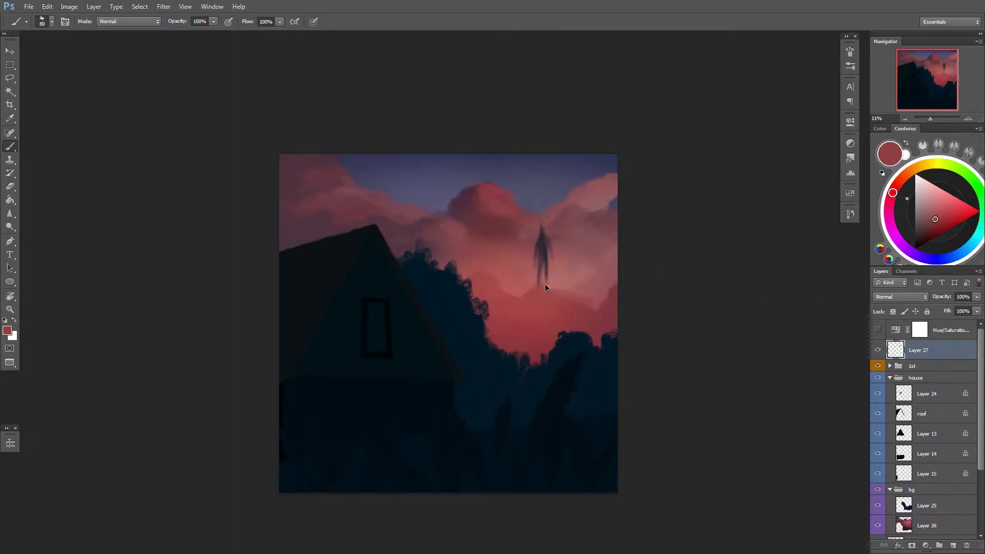
# Step: Select cloud Layer 26, sample a pinkish red, and reduce the brush size
pyautogui.click(911, 526)
pyautogui.scroll(-2, 559, 256)
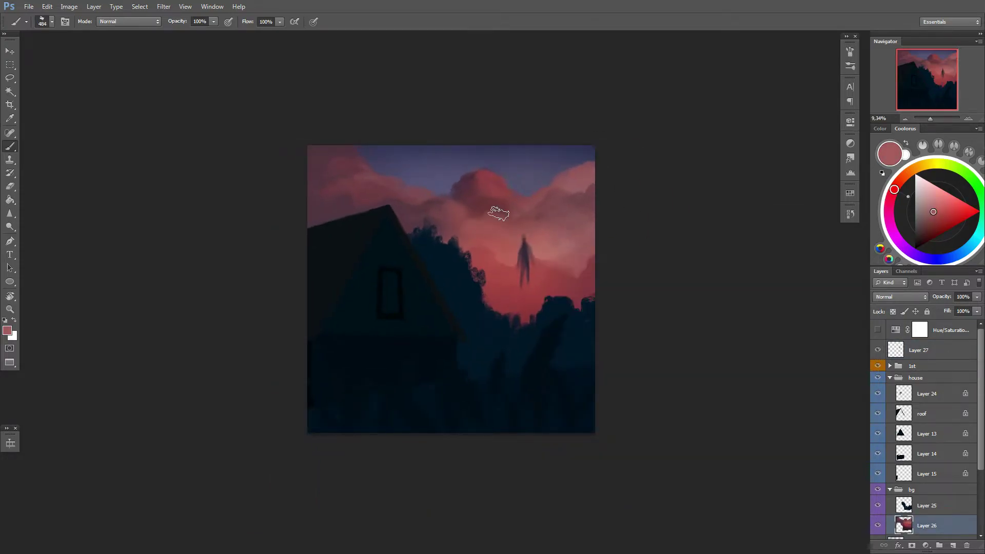
pyautogui.keyDown('alt'); pyautogui.click(483, 207); pyautogui.keyUp('alt')
pyautogui.rightClick(533, 236)
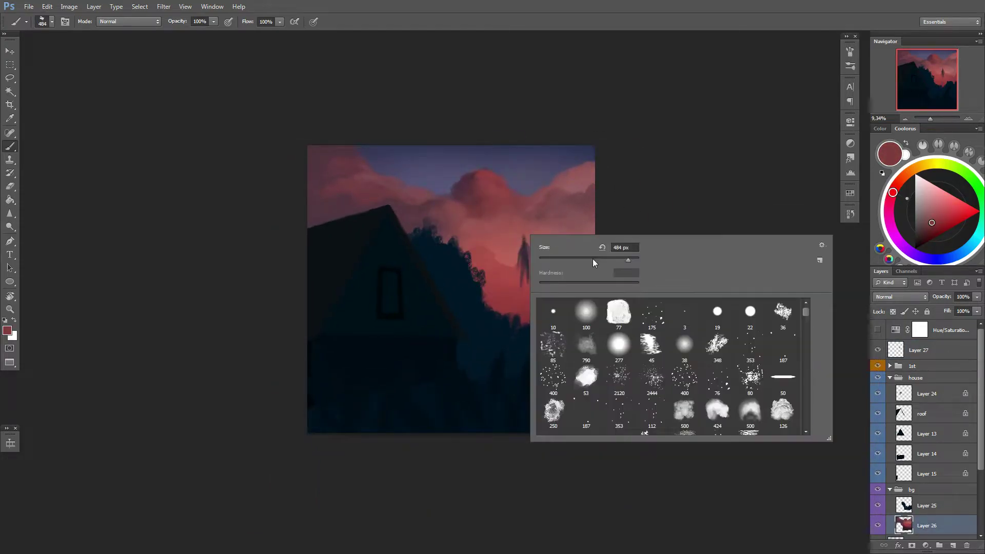
pyautogui.press('Return')
pyautogui.rightClick(503, 180)
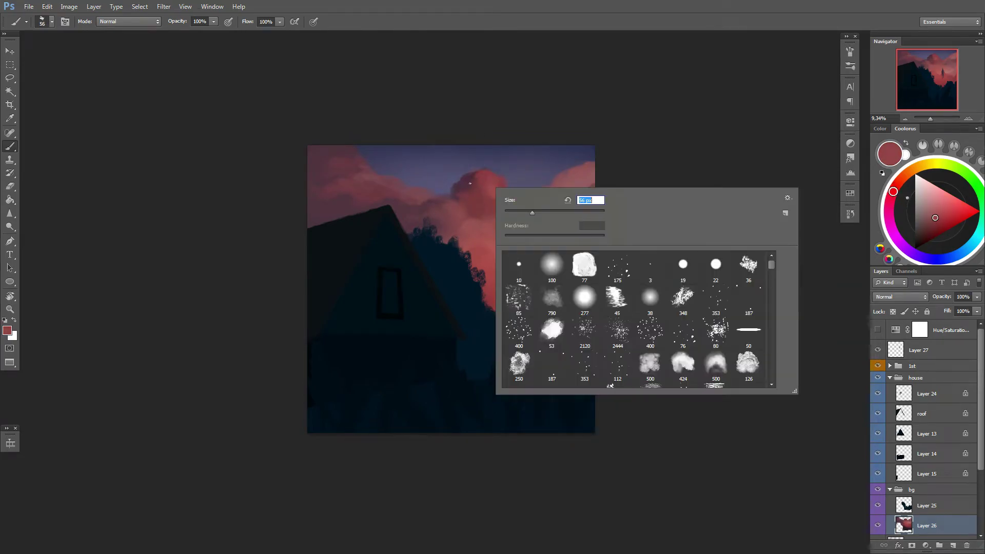
pyautogui.press('Return')
# Step: Sample dark purple and cloud pinks, then enlarge the brush to about 215 px
pyautogui.keyDown('alt'); pyautogui.click(468, 174); pyautogui.keyUp('alt')
pyautogui.rightClick(513, 180)
pyautogui.press('Return')
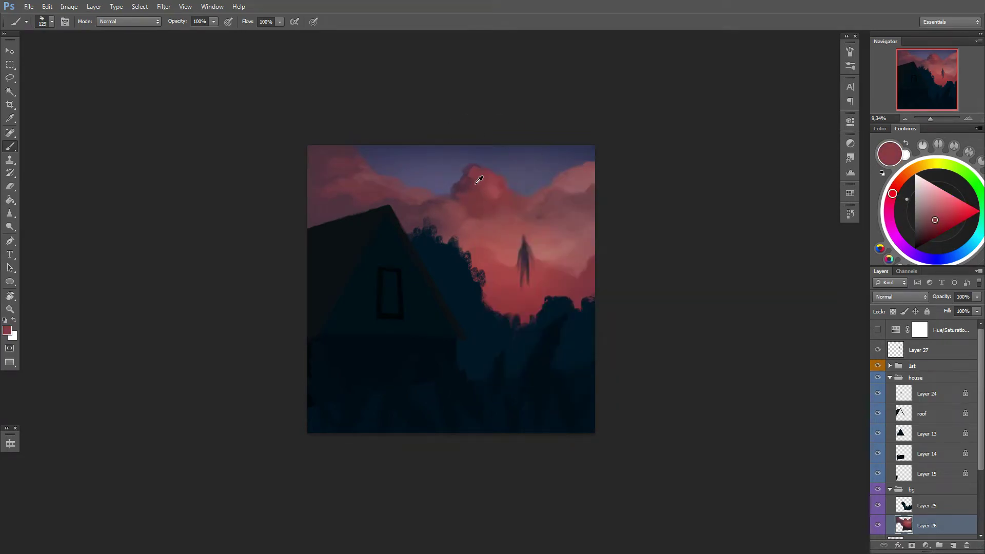
pyautogui.keyDown('alt'); pyautogui.click(473, 182); pyautogui.keyUp('alt')
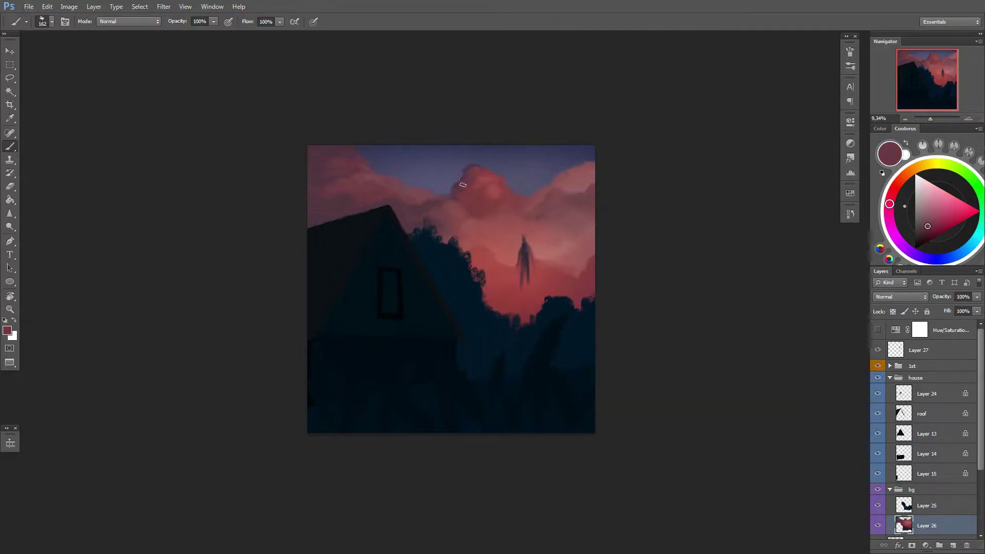
pyautogui.keyDown('alt'); pyautogui.click(463, 185); pyautogui.keyUp('alt')
pyautogui.rightClick(528, 176)
pyautogui.moveTo(598, 201); pyautogui.dragTo(612, 202)
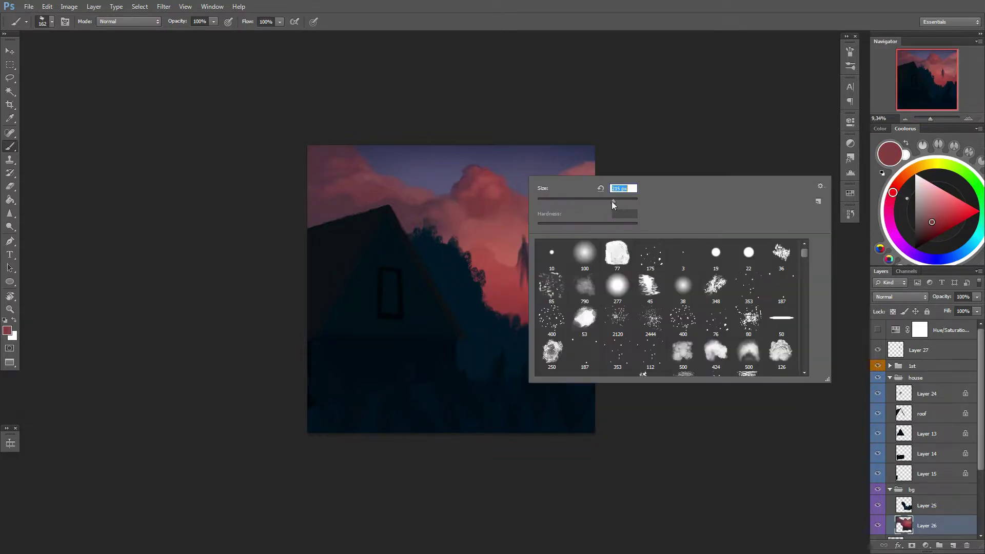
pyautogui.press('Return')
# Step: Sample a lighter pink and a darker red, then dab red paint into the sky
pyautogui.keyDown('alt'); pyautogui.click(490, 176); pyautogui.keyUp('alt')
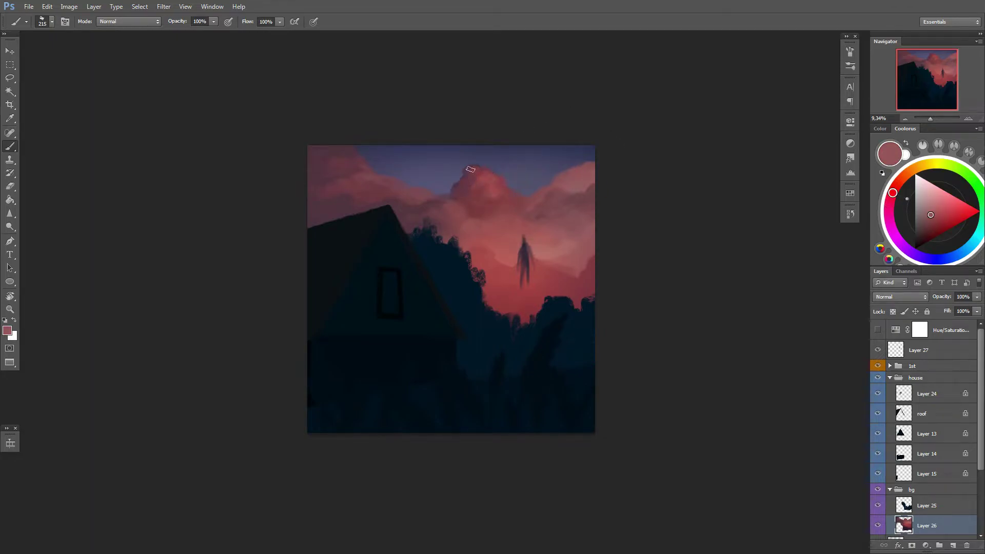
pyautogui.keyDown('alt'); pyautogui.click(470, 170); pyautogui.keyUp('alt')
pyautogui.press('e')
pyautogui.press('b')
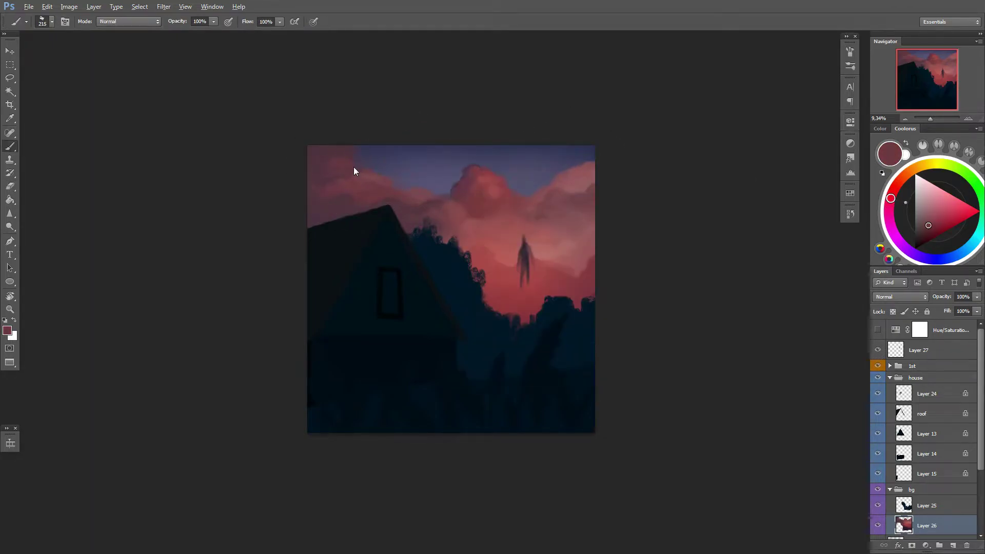
pyautogui.click(446, 183)
# Step: Sample a sky colour, toggle between eraser and brush, and adjust the brush size
pyautogui.keyDown('alt'); pyautogui.click(447, 191); pyautogui.keyUp('alt')
pyautogui.rightClick(471, 191)
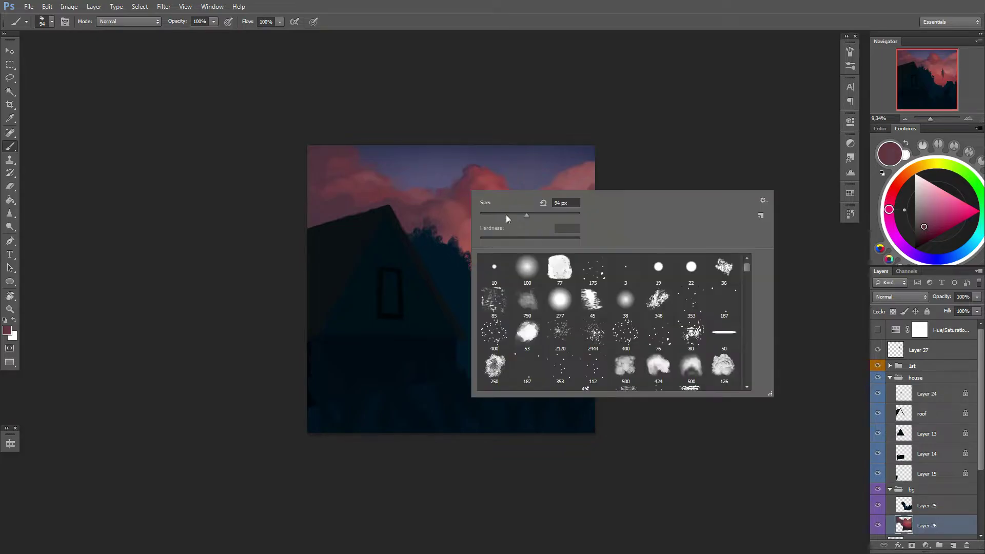
pyautogui.press('e')
pyautogui.press('b')
pyautogui.keyDown('alt'); pyautogui.click(451, 193); pyautogui.keyUp('alt')
pyautogui.rightClick(464, 175)
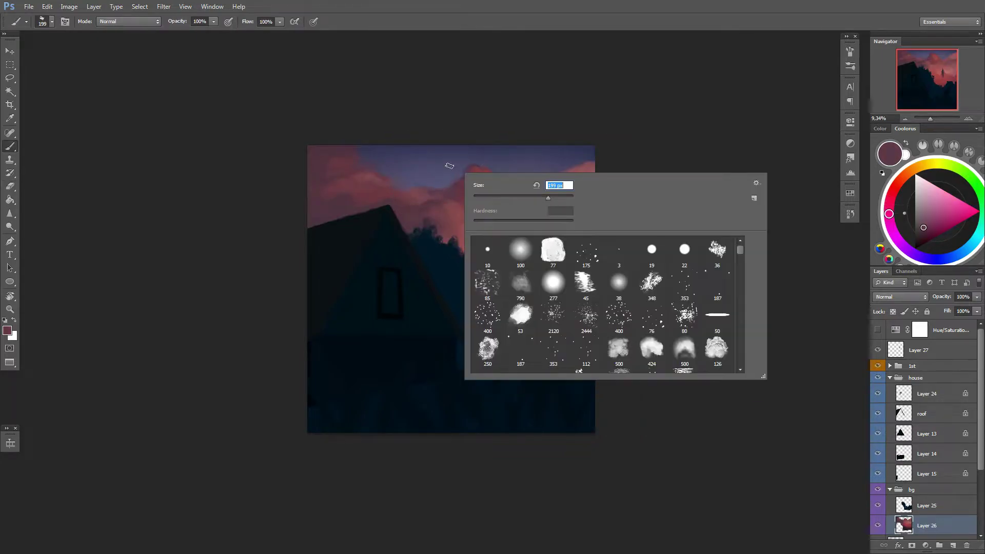
# Step: Sample several red and pink cloud tones and shrink the brush to about 139 px
pyautogui.keyDown('alt'); pyautogui.click(329, 202); pyautogui.keyUp('alt')
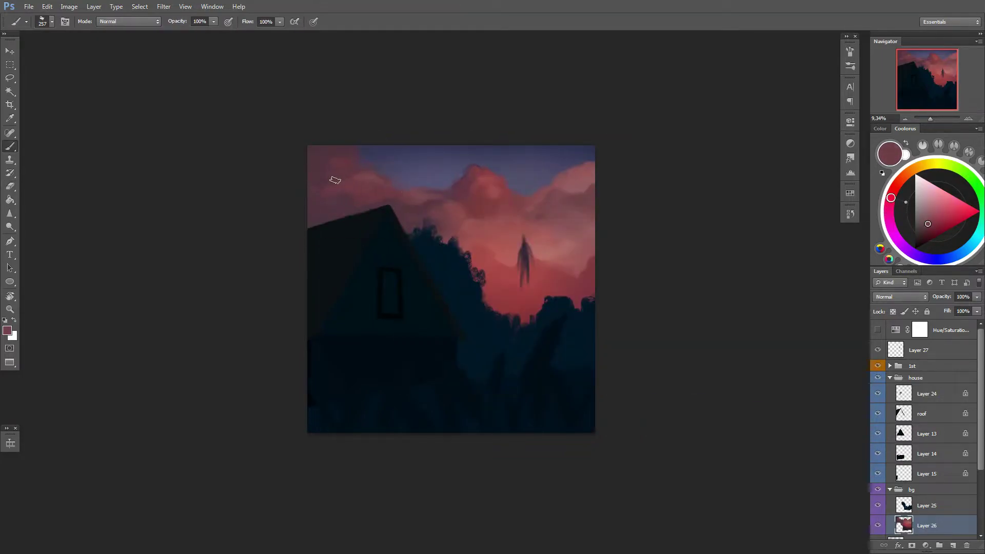
pyautogui.keyDown('alt'); pyautogui.click(334, 180); pyautogui.keyUp('alt')
pyautogui.keyDown('alt'); pyautogui.click(429, 194); pyautogui.keyUp('alt')
pyautogui.keyDown('alt'); pyautogui.click(516, 222); pyautogui.keyUp('alt')
pyautogui.rightClick(528, 215)
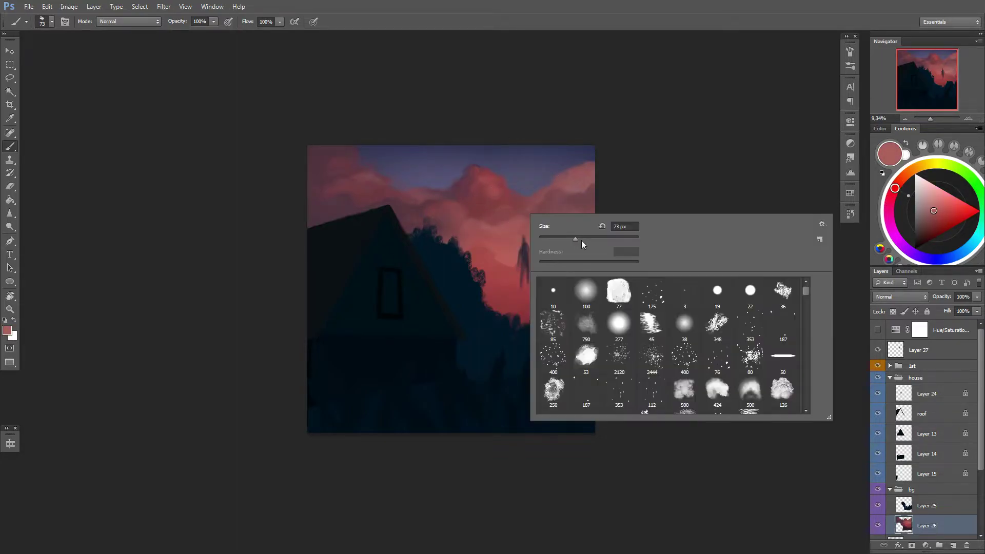
pyautogui.click(492, 219)
# Step: Enlarge the brush to about 236 px and sample the central cloud top colour
pyautogui.rightClick(546, 208)
pyautogui.moveTo(590, 220); pyautogui.dragTo(616, 220)
pyautogui.keyDown('alt'); pyautogui.click(484, 176); pyautogui.keyUp('alt')
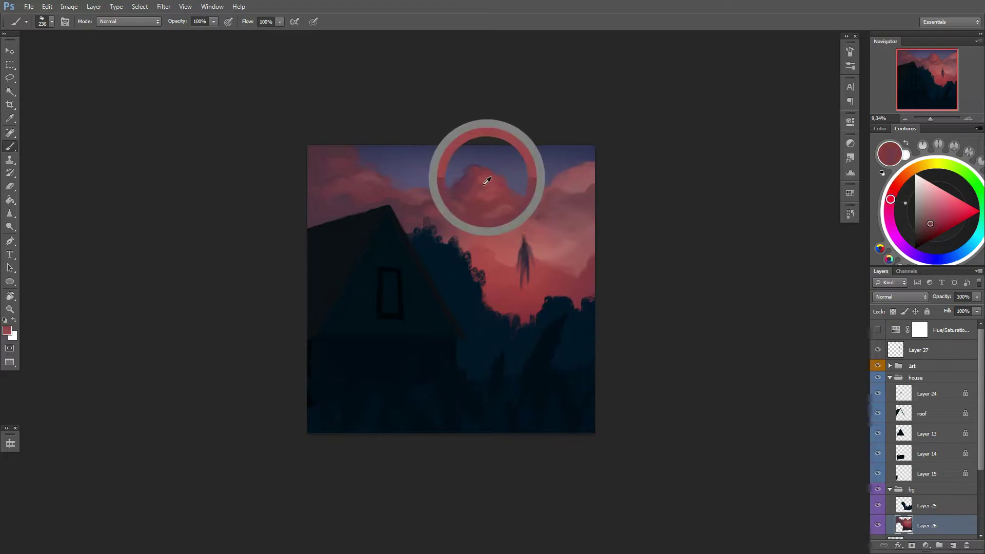
pyautogui.scroll(3, 528, 187)
# Step: Sample cloud, magenta and bright red tones, and shrink the brush to about 67 px
pyautogui.rightClick(470, 208)
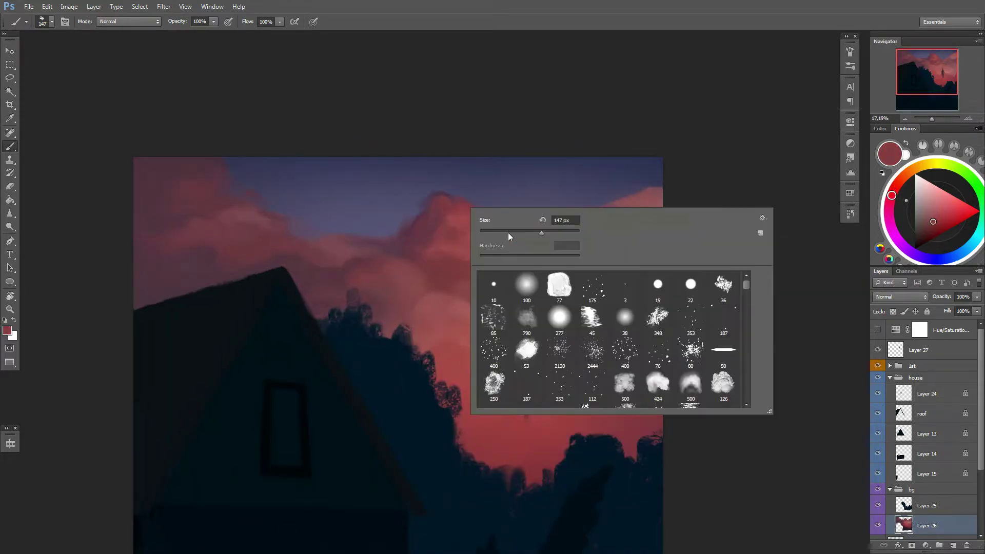
pyautogui.moveTo(508, 232); pyautogui.dragTo(495, 233)
pyautogui.keyDown('alt'); pyautogui.click(486, 248); pyautogui.keyUp('alt')
pyautogui.keyDown('alt'); pyautogui.click(457, 202); pyautogui.keyUp('alt')
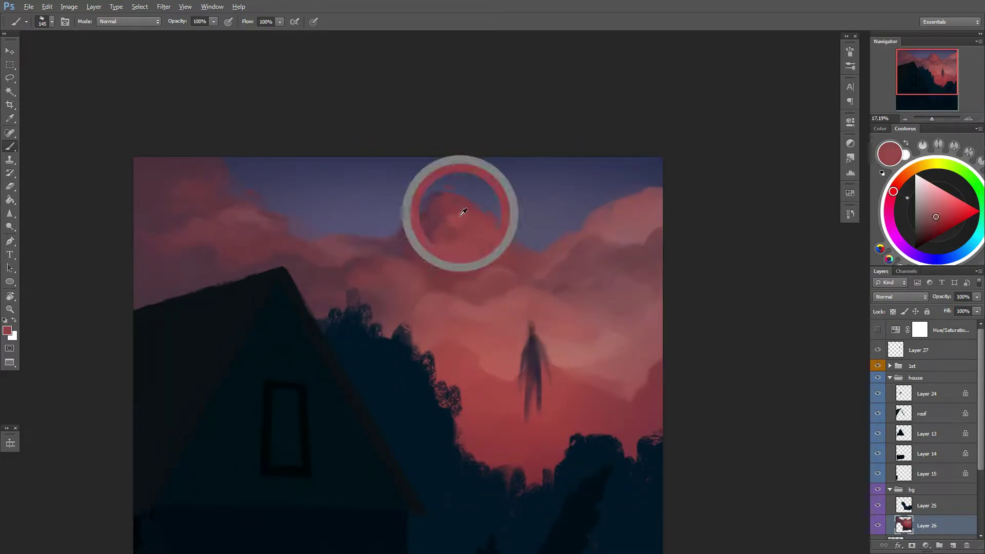
pyautogui.rightClick(486, 210)
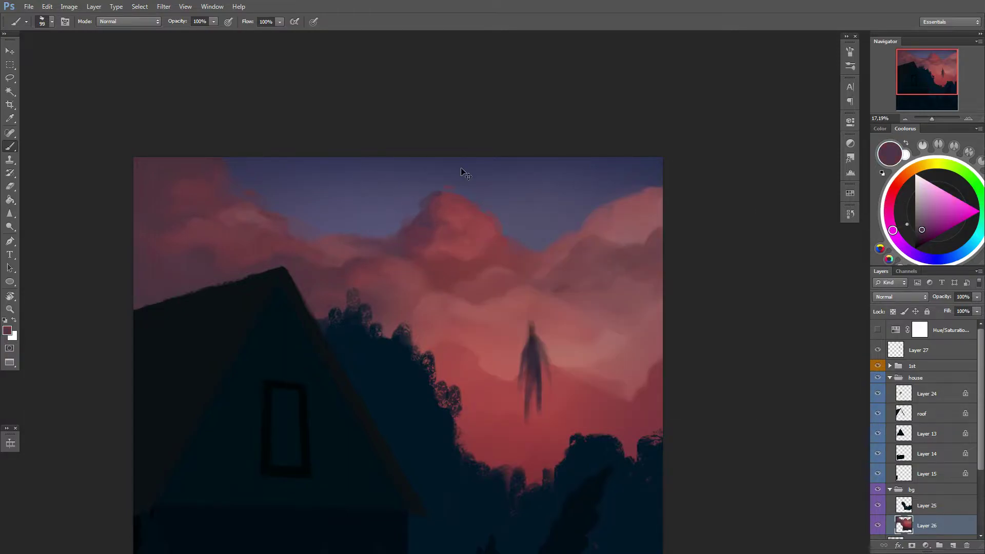
pyautogui.rightClick(473, 202)
pyautogui.keyDown('alt'); pyautogui.click(446, 215); pyautogui.keyUp('alt')
pyautogui.moveTo(535, 229)
pyautogui.mouseDown()
pyautogui.moveTo(518, 229)
pyautogui.moveTo(542, 237)
pyautogui.mouseUp()
# Step: Sample lighter and darker reds from the central cloud and adjust the brush size
pyautogui.rightClick(445, 216)
pyautogui.keyDown('alt'); pyautogui.click(451, 216); pyautogui.keyUp('alt')
pyautogui.rightClick(482, 227)
pyautogui.keyDown('alt'); pyautogui.click(447, 221); pyautogui.keyUp('alt')
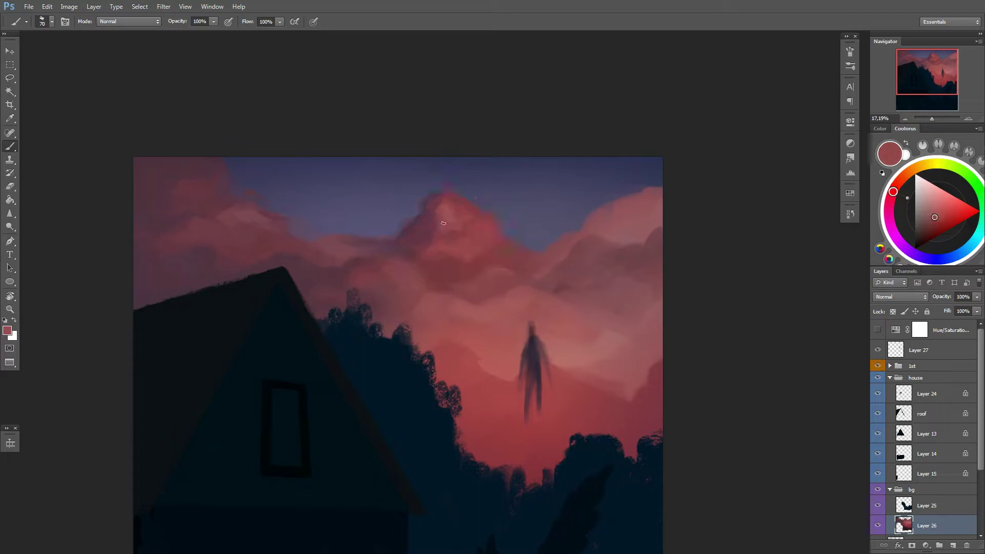
pyautogui.keyDown('alt'); pyautogui.click(425, 233); pyautogui.keyUp('alt')
pyautogui.rightClick(500, 217)
pyautogui.keyDown('alt'); pyautogui.click(468, 168); pyautogui.keyUp('alt')
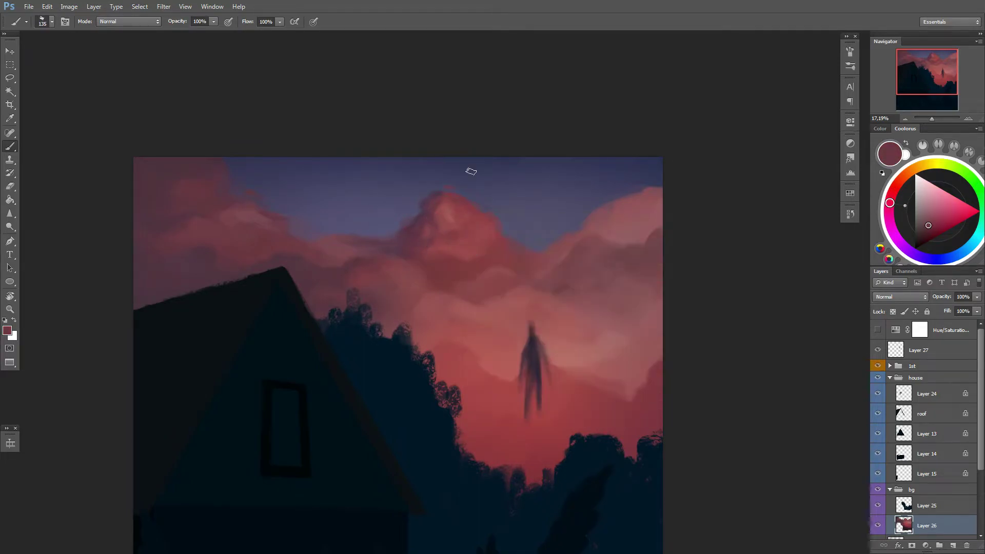
# Step: Enlarge the brush to about 168 px and sample a cloud colour
pyautogui.rightClick(528, 238)
pyautogui.moveTo(527, 237); pyautogui.dragTo(537, 238)
pyautogui.rightClick(466, 233)
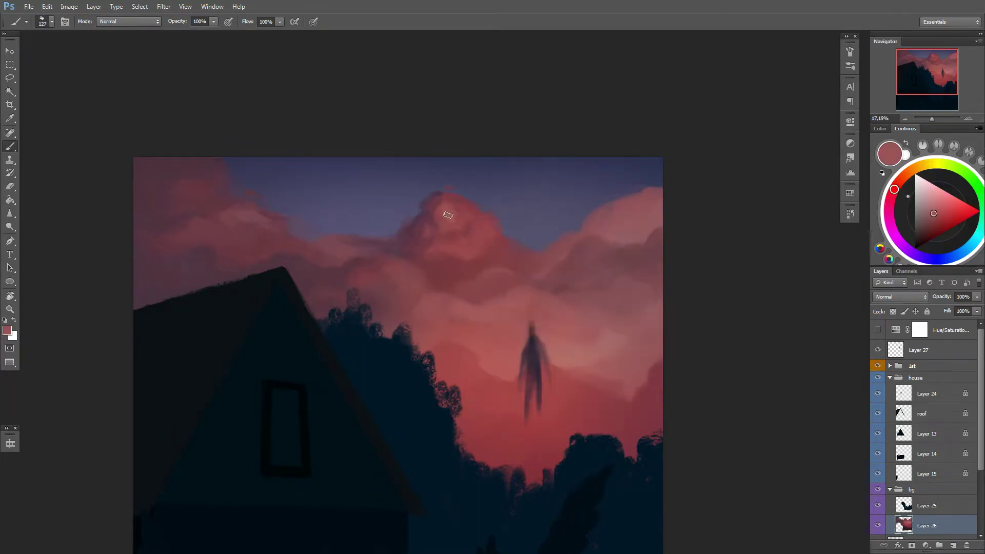
pyautogui.keyDown('alt'); pyautogui.click(442, 226); pyautogui.keyUp('alt')
pyautogui.rightClick(550, 254)
pyautogui.keyDown('alt'); pyautogui.click(419, 232); pyautogui.keyUp('alt')
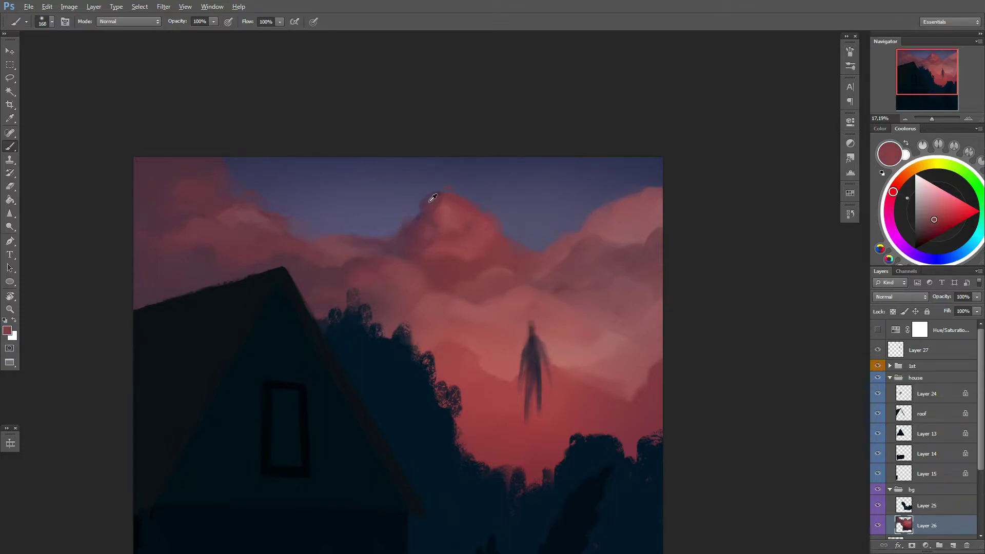
# Step: With a lighter red at 127 px, paint light highlight strokes onto the central cloud
pyautogui.keyDown('alt'); pyautogui.click(465, 212); pyautogui.keyUp('alt')
pyautogui.rightClick(478, 246)
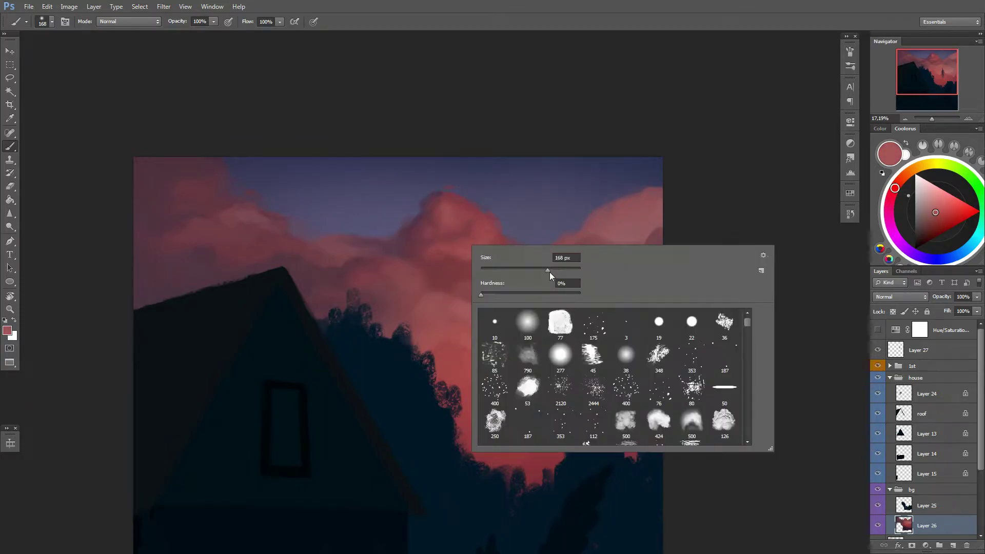
pyautogui.moveTo(549, 271)
pyautogui.mouseDown()
pyautogui.moveTo(482, 230)
pyautogui.moveTo(458, 274)
pyautogui.moveTo(431, 293)
pyautogui.mouseUp()
pyautogui.keyDown('alt'); pyautogui.click(455, 281); pyautogui.keyUp('alt')
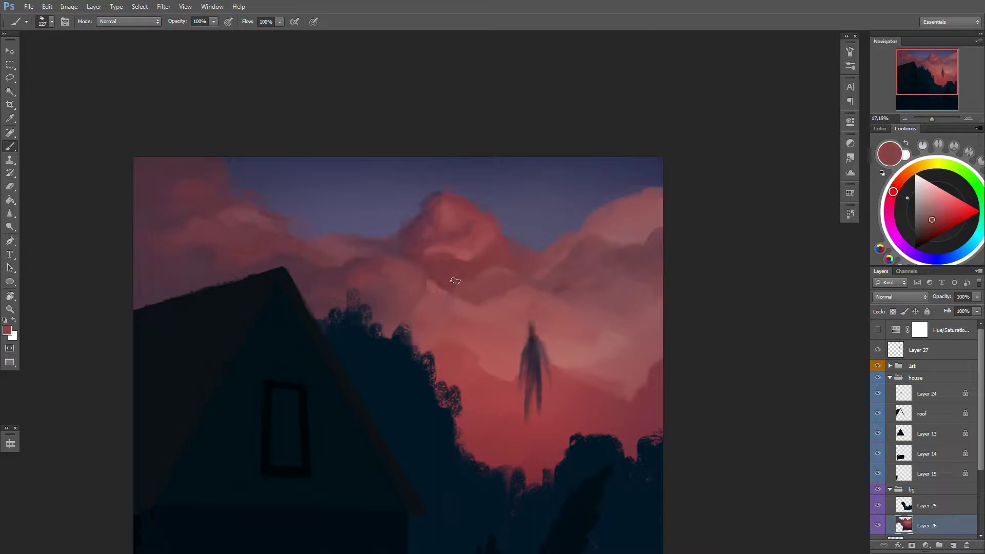
# Step: Enlarge the brush to about 189 px and sample dark purple and muted red colours
pyautogui.keyDown('alt'); pyautogui.click(465, 263); pyautogui.keyUp('alt')
pyautogui.keyDown('alt'); pyautogui.click(510, 257); pyautogui.keyUp('alt')
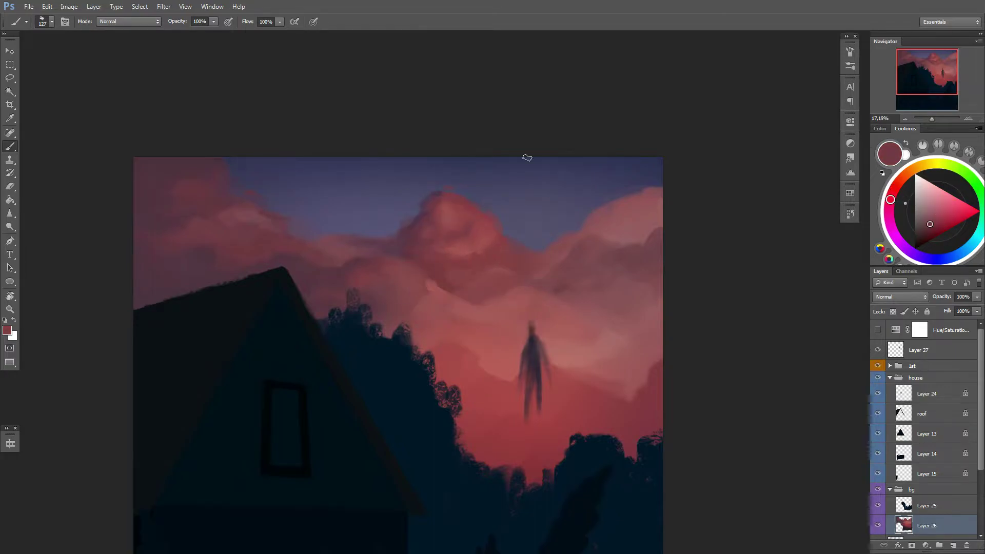
pyautogui.rightClick(505, 239)
pyautogui.moveTo(582, 266); pyautogui.dragTo(591, 265)
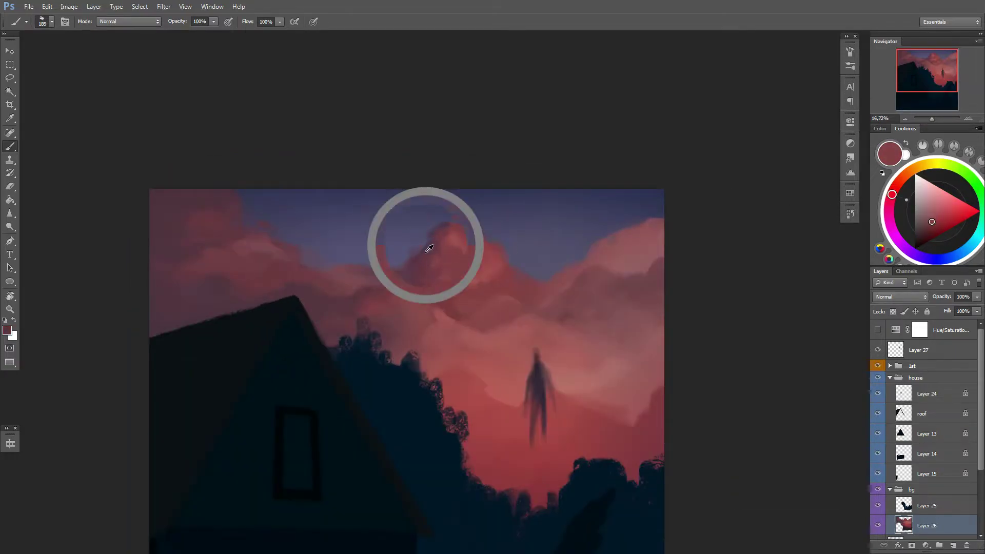
pyautogui.keyDown('alt'); pyautogui.click(431, 264); pyautogui.keyUp('alt')
pyautogui.keyDown('alt'); pyautogui.click(580, 293); pyautogui.keyUp('alt')
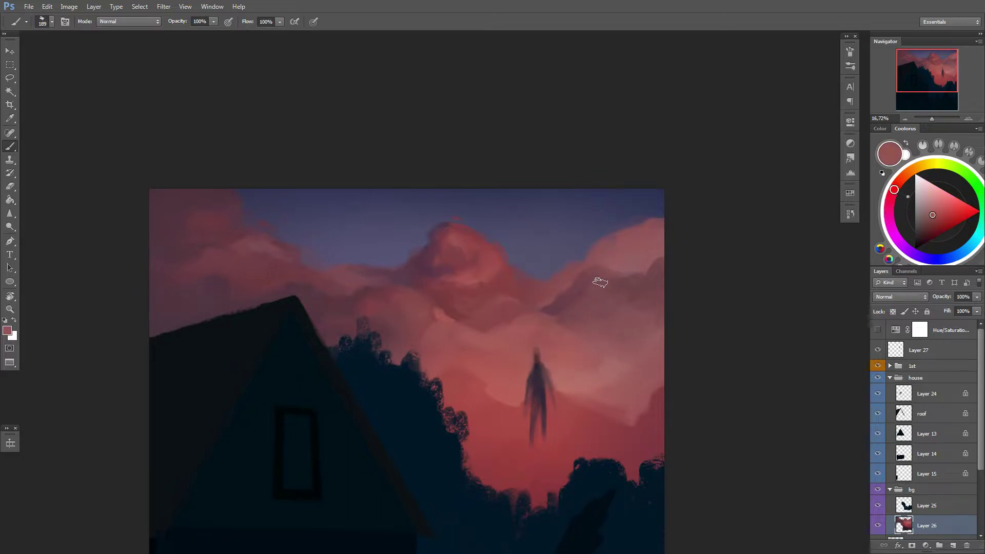
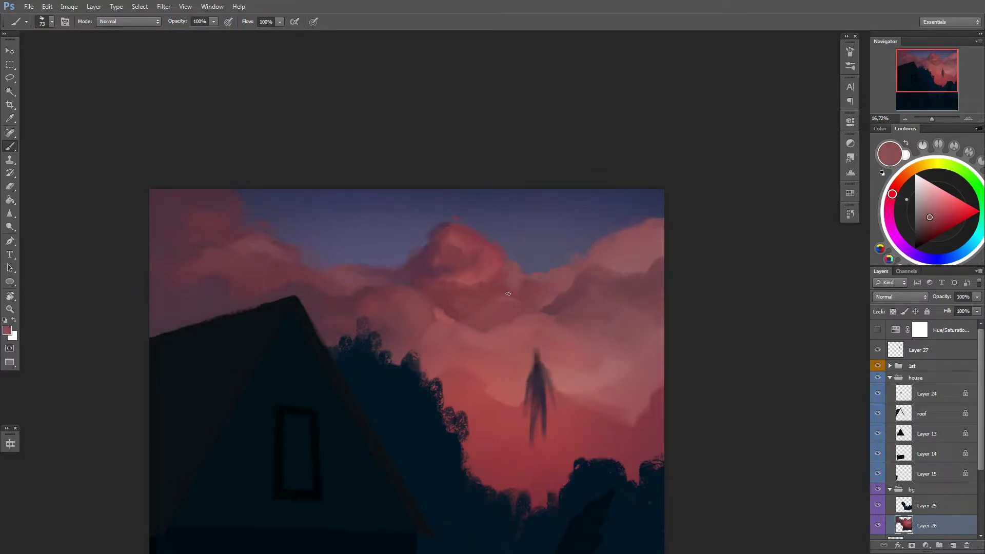
# Step: Paint soft strokes across the clouds and blend red tones into the cloud edge
pyautogui.moveTo(508, 293); pyautogui.dragTo(512, 273)
pyautogui.keyDown('alt'); pyautogui.click(513, 274); pyautogui.keyUp('alt')
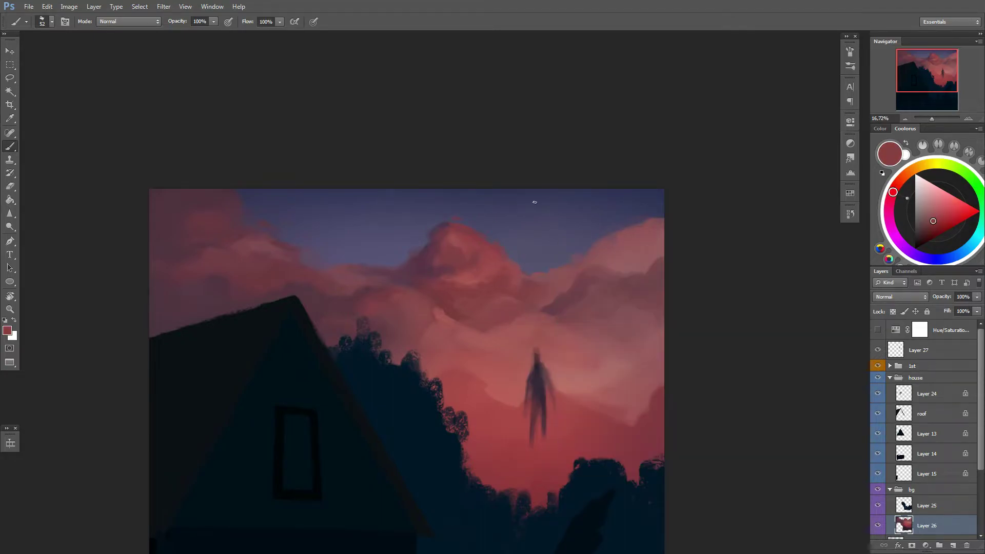
pyautogui.moveTo(534, 202); pyautogui.dragTo(457, 252)
pyautogui.keyDown('alt'); pyautogui.click(457, 251); pyautogui.keyUp('alt')
pyautogui.keyDown('alt'); pyautogui.click(452, 249); pyautogui.keyUp('alt')
pyautogui.keyDown('alt'); pyautogui.scroll(-1, 458, 308); pyautogui.keyUp('alt')
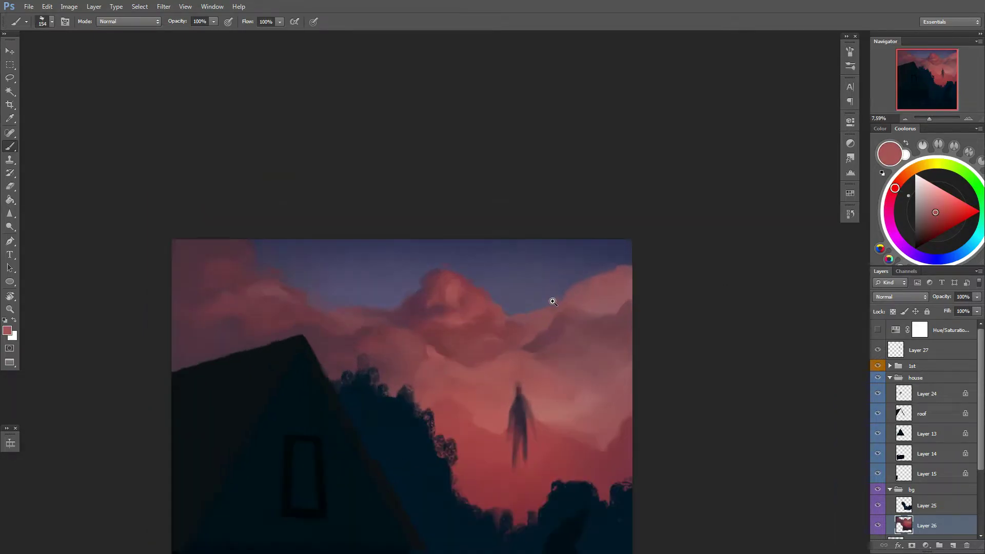
# Step: Enlarge the brush and sample darker reds, lighter reds and a dark purple from the clouds
pyautogui.moveTo(457, 328); pyautogui.dragTo(423, 297)
pyautogui.keyDown('alt'); pyautogui.click(418, 302); pyautogui.keyUp('alt')
pyautogui.keyDown('alt'); pyautogui.click(460, 303); pyautogui.keyUp('alt')
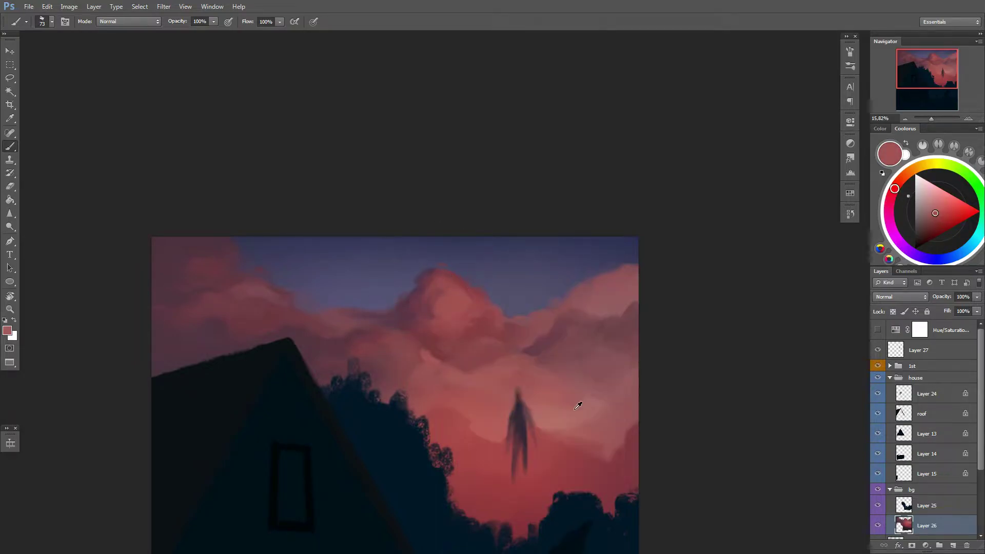
pyautogui.keyDown('alt'); pyautogui.click(443, 304); pyautogui.keyUp('alt')
pyautogui.rightClick(450, 313)
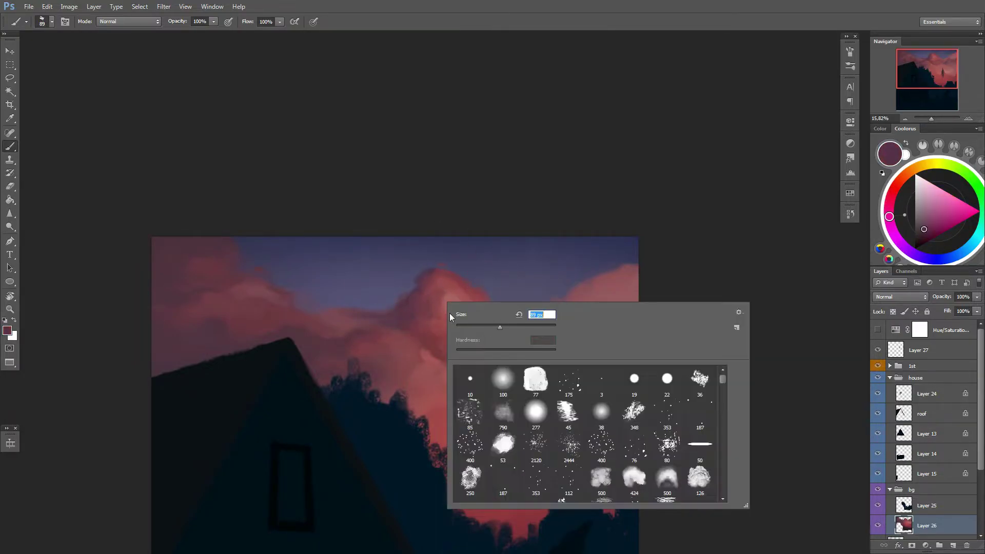
pyautogui.press('Return')
pyautogui.keyDown('alt'); pyautogui.click(464, 294); pyautogui.keyUp('alt')
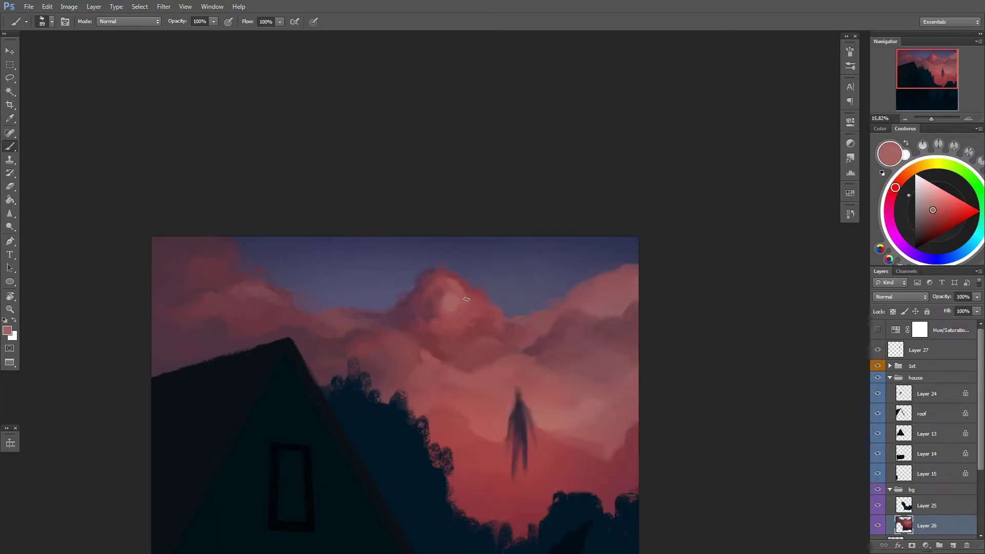
# Step: Return to the Brush tool and dab dark maroon into the cloud
pyautogui.scroll(-2, 466, 298)
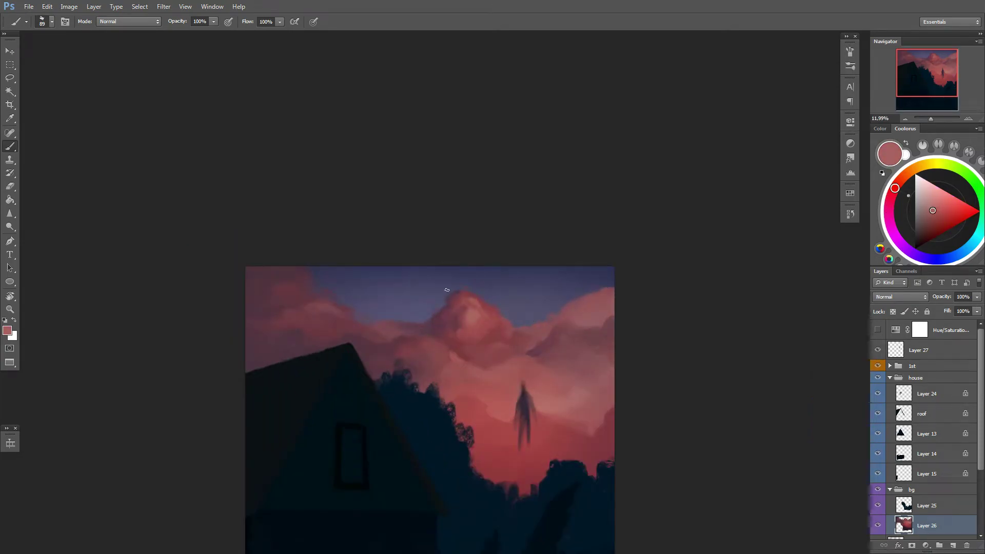
pyautogui.scroll(-1, 447, 290)
pyautogui.rightClick(535, 326)
pyautogui.press('Escape')
pyautogui.press('e')
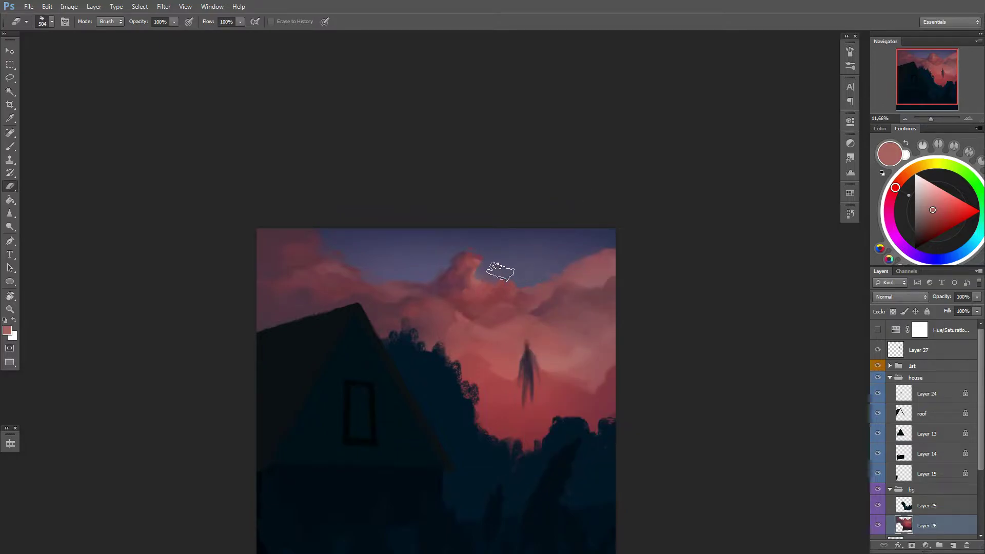
pyautogui.press('b')
pyautogui.keyDown('alt'); pyautogui.click(462, 277); pyautogui.keyUp('alt')
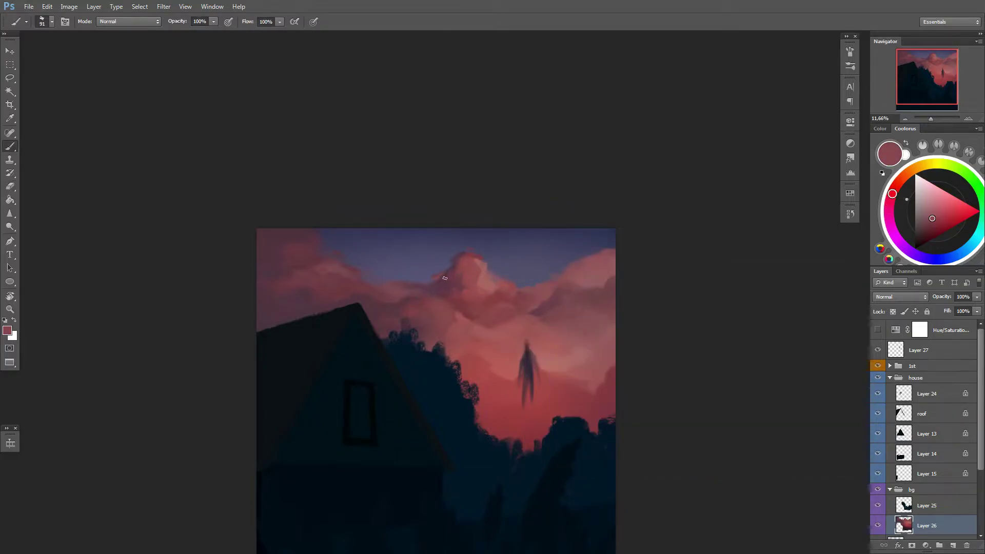
# Step: Sample a light pink and a darker cloud colour, then reframe the view
pyautogui.keyDown('alt'); pyautogui.click(513, 265); pyautogui.keyUp('alt')
pyautogui.rightClick(527, 283)
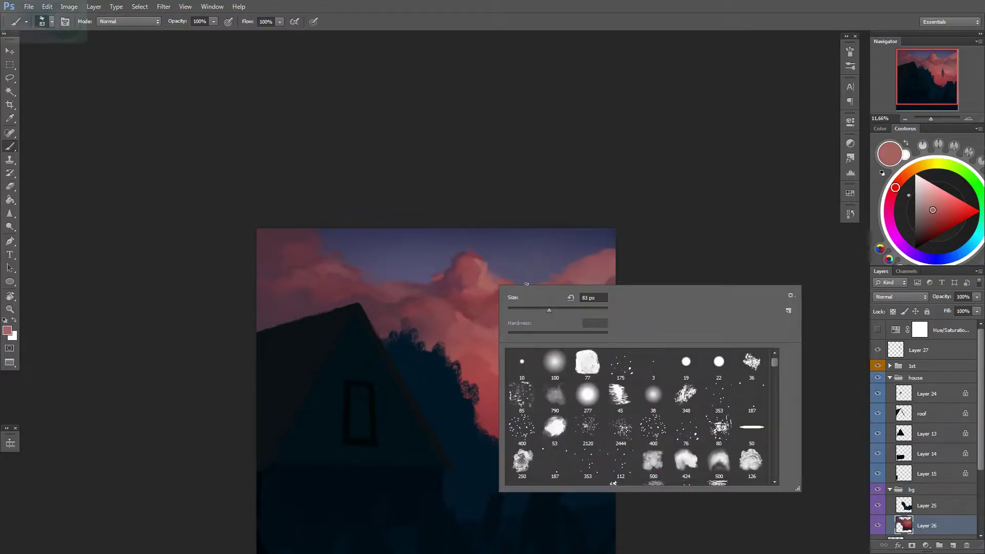
pyautogui.press('Escape')
pyautogui.rightClick(526, 282)
pyautogui.press('Escape')
pyautogui.keyDown('alt'); pyautogui.click(540, 306); pyautogui.keyUp('alt')
pyautogui.moveTo(556, 366)
pyautogui.mouseDown()
pyautogui.moveTo(541, 306)
pyautogui.moveTo(536, 335)
pyautogui.mouseUp()
# Step: Sample darker, lighter and more saturated reds from the clouds, then shrink the brush
pyautogui.keyDown('alt'); pyautogui.click(458, 250); pyautogui.keyUp('alt')
pyautogui.keyDown('alt'); pyautogui.click(438, 284); pyautogui.keyUp('alt')
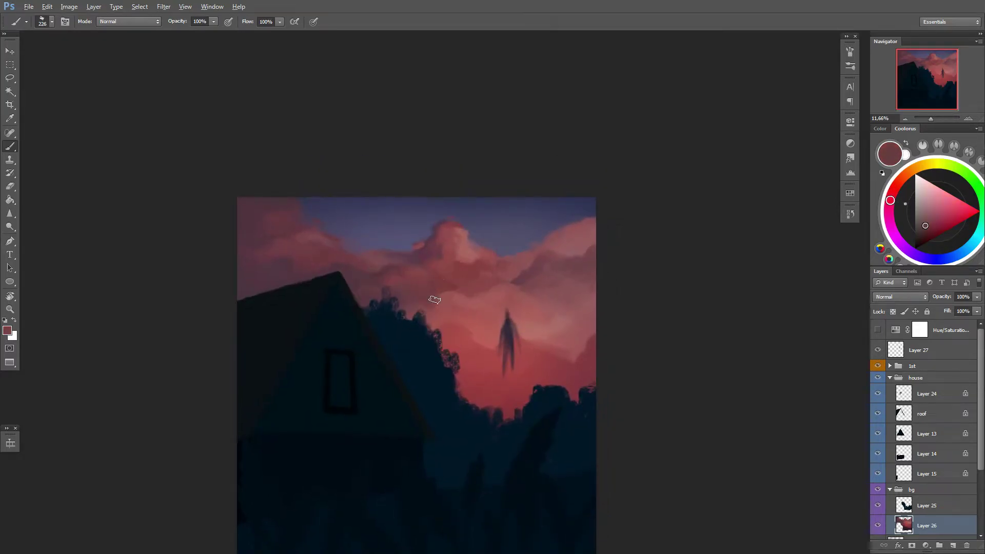
pyautogui.keyDown('alt'); pyautogui.click(460, 225); pyautogui.keyUp('alt')
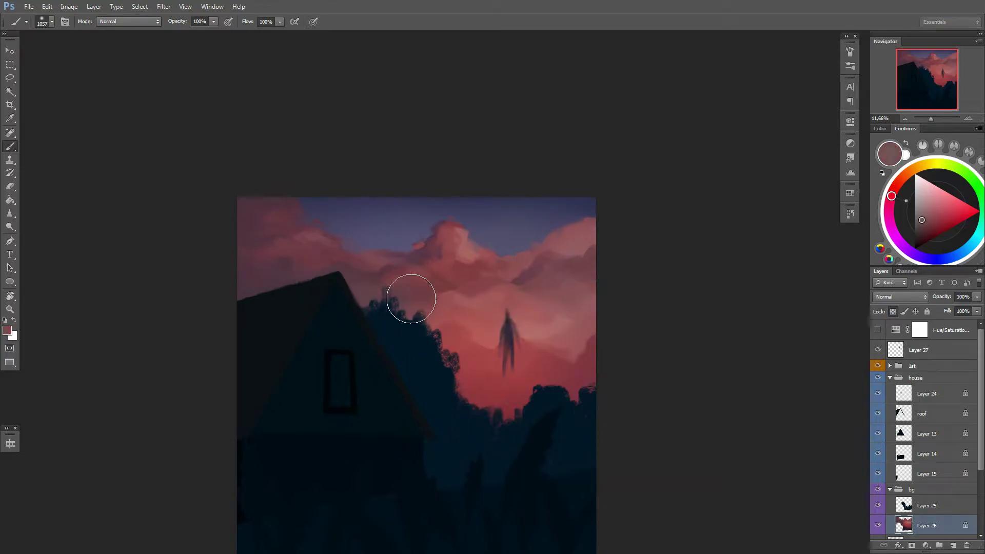
pyautogui.keyDown('alt'); pyautogui.click(559, 334); pyautogui.keyUp('alt')
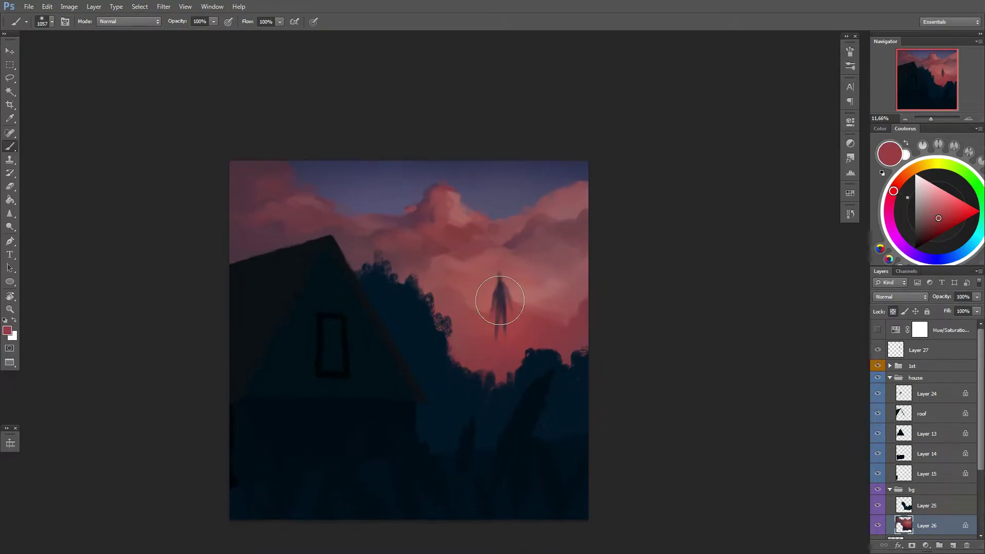
pyautogui.press('[')
pyautogui.press('[')
pyautogui.press('[')
# Step: Choose a soft round brush preset and enlarge its size
pyautogui.rightClick(620, 261)
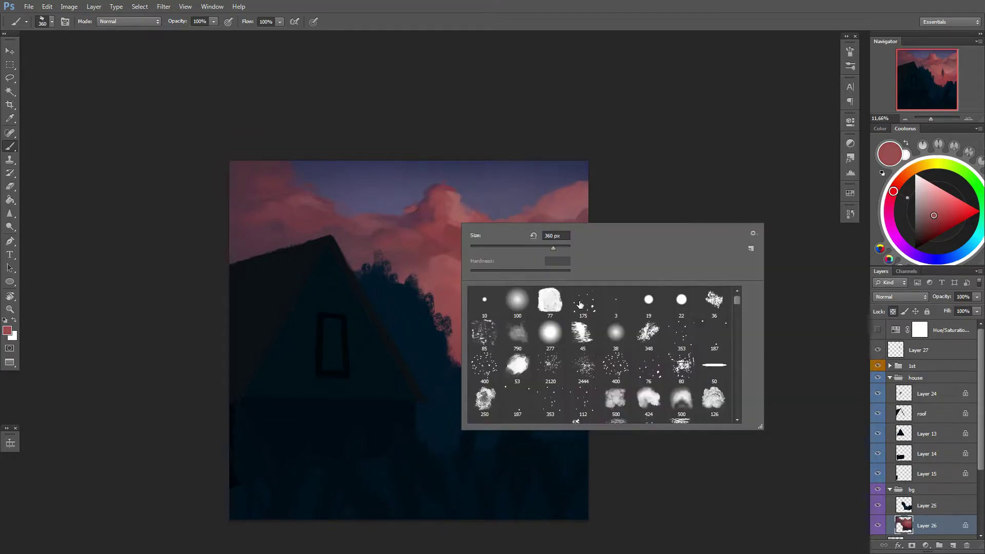
pyautogui.keyDown('alt'); pyautogui.click(439, 225); pyautogui.keyUp('alt')
pyautogui.scroll(3, 440, 224)
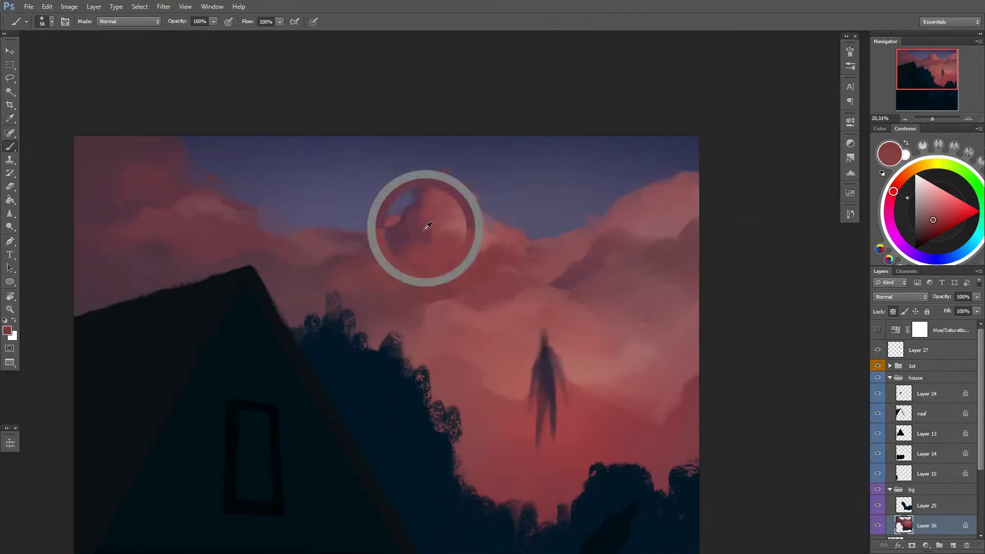
pyautogui.scroll(-3, 422, 241)
pyautogui.scroll(-2, 439, 267)
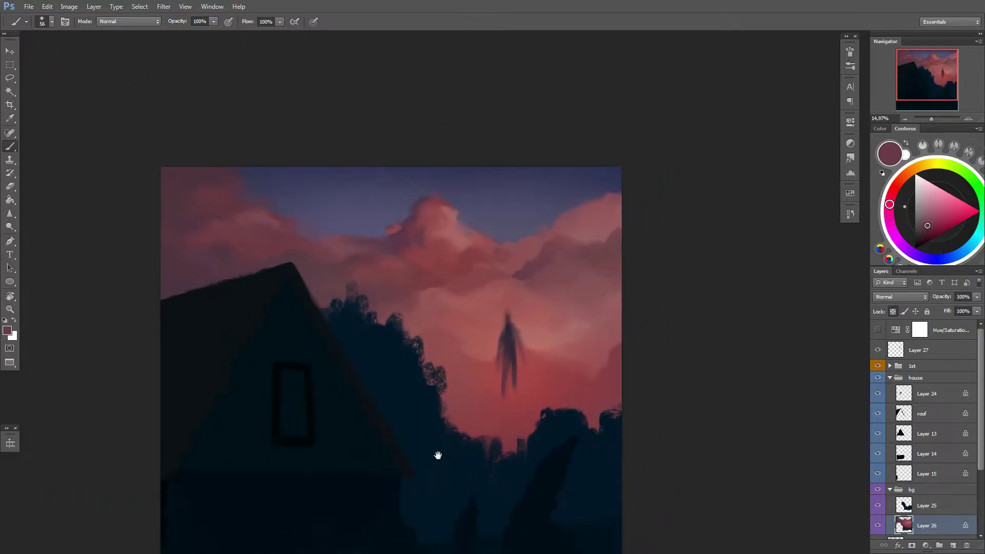
pyautogui.rightClick(517, 238)
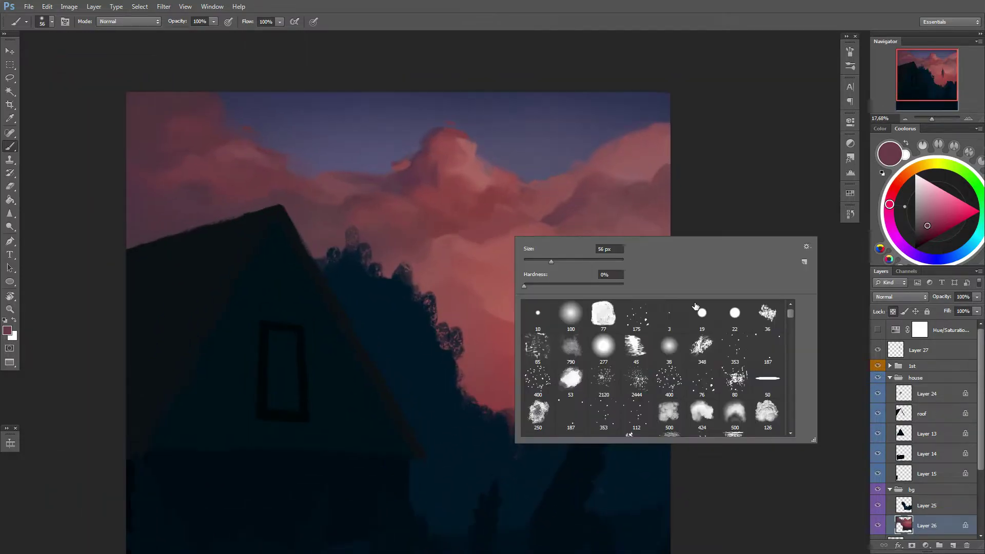
pyautogui.moveTo(467, 238); pyautogui.dragTo(491, 241)
pyautogui.press('Return')
# Step: Fine-tune the brush size, then zoom out to see the whole painting
pyautogui.scroll(1, 461, 210)
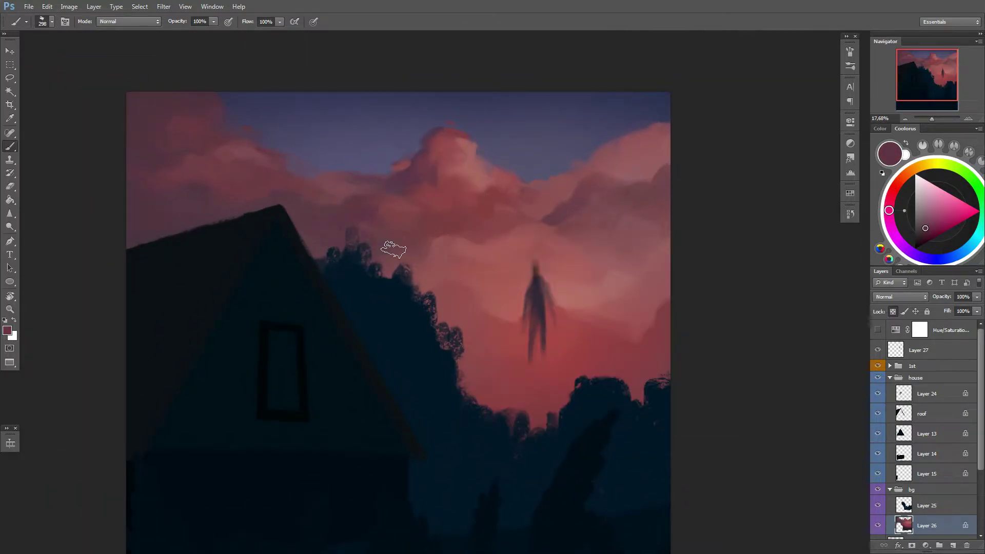
pyautogui.rightClick(141, 181)
pyautogui.moveTo(257, 189); pyautogui.dragTo(233, 190)
pyautogui.press('Return')
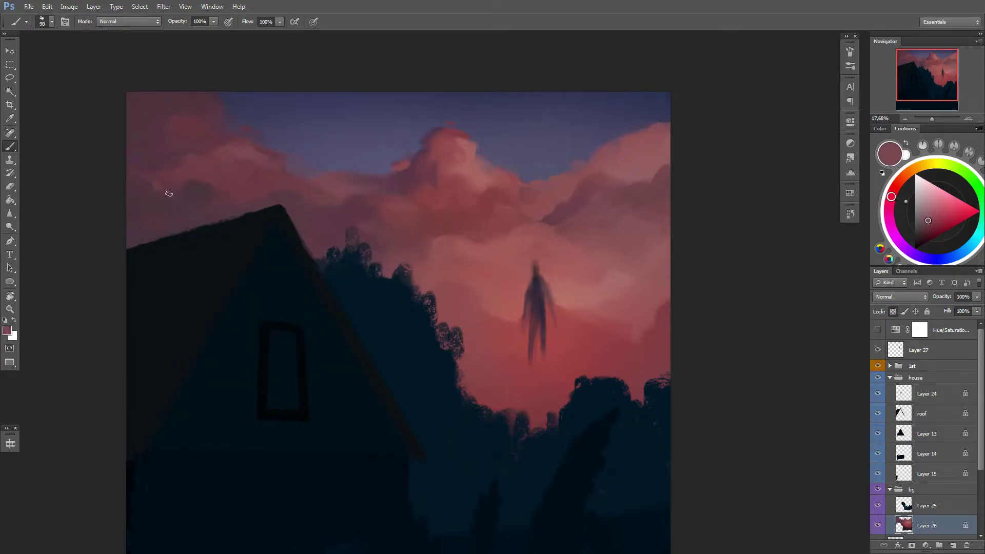
pyautogui.press(']')
pyautogui.press(']')
pyautogui.press(']')
pyautogui.press('[')
pyautogui.press('[')
pyautogui.press('[')
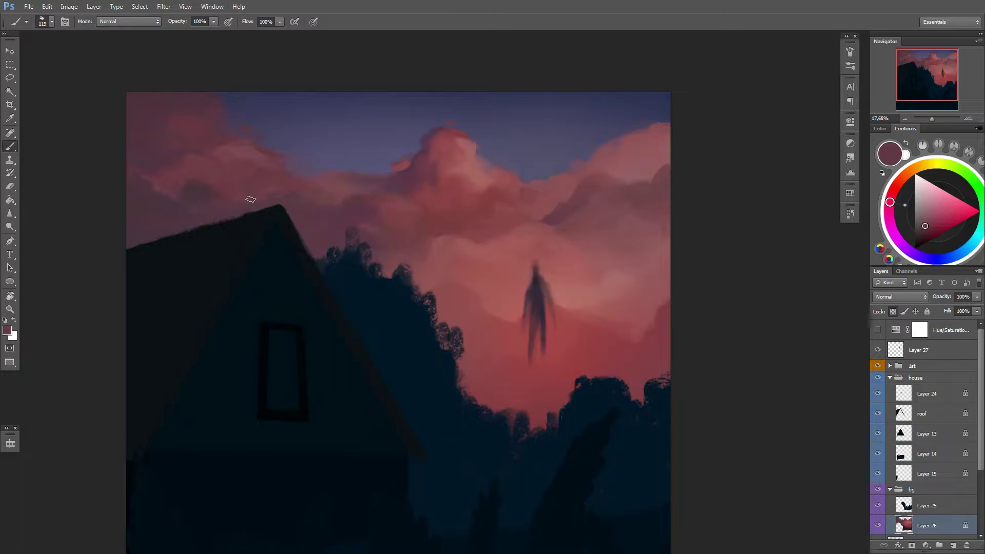
pyautogui.hotkey('ctrl', '-')
# Step: Enlarge the brush and repaint the cloud at the right edge with sampled reds
pyautogui.keyDown('alt'); pyautogui.click(439, 159); pyautogui.keyUp('alt')
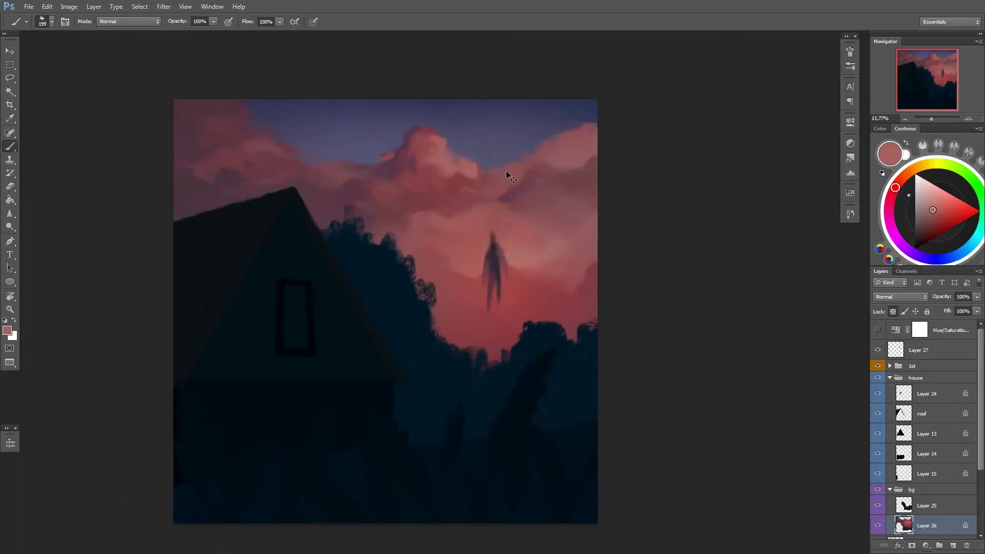
pyautogui.press(']')
pyautogui.press(']')
pyautogui.press(']')
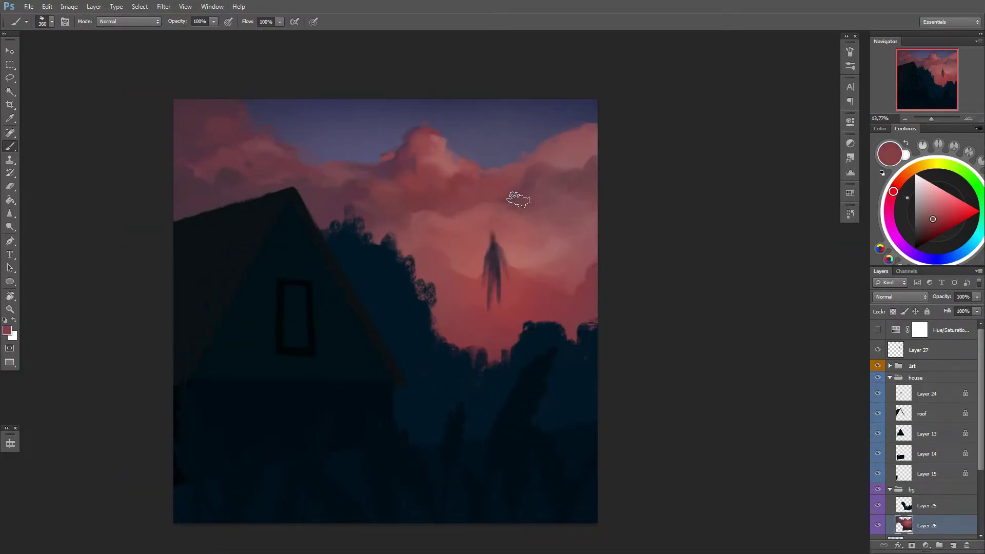
pyautogui.keyDown('alt'); pyautogui.click(520, 235); pyautogui.keyUp('alt')
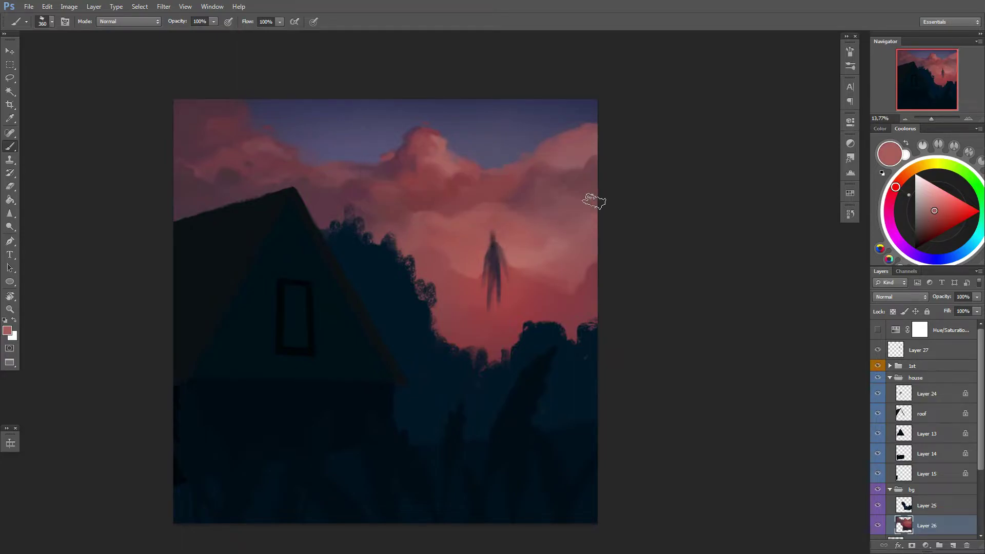
pyautogui.keyDown('alt'); pyautogui.click(594, 202); pyautogui.keyUp('alt')
pyautogui.moveTo(495, 189); pyautogui.dragTo(447, 185)
pyautogui.keyDown('alt'); pyautogui.click(466, 201); pyautogui.keyUp('alt')
# Step: Brighten the top of the central cloud with a lighter red, then reduce the brush size
pyautogui.keyDown('alt'); pyautogui.click(431, 193); pyautogui.keyUp('alt')
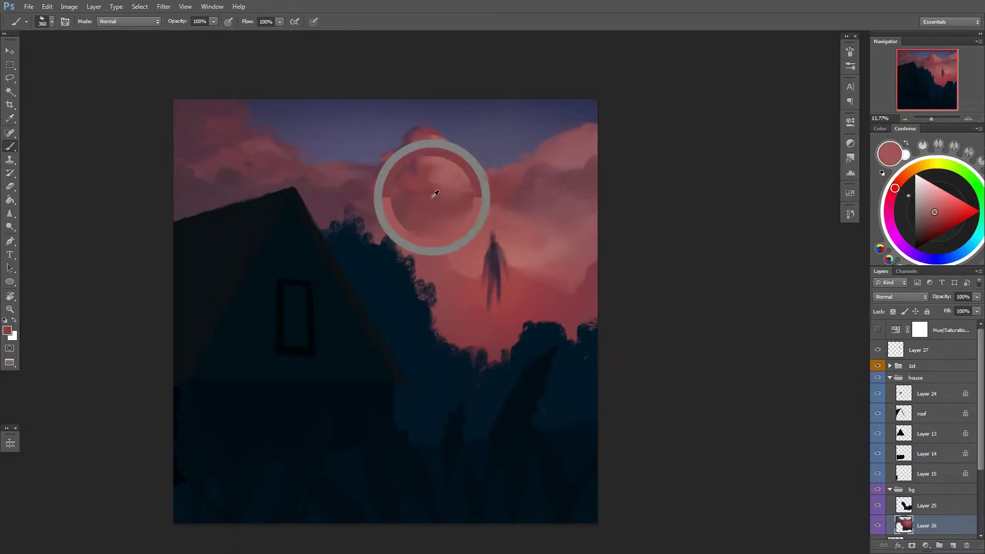
pyautogui.keyDown('alt'); pyautogui.click(446, 180); pyautogui.keyUp('alt')
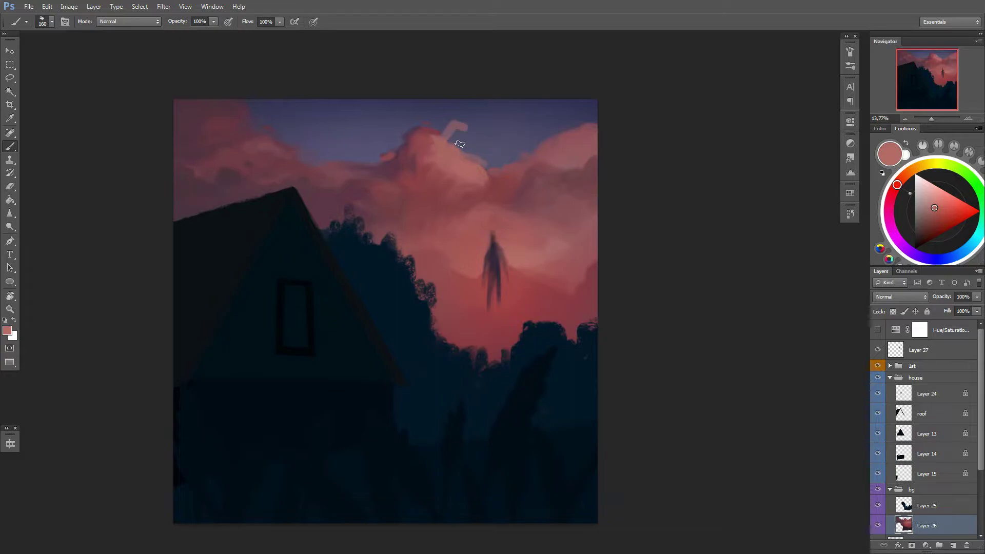
pyautogui.moveTo(441, 138); pyautogui.dragTo(458, 145)
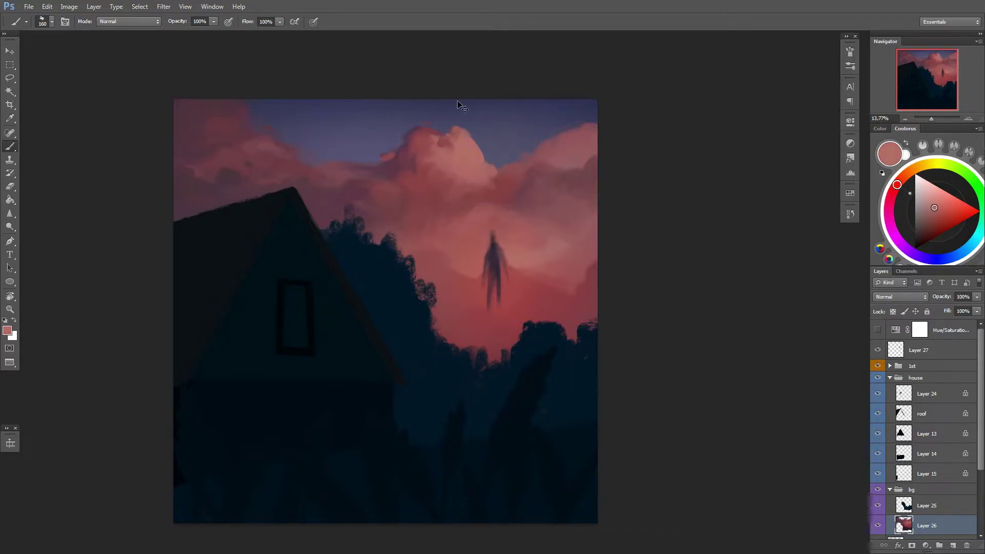
pyautogui.rightClick(520, 154)
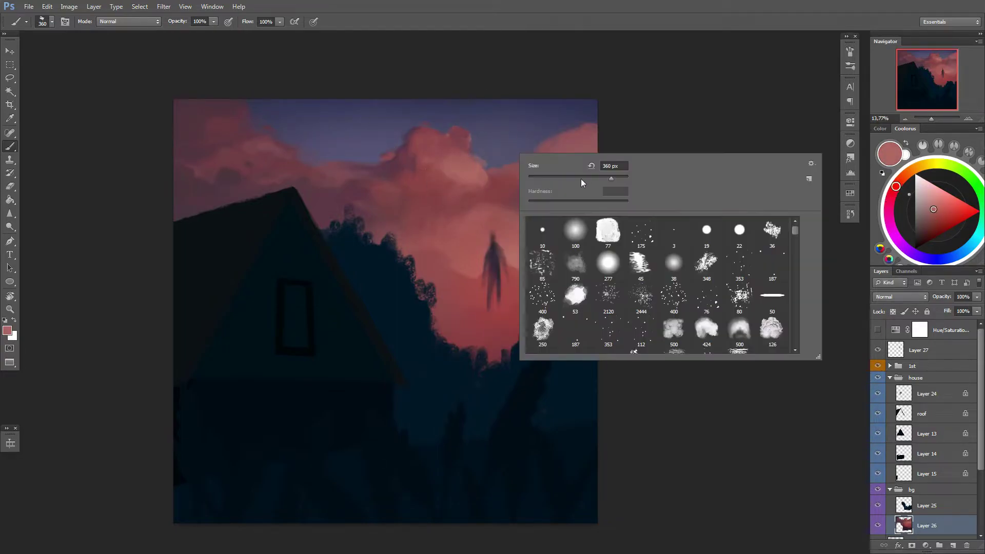
pyautogui.doubleClick(608, 263)
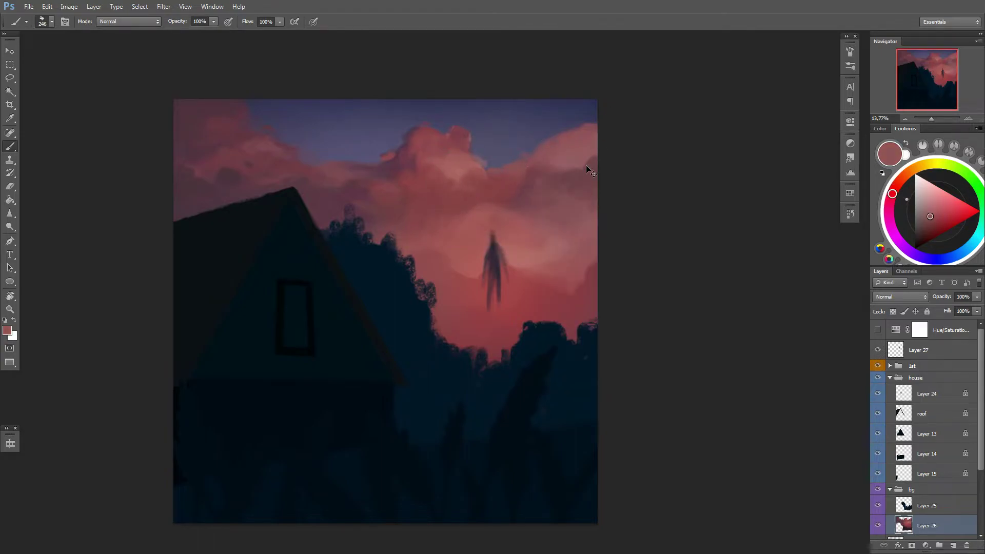
# Step: Slightly enlarge the brush and sample lighter pink and darker red cloud colours
pyautogui.keyDown('alt'); pyautogui.click(500, 192); pyautogui.keyUp('alt')
pyautogui.rightClick(438, 215)
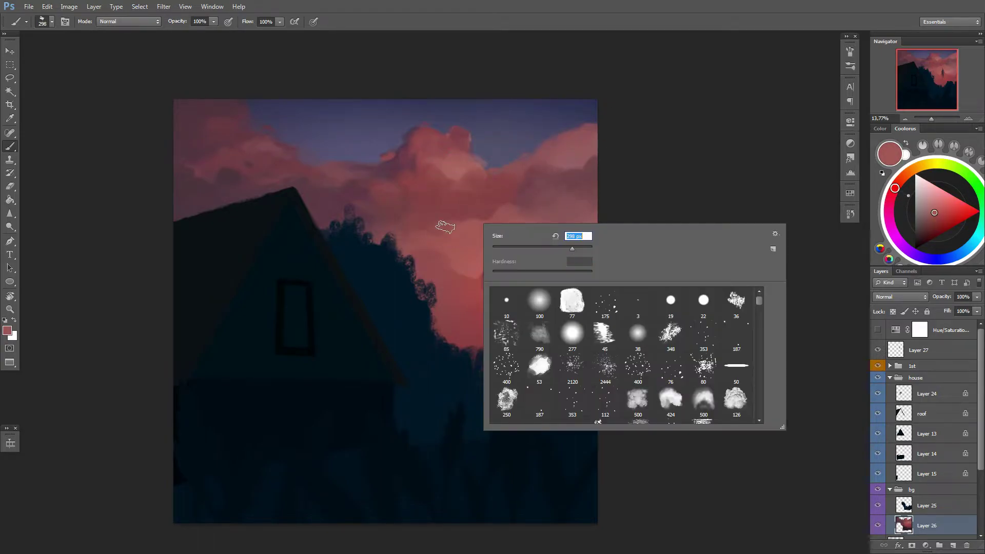
pyautogui.keyDown('alt'); pyautogui.click(435, 212); pyautogui.keyUp('alt')
pyautogui.scroll(-2, 450, 203)
pyautogui.keyDown('alt'); pyautogui.click(508, 233); pyautogui.keyUp('alt')
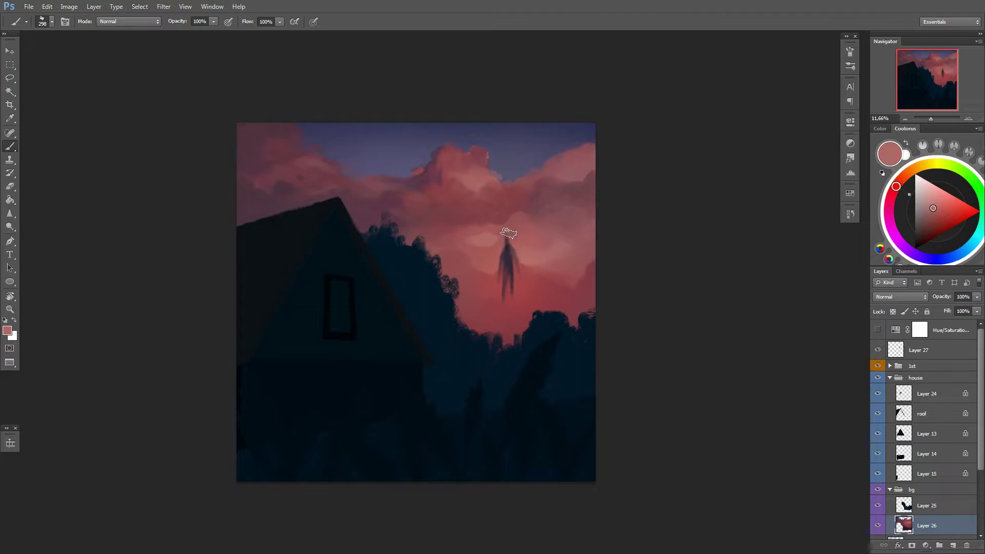
pyautogui.keyDown('alt'); pyautogui.click(496, 279); pyautogui.keyUp('alt')
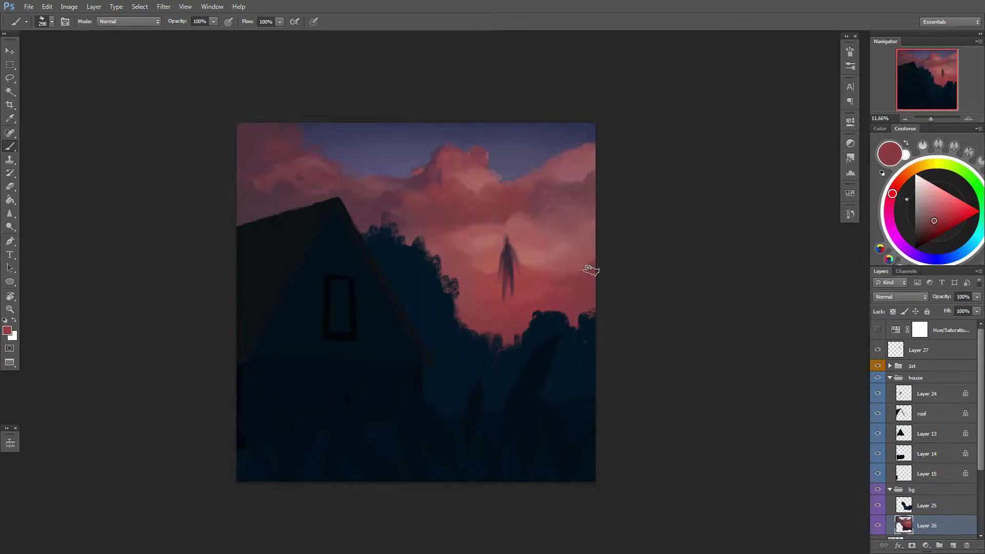
# Step: Paint a darker red stroke into the cloud right of the floating figure
pyautogui.keyDown('alt'); pyautogui.click(570, 296); pyautogui.keyUp('alt')
pyautogui.keyDown('alt'); pyautogui.click(458, 310); pyautogui.keyUp('alt')
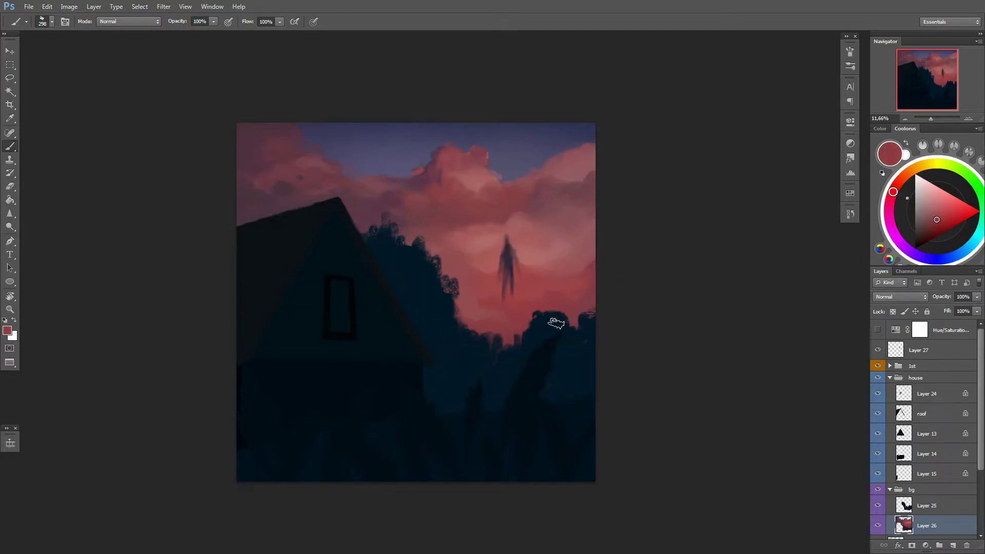
pyautogui.keyDown('alt'); pyautogui.click(529, 253); pyautogui.keyUp('alt')
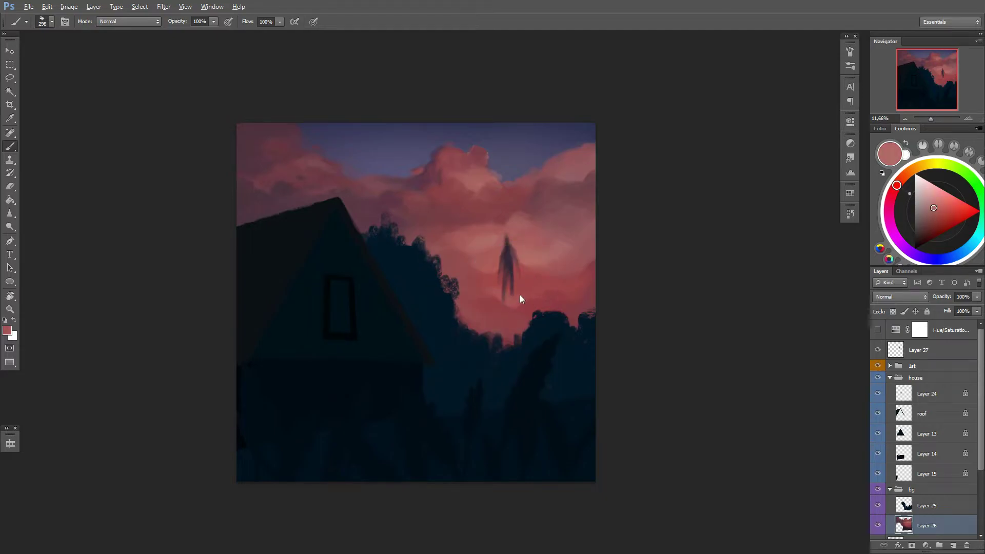
pyautogui.keyDown('alt'); pyautogui.click(532, 251); pyautogui.keyUp('alt')
pyautogui.moveTo(534, 254); pyautogui.dragTo(568, 266)
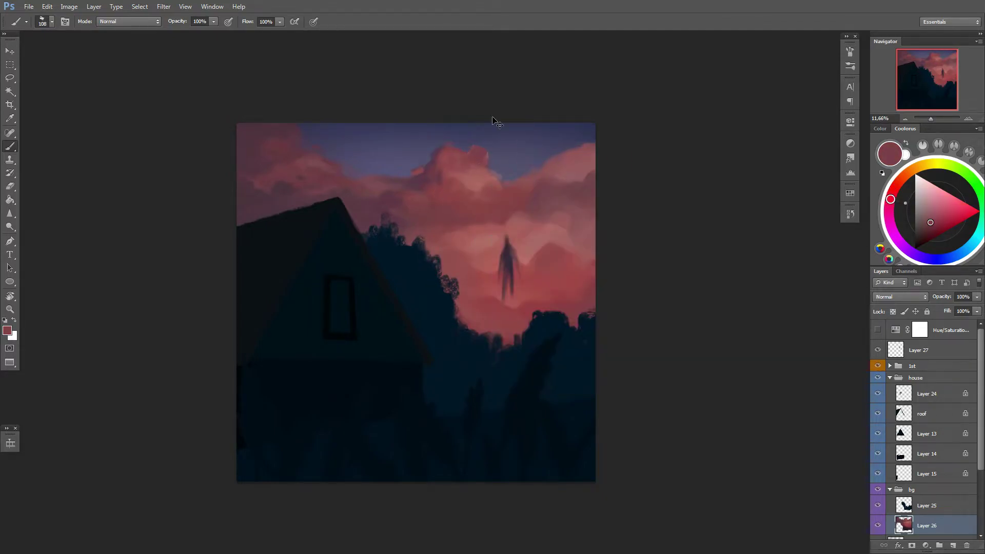
# Step: Sample sky, cloud-edge, dark maroon and lighter red colours from the clouds
pyautogui.keyDown('alt'); pyautogui.click(436, 150); pyautogui.keyUp('alt')
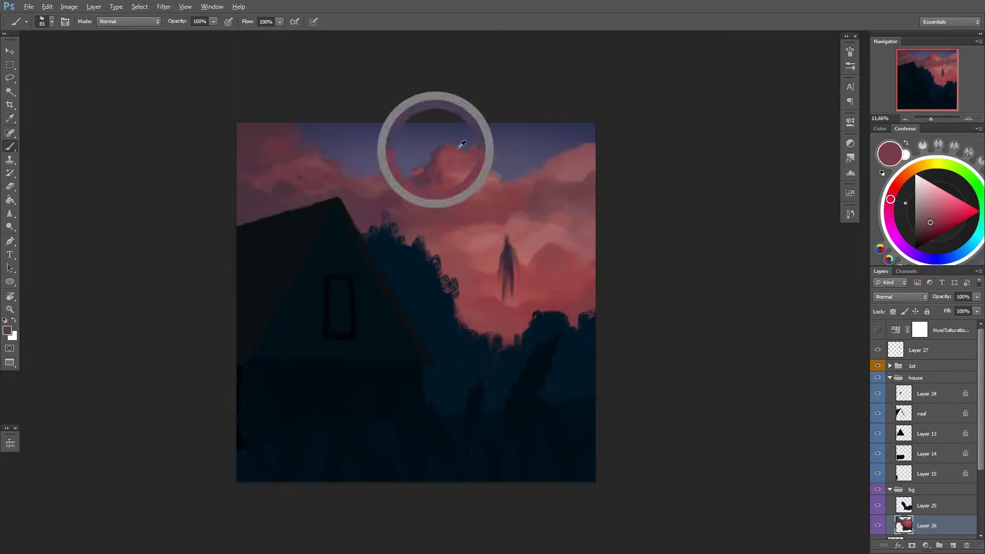
pyautogui.keyDown('alt'); pyautogui.click(492, 163); pyautogui.keyUp('alt')
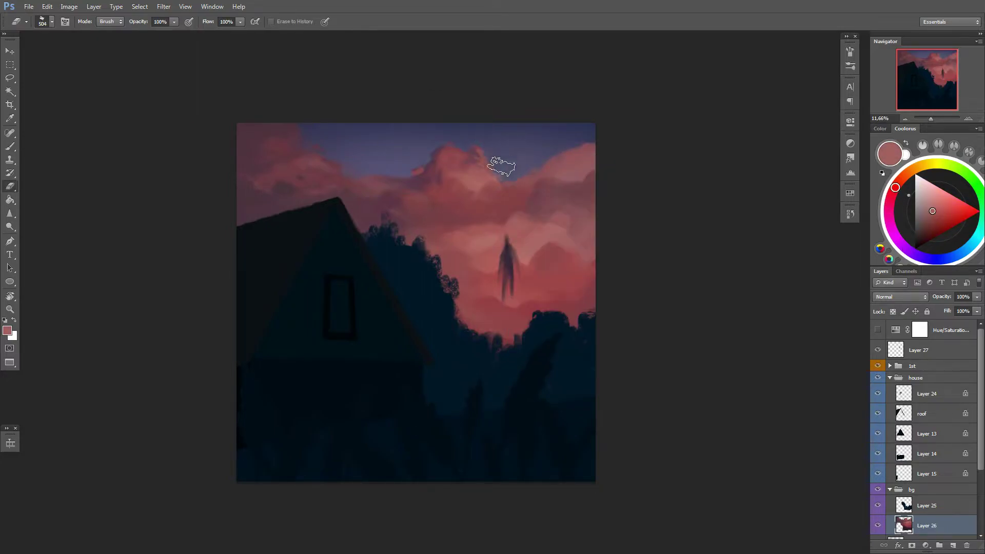
pyautogui.keyDown('alt'); pyautogui.click(457, 161); pyautogui.keyUp('alt')
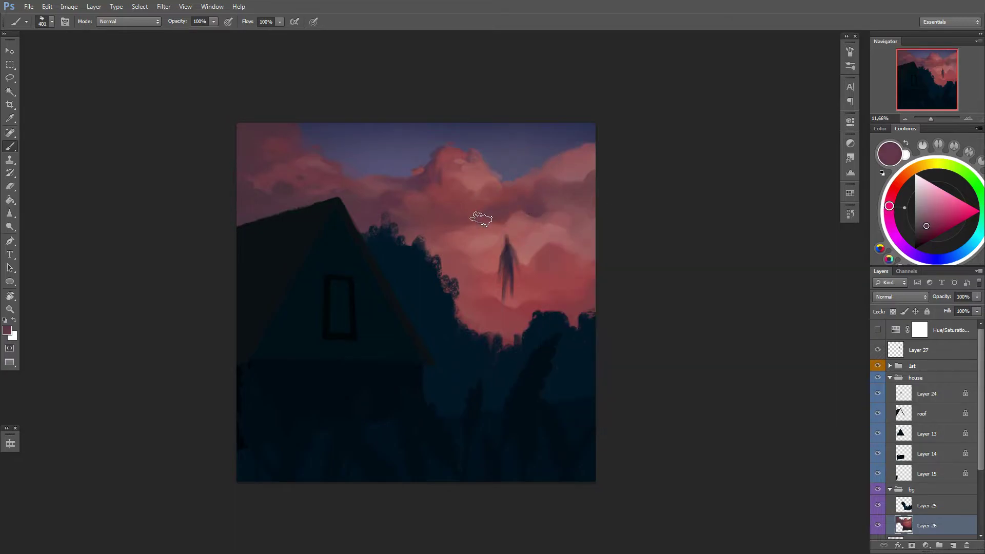
pyautogui.scroll(1, 535, 195)
pyautogui.keyDown('alt'); pyautogui.click(533, 216); pyautogui.keyUp('alt')
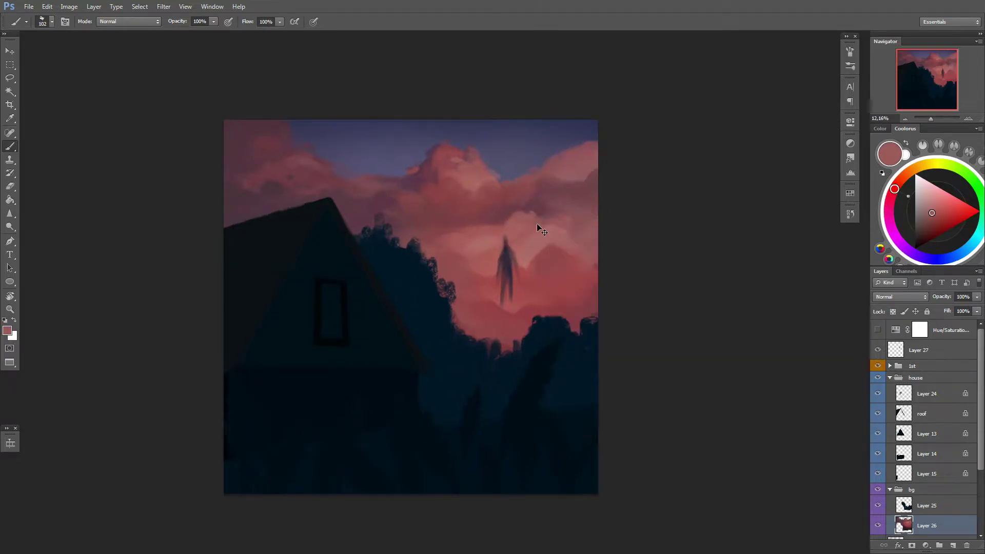
# Step: Enlarge the brush and brighten the cloud with a light pink highlight stroke
pyautogui.rightClick(538, 226)
pyautogui.rightClick(571, 237)
pyautogui.keyDown('alt'); pyautogui.click(518, 220); pyautogui.keyUp('alt')
pyautogui.moveTo(465, 184); pyautogui.dragTo(518, 155)
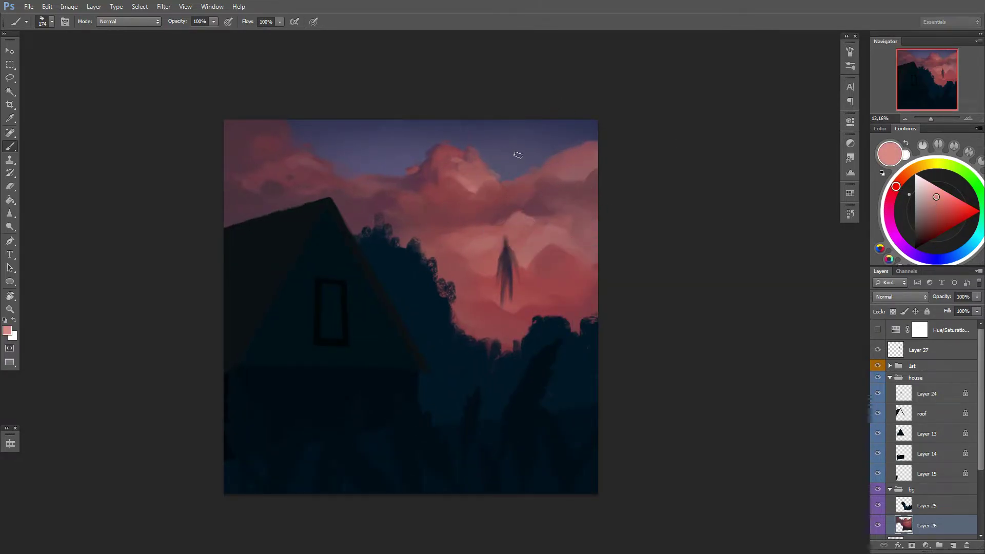
pyautogui.rightClick(515, 297)
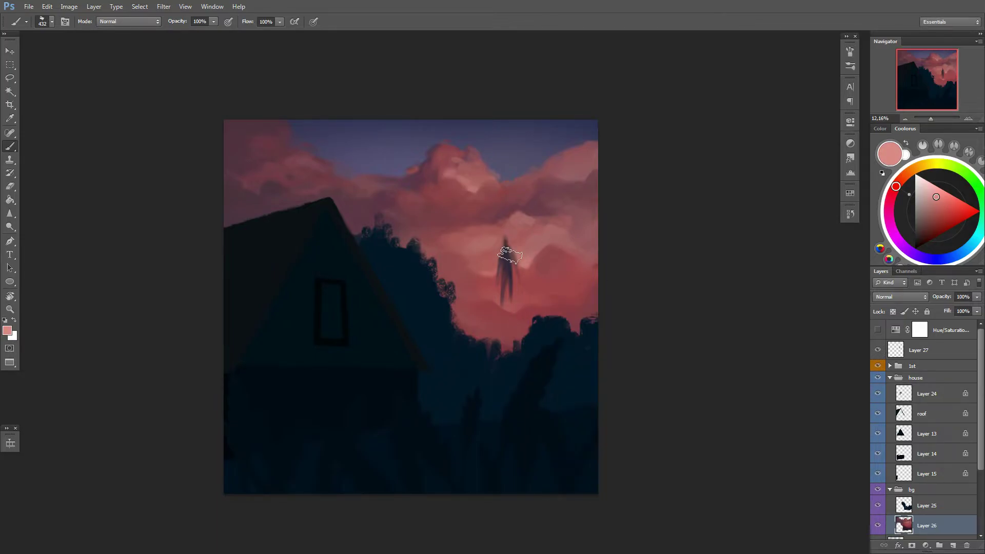
# Step: Resize the brush and paint dark maroon shading into the clouds
pyautogui.keyDown('alt'); pyautogui.click(513, 272); pyautogui.keyUp('alt')
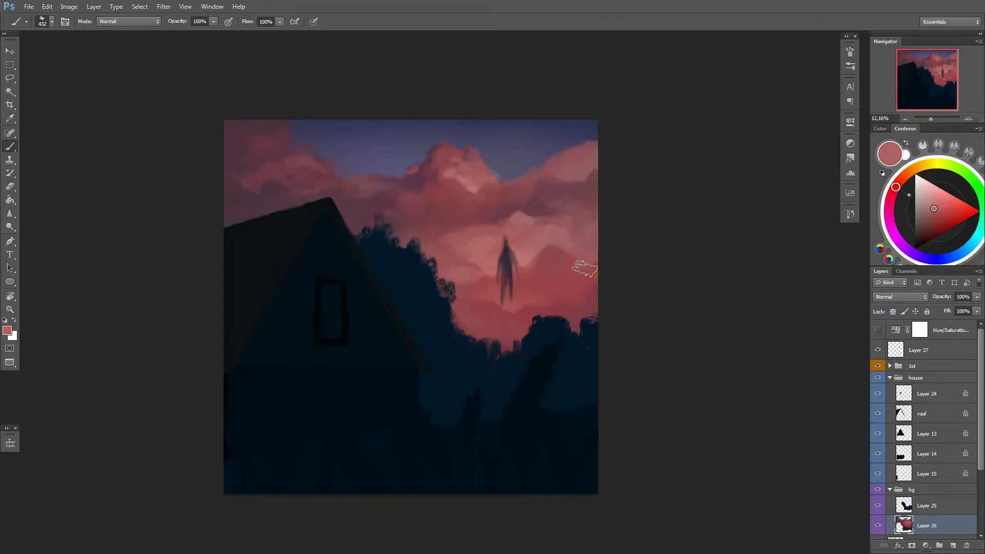
pyautogui.scroll(-1, 534, 385)
pyautogui.rightClick(531, 271)
pyautogui.keyDown('alt'); pyautogui.click(489, 213); pyautogui.keyUp('alt')
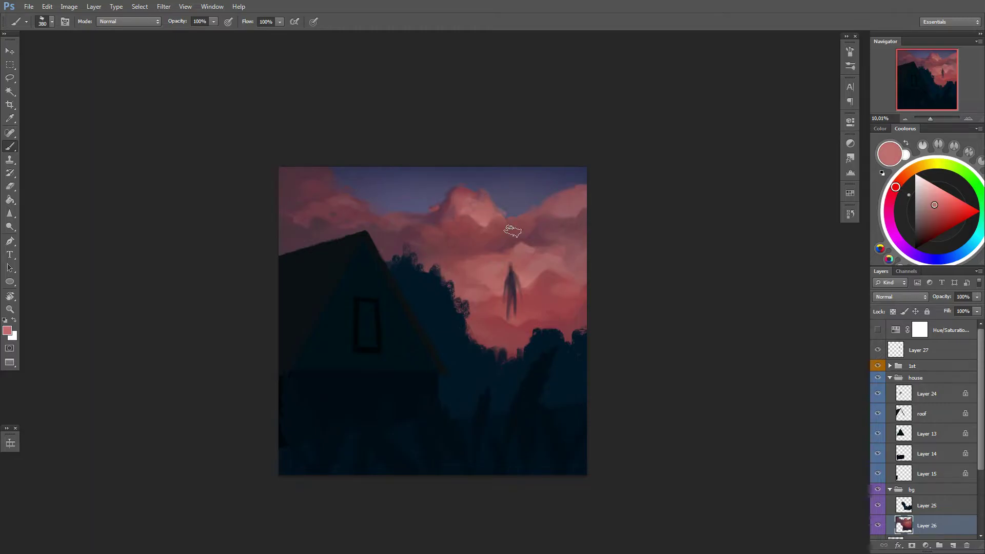
pyautogui.keyDown('alt'); pyautogui.click(472, 187); pyautogui.keyUp('alt')
pyautogui.rightClick(520, 230)
pyautogui.press('Return')
pyautogui.moveTo(519, 230)
pyautogui.mouseDown()
pyautogui.moveTo(493, 229)
pyautogui.moveTo(528, 230)
pyautogui.mouseUp()
# Step: Check values in a grayscale preview and paint pink-red into the clouds
pyautogui.rightClick(443, 211)
pyautogui.press('Return')
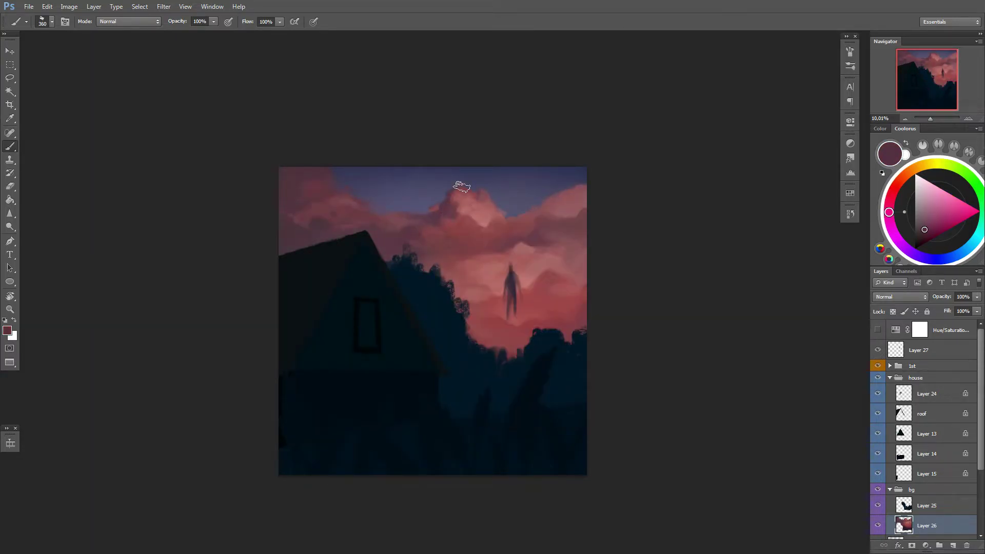
pyautogui.hotkey('ctrl', 'y')
pyautogui.hotkey('ctrl', 'y')
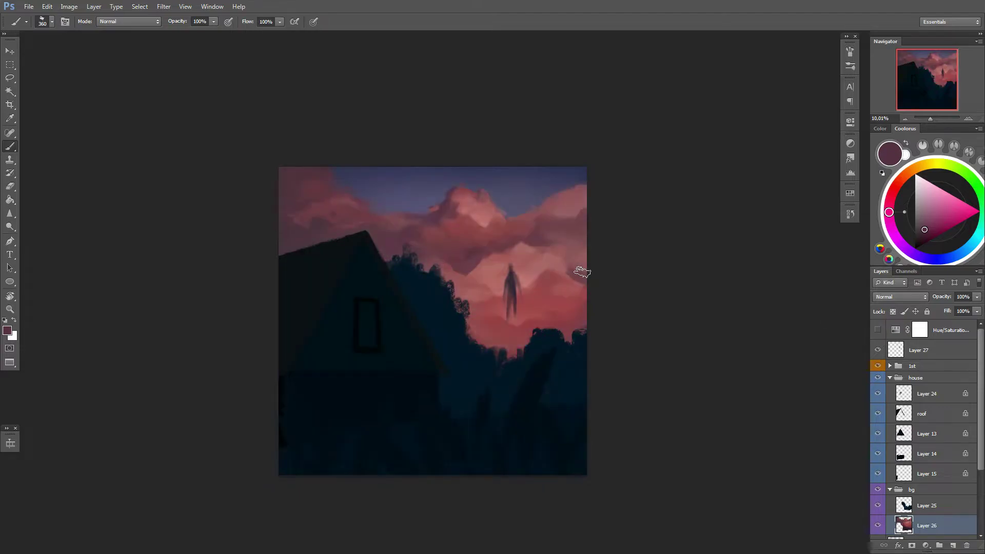
pyautogui.keyDown('alt'); pyautogui.click(464, 223); pyautogui.keyUp('alt')
pyautogui.rightClick(470, 226)
pyautogui.moveTo(519, 226); pyautogui.dragTo(506, 226)
pyautogui.press('Return')
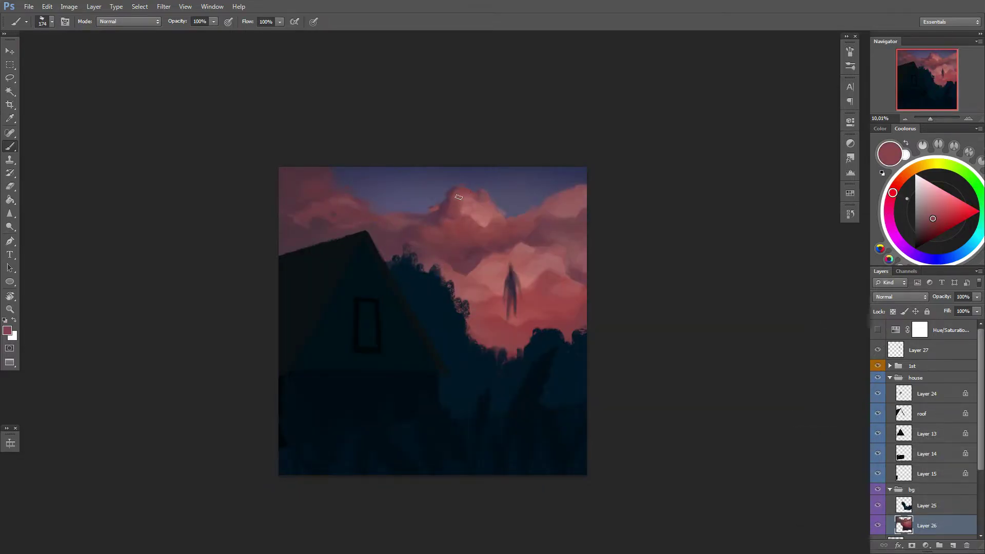
# Step: Set a smaller brush and sample darker maroons for shading the clouds
pyautogui.keyDown('alt'); pyautogui.click(462, 224); pyautogui.keyUp('alt')
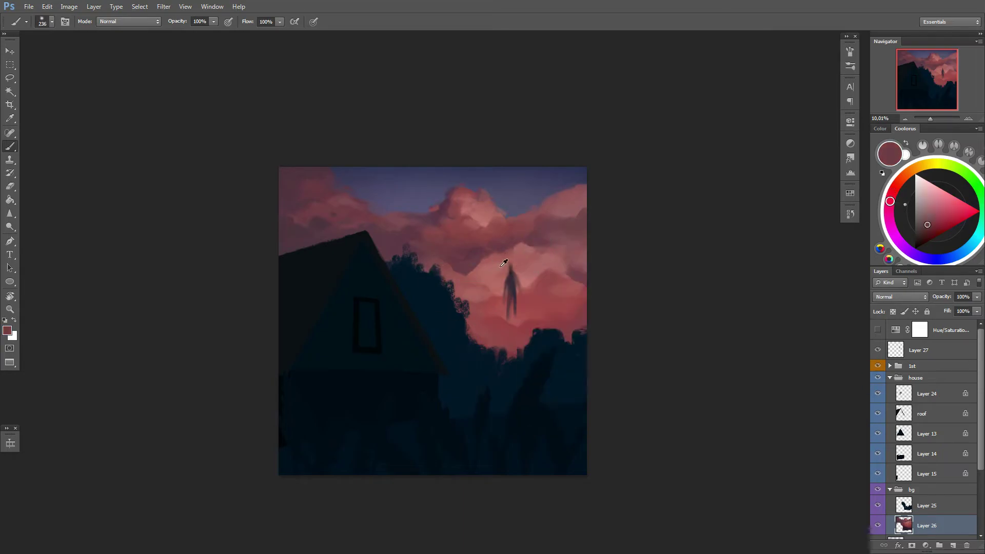
pyautogui.keyDown('alt'); pyautogui.click(464, 262); pyautogui.keyUp('alt')
pyautogui.rightClick(546, 266)
pyautogui.keyDown('alt'); pyautogui.click(452, 231); pyautogui.keyUp('alt')
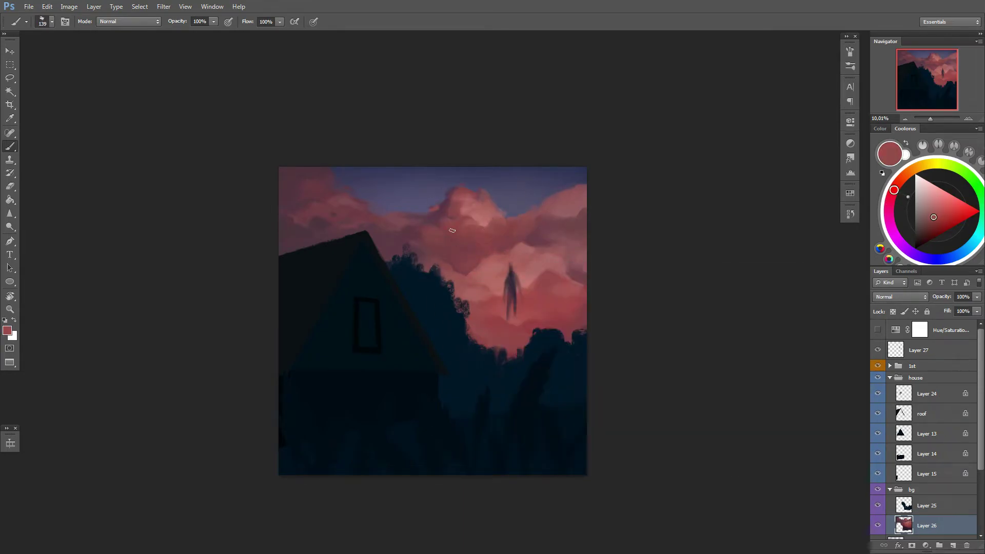
pyautogui.keyDown('alt'); pyautogui.click(446, 240); pyautogui.keyUp('alt')
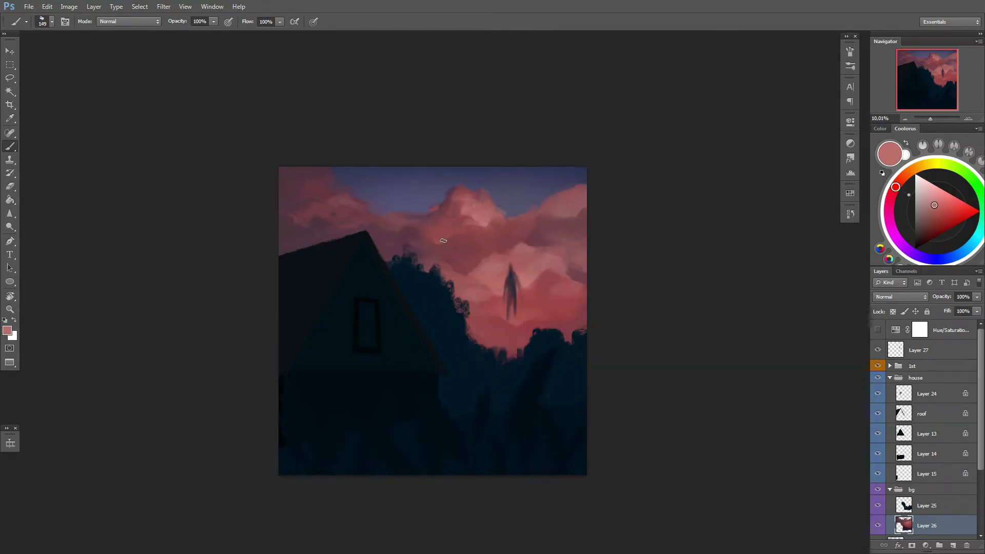
pyautogui.keyDown('alt'); pyautogui.click(443, 240); pyautogui.keyUp('alt')
pyautogui.keyDown('alt'); pyautogui.click(465, 255); pyautogui.keyUp('alt')
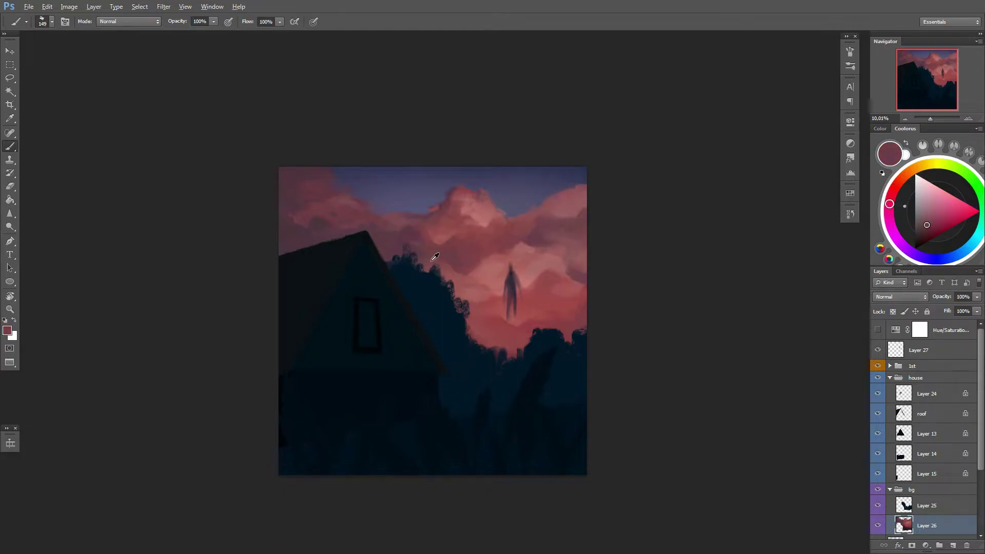
pyautogui.keyDown('alt'); pyautogui.click(472, 235); pyautogui.keyUp('alt')
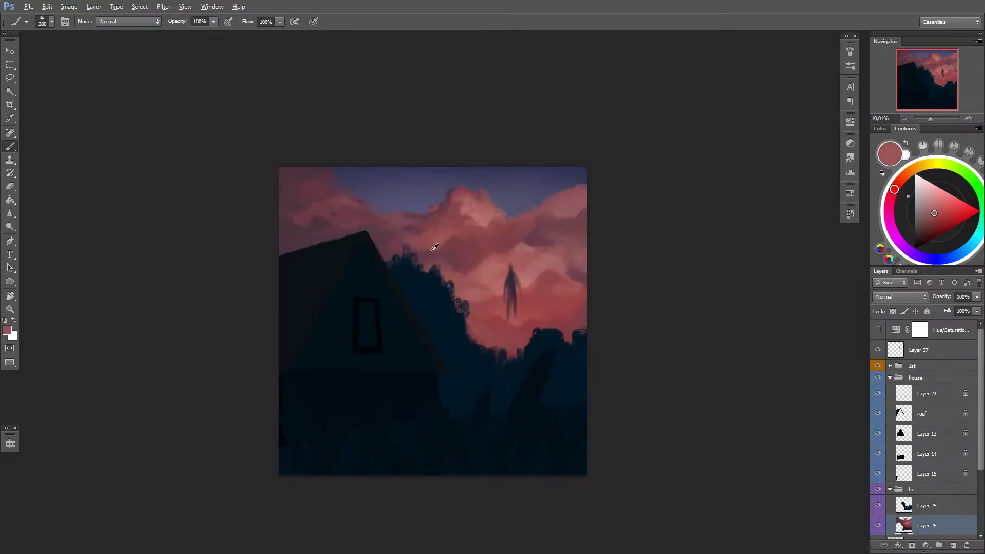
# Step: Lock Layer 26's transparent pixels and set the brush to Overlay blending
pyautogui.keyDown('alt'); pyautogui.click(406, 230); pyautogui.keyUp('alt')
pyautogui.keyDown('alt'); pyautogui.click(468, 238); pyautogui.keyUp('alt')
pyautogui.scroll(-1, 468, 238)
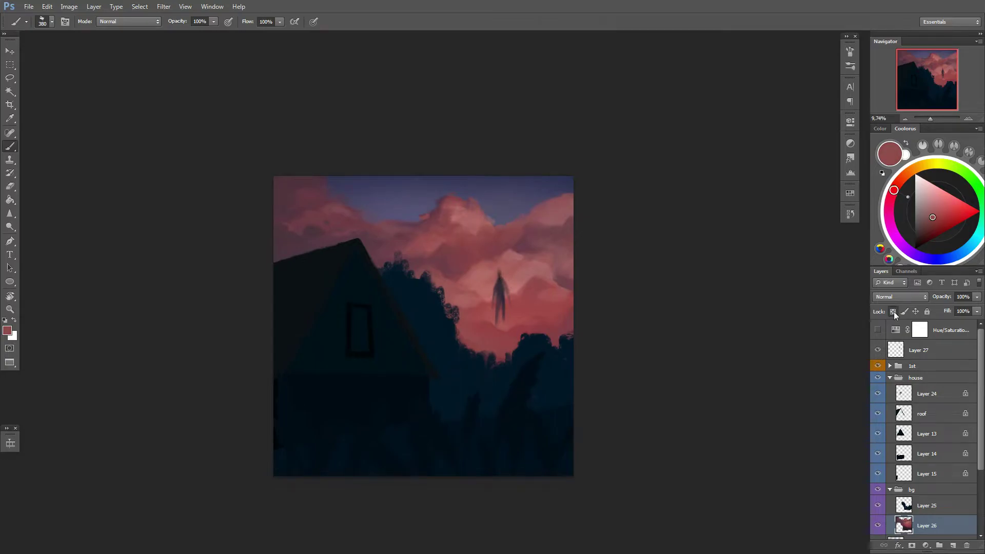
pyautogui.click(894, 311)
pyautogui.click(128, 21)
# Step: Glaze the upper clouds and sky band with crimson, maroon and indigo overlay strokes
pyautogui.click(121, 159)
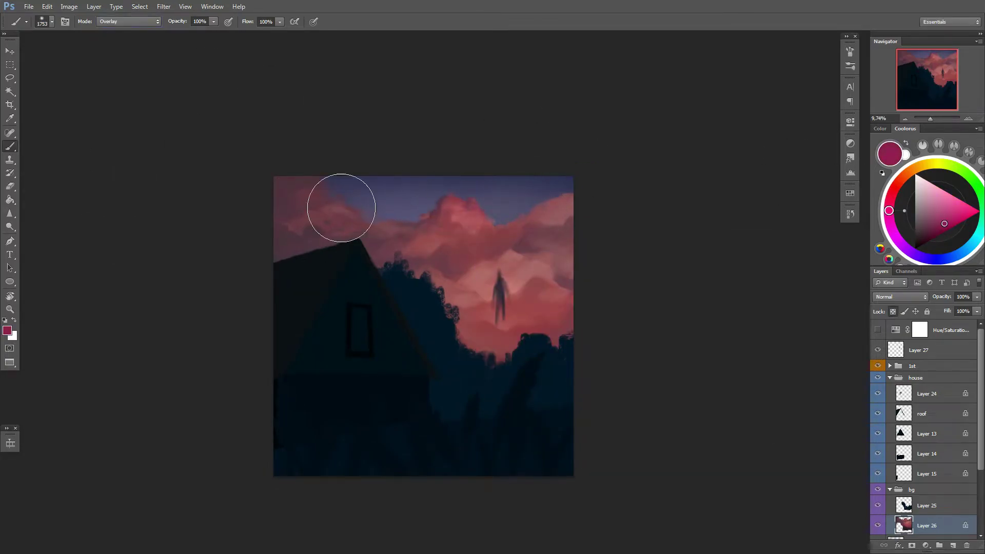
pyautogui.keyDown('alt'); pyautogui.click(482, 205); pyautogui.keyUp('alt')
pyautogui.moveTo(618, 156); pyautogui.dragTo(302, 214)
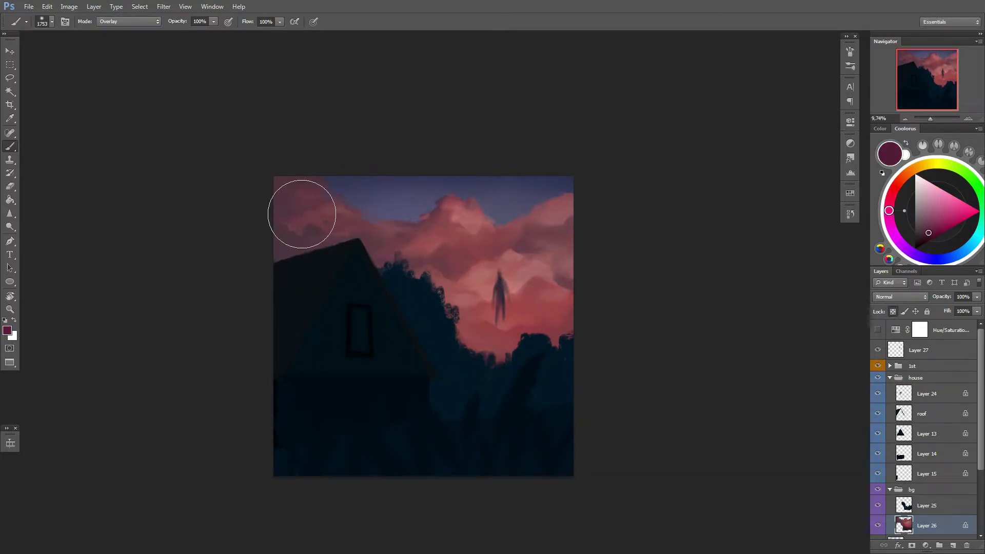
pyautogui.moveTo(533, 200); pyautogui.dragTo(390, 292)
pyautogui.keyDown('alt'); pyautogui.click(359, 282); pyautogui.keyUp('alt')
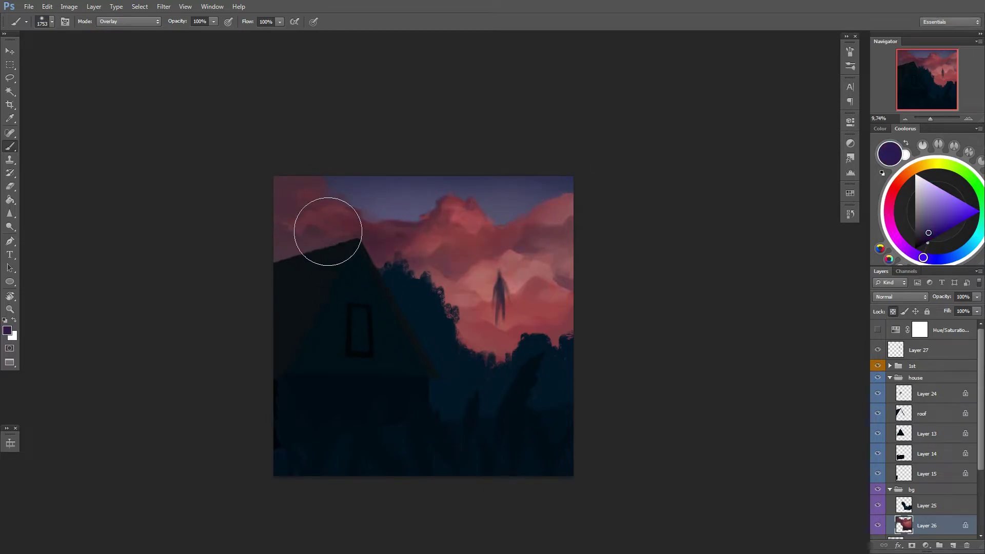
pyautogui.click(895, 183)
pyautogui.keyDown('alt'); pyautogui.click(502, 235); pyautogui.keyUp('alt')
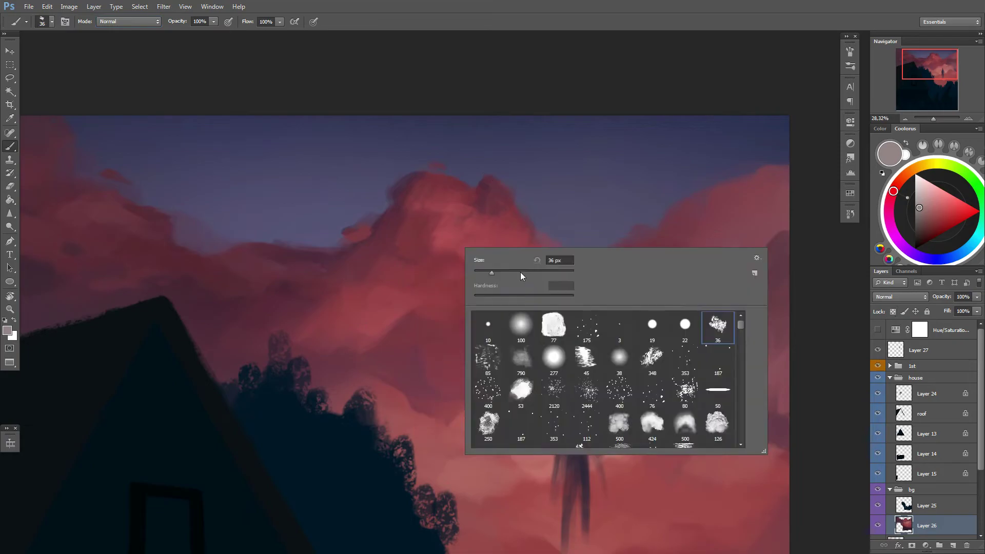
# Step: Sample several reds, purples and lighter tones from the central cloud
pyautogui.keyDown('alt'); pyautogui.click(424, 241); pyautogui.keyUp('alt')
pyautogui.keyDown('alt'); pyautogui.click(431, 223); pyautogui.keyUp('alt')
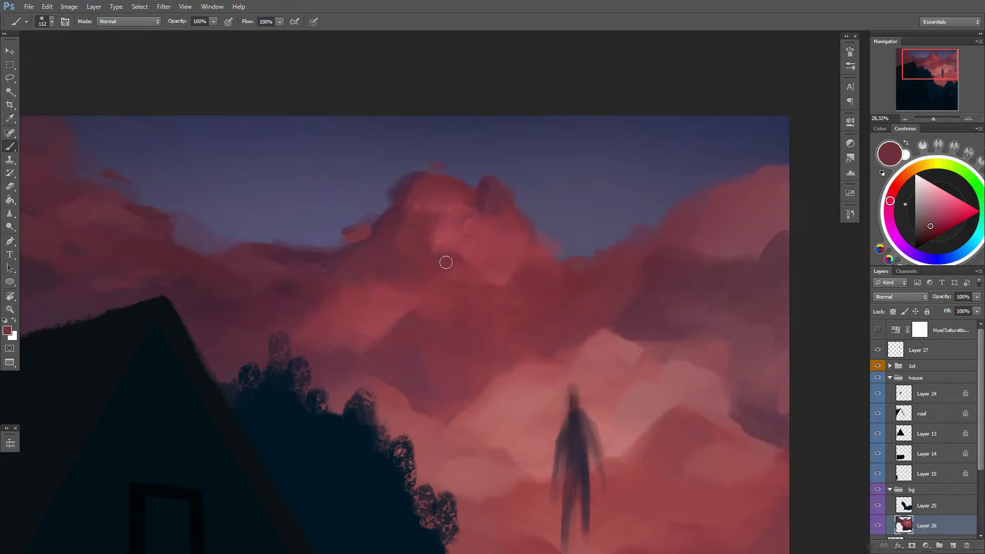
pyautogui.keyDown('alt'); pyautogui.click(407, 220); pyautogui.keyUp('alt')
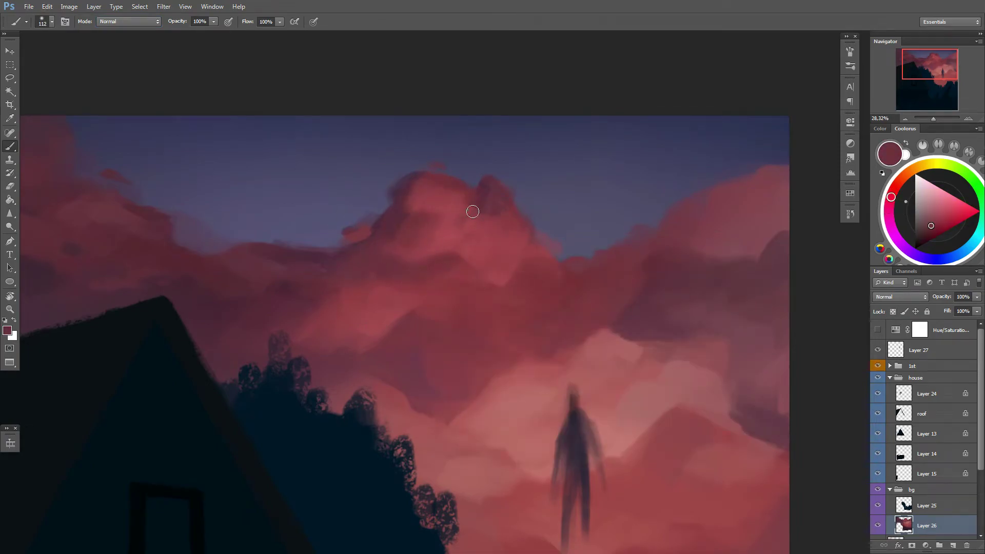
pyautogui.keyDown('alt'); pyautogui.click(456, 180); pyautogui.keyUp('alt')
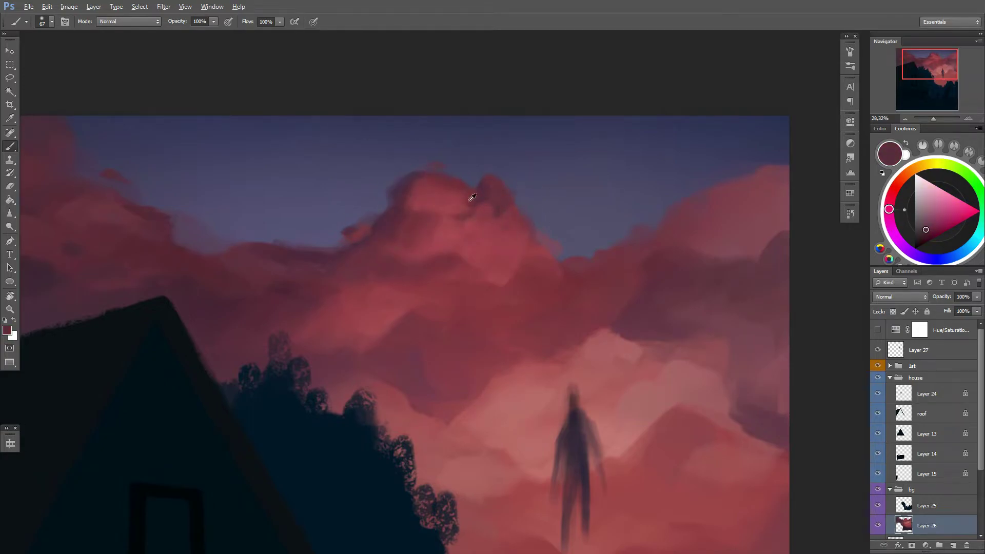
pyautogui.keyDown('alt'); pyautogui.click(432, 211); pyautogui.keyUp('alt')
pyautogui.keyDown('alt'); pyautogui.click(429, 241); pyautogui.keyUp('alt')
pyautogui.scroll(-3, 442, 216)
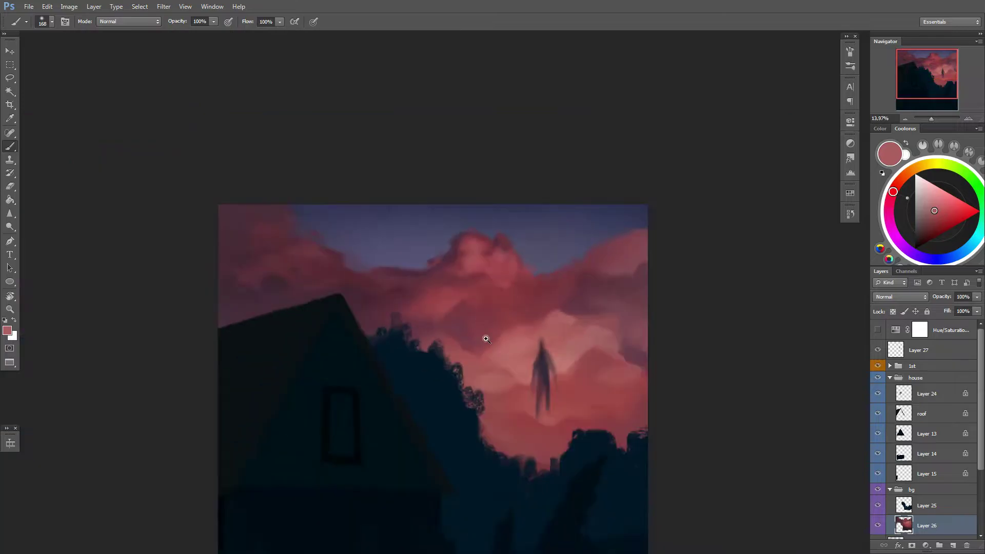
pyautogui.scroll(-3, 562, 330)
pyautogui.scroll(2, 562, 331)
pyautogui.click(850, 214)
pyautogui.scroll(2, 800, 239)
pyautogui.scroll(3, 472, 286)
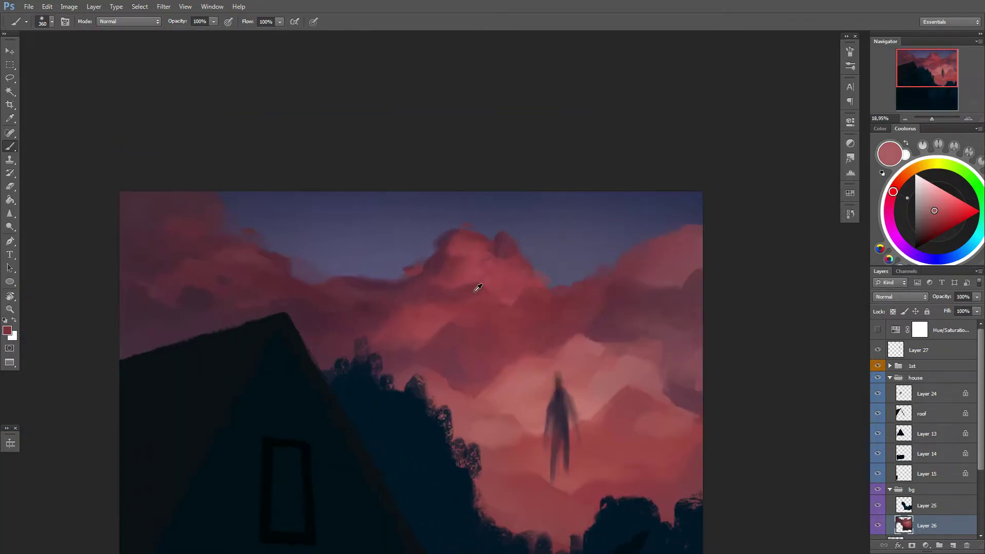
# Step: Switch to a small textured brush preset and sample dark maroon cloud tones
pyautogui.rightClick(469, 370)
pyautogui.doubleClick(565, 354)
pyautogui.scroll(3, 457, 262)
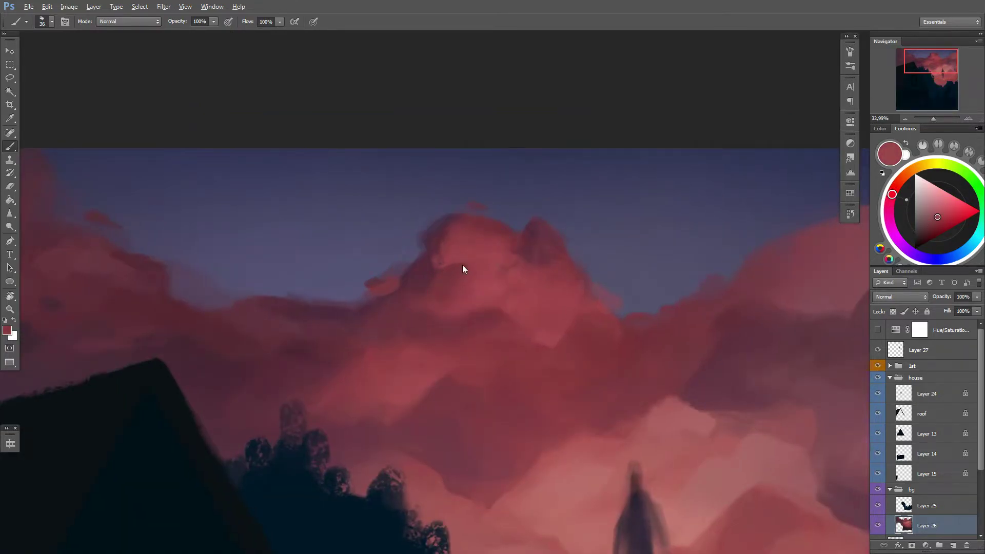
pyautogui.rightClick(463, 265)
pyautogui.keyDown('alt'); pyautogui.click(444, 253); pyautogui.keyUp('alt')
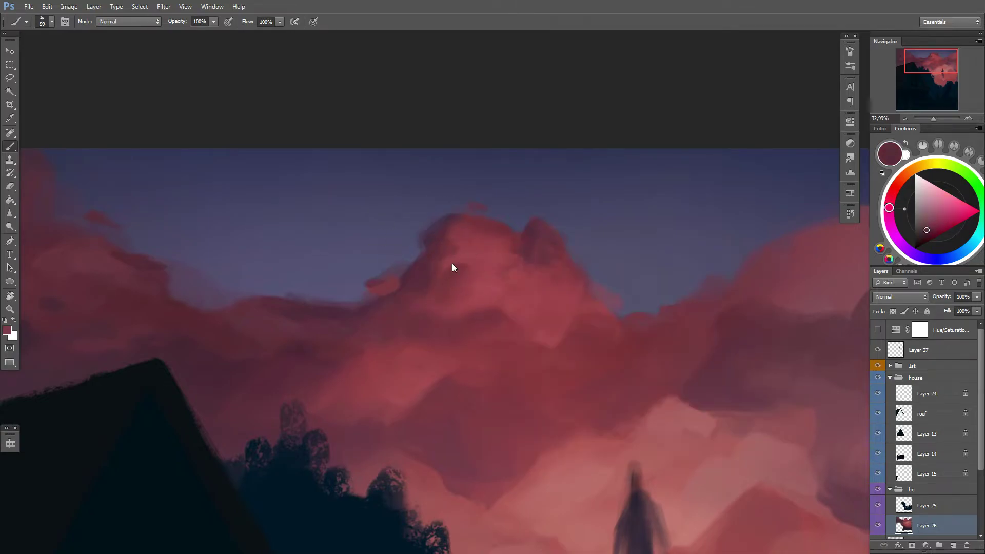
pyautogui.keyDown('alt'); pyautogui.click(453, 267); pyautogui.keyUp('alt')
pyautogui.rightClick(472, 254)
pyautogui.rightClick(411, 273)
pyautogui.rightClick(442, 276)
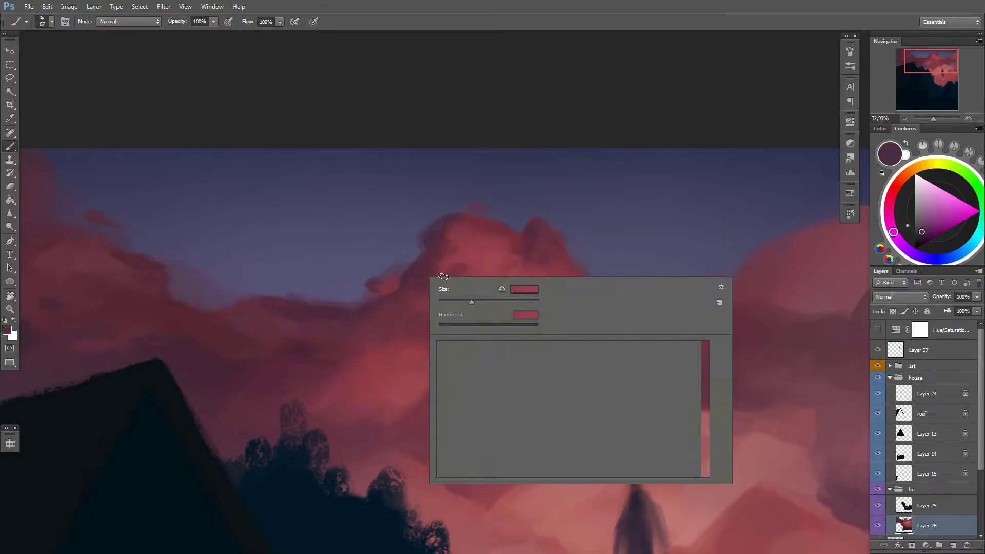
# Step: Sample red-maroon and light pink, reposition the view, and set a much larger brush
pyautogui.keyDown('alt'); pyautogui.click(373, 349); pyautogui.keyUp('alt')
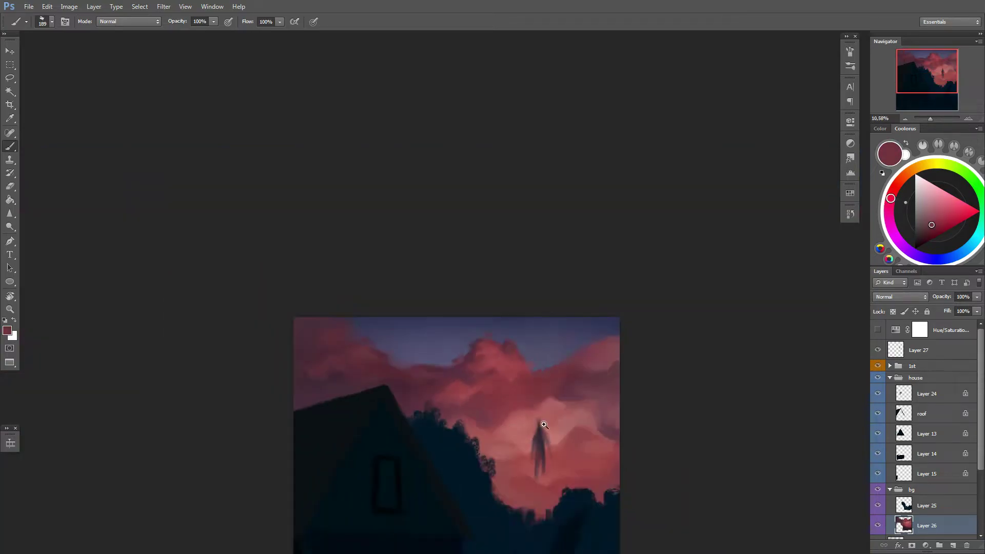
pyautogui.scroll(-3, 440, 352)
pyautogui.scroll(2, 464, 323)
pyautogui.keyDown('alt'); pyautogui.click(393, 429); pyautogui.keyUp('alt')
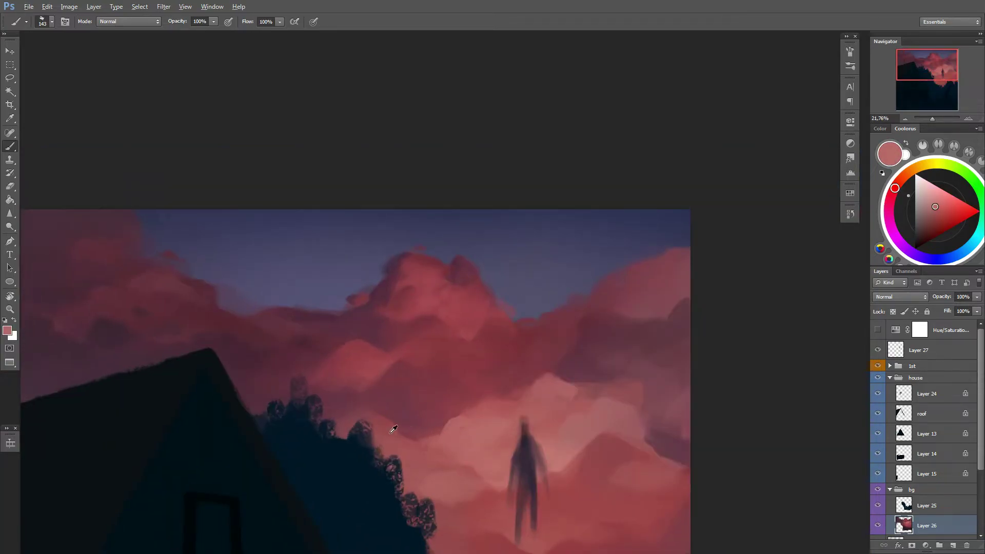
pyautogui.moveTo(442, 449); pyautogui.dragTo(415, 364)
pyautogui.rightClick(442, 316)
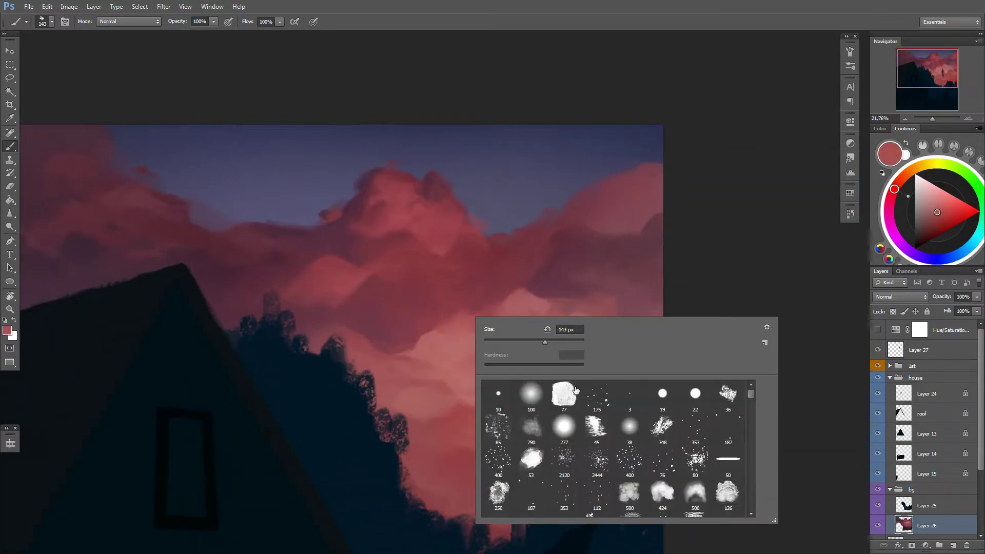
pyautogui.click(575, 390)
pyautogui.press('Return')
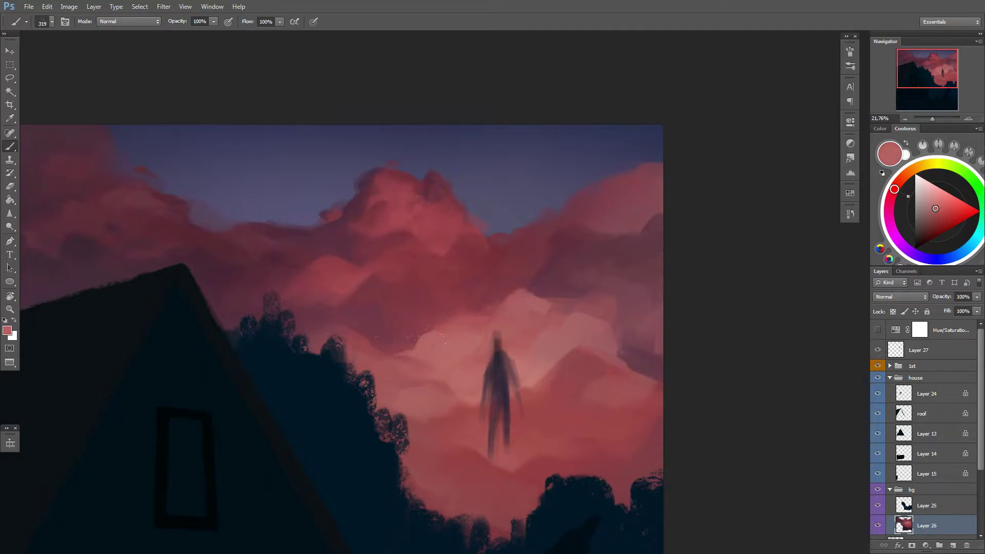
# Step: Paint a darker red-mauve shadow into the top-centre cloud
pyautogui.keyDown('alt'); pyautogui.click(249, 264); pyautogui.keyUp('alt')
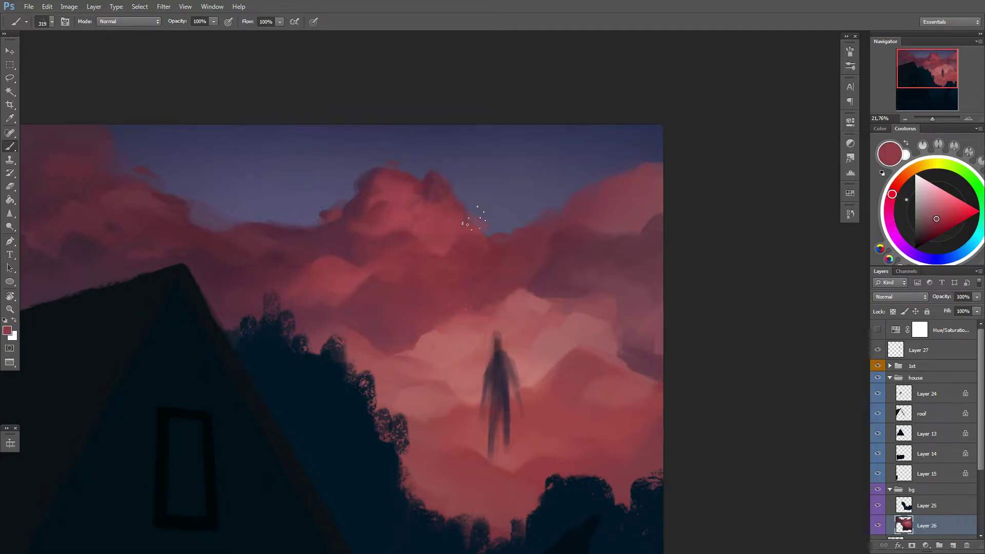
pyautogui.rightClick(469, 214)
pyautogui.keyDown('alt'); pyautogui.click(431, 201); pyautogui.keyUp('alt')
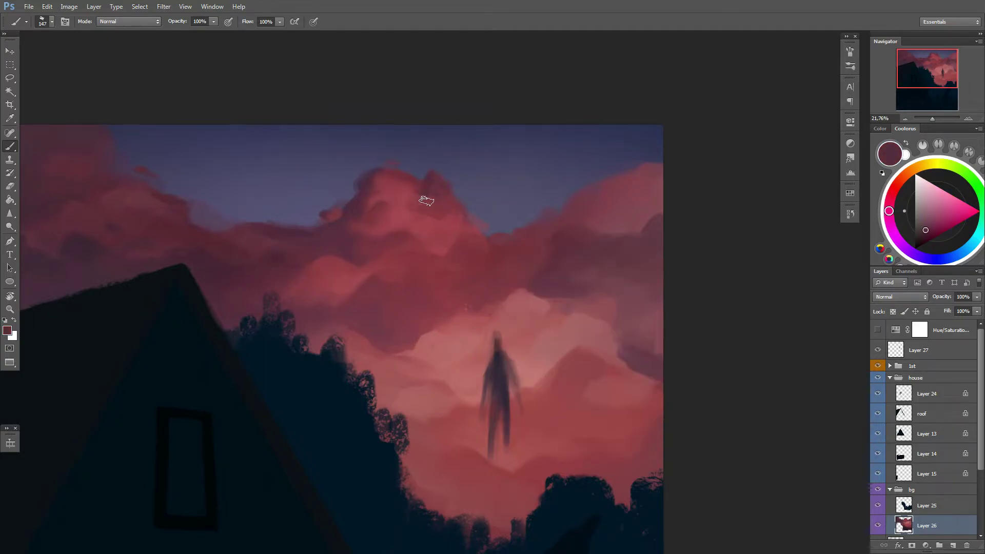
pyautogui.keyDown('alt'); pyautogui.click(406, 211); pyautogui.keyUp('alt')
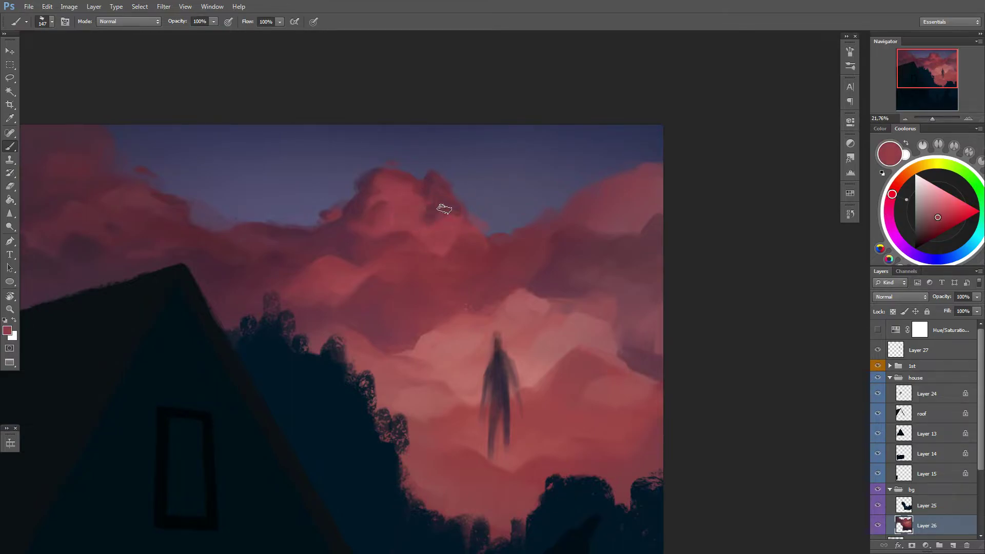
pyautogui.moveTo(439, 200); pyautogui.dragTo(418, 216)
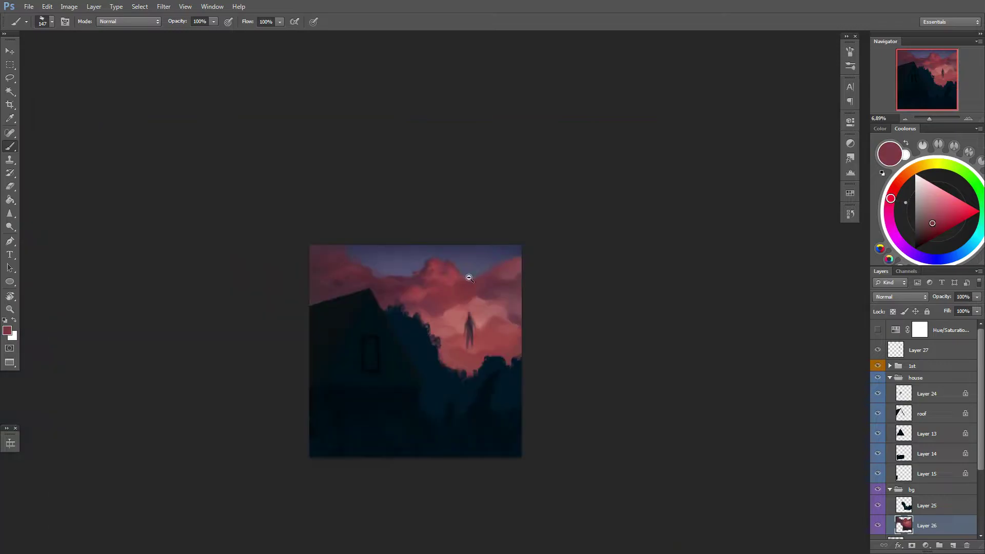
# Step: Choose the cloud-shaped brush, sized about 149 then 123, with a lighter pink
pyautogui.rightClick(429, 254)
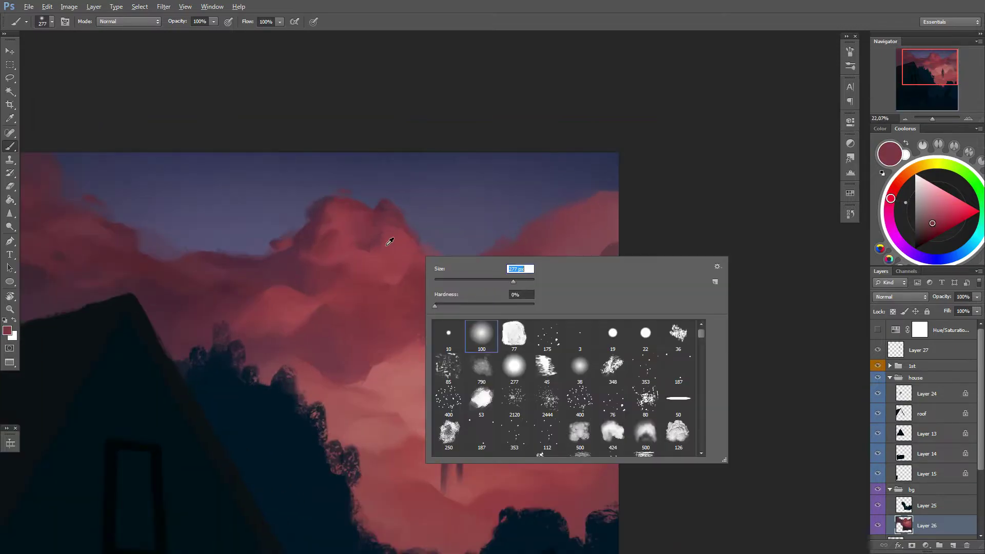
pyautogui.rightClick(849, 303)
pyautogui.doubleClick(812, 391)
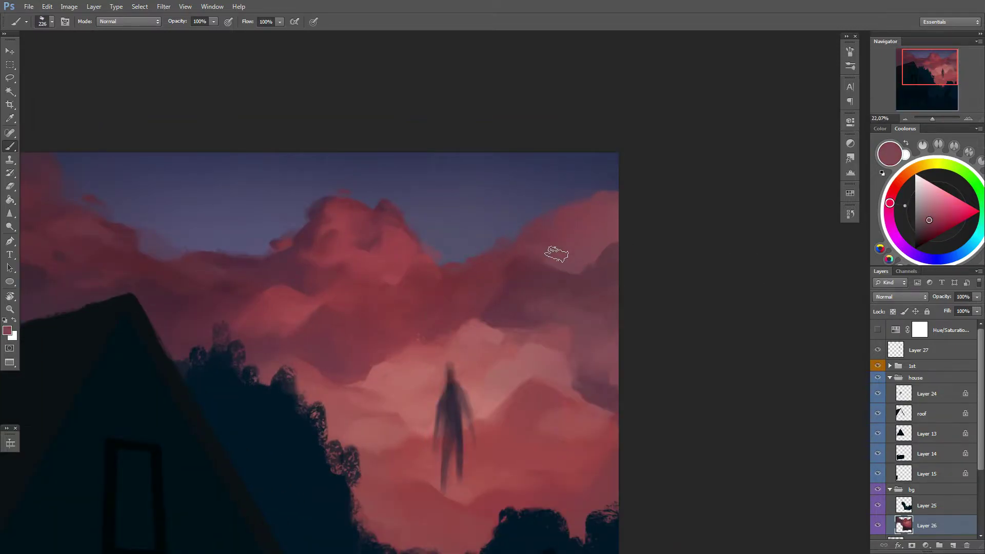
pyautogui.rightClick(514, 281)
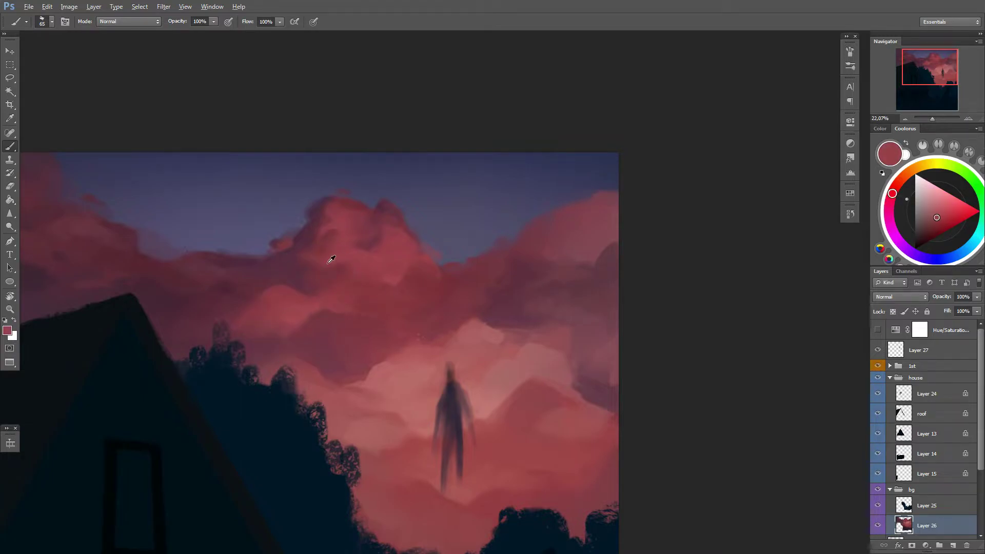
pyautogui.keyDown('alt'); pyautogui.click(310, 248); pyautogui.keyUp('alt')
pyautogui.rightClick(313, 242)
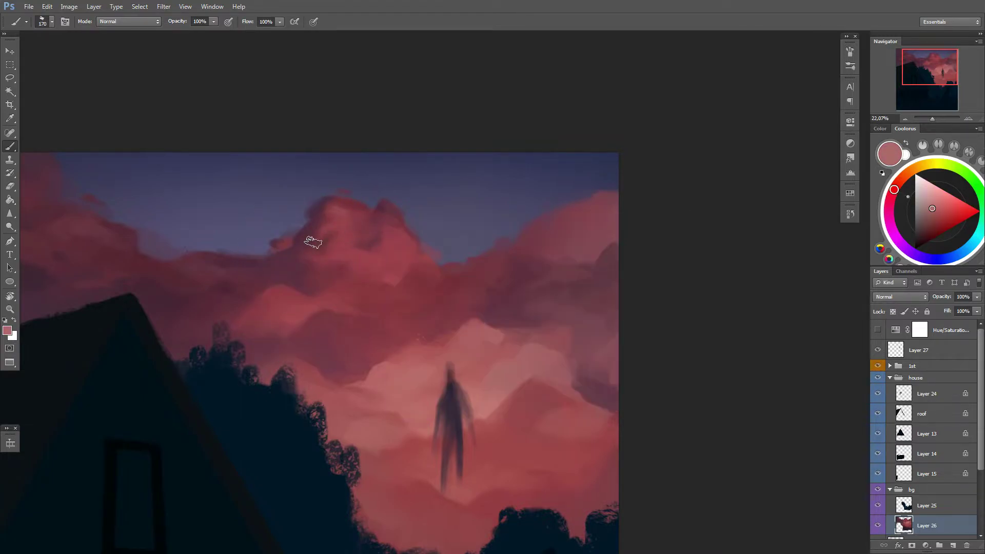
pyautogui.rightClick(362, 246)
# Step: Sample deeper reds and pinks while resizing the cloud brush from about 64 to 187
pyautogui.keyDown('alt'); pyautogui.click(381, 253); pyautogui.keyUp('alt')
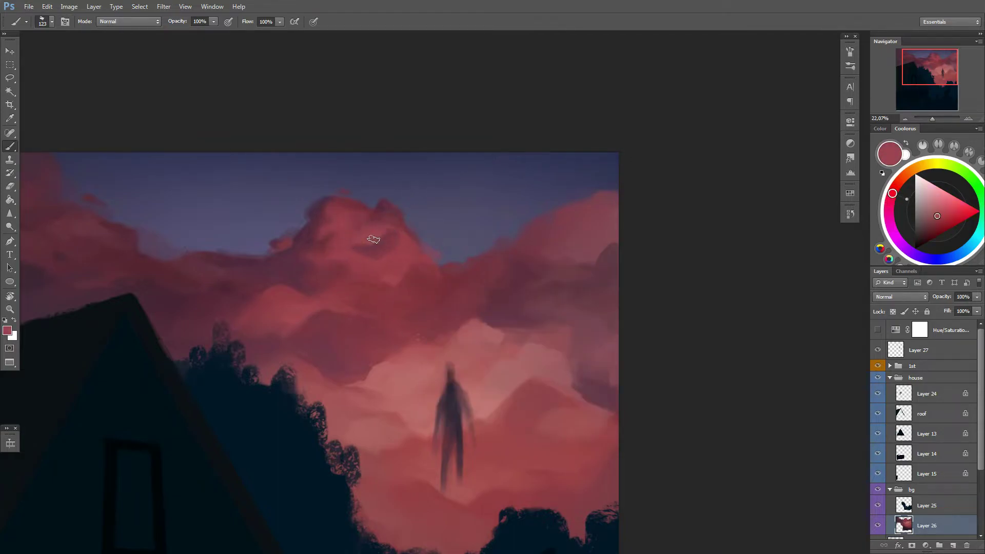
pyautogui.keyDown('alt'); pyautogui.click(368, 255); pyautogui.keyUp('alt')
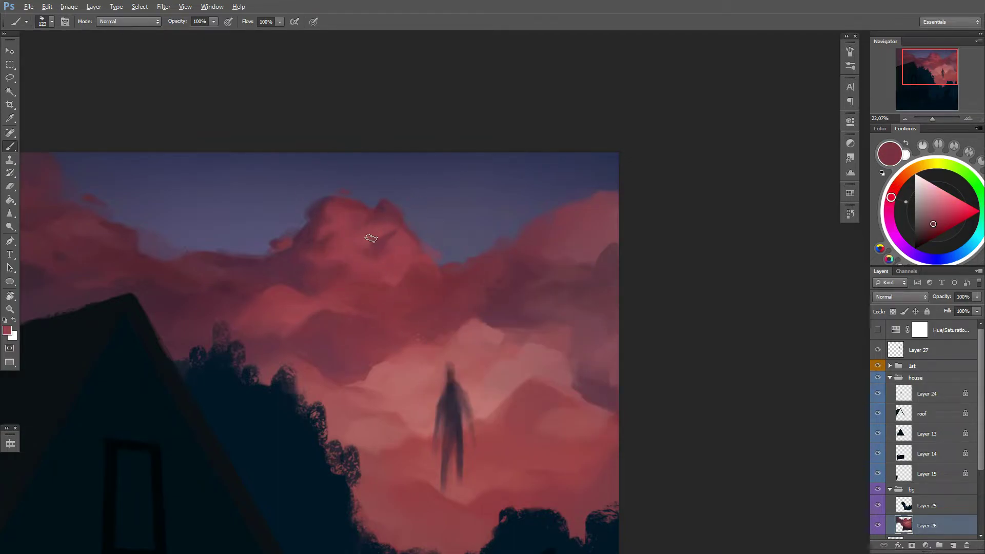
pyautogui.keyDown('alt'); pyautogui.click(371, 238); pyautogui.keyUp('alt')
pyautogui.rightClick(400, 221)
pyautogui.keyDown('alt'); pyautogui.click(383, 233); pyautogui.keyUp('alt')
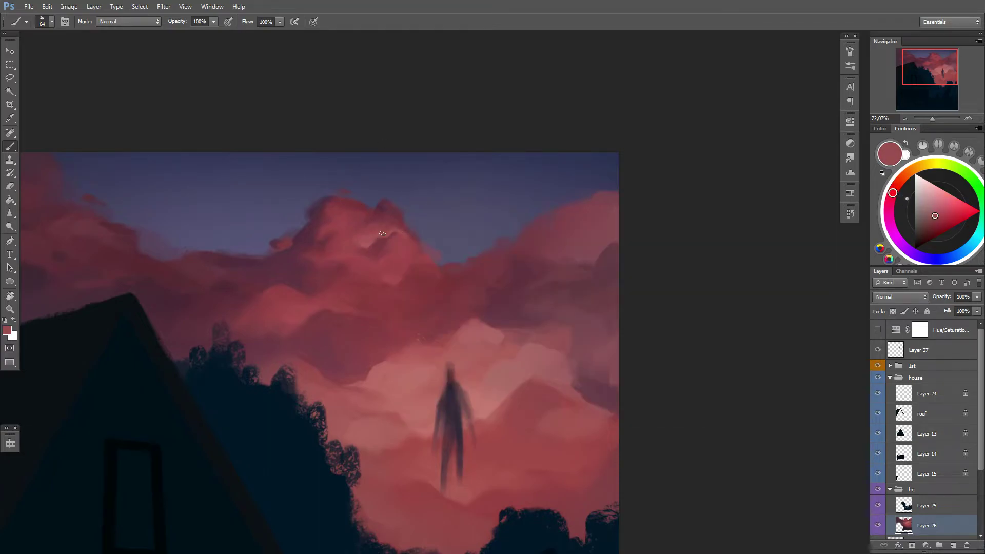
pyautogui.rightClick(358, 218)
pyautogui.rightClick(394, 221)
# Step: Set the brush size to about 156
pyautogui.scroll(-5, 451, 336)
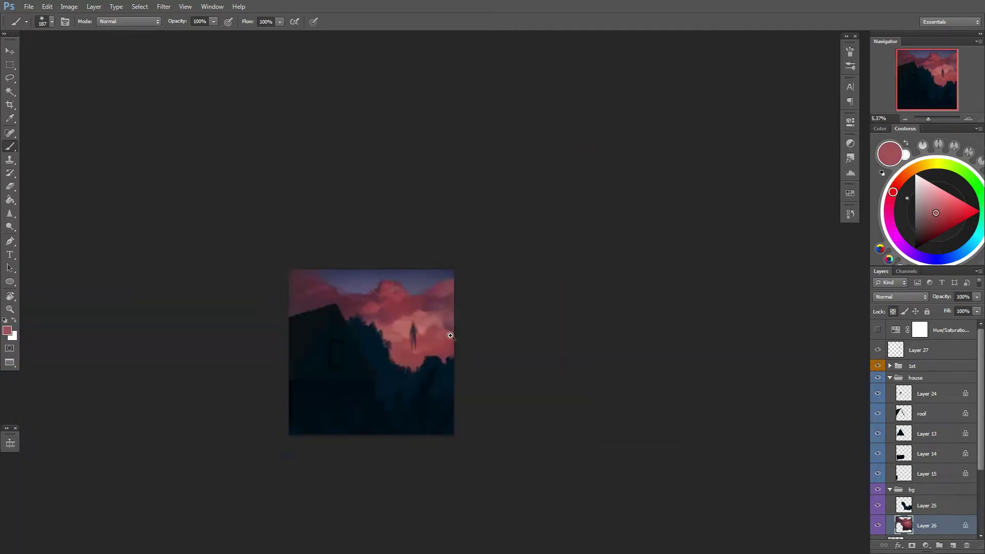
pyautogui.scroll(3, 400, 325)
pyautogui.rightClick(467, 300)
pyautogui.scroll(1, 431, 267)
pyautogui.rightClick(323, 281)
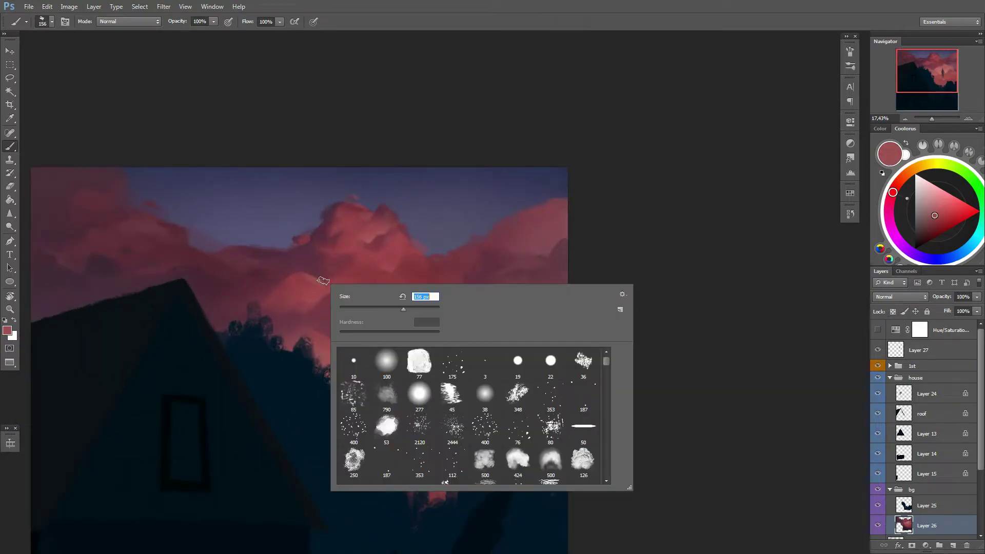
pyautogui.press('Return')
# Step: Sample a series of reds, maroons and cloud colours along the cloud edges
pyautogui.keyDown('alt'); pyautogui.click(315, 260); pyautogui.keyUp('alt')
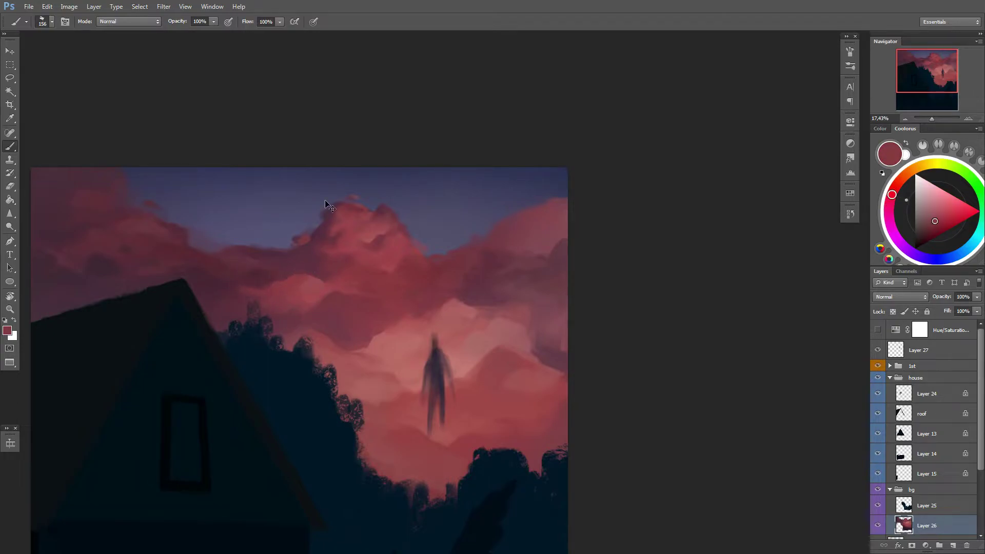
pyautogui.keyDown('alt'); pyautogui.click(252, 282); pyautogui.keyUp('alt')
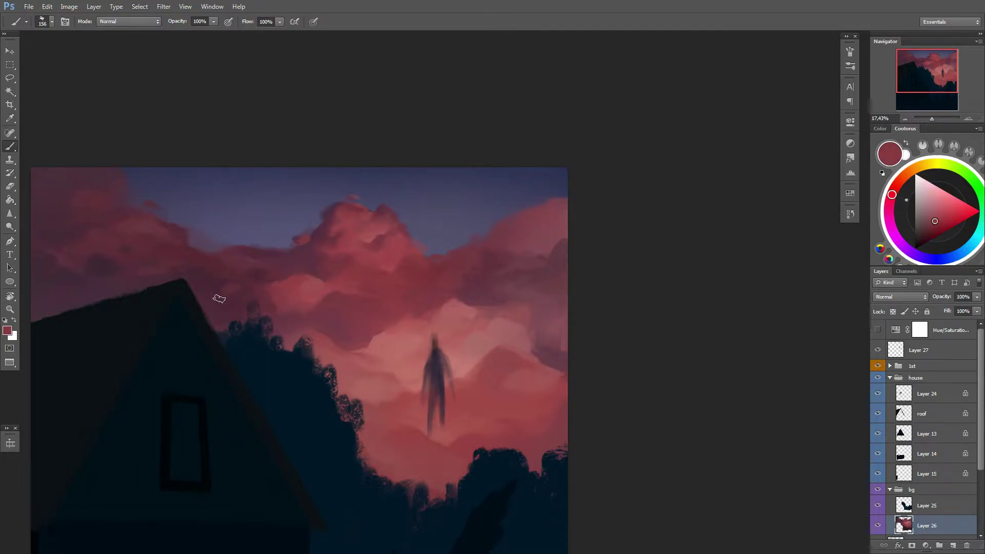
pyautogui.keyDown('alt'); pyautogui.click(272, 300); pyautogui.keyUp('alt')
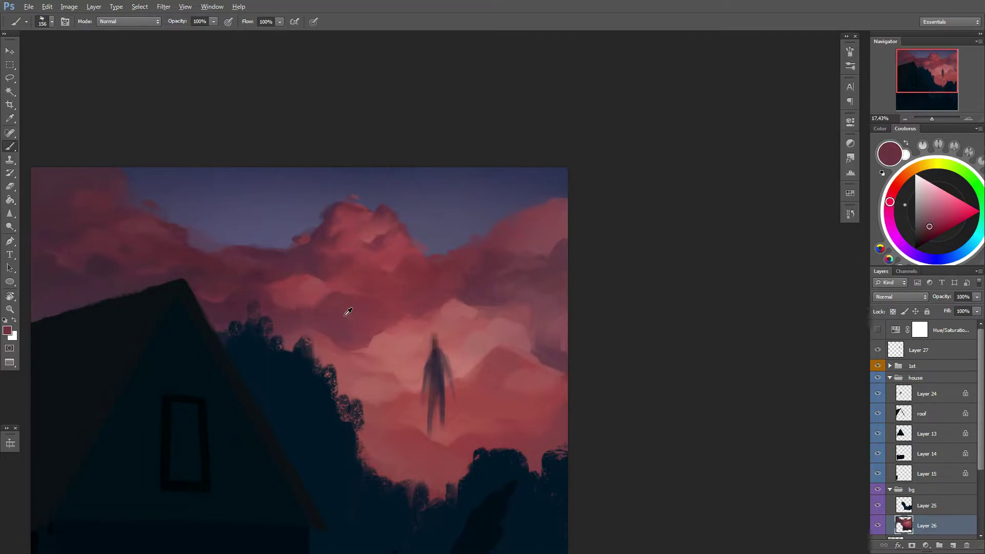
pyautogui.keyDown('alt'); pyautogui.click(308, 313); pyautogui.keyUp('alt')
pyautogui.keyDown('alt'); pyautogui.click(335, 325); pyautogui.keyUp('alt')
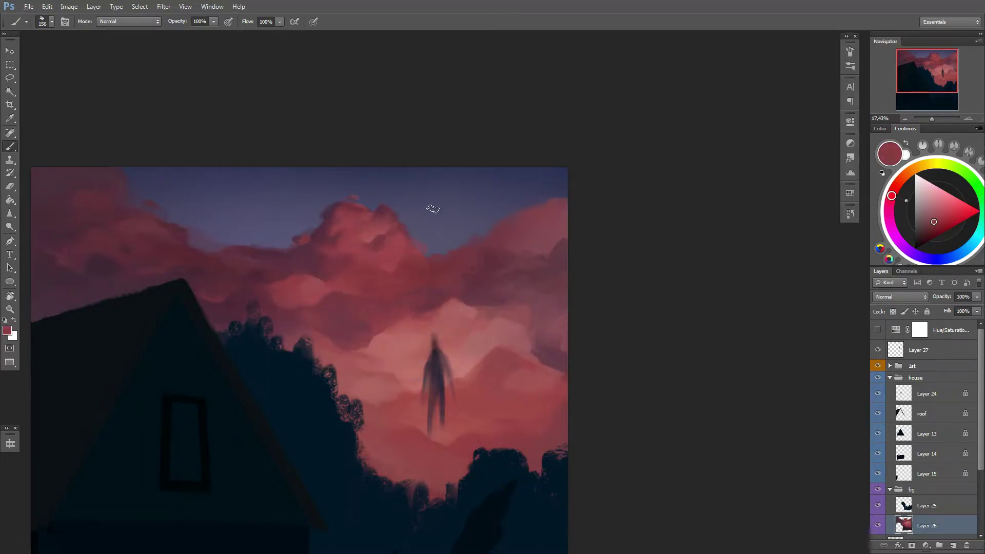
pyautogui.moveTo(401, 237); pyautogui.dragTo(386, 265)
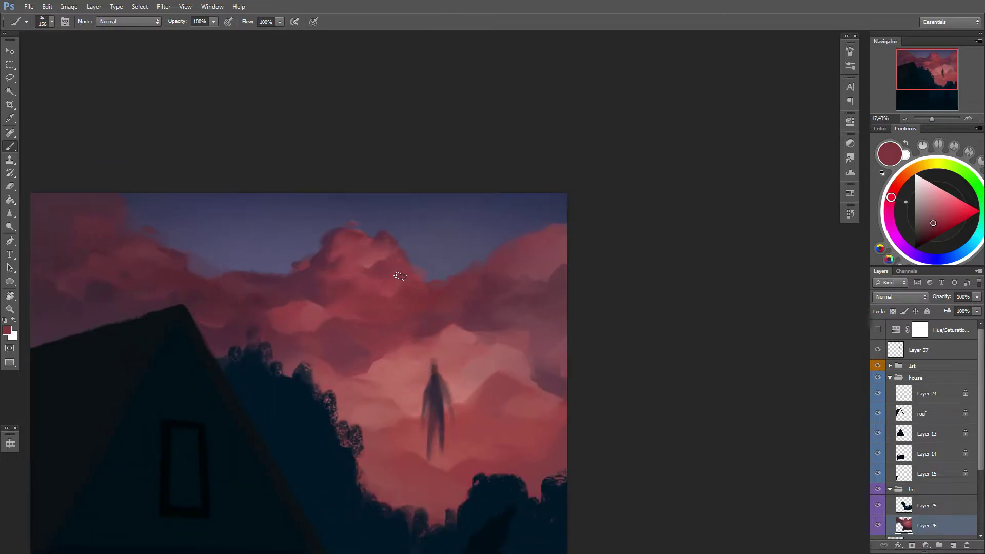
pyautogui.keyDown('alt'); pyautogui.click(408, 260); pyautogui.keyUp('alt')
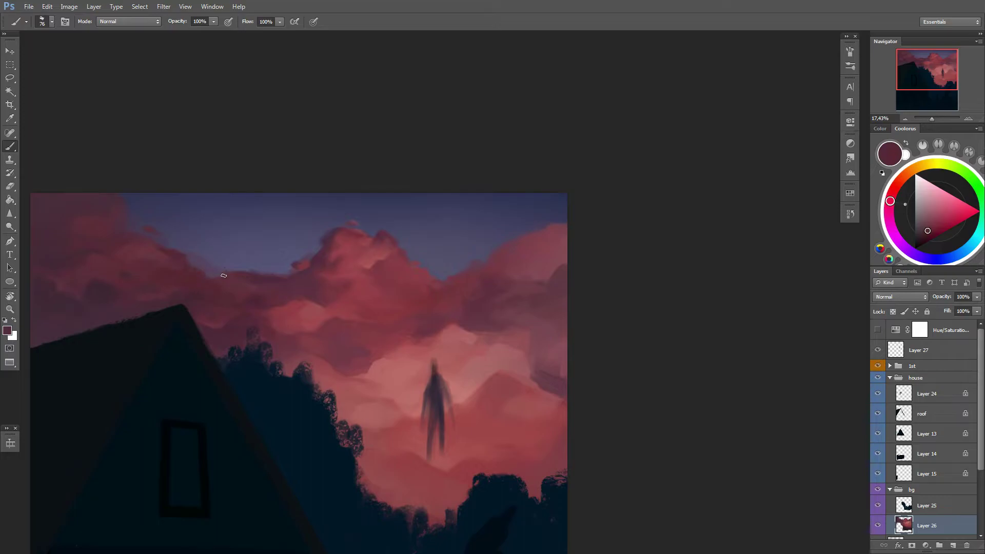
pyautogui.keyDown('alt'); pyautogui.click(177, 261); pyautogui.keyUp('alt')
pyautogui.keyDown('alt'); pyautogui.click(187, 268); pyautogui.keyUp('alt')
# Step: Enlarge the brush to about 236 and erase along the cloud edge
pyautogui.rightClick(236, 229)
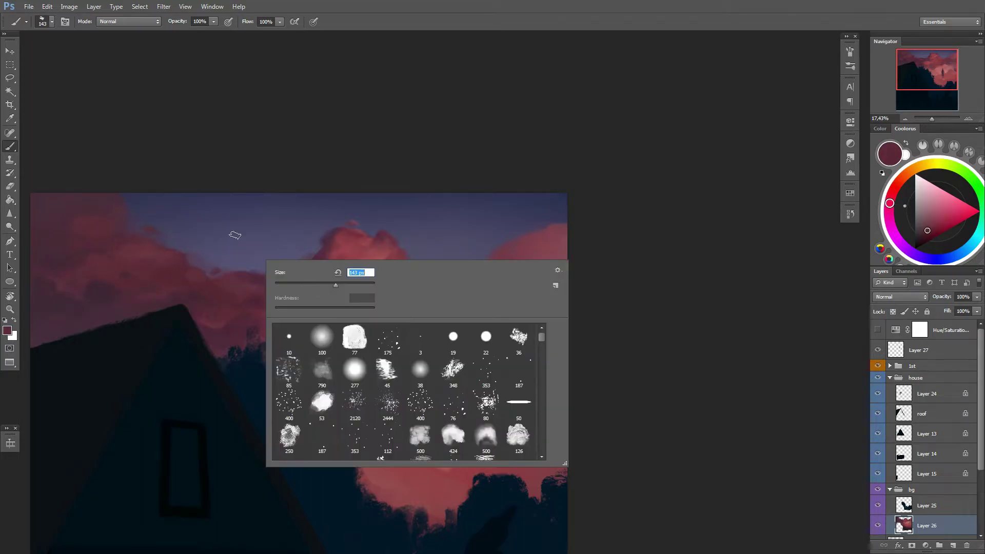
pyautogui.press('Return')
pyautogui.press(']')
pyautogui.press(']')
pyautogui.press(']')
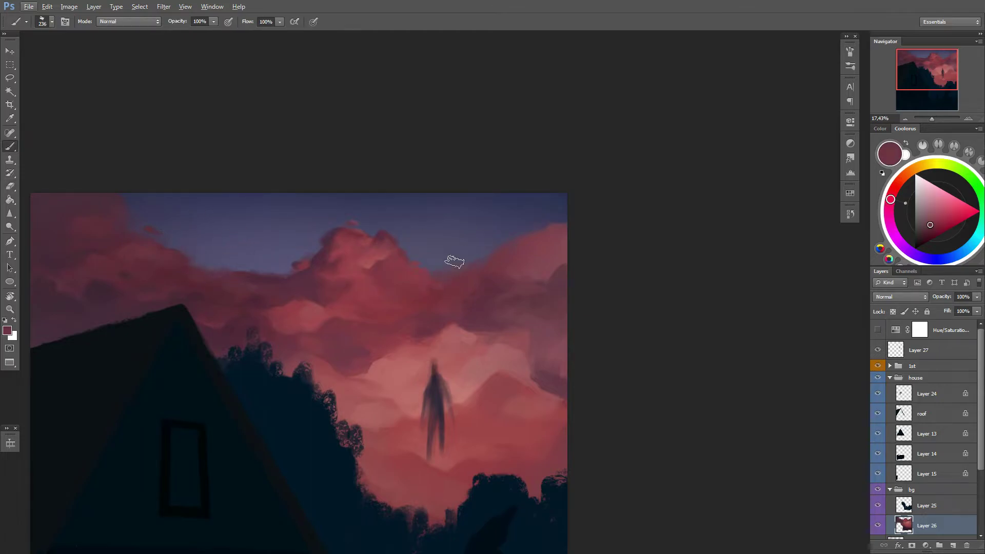
pyautogui.press('e')
pyautogui.scroll(-3, 564, 214)
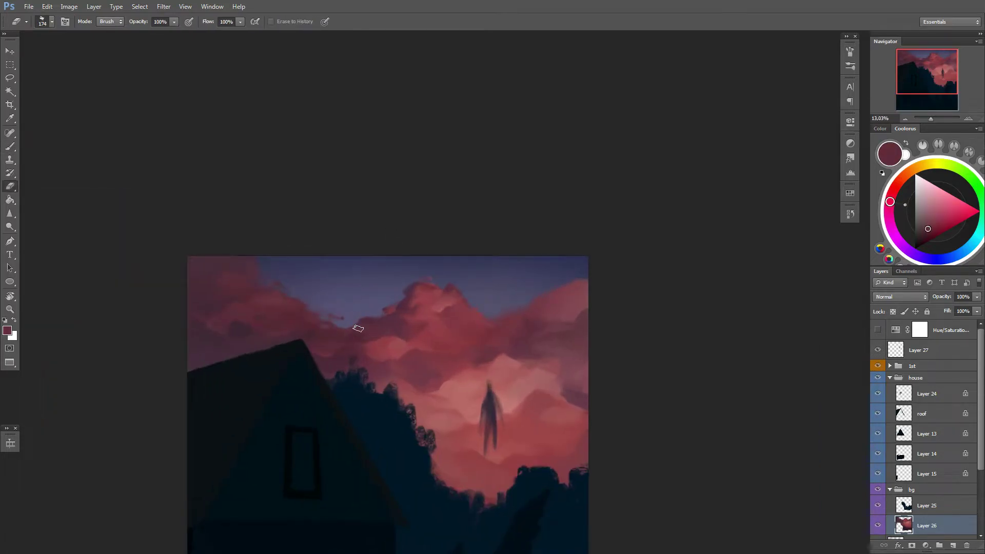
pyautogui.scroll(2, 380, 307)
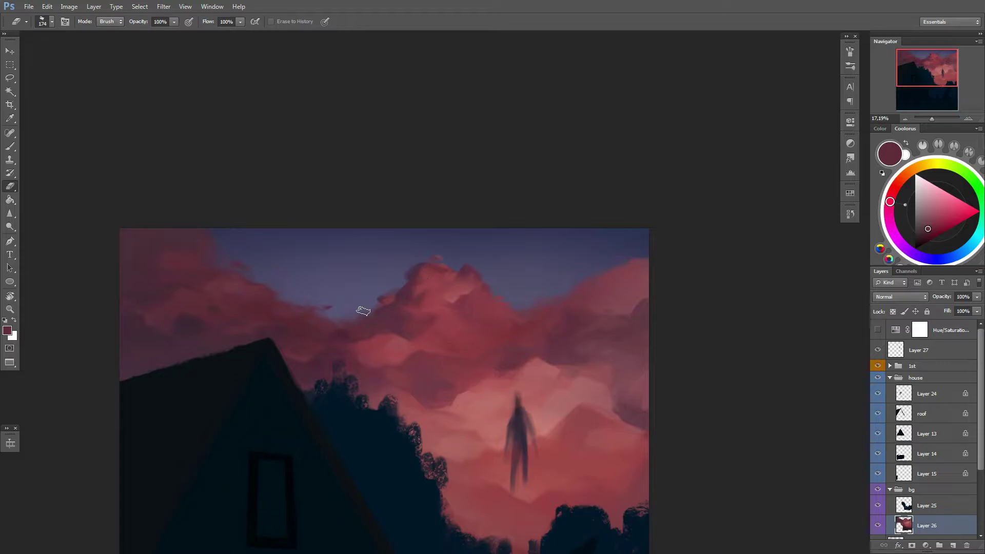
pyautogui.keyDown('alt'); pyautogui.click(370, 316); pyautogui.keyUp('alt')
# Step: Return to the Brush at about 175 and sample a mauve from the clouds
pyautogui.press('b')
pyautogui.scroll(-2, 385, 308)
pyautogui.scroll(2, 435, 387)
pyautogui.rightClick(585, 327)
pyautogui.press('Escape')
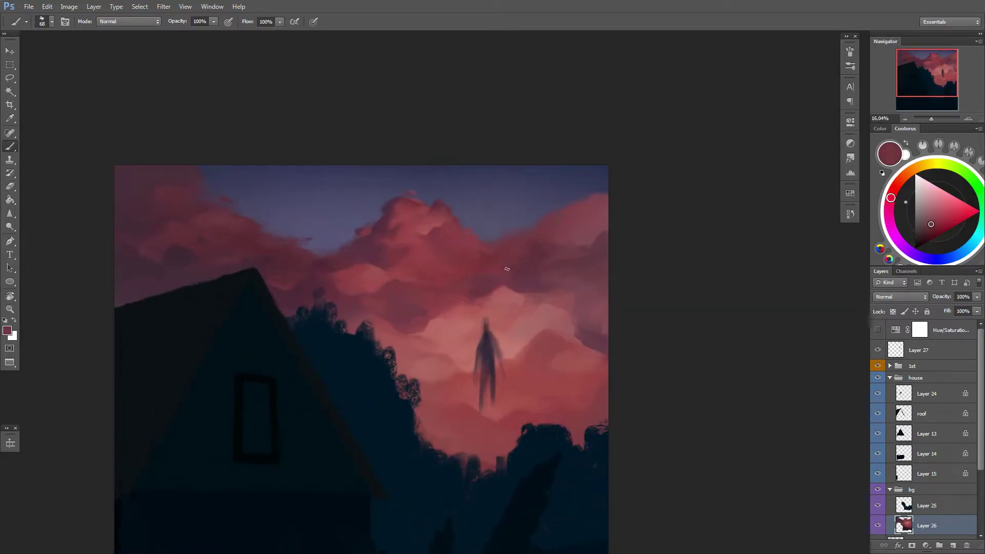
pyautogui.rightClick(537, 237)
pyautogui.press('Escape')
pyautogui.press('Escape')
pyautogui.rightClick(478, 306)
pyautogui.keyDown('alt'); pyautogui.click(375, 239); pyautogui.keyUp('alt')
# Step: Select the Smudge tool and set its brush size to 380, then 453
pyautogui.click(9, 213)
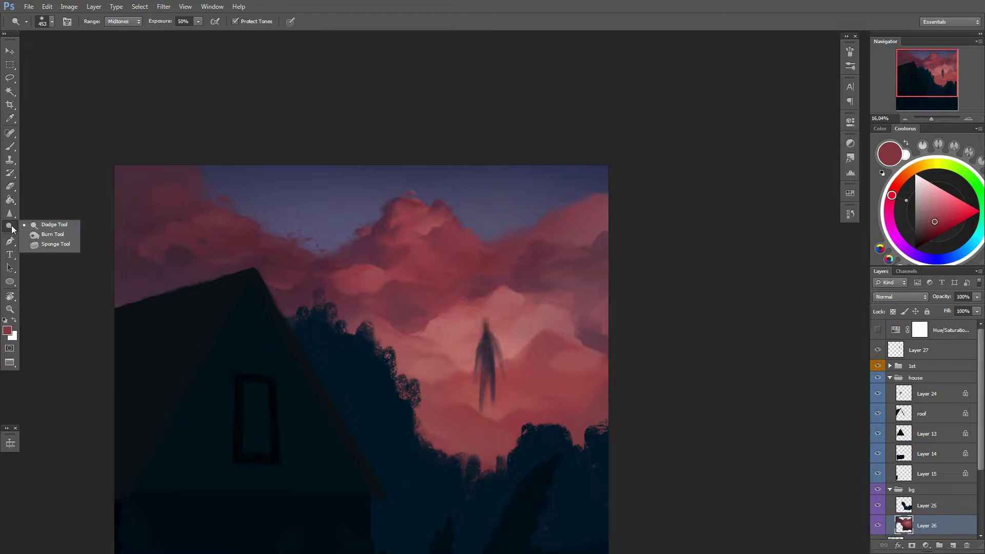
pyautogui.click(46, 230)
pyautogui.rightClick(399, 258)
pyautogui.scroll(3, 412, 272)
pyautogui.press('Escape')
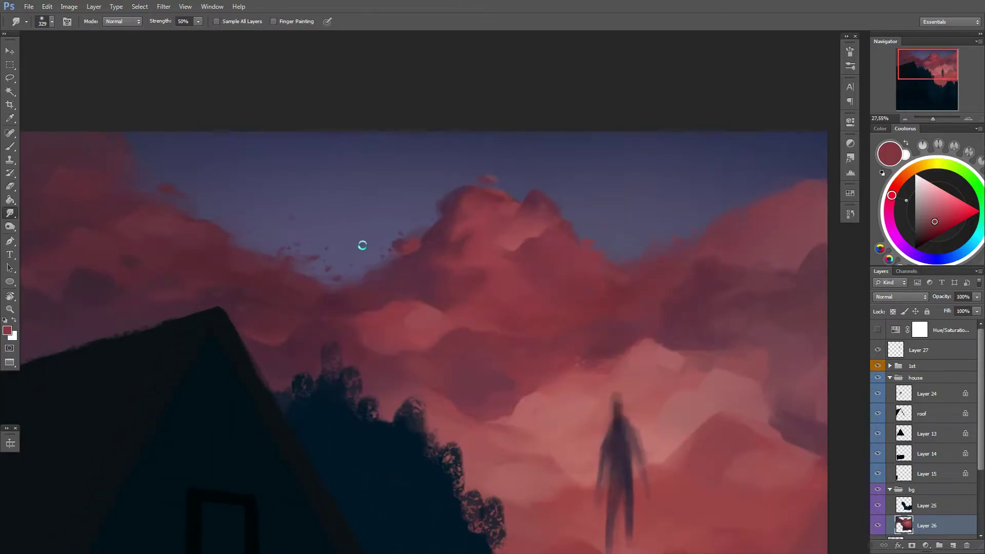
pyautogui.rightClick(389, 255)
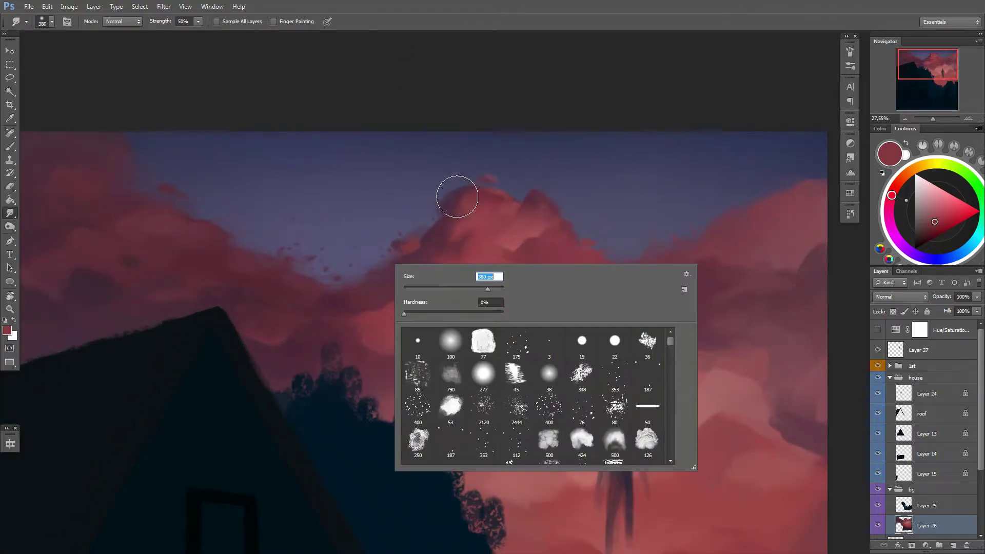
pyautogui.press('Escape')
pyautogui.moveTo(702, 161); pyautogui.dragTo(742, 167)
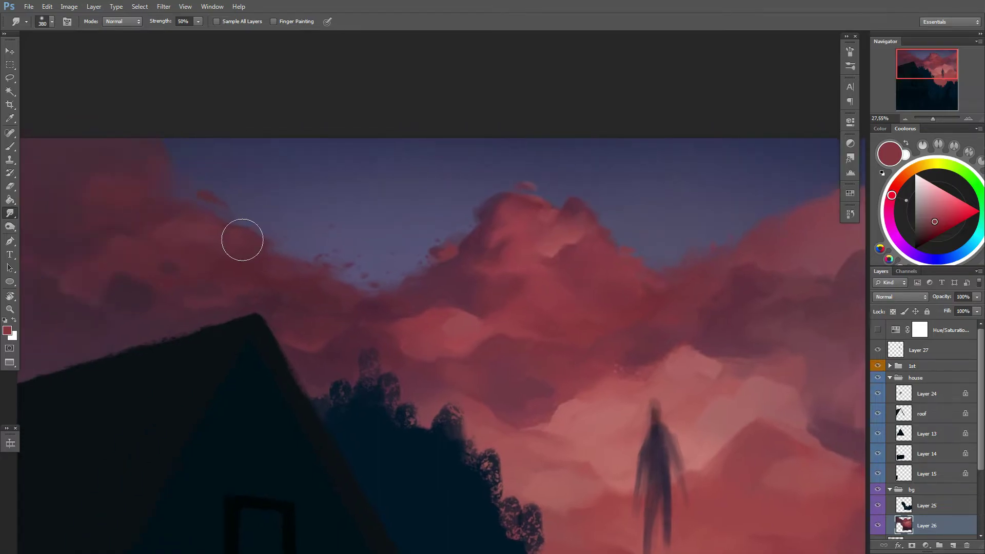
pyautogui.press(']')
# Step: Smudge the central cloud's edges, then return to the Brush with a darker red
pyautogui.moveTo(632, 290); pyautogui.dragTo(291, 243)
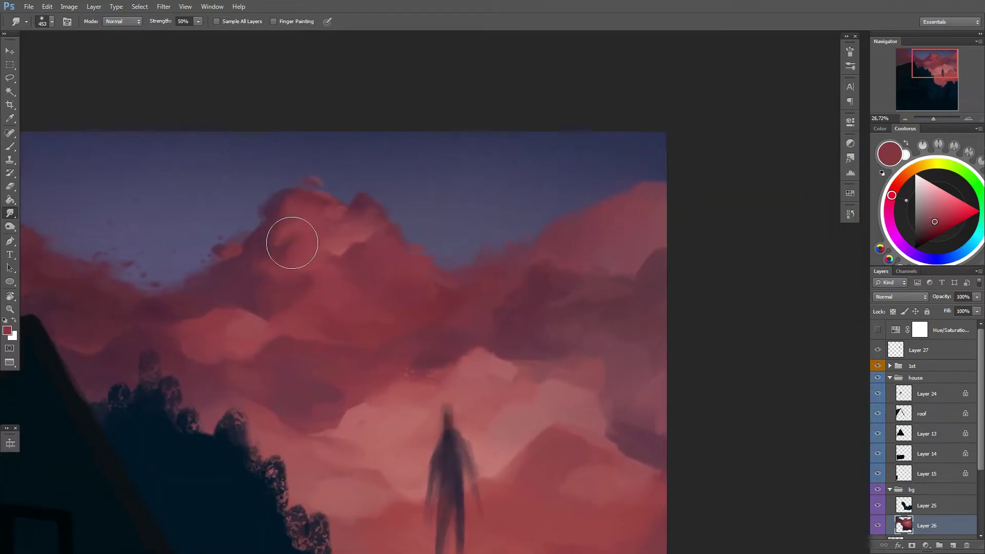
pyautogui.scroll(-3, 356, 329)
pyautogui.scroll(2, 293, 287)
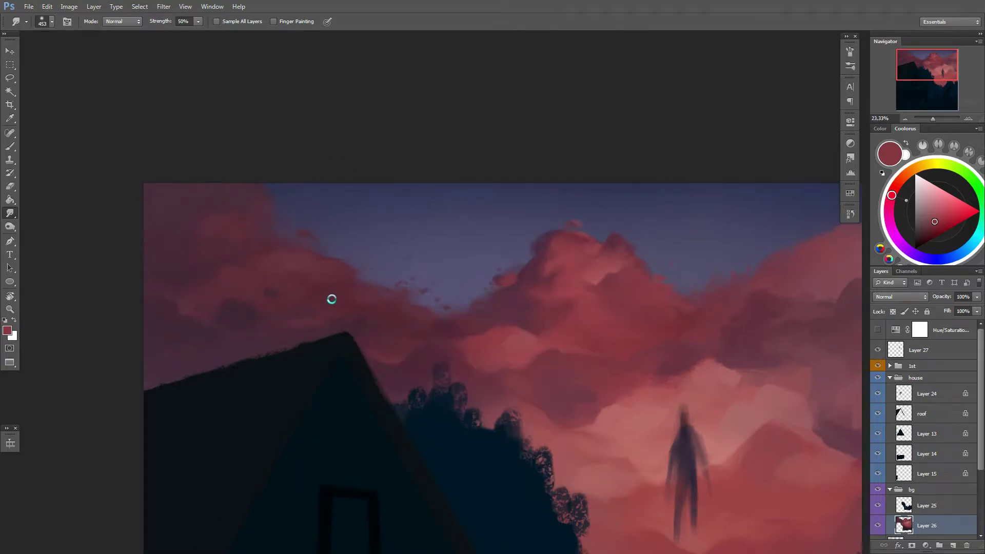
pyautogui.press('b')
pyautogui.keyDown('alt'); pyautogui.click(386, 320); pyautogui.keyUp('alt')
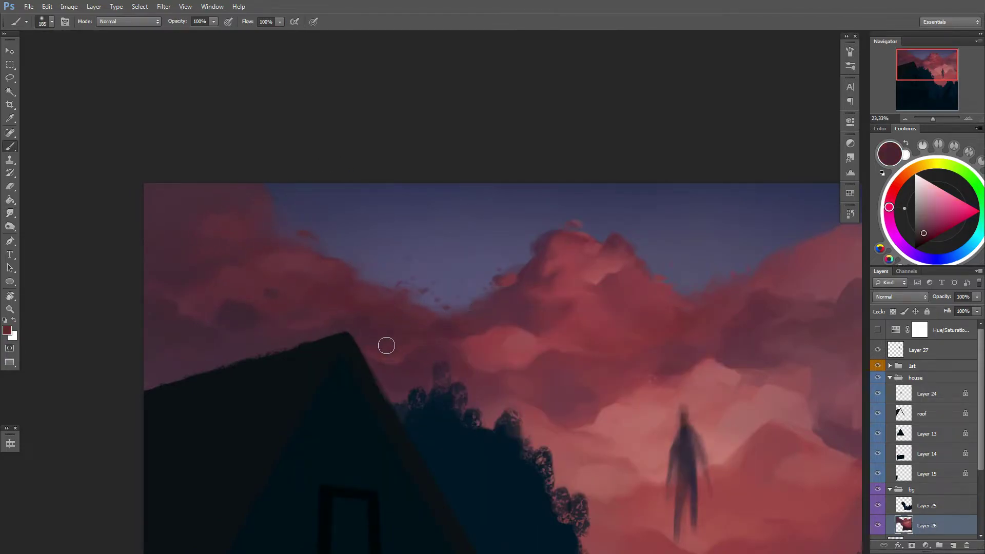
# Step: Move the floating figure slightly higher and pick a dark red paint colour
pyautogui.scroll(-3, 397, 320)
pyautogui.scroll(2, 513, 304)
pyautogui.moveTo(512, 303); pyautogui.dragTo(451, 232)
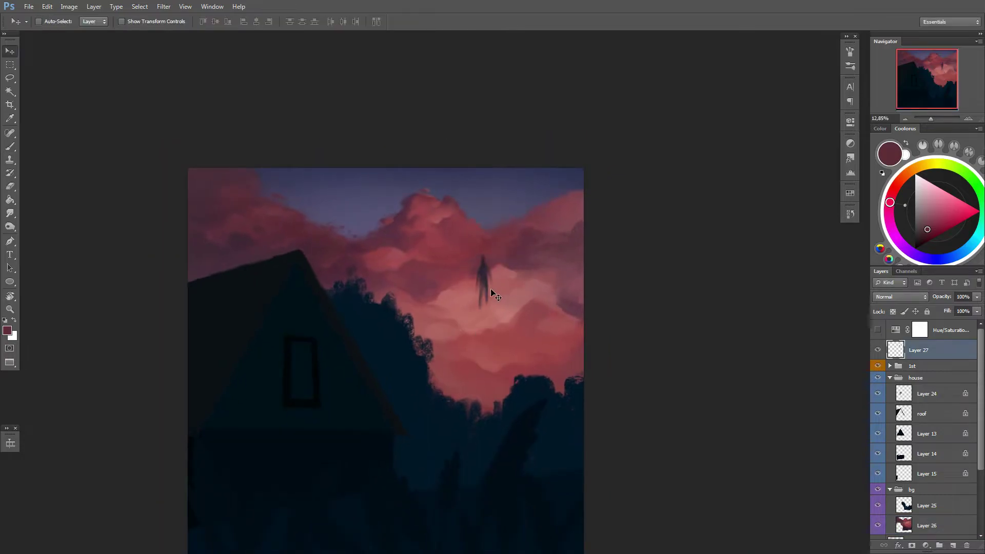
pyautogui.scroll(-2, 479, 279)
pyautogui.scroll(4, 473, 369)
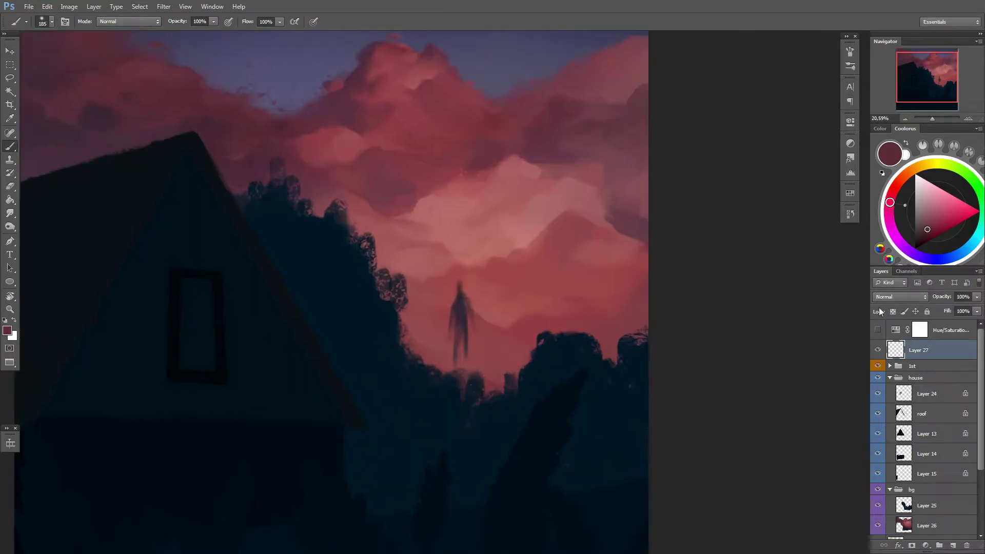
pyautogui.rightClick(465, 279)
pyautogui.keyDown('alt'); pyautogui.click(415, 289); pyautogui.keyUp('alt')
pyautogui.rightClick(415, 289)
pyautogui.press('Return')
pyautogui.keyDown('alt'); pyautogui.click(465, 347); pyautogui.keyUp('alt')
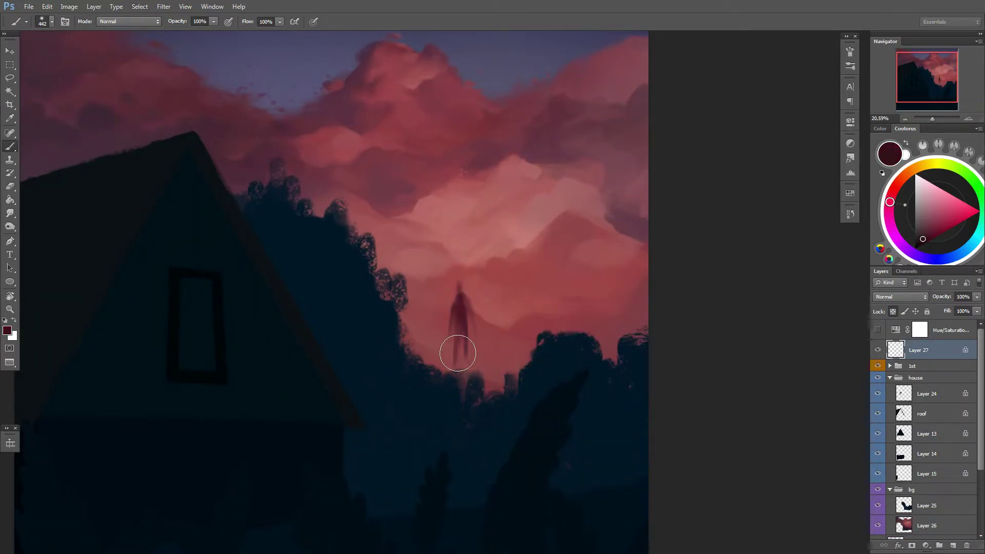
pyautogui.scroll(-2, 513, 288)
# Step: Group the figure's layer as 'ghost' and add a new empty layer inside it
pyautogui.hotkey('ctrl', 'g')
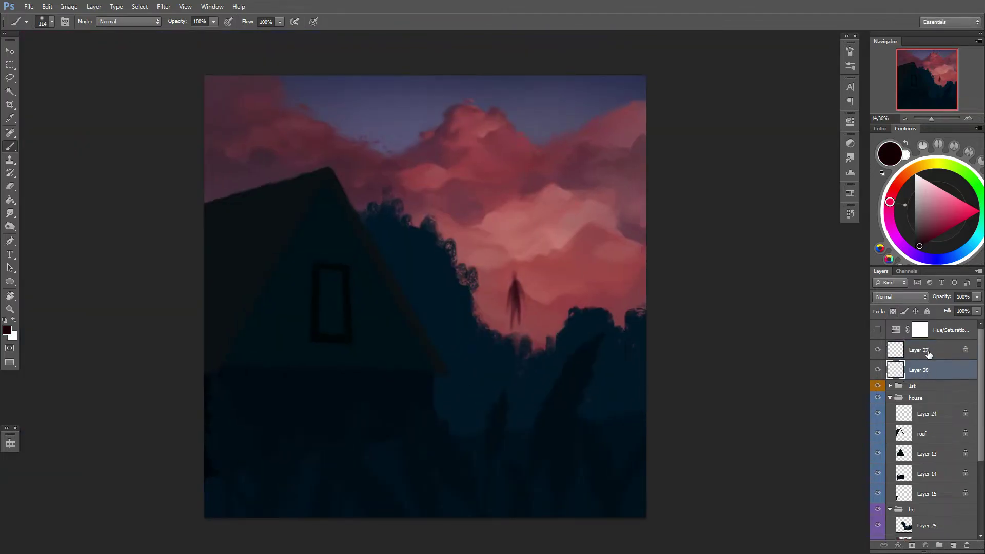
pyautogui.doubleClick(920, 330)
pyautogui.press('Return')
pyautogui.scroll(1, 583, 220)
pyautogui.keyDown('alt'); pyautogui.click(583, 220); pyautogui.keyUp('alt')
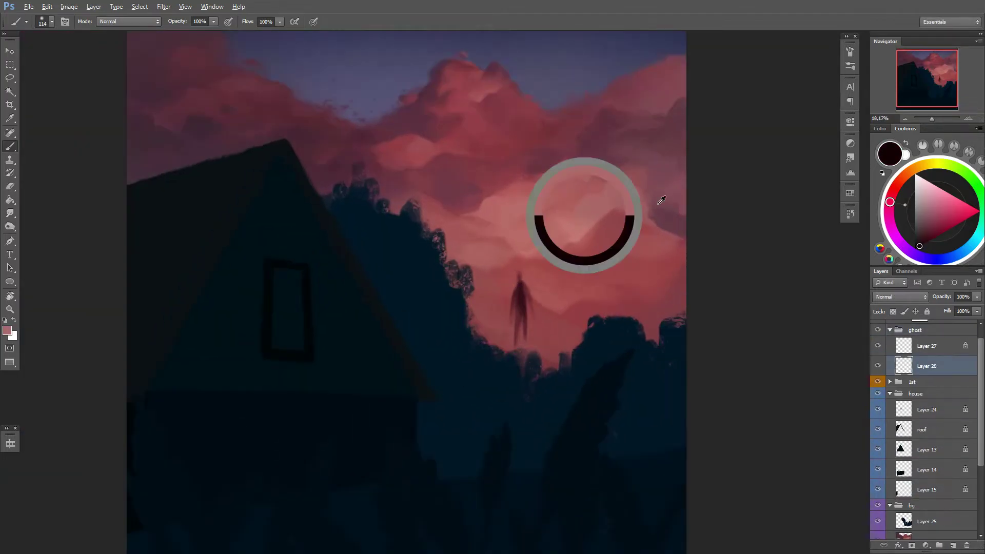
pyautogui.rightClick(568, 310)
pyautogui.press('Return')
# Step: Choose a crimson colour and set the brush to 185 on the figure's layer
pyautogui.rightClick(548, 288)
pyautogui.press('Return')
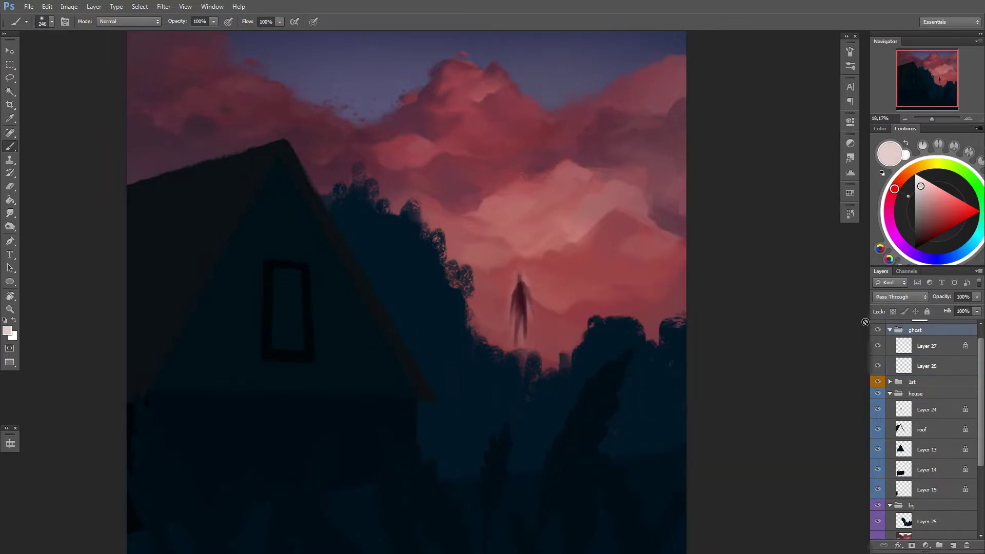
pyautogui.click(894, 193)
pyautogui.click(948, 223)
pyautogui.rightClick(544, 274)
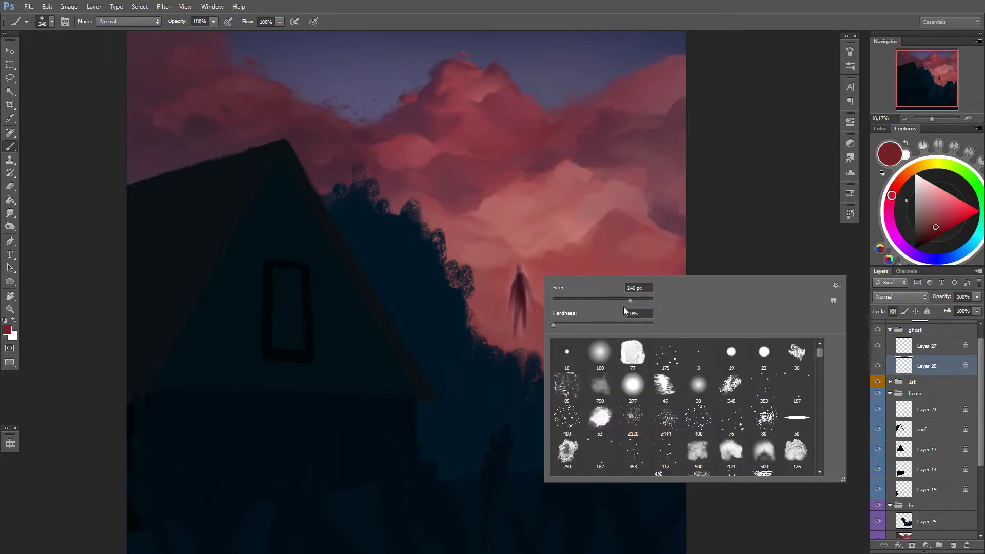
pyautogui.press('Return')
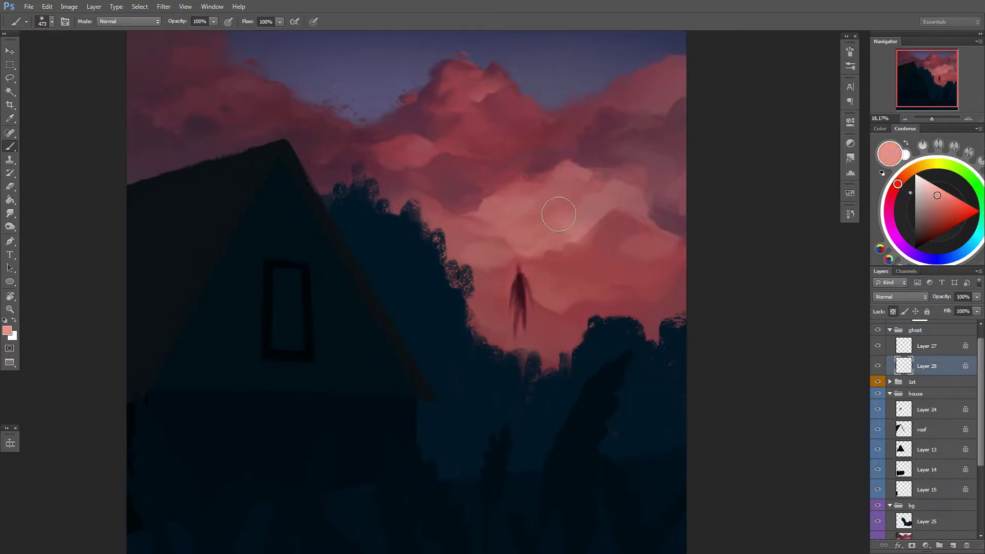
pyautogui.click(927, 346)
pyautogui.rightClick(518, 258)
pyautogui.write('185')
pyautogui.press('Return')
# Step: Darken a sampled muted red to near-black and set the brush size to 463
pyautogui.keyDown('alt'); pyautogui.click(523, 252); pyautogui.keyUp('alt')
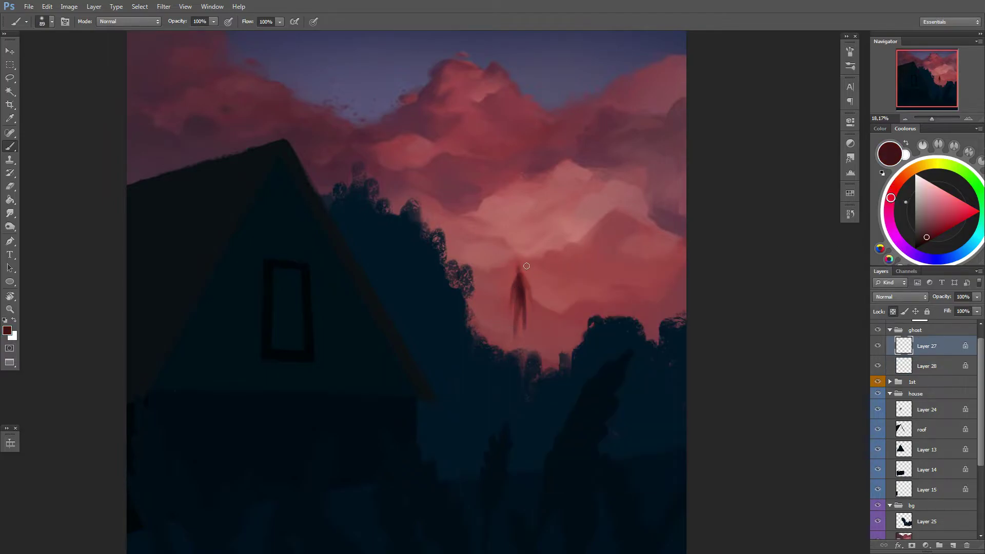
pyautogui.moveTo(934, 226); pyautogui.dragTo(922, 245)
pyautogui.rightClick(545, 279)
pyautogui.write('463')
pyautogui.press('Return')
pyautogui.scroll(-3, 513, 334)
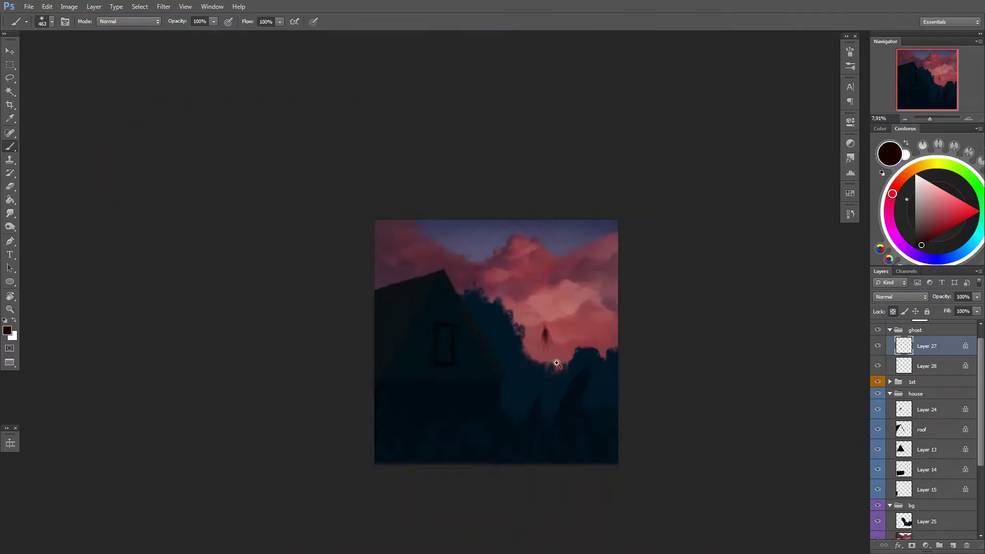
pyautogui.scroll(2, 533, 347)
pyautogui.moveTo(534, 347); pyautogui.dragTo(561, 346)
pyautogui.rightClick(580, 327)
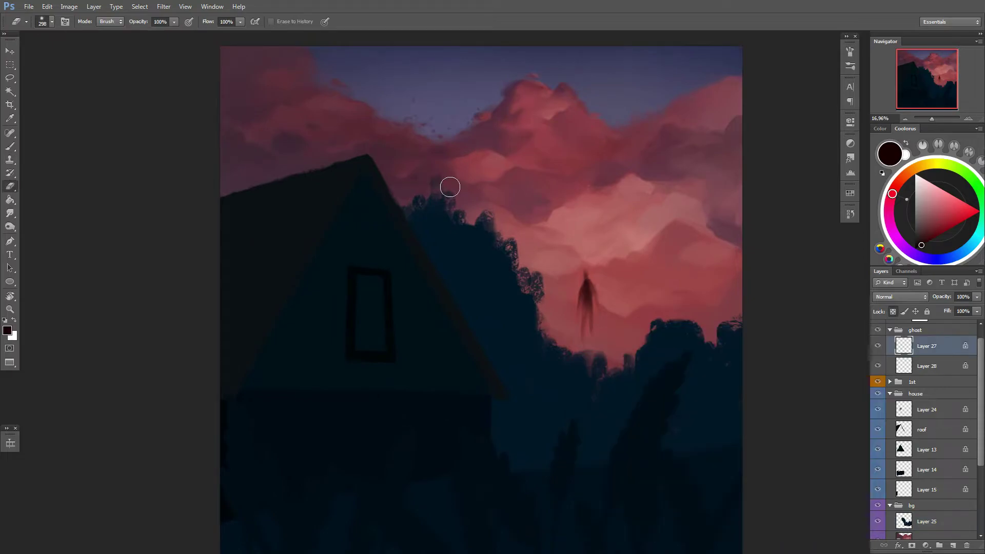
# Step: Switch to the tree silhouette layer, set the brush to 152, and sample the dark navy
pyautogui.keyDown('ctrl'); pyautogui.click(451, 188); pyautogui.keyUp('ctrl')
pyautogui.rightClick(459, 194)
pyautogui.write('152')
pyautogui.keyDown('alt'); pyautogui.click(463, 228); pyautogui.keyUp('alt')
# Step: Shrink the brush to 59, fill the treeline edge against the sky and trim near the figure
pyautogui.press('[')
pyautogui.press('[')
pyautogui.press('[')
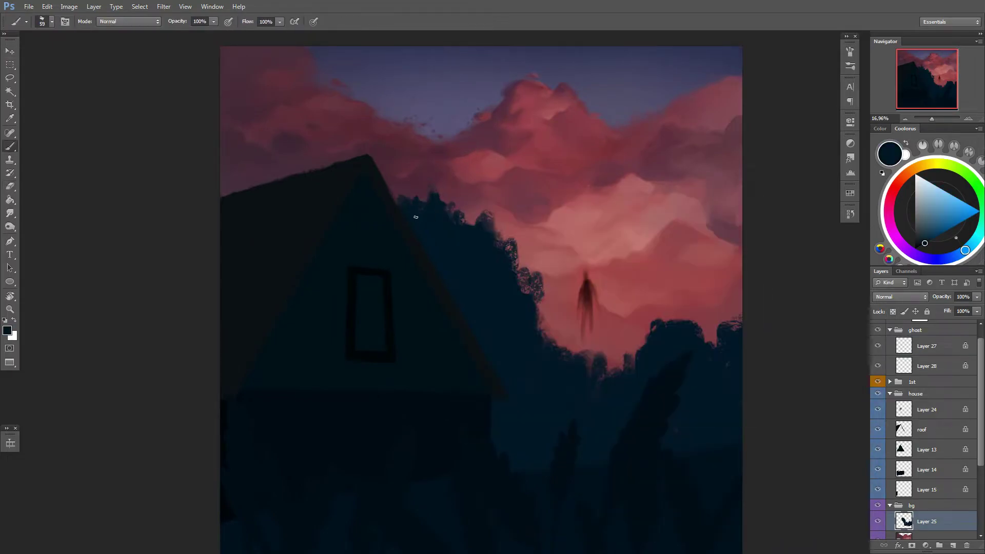
pyautogui.moveTo(410, 199)
pyautogui.mouseDown()
pyautogui.moveTo(436, 188)
pyautogui.moveTo(469, 223)
pyautogui.mouseUp()
pyautogui.rightClick(459, 224)
pyautogui.moveTo(550, 286); pyautogui.dragTo(522, 273)
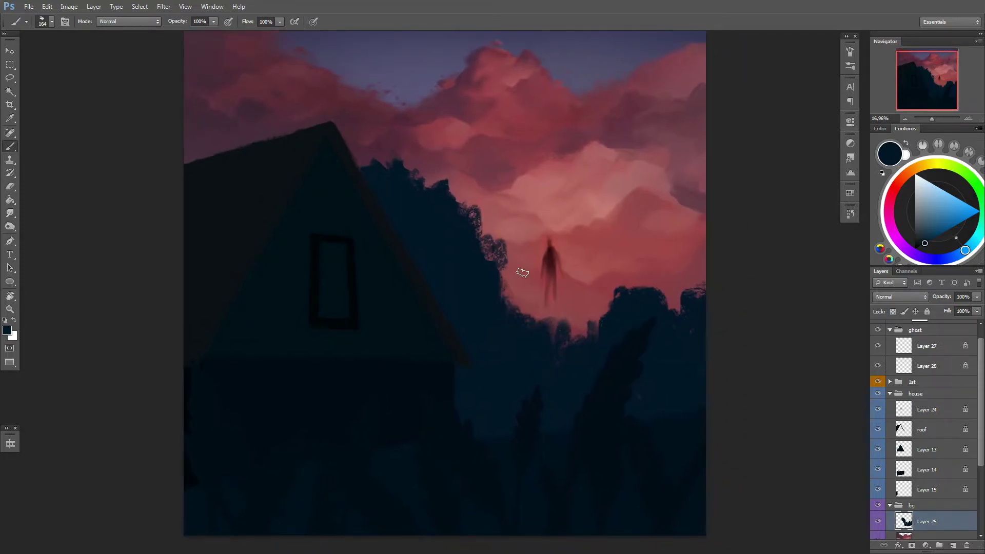
pyautogui.moveTo(522, 272); pyautogui.dragTo(517, 279)
# Step: Reshape the treeline edge beside the figure, alternating between eraser and brush
pyautogui.press('e')
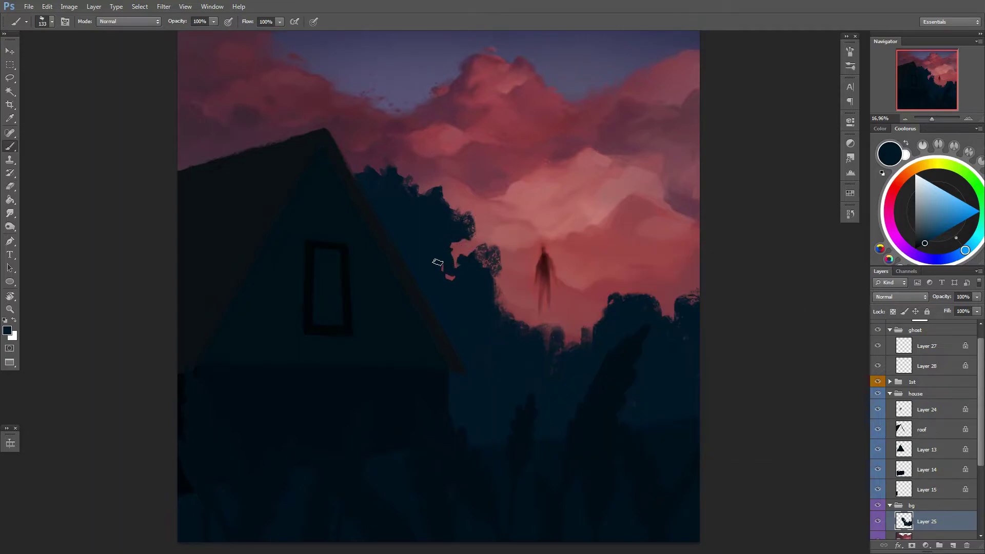
pyautogui.moveTo(469, 211)
pyautogui.mouseDown()
pyautogui.moveTo(464, 256)
pyautogui.moveTo(493, 256)
pyautogui.moveTo(508, 313)
pyautogui.moveTo(472, 304)
pyautogui.mouseUp()
pyautogui.press('b')
pyautogui.press('e')
pyautogui.press('b')
pyautogui.scroll(-1, 629, 330)
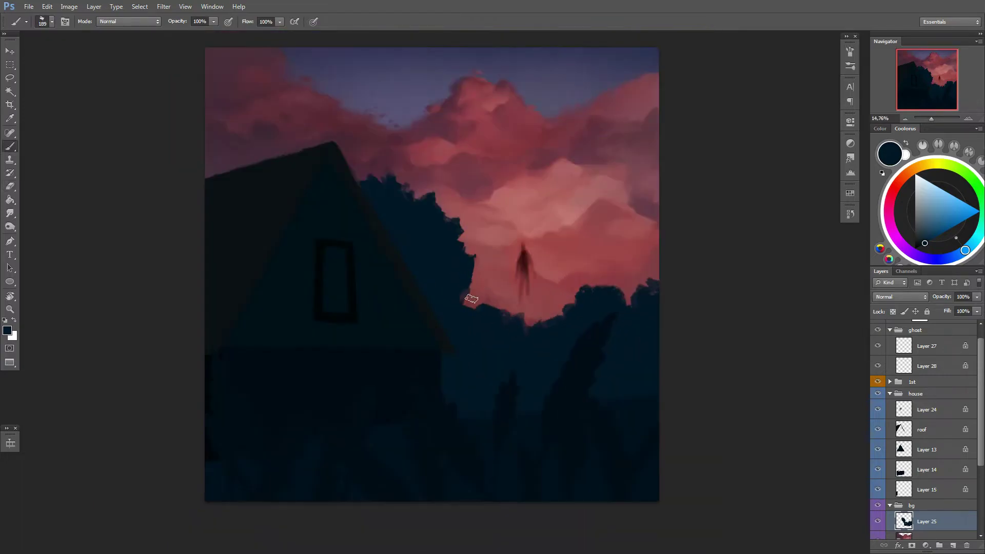
pyautogui.press('e')
pyautogui.scroll(-1, 535, 359)
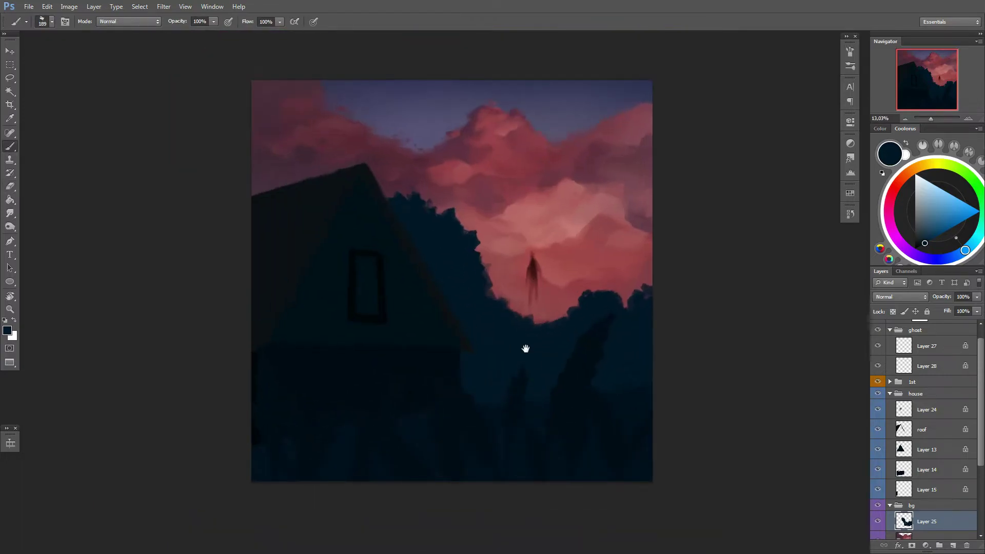
# Step: Rotate the canvas view to an angle, then return it to upright
pyautogui.press('r')
pyautogui.moveTo(581, 339); pyautogui.dragTo(452, 202)
pyautogui.press('e')
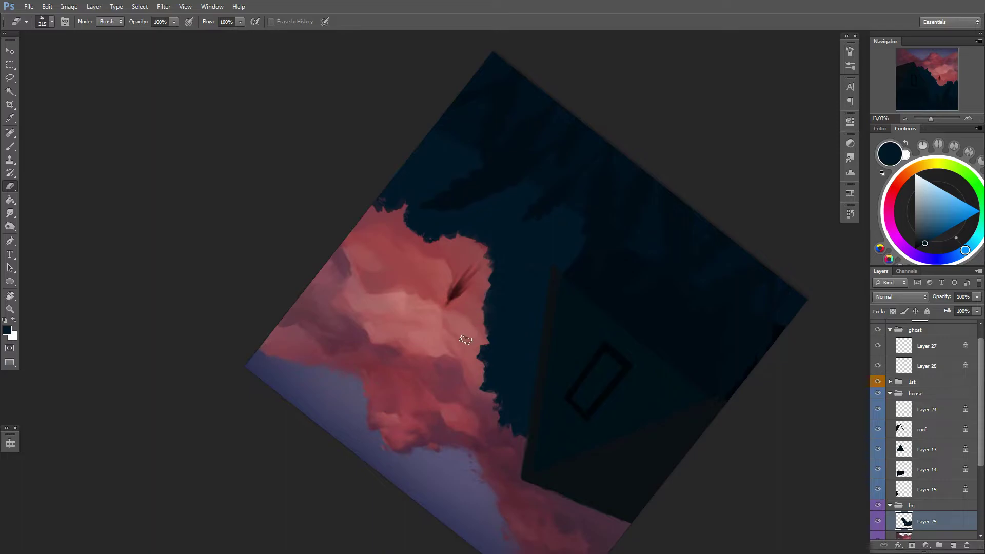
pyautogui.press('r')
pyautogui.press('Escape')
pyautogui.press('e')
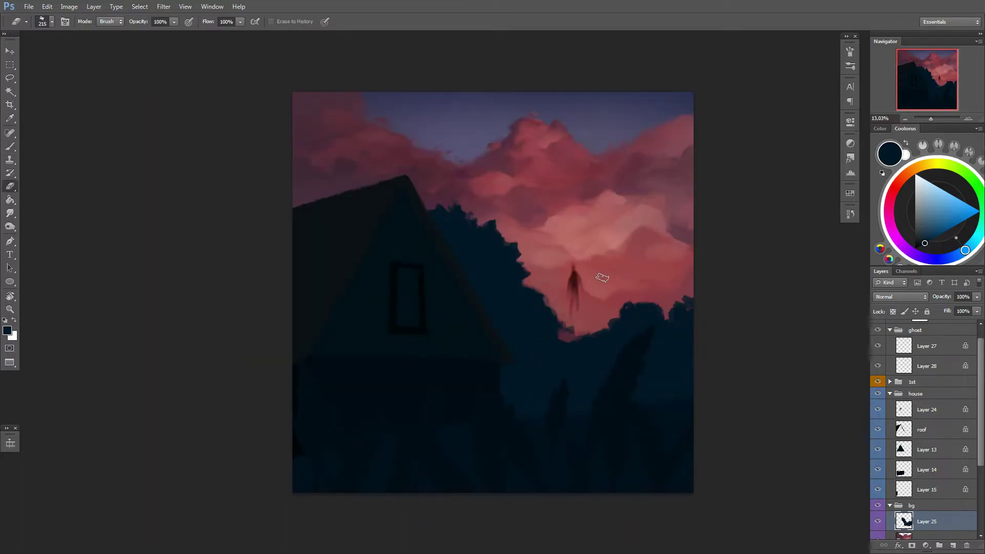
# Step: Shrink the eraser to 71 and keep refining the tree edge, adjusting brush settings
pyautogui.press('[')
pyautogui.press('[')
pyautogui.press('[')
pyautogui.press('b')
pyautogui.rightClick(636, 311)
pyautogui.rightClick(561, 280)
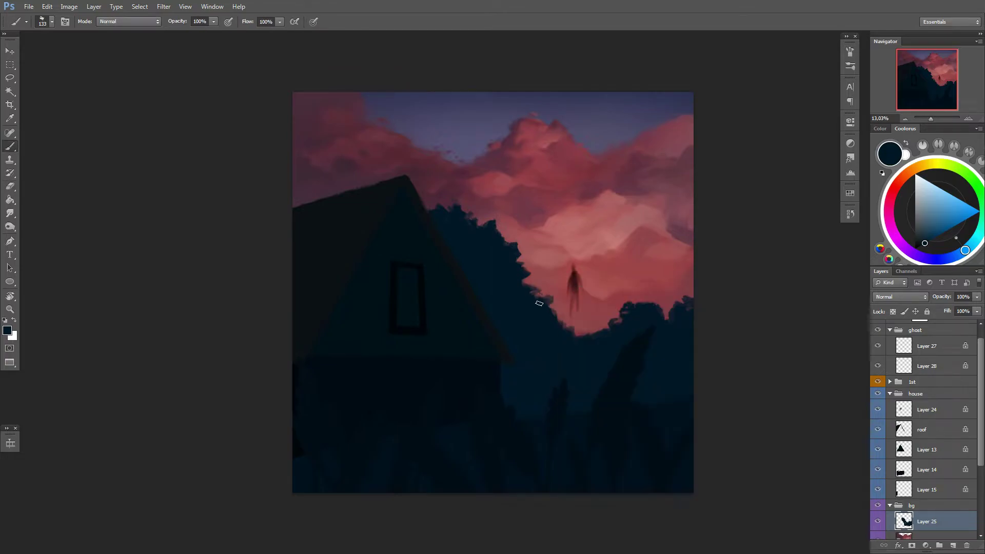
pyautogui.press('e')
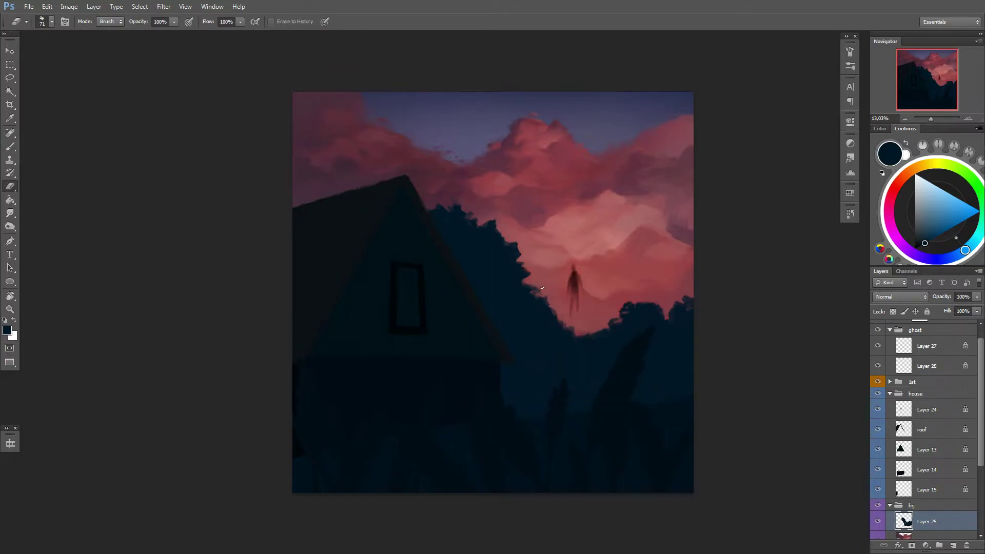
pyautogui.press('b')
pyautogui.rightClick(638, 317)
pyautogui.rightClick(613, 331)
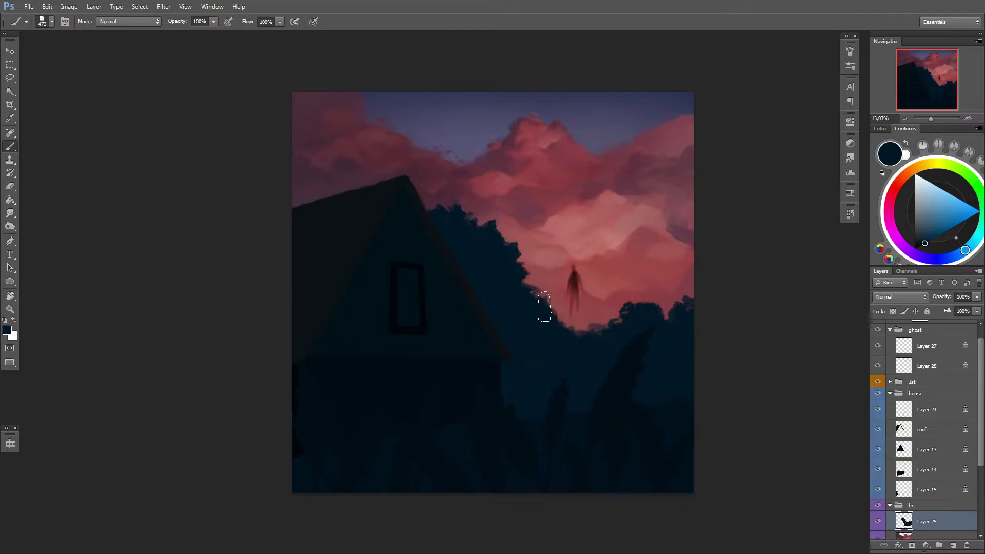
pyautogui.press('e')
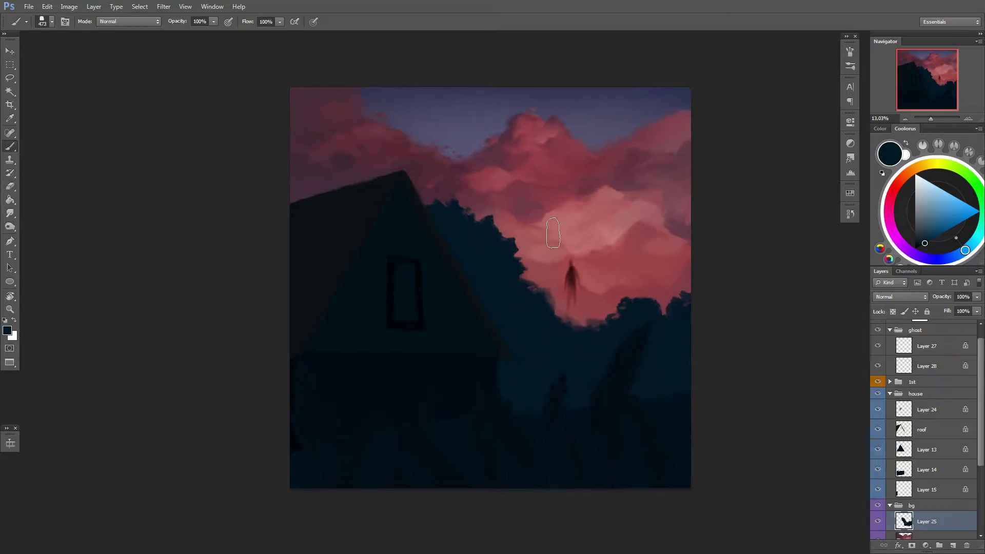
pyautogui.press('b')
pyautogui.rightClick(619, 295)
# Step: Warp the tree layer, pulling the mesh down to bend the silhouette
pyautogui.hotkey('ctrl', 't')
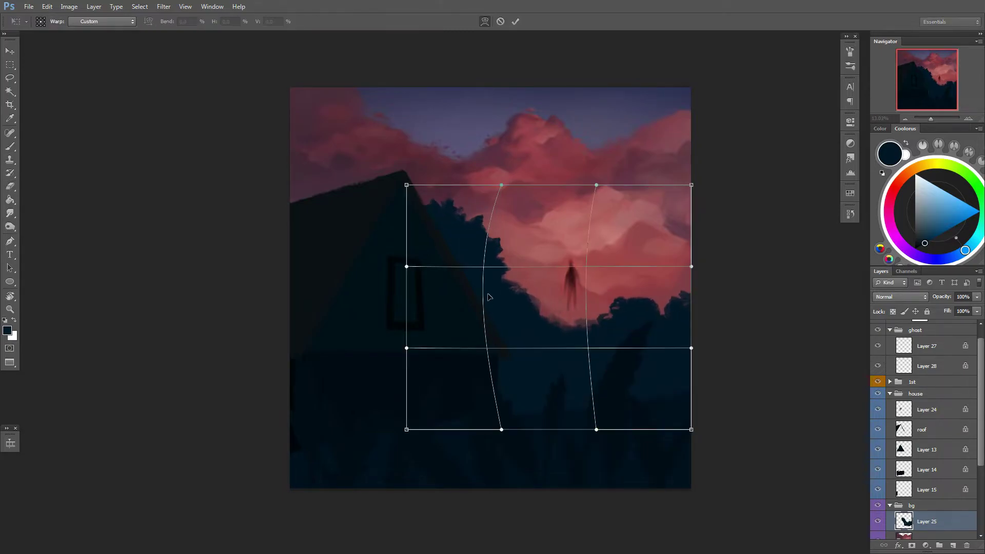
pyautogui.moveTo(702, 308); pyautogui.dragTo(711, 344)
pyautogui.moveTo(564, 308)
pyautogui.mouseDown()
pyautogui.moveTo(603, 340)
pyautogui.moveTo(569, 362)
pyautogui.mouseUp()
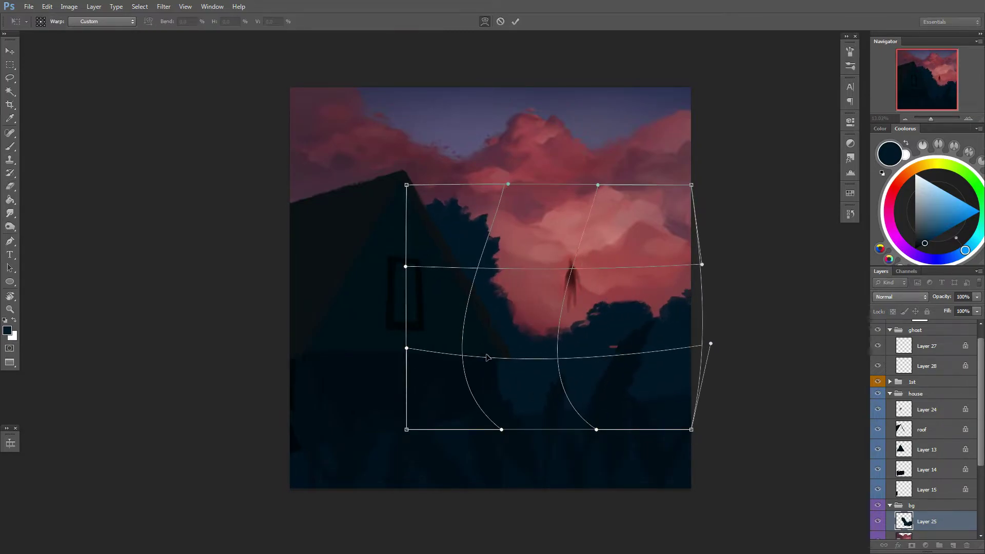
pyautogui.moveTo(711, 344); pyautogui.dragTo(716, 374)
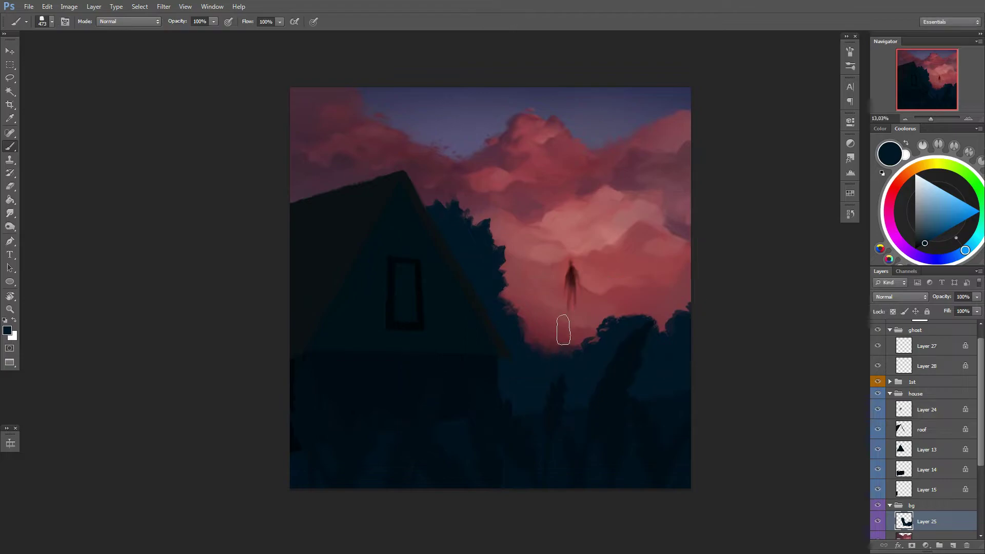
# Step: Shift the view and nudge the ghost figure lower into place
pyautogui.moveTo(527, 319); pyautogui.dragTo(510, 310)
pyautogui.moveTo(569, 276); pyautogui.dragTo(589, 323)
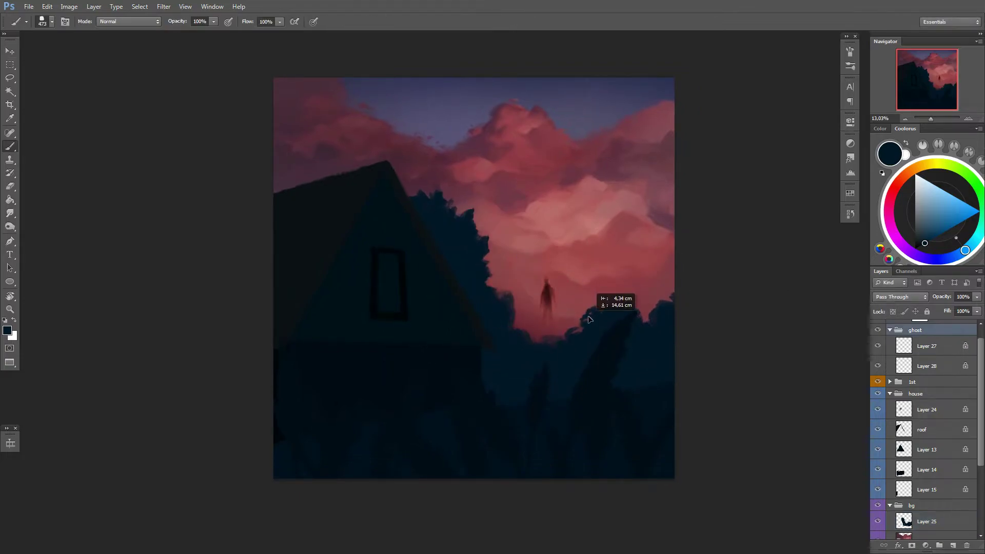
pyautogui.scroll(-3, 589, 368)
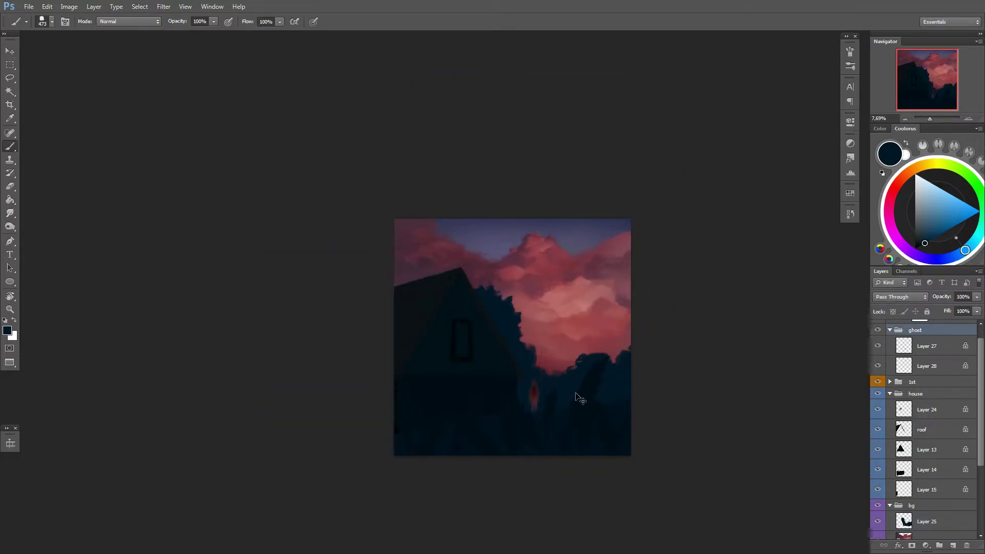
# Step: Nudge the ghost up and right, then pick dark magenta with a much larger brush on the tree layer
pyautogui.moveTo(613, 361); pyautogui.dragTo(613, 363)
pyautogui.scroll(2, 594, 363)
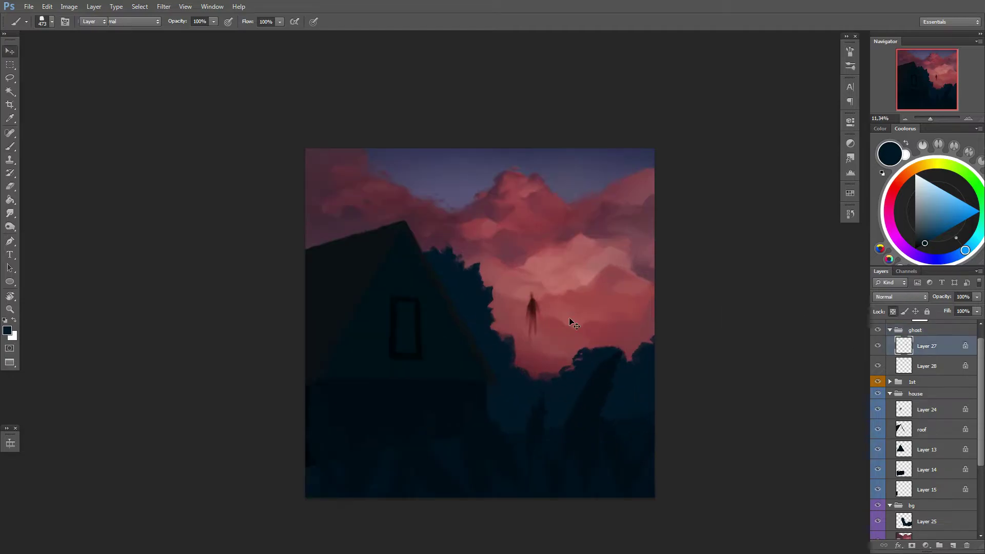
pyautogui.keyDown('ctrl'); pyautogui.click(522, 382); pyautogui.keyUp('ctrl')
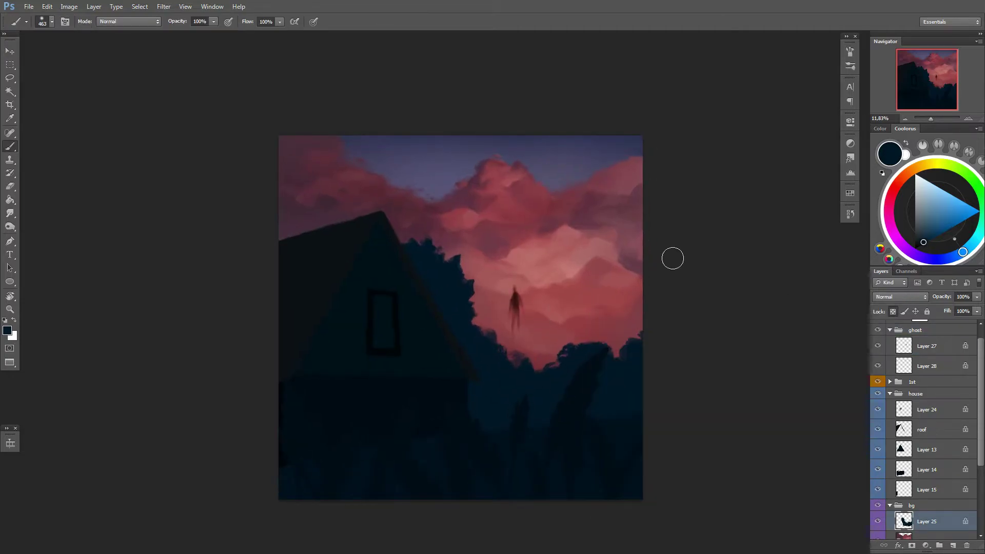
pyautogui.click(889, 209)
pyautogui.click(927, 237)
pyautogui.rightClick(570, 297)
pyautogui.press('Return')
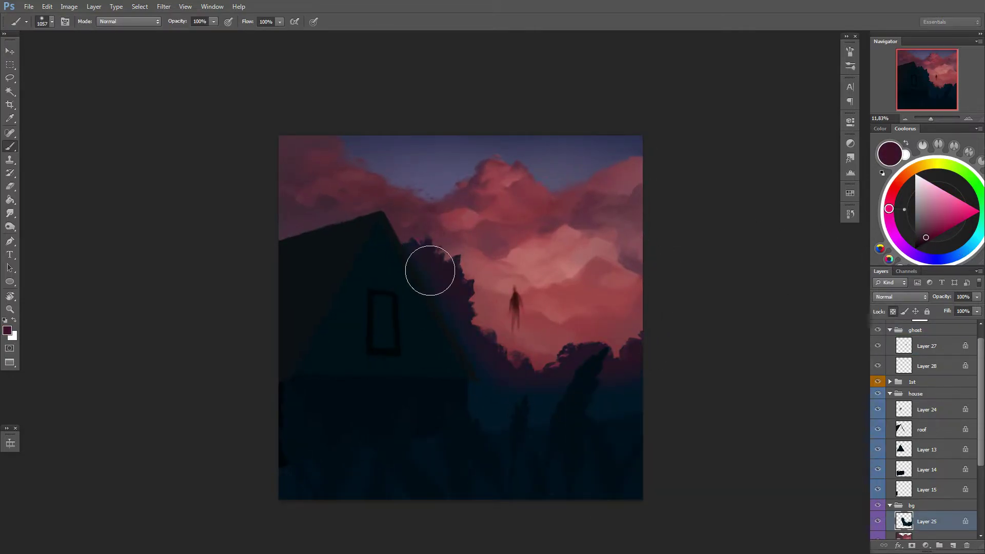
# Step: Tone the colour to greyer slate navy, sample red, and choose a large scatter brush
pyautogui.keyDown('alt'); pyautogui.click(409, 275); pyautogui.keyUp('alt')
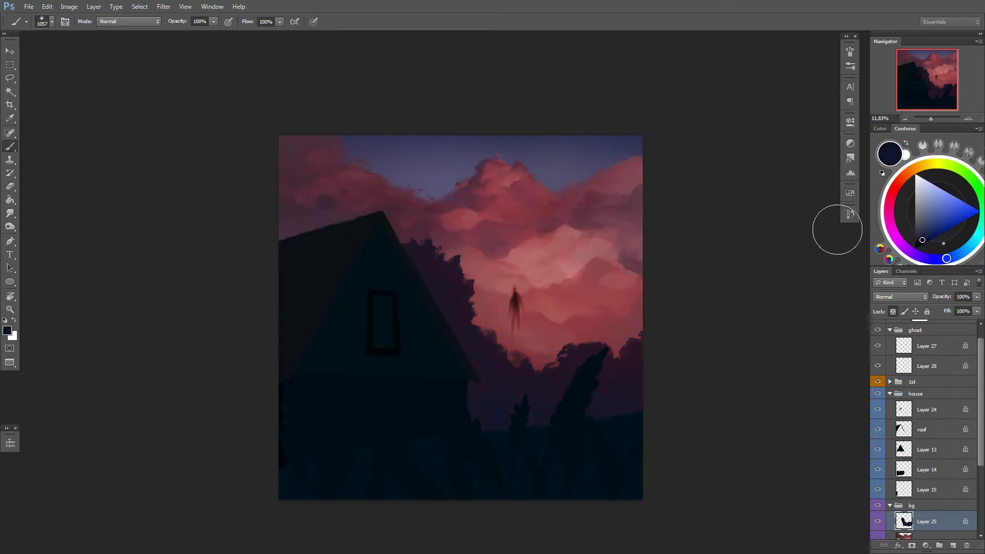
pyautogui.keyDown('alt'); pyautogui.click(477, 389); pyautogui.keyUp('alt')
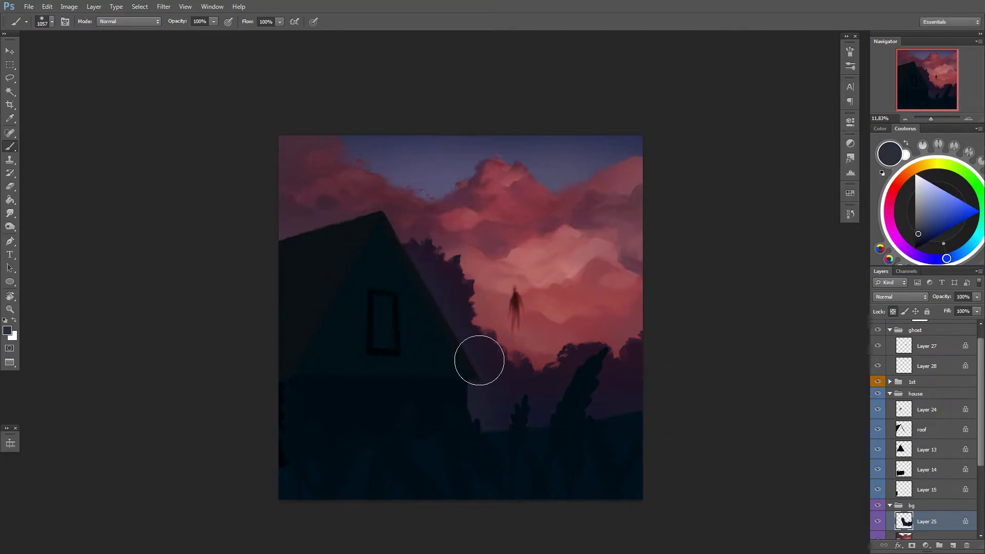
pyautogui.rightClick(554, 289)
pyautogui.press('Return')
pyautogui.keyDown('alt'); pyautogui.click(622, 341); pyautogui.keyUp('alt')
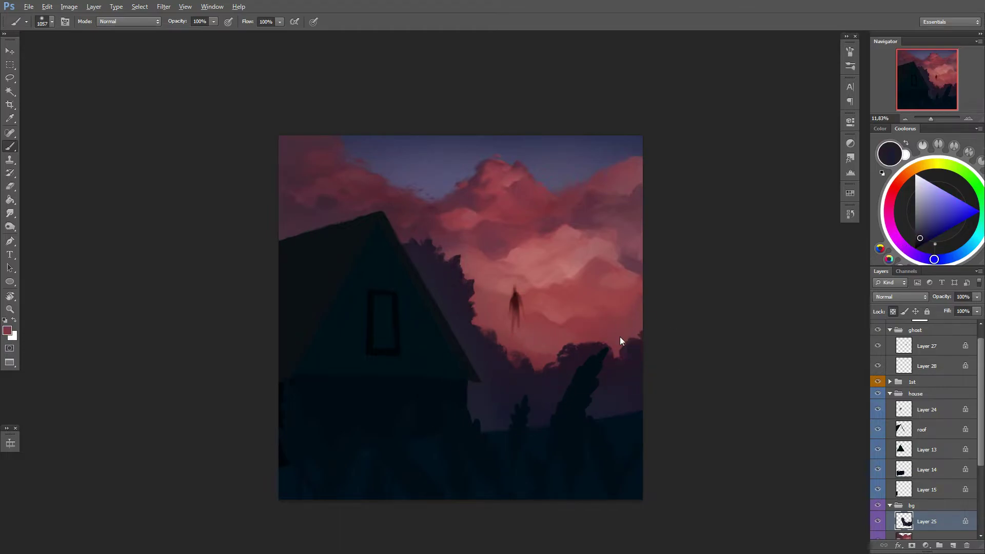
pyautogui.rightClick(565, 276)
pyautogui.rightClick(511, 317)
pyautogui.press('Return')
pyautogui.keyDown('alt'); pyautogui.click(598, 395); pyautogui.keyUp('alt')
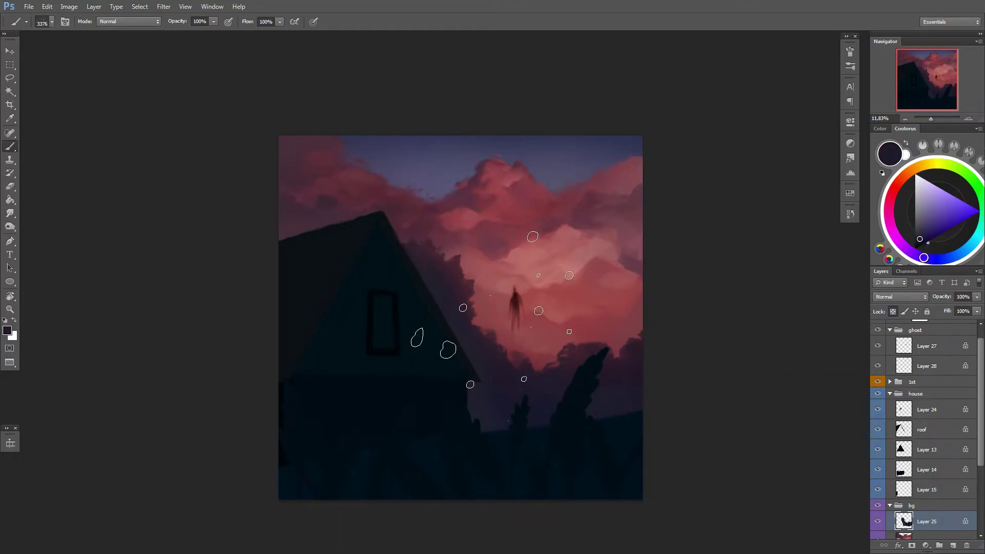
# Step: Switch to a 195 round brush and cycle through dark navy, indigo, purple and maroon
pyautogui.rightClick(502, 271)
pyautogui.press('Return')
pyautogui.keyDown('alt'); pyautogui.click(440, 259); pyautogui.keyUp('alt')
pyautogui.keyDown('alt'); pyautogui.click(494, 357); pyautogui.keyUp('alt')
pyautogui.keyDown('alt'); pyautogui.click(578, 354); pyautogui.keyUp('alt')
pyautogui.keyDown('alt'); pyautogui.click(554, 376); pyautogui.keyUp('alt')
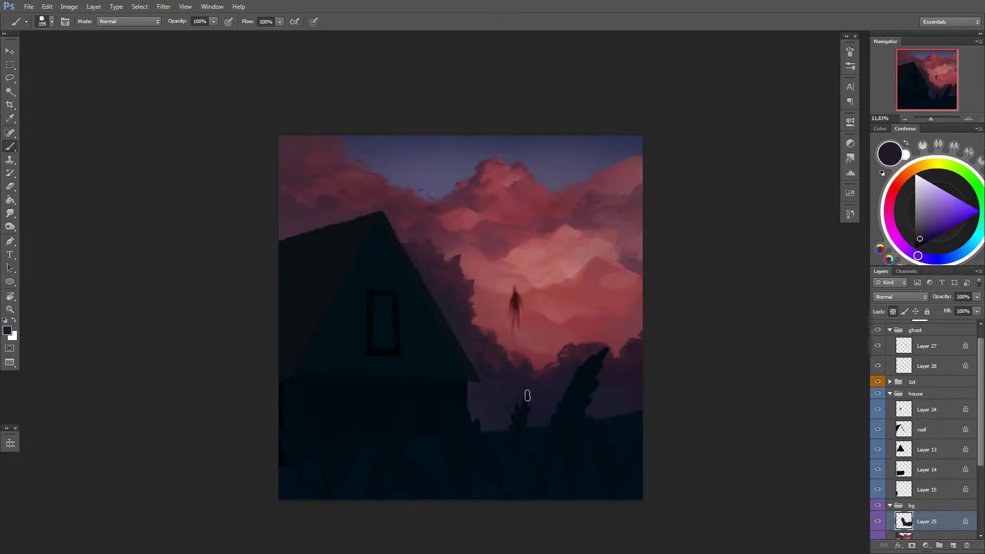
pyautogui.keyDown('alt'); pyautogui.click(637, 395); pyautogui.keyUp('alt')
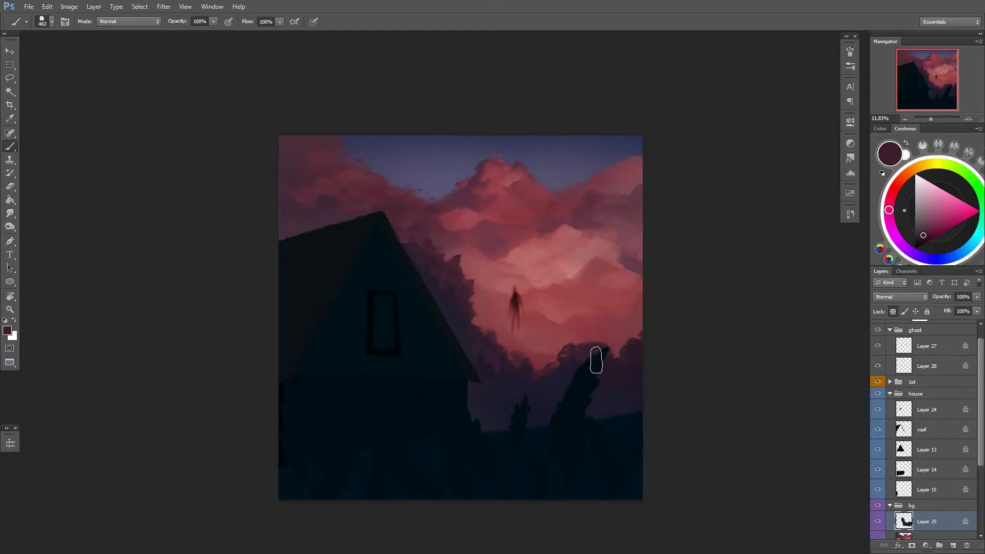
# Step: Set the brush size to 494 and pick mauve, then dark red colours
pyautogui.rightClick(481, 357)
pyautogui.keyDown('alt'); pyautogui.click(479, 359); pyautogui.keyUp('alt')
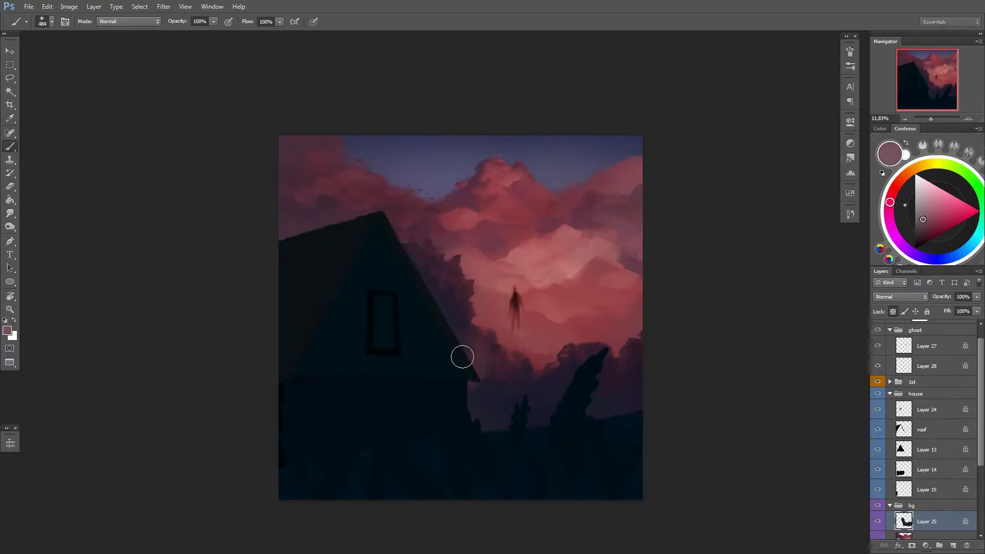
pyautogui.rightClick(469, 361)
pyautogui.press('Return')
pyautogui.keyDown('alt'); pyautogui.click(493, 352); pyautogui.keyUp('alt')
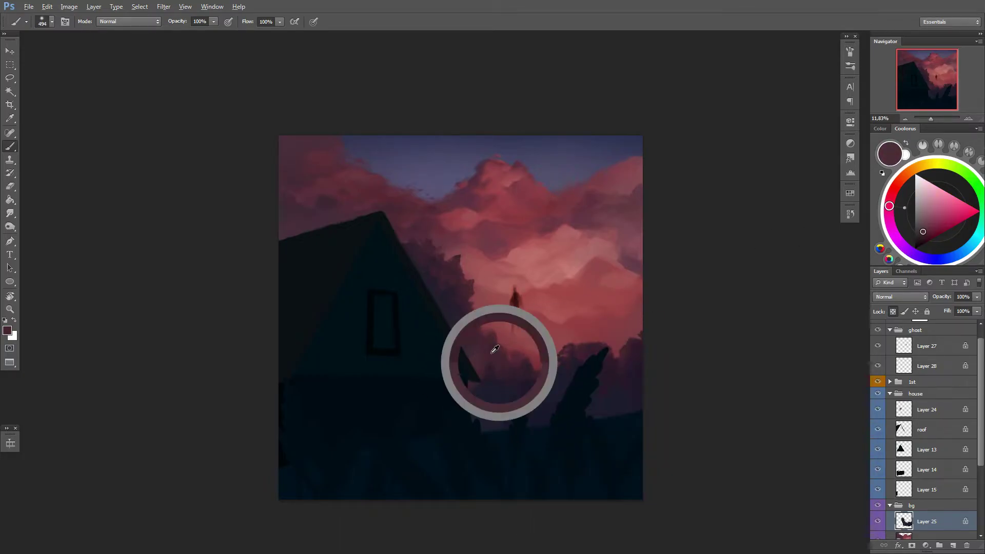
pyautogui.rightClick(508, 357)
pyautogui.press('Return')
# Step: On Layer 17, lasso a new tree shape, fill it with dark colour, and deselect
pyautogui.keyDown('ctrl'); pyautogui.click(590, 359); pyautogui.keyUp('ctrl')
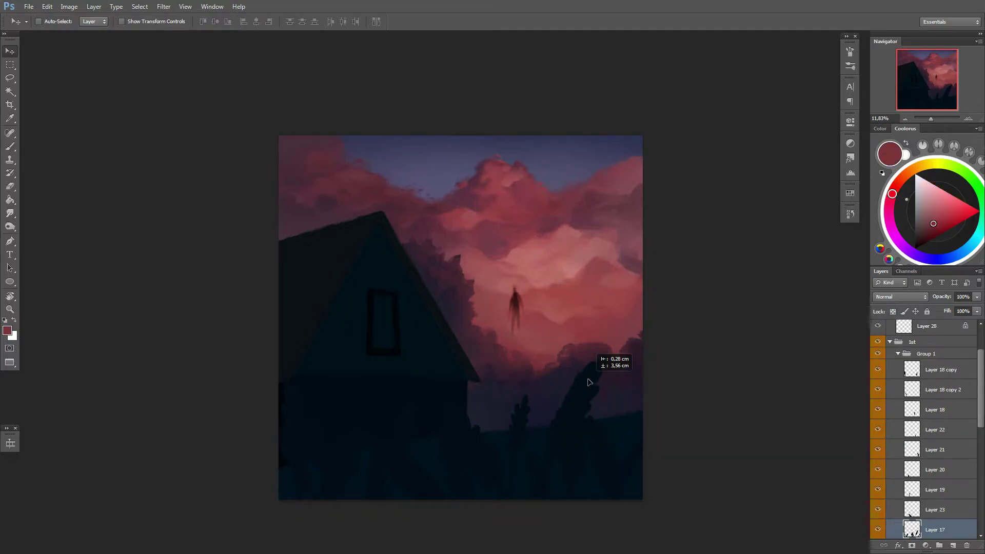
pyautogui.press('l')
pyautogui.moveTo(526, 513); pyautogui.dragTo(585, 408)
pyautogui.hotkey('alt', 'BackSpace')
pyautogui.hotkey('ctrl', 'd')
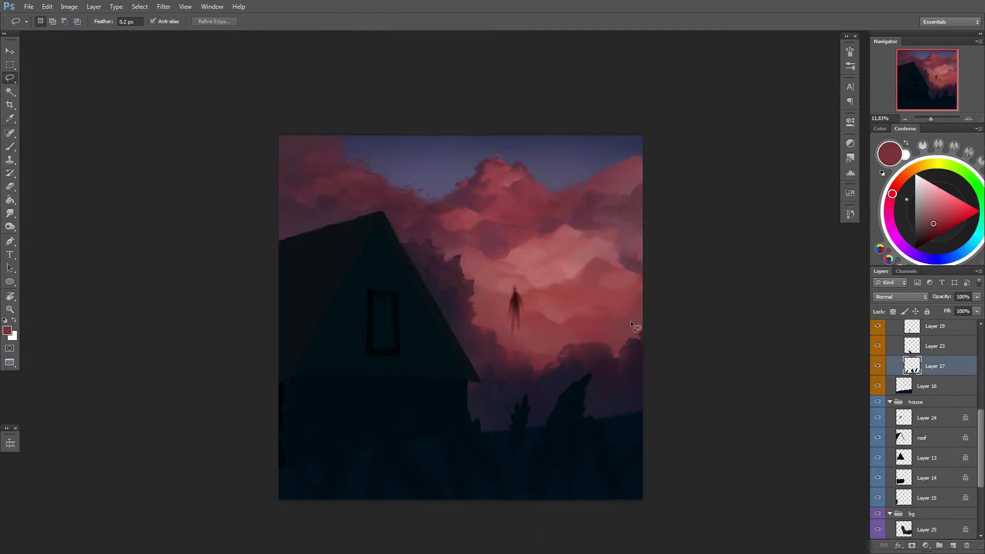
# Step: Select Layer 29 and set up a large soft brush for the sun
pyautogui.press('v')
pyautogui.keyDown('ctrl'); pyautogui.click(411, 312); pyautogui.keyUp('ctrl')
pyautogui.scroll(-1, 410, 312)
pyautogui.scroll(-3, 923, 436)
pyautogui.click(927, 435)
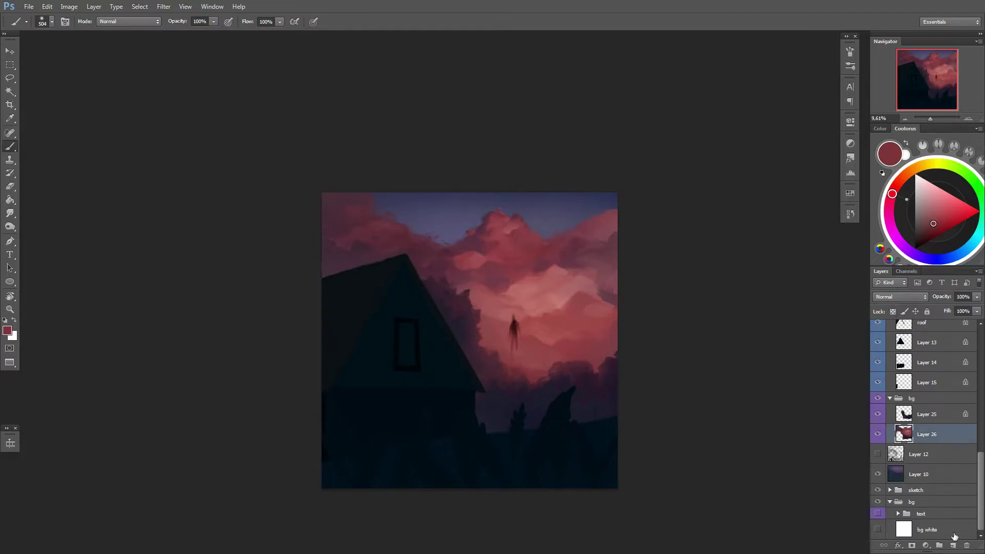
pyautogui.press('b')
pyautogui.rightClick(583, 328)
pyautogui.scroll(3, 542, 373)
pyautogui.press('Return')
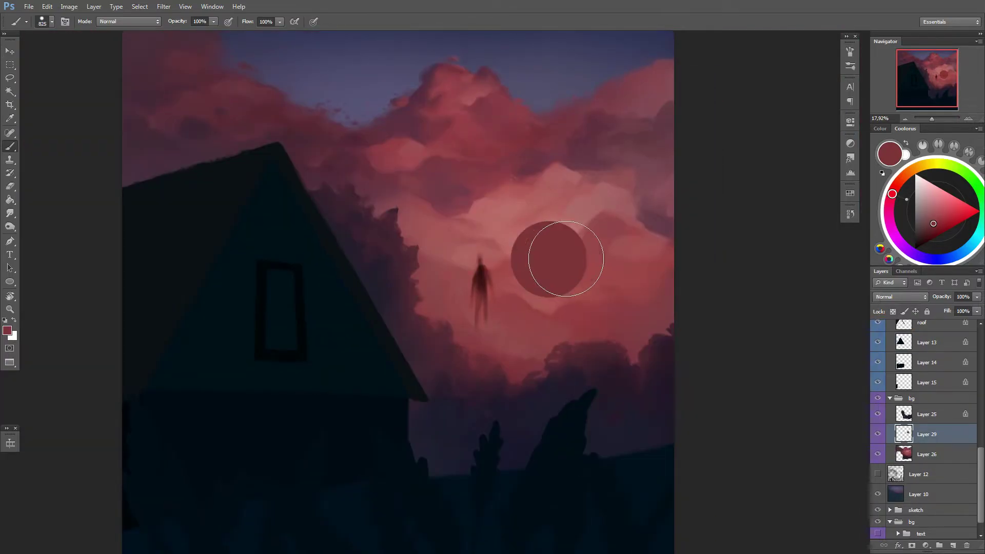
# Step: Paint a large round sun disc low in the sky and brighten it with Hue/Saturation
pyautogui.click(567, 324)
pyautogui.hotkey('ctrl', 'u')
pyautogui.moveTo(816, 403); pyautogui.dragTo(826, 405)
pyautogui.press('Return')
pyautogui.scroll(-1, 605, 331)
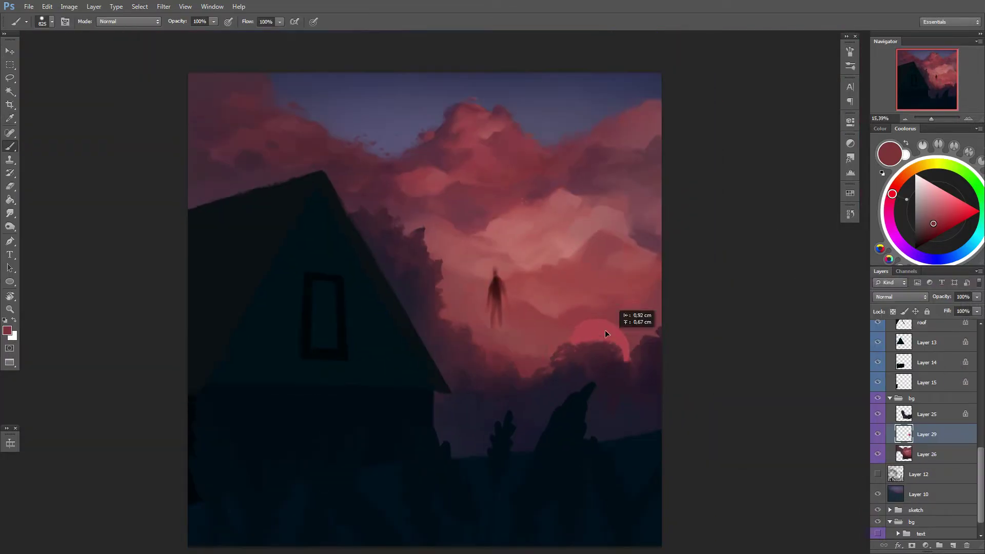
pyautogui.scroll(-2, 605, 330)
pyautogui.scroll(1, 600, 245)
# Step: Add a glow layer with a 339 brush in muted pink and peach, grouping both sun layers
pyautogui.hotkey('ctrl', 'shift', 'alt', 'n')
pyautogui.scroll(2, 615, 328)
pyautogui.rightClick(613, 315)
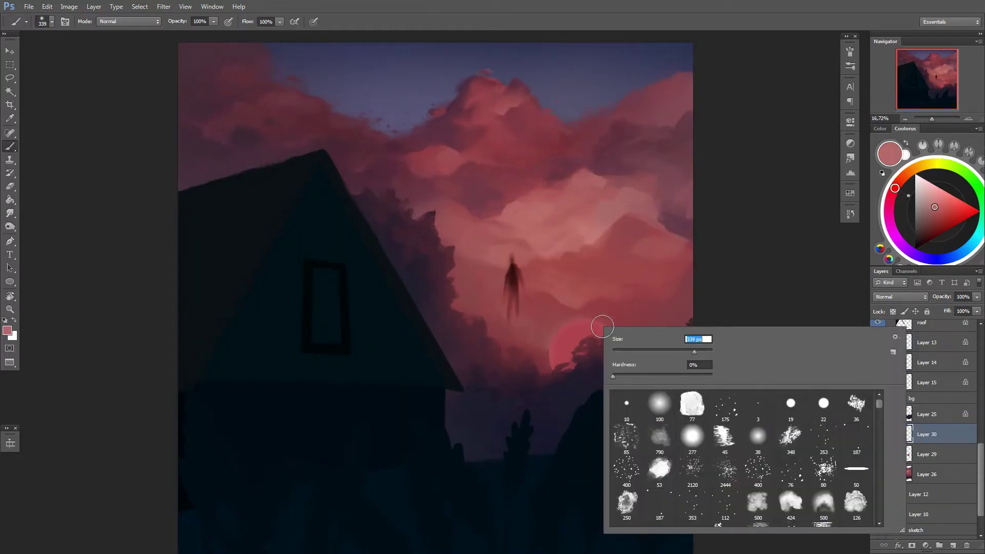
pyautogui.press('Return')
pyautogui.click(927, 455)
pyautogui.click(929, 201)
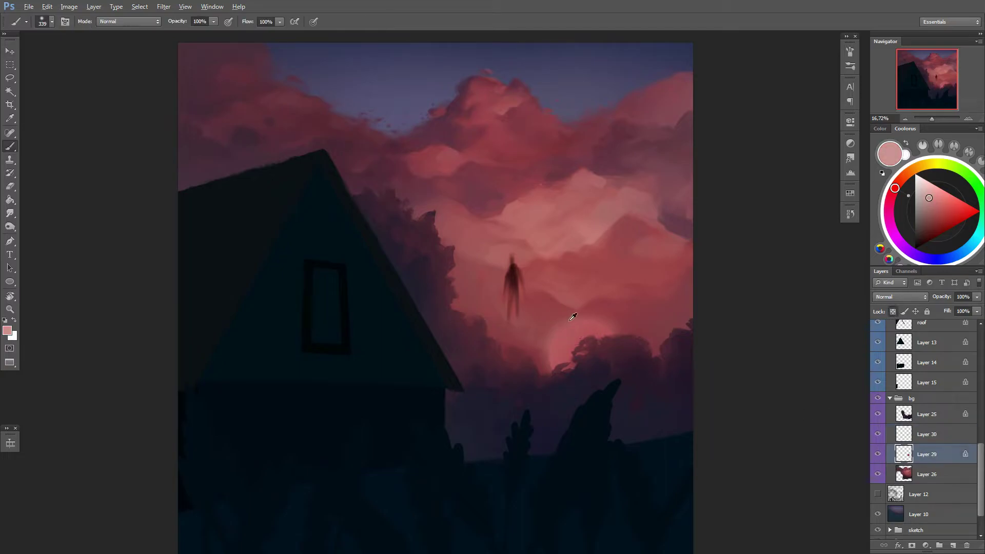
pyautogui.click(888, 193)
pyautogui.hotkey('ctrl', 'g')
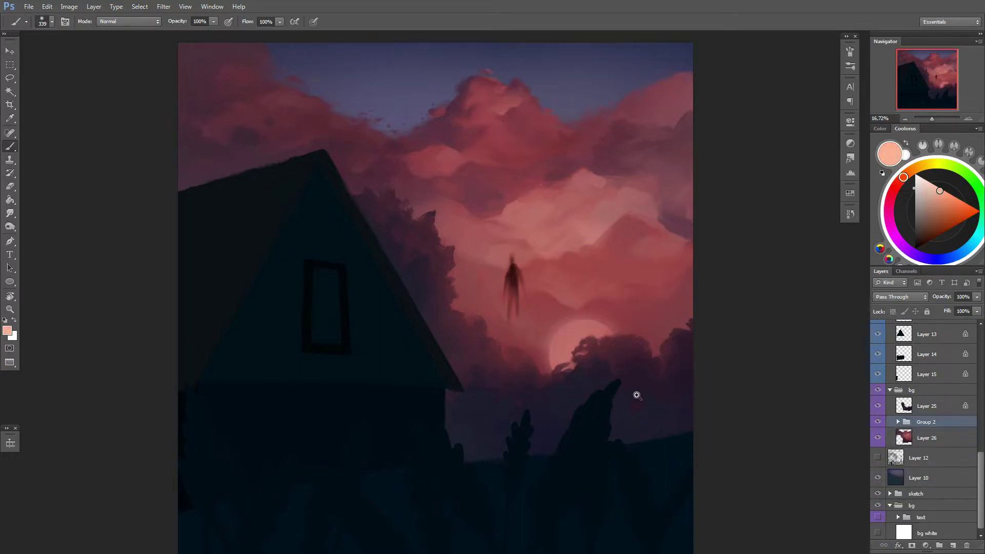
pyautogui.scroll(-3, 632, 398)
# Step: Resize the sun, move the ghost down and right, and shift the sun glow behind it
pyautogui.hotkey('ctrl', 't')
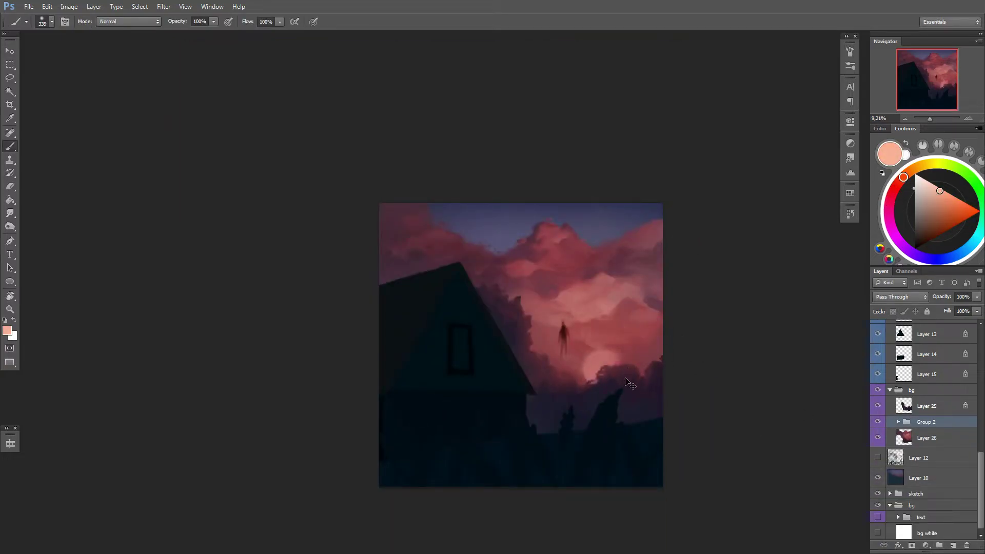
pyautogui.press('Return')
pyautogui.press('b')
pyautogui.scroll(3, 659, 370)
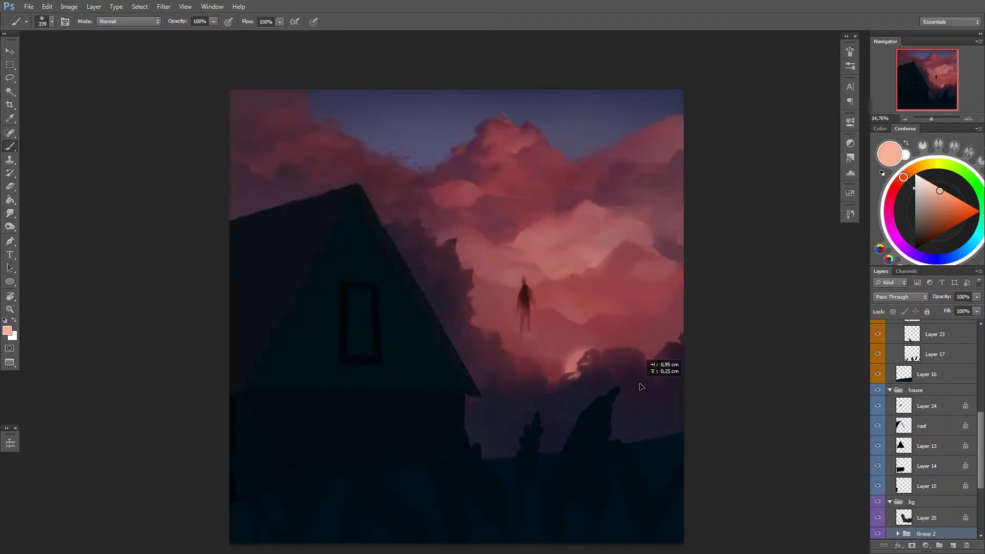
pyautogui.scroll(-2, 649, 377)
pyautogui.moveTo(559, 320); pyautogui.dragTo(637, 398)
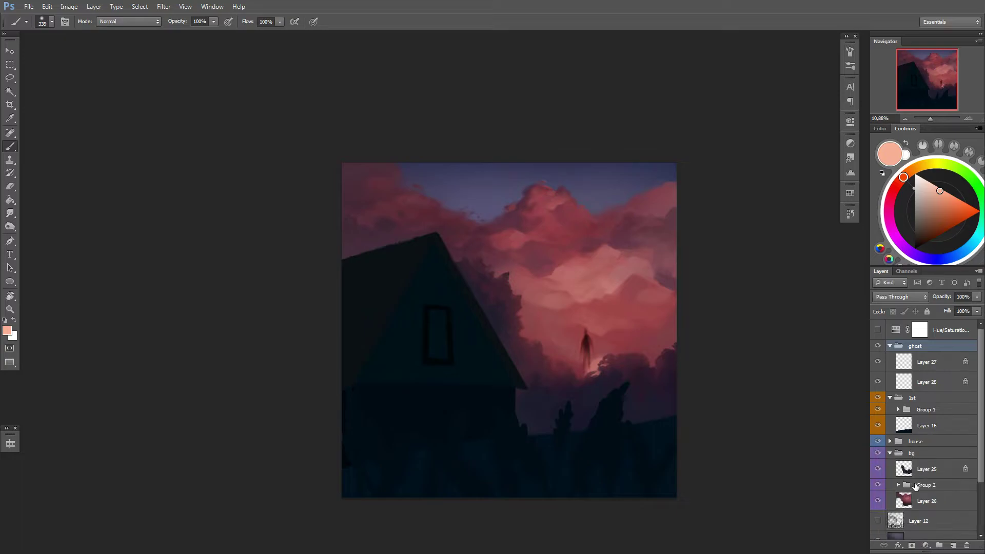
pyautogui.keyDown('ctrl'); pyautogui.click(667, 359); pyautogui.keyUp('ctrl')
pyautogui.moveTo(688, 370); pyautogui.dragTo(669, 379)
# Step: On Layer 29, brighten the glow around the ghost with a 133 brush
pyautogui.click(931, 520)
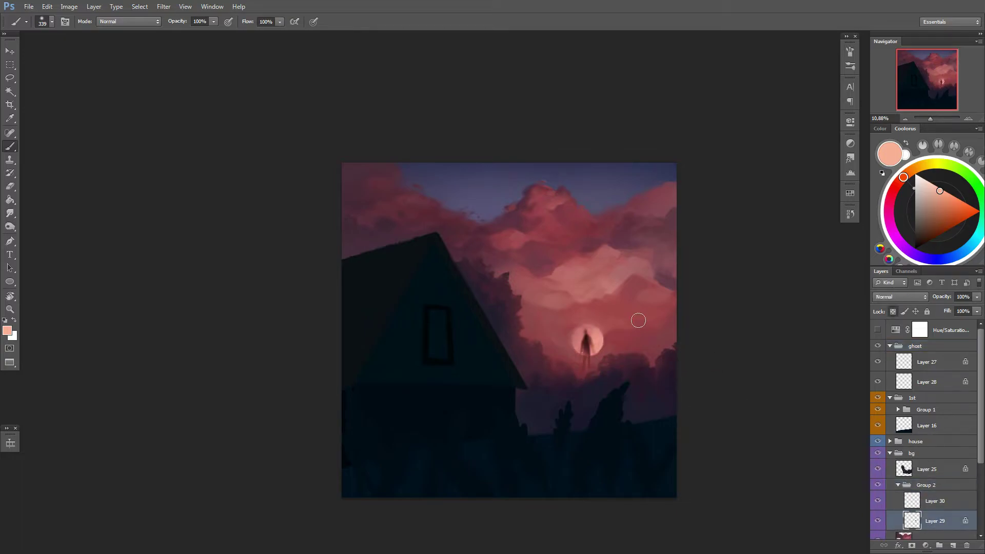
pyautogui.rightClick(645, 307)
pyautogui.click(585, 342)
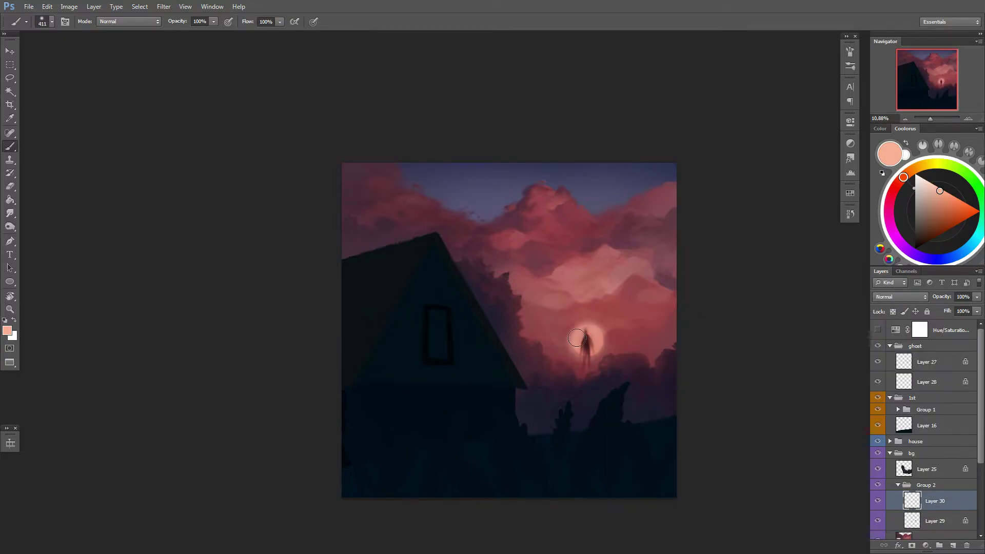
pyautogui.rightClick(613, 324)
pyautogui.moveTo(703, 350); pyautogui.dragTo(686, 354)
pyautogui.press('Return')
# Step: Set the brush to 246, place the dark cloud layer over the sun glow, and select the ghost group
pyautogui.keyDown('alt'); pyautogui.scroll(5, 607, 352); pyautogui.keyUp('alt')
pyautogui.rightClick(569, 292)
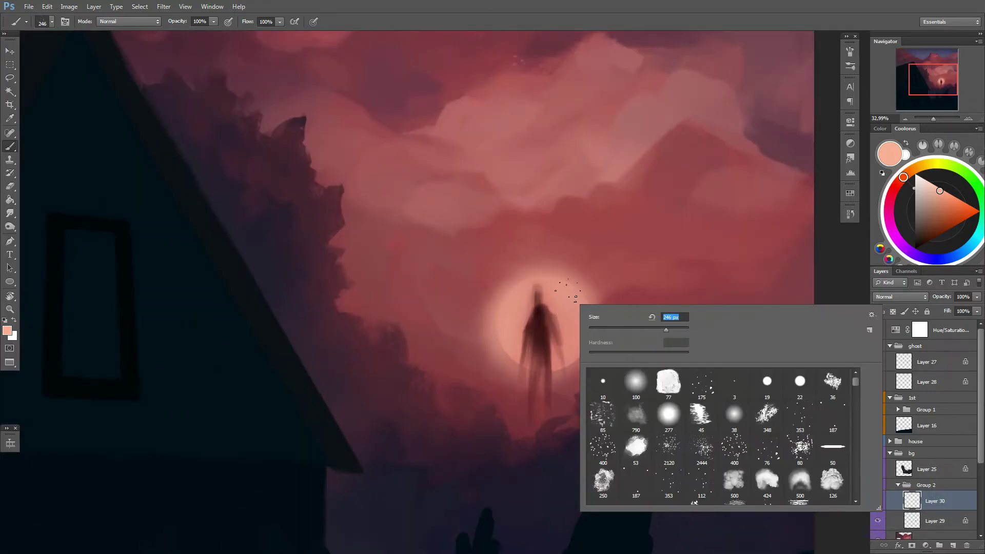
pyautogui.press('Return')
pyautogui.scroll(-5, 587, 306)
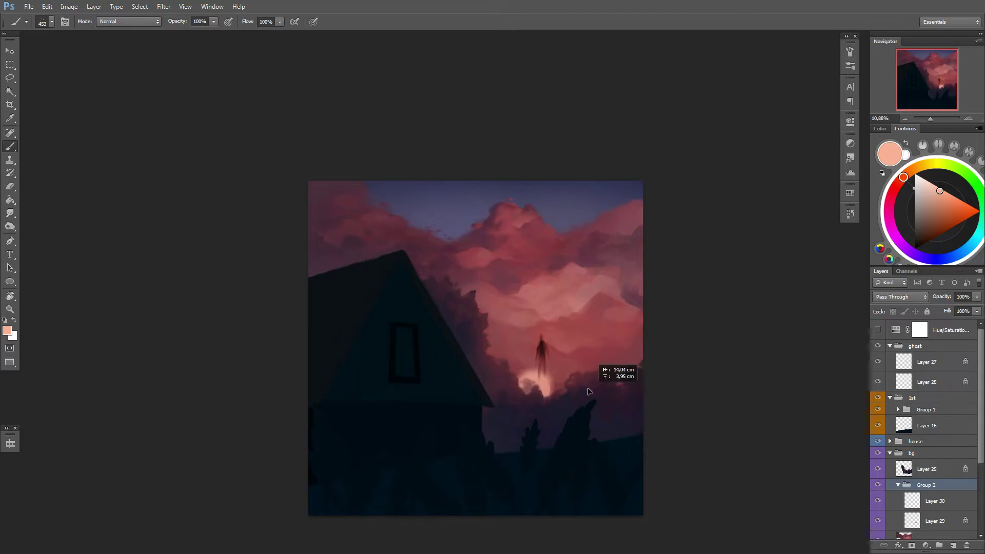
pyautogui.moveTo(620, 388); pyautogui.dragTo(638, 384)
pyautogui.keyDown('alt'); pyautogui.scroll(5, 614, 393); pyautogui.keyUp('alt')
pyautogui.keyDown('alt'); pyautogui.scroll(-5, 614, 393); pyautogui.keyUp('alt')
pyautogui.keyDown('ctrl'); pyautogui.click(605, 382); pyautogui.keyUp('ctrl')
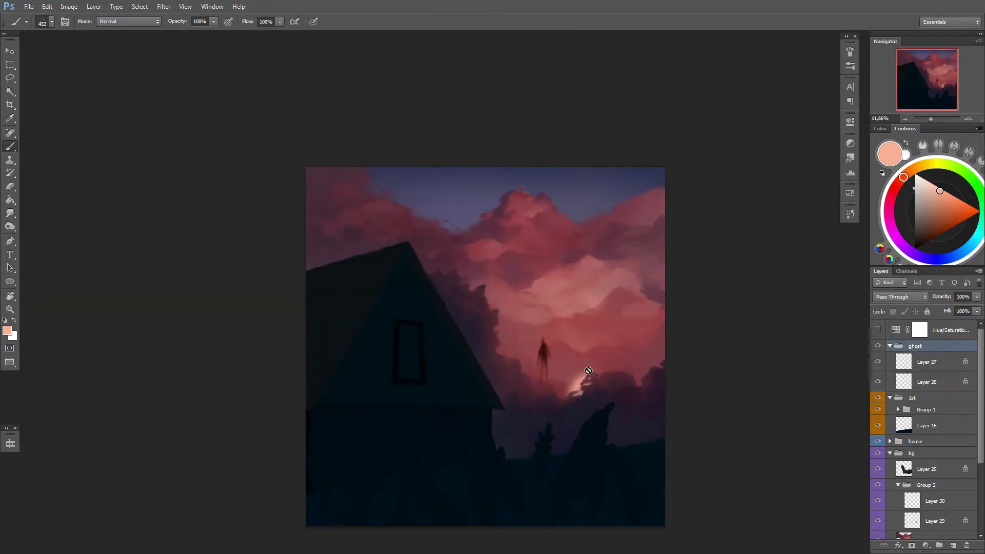
# Step: Raise the ghost figure higher into the clouds with Free Transform
pyautogui.keyDown('alt'); pyautogui.scroll(-3, 492, 385); pyautogui.keyUp('alt')
pyautogui.keyDown('alt'); pyautogui.scroll(2, 503, 386); pyautogui.keyUp('alt')
pyautogui.hotkey('ctrl', 't')
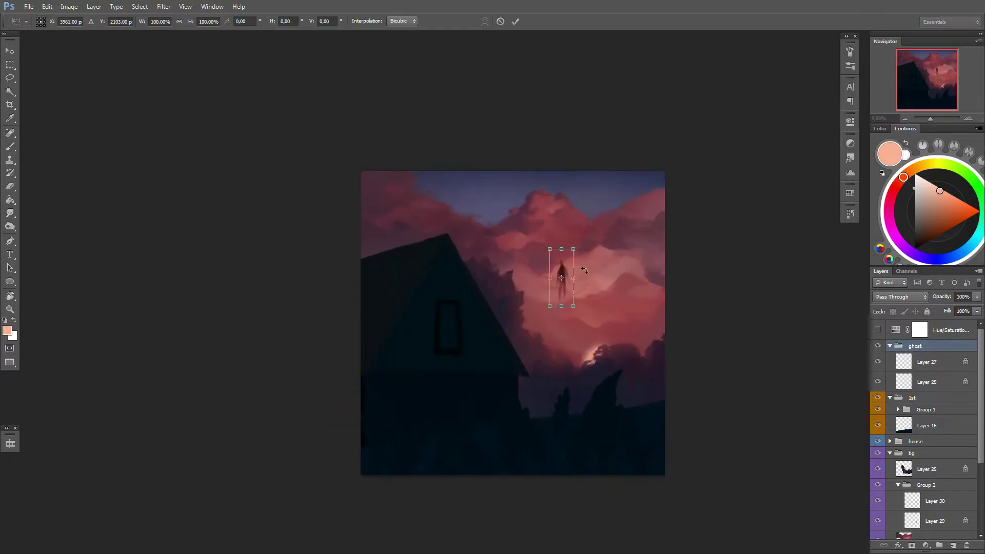
pyautogui.press('Return')
pyautogui.press('b')
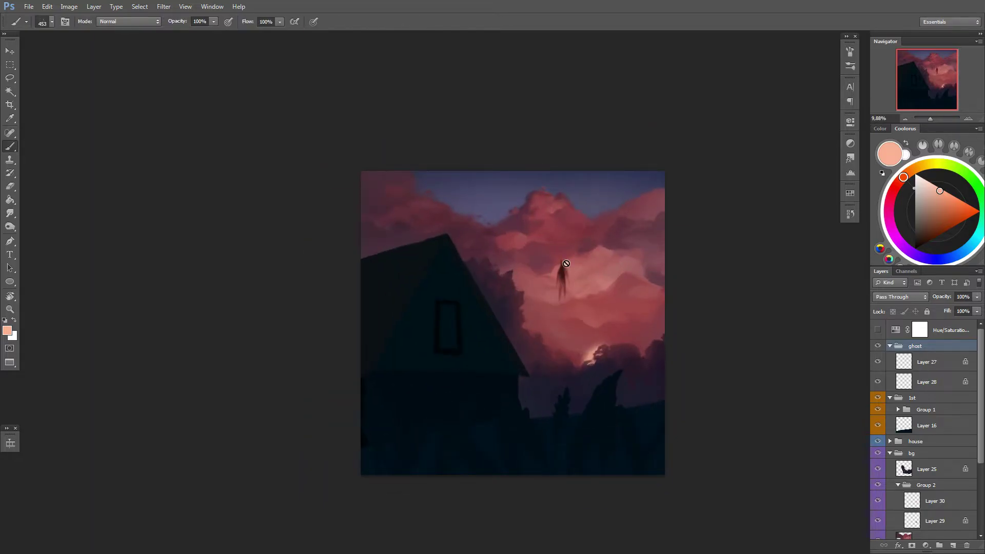
# Step: On the roof layer, paint the roof's left slope light purple, then darker purple
pyautogui.keyDown('alt'); pyautogui.scroll(2, 566, 263); pyautogui.keyUp('alt')
pyautogui.keyDown('alt'); pyautogui.scroll(-1, 480, 330); pyautogui.keyUp('alt')
pyautogui.keyDown('ctrl'); pyautogui.click(480, 330); pyautogui.keyUp('ctrl')
pyautogui.click(921, 223)
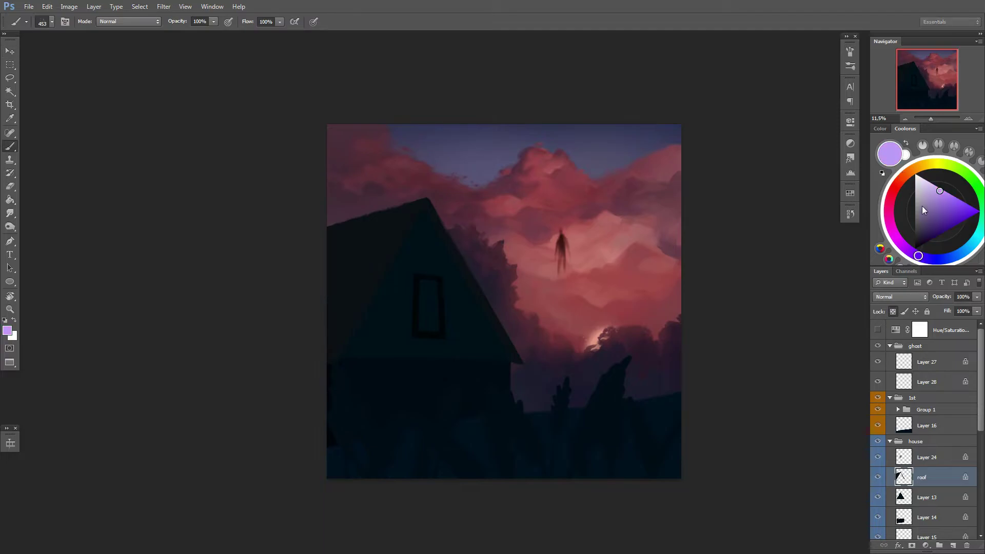
pyautogui.moveTo(413, 226); pyautogui.dragTo(369, 287)
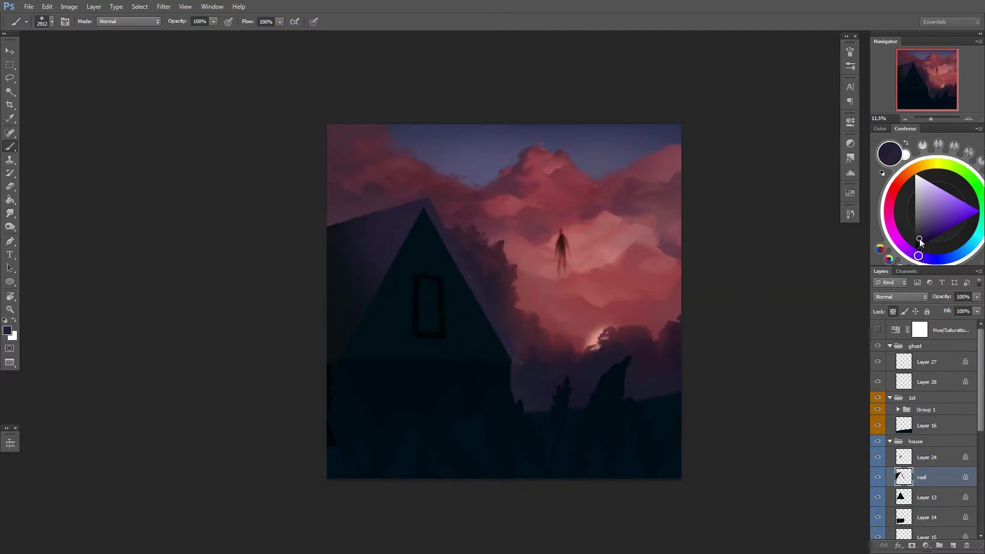
pyautogui.click(919, 239)
pyautogui.moveTo(364, 229); pyautogui.dragTo(399, 229)
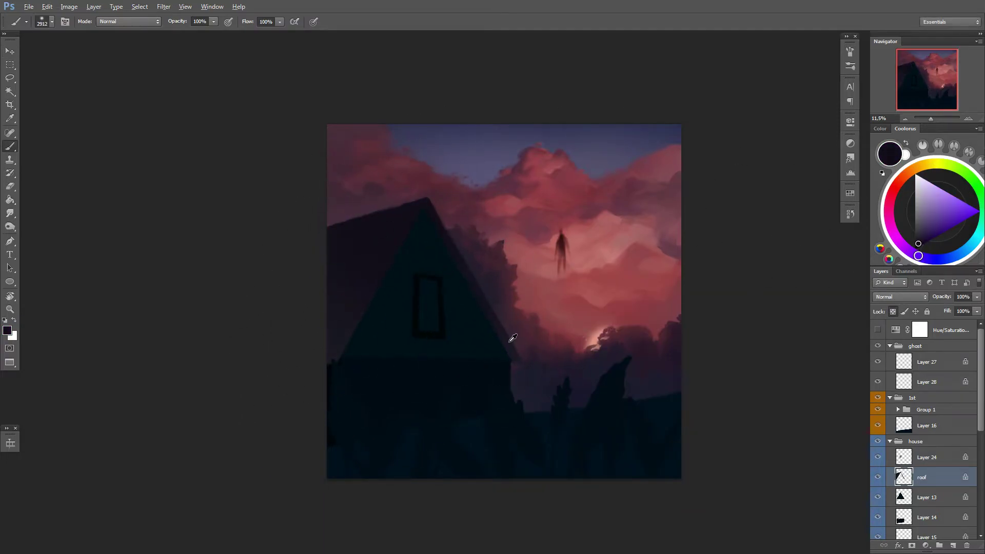
# Step: Move through Layers 13, 14 and 24, then settle on Layer 13 for painting
pyautogui.keyDown('ctrl'); pyautogui.click(417, 260); pyautogui.keyUp('ctrl')
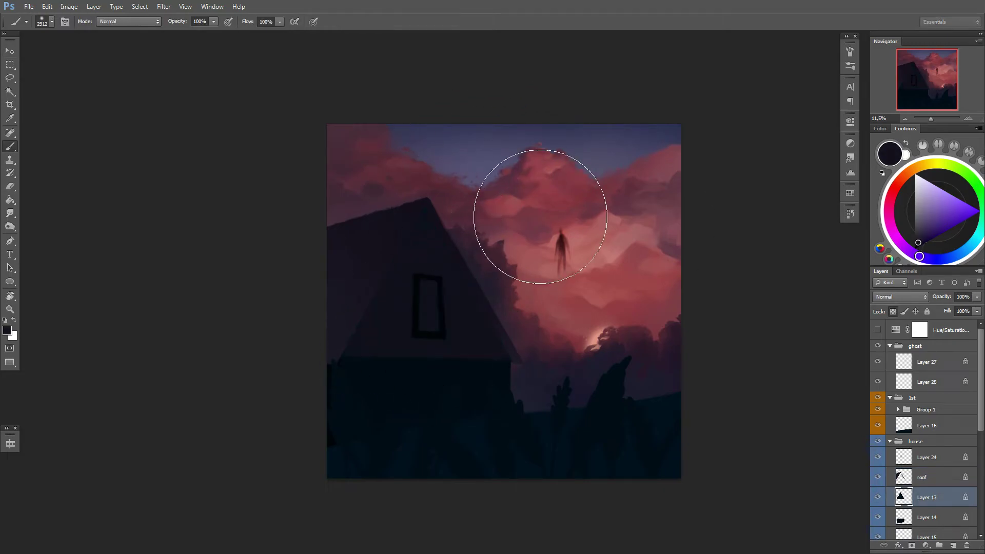
pyautogui.click(881, 517)
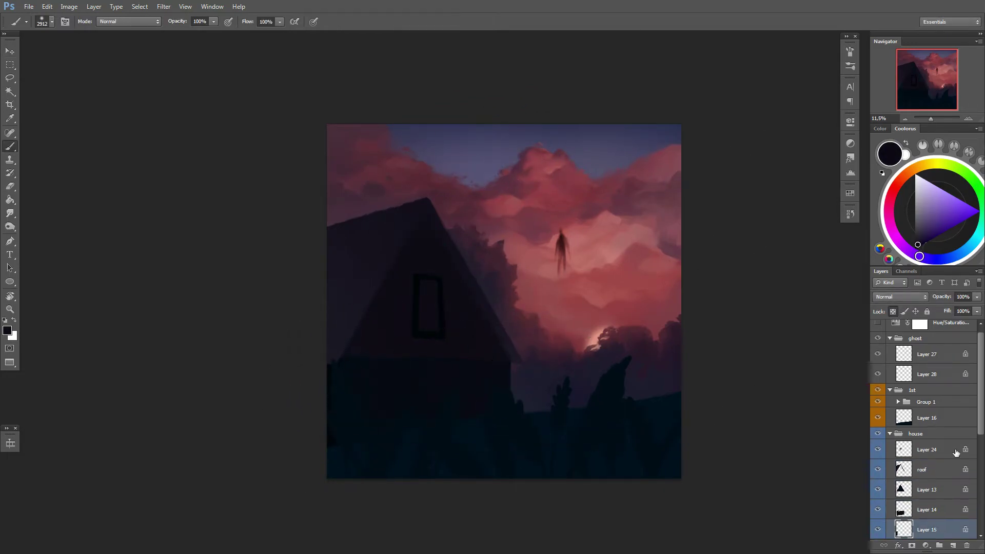
pyautogui.keyDown('ctrl'); pyautogui.click(502, 217); pyautogui.keyUp('ctrl')
pyautogui.scroll(5, 482, 258)
pyautogui.scroll(-2, 482, 258)
pyautogui.rightClick(484, 265)
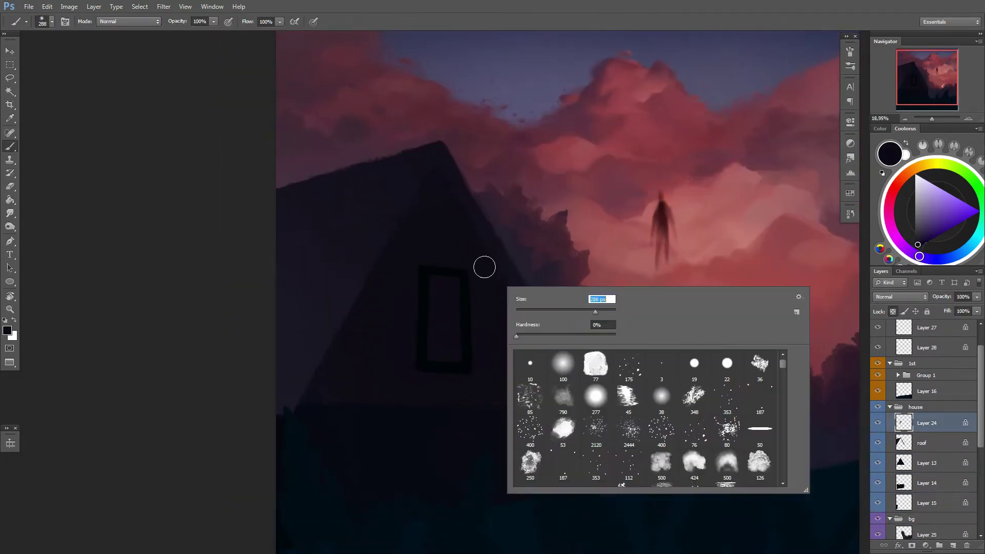
pyautogui.press('Escape')
pyautogui.keyDown('ctrl'); pyautogui.click(478, 378); pyautogui.keyUp('ctrl')
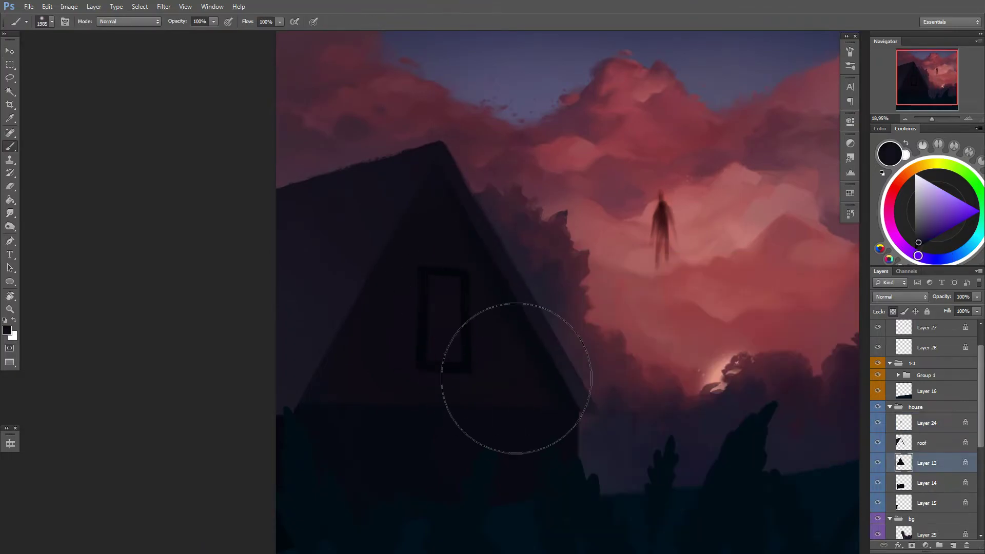
# Step: Sample a dark house colour, shift it toward red, and use a much larger brush
pyautogui.keyDown('alt'); pyautogui.click(523, 334); pyautogui.keyUp('alt')
pyautogui.rightClick(454, 228)
pyautogui.press('Escape')
pyautogui.click(890, 203)
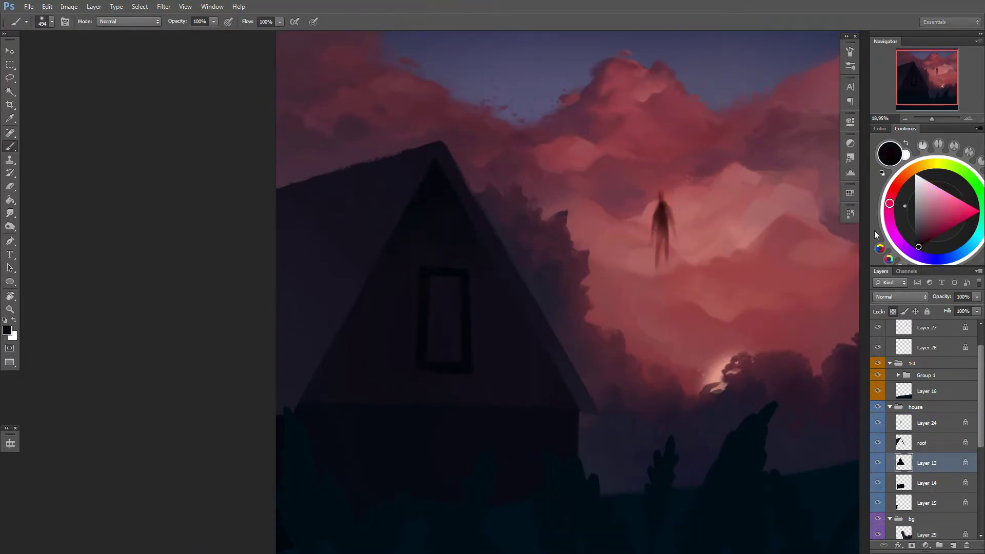
pyautogui.rightClick(496, 300)
pyautogui.press('Escape')
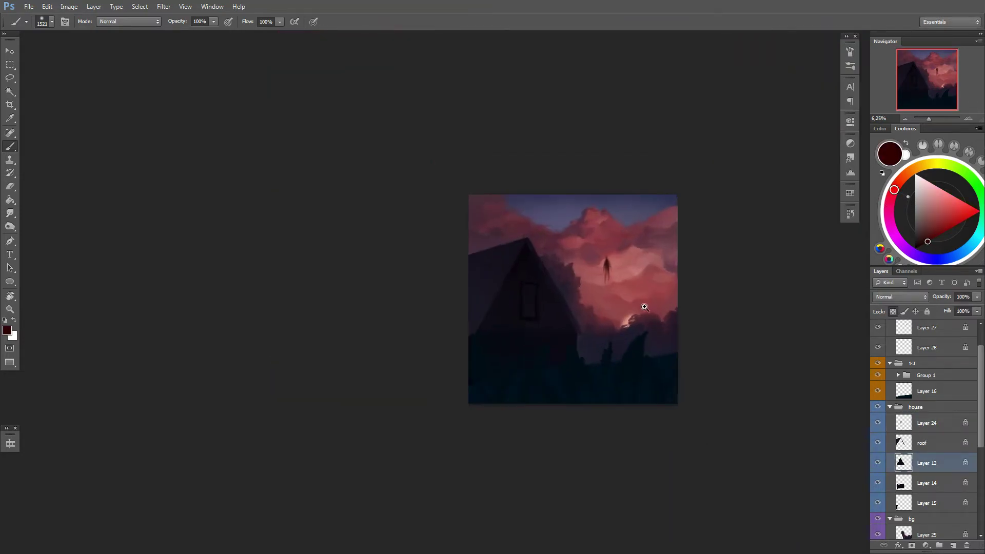
pyautogui.moveTo(550, 282)
pyautogui.mouseDown()
pyautogui.moveTo(627, 225)
pyautogui.moveTo(627, 330)
pyautogui.mouseUp()
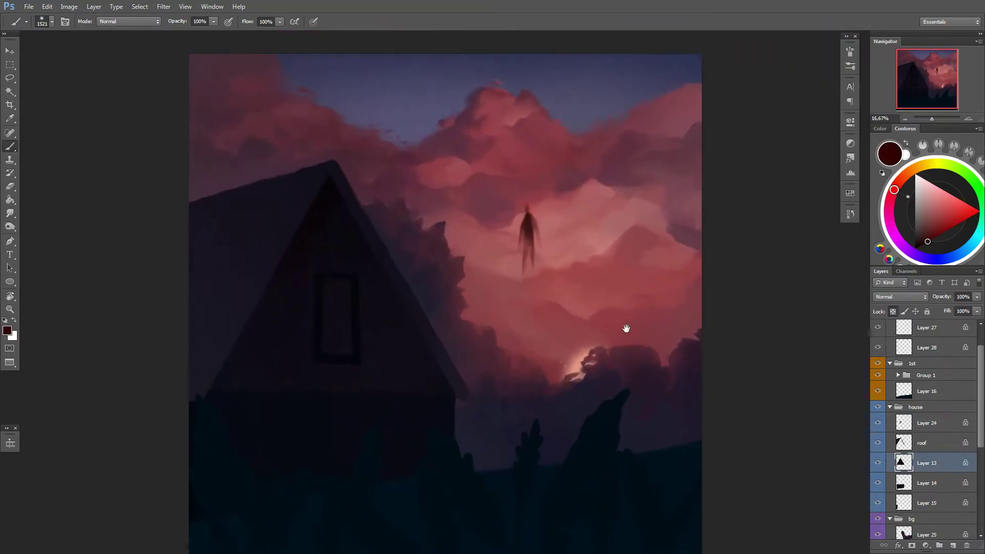
# Step: Paint a soft, widened red glow over the house window on a new layer
pyautogui.hotkey('ctrl', 'shift', 'alt', 'n')
pyautogui.rightClick(692, 246)
pyautogui.rightClick(685, 274)
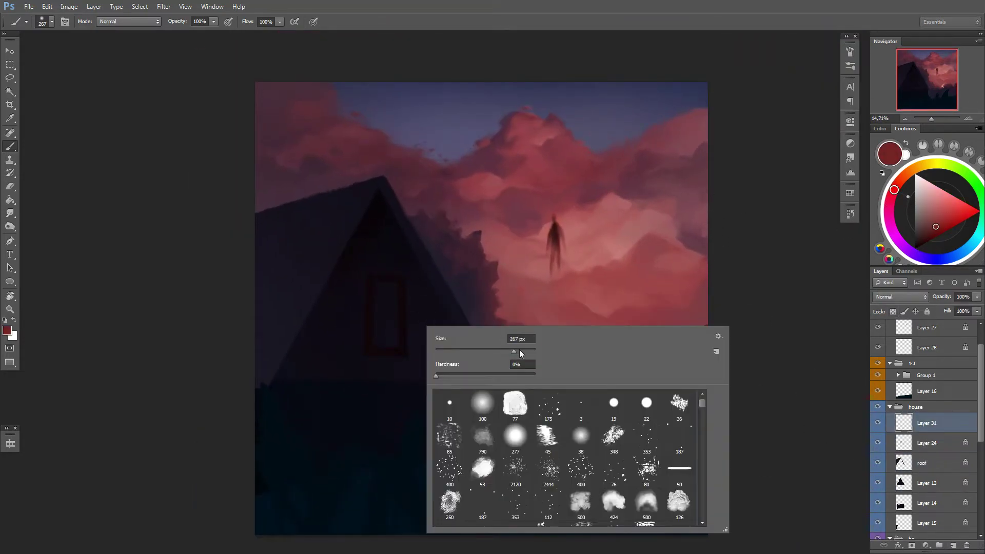
pyautogui.moveTo(380, 285); pyautogui.dragTo(386, 339)
pyautogui.rightClick(614, 356)
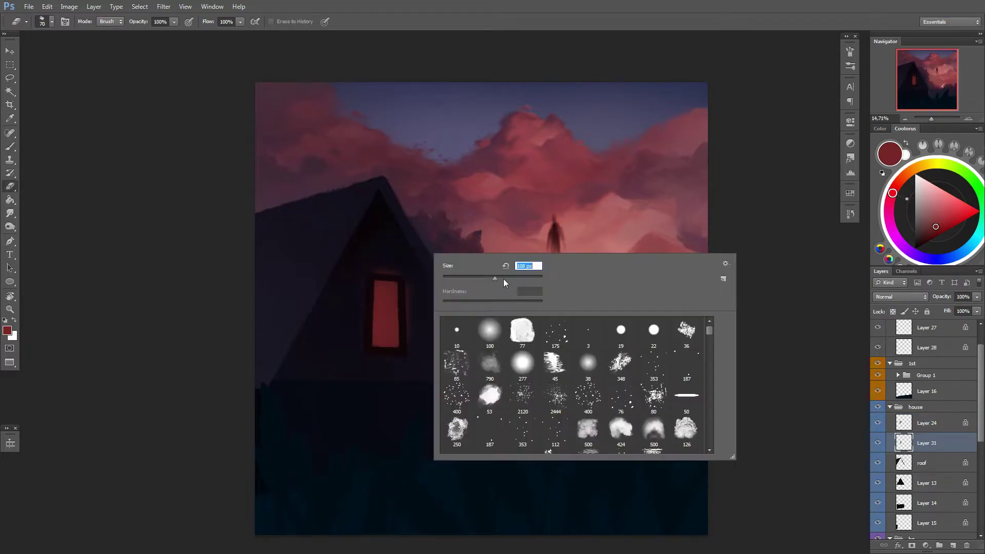
pyautogui.press('Escape')
pyautogui.moveTo(383, 277); pyautogui.dragTo(386, 354)
# Step: Paint a dark cross-shaped window frame with a fine brush
pyautogui.scroll(1, 390, 298)
pyautogui.rightClick(565, 308)
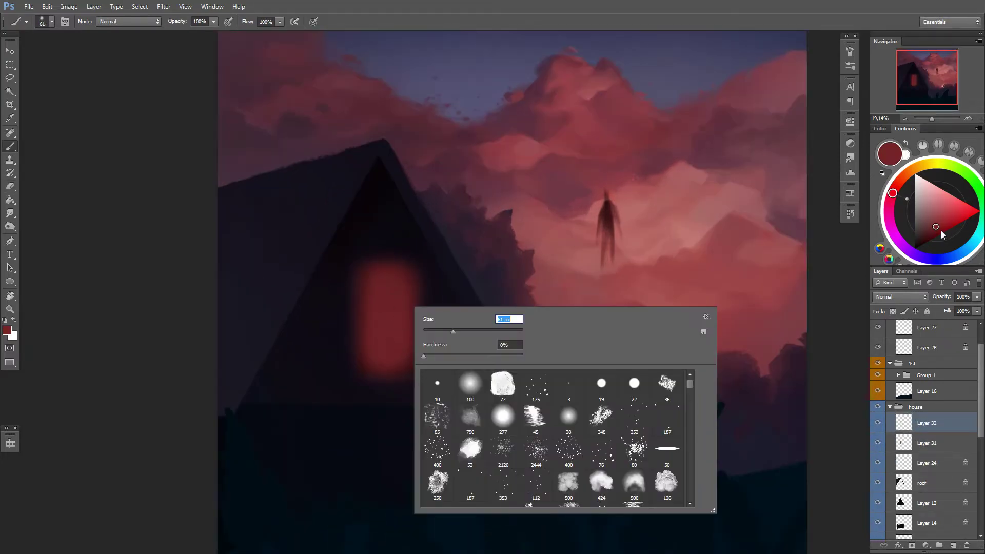
pyautogui.press('Escape')
pyautogui.moveTo(388, 262); pyautogui.dragTo(387, 369)
pyautogui.moveTo(360, 293); pyautogui.dragTo(419, 292)
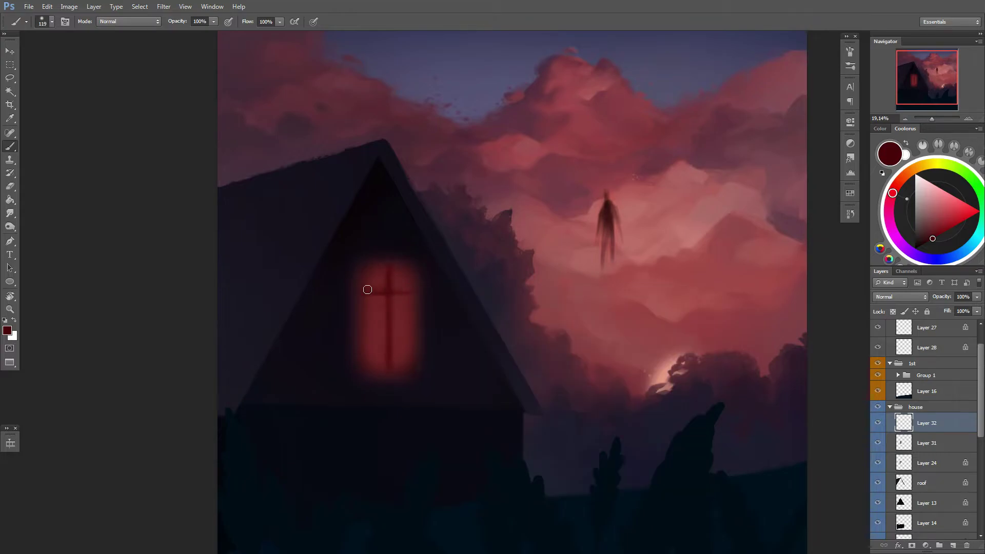
pyautogui.keyDown('alt'); pyautogui.click(367, 289); pyautogui.keyUp('alt')
pyautogui.rightClick(384, 277)
pyautogui.press('Escape')
pyautogui.scroll(-1, 405, 347)
# Step: Shift the window glow's hue and lightness from red toward cyan in Hue/Saturation
pyautogui.hotkey('ctrl', 'u')
pyautogui.moveTo(816, 355)
pyautogui.mouseDown()
pyautogui.moveTo(787, 358)
pyautogui.moveTo(824, 355)
pyautogui.moveTo(831, 381)
pyautogui.moveTo(813, 405)
pyautogui.moveTo(821, 354)
pyautogui.mouseUp()
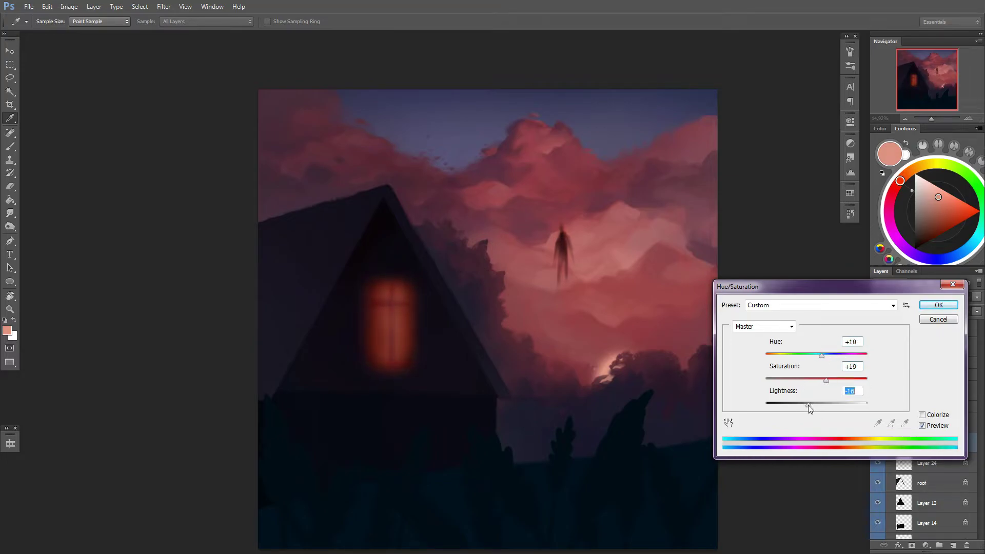
pyautogui.moveTo(808, 406); pyautogui.dragTo(813, 406)
pyautogui.moveTo(795, 355); pyautogui.dragTo(771, 353)
# Step: Apply the blue hue change to the window glow, with a second Hue/Saturation pass
pyautogui.press('Return')
pyautogui.hotkey('ctrl', 'u')
pyautogui.press('Return')
pyautogui.scroll(5, 433, 323)
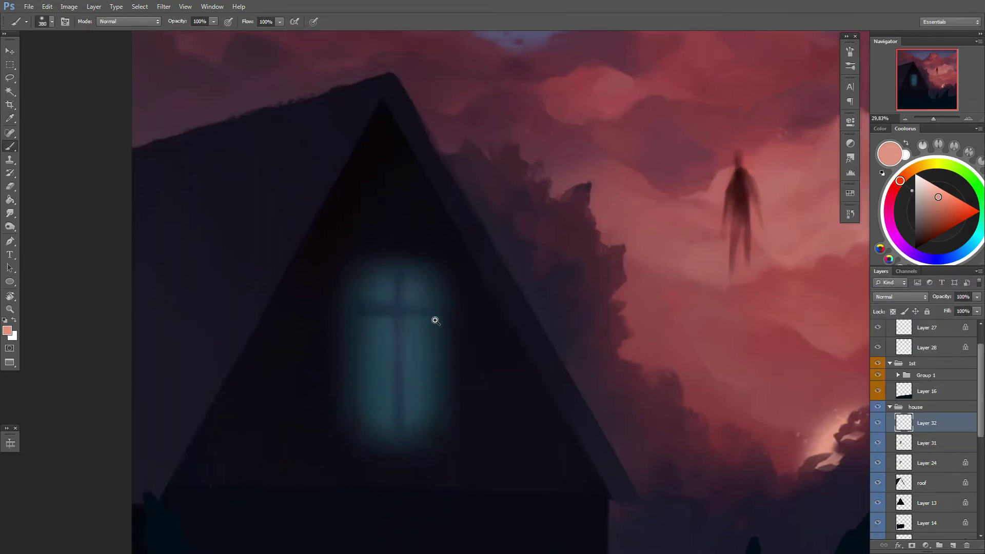
pyautogui.scroll(-5, 472, 432)
pyautogui.scroll(2, 473, 432)
pyautogui.press('b')
# Step: On Layer 24, sample the window's dark teal and use a much larger brush
pyautogui.click(894, 454)
pyautogui.scroll(3, 468, 357)
pyautogui.keyDown('alt'); pyautogui.click(445, 324); pyautogui.keyUp('alt')
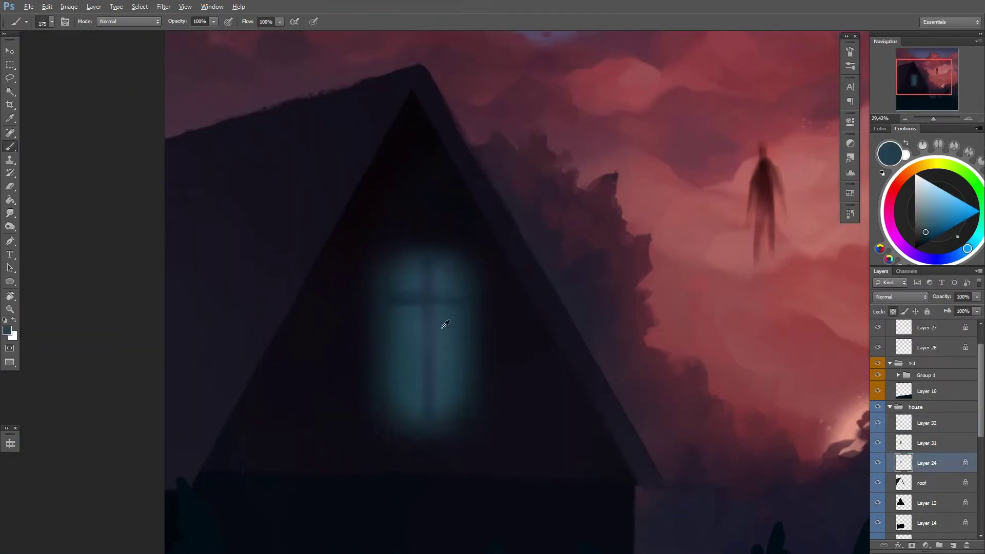
pyautogui.rightClick(502, 326)
pyautogui.press('Return')
pyautogui.rightClick(465, 326)
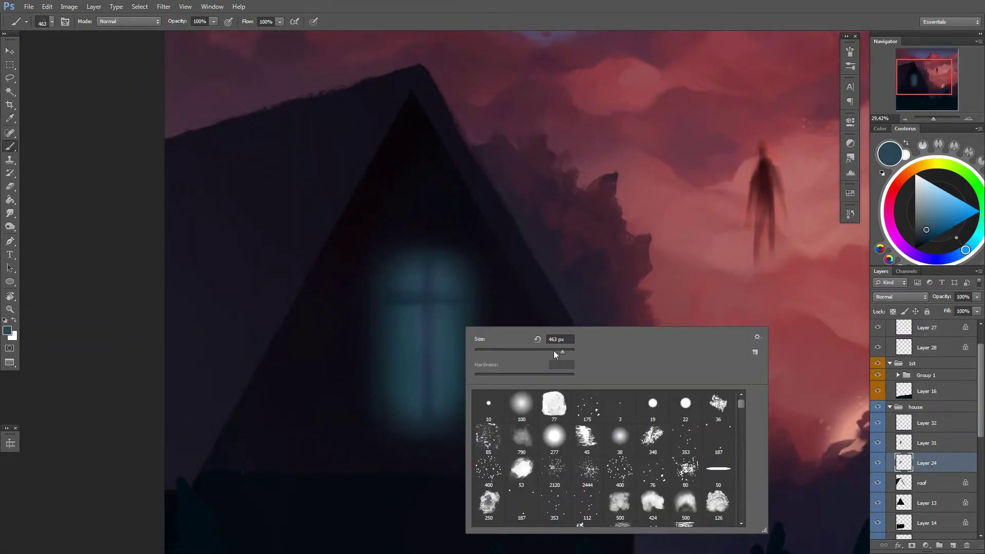
pyautogui.press('Return')
pyautogui.rightClick(501, 326)
pyautogui.press('Return')
pyautogui.press('e')
# Step: Touch up the window, alternating between a resized brush and a smaller eraser
pyautogui.scroll(-3, 411, 353)
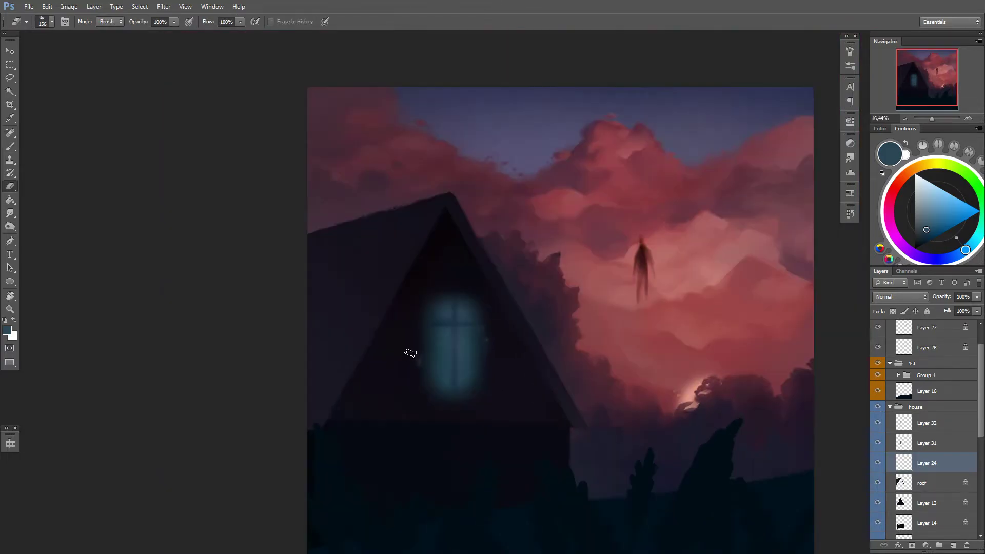
pyautogui.scroll(2, 517, 364)
pyautogui.press('b')
pyautogui.rightClick(488, 326)
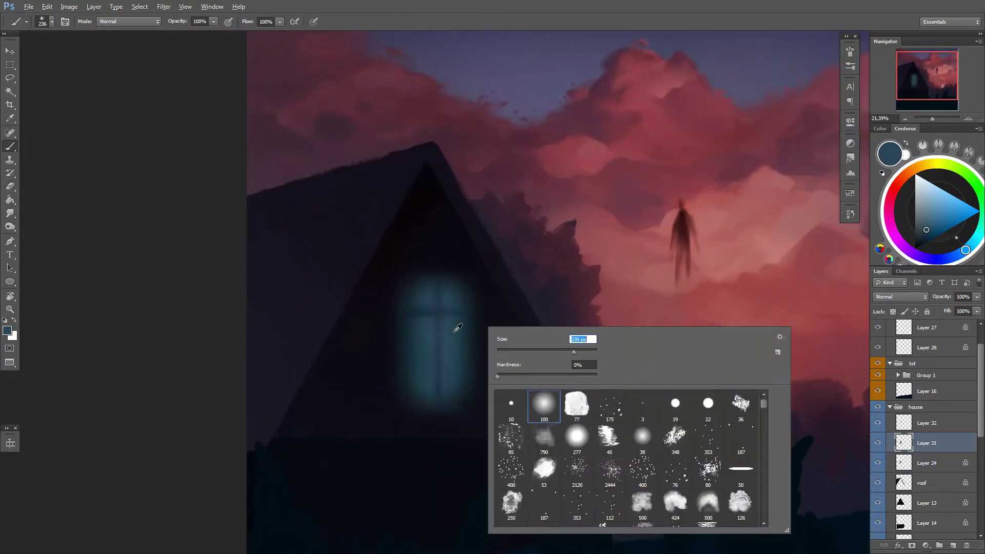
pyautogui.press('Return')
pyautogui.press('Return')
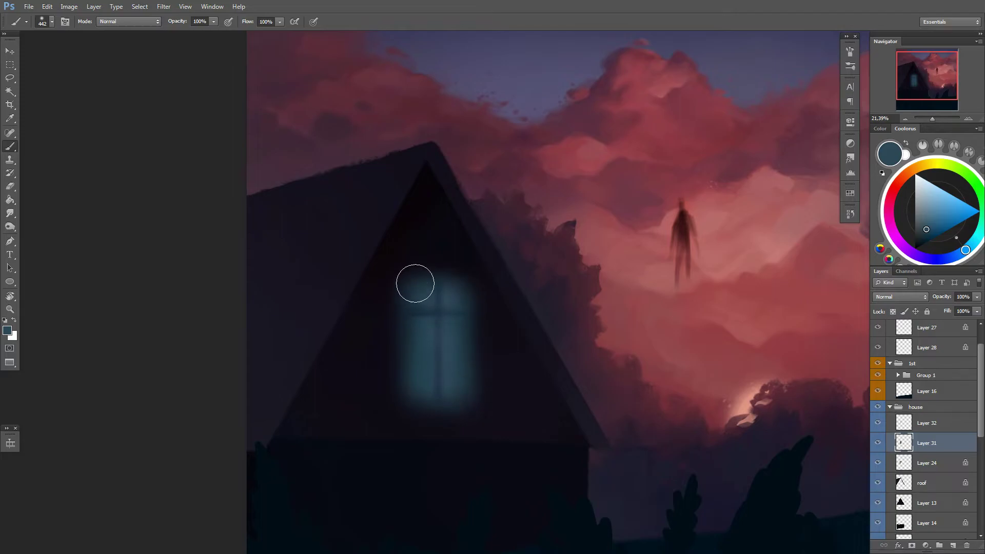
pyautogui.press('e')
pyautogui.rightClick(472, 326)
pyautogui.press('Return')
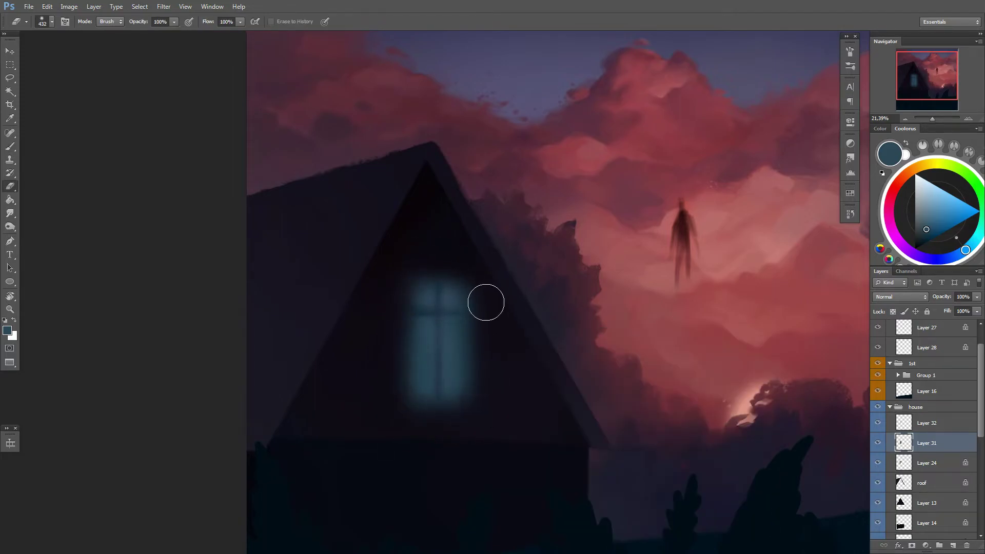
pyautogui.rightClick(449, 430)
pyautogui.press('Return')
pyautogui.rightClick(469, 258)
pyautogui.press('Return')
pyautogui.press('b')
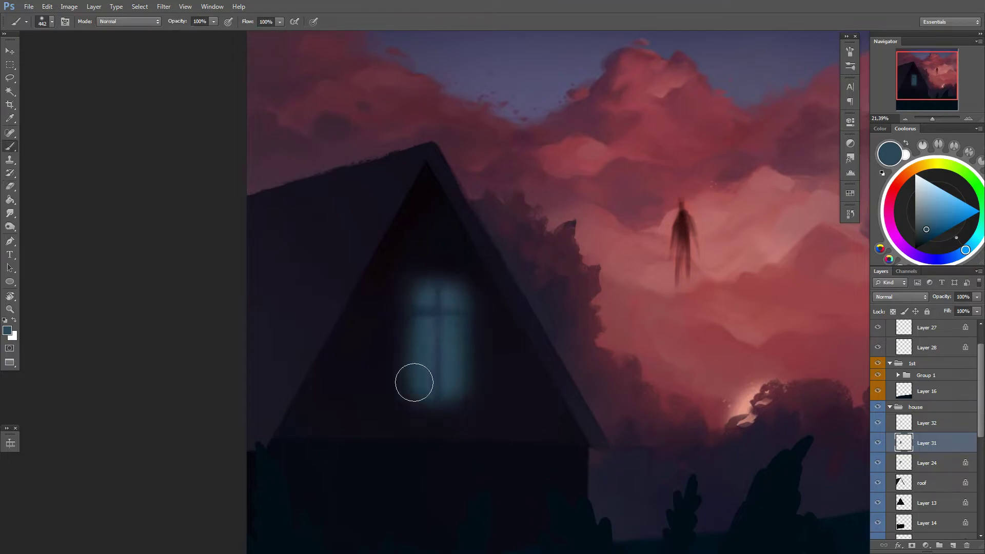
# Step: Refine the window with dark navy and sampled light blue, working on Layer 32
pyautogui.scroll(-3, 540, 359)
pyautogui.scroll(2, 541, 359)
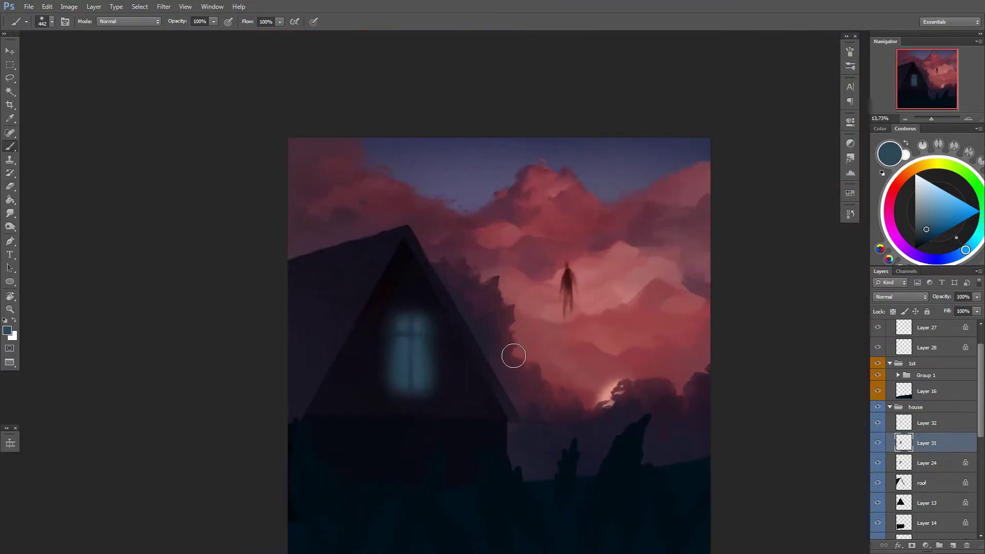
pyautogui.click(936, 236)
pyautogui.rightClick(409, 297)
pyautogui.press('Return')
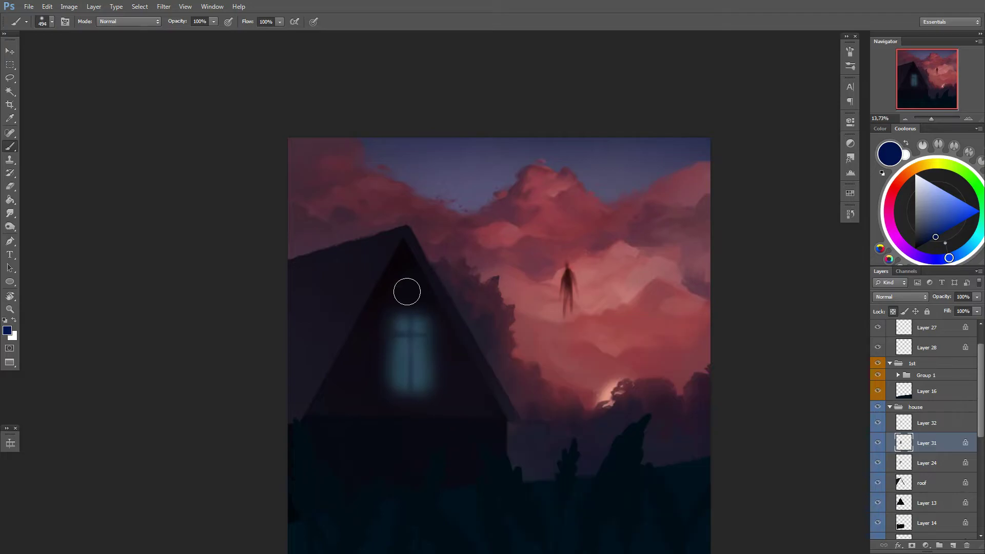
pyautogui.keyDown('alt'); pyautogui.click(411, 348); pyautogui.keyUp('alt')
pyautogui.click(885, 425)
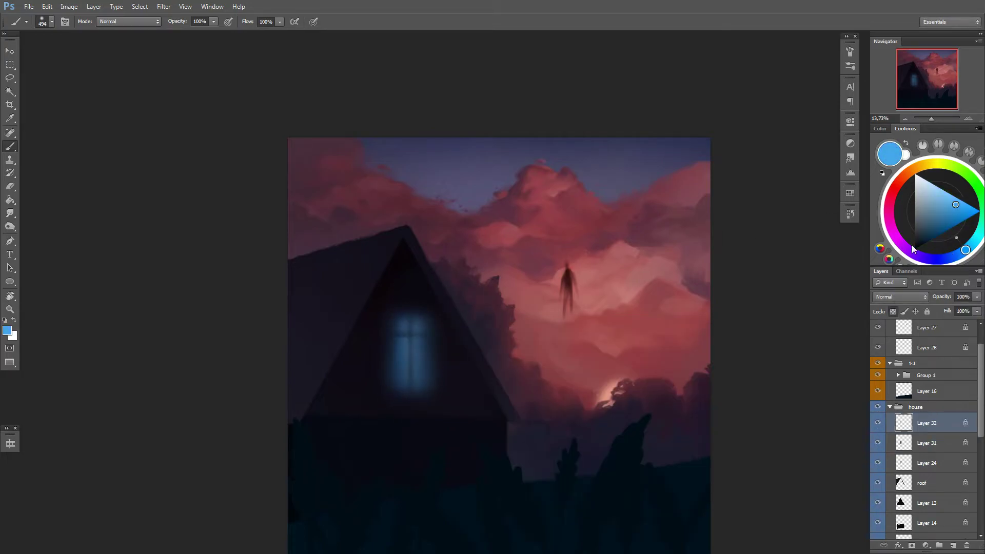
pyautogui.click(930, 230)
pyautogui.scroll(1, 487, 366)
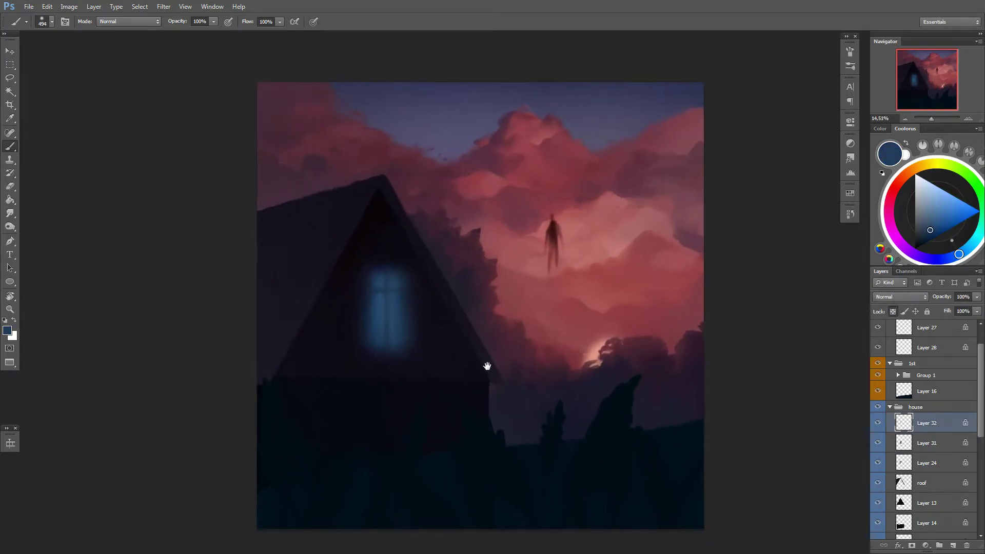
pyautogui.press('v')
pyautogui.keyDown('ctrl'); pyautogui.click(453, 354); pyautogui.keyUp('ctrl')
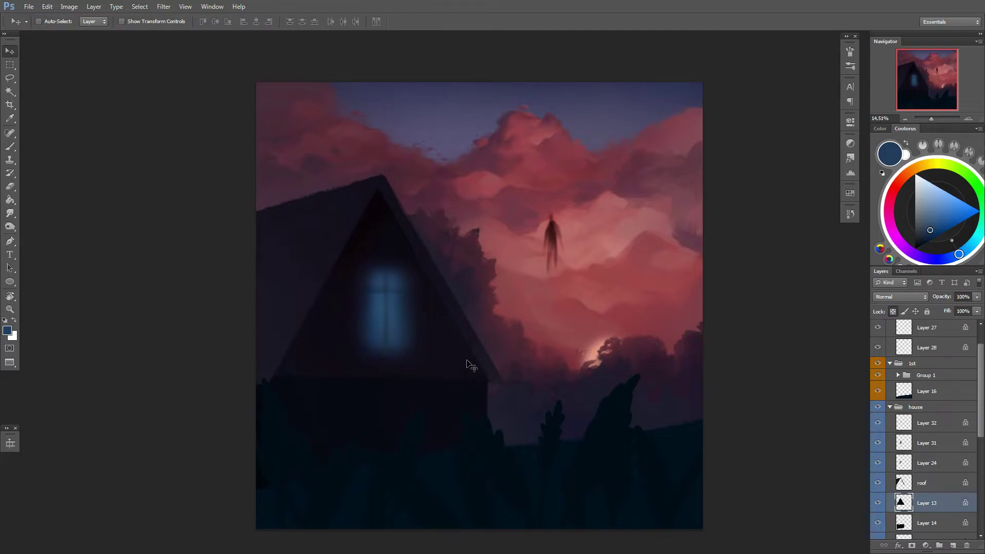
# Step: Darken the house with a Hue/Saturation adjustment
pyautogui.moveTo(468, 364); pyautogui.dragTo(464, 354)
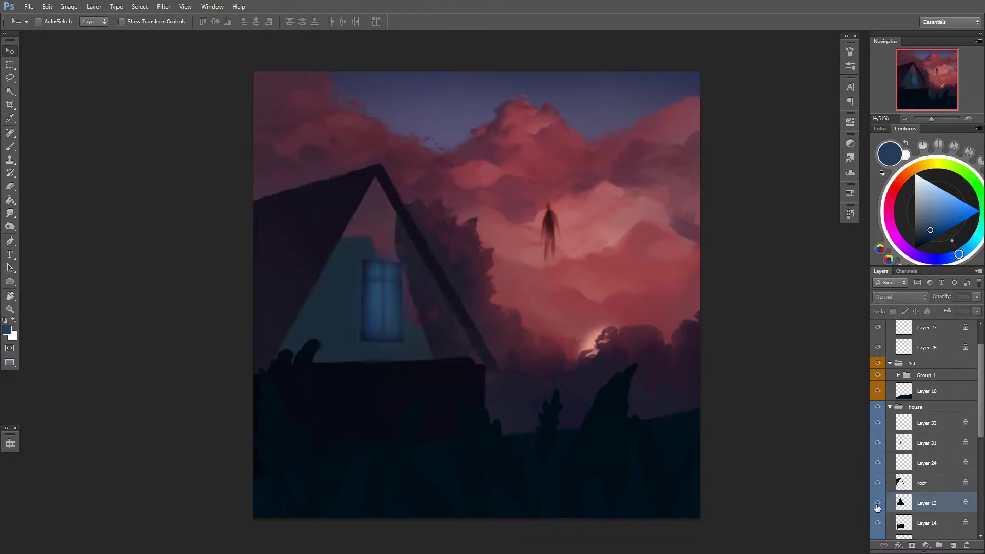
pyautogui.press('b')
pyautogui.hotkey('ctrl', 'u')
pyautogui.moveTo(821, 380); pyautogui.dragTo(817, 404)
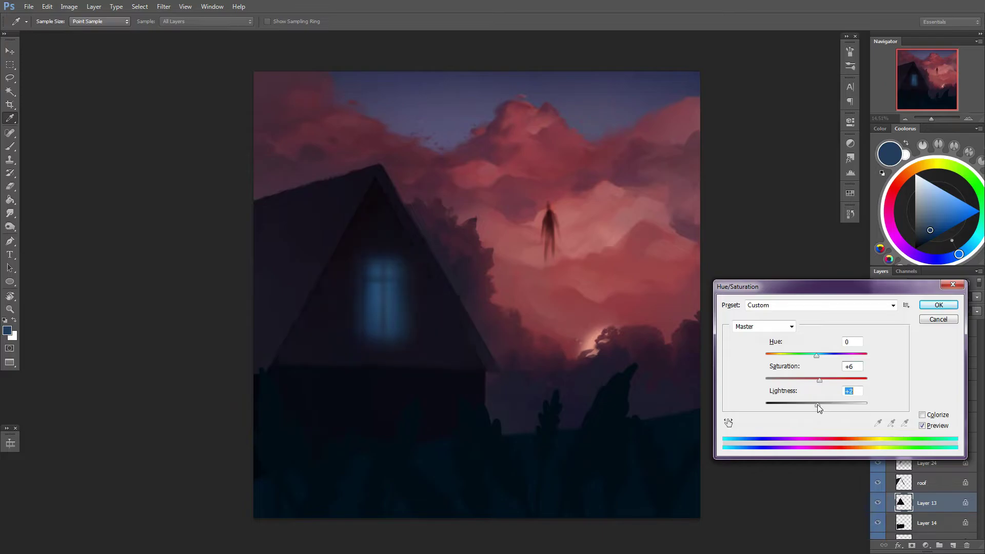
pyautogui.press('Return')
# Step: Resize the brush to 197, then 380, and finally 83 pixels
pyautogui.scroll(1, 515, 362)
pyautogui.rightClick(390, 279)
pyautogui.rightClick(437, 259)
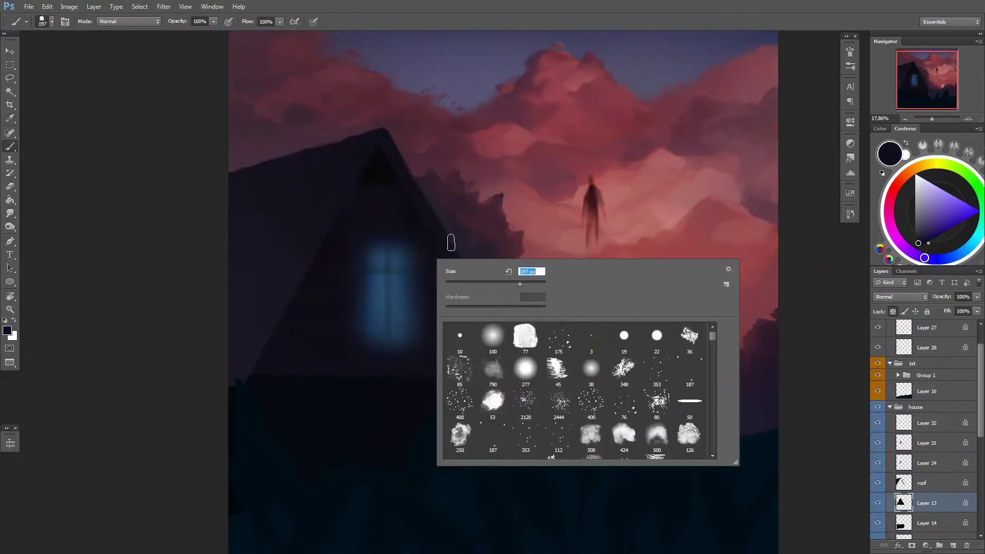
pyautogui.write('197')
pyautogui.press('Return')
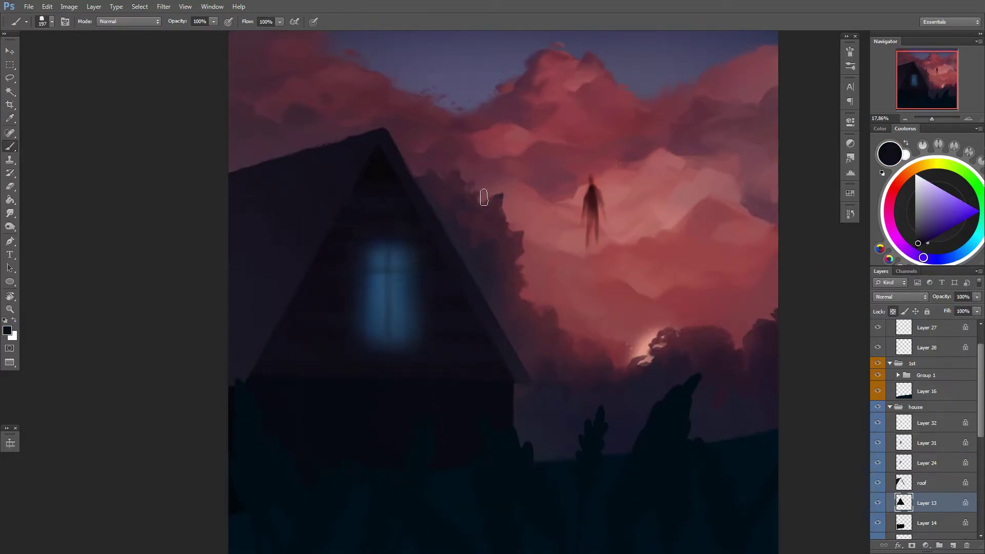
pyautogui.rightClick(424, 260)
pyautogui.write('380')
pyautogui.press('Return')
pyautogui.rightClick(367, 328)
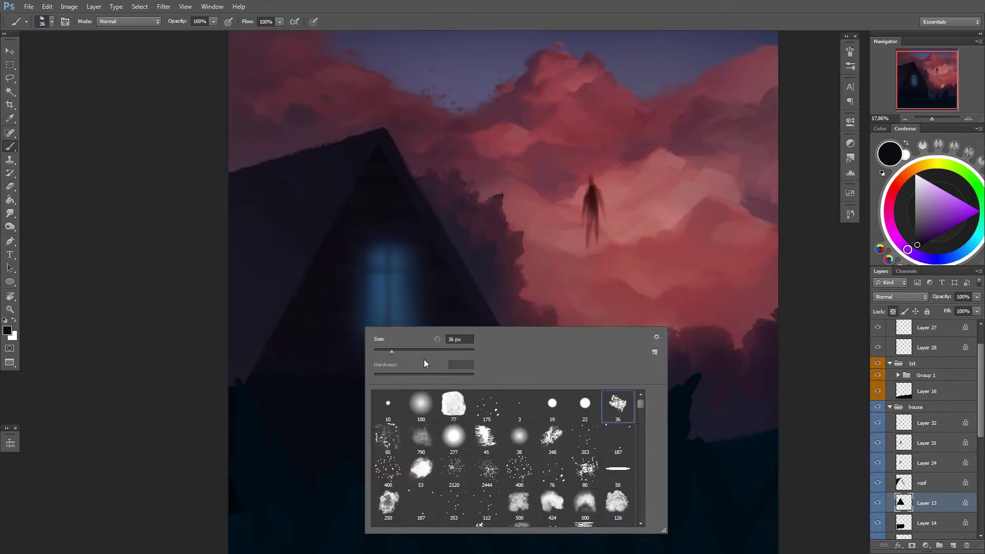
pyautogui.write('83')
pyautogui.press('Return')
# Step: Rotate the roof shape about 1.2 degrees with Free Transform
pyautogui.scroll(4, 341, 318)
pyautogui.moveTo(404, 421); pyautogui.dragTo(445, 395)
pyautogui.hotkey('ctrl', 't')
pyautogui.moveTo(171, 398); pyautogui.dragTo(168, 405)
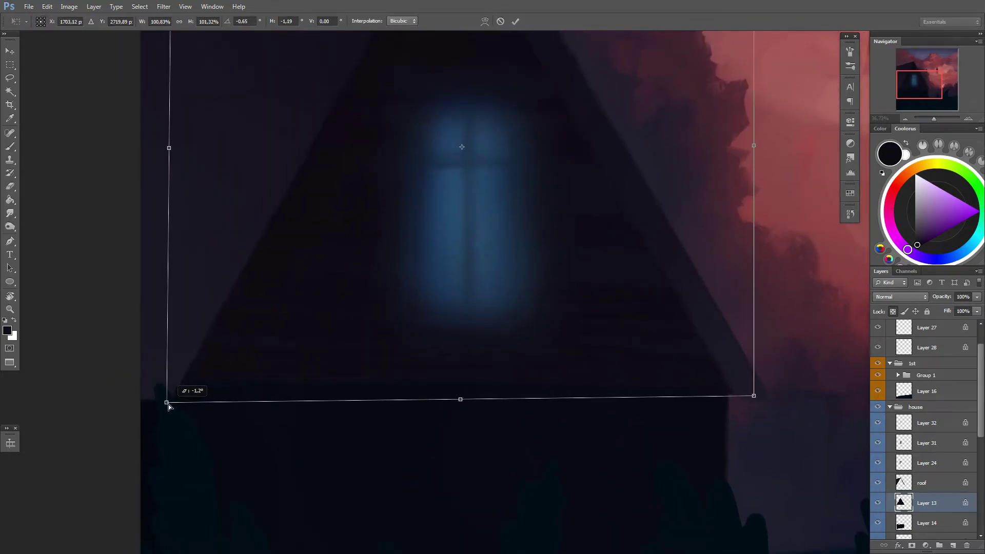
pyautogui.press('Return')
# Step: Tilt window Layers 24, 31 and 32 slightly and shift the window on the gable
pyautogui.click(927, 463)
pyautogui.keyDown('shift'); pyautogui.click(926, 423); pyautogui.keyUp('shift')
pyautogui.hotkey('ctrl', 't')
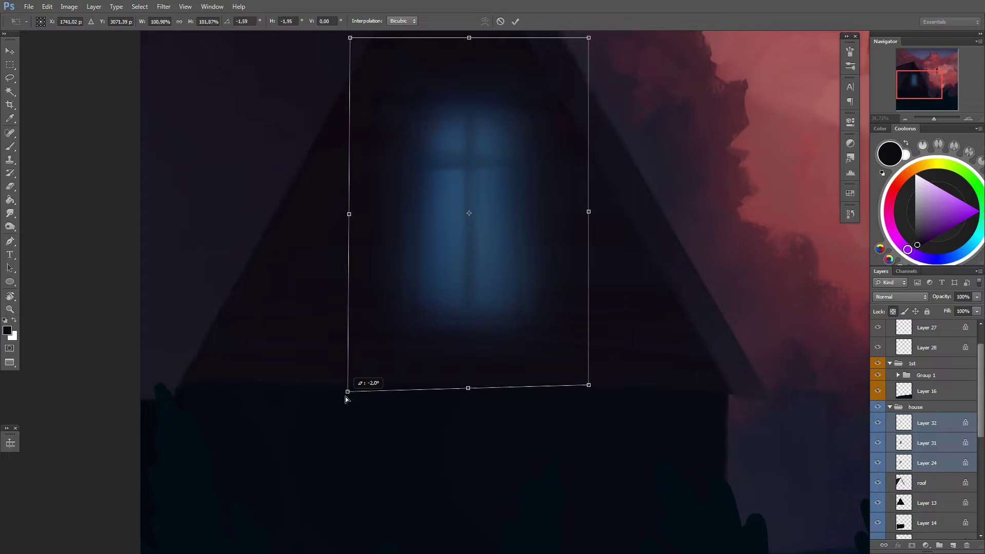
pyautogui.press('Return')
pyautogui.scroll(-3, 524, 367)
pyautogui.moveTo(510, 301); pyautogui.dragTo(506, 298)
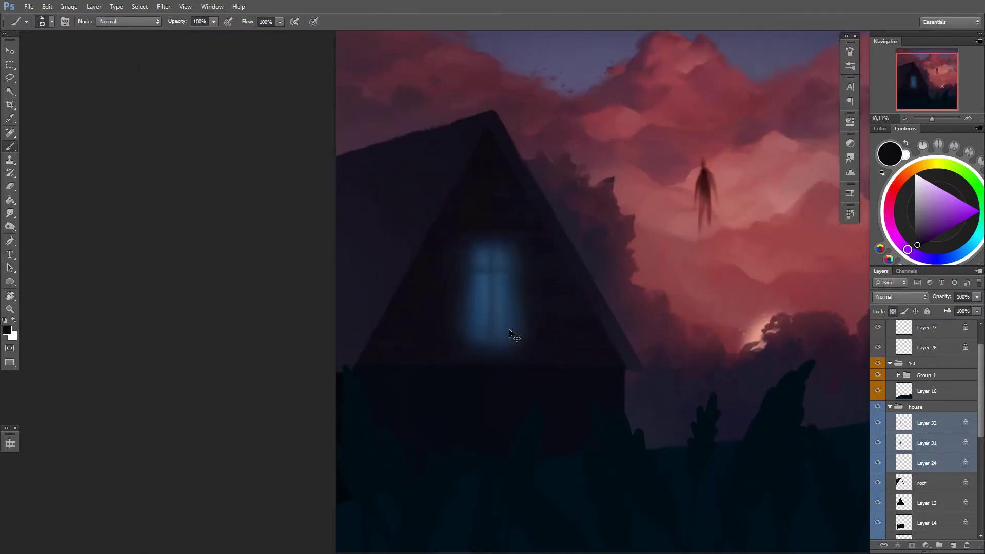
pyautogui.scroll(-1, 506, 299)
pyautogui.hotkey('ctrl', 't')
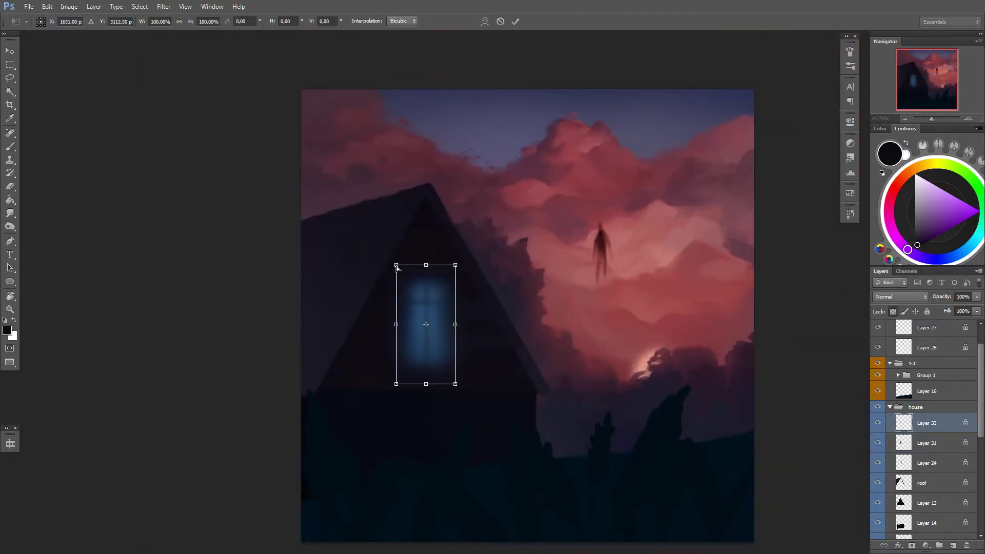
pyautogui.press('Return')
# Step: Shift the roof layer's hue and saturation to a deeper purple
pyautogui.click(922, 483)
pyautogui.scroll(1, 518, 330)
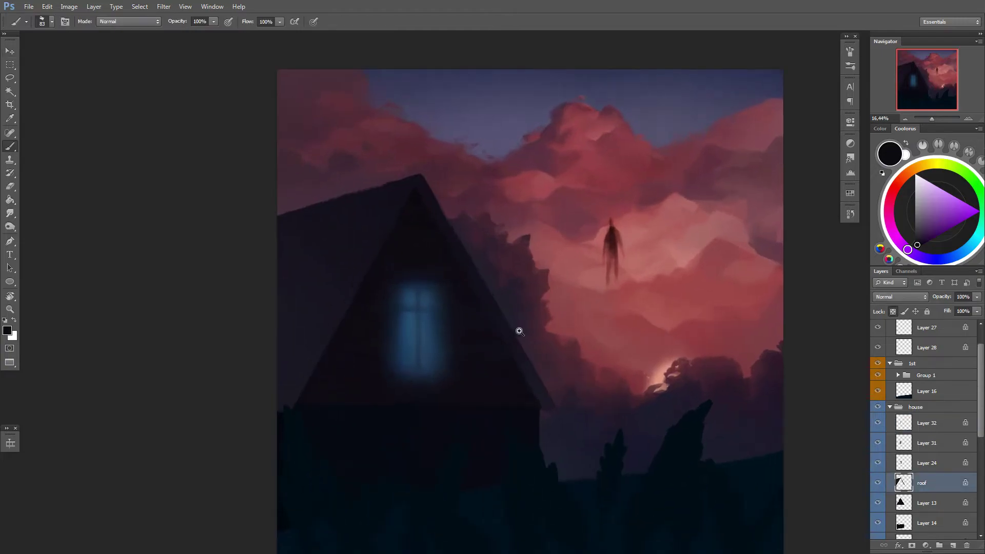
pyautogui.click(921, 248)
pyautogui.press(']')
pyautogui.press(']')
pyautogui.press(']')
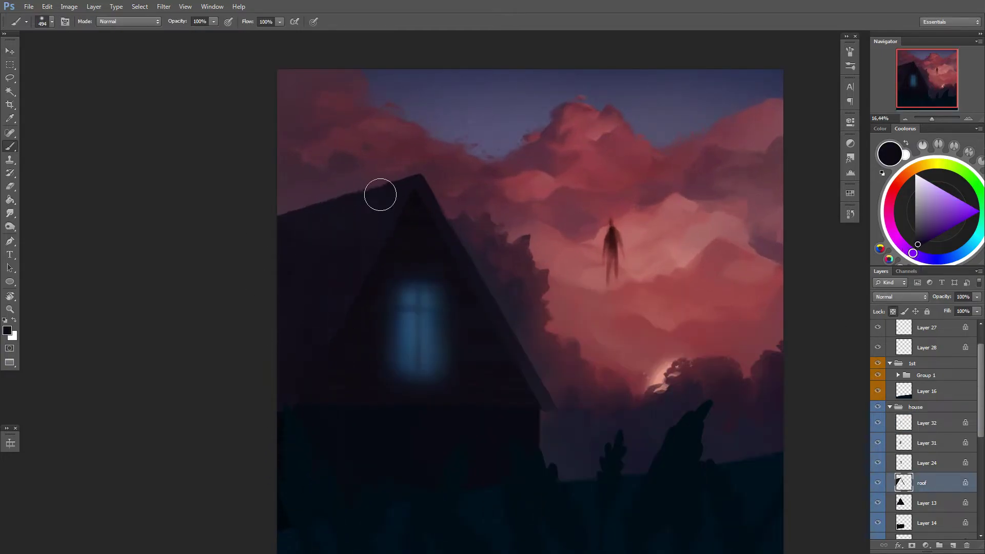
pyautogui.hotkey('ctrl', 'u')
pyautogui.moveTo(817, 355); pyautogui.dragTo(788, 355)
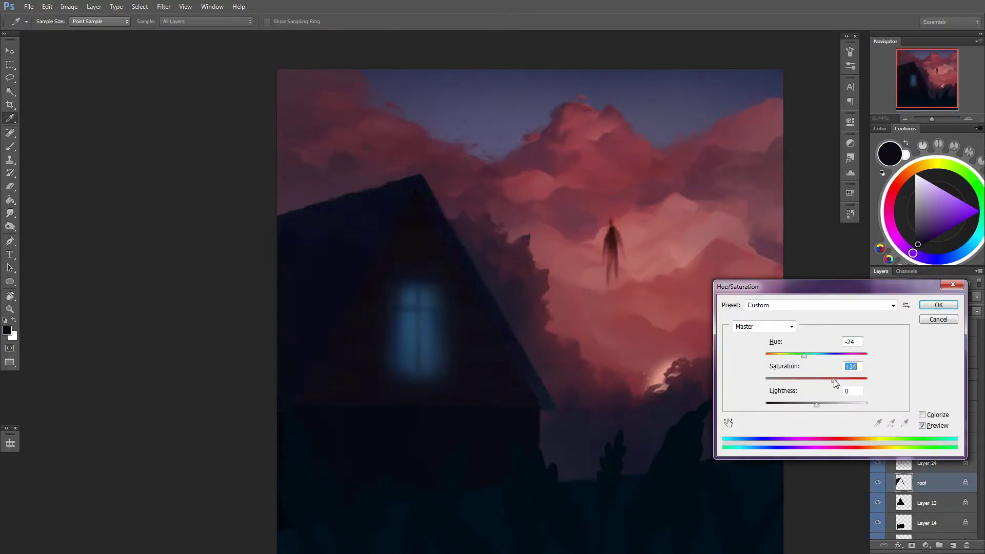
pyautogui.press('Return')
pyautogui.press('b')
pyautogui.rightClick(426, 262)
pyautogui.press('Escape')
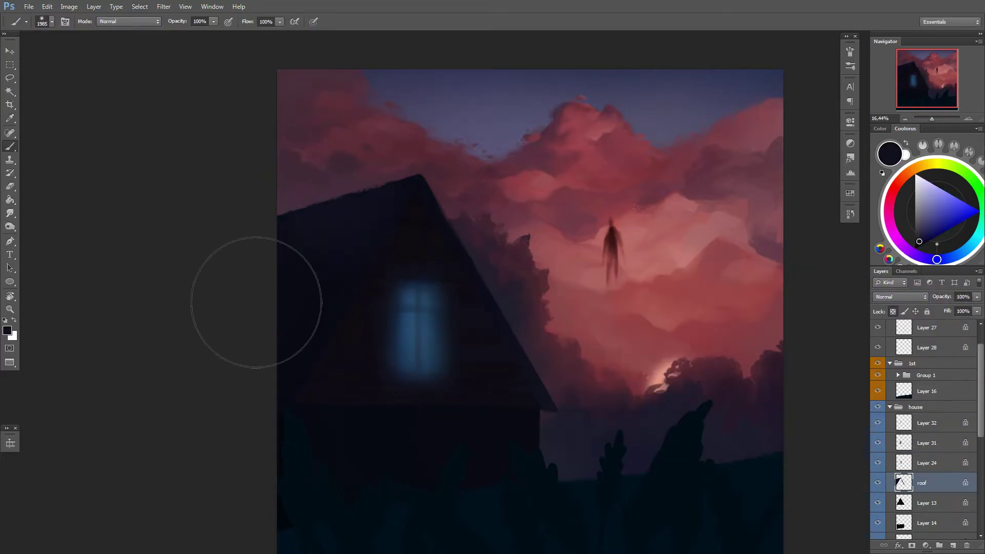
# Step: Paint lighter purple-red on the roof's left side using dark maroon and near-black purple
pyautogui.keyDown('alt'); pyautogui.click(369, 161); pyautogui.keyUp('alt')
pyautogui.moveTo(369, 160); pyautogui.dragTo(337, 244)
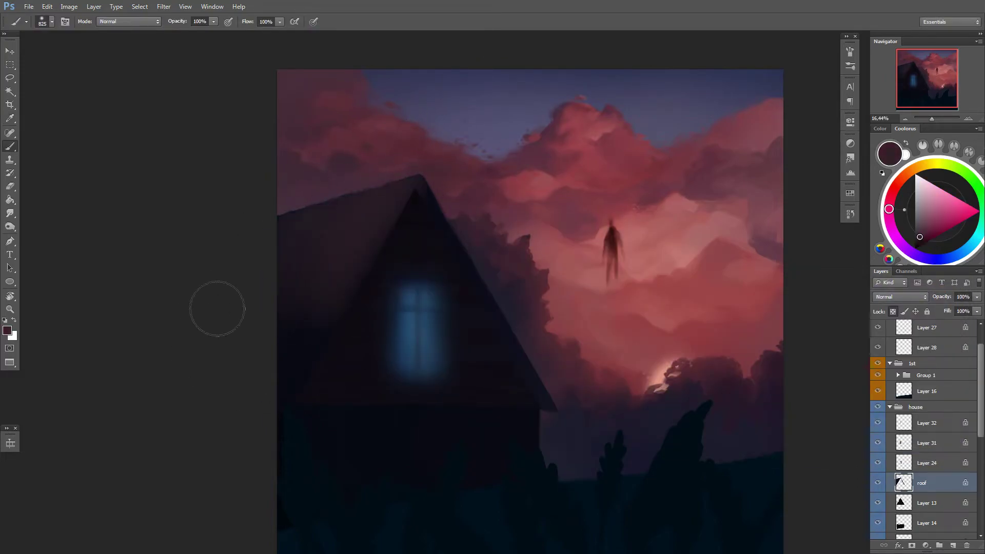
pyautogui.keyDown('alt'); pyautogui.click(342, 238); pyautogui.keyUp('alt')
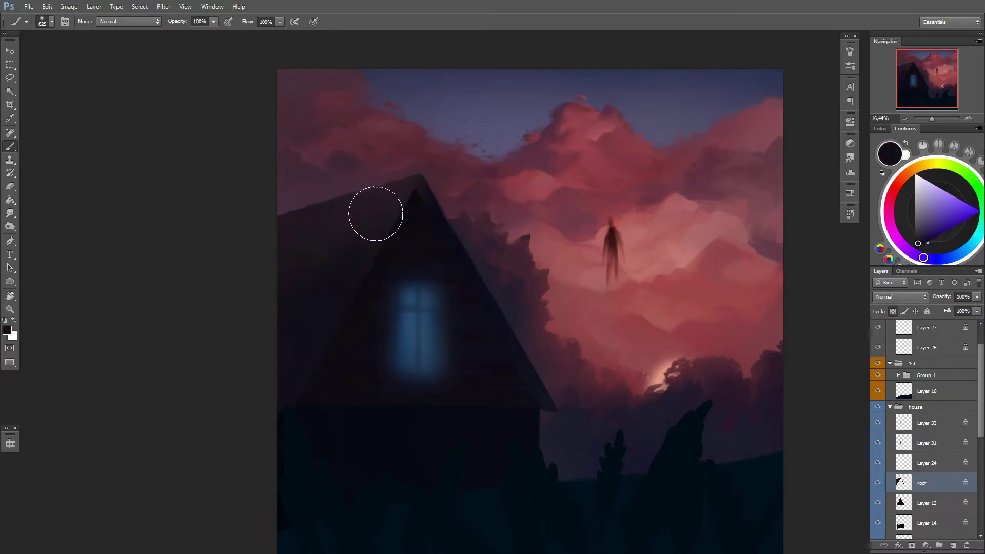
pyautogui.keyDown('alt'); pyautogui.click(416, 156); pyautogui.keyUp('alt')
# Step: Rotate the canvas view, sample a near-black colour, and set the brush size to 825
pyautogui.rightClick(449, 189)
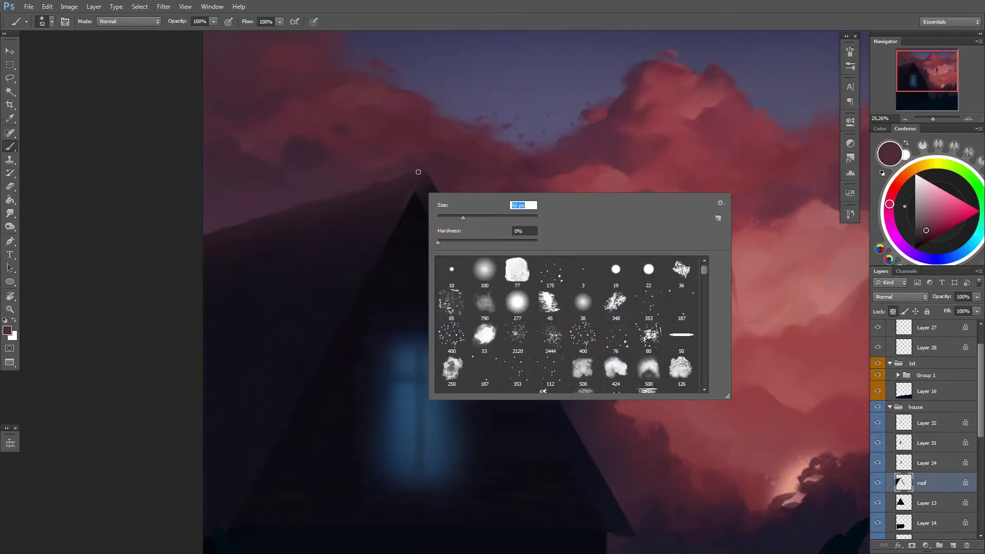
pyautogui.moveTo(428, 192); pyautogui.dragTo(502, 297)
pyautogui.keyDown('alt'); pyautogui.click(473, 313); pyautogui.keyUp('alt')
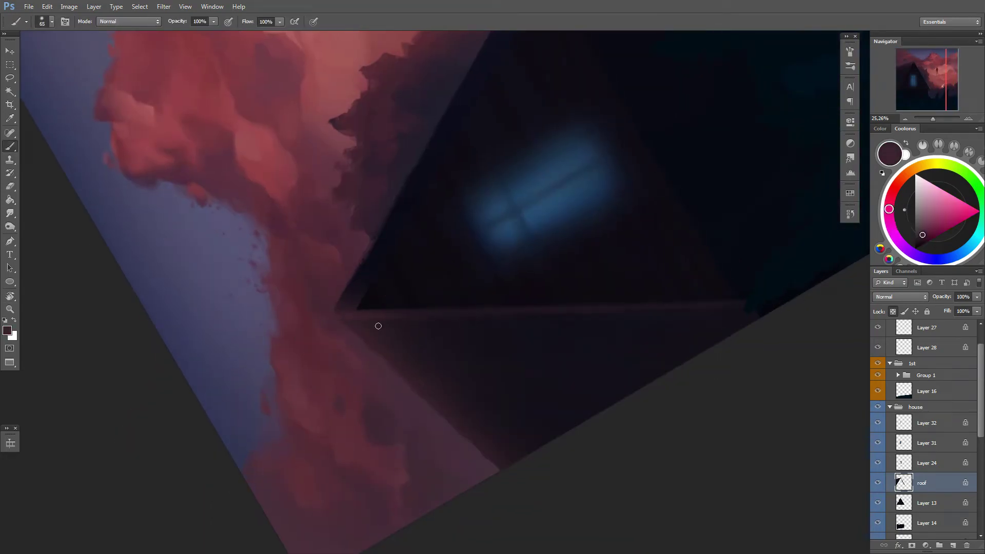
pyautogui.keyDown('alt'); pyautogui.click(457, 326); pyautogui.keyUp('alt')
pyautogui.rightClick(537, 308)
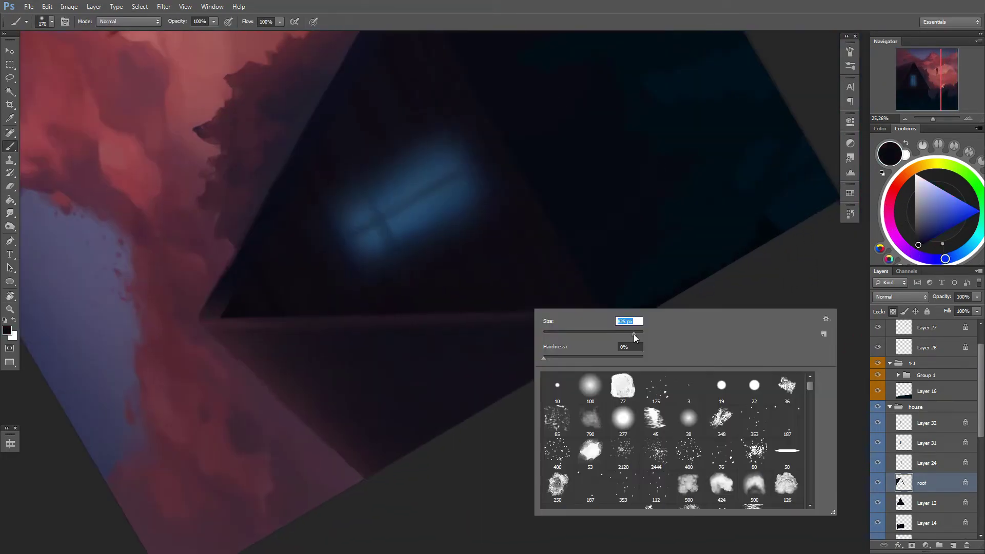
pyautogui.write('825')
pyautogui.press('Return')
# Step: Tilt the view to angle the roof edge and set the brush to 288 px
pyautogui.press('Escape')
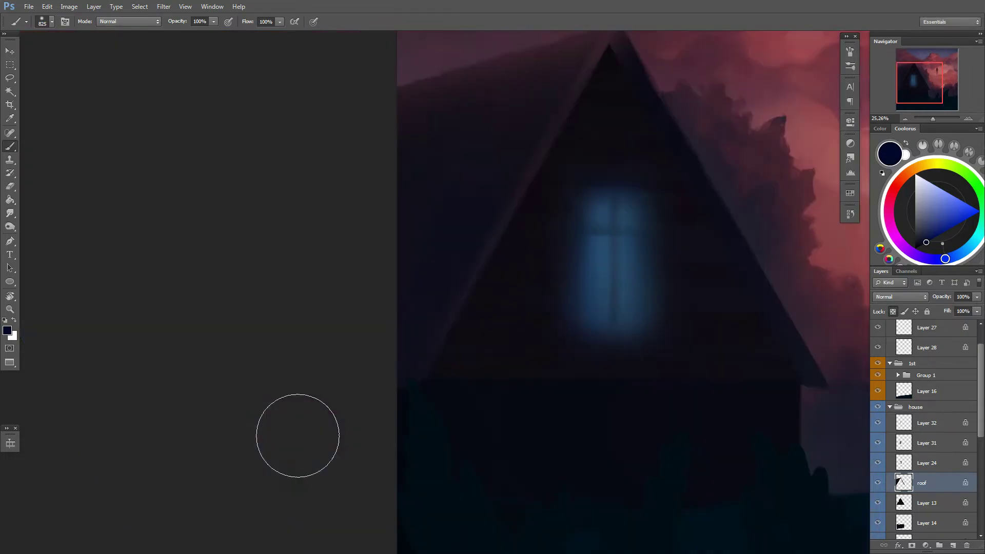
pyautogui.scroll(-3, 440, 386)
pyautogui.scroll(2, 457, 277)
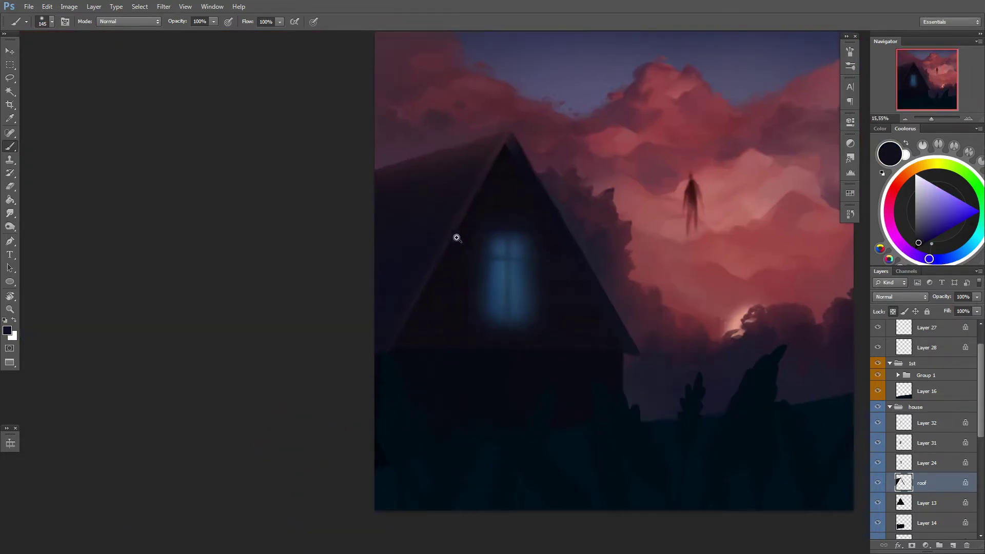
pyautogui.rightClick(455, 235)
pyautogui.press('Escape')
pyautogui.moveTo(398, 204); pyautogui.dragTo(585, 292)
pyautogui.rightClick(636, 274)
pyautogui.press('Escape')
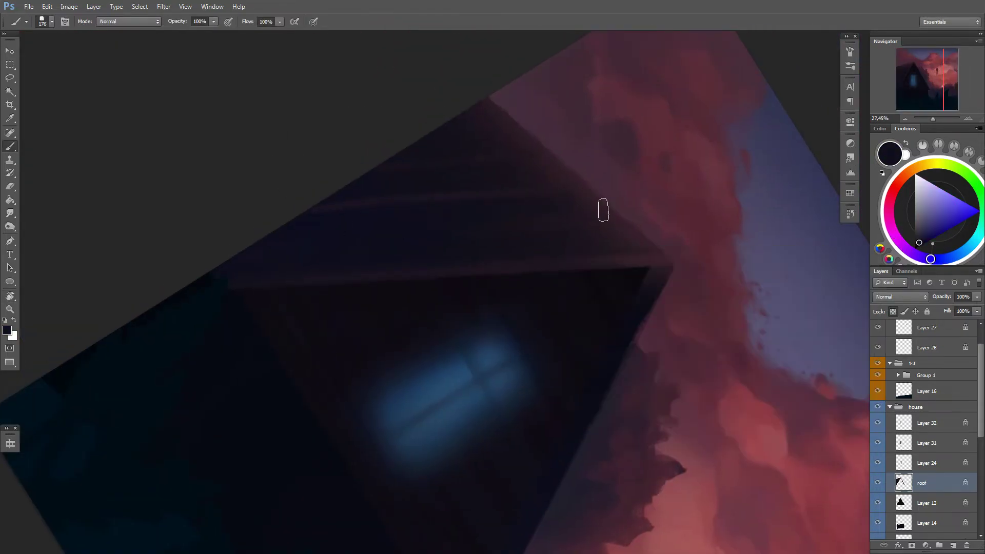
pyautogui.rightClick(565, 172)
pyautogui.write('288')
pyautogui.press('Return')
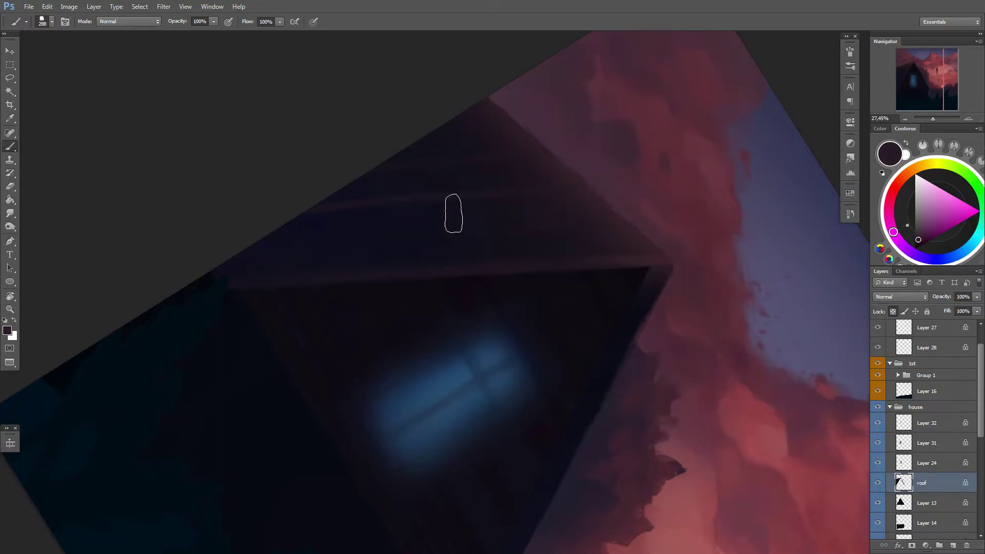
# Step: Shrink the brush to 54 px and sample a purple from the roof
pyautogui.rightClick(453, 213)
pyautogui.press('Escape')
pyautogui.rightClick(550, 183)
pyautogui.write('54')
pyautogui.press('Return')
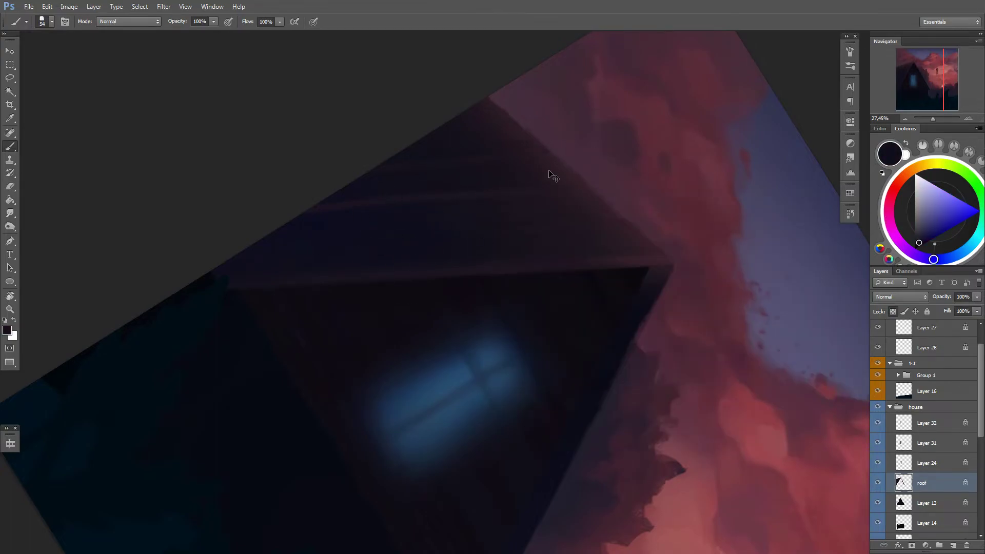
pyautogui.keyDown('alt'); pyautogui.click(447, 187); pyautogui.keyUp('alt')
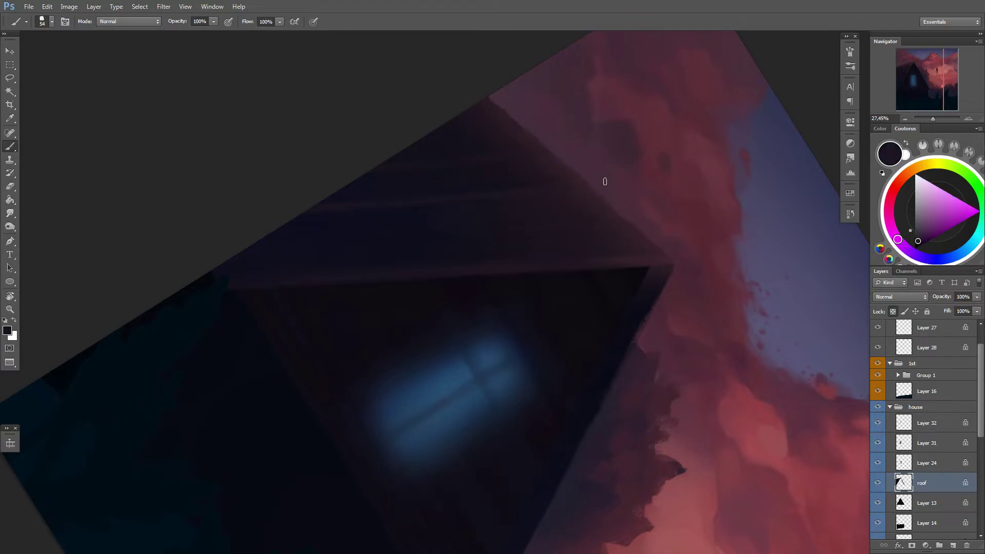
# Step: Zoom out to the whole painting, set a 1057 px brush, and pick dark maroon
pyautogui.press('Escape')
pyautogui.hotkey('ctrl', '-')
pyautogui.rightClick(480, 308)
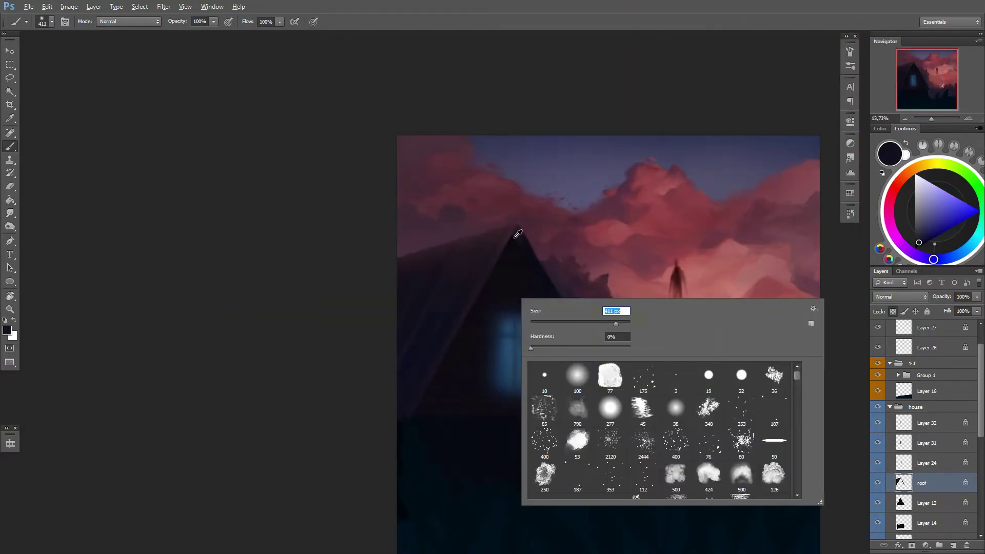
pyautogui.write('1057')
pyautogui.press('Return')
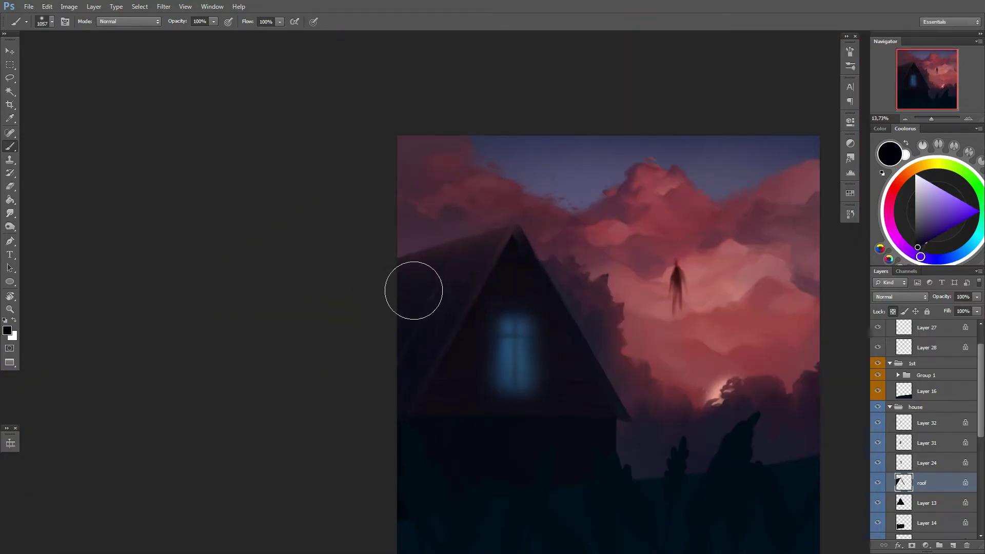
pyautogui.keyDown('alt'); pyautogui.click(414, 291); pyautogui.keyUp('alt')
pyautogui.moveTo(410, 324); pyautogui.dragTo(390, 324)
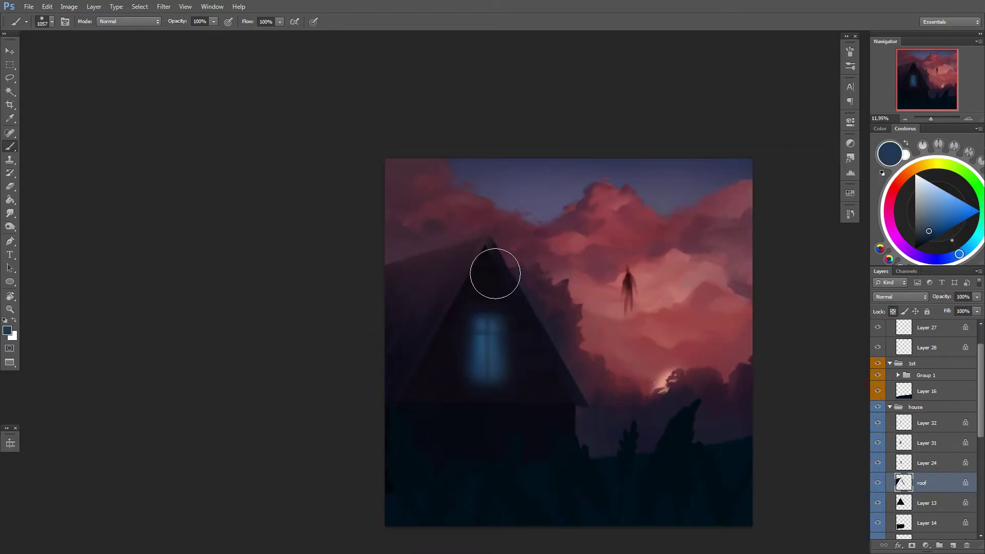
pyautogui.rightClick(510, 229)
pyautogui.doubleClick(594, 301)
# Step: Sample maroon, rotate the view toward the roof edge, then sample a dark tone upright
pyautogui.keyDown('alt'); pyautogui.click(436, 201); pyautogui.keyUp('alt')
pyautogui.moveTo(435, 200); pyautogui.dragTo(522, 168)
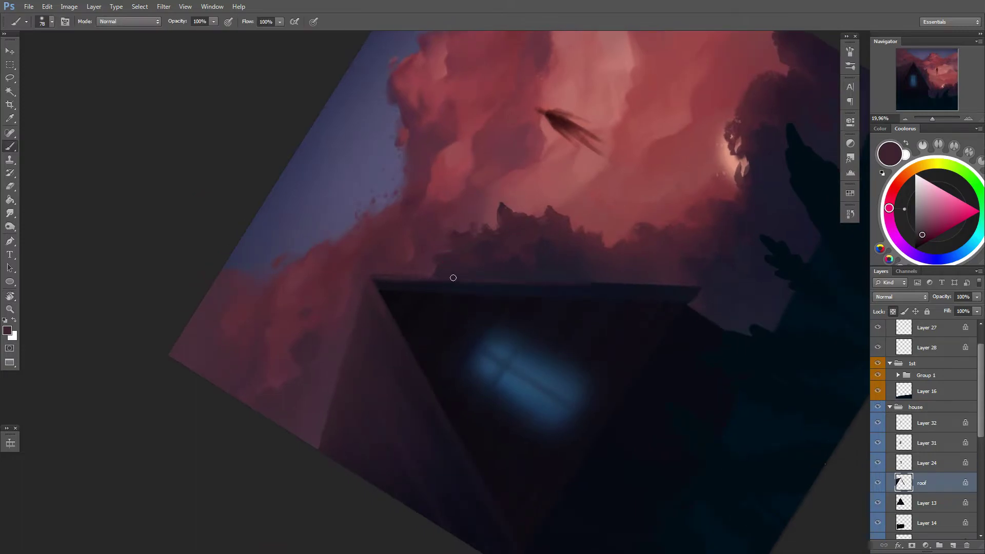
pyautogui.rightClick(434, 282)
pyautogui.press('Return')
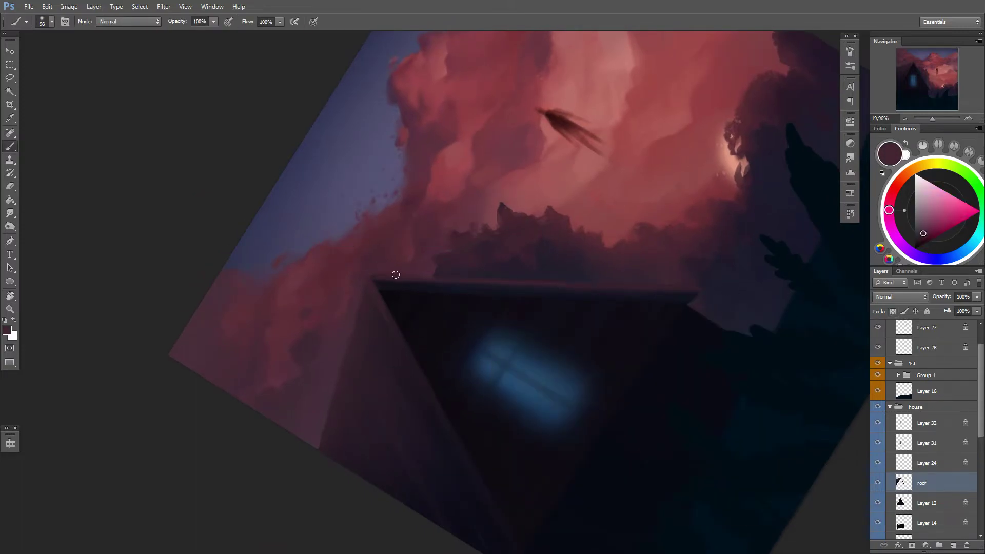
pyautogui.press('Escape')
pyautogui.keyDown('alt'); pyautogui.click(550, 292); pyautogui.keyUp('alt')
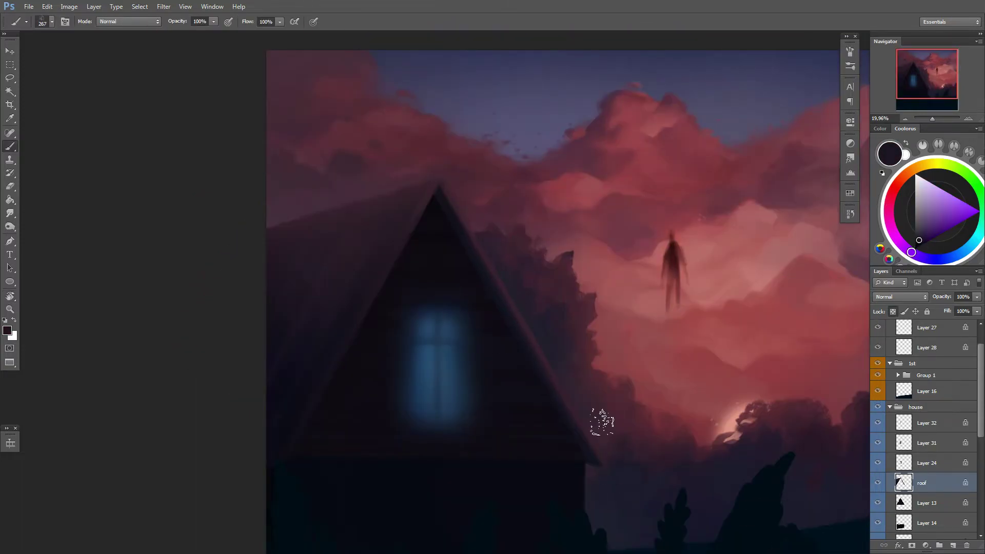
pyautogui.scroll(2, 601, 422)
pyautogui.scroll(2, 363, 143)
# Step: Tilt the canvas with the Rotate View tool and switch to a much smaller brush
pyautogui.rightClick(516, 253)
pyautogui.press('r')
pyautogui.moveTo(641, 231)
pyautogui.mouseDown()
pyautogui.moveTo(650, 260)
pyautogui.moveTo(613, 255)
pyautogui.mouseUp()
pyautogui.press('b')
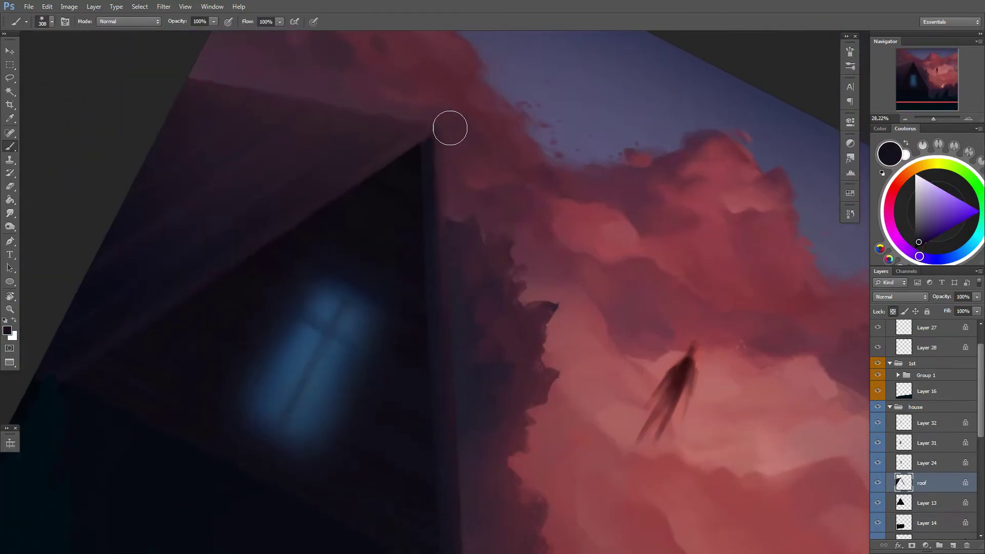
pyautogui.scroll(2, 431, 384)
pyautogui.rightClick(440, 325)
pyautogui.keyDown('alt'); pyautogui.click(383, 332); pyautogui.keyUp('alt')
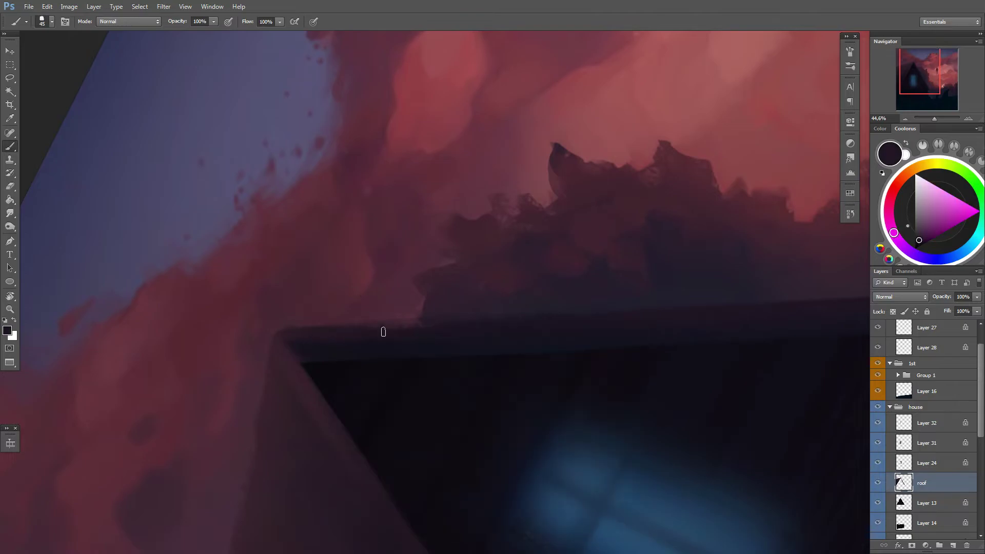
# Step: Sample a darker colour along the roof edge, enlarge the brush, and preview values in greyscale
pyautogui.moveTo(645, 316); pyautogui.dragTo(467, 335)
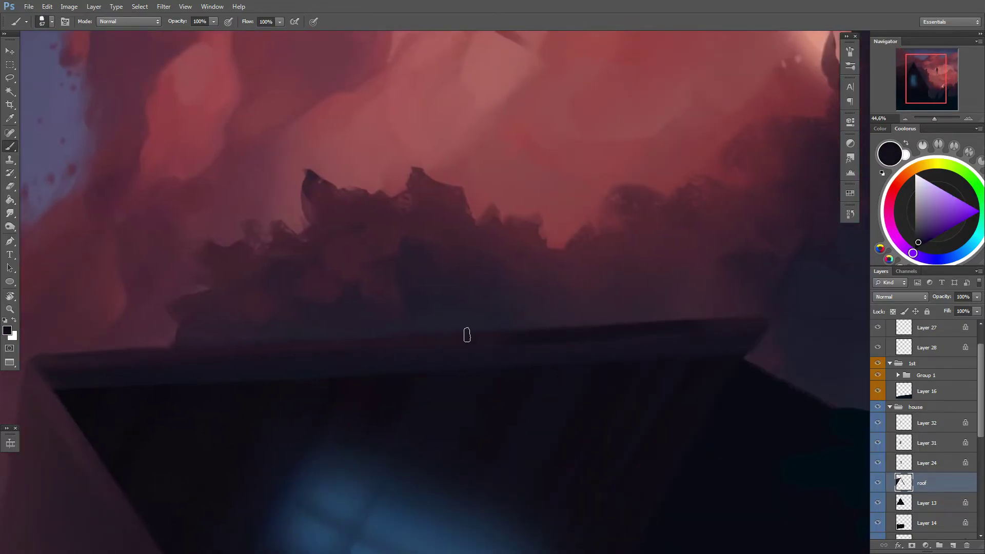
pyautogui.scroll(-3, 640, 326)
pyautogui.scroll(1, 549, 368)
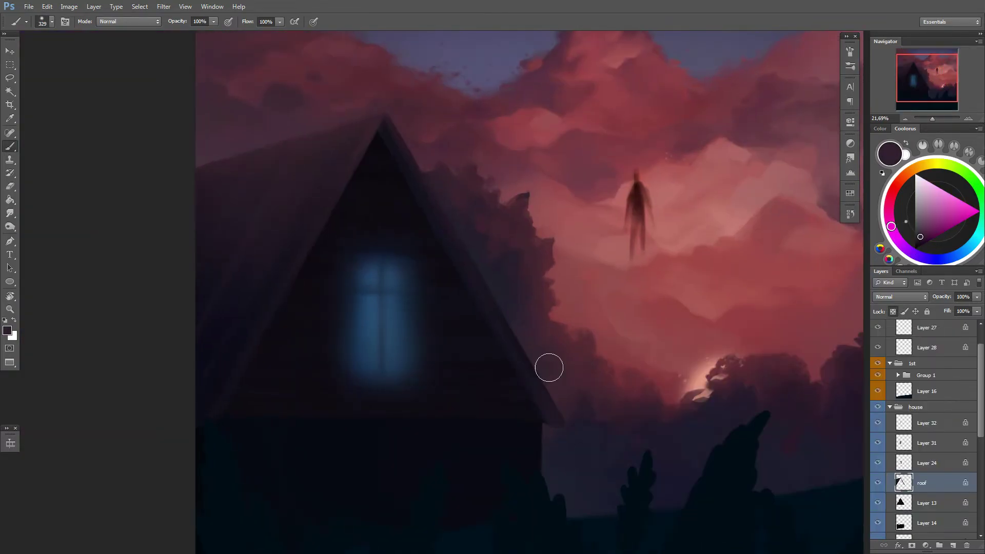
pyautogui.keyDown('alt'); pyautogui.click(244, 337); pyautogui.keyUp('alt')
pyautogui.scroll(-2, 308, 370)
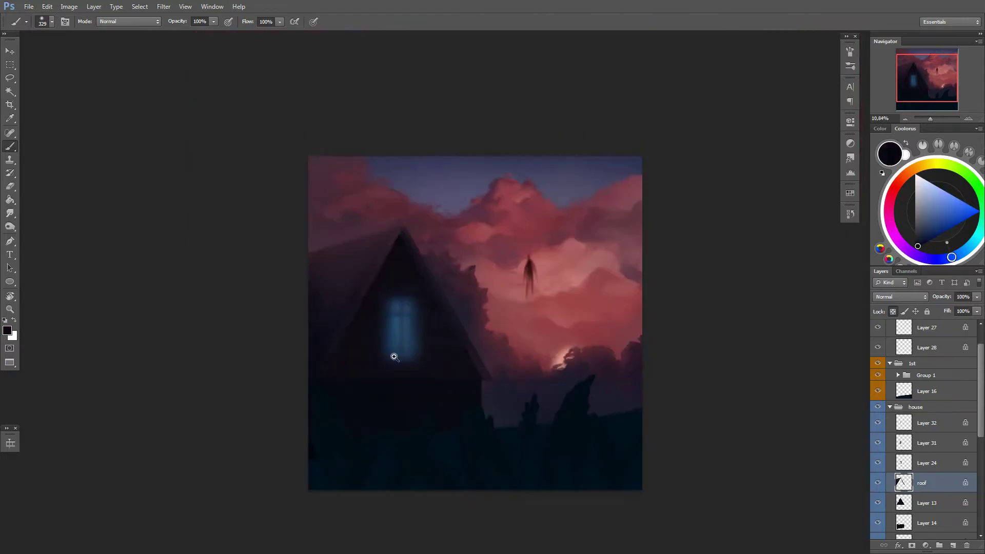
pyautogui.rightClick(358, 308)
pyautogui.press('Return')
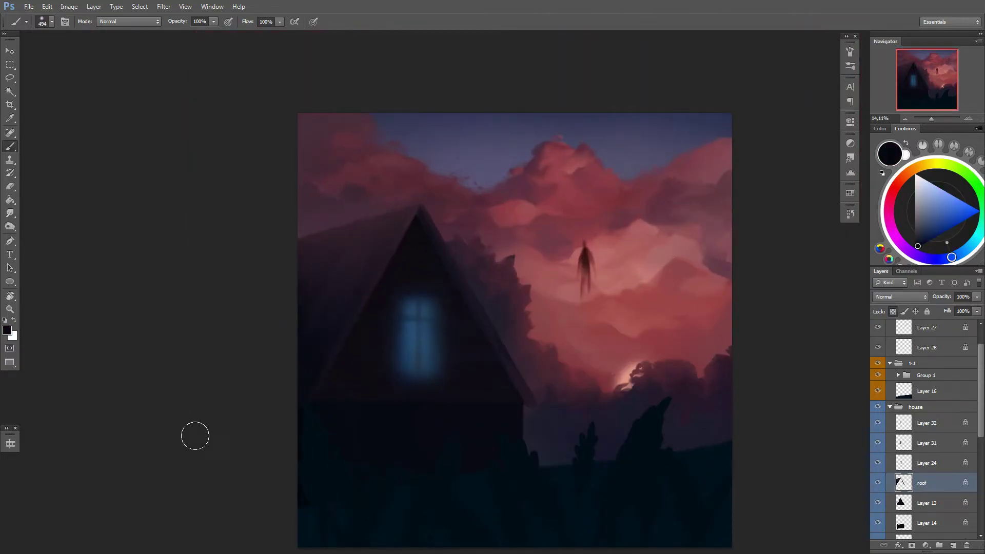
pyautogui.click(878, 328)
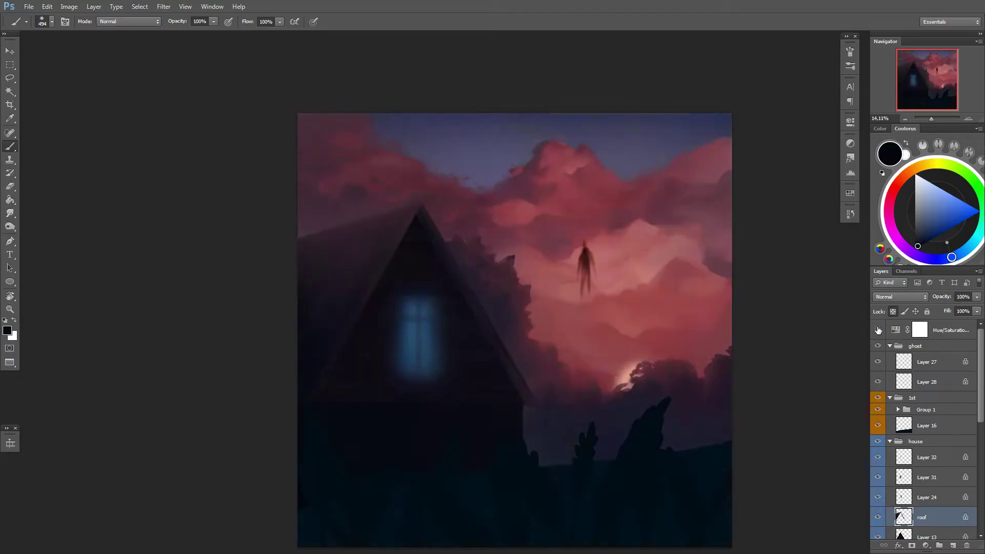
# Step: Select Layer 14 and sample a dark navy, settling on a small brush
pyautogui.scroll(1, 480, 380)
pyautogui.click(878, 530)
pyautogui.keyDown('alt'); pyautogui.click(558, 332); pyautogui.keyUp('alt')
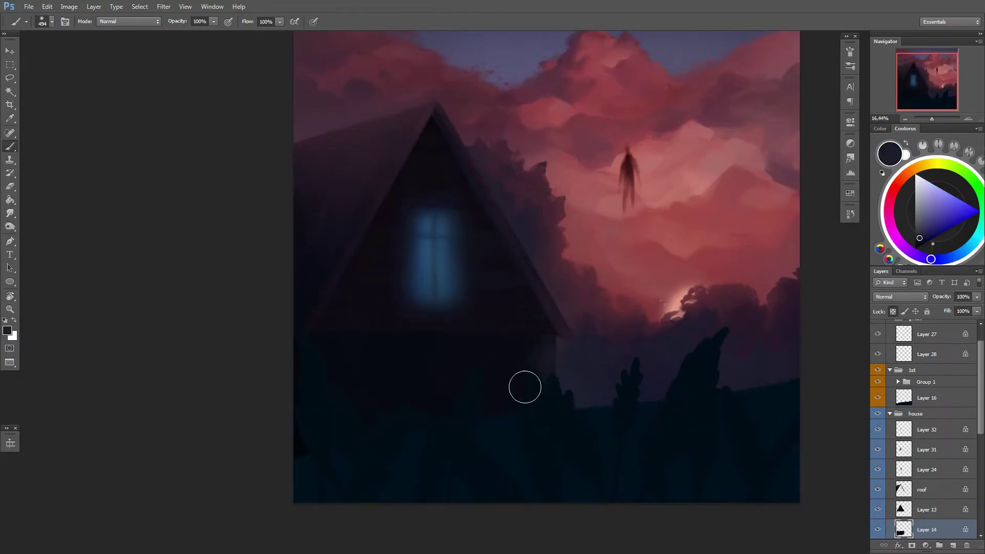
pyautogui.moveTo(525, 387); pyautogui.dragTo(434, 430)
pyautogui.scroll(-2, 924, 436)
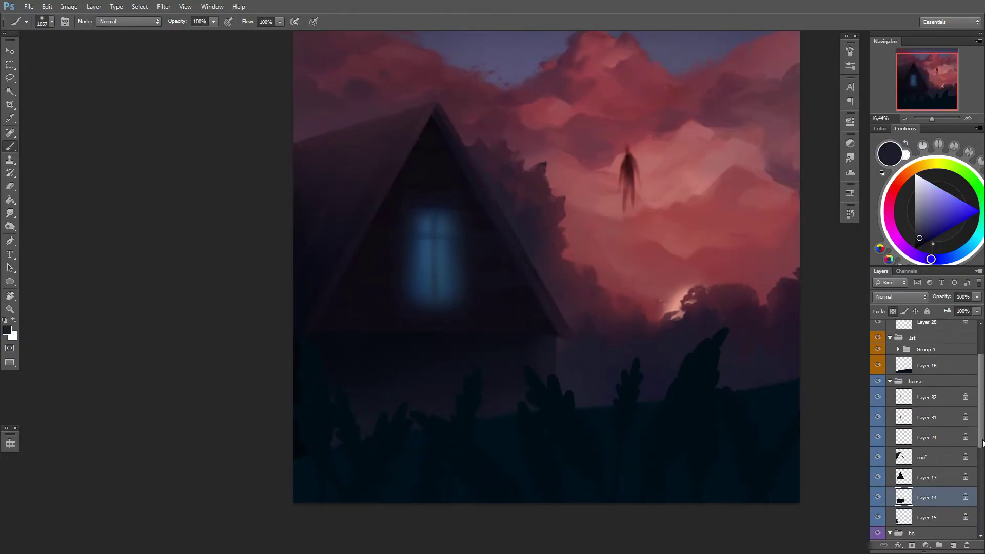
pyautogui.scroll(3, 462, 410)
pyautogui.rightClick(502, 351)
pyautogui.press('Return')
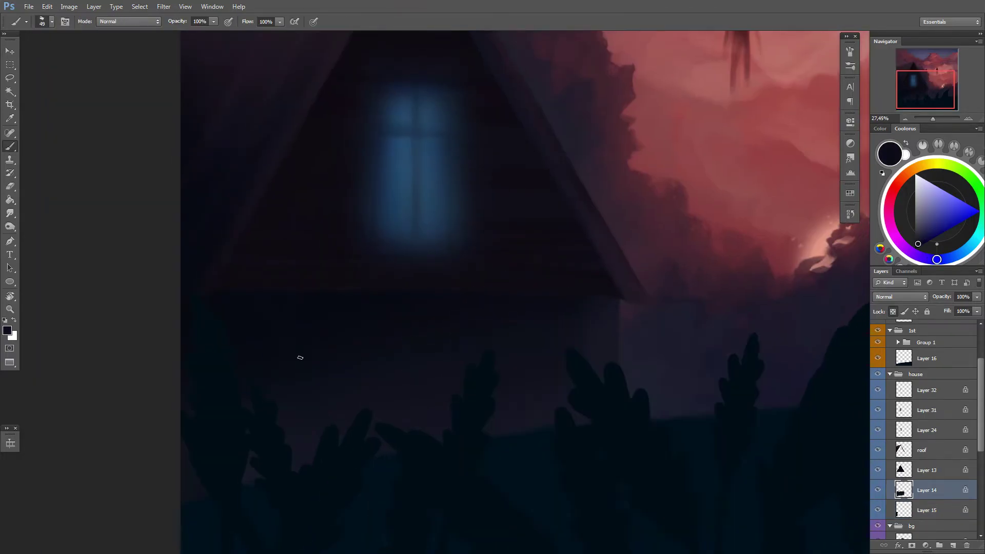
# Step: Sample a dark bush colour, rotate the canvas, and choose a textured foliage brush
pyautogui.moveTo(200, 343); pyautogui.dragTo(225, 323)
pyautogui.keyDown('alt'); pyautogui.click(280, 319); pyautogui.keyUp('alt')
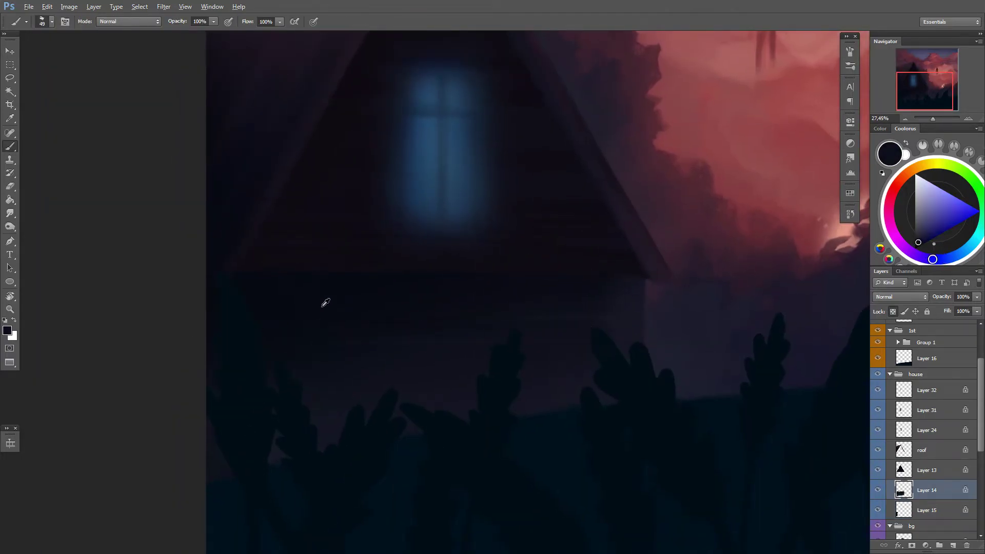
pyautogui.press('r')
pyautogui.moveTo(682, 282); pyautogui.dragTo(515, 194)
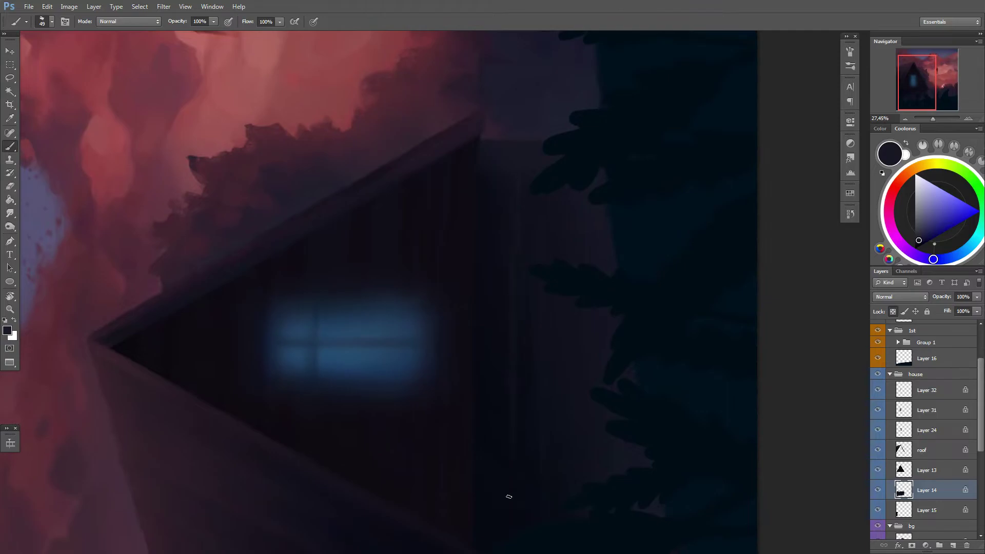
pyautogui.rightClick(585, 328)
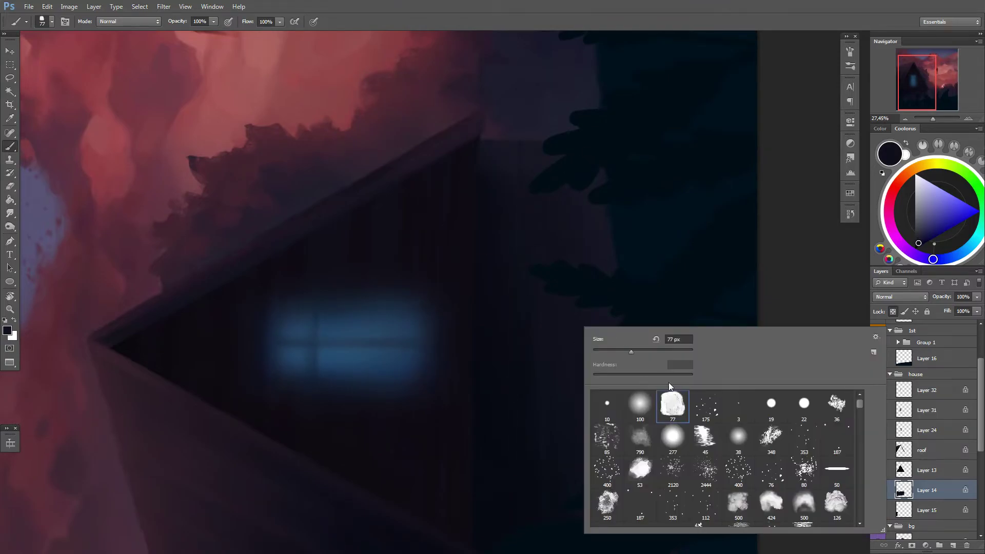
pyautogui.doubleClick(670, 401)
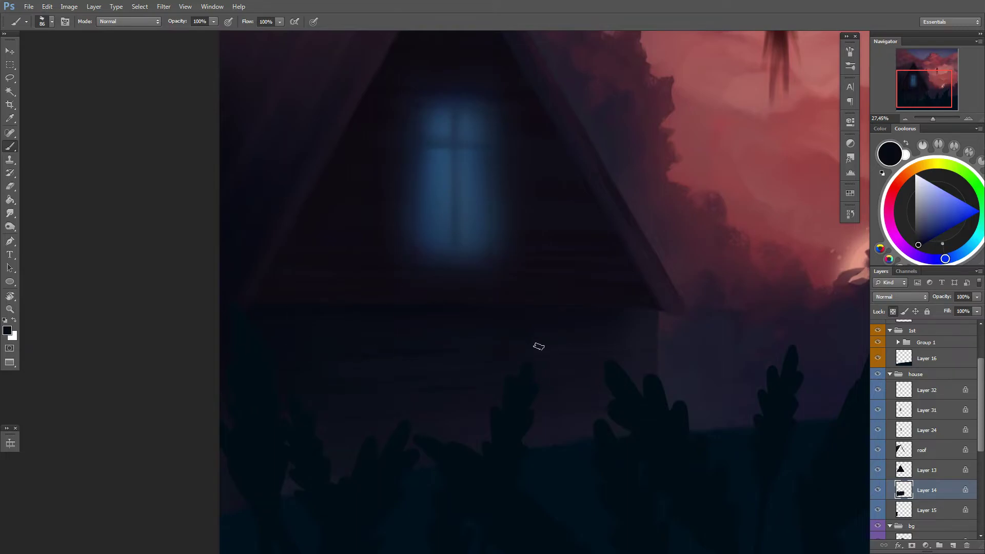
# Step: Turn the canvas upside down and adjust the foliage brush size for leaf shapes
pyautogui.press('[')
pyautogui.press('r')
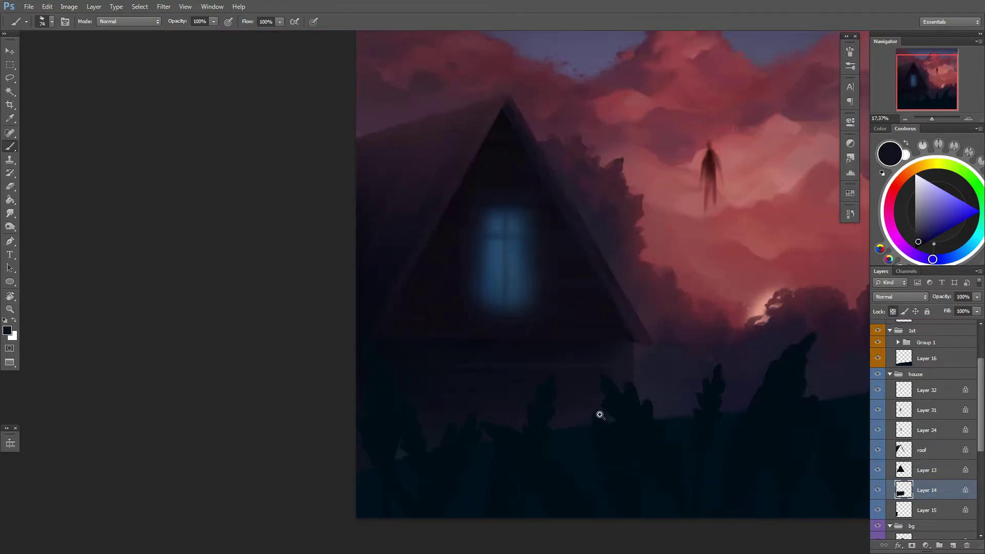
pyautogui.moveTo(600, 411); pyautogui.dragTo(599, 323)
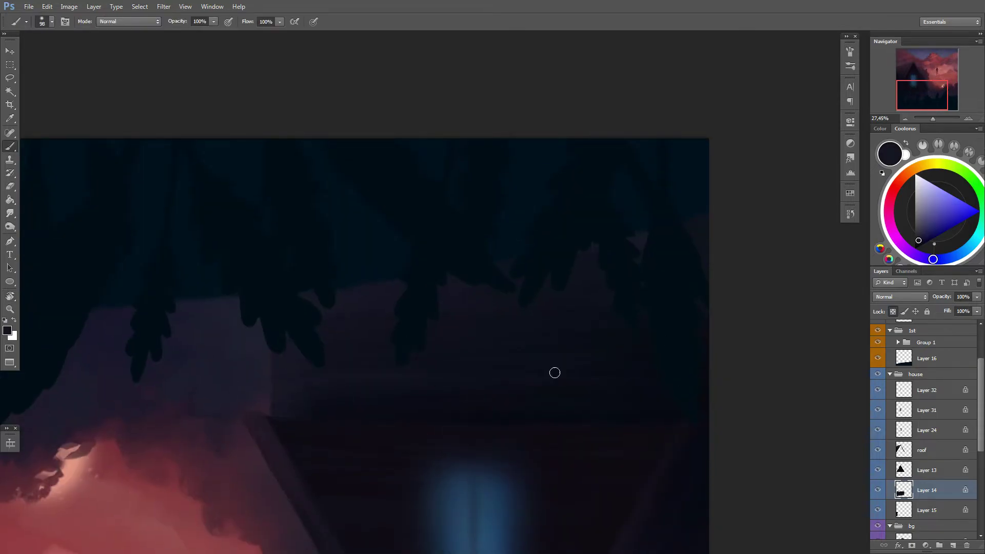
pyautogui.moveTo(555, 373); pyautogui.dragTo(301, 375)
pyautogui.moveTo(688, 378); pyautogui.dragTo(410, 379)
pyautogui.moveTo(334, 354)
pyautogui.mouseDown()
pyautogui.moveTo(548, 374)
pyautogui.moveTo(673, 329)
pyautogui.moveTo(624, 273)
pyautogui.mouseUp()
pyautogui.scroll(-3, 322, 363)
pyautogui.scroll(-1, 452, 326)
pyautogui.scroll(-1, 609, 308)
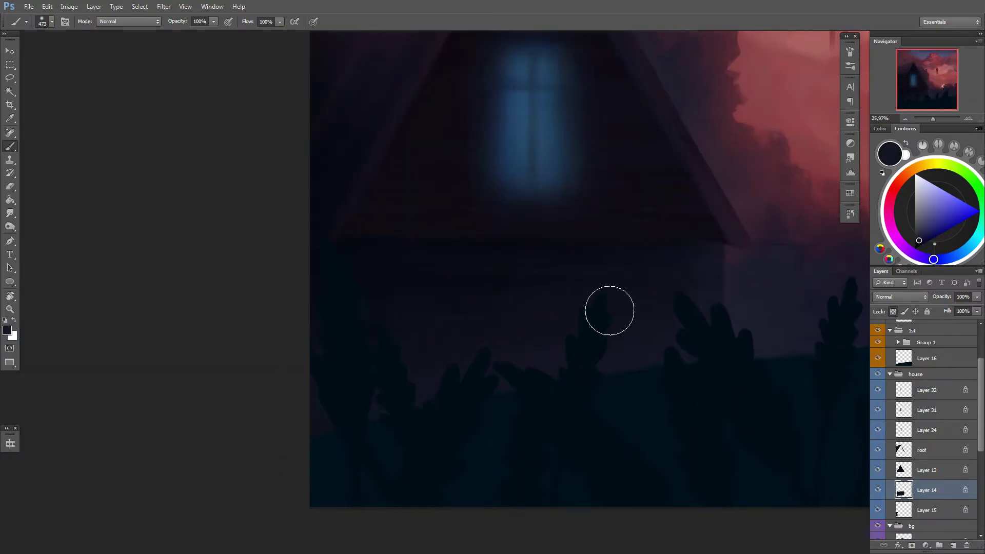
pyautogui.scroll(-1, 559, 407)
pyautogui.scroll(-1, 518, 337)
pyautogui.scroll(2, 534, 330)
pyautogui.scroll(1, 647, 341)
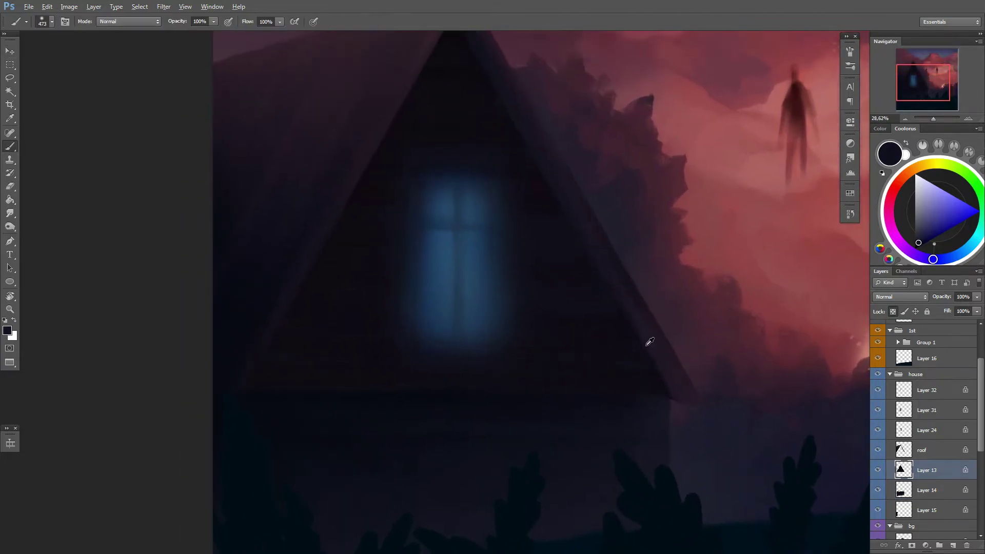
# Step: Sample the house colour, return the canvas upright, and paint foreground foliage with a 442 brush
pyautogui.keyDown('alt'); pyautogui.click(682, 398); pyautogui.keyUp('alt')
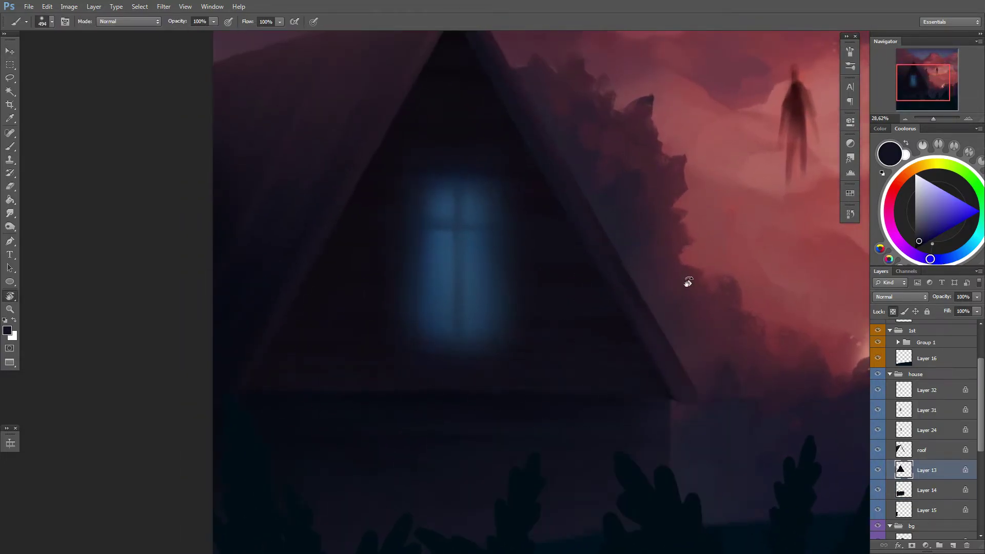
pyautogui.moveTo(688, 282); pyautogui.dragTo(471, 238)
pyautogui.scroll(-2, 567, 416)
pyautogui.rightClick(598, 330)
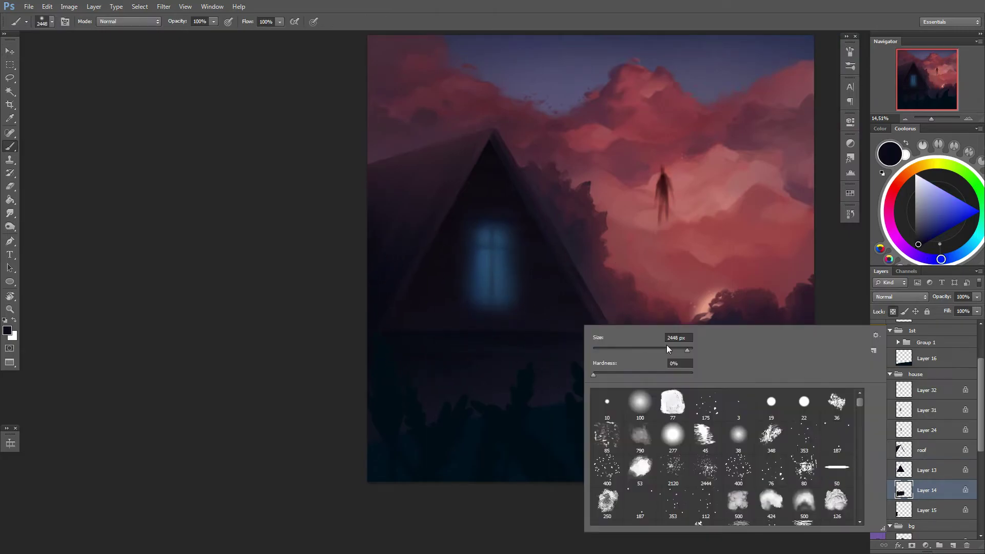
pyautogui.rightClick(630, 332)
pyautogui.press('Return')
pyautogui.moveTo(715, 352)
pyautogui.mouseDown()
pyautogui.moveTo(667, 352)
pyautogui.moveTo(654, 340)
pyautogui.mouseUp()
pyautogui.rightClick(581, 328)
pyautogui.press('Return')
pyautogui.keyDown('alt'); pyautogui.click(450, 349); pyautogui.keyUp('alt')
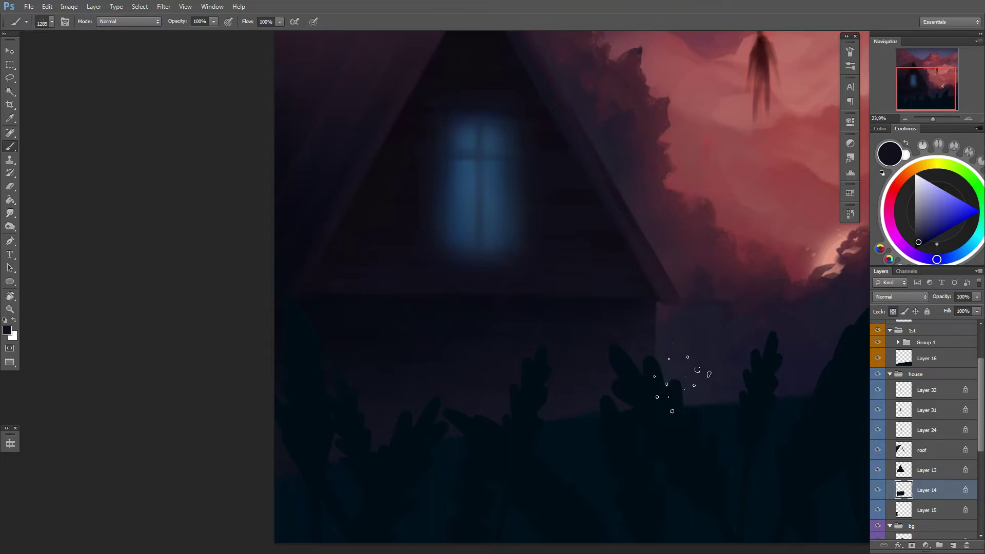
pyautogui.scroll(-3, 683, 380)
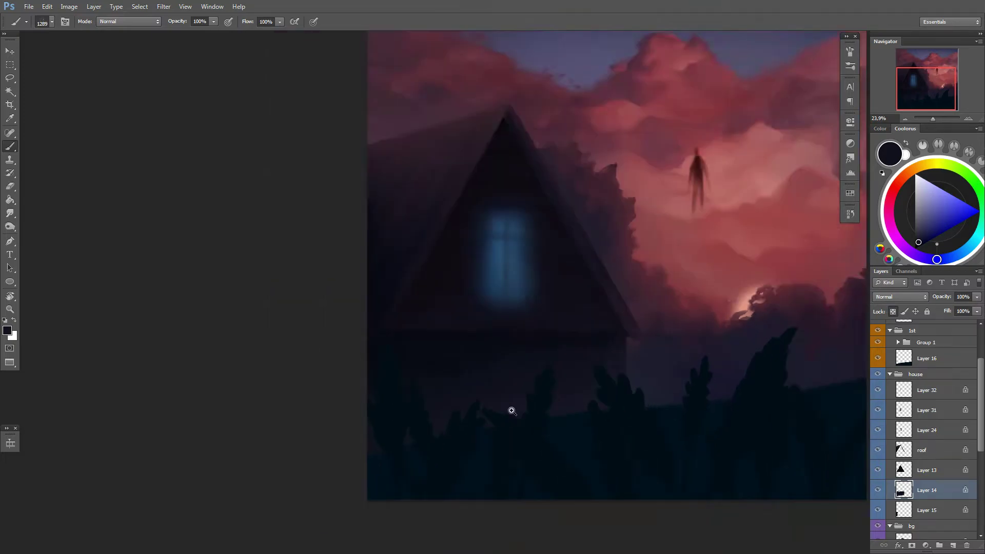
pyautogui.scroll(-2, 510, 409)
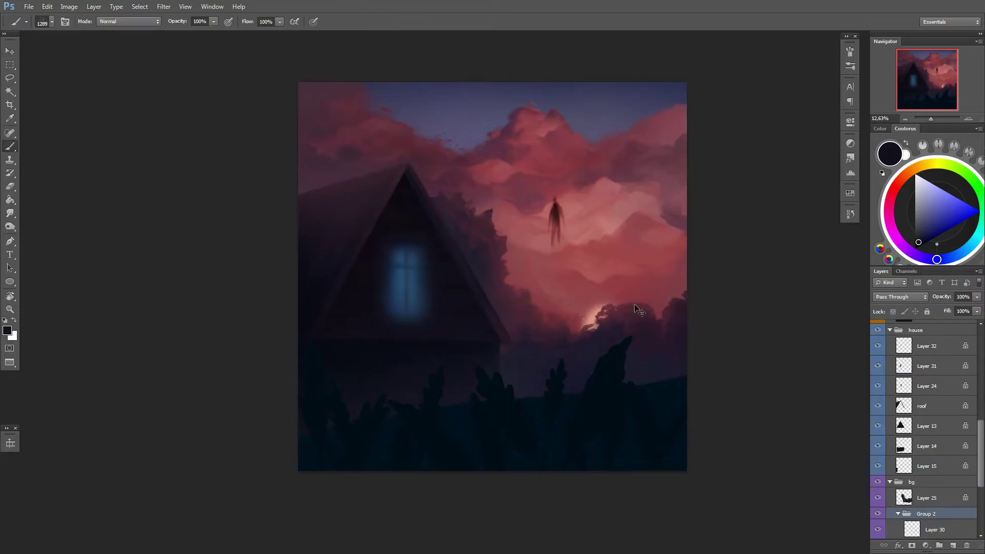
# Step: Drag the sun lower behind the clouds and sample the salmon pink from its glow
pyautogui.moveTo(653, 339)
pyautogui.mouseDown()
pyautogui.moveTo(626, 277)
pyautogui.moveTo(633, 252)
pyautogui.moveTo(601, 402)
pyautogui.moveTo(612, 340)
pyautogui.mouseUp()
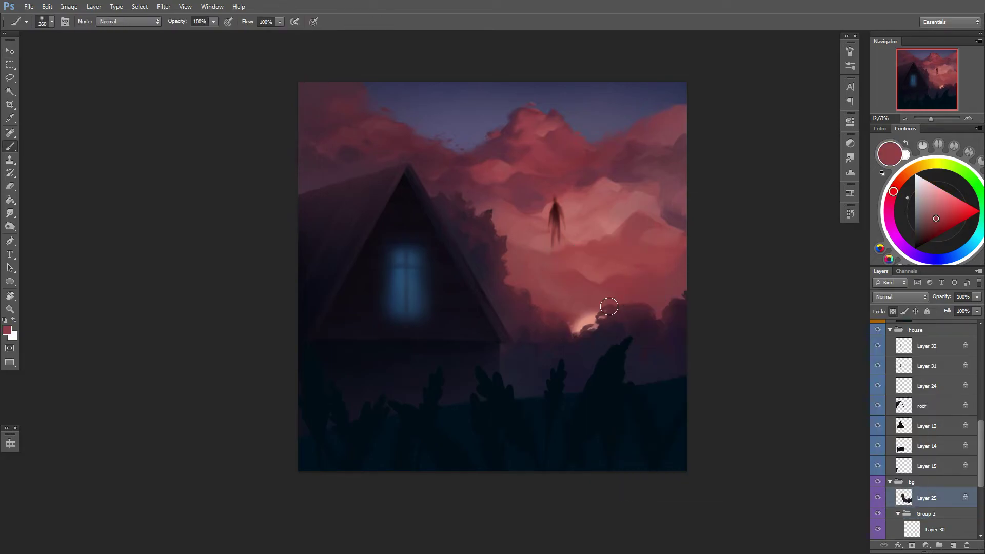
pyautogui.keyDown('alt'); pyautogui.click(584, 327); pyautogui.keyUp('alt')
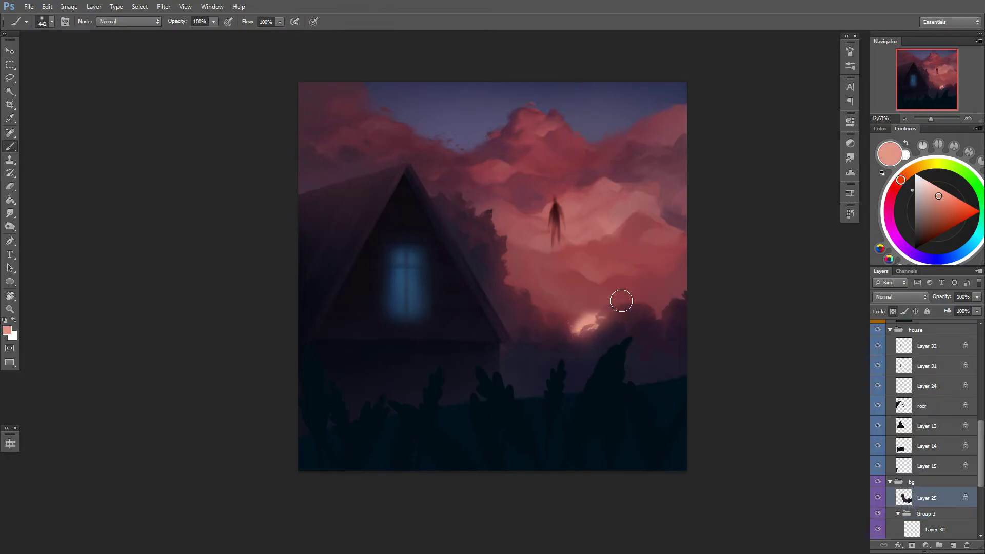
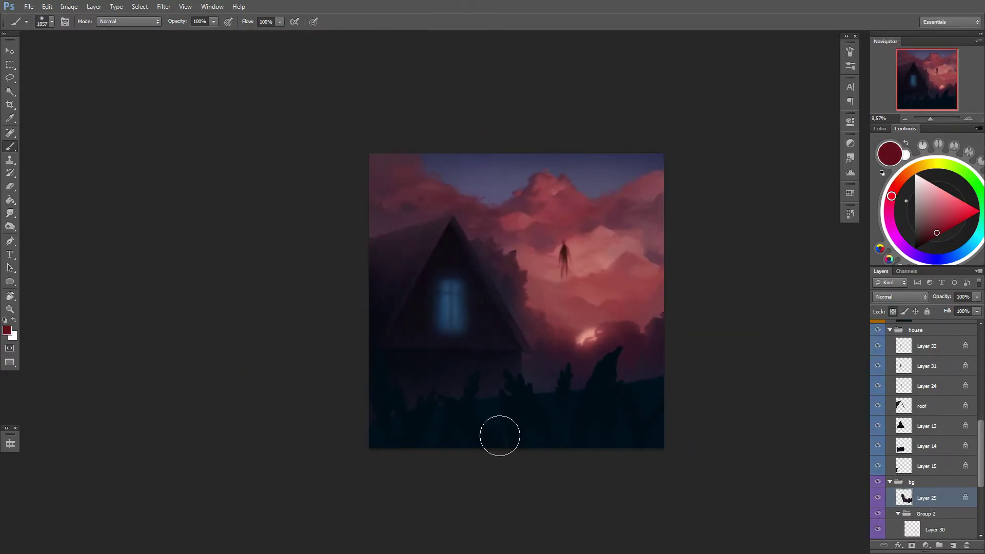
# Step: Show Layer 32 and Layer 31 so the glowing blue window gains its crossbars
pyautogui.click(878, 366)
pyautogui.click(878, 346)
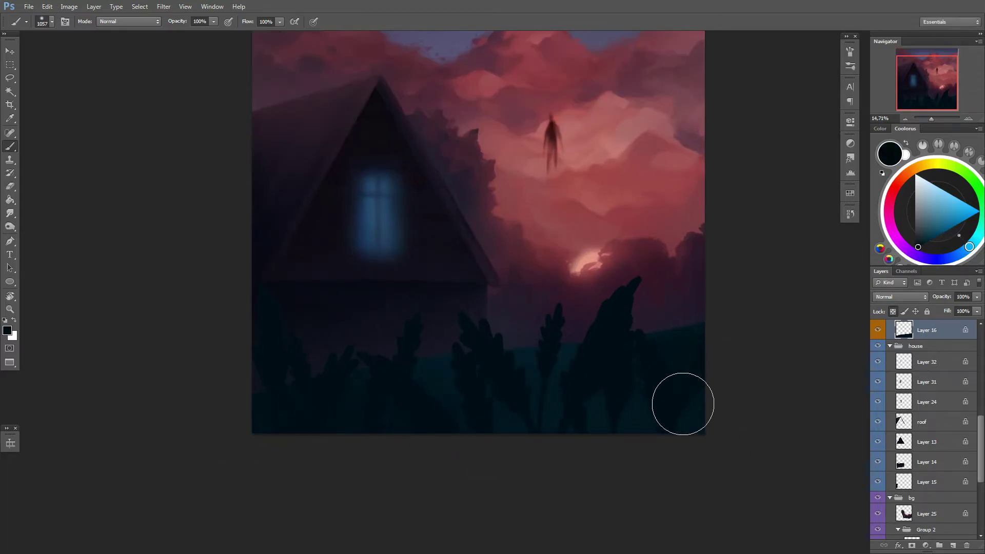
pyautogui.press('v')
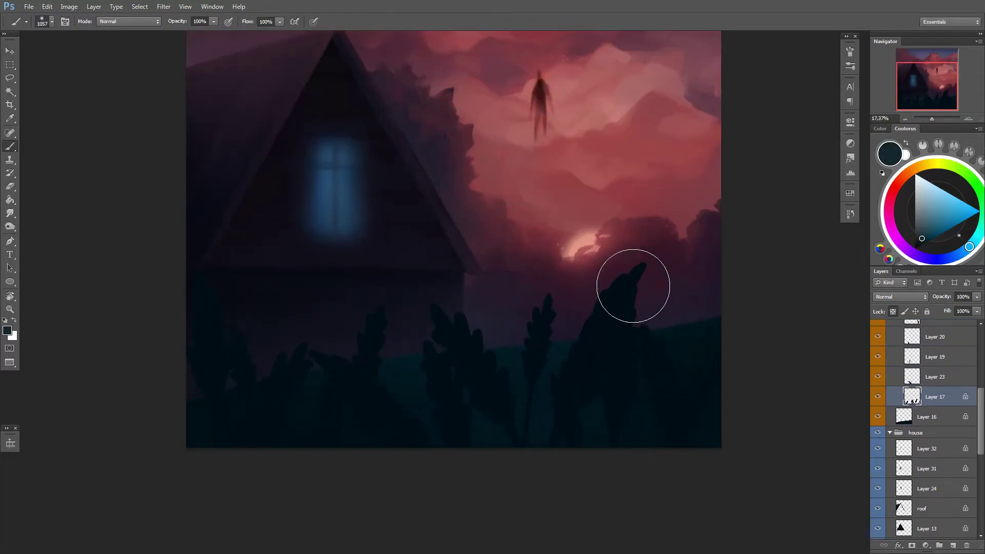
pyautogui.scroll(-1, 983, 364)
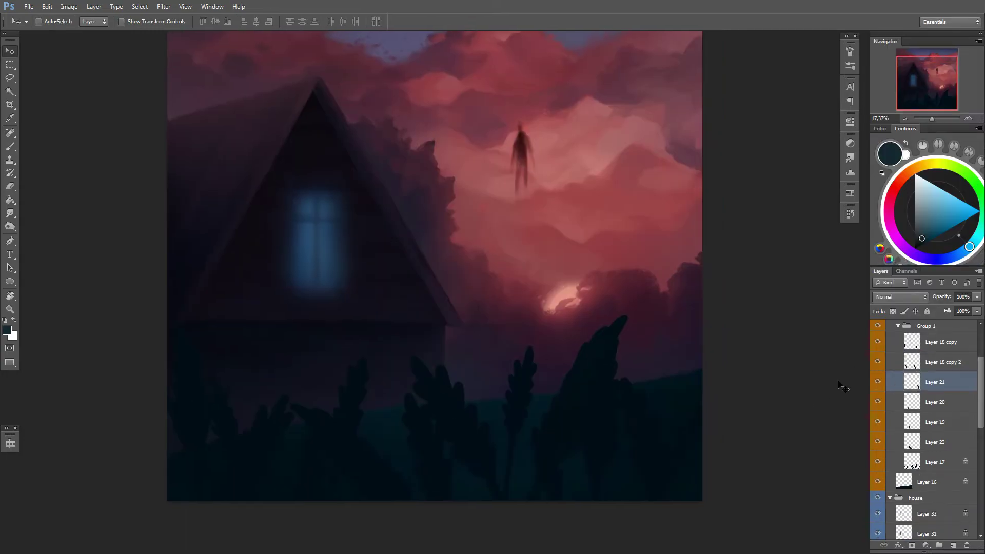
# Step: Show the Layer 18 copy plants and move Layer 23 to the top of Group 1
pyautogui.scroll(-3, 595, 390)
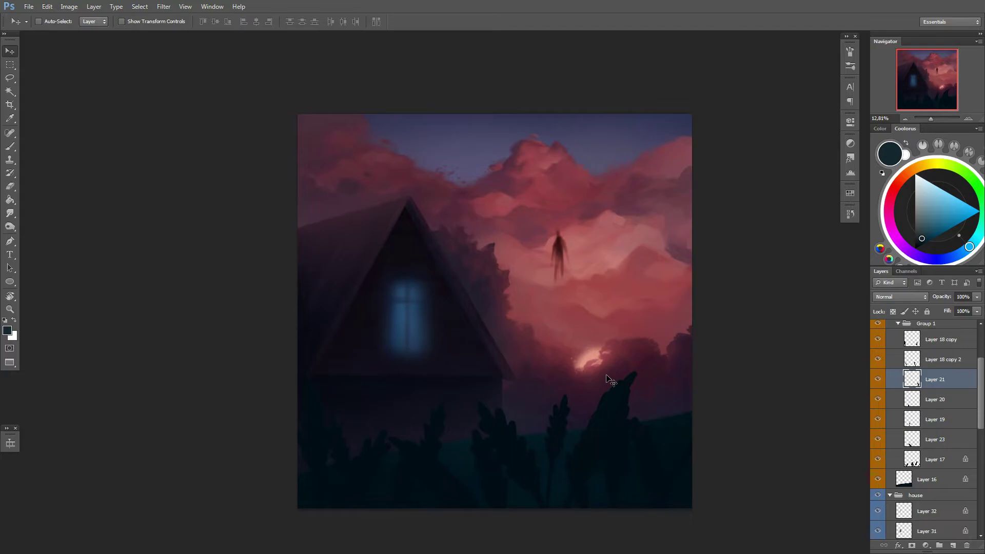
pyautogui.scroll(2, 607, 380)
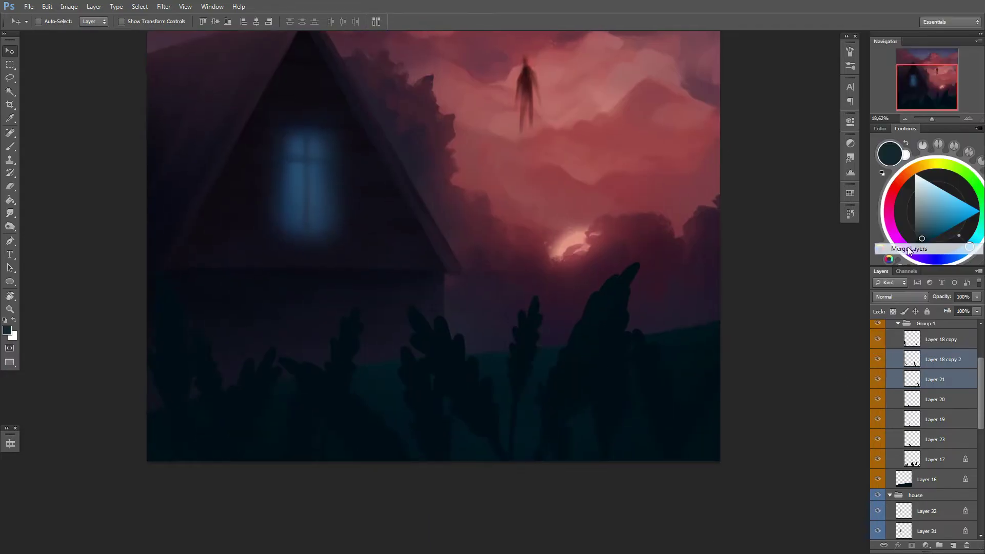
pyautogui.click(878, 339)
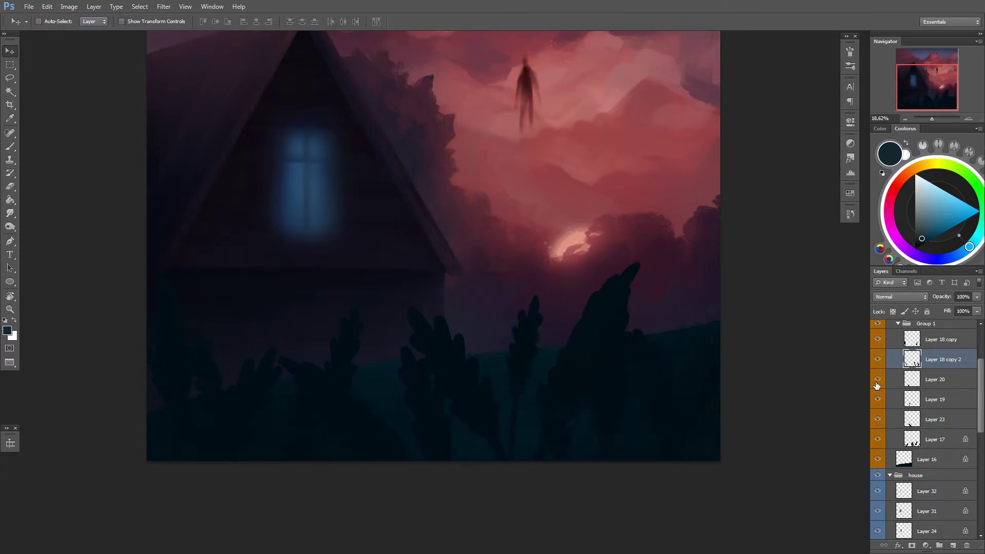
pyautogui.click(889, 420)
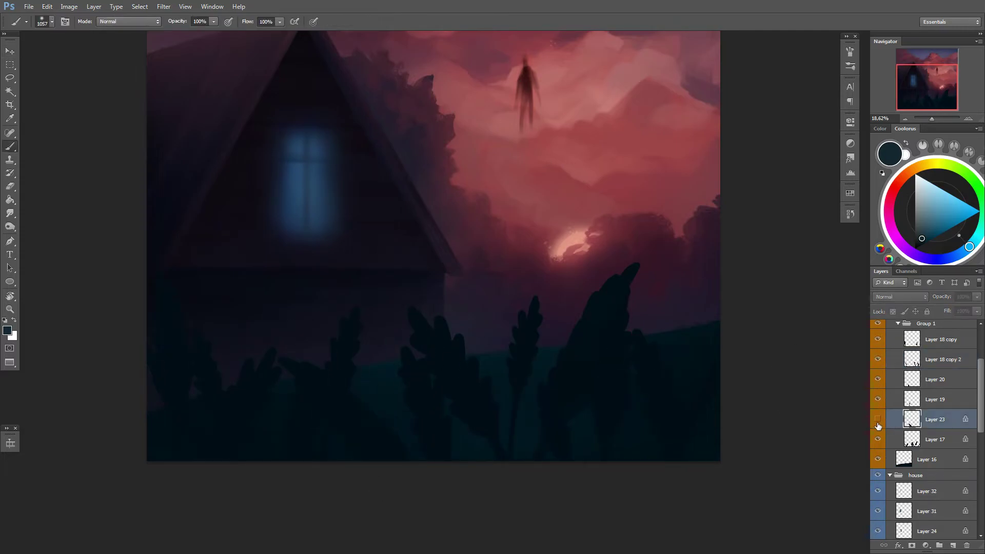
pyautogui.hotkey('ctrl', 'shift', ']')
pyautogui.press('r')
pyautogui.moveTo(725, 319); pyautogui.dragTo(512, 380)
pyautogui.press('b')
pyautogui.rightClick(439, 324)
pyautogui.press('Escape')
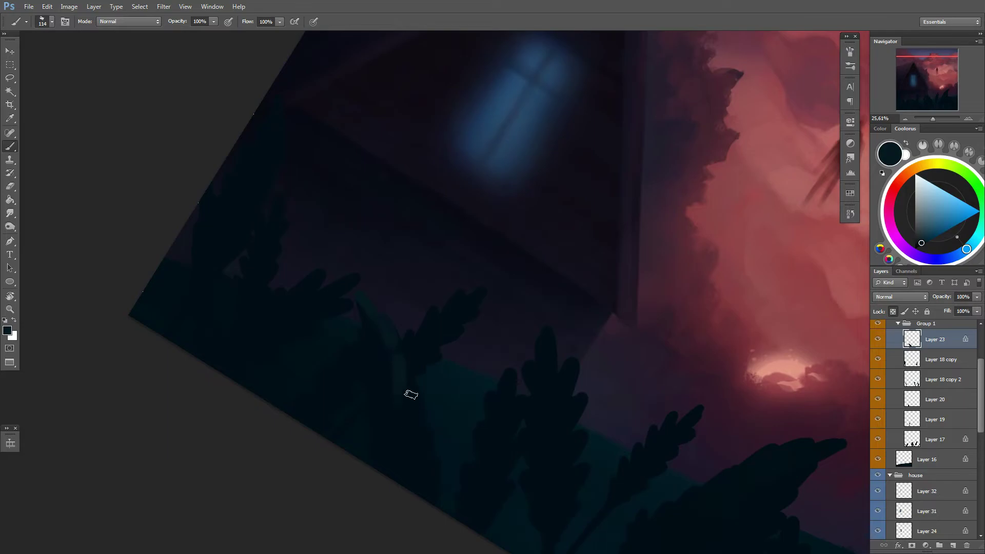
# Step: Merge Layers 17 and 20 into Layer 19, then hide Layer 18 copy 2 and Layer 19
pyautogui.click(888, 419)
pyautogui.keyDown('shift'); pyautogui.click(887, 440); pyautogui.keyUp('shift')
pyautogui.hotkey('ctrl', 'e')
pyautogui.press('v')
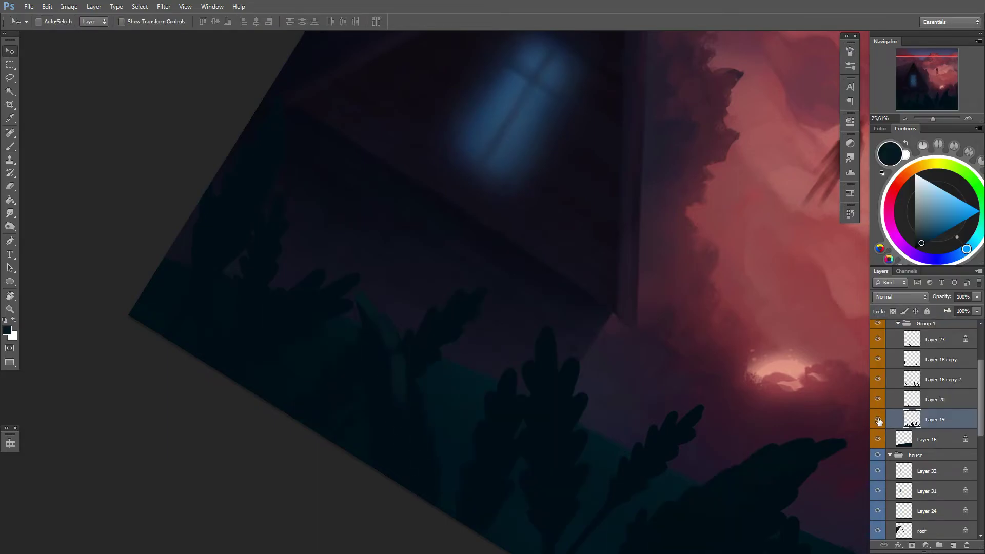
pyautogui.click(919, 380)
pyautogui.click(878, 379)
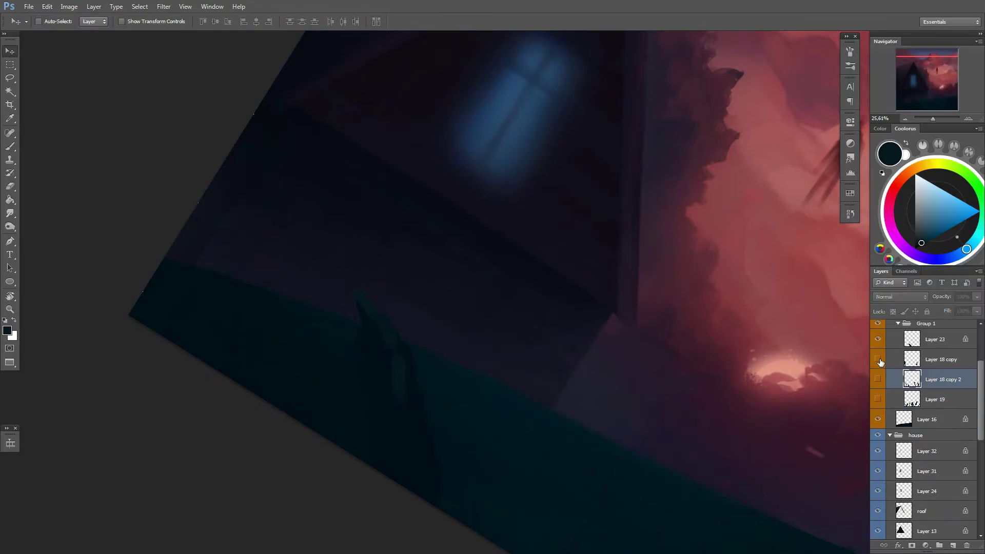
pyautogui.click(878, 399)
pyautogui.click(918, 339)
# Step: Sample dark plant colours and size the brush to repaint the plant on Layer 23
pyautogui.press('b')
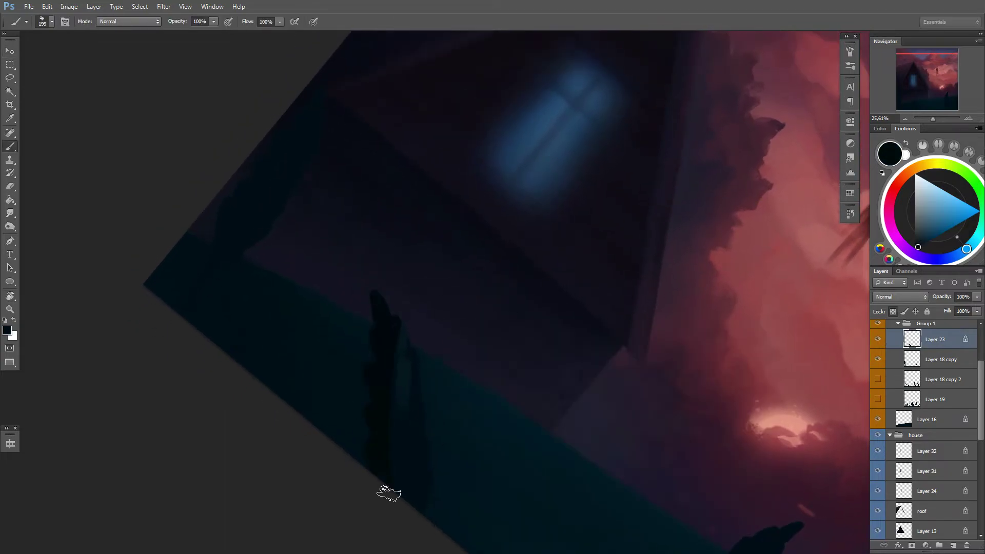
pyautogui.click(918, 247)
pyautogui.rightClick(473, 315)
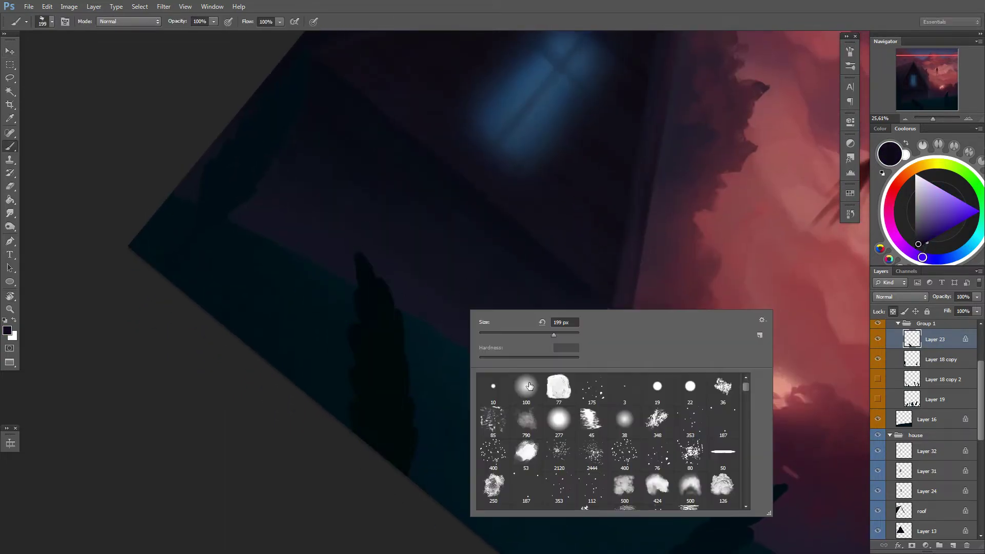
pyautogui.moveTo(493, 336); pyautogui.dragTo(538, 336)
pyautogui.press('Return')
pyautogui.hotkey('ctrl', 'z')
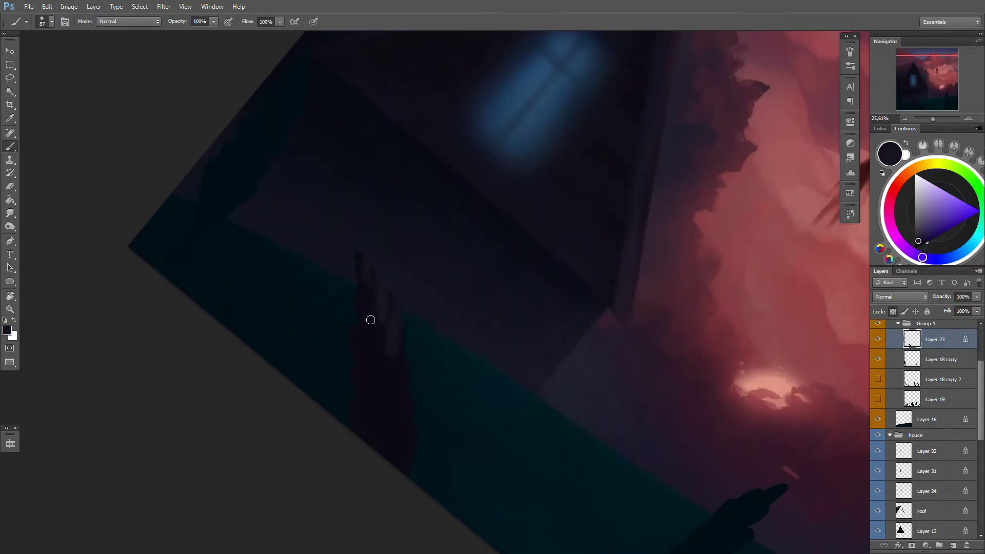
pyautogui.keyDown('alt'); pyautogui.click(352, 329); pyautogui.keyUp('alt')
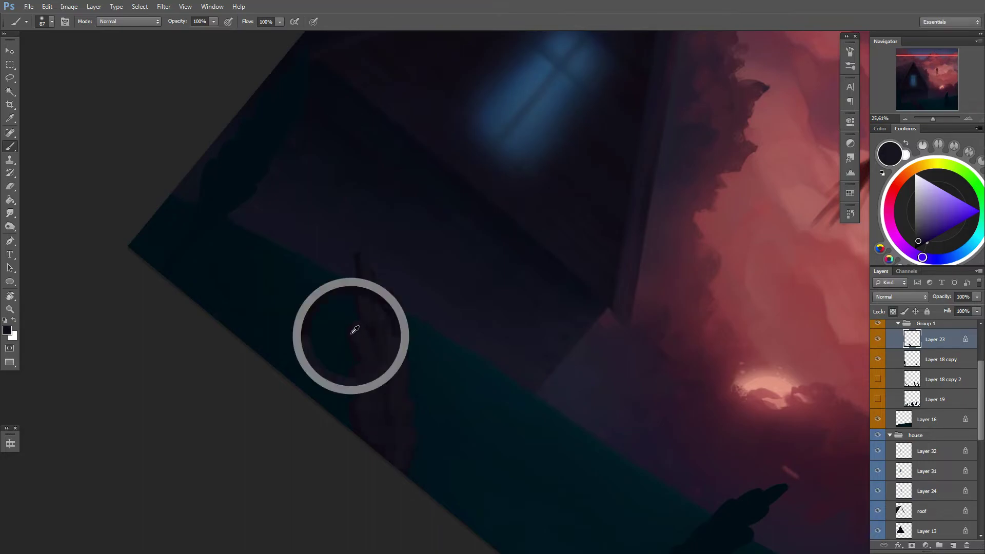
pyautogui.scroll(1, 402, 345)
pyautogui.keyDown('alt'); pyautogui.click(347, 209); pyautogui.keyUp('alt')
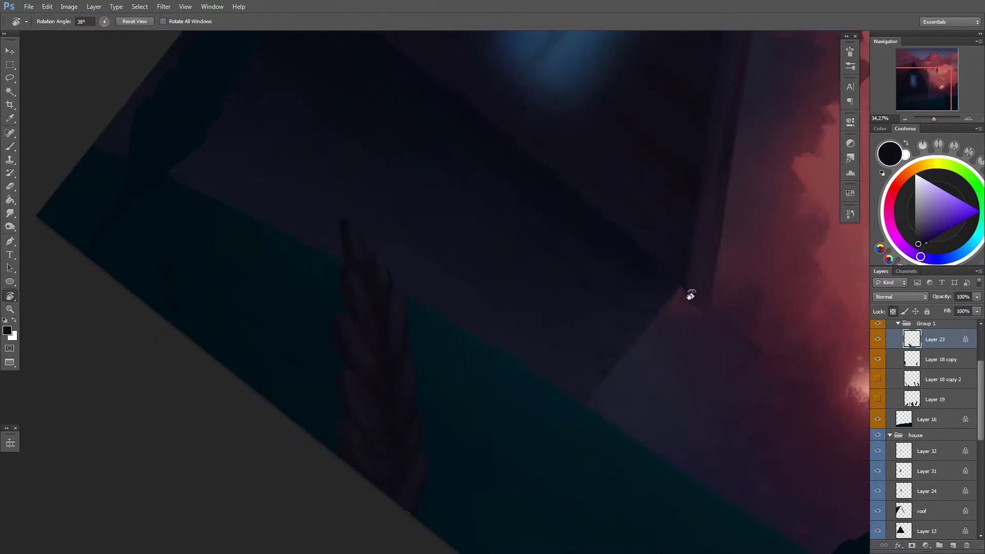
pyautogui.rightClick(473, 312)
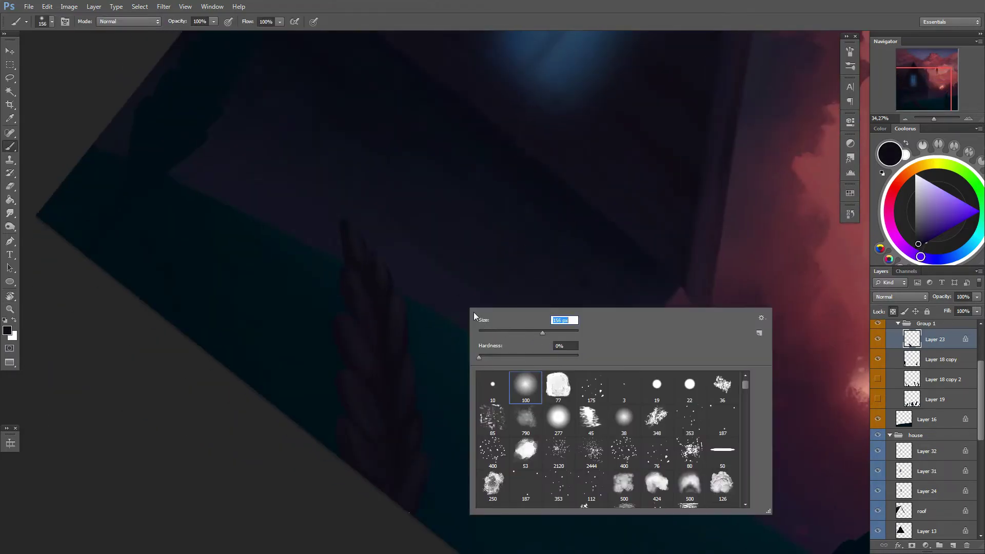
pyautogui.press('Return')
# Step: Tint the foreground plant red with a 257 px Overlay brush
pyautogui.click(129, 21)
pyautogui.click(129, 169)
pyautogui.rightClick(440, 248)
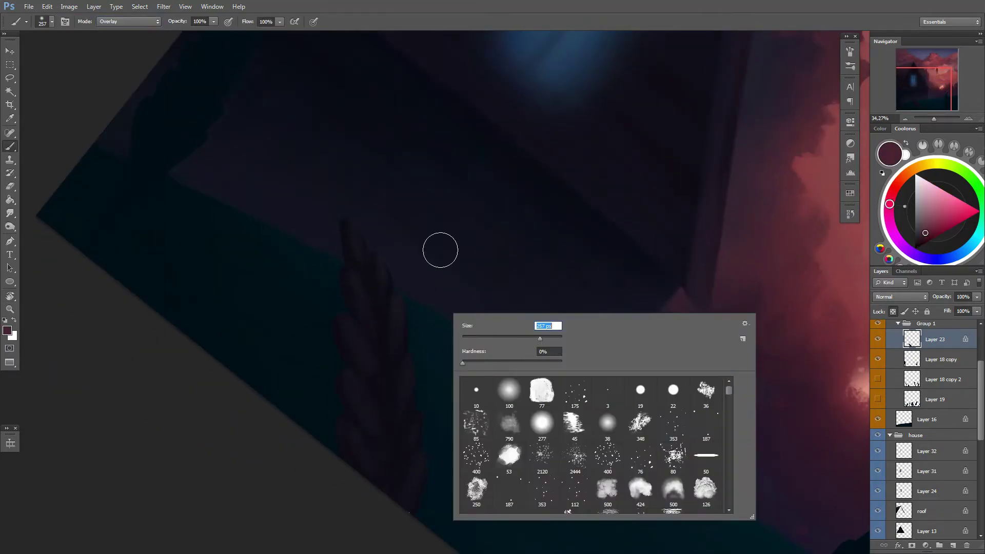
pyautogui.scroll(-1, 439, 248)
pyautogui.rightClick(528, 340)
pyautogui.moveTo(567, 351); pyautogui.dragTo(586, 353)
pyautogui.press('Return')
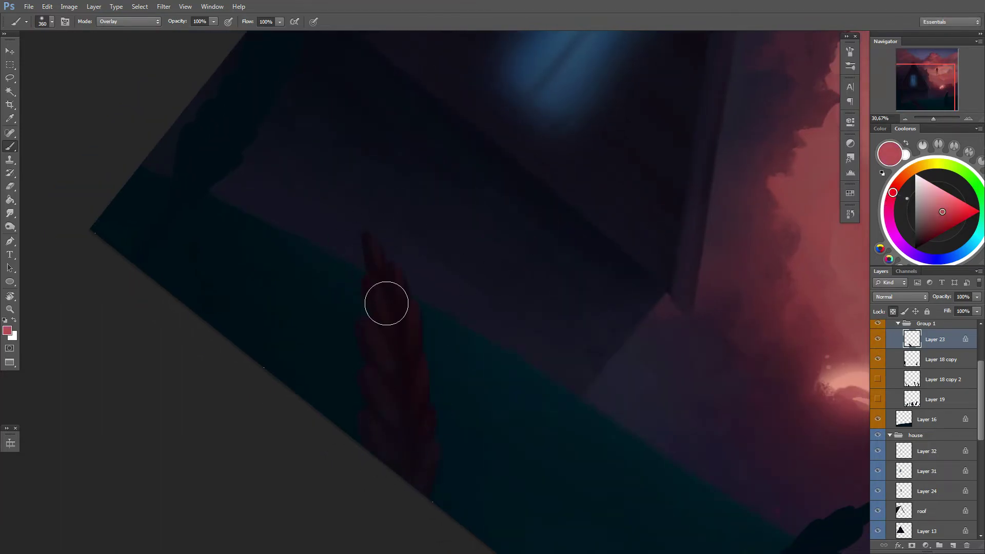
pyautogui.press('Escape')
pyautogui.moveTo(492, 462); pyautogui.dragTo(664, 319)
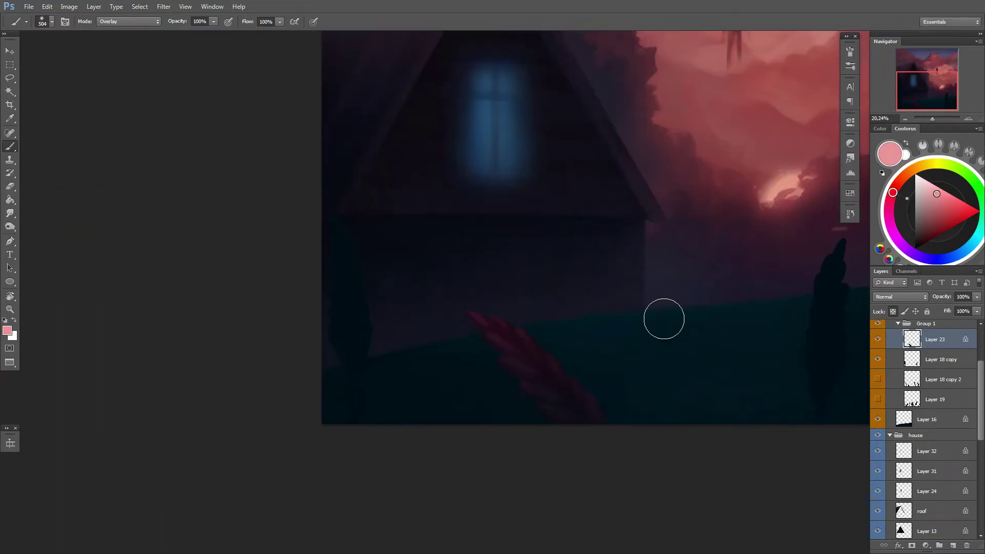
pyautogui.scroll(1, 594, 330)
pyautogui.scroll(3, 923, 359)
pyautogui.click(934, 330)
pyautogui.scroll(-2, 530, 341)
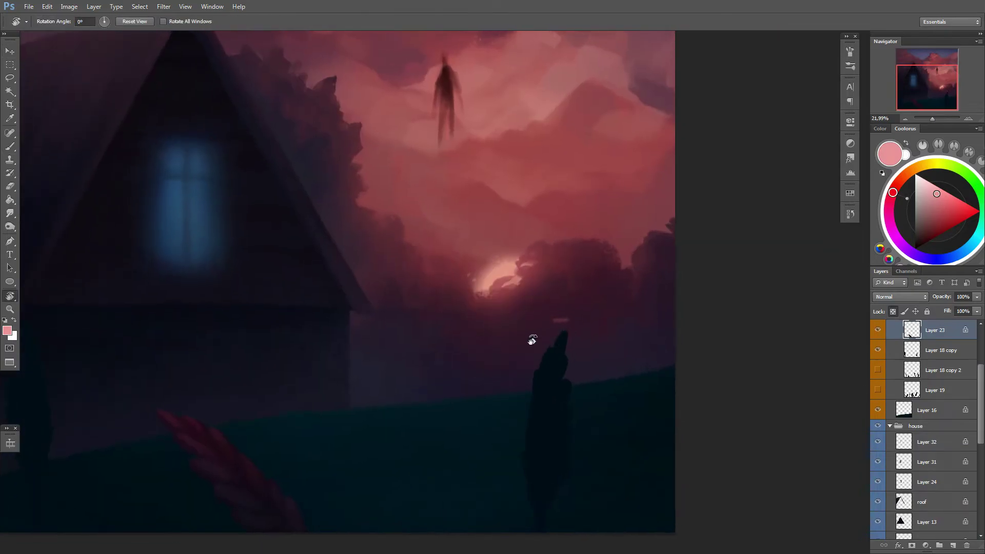
# Step: Paint the dark plant silhouette in sampled purples, adding leaf detail with a 20 px brush
pyautogui.press('r')
pyautogui.moveTo(385, 347); pyautogui.dragTo(410, 246)
pyautogui.press('b')
pyautogui.keyDown('alt'); pyautogui.click(352, 281); pyautogui.keyUp('alt')
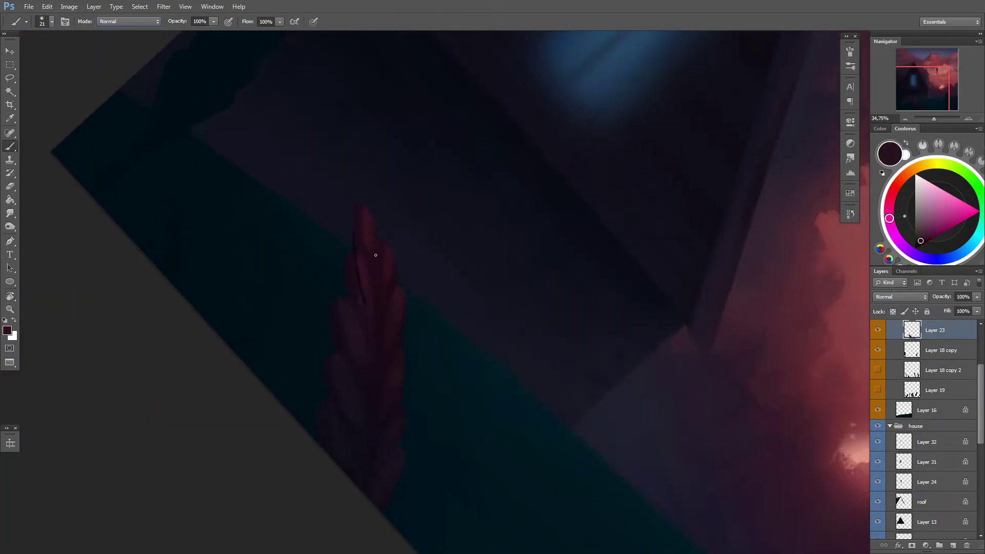
pyautogui.keyDown('alt'); pyautogui.click(364, 295); pyautogui.keyUp('alt')
pyautogui.rightClick(378, 213)
pyautogui.press('Return')
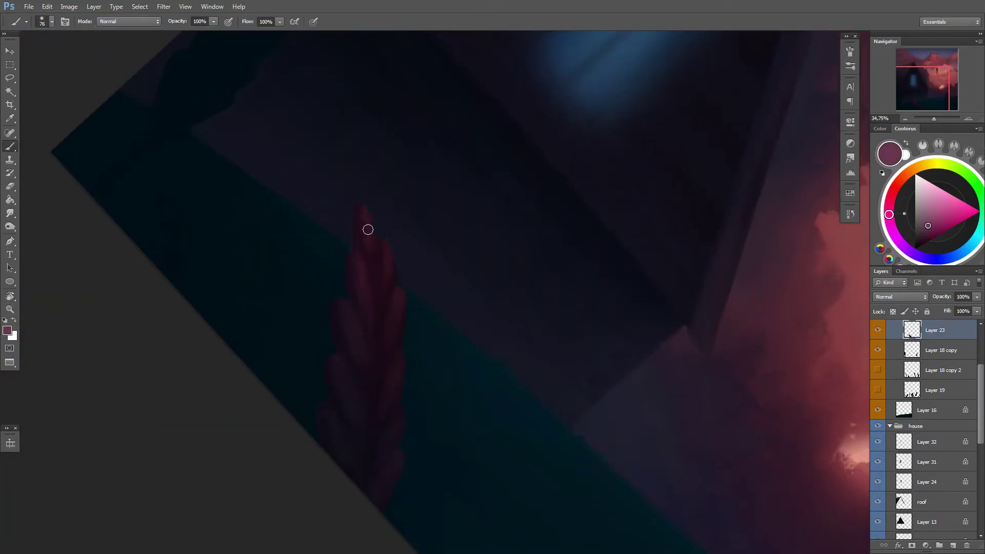
pyautogui.rightClick(432, 262)
pyautogui.press('Return')
pyautogui.keyDown('alt'); pyautogui.click(352, 263); pyautogui.keyUp('alt')
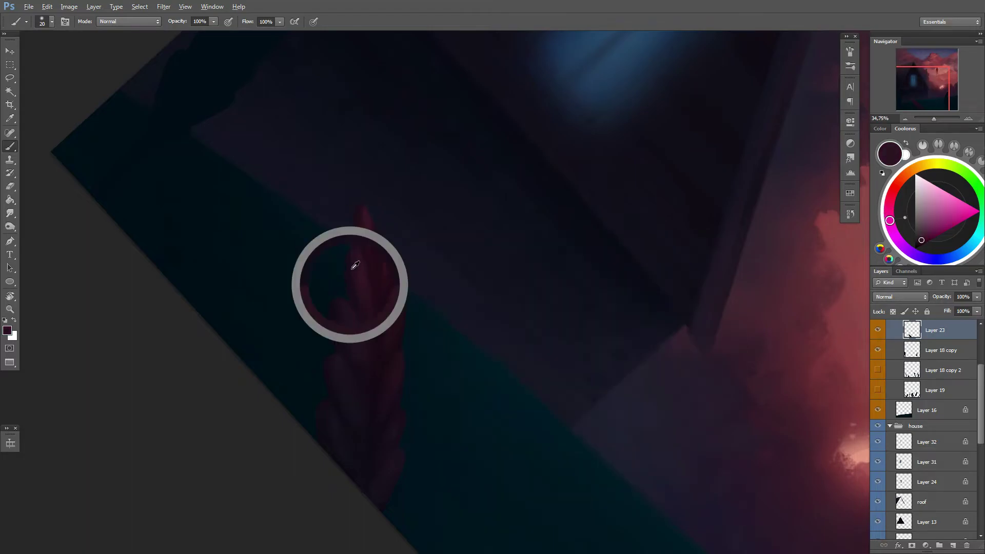
pyautogui.keyDown('alt'); pyautogui.click(383, 304); pyautogui.keyUp('alt')
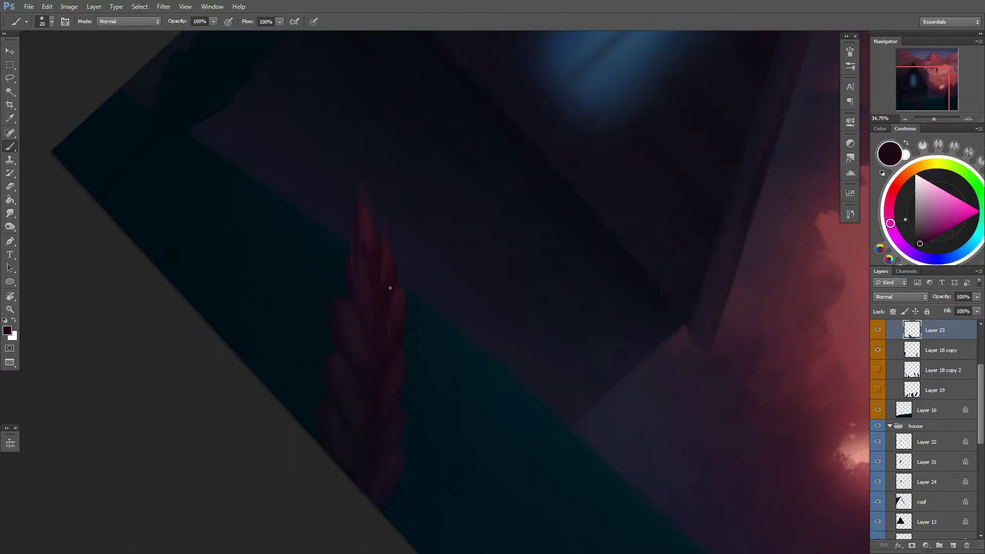
pyautogui.keyDown('alt'); pyautogui.click(368, 224); pyautogui.keyUp('alt')
pyautogui.keyDown('alt'); pyautogui.click(387, 403); pyautogui.keyUp('alt')
# Step: Refine the plant in dark red-purple shades using a 29 px brush
pyautogui.moveTo(425, 378); pyautogui.dragTo(421, 331)
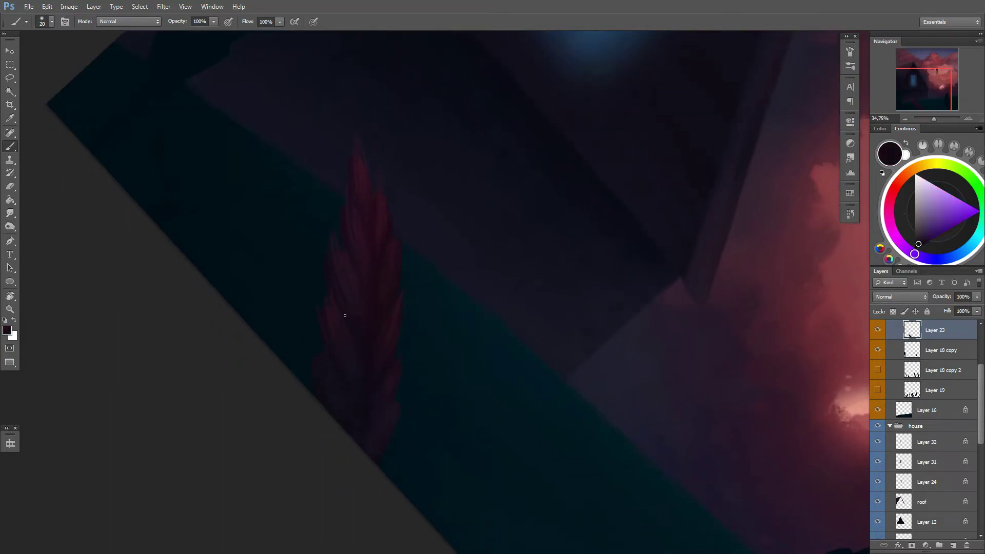
pyautogui.keyDown('alt'); pyautogui.click(388, 410); pyautogui.keyUp('alt')
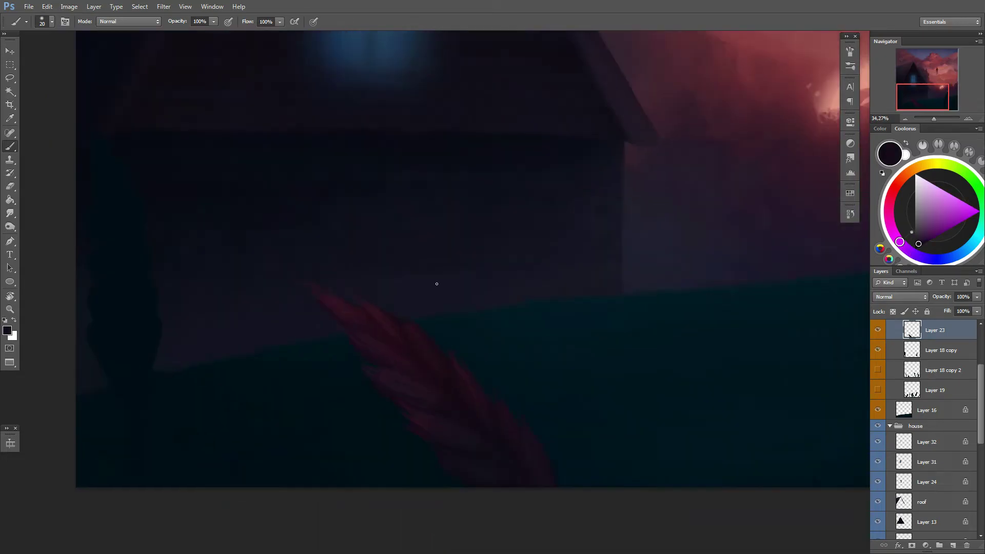
pyautogui.keyDown('alt'); pyautogui.click(411, 404); pyautogui.keyUp('alt')
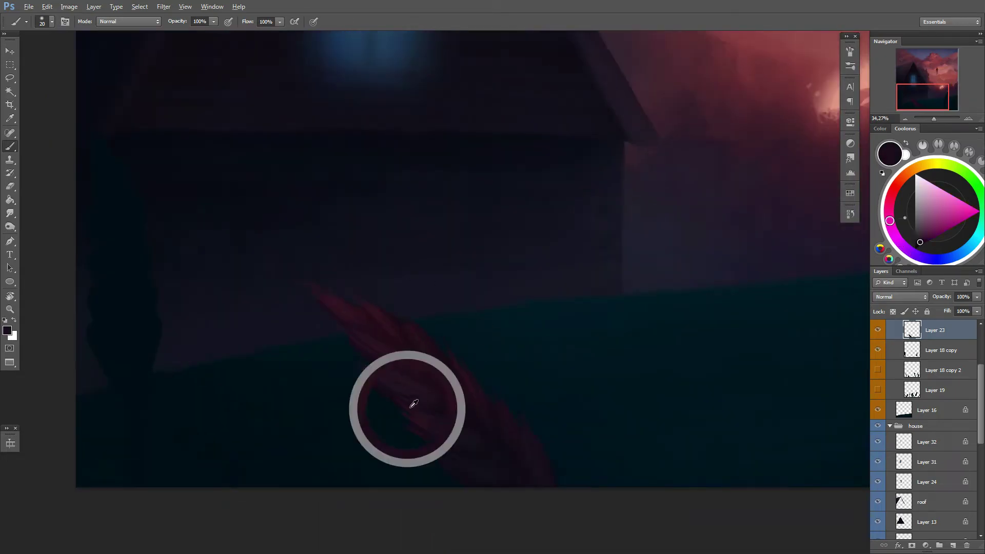
pyautogui.click(926, 239)
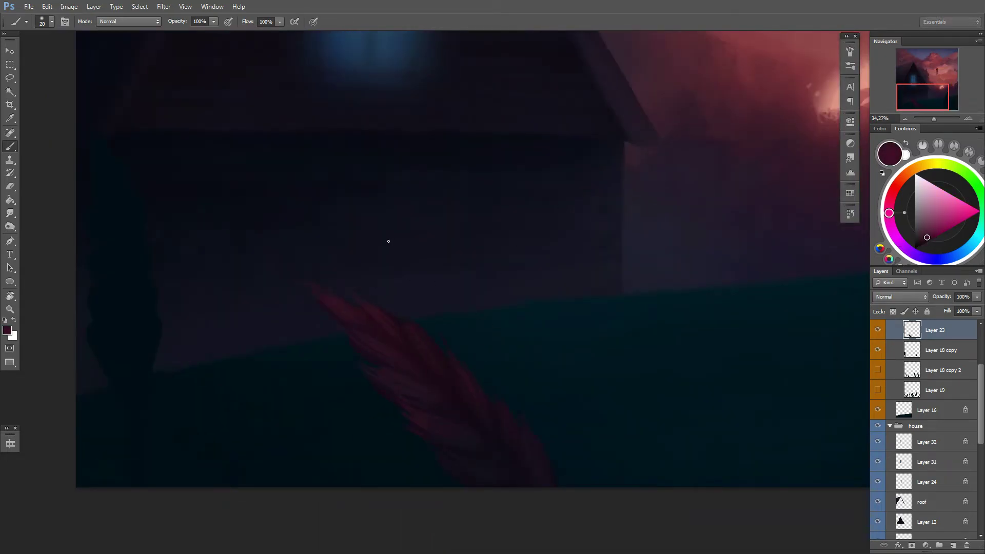
pyautogui.rightClick(388, 242)
pyautogui.click(358, 270)
pyautogui.click(926, 232)
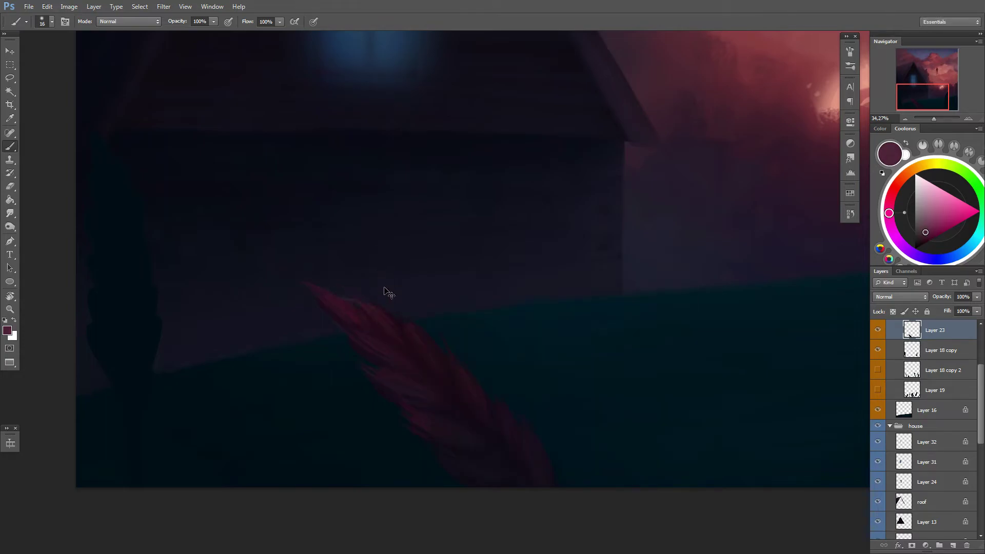
pyautogui.keyDown('alt'); pyautogui.click(397, 249); pyautogui.keyUp('alt')
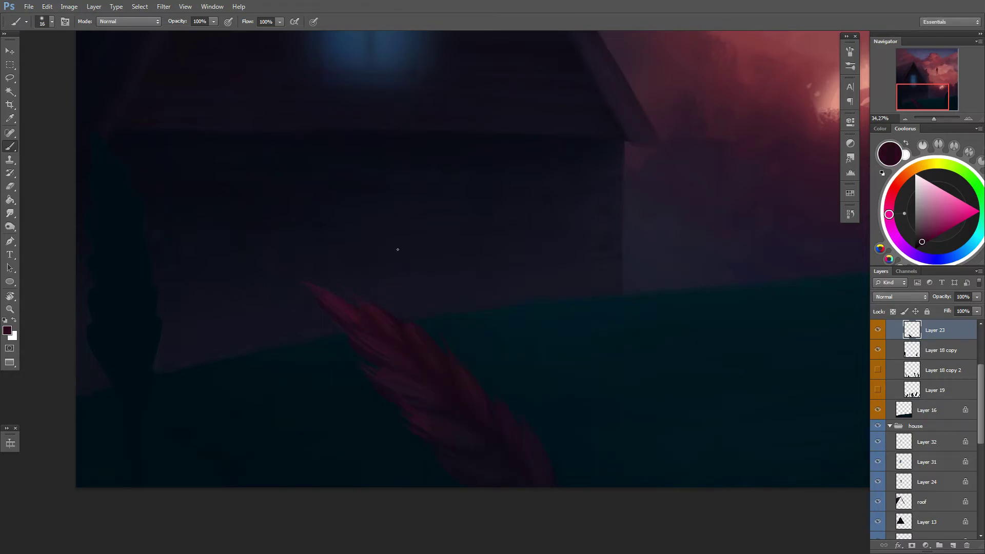
# Step: Lock Layer 23's transparent pixels and set the brush to Color blending mode
pyautogui.click(893, 311)
pyautogui.scroll(-2, 655, 357)
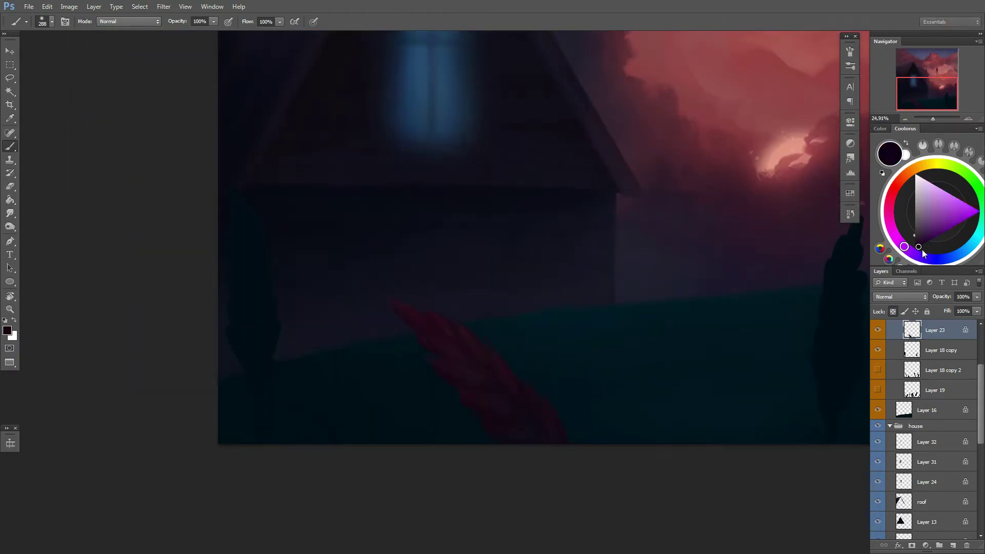
pyautogui.moveTo(128, 21); pyautogui.dragTo(118, 298)
pyautogui.rightClick(571, 303)
pyautogui.press('Escape')
pyautogui.scroll(-1, 485, 397)
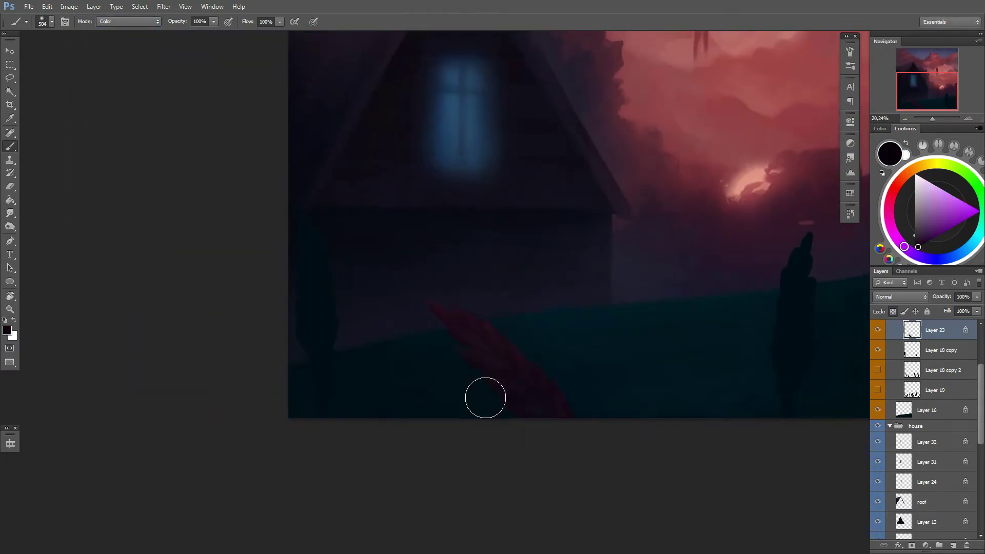
pyautogui.moveTo(128, 21); pyautogui.dragTo(125, 30)
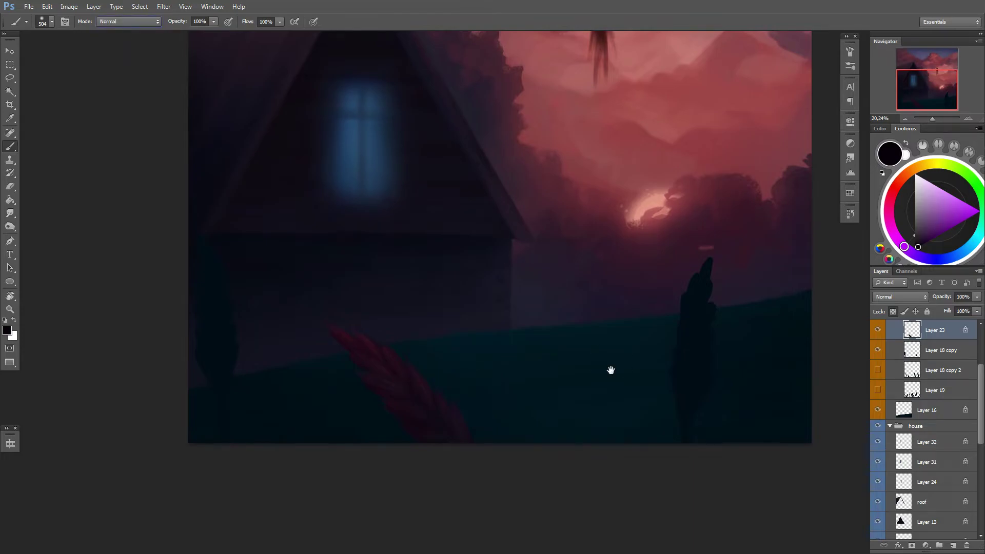
pyautogui.scroll(2, 796, 310)
# Step: Select the right-hand plant's layer and open, then dismiss, Hue/Saturation
pyautogui.rightClick(627, 263)
pyautogui.press('Escape')
pyautogui.click(941, 350)
pyautogui.hotkey('ctrl', 'u')
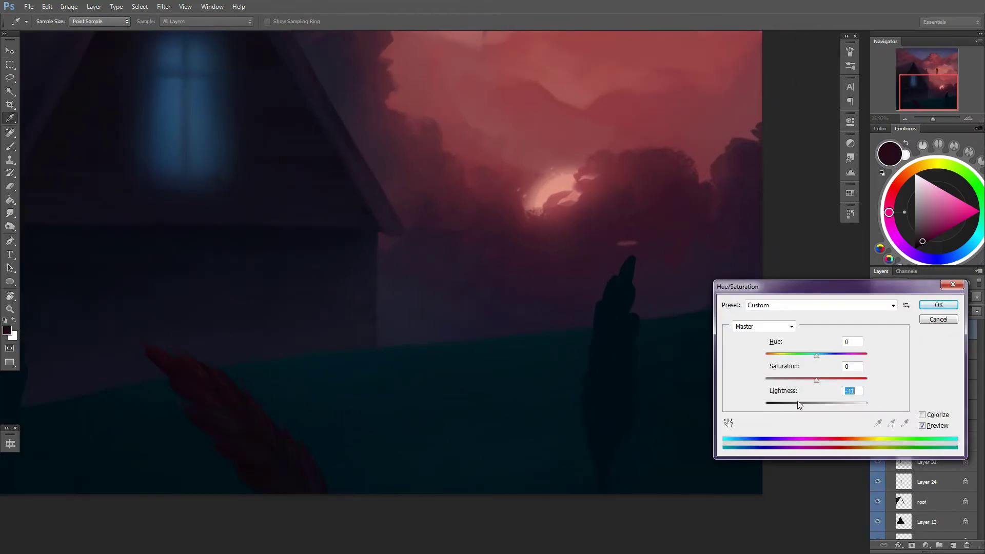
pyautogui.press('Escape')
pyautogui.rightClick(631, 283)
pyautogui.press('Escape')
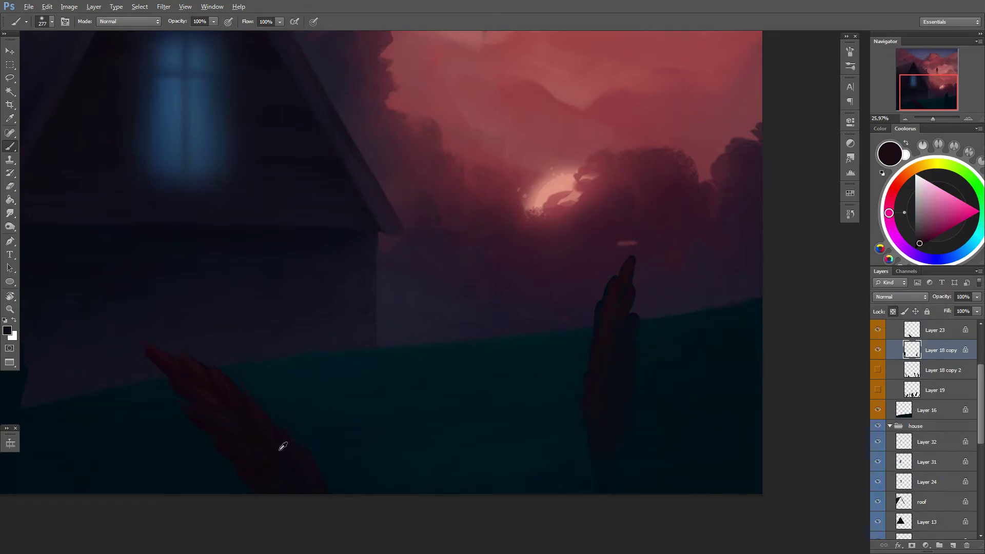
# Step: Shrink the brush to a small size for fine plant detail
pyautogui.scroll(1, 614, 345)
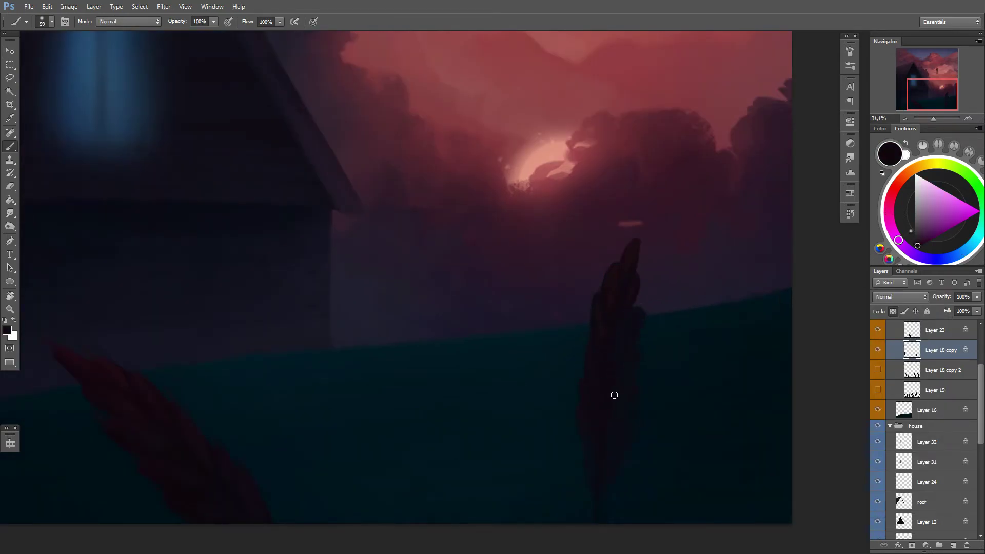
pyautogui.rightClick(694, 462)
pyautogui.press('Escape')
pyautogui.scroll(2, 609, 255)
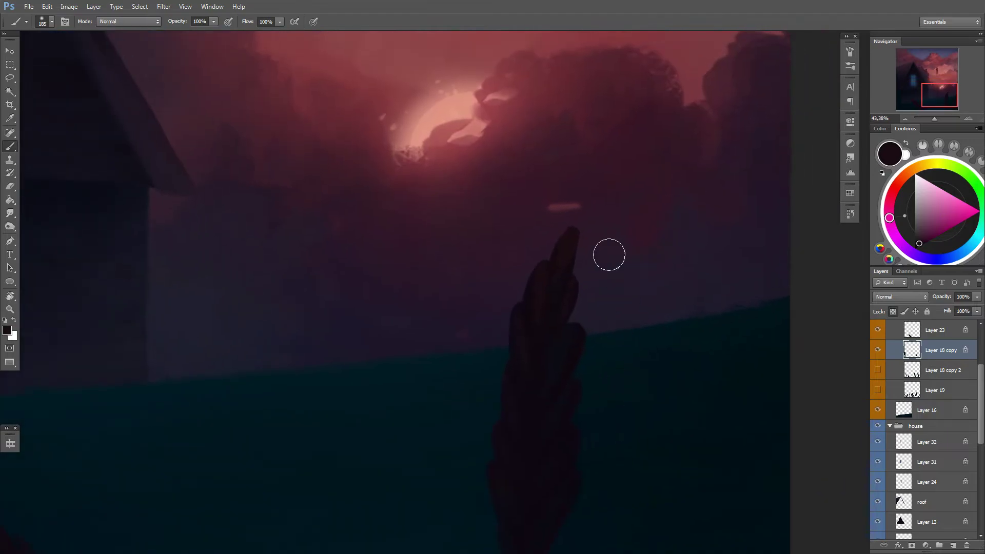
pyautogui.rightClick(609, 255)
pyautogui.press('Escape')
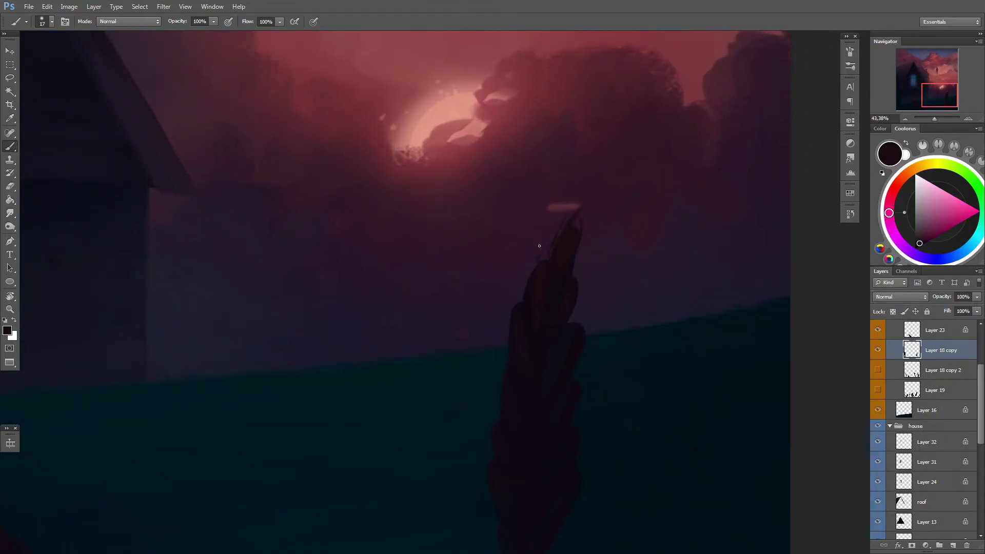
pyautogui.press('e')
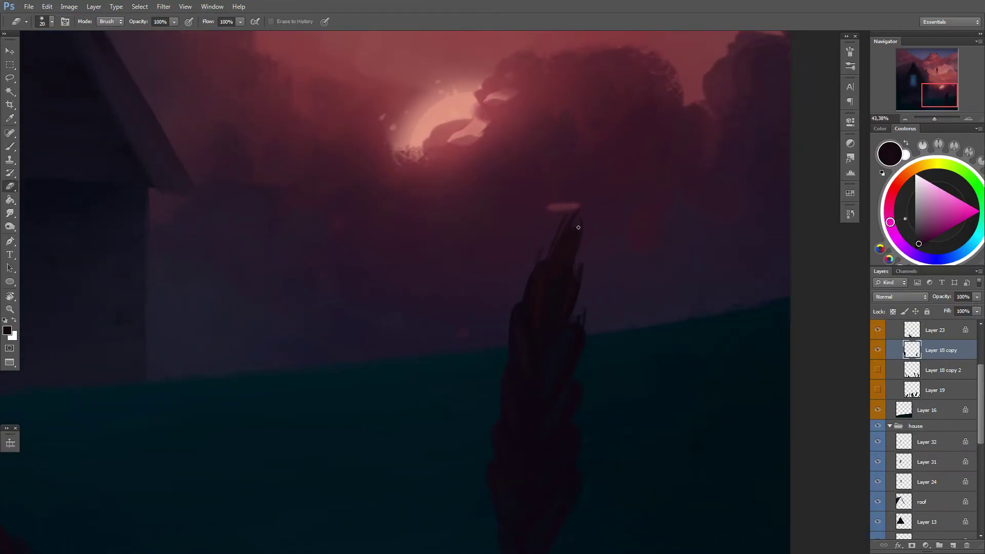
pyautogui.press('b')
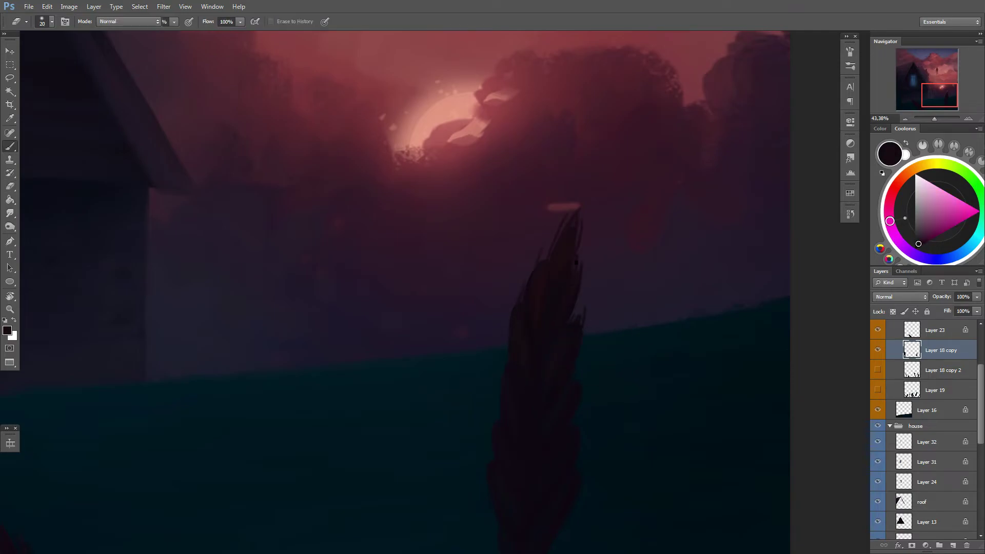
# Step: Brush dark red highlights down the plant's left edge, sampling near-black and maroon tones
pyautogui.keyDown('alt'); pyautogui.click(502, 402); pyautogui.keyUp('alt')
pyautogui.moveTo(529, 308); pyautogui.dragTo(508, 274)
pyautogui.moveTo(533, 210)
pyautogui.mouseDown()
pyautogui.moveTo(505, 260)
pyautogui.moveTo(485, 333)
pyautogui.mouseUp()
pyautogui.keyDown('alt'); pyautogui.click(489, 399); pyautogui.keyUp('alt')
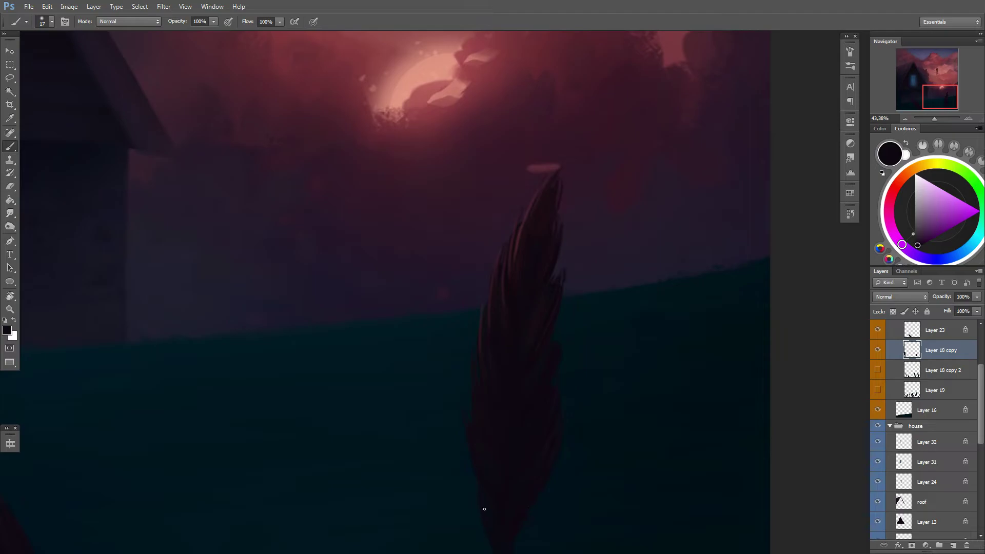
pyautogui.keyDown('alt'); pyautogui.click(567, 226); pyautogui.keyUp('alt')
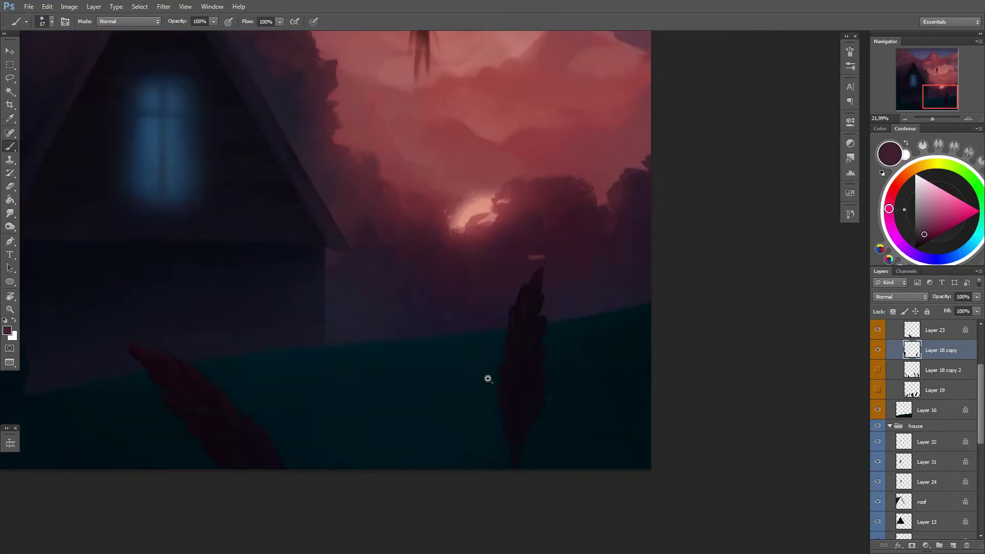
# Step: Bring the red lower-left plant into view and shrink the brush to about 22 px
pyautogui.moveTo(488, 379); pyautogui.dragTo(341, 387)
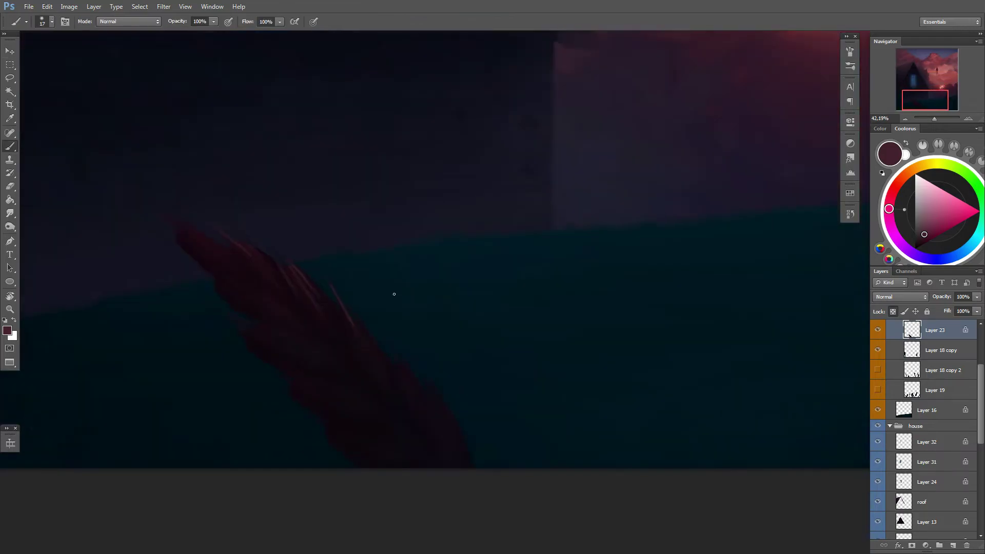
pyautogui.scroll(-1, 420, 368)
pyautogui.rightClick(421, 369)
pyautogui.moveTo(513, 323); pyautogui.dragTo(492, 333)
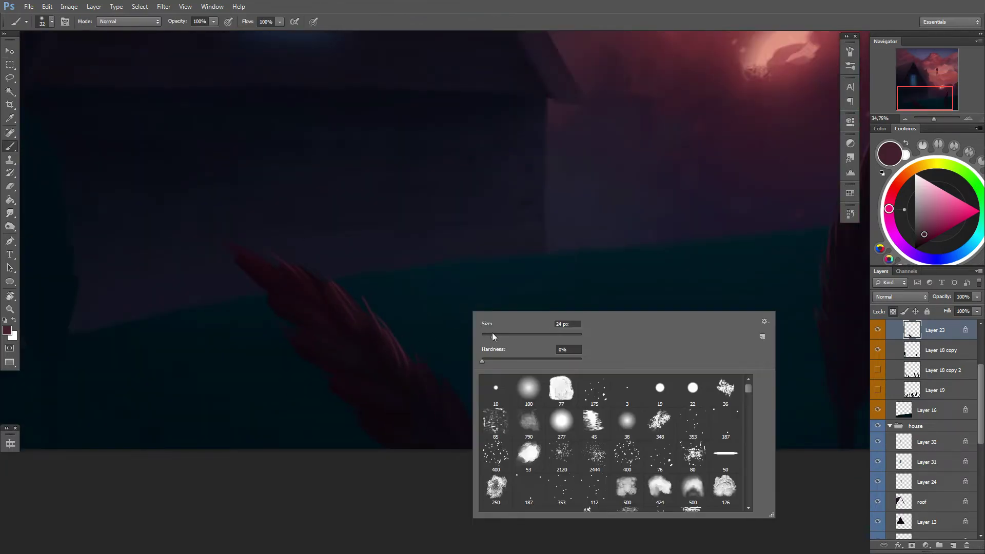
pyautogui.scroll(-3, 233, 243)
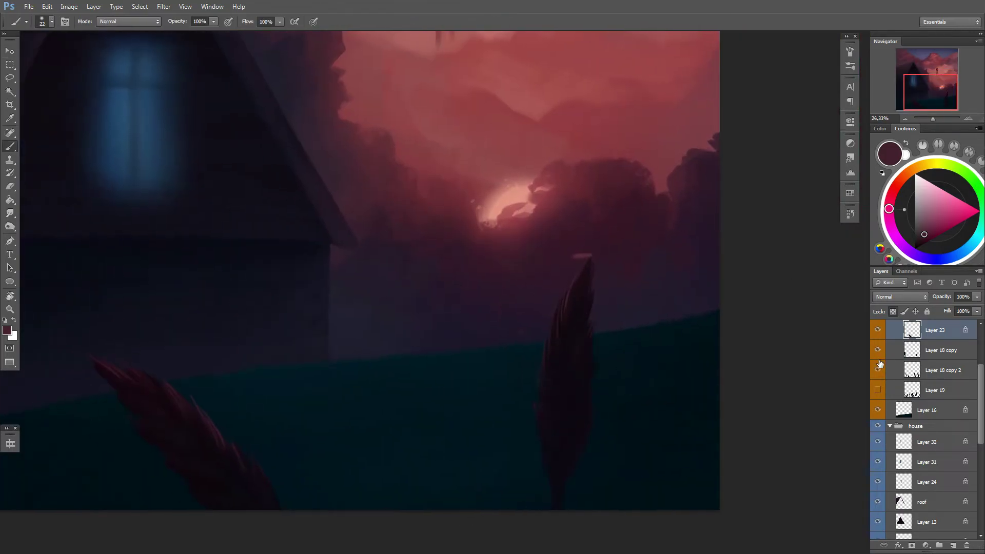
# Step: Toggle the Layer 18 copy 2 and Layer 19 silhouettes, leaving both hidden
pyautogui.click(877, 370)
pyautogui.click(878, 390)
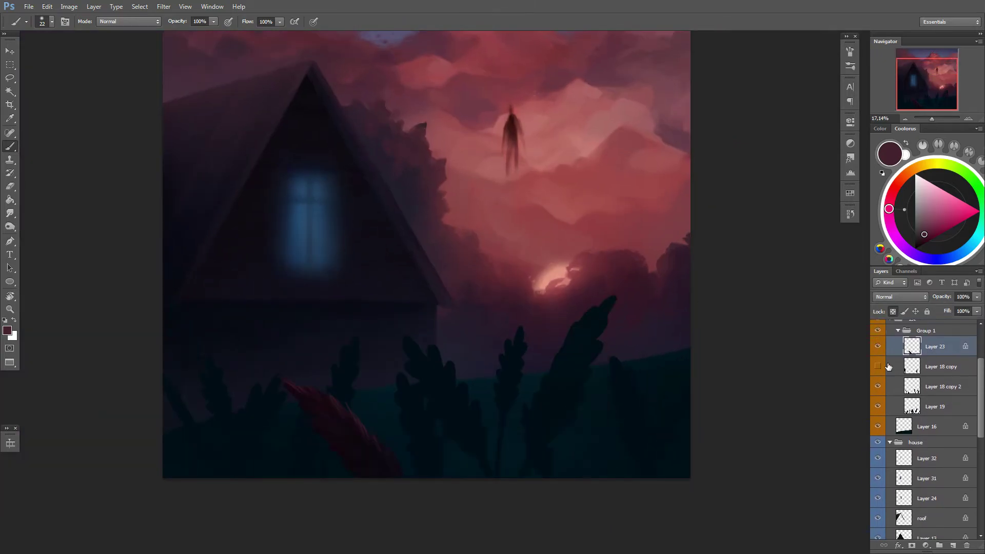
pyautogui.click(878, 366)
pyautogui.click(878, 387)
pyautogui.scroll(2, 460, 305)
# Step: Set the brush to about 26 px and sample a dark maroon from the plant
pyautogui.rightClick(247, 321)
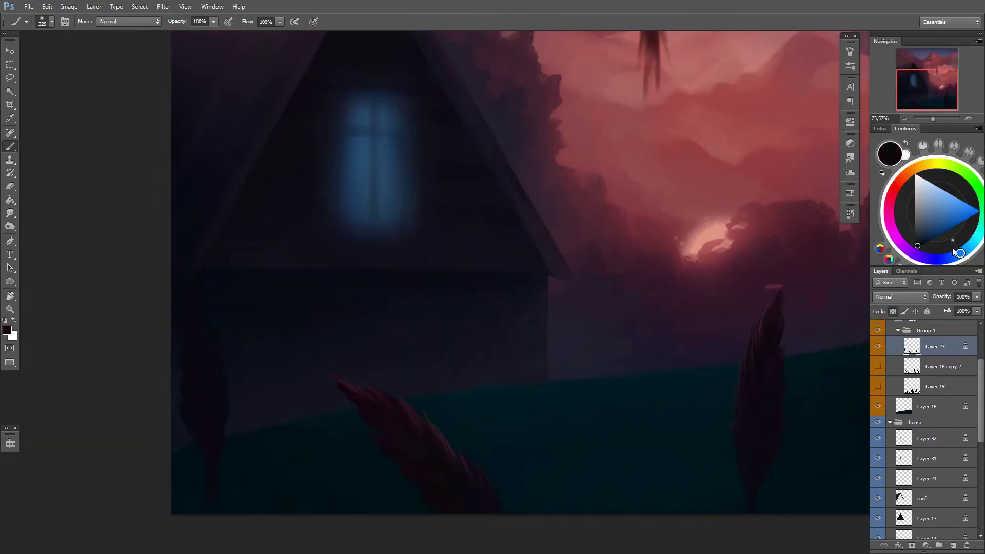
pyautogui.rightClick(294, 265)
pyautogui.scroll(3, 187, 312)
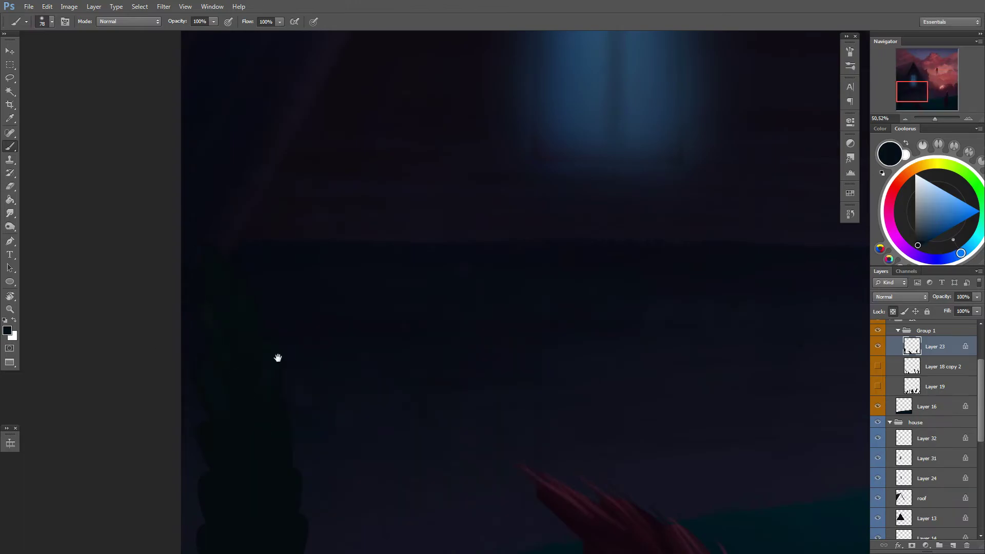
pyautogui.rightClick(434, 273)
pyautogui.rightClick(368, 358)
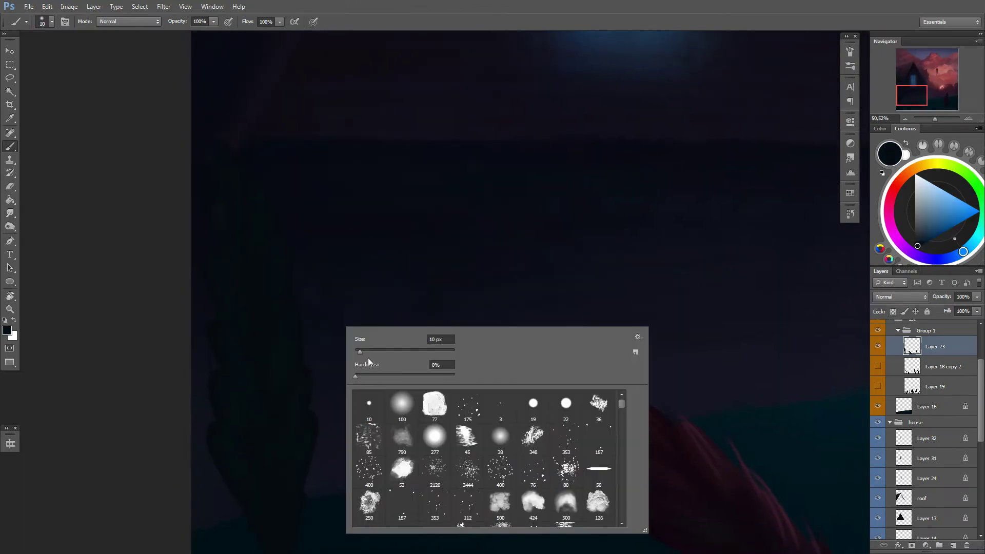
pyautogui.rightClick(341, 308)
pyautogui.moveTo(343, 312); pyautogui.dragTo(345, 312)
pyautogui.keyDown('alt'); pyautogui.click(545, 461); pyautogui.keyUp('alt')
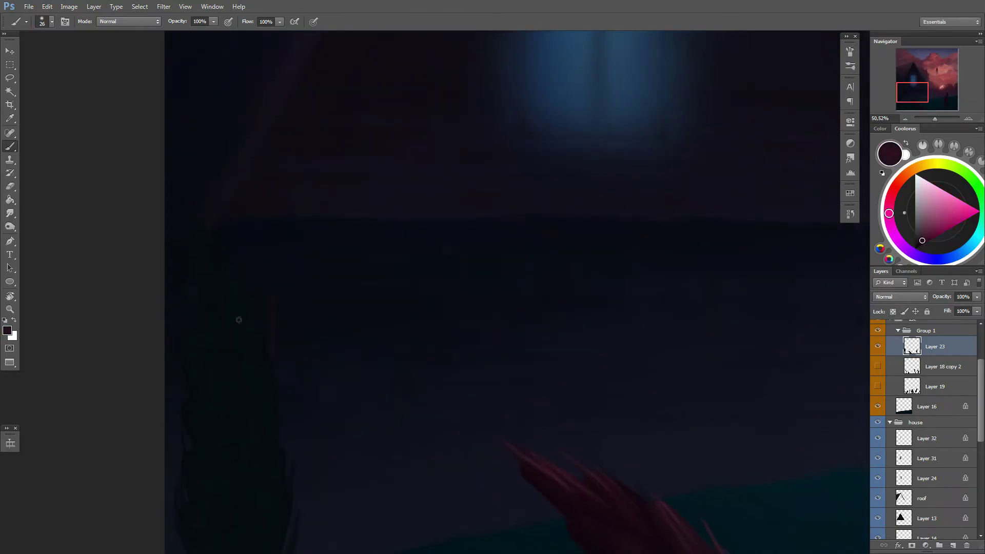
pyautogui.scroll(-3, 208, 482)
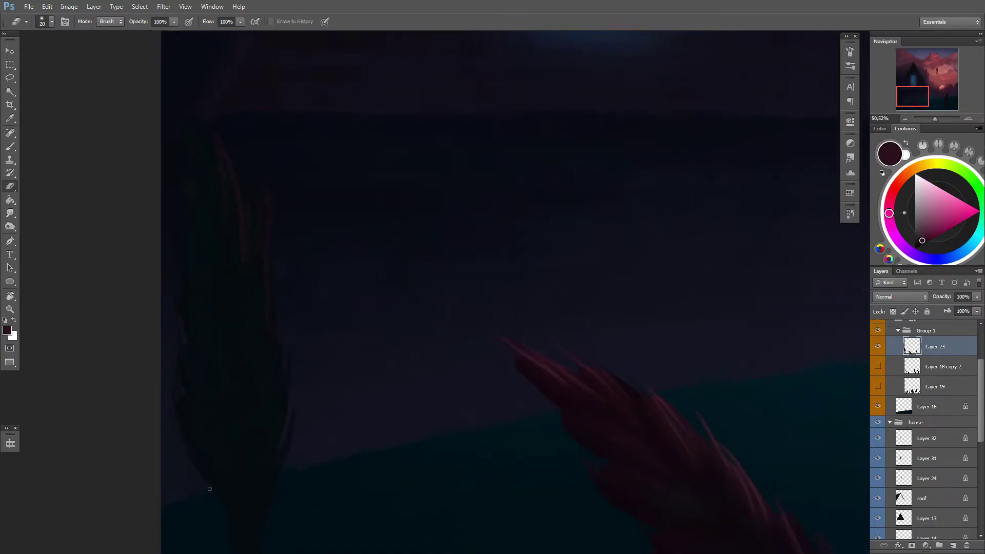
# Step: Fit the whole painting in view and lasso a leaf shape at the left edge
pyautogui.moveTo(301, 244); pyautogui.dragTo(295, 371)
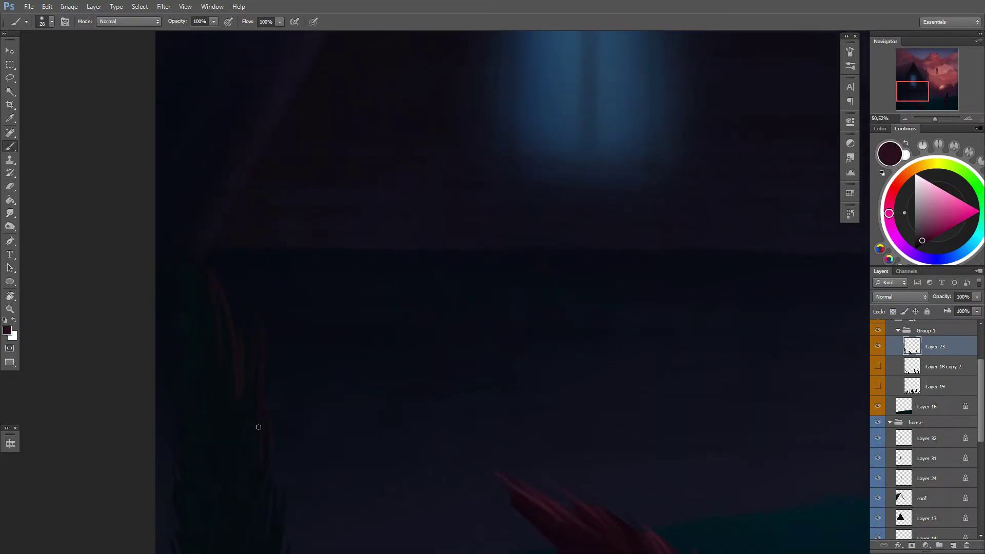
pyautogui.hotkey('ctrl', '0')
pyautogui.press('l')
pyautogui.moveTo(275, 253); pyautogui.dragTo(318, 451)
pyautogui.scroll(2, 383, 322)
# Step: Move the feathery plant copy into place and rotate it at the lower left
pyautogui.scroll(-2, 358, 350)
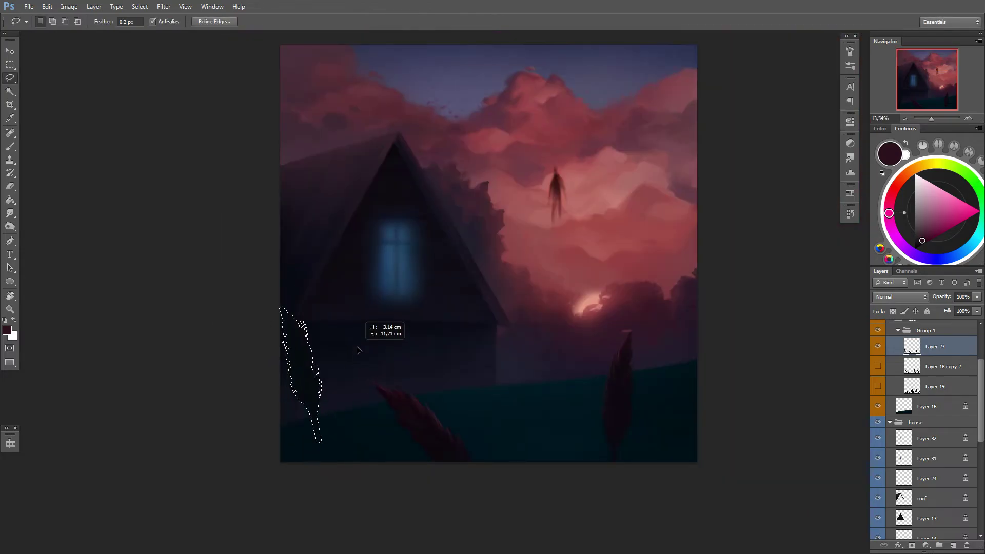
pyautogui.scroll(-1, 385, 398)
pyautogui.moveTo(358, 350); pyautogui.dragTo(325, 413)
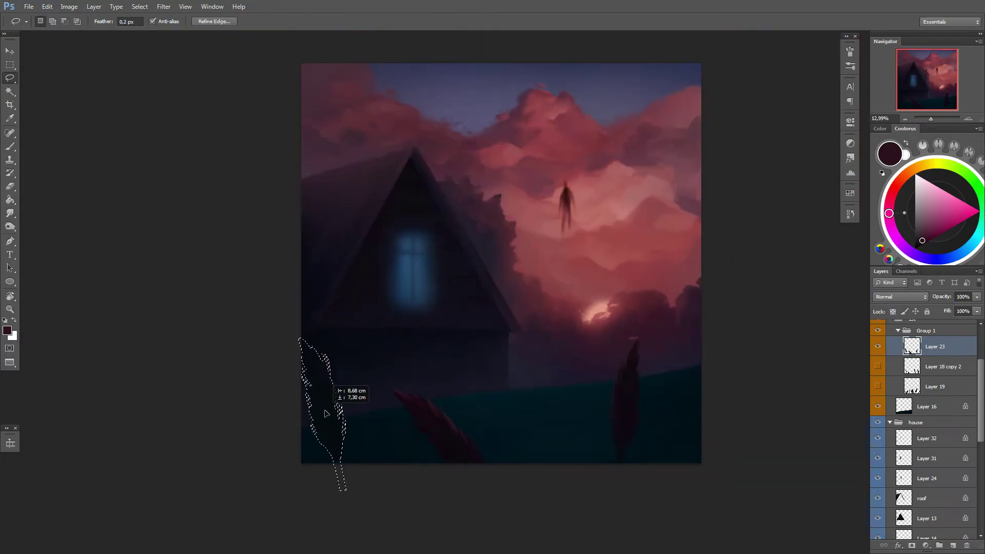
pyautogui.hotkey('ctrl', 'd')
pyautogui.moveTo(521, 326); pyautogui.dragTo(477, 323)
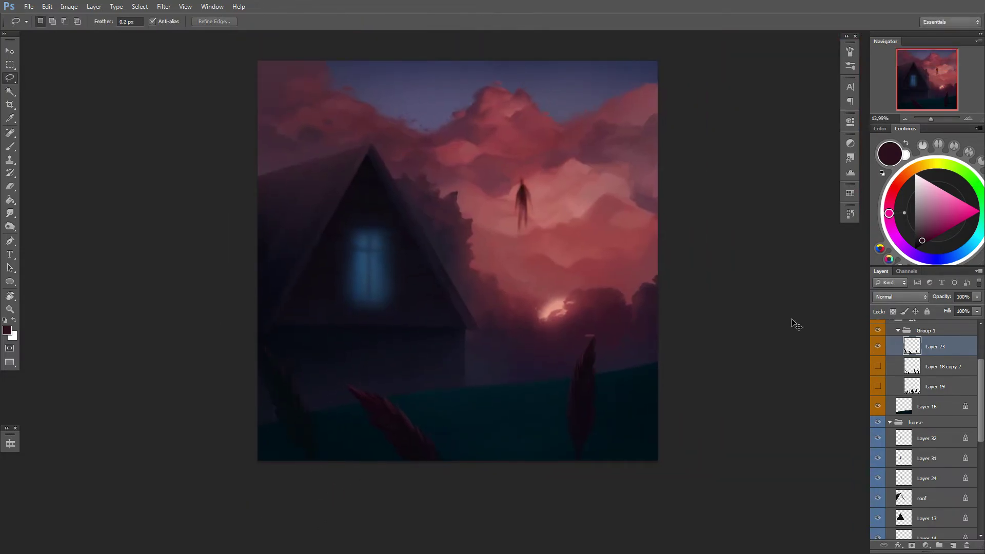
pyautogui.hotkey('ctrl', 't')
pyautogui.moveTo(329, 354); pyautogui.dragTo(344, 366)
pyautogui.press('Escape')
# Step: Adjust the plant copies' transforms and move the new plant layer below Layer 23
pyautogui.hotkey('ctrl', 'u')
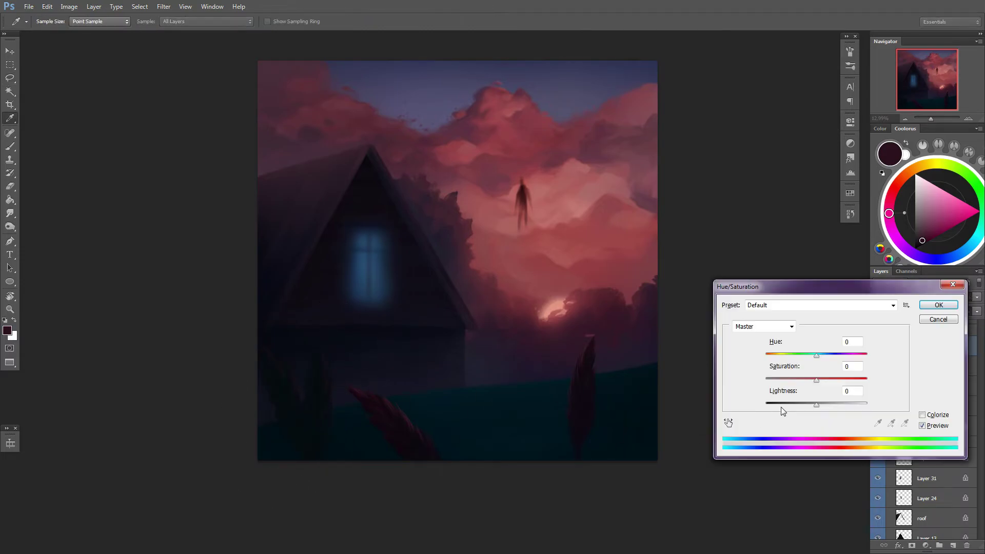
pyautogui.press('Escape')
pyautogui.press('l')
pyautogui.hotkey('ctrl', 't')
pyautogui.press('Escape')
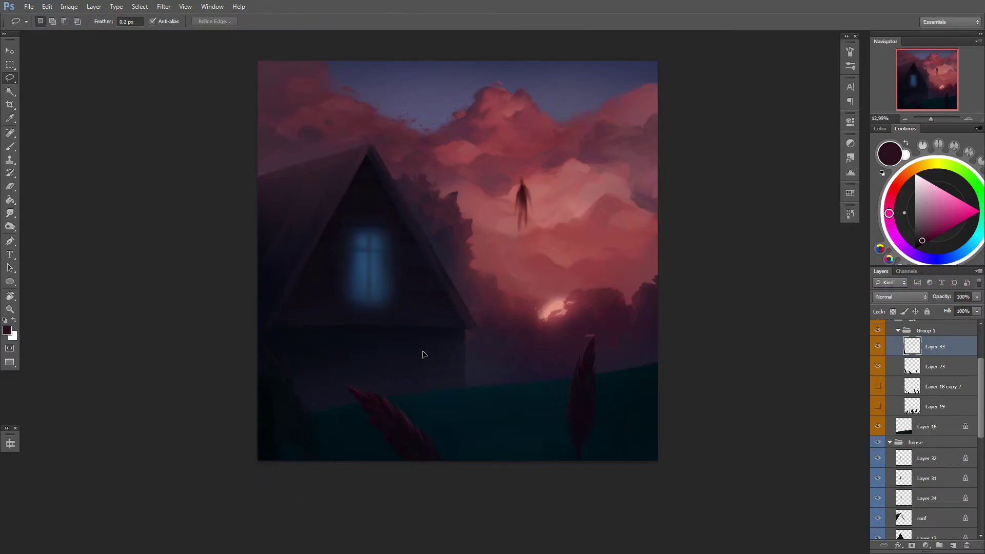
pyautogui.hotkey('ctrl', 't')
pyautogui.press('Escape')
pyautogui.hotkey('ctrl', '[')
# Step: Transform the plant copy once more and duplicate it with Ctrl+J
pyautogui.hotkey('ctrl', 't')
pyautogui.press('Escape')
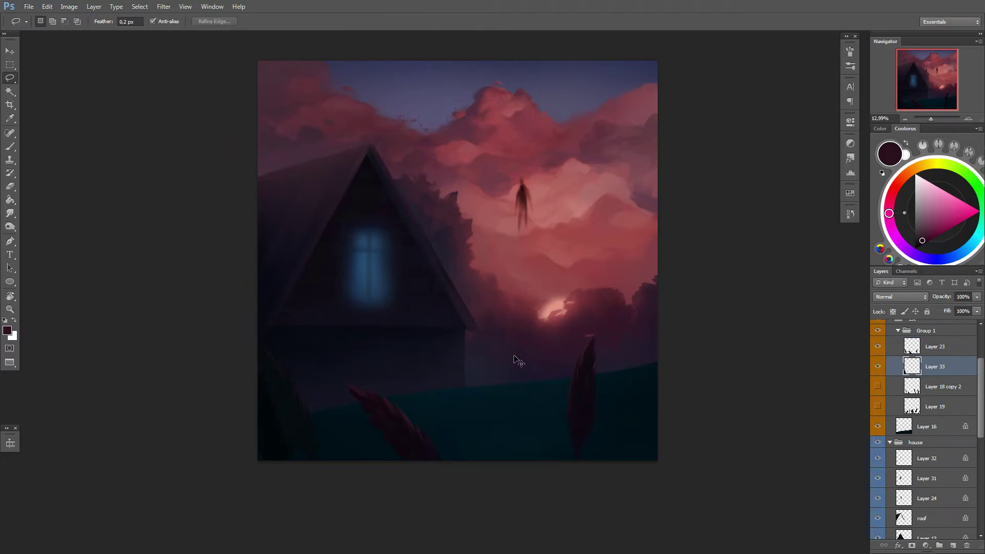
pyautogui.hotkey('ctrl', 'j')
pyautogui.hotkey('ctrl', 'u')
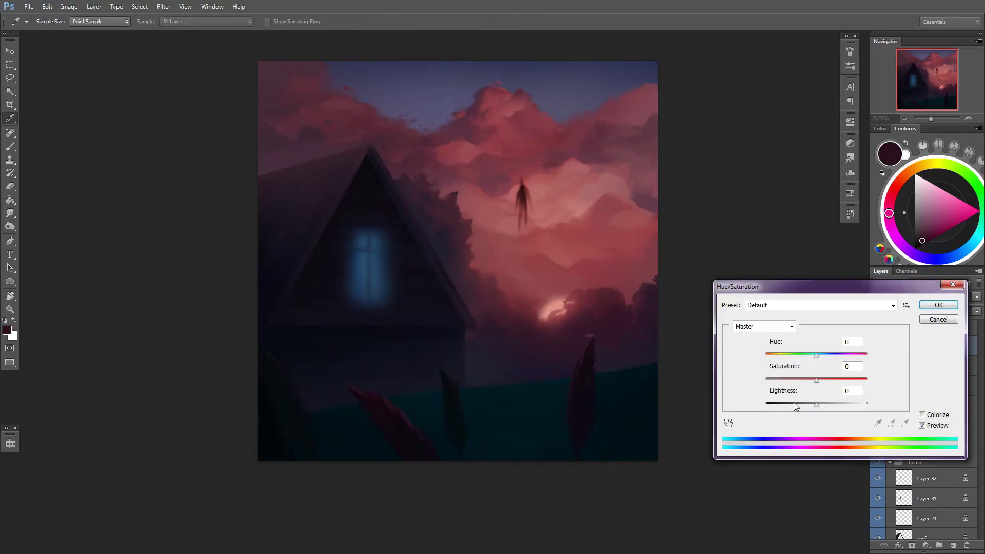
pyautogui.press('Escape')
pyautogui.press('l')
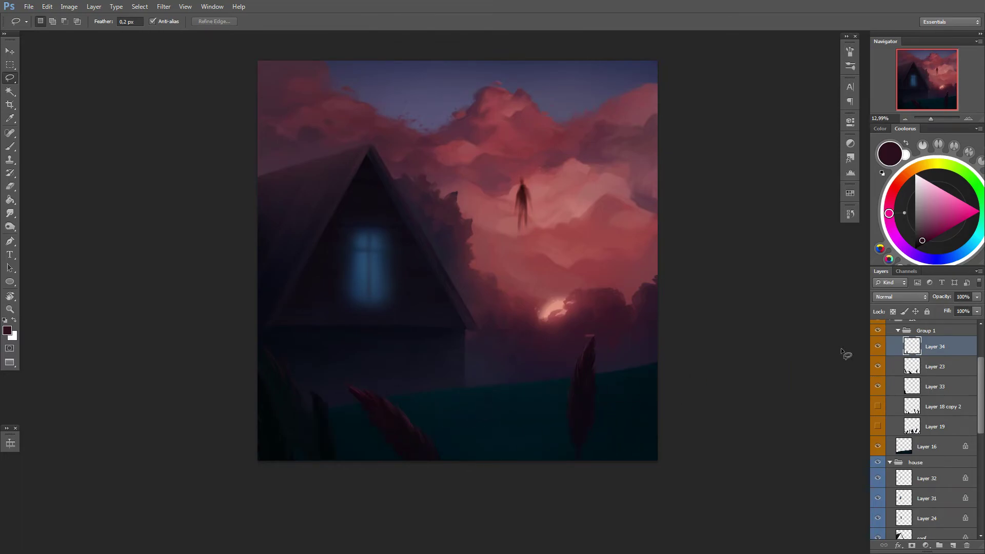
# Step: Group the newest plant layer, Layer 23 and Layer 33 into Group 3
pyautogui.click(878, 406)
pyautogui.click(878, 346)
pyautogui.keyDown('shift'); pyautogui.click(935, 386); pyautogui.keyUp('shift')
pyautogui.hotkey('ctrl', 'g')
pyautogui.click(943, 358)
pyautogui.press('b')
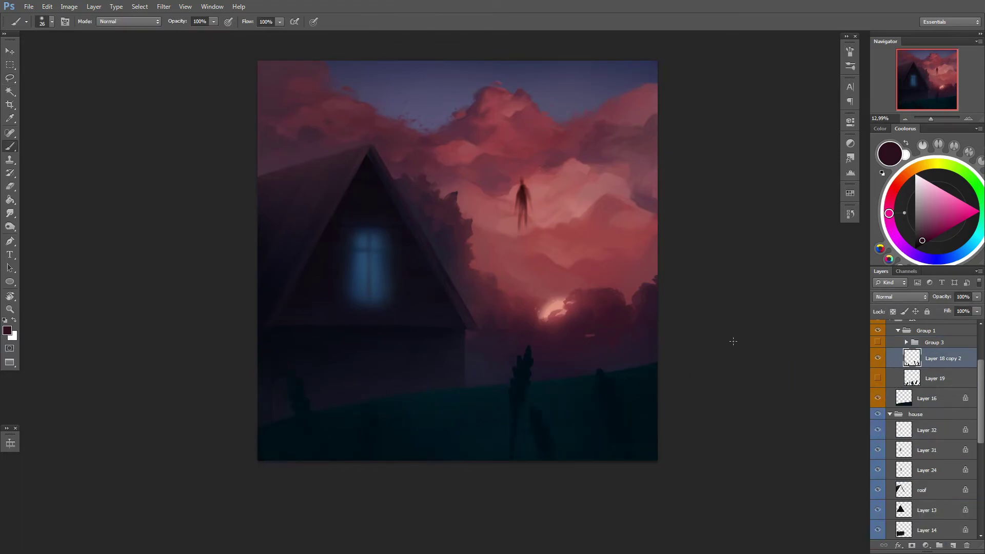
# Step: Hide the foreground foliage group, keep the red plants visible, and select the ground layer
pyautogui.scroll(2, 590, 378)
pyautogui.click(878, 342)
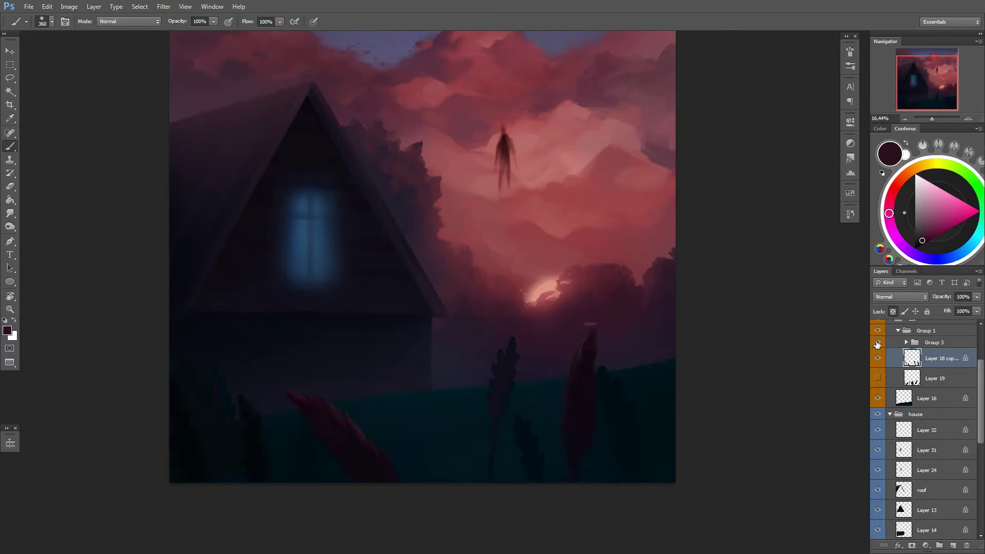
pyautogui.click(877, 378)
pyautogui.scroll(-3, 594, 390)
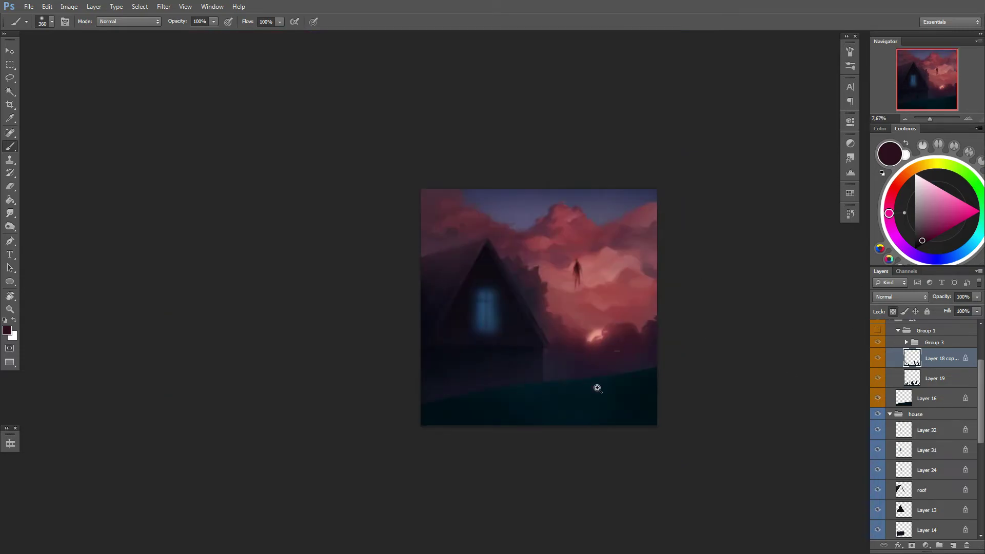
pyautogui.scroll(3, 597, 389)
pyautogui.keyDown('alt'); pyautogui.click(447, 396); pyautogui.keyUp('alt')
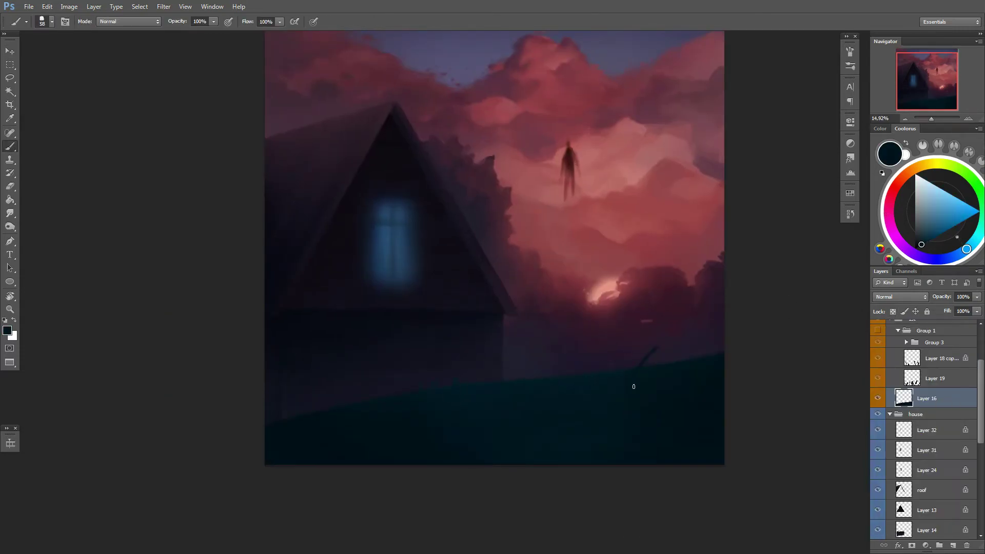
# Step: Paint dark grass blades along the horizon and hill, sampling colours from the grass
pyautogui.keyDown('alt'); pyautogui.click(641, 354); pyautogui.keyUp('alt')
pyautogui.moveTo(631, 369); pyautogui.dragTo(658, 350)
pyautogui.keyDown('alt'); pyautogui.click(630, 398); pyautogui.keyUp('alt')
pyautogui.keyDown('alt'); pyautogui.click(313, 392); pyautogui.keyUp('alt')
pyautogui.keyDown('alt'); pyautogui.click(409, 404); pyautogui.keyUp('alt')
pyautogui.keyDown('alt'); pyautogui.click(511, 395); pyautogui.keyUp('alt')
pyautogui.moveTo(514, 390); pyautogui.dragTo(581, 386)
pyautogui.keyDown('alt'); pyautogui.click(483, 421); pyautogui.keyUp('alt')
# Step: Hide Group 3, select the Layer 18 copy grass layer, and zoom in
pyautogui.scroll(-3, 811, 348)
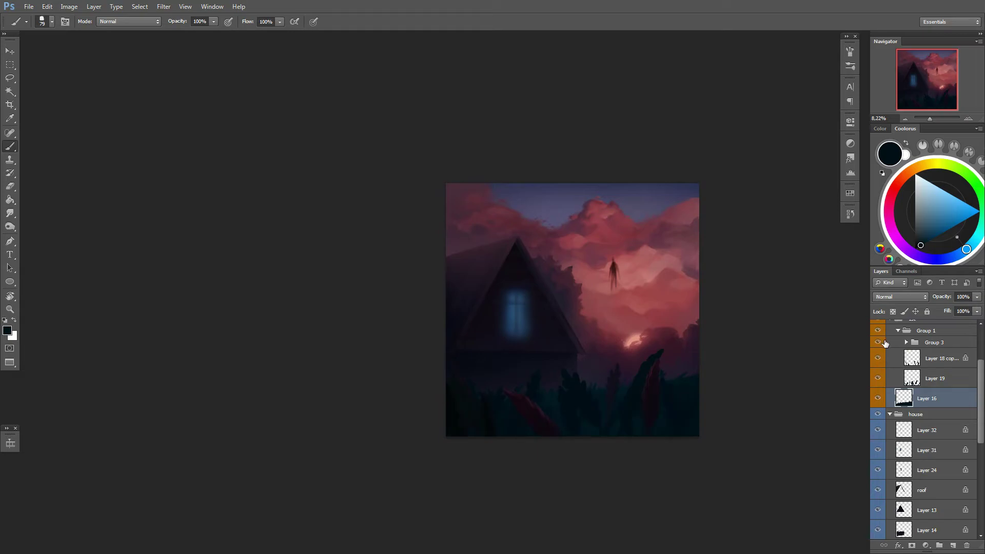
pyautogui.click(877, 343)
pyautogui.press('v')
pyautogui.click(877, 343)
pyautogui.hotkey('alt', ']')
pyautogui.press('b')
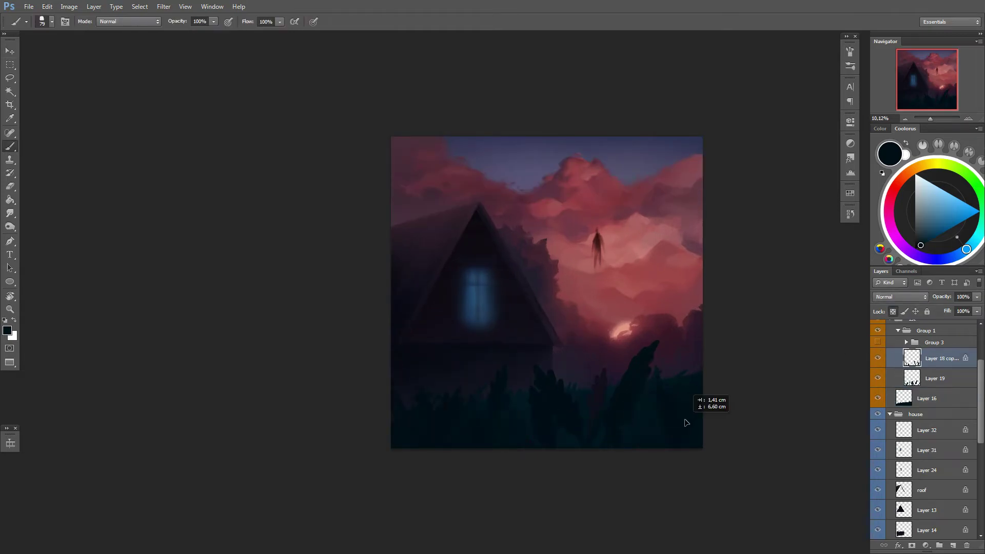
pyautogui.moveTo(668, 398); pyautogui.dragTo(698, 413)
# Step: Expand Group 3 and apply a Levels tweak shifting the black point and midtones
pyautogui.click(907, 343)
pyautogui.hotkey('ctrl', 'l')
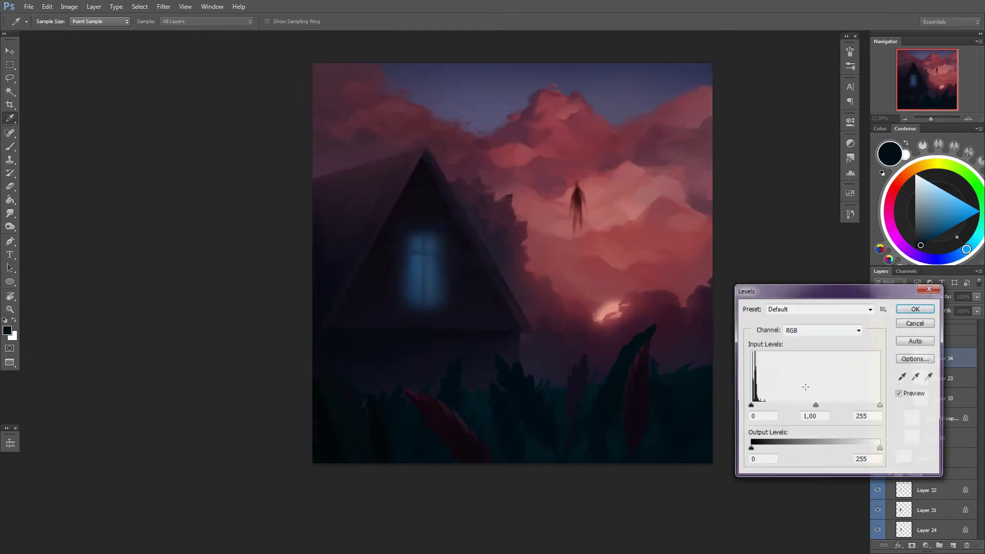
pyautogui.moveTo(816, 406); pyautogui.dragTo(751, 406)
pyautogui.moveTo(777, 406); pyautogui.dragTo(770, 406)
pyautogui.press('Return')
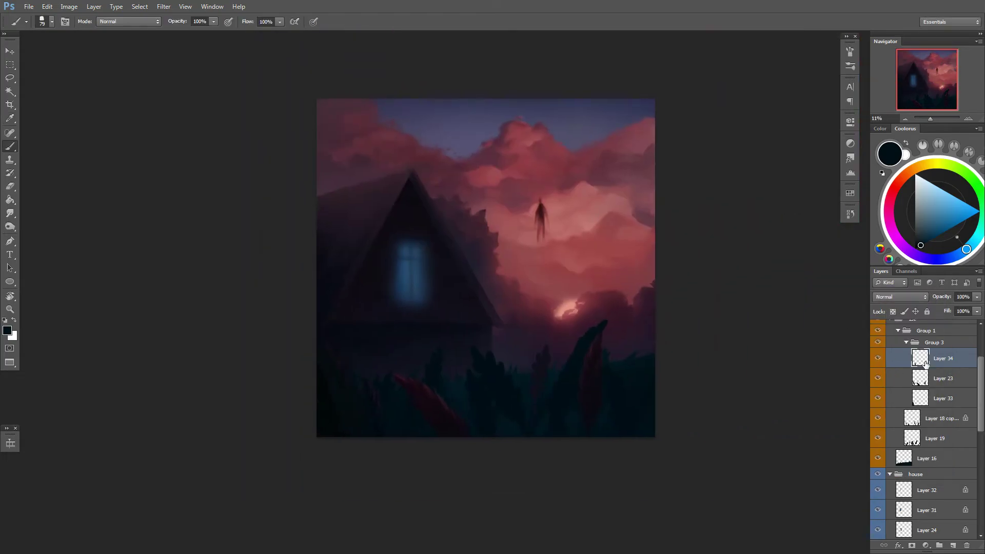
# Step: Hide Layers 23 and 33, then copy a red leaf stroke and rotate it into place
pyautogui.scroll(-1, 879, 362)
pyautogui.click(878, 358)
pyautogui.click(878, 380)
pyautogui.press('l')
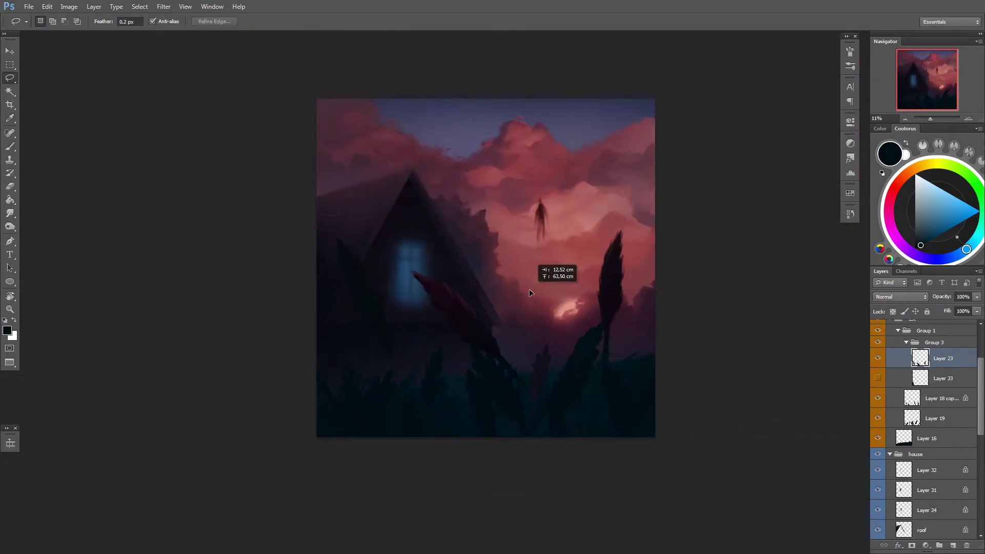
pyautogui.moveTo(390, 246); pyautogui.dragTo(565, 415)
pyautogui.hotkey('ctrl', 'j')
pyautogui.hotkey('ctrl', 't')
pyautogui.moveTo(657, 318); pyautogui.dragTo(663, 257)
pyautogui.press('Return')
# Step: Lock Layer 34, select the Layer 19 grass layer and clear the selected area
pyautogui.scroll(2, 608, 368)
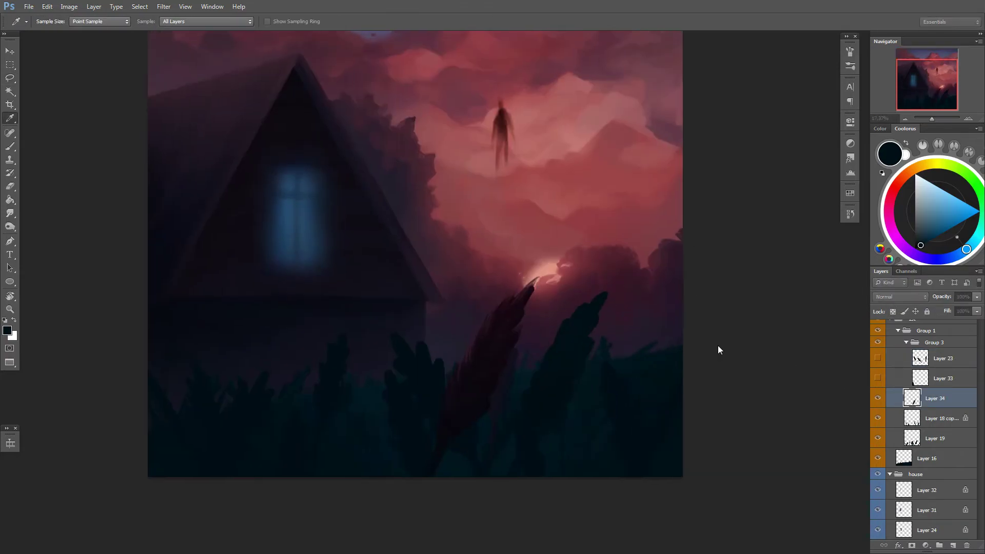
pyautogui.press('b')
pyautogui.press('/')
pyautogui.hotkey('ctrl', ',')
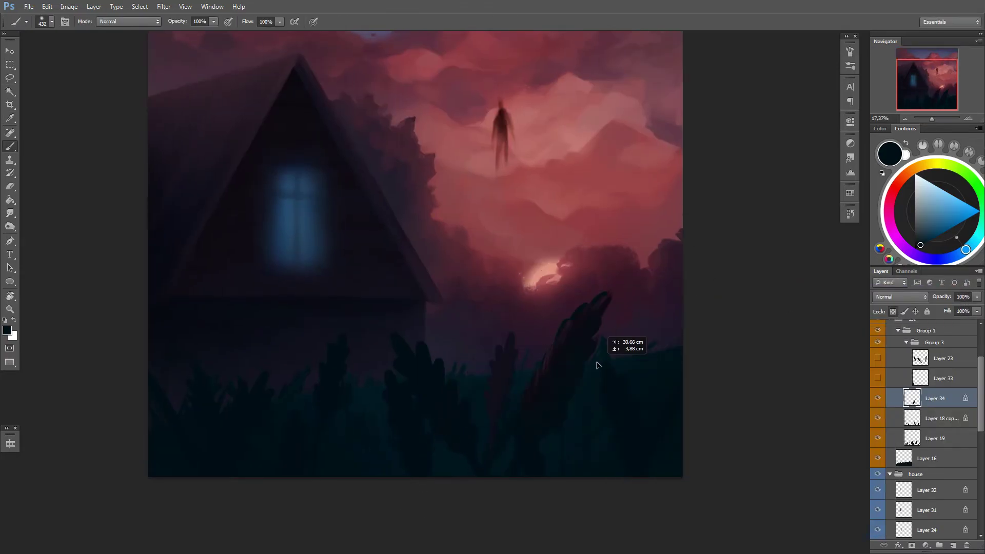
pyautogui.hotkey('alt', '[')
pyautogui.hotkey('alt', '[')
pyautogui.press('l')
pyautogui.press('Delete')
pyautogui.hotkey('ctrl', 'd')
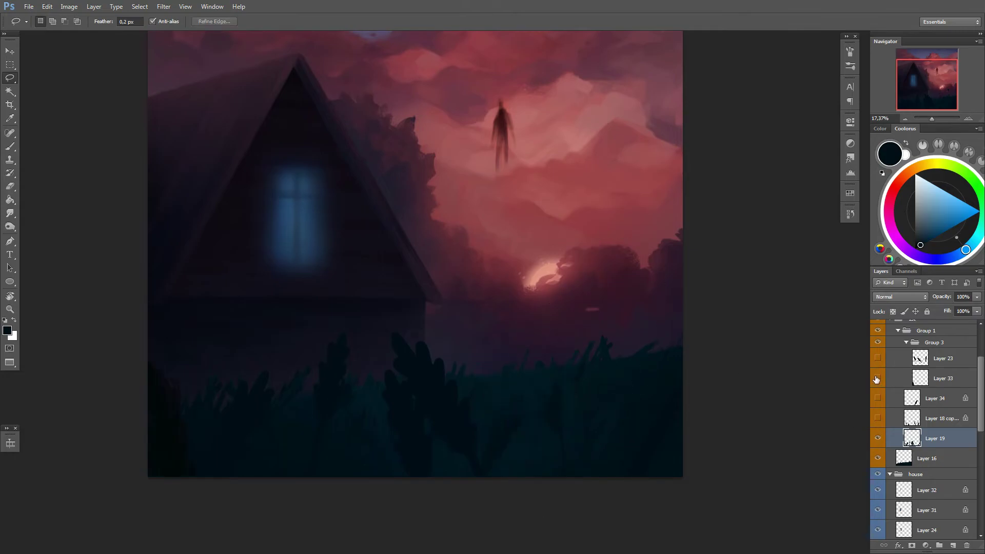
pyautogui.press('r')
# Step: Tilt the view about 29 degrees and zoom in on the grass below the house
pyautogui.moveTo(602, 349); pyautogui.dragTo(414, 327)
pyautogui.click(414, 327)
pyautogui.press('e')
pyautogui.rightClick(440, 300)
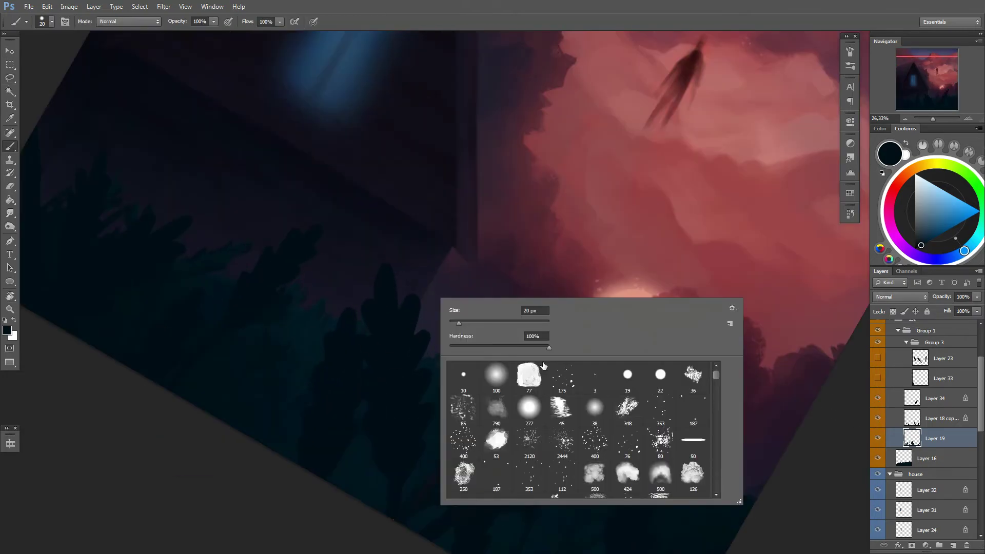
pyautogui.press('Escape')
pyautogui.press('b')
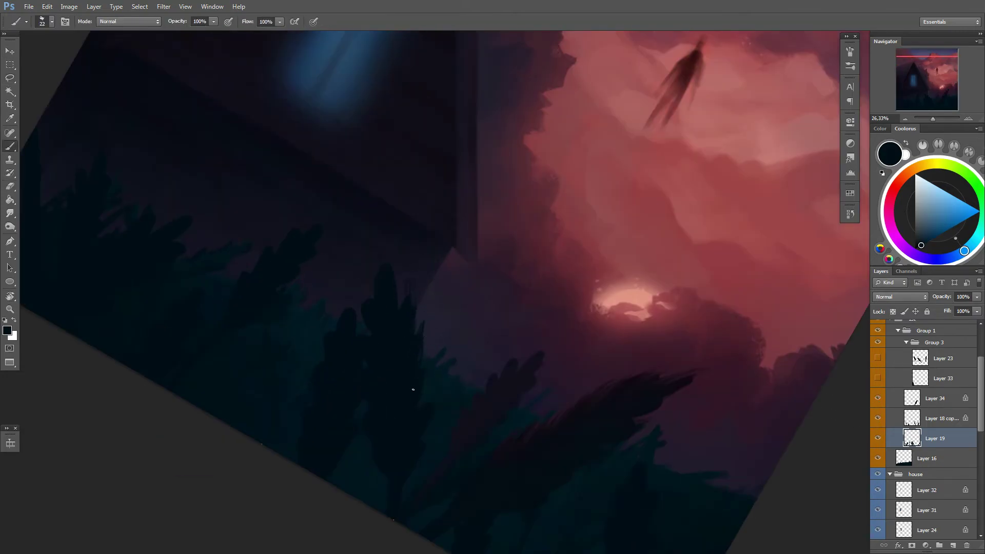
# Step: Settle on painting with a 22 px brush and a purple paint colour
pyautogui.press('e')
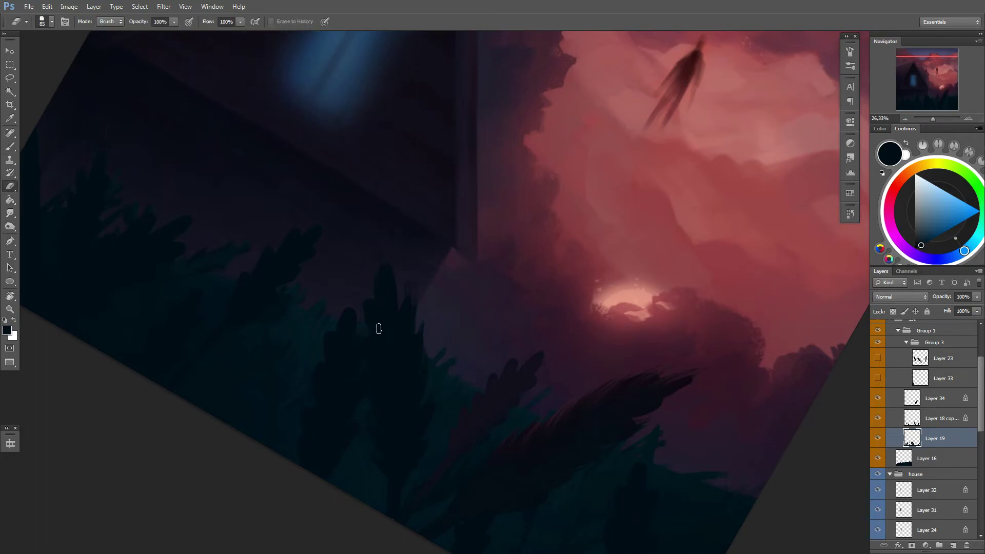
pyautogui.press('b')
pyautogui.press('e')
pyautogui.press('b')
pyautogui.press('e')
pyautogui.press('b')
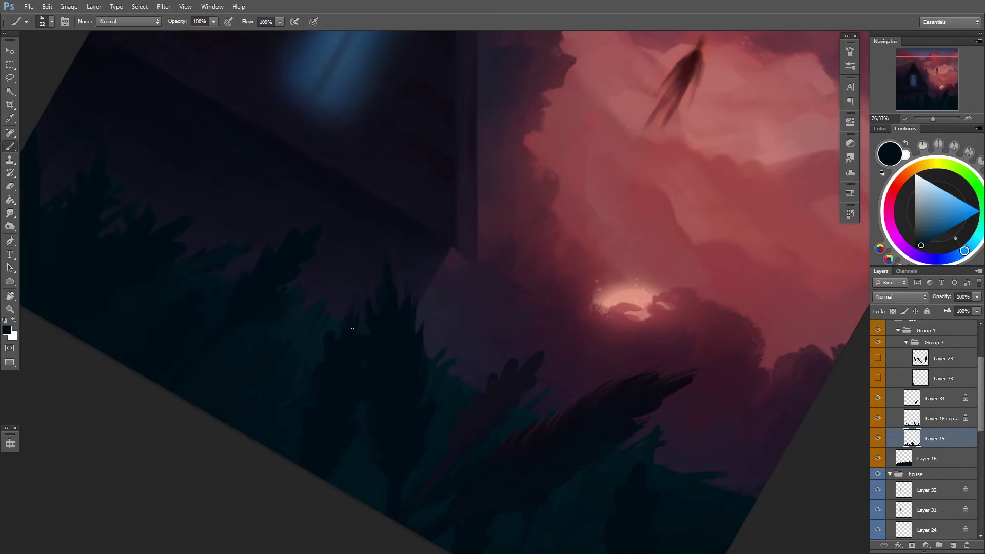
pyautogui.rightClick(349, 324)
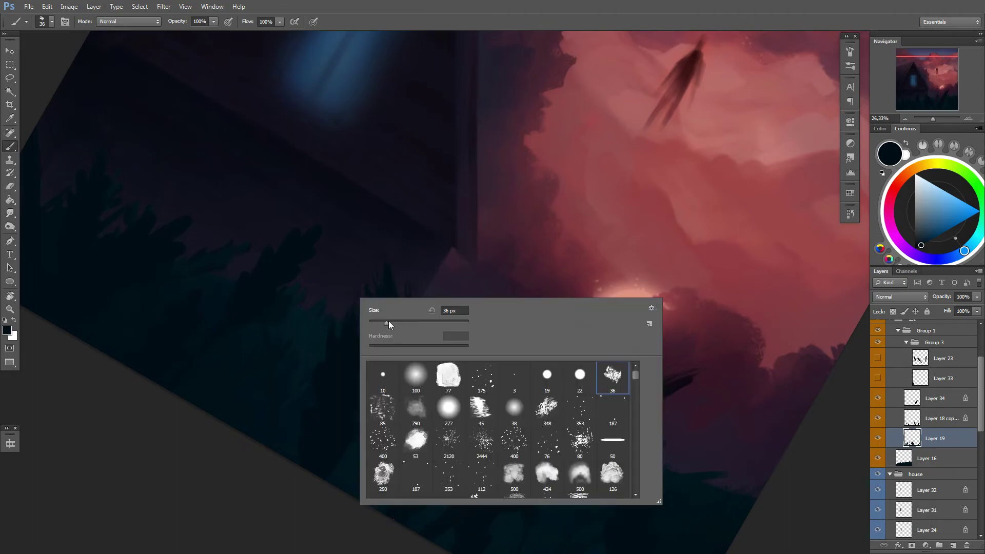
pyautogui.press('e')
pyautogui.press('b')
pyautogui.keyDown('alt'); pyautogui.click(491, 395); pyautogui.keyUp('alt')
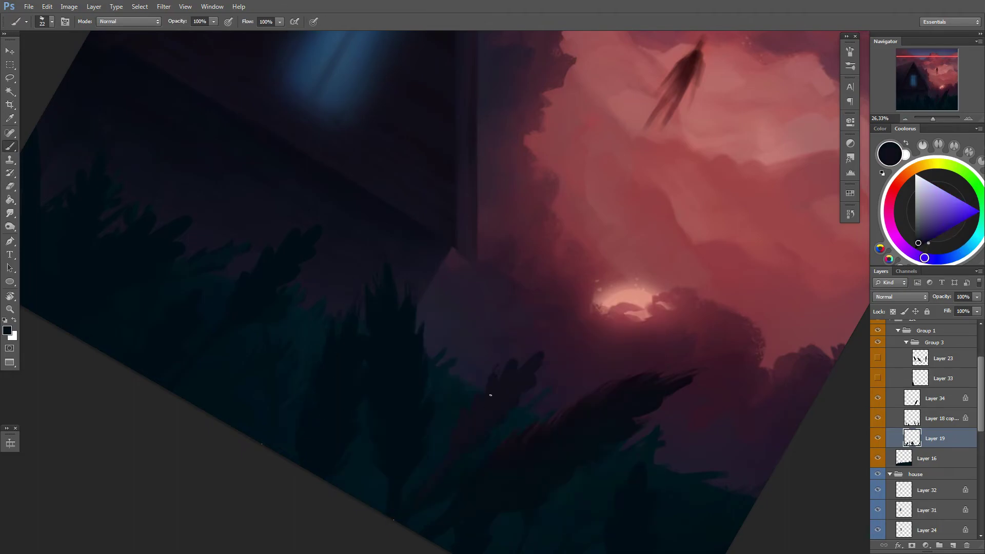
# Step: Merge Layer 19 and Layer 18 copy into Layer 34, then hide and collapse Group 3
pyautogui.keyDown('shift'); pyautogui.click(890, 418); pyautogui.keyUp('shift')
pyautogui.hotkey('ctrl', 'e')
pyautogui.keyDown('shift'); pyautogui.click(930, 405); pyautogui.keyUp('shift')
pyautogui.hotkey('ctrl', 'e')
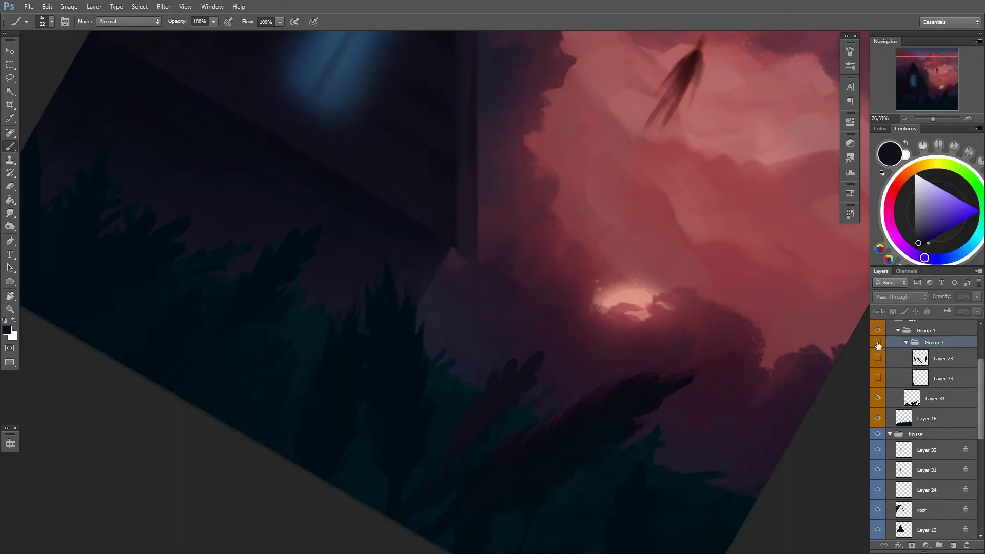
pyautogui.click(878, 342)
pyautogui.click(907, 342)
pyautogui.moveTo(568, 462); pyautogui.dragTo(417, 398)
# Step: Paint foliage in dark reddish, purple and near-black tones, sizing the brush to 504 then 180 px
pyautogui.keyDown('alt'); pyautogui.click(503, 320); pyautogui.keyUp('alt')
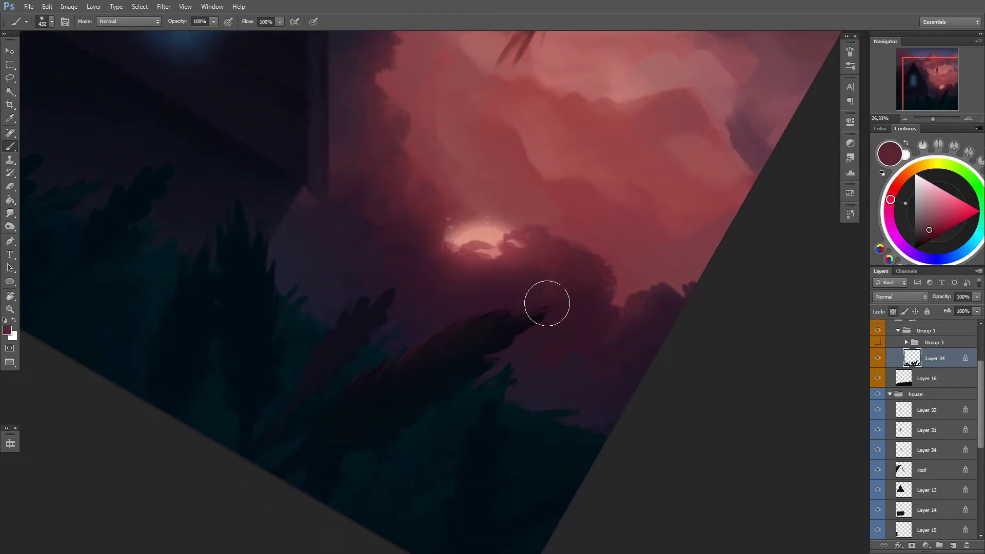
pyautogui.press('Escape')
pyautogui.scroll(-2, 534, 319)
pyautogui.keyDown('alt'); pyautogui.click(532, 346); pyautogui.keyUp('alt')
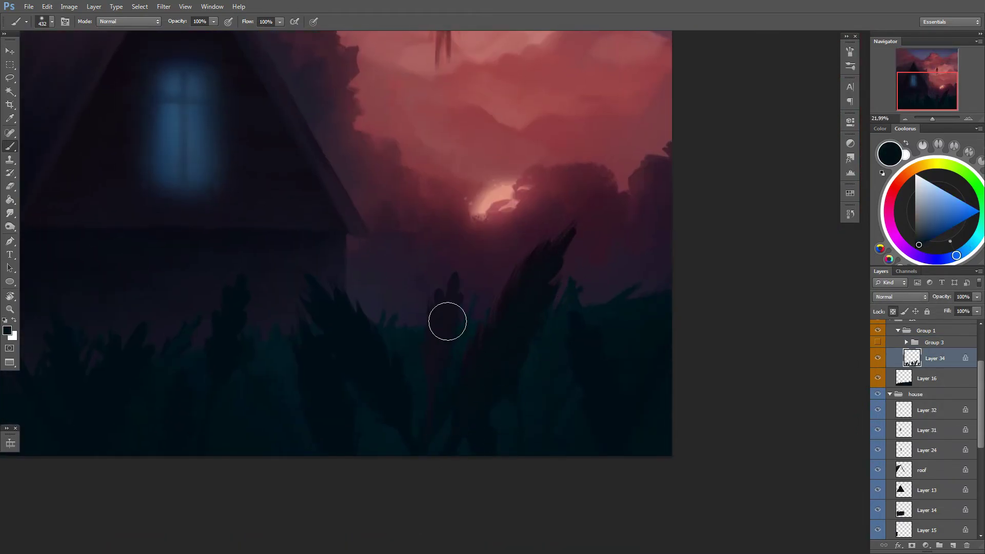
pyautogui.scroll(1, 622, 326)
pyautogui.rightClick(534, 301)
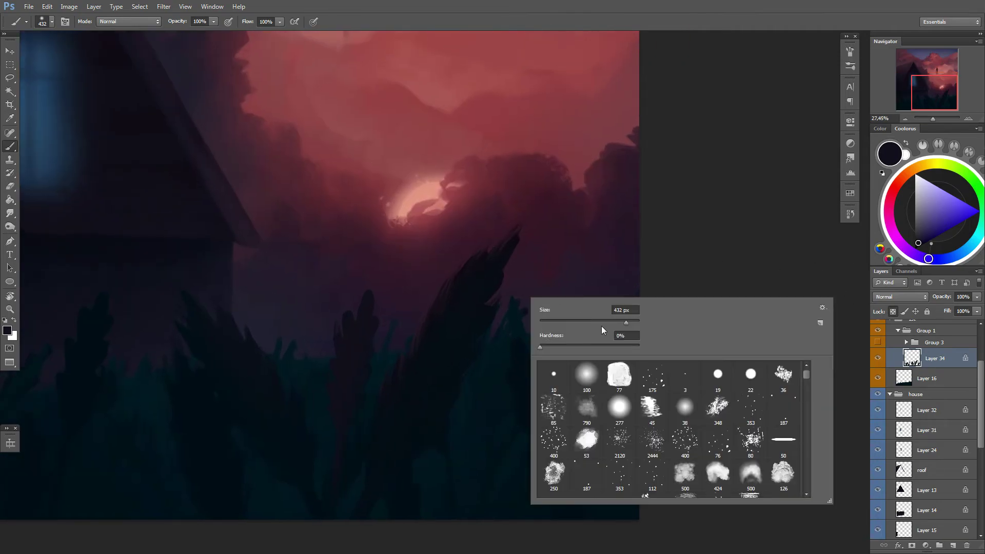
pyautogui.press('Escape')
pyautogui.keyDown('alt'); pyautogui.click(516, 246); pyautogui.keyUp('alt')
pyautogui.scroll(-2, 466, 387)
pyautogui.rightClick(508, 329)
pyautogui.press('Escape')
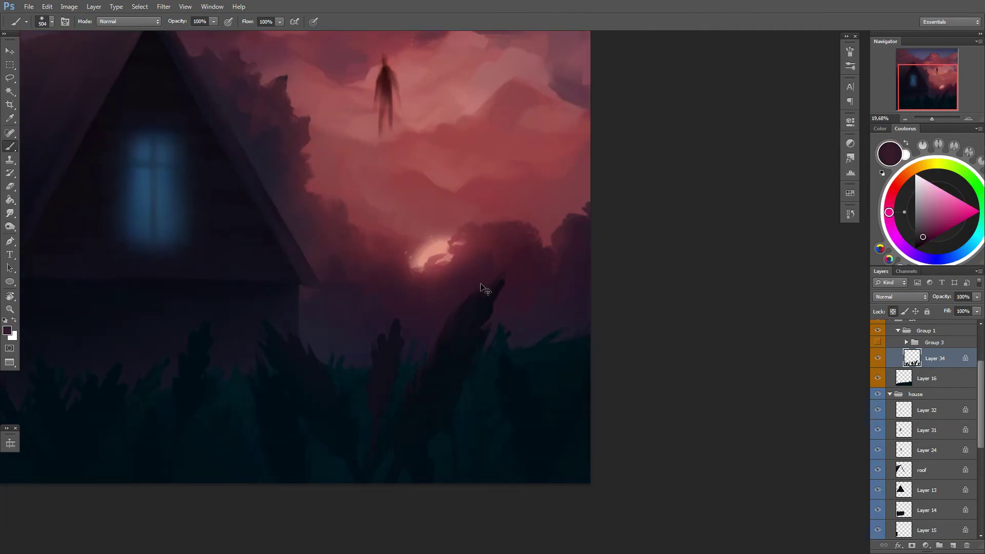
pyautogui.keyDown('alt'); pyautogui.click(436, 422); pyautogui.keyUp('alt')
pyautogui.scroll(1, 512, 292)
pyautogui.keyDown('alt'); pyautogui.click(513, 282); pyautogui.keyUp('alt')
pyautogui.rightClick(508, 277)
pyautogui.press('Escape')
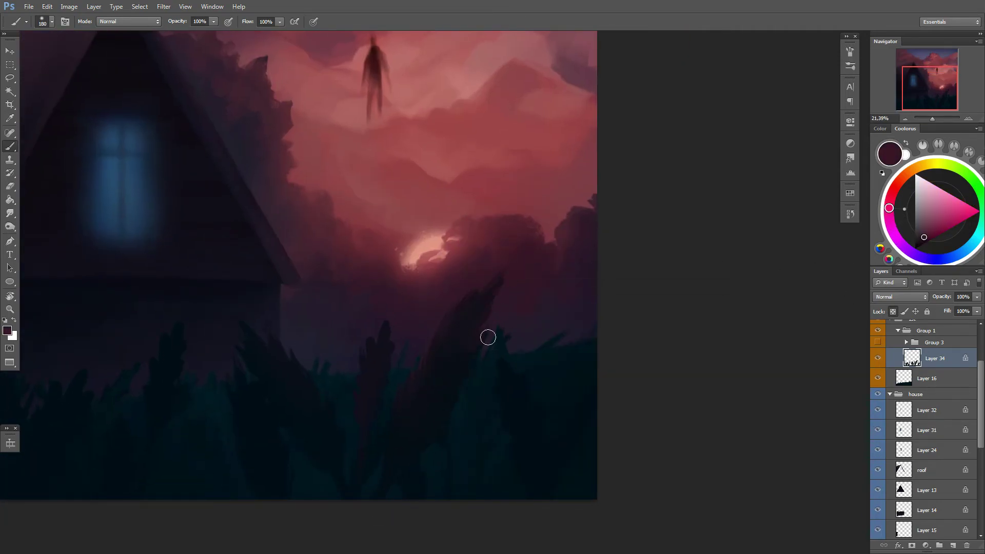
# Step: Sample pinkish red from the sky, use a 52 px brush, and paint grass in dark blue
pyautogui.keyDown('alt'); pyautogui.click(451, 251); pyautogui.keyUp('alt')
pyautogui.rightClick(511, 280)
pyautogui.press('Escape')
pyautogui.scroll(2, 469, 321)
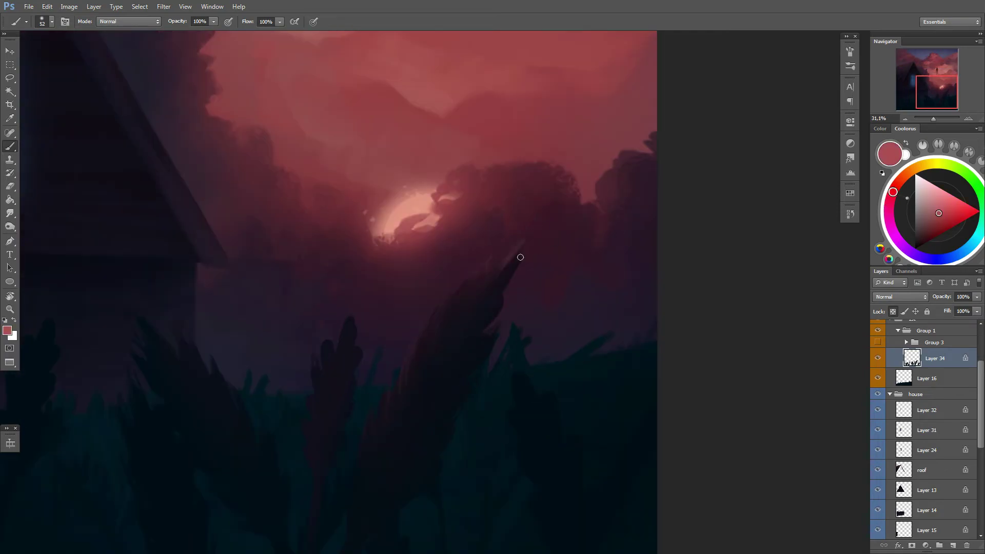
pyautogui.keyDown('alt'); pyautogui.click(476, 300); pyautogui.keyUp('alt')
pyautogui.keyDown('alt'); pyautogui.click(416, 348); pyautogui.keyUp('alt')
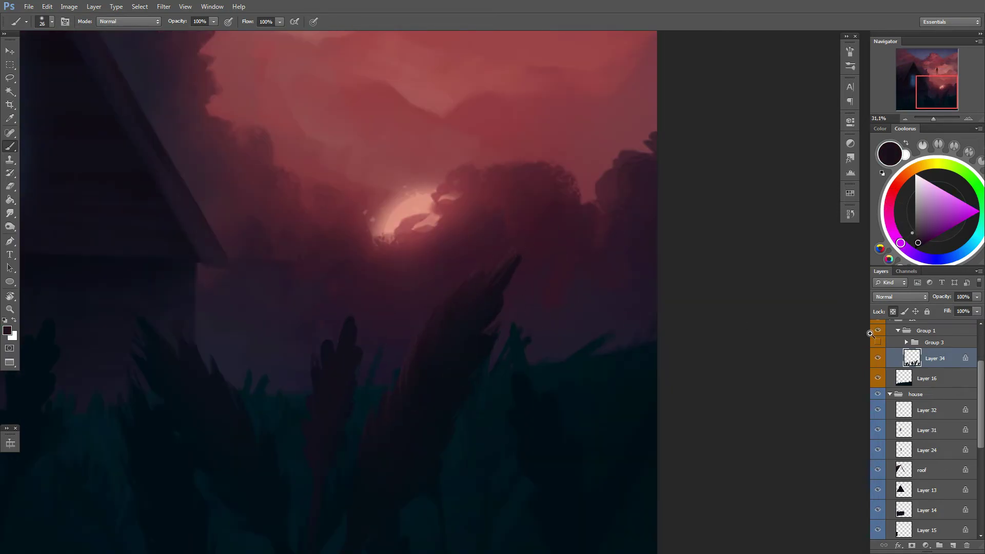
pyautogui.press('e')
pyautogui.rightClick(531, 306)
pyautogui.press('Escape')
pyautogui.press('b')
pyautogui.keyDown('alt'); pyautogui.click(511, 334); pyautogui.keyUp('alt')
pyautogui.moveTo(510, 359); pyautogui.dragTo(511, 292)
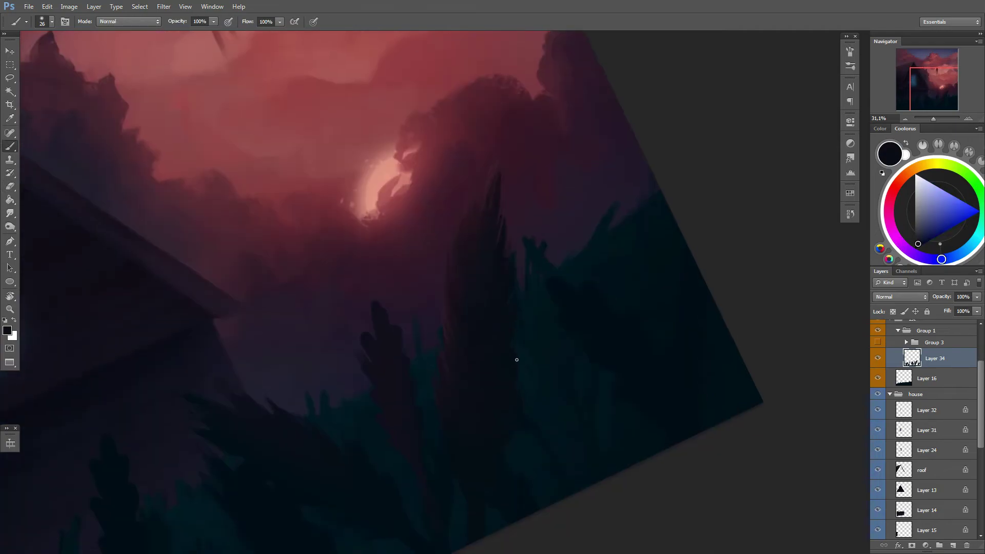
pyautogui.press('Escape')
pyautogui.keyDown('alt'); pyautogui.click(392, 277); pyautogui.keyUp('alt')
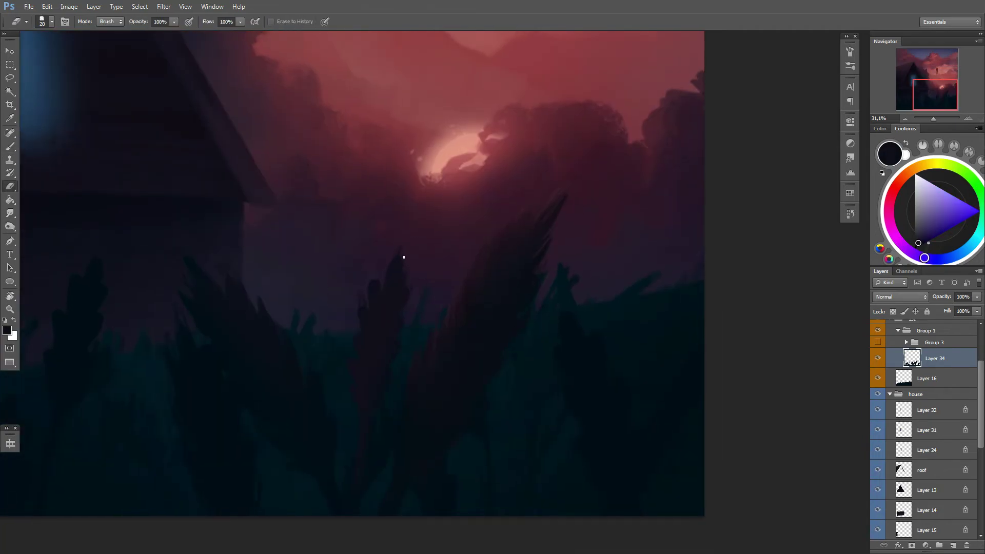
# Step: Erase stray strokes, then paint very dark blue with the brush at 170 and 226 px
pyautogui.press('e')
pyautogui.press('b')
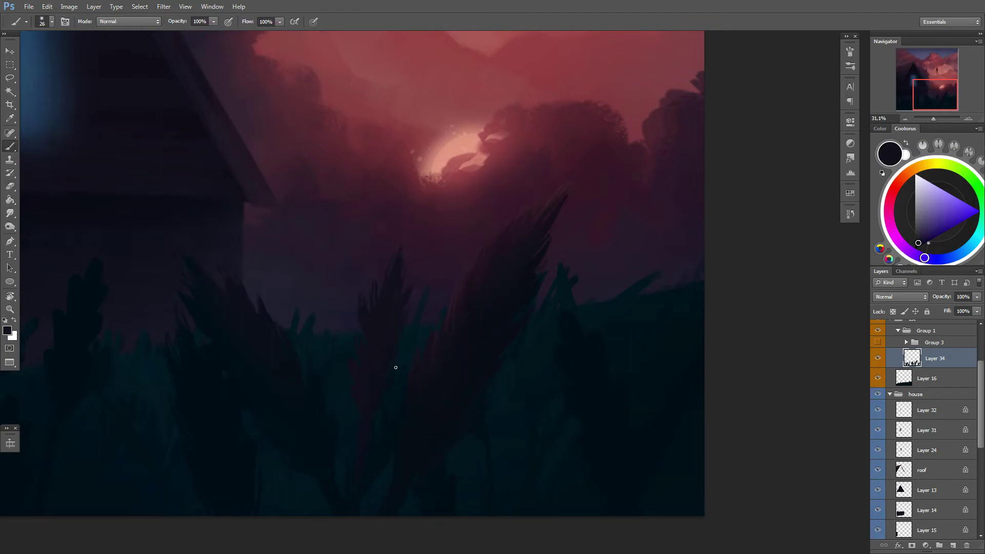
pyautogui.scroll(-2, 428, 241)
pyautogui.rightClick(498, 318)
pyautogui.press('Return')
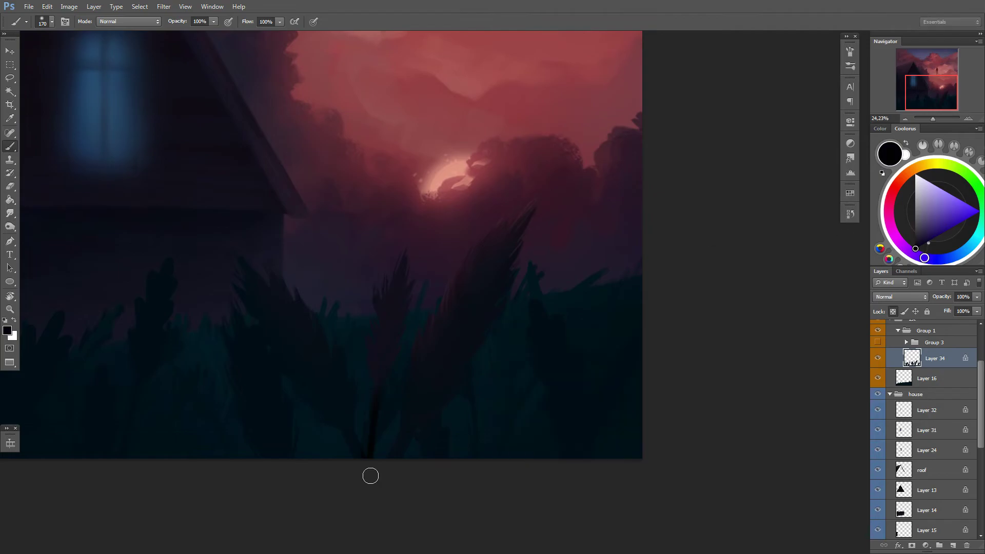
pyautogui.keyDown('alt'); pyautogui.click(385, 365); pyautogui.keyUp('alt')
pyautogui.rightClick(443, 307)
pyautogui.moveTo(559, 351); pyautogui.dragTo(588, 351)
pyautogui.press('Return')
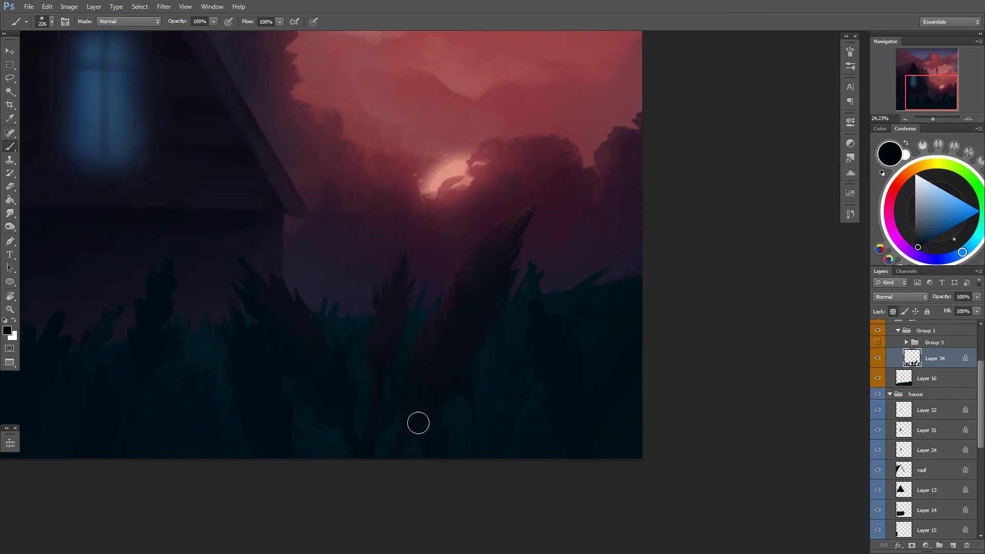
pyautogui.scroll(-1, 359, 295)
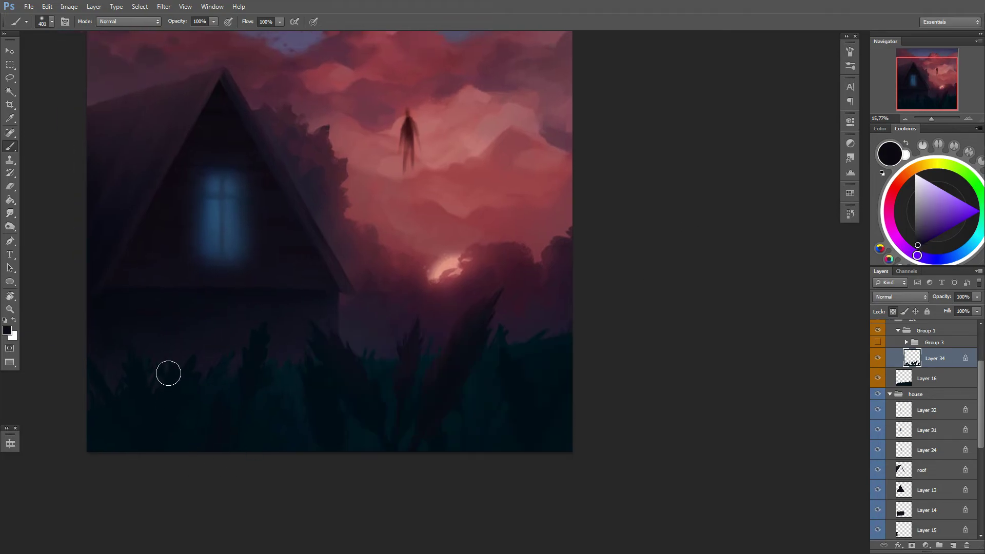
pyautogui.click(962, 252)
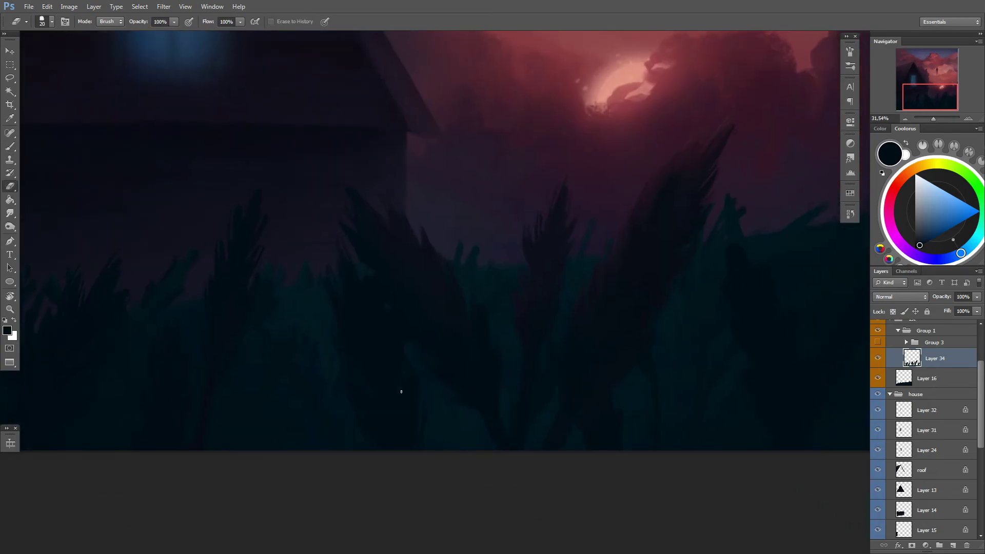
pyautogui.press('b')
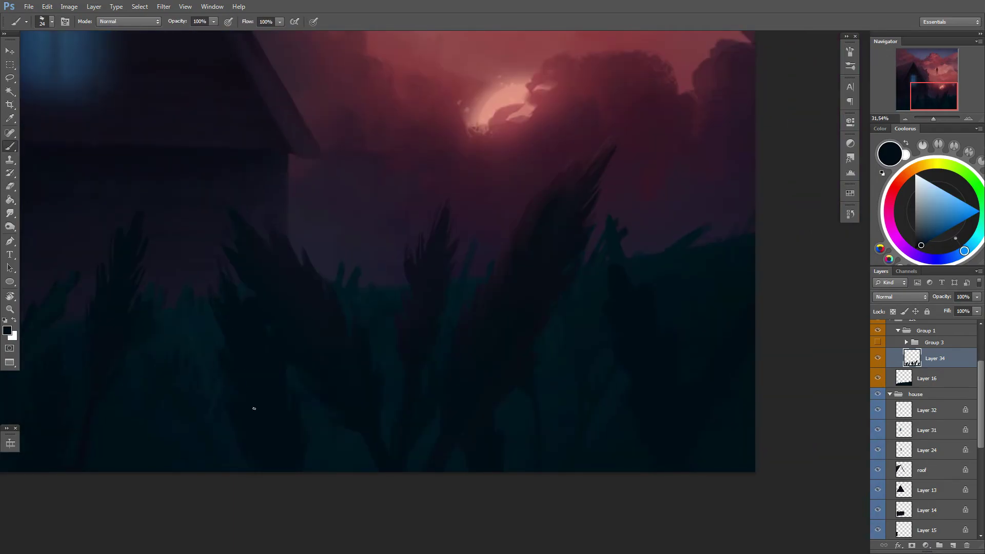
pyautogui.press('r')
pyautogui.moveTo(254, 408); pyautogui.dragTo(283, 393)
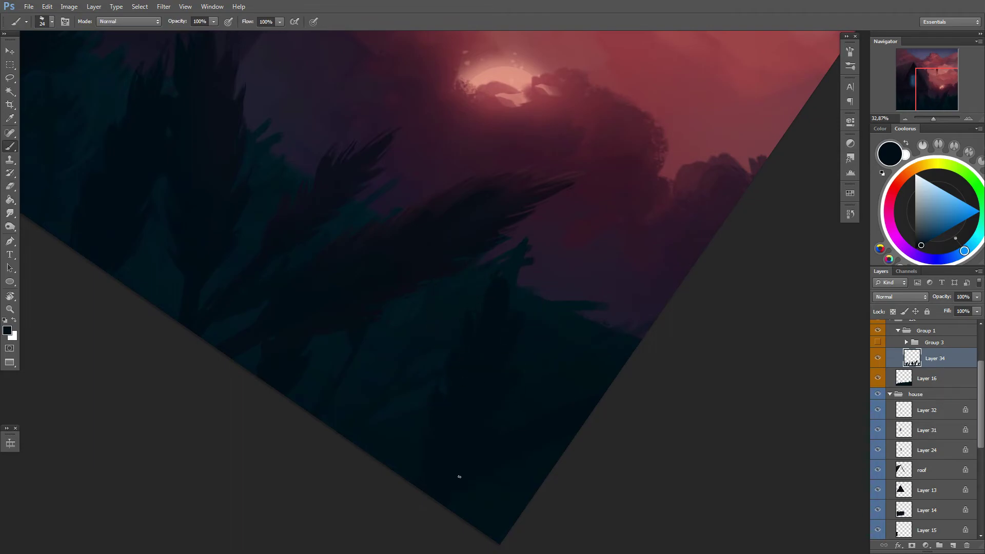
# Step: Resize the brush through 166, 71, 59 and 411 px while straightening the view upright
pyautogui.rightClick(582, 294)
pyautogui.rightClick(517, 325)
pyautogui.click(491, 336)
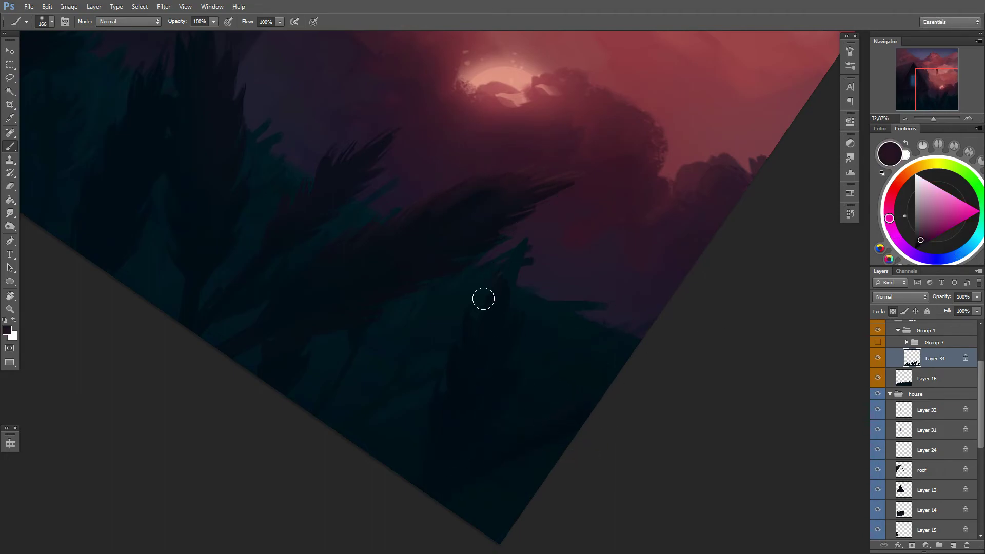
pyautogui.press('r')
pyautogui.press('Escape')
pyautogui.rightClick(580, 367)
pyautogui.moveTo(728, 274); pyautogui.dragTo(714, 271)
pyautogui.click(601, 279)
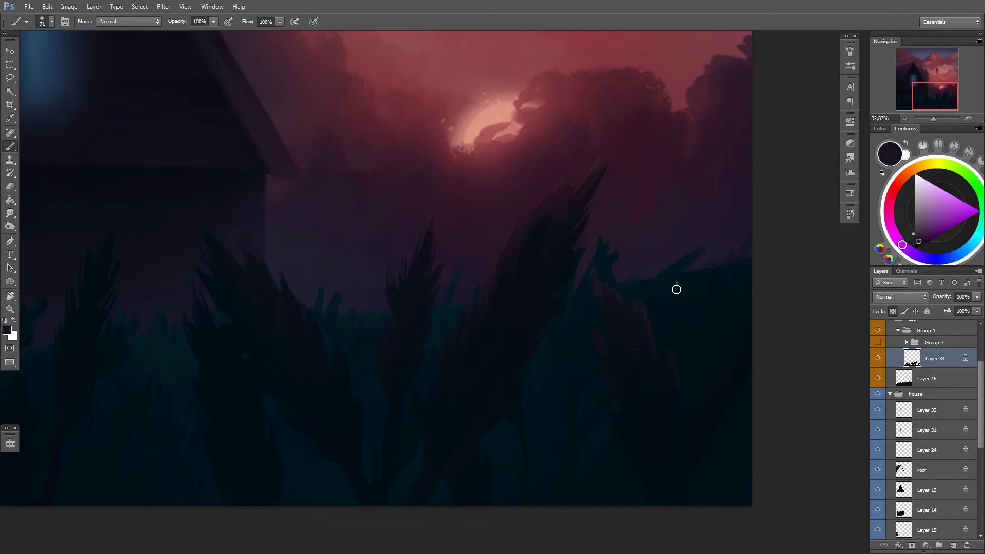
pyautogui.rightClick(676, 290)
pyautogui.press('Escape')
pyautogui.rightClick(668, 296)
pyautogui.press('Escape')
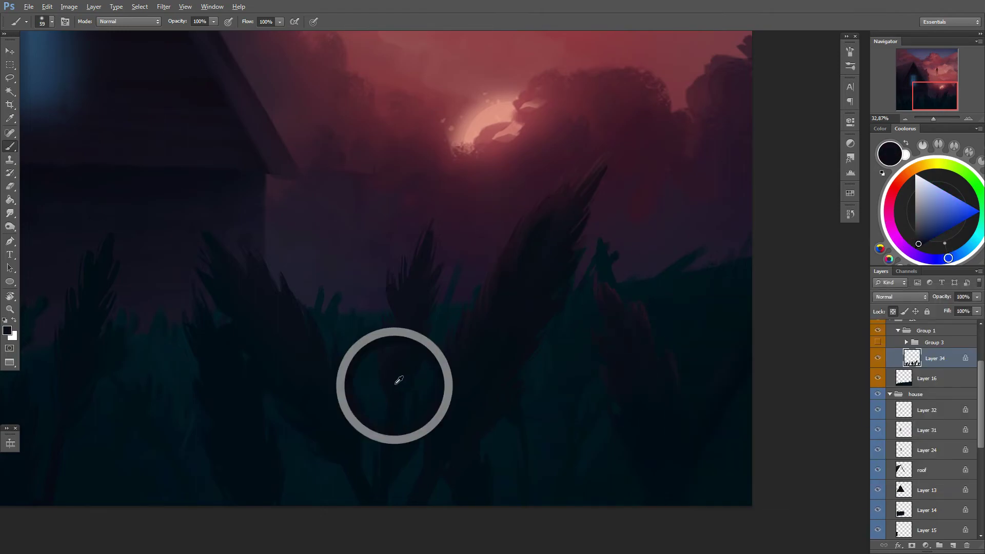
pyautogui.scroll(-2, 678, 460)
pyautogui.rightClick(678, 459)
pyautogui.moveTo(715, 339); pyautogui.dragTo(744, 339)
pyautogui.press('Escape')
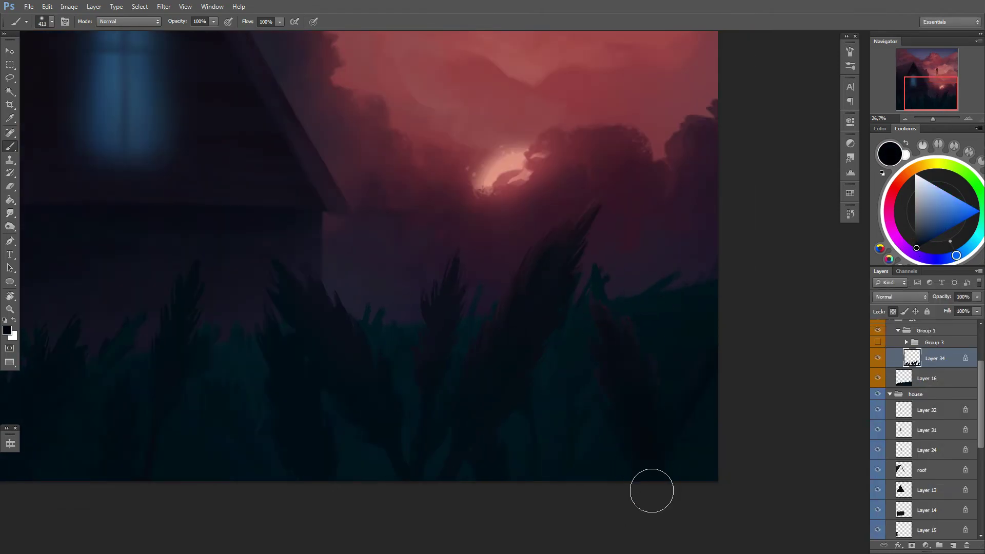
pyautogui.scroll(-2, 523, 428)
# Step: Sample dark purple and foliage colours from the painting
pyautogui.keyDown('alt'); pyautogui.click(415, 282); pyautogui.keyUp('alt')
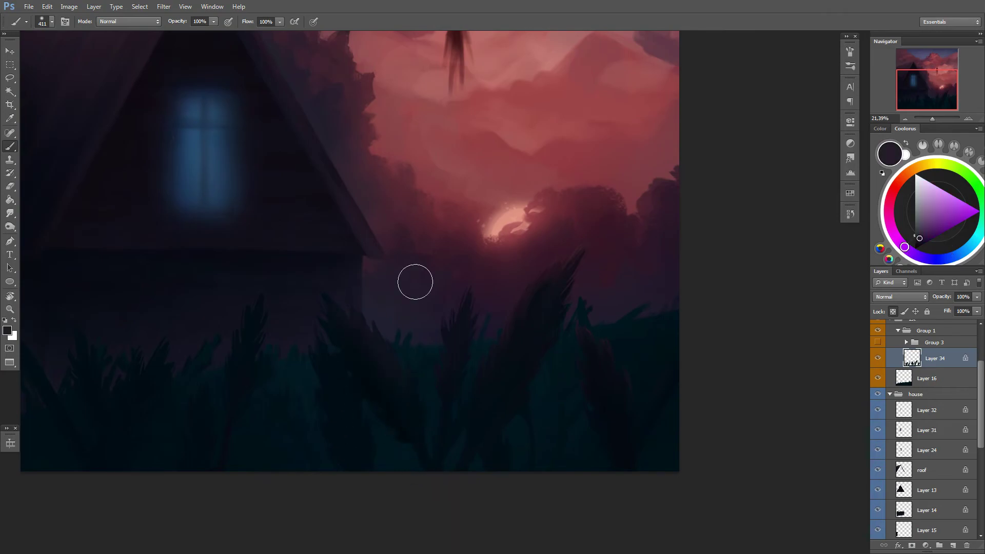
pyautogui.keyDown('alt'); pyautogui.click(595, 367); pyautogui.keyUp('alt')
pyautogui.hscroll(-3, 611, 416)
pyautogui.keyDown('alt'); pyautogui.click(378, 465); pyautogui.keyUp('alt')
pyautogui.scroll(-8, 561, 455)
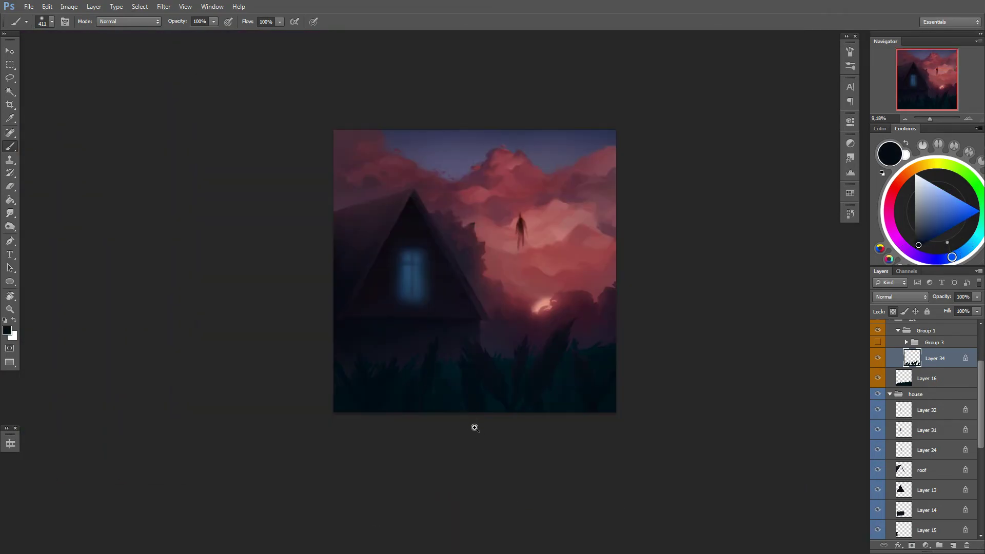
pyautogui.scroll(3, 475, 428)
# Step: Add Layer 35 beneath Layer 34 and set a dark red brush at 473 px
pyautogui.hotkey('ctrl', 'shift', 'alt', 'n')
pyautogui.hotkey('ctrl', '[')
pyautogui.scroll(1, 561, 307)
pyautogui.keyDown('alt'); pyautogui.click(441, 276); pyautogui.keyUp('alt')
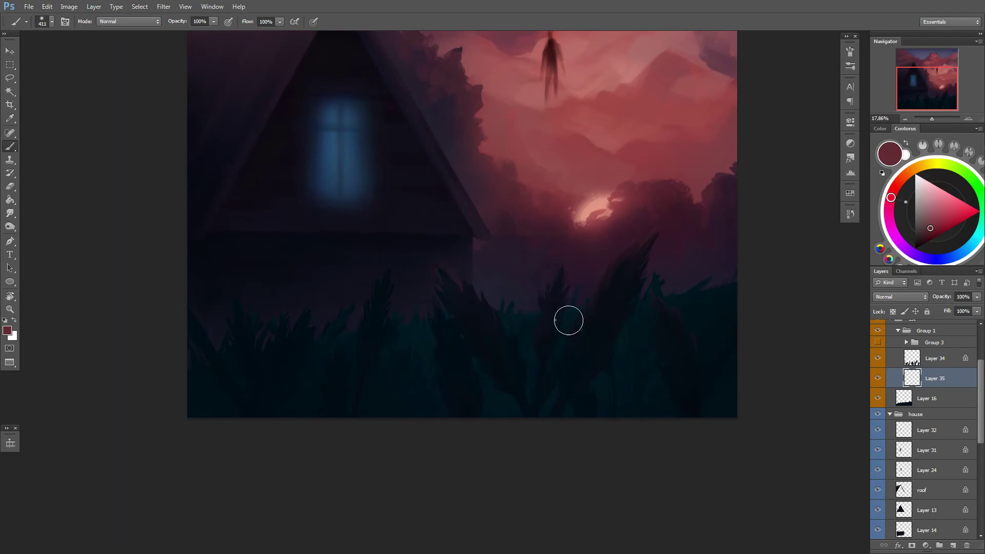
pyautogui.rightClick(572, 287)
pyautogui.rightClick(524, 380)
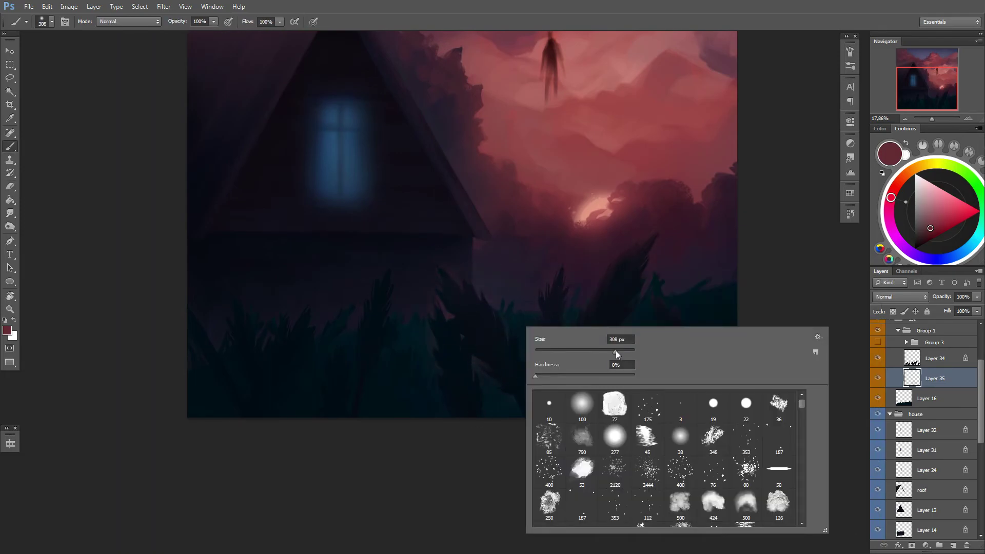
pyautogui.moveTo(617, 354); pyautogui.dragTo(623, 354)
pyautogui.press('Return')
# Step: Pan the painting, switch to the Eraser, and hide Group 2 in the bg group
pyautogui.moveTo(420, 311); pyautogui.dragTo(390, 378)
pyautogui.rightClick(395, 366)
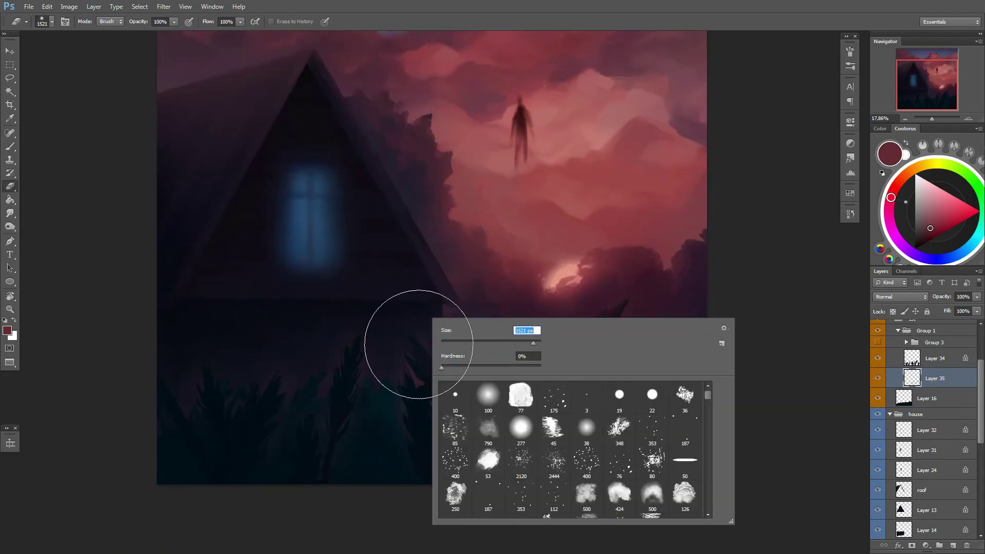
pyautogui.press('e')
pyautogui.scroll(-2, 634, 476)
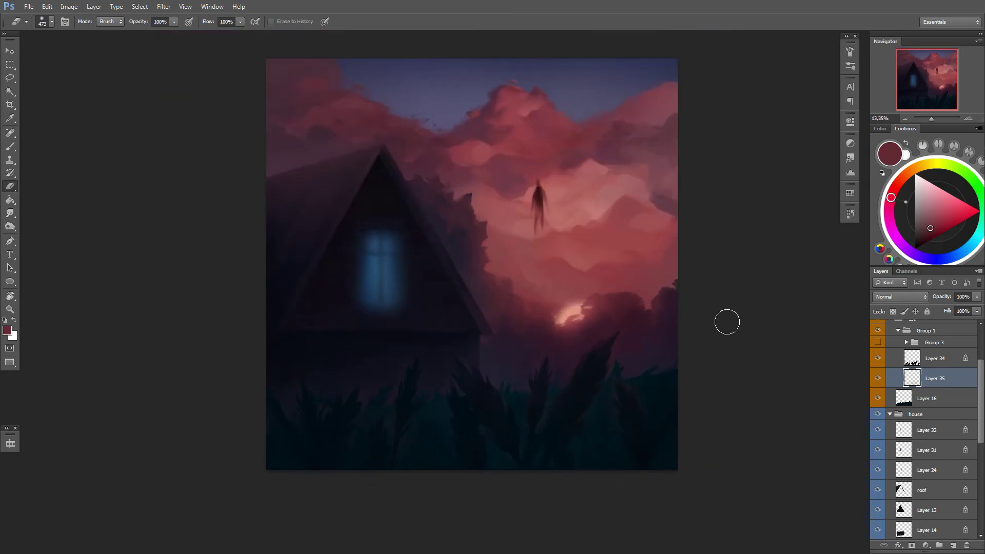
pyautogui.scroll(-3, 923, 436)
pyautogui.scroll(-3, 924, 436)
pyautogui.click(878, 461)
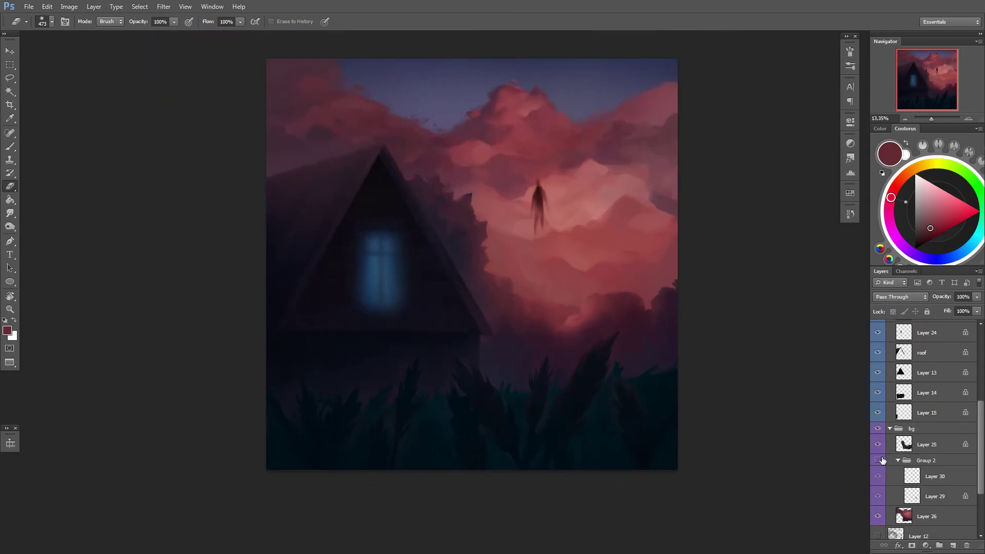
# Step: Try the Hue/Saturation adjustment several times and dismiss it without keeping changes
pyautogui.hotkey('ctrl', 'u')
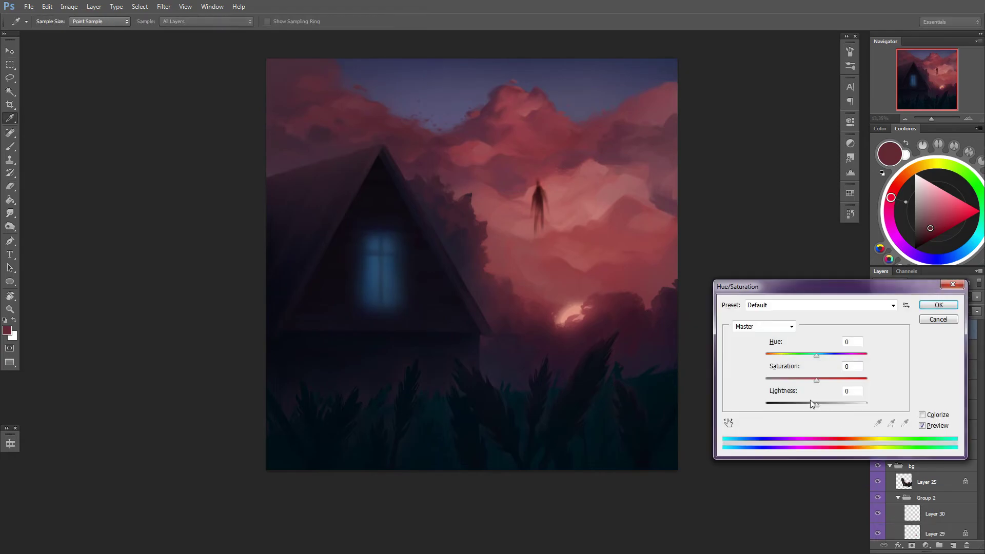
pyautogui.press('Escape')
pyautogui.hotkey('ctrl', 'u')
pyautogui.press('Escape')
pyautogui.click(892, 350)
pyautogui.hotkey('ctrl', 'u')
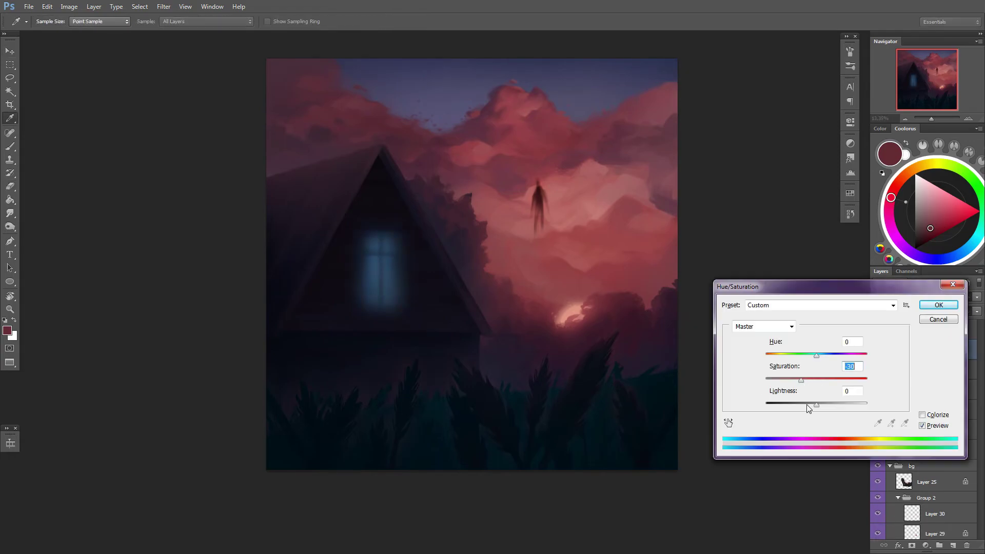
pyautogui.press('Escape')
pyautogui.scroll(-2, 747, 379)
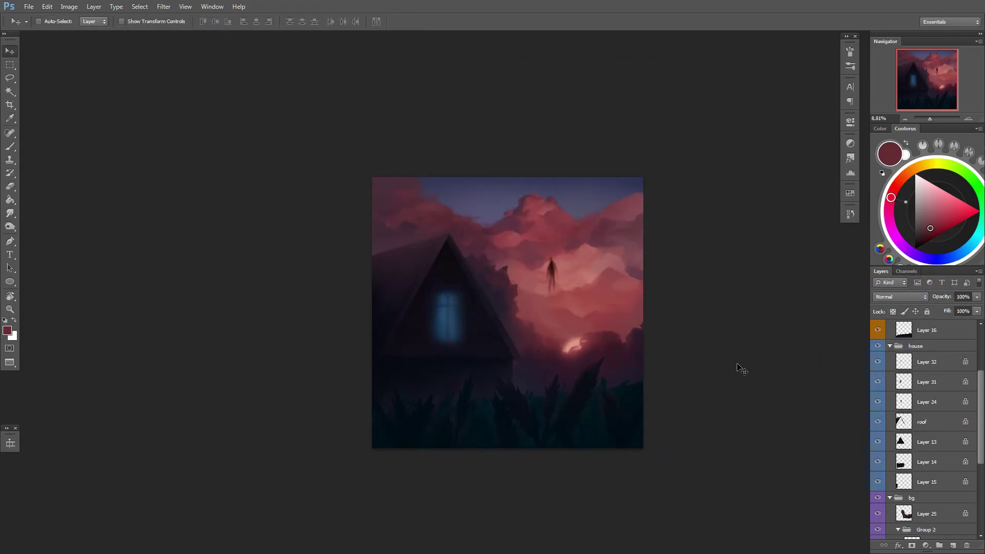
pyautogui.scroll(5, 744, 323)
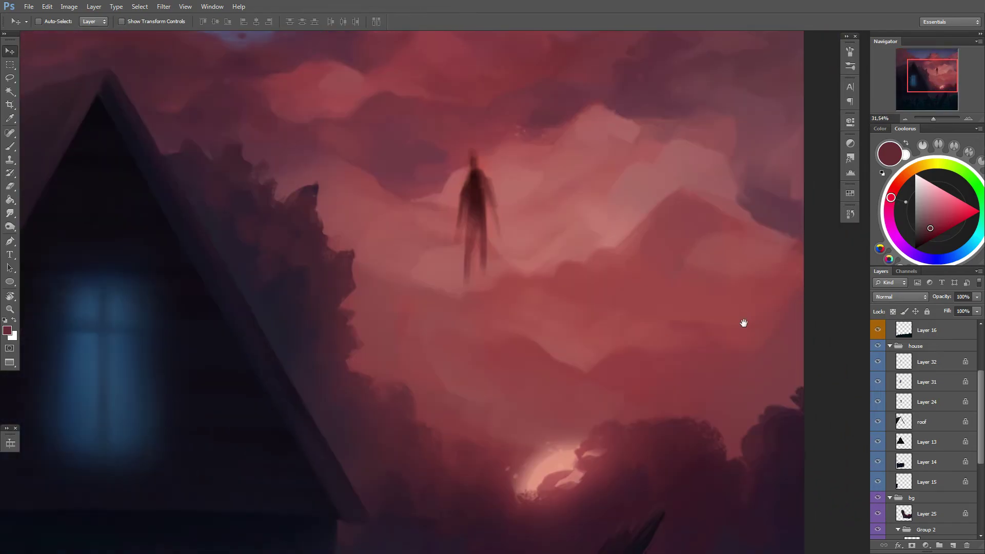
pyautogui.scroll(1, 741, 354)
pyautogui.scroll(-4, 647, 318)
pyautogui.scroll(-5, 924, 436)
# Step: Duplicate Layer 26 and run a Gaussian Blur on the copy with a larger radius
pyautogui.click(950, 440)
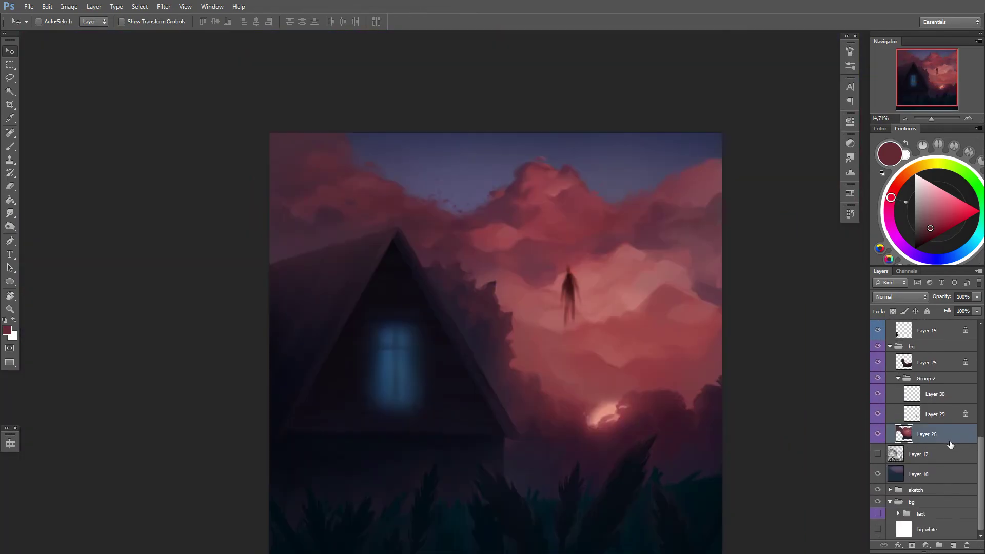
pyautogui.hotkey('ctrl', 'j')
pyautogui.click(164, 7)
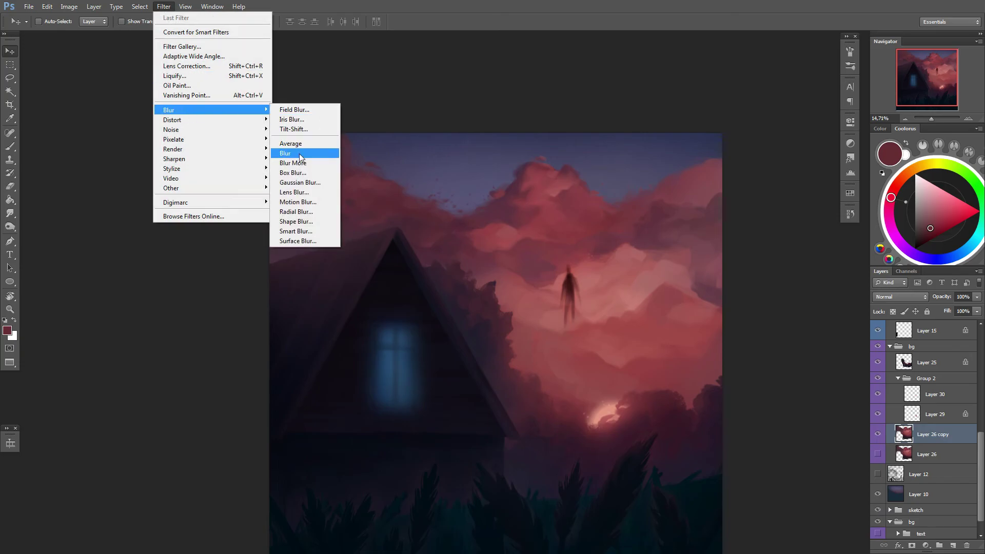
pyautogui.click(313, 199)
pyautogui.moveTo(778, 439); pyautogui.dragTo(788, 440)
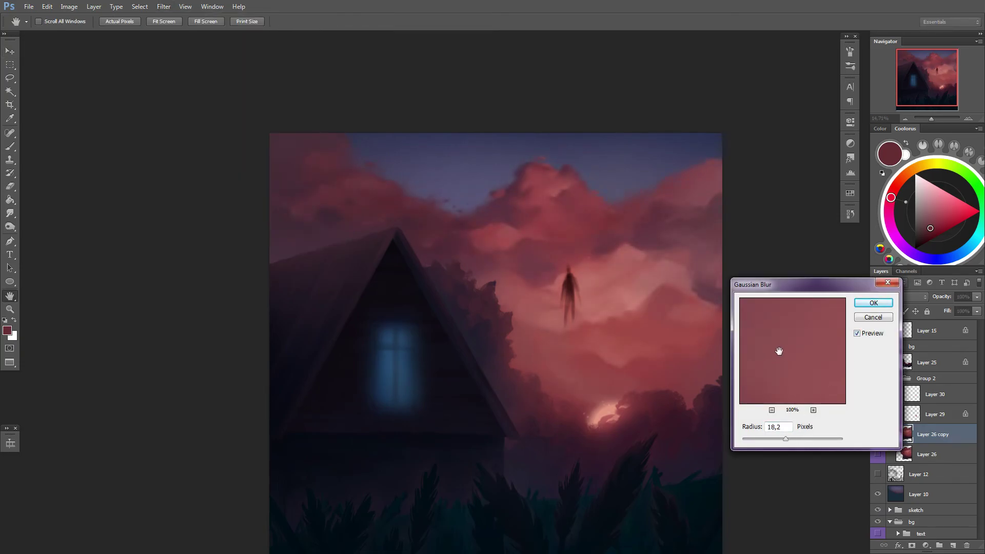
pyautogui.press('Return')
# Step: Apply the 18.2 px Gaussian Blur to the copy and hide the original Layer 26
pyautogui.click(164, 6)
pyautogui.click(352, 257)
pyautogui.press('Return')
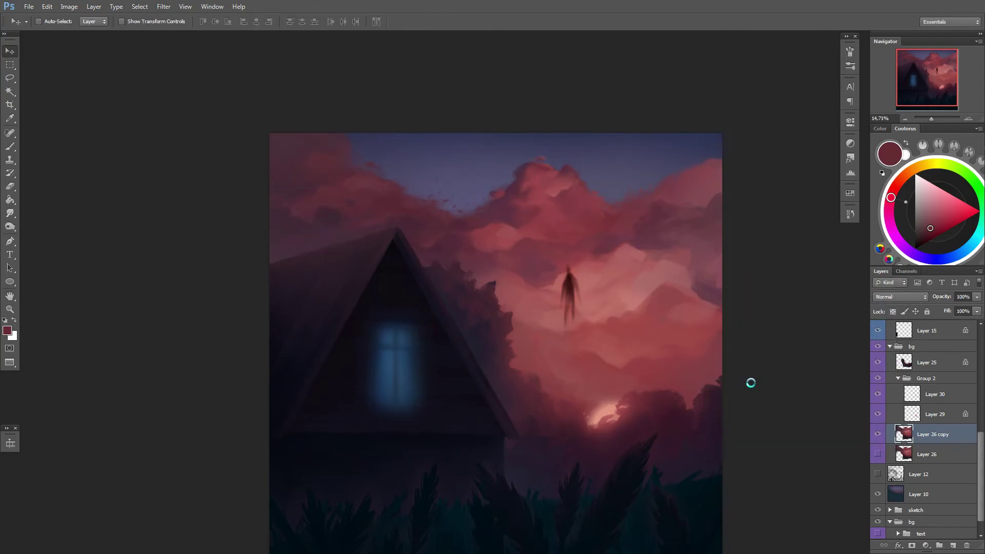
pyautogui.scroll(3, 688, 409)
pyautogui.scroll(-3, 598, 321)
pyautogui.scroll(1, 598, 321)
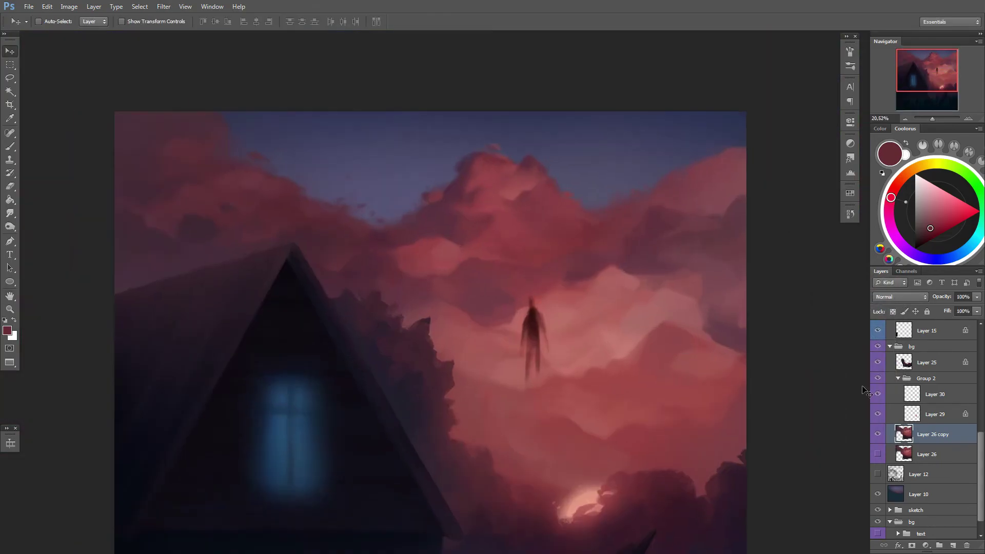
pyautogui.click(878, 455)
pyautogui.scroll(-2, 633, 548)
# Step: Collapse the bg group, move Layer 12 to the top, and check values in greyscale
pyautogui.press('b')
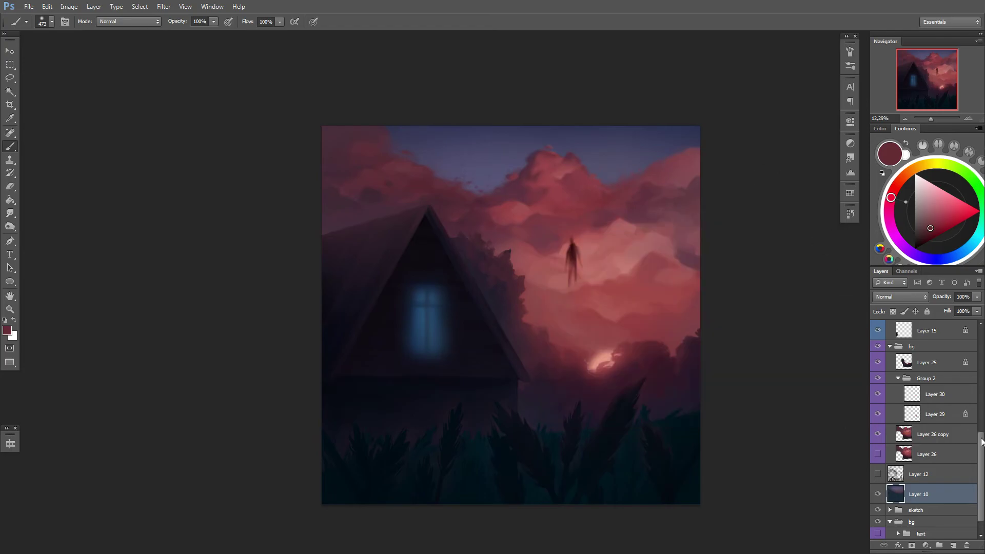
pyautogui.click(890, 346)
pyautogui.moveTo(916, 387); pyautogui.dragTo(919, 342)
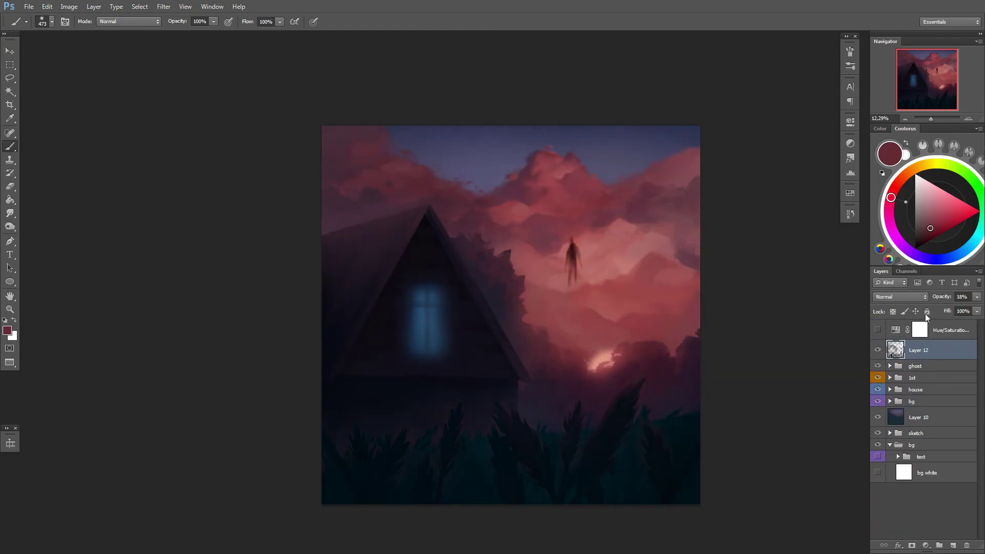
pyautogui.click(878, 351)
pyautogui.click(878, 330)
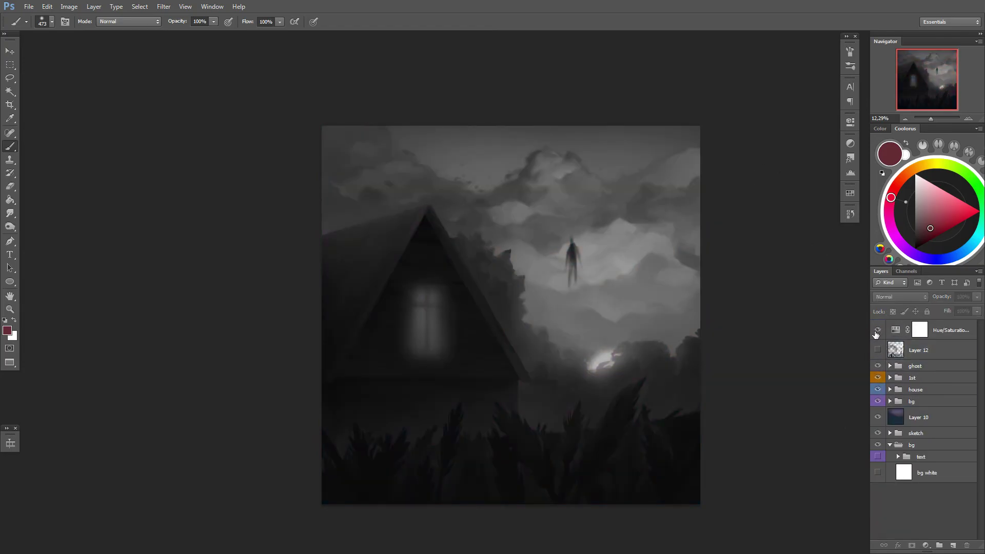
# Step: Add Darken-mode Layer 36 above the ghost group and paint near-black along the edges
pyautogui.hotkey('ctrl', 'shift', 'alt', 'n')
pyautogui.click(893, 296)
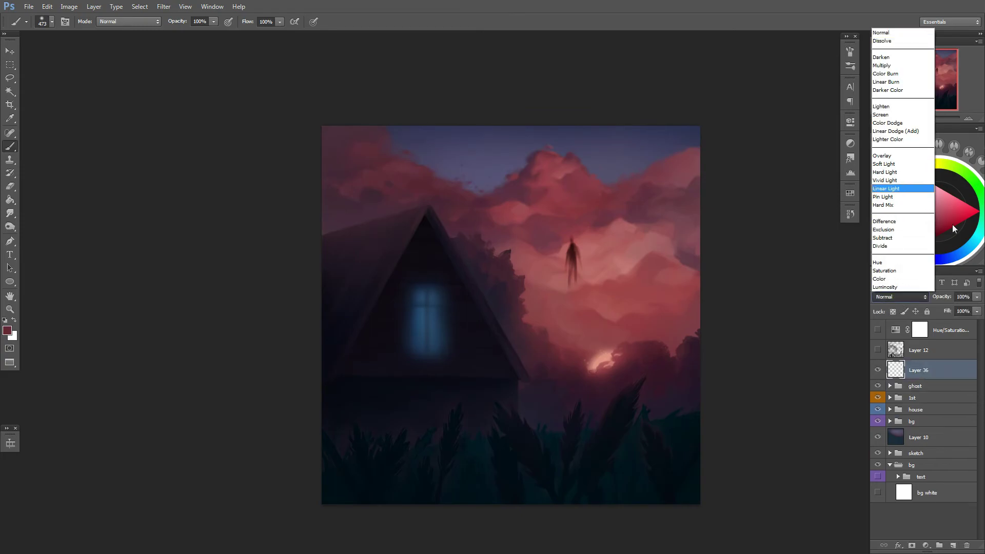
pyautogui.click(881, 57)
pyautogui.rightClick(438, 236)
pyautogui.click(916, 241)
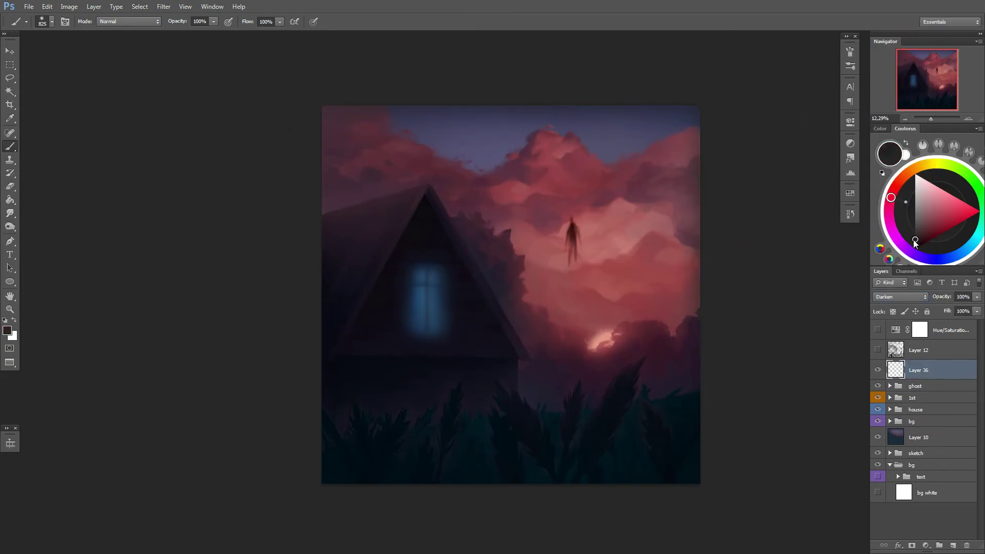
pyautogui.moveTo(693, 113)
pyautogui.mouseDown()
pyautogui.moveTo(524, 507)
pyautogui.moveTo(333, 110)
pyautogui.moveTo(462, 83)
pyautogui.mouseUp()
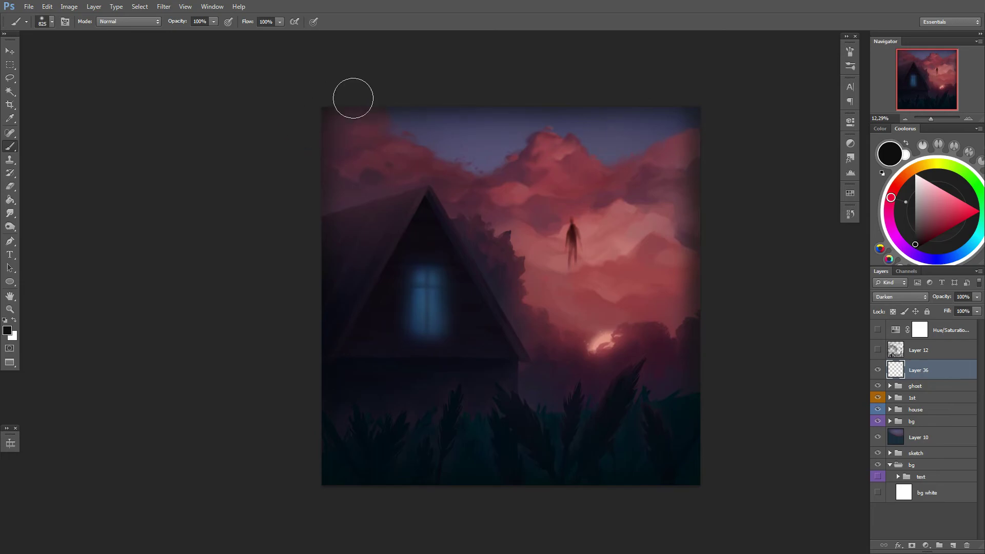
# Step: Soften the vignette with a 2216 px eraser, hide Layer 12, and add a layer in bg
pyautogui.press('e')
pyautogui.rightClick(602, 233)
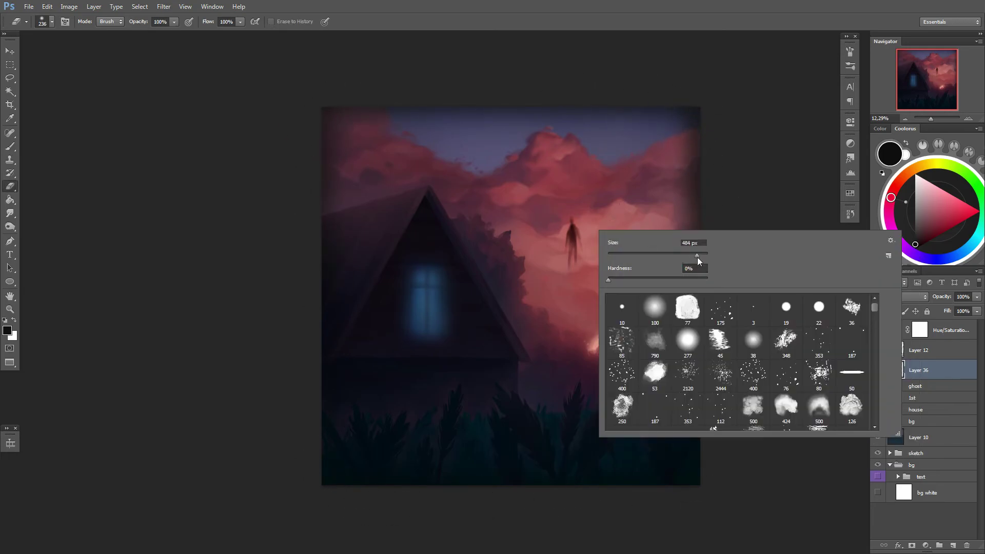
pyautogui.moveTo(677, 258); pyautogui.dragTo(697, 257)
pyautogui.press('Return')
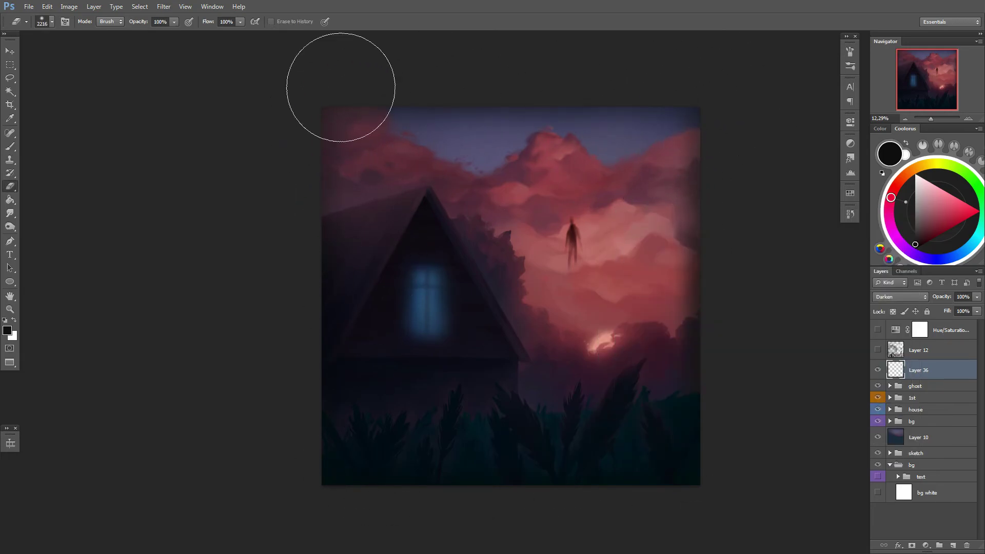
pyautogui.click(880, 351)
pyautogui.click(918, 421)
pyautogui.click(924, 509)
# Step: With the Brush, sample lighter pink and red tones from the clouds
pyautogui.press('b')
pyautogui.scroll(2, 626, 272)
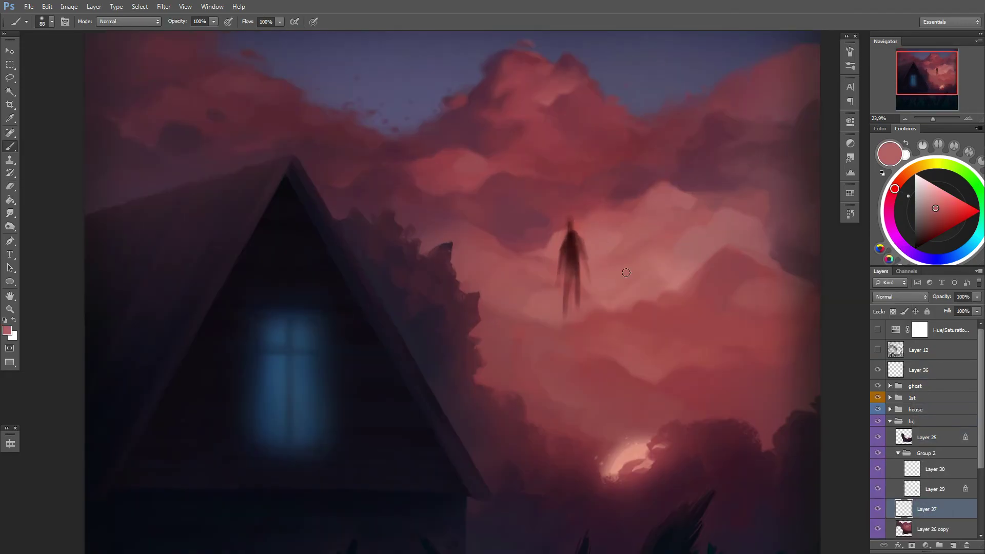
pyautogui.keyDown('alt'); pyautogui.click(682, 198); pyautogui.keyUp('alt')
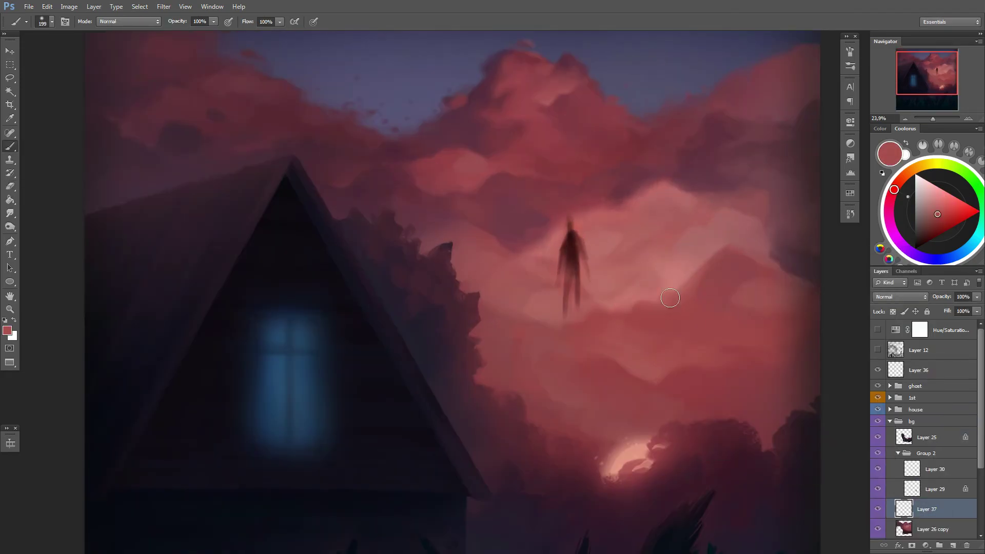
pyautogui.scroll(3, 564, 257)
pyautogui.keyDown('alt'); pyautogui.click(431, 259); pyautogui.keyUp('alt')
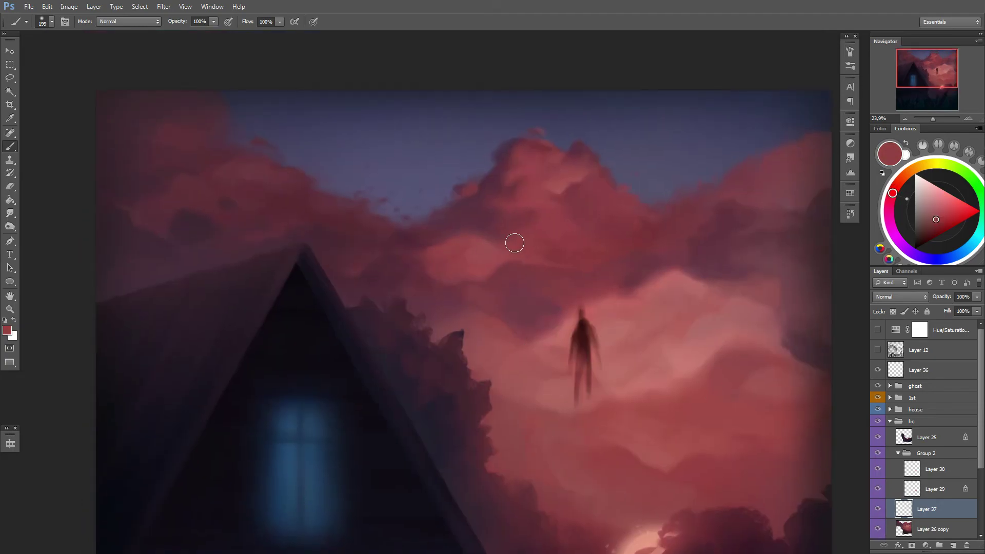
pyautogui.keyDown('alt'); pyautogui.click(569, 181); pyautogui.keyUp('alt')
pyautogui.moveTo(569, 181); pyautogui.dragTo(466, 139)
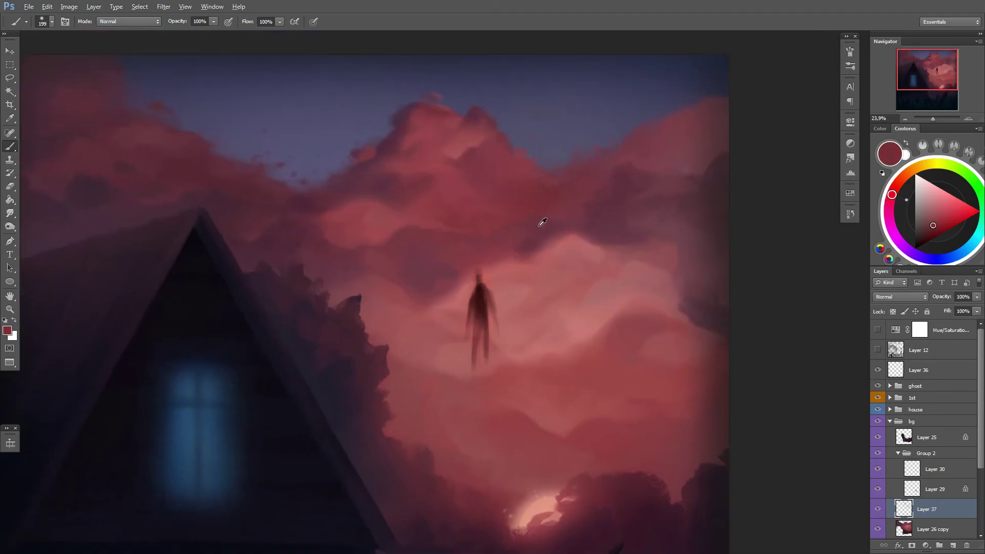
pyautogui.keyDown('alt'); pyautogui.click(542, 222); pyautogui.keyUp('alt')
pyautogui.scroll(-5, 542, 222)
# Step: Move Layer 37 out of Group 2 and choose a new brush tip
pyautogui.moveTo(964, 515); pyautogui.dragTo(964, 515)
pyautogui.scroll(-1, 924, 436)
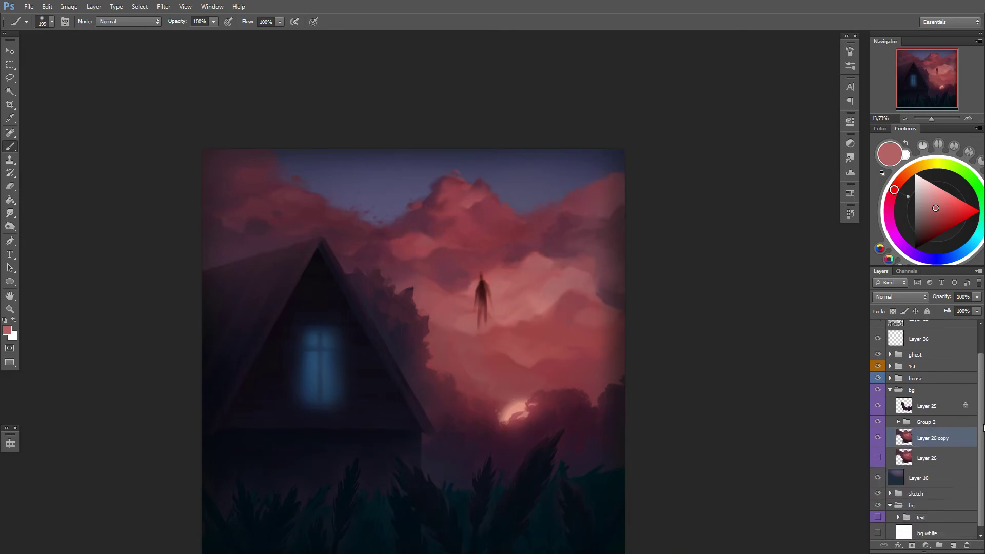
pyautogui.click(898, 441)
pyautogui.scroll(3, 520, 254)
pyautogui.rightClick(539, 295)
pyautogui.scroll(-1, 624, 473)
pyautogui.doubleClick(624, 462)
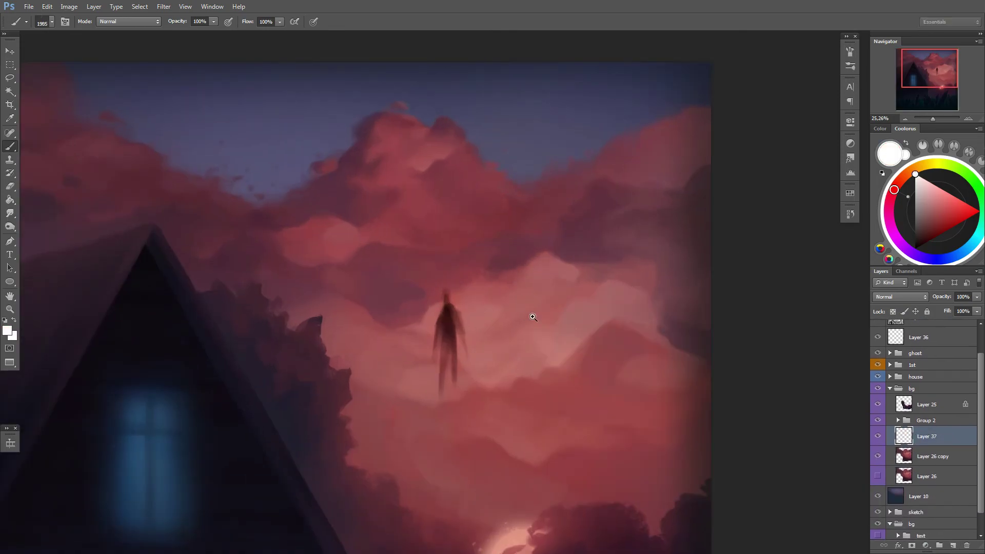
pyautogui.scroll(-4, 377, 262)
pyautogui.scroll(3, 477, 303)
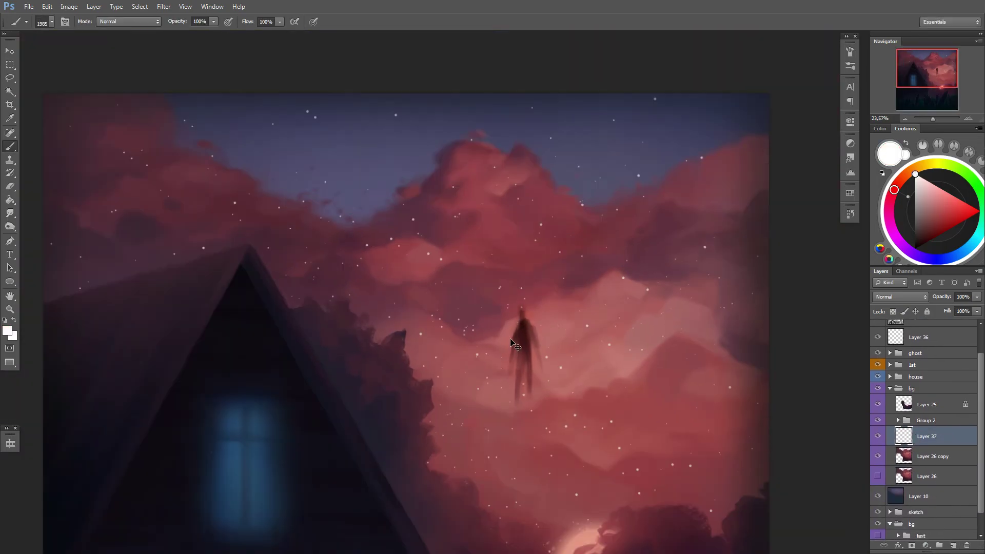
pyautogui.scroll(-1, 478, 303)
# Step: Set the brush size to 2912, then shrink it to 1289
pyautogui.rightClick(510, 331)
pyautogui.press('Return')
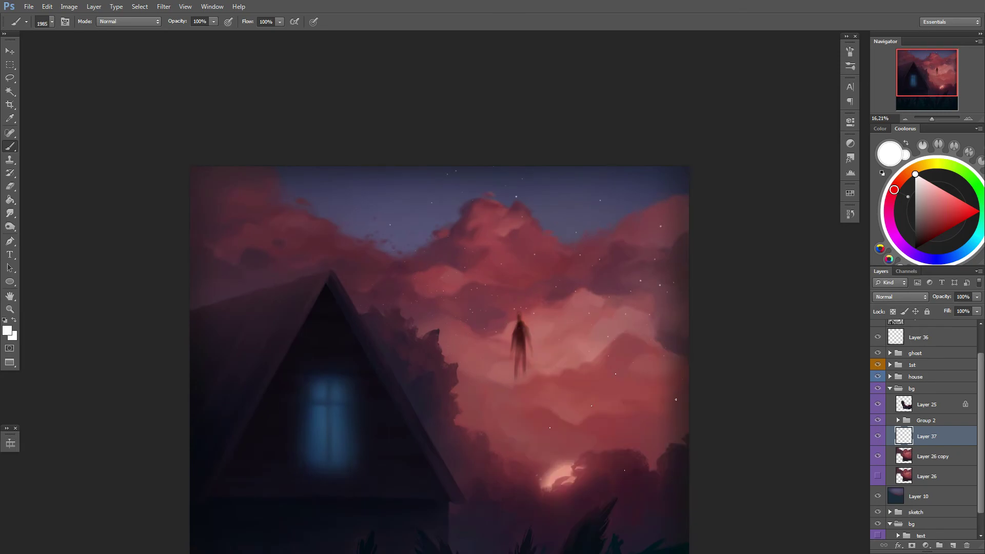
pyautogui.scroll(-1, 576, 345)
pyautogui.scroll(-4, 577, 345)
pyautogui.rightClick(534, 331)
pyautogui.write('2912')
pyautogui.press('Return')
pyautogui.scroll(3, 599, 382)
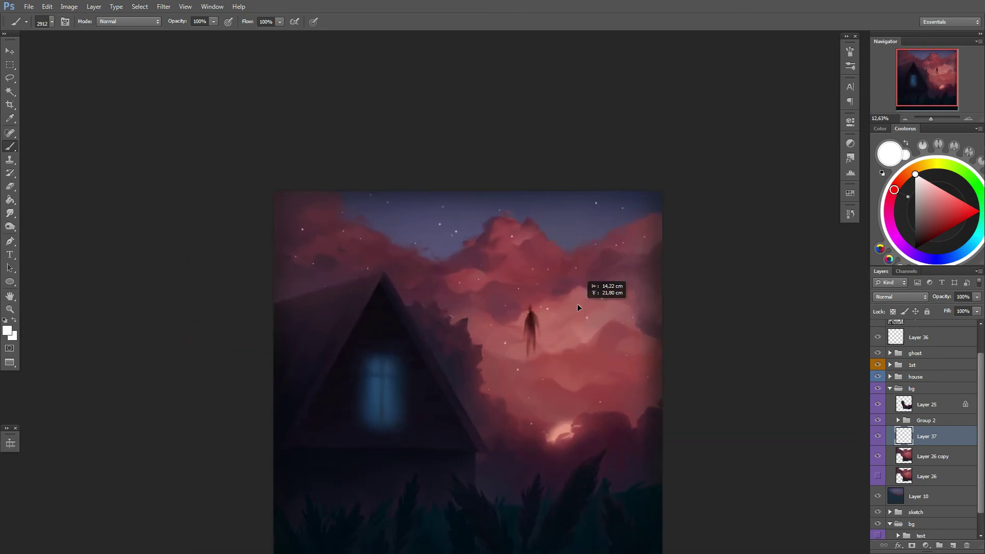
pyautogui.scroll(1, 585, 323)
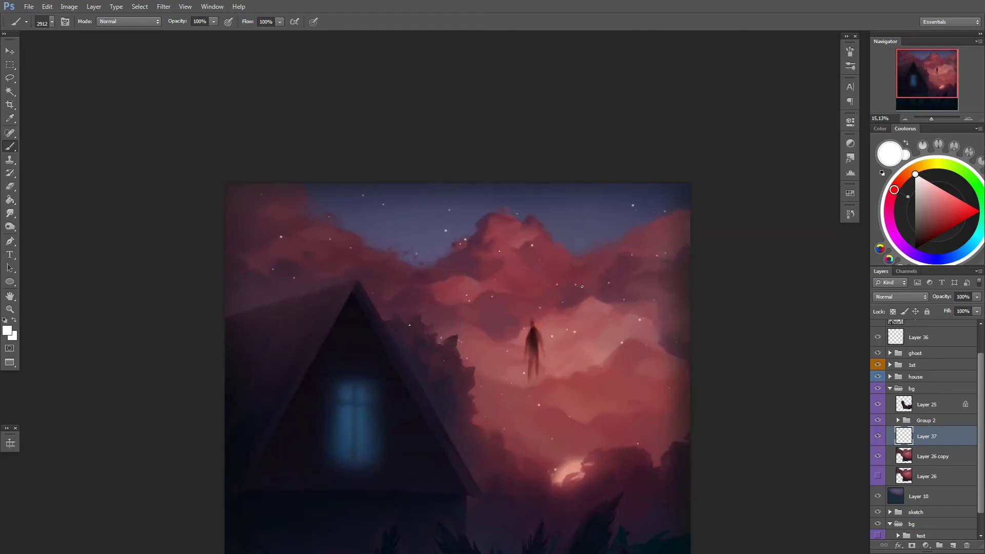
pyautogui.rightClick(545, 324)
pyautogui.click(601, 411)
pyautogui.scroll(1, 564, 267)
# Step: Pick a new colour, confirm the smaller brush, and remove Layer 37's transparency lock
pyautogui.click(969, 218)
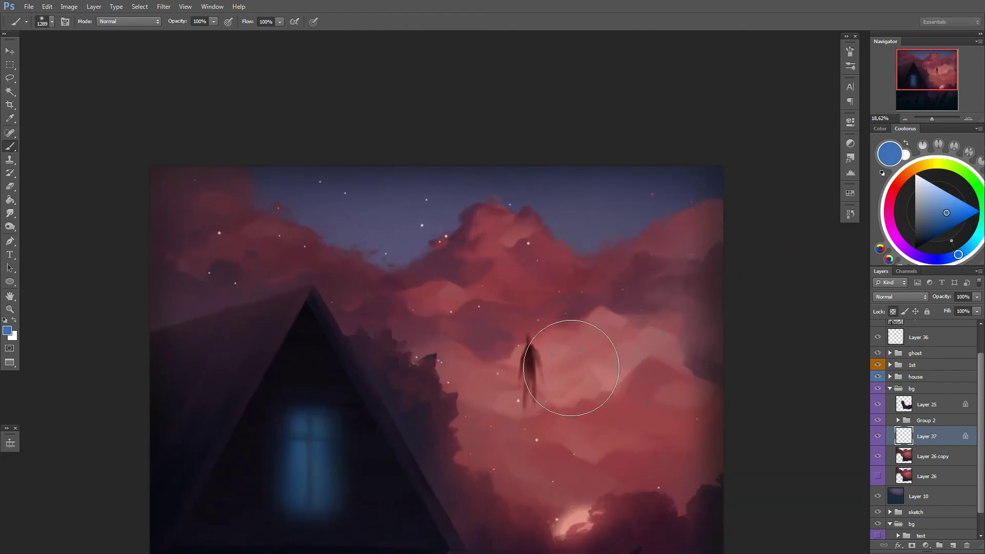
pyautogui.rightClick(584, 311)
pyautogui.rightClick(318, 250)
pyautogui.press('Return')
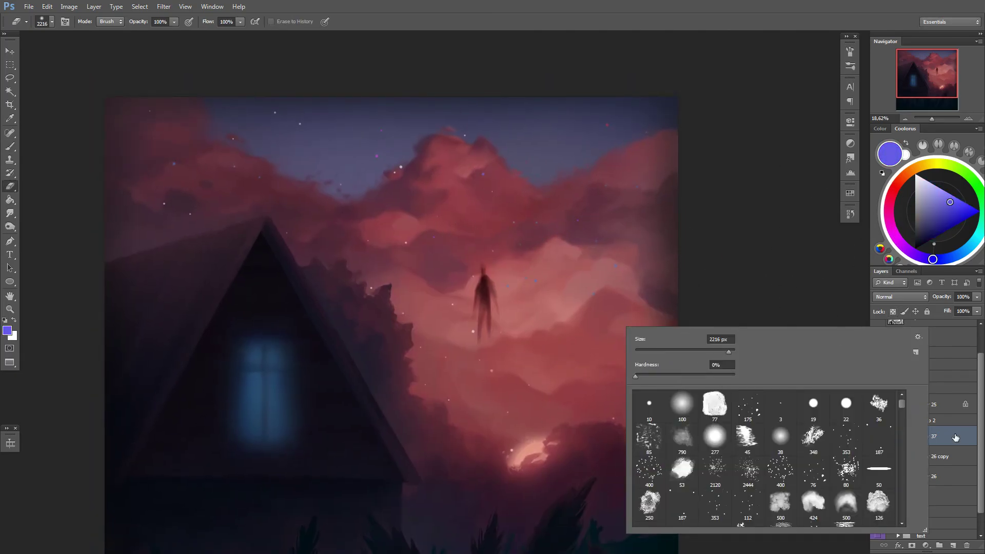
pyautogui.click(892, 312)
pyautogui.press('e')
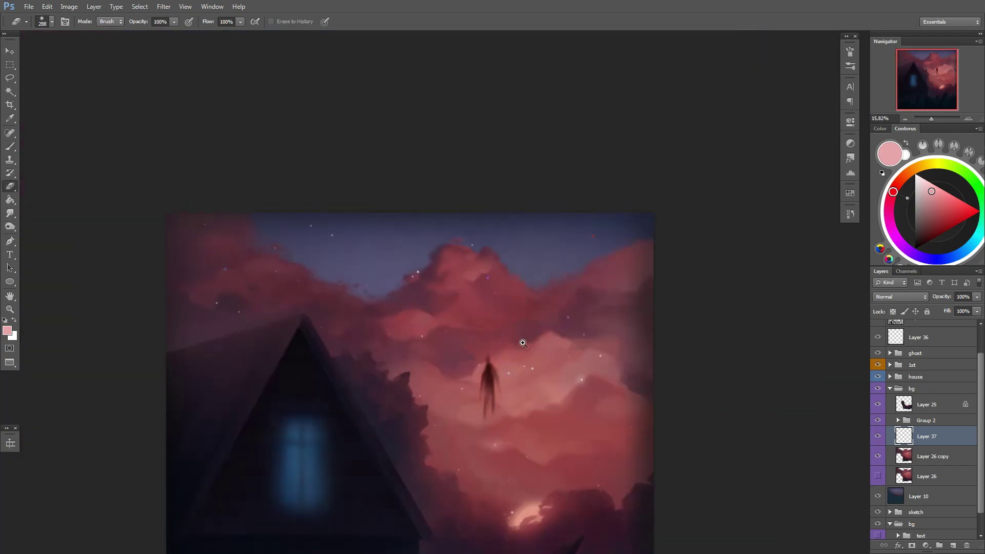
# Step: Pick a darker red and enlarge the brush for the top-left clouds
pyautogui.rightClick(516, 238)
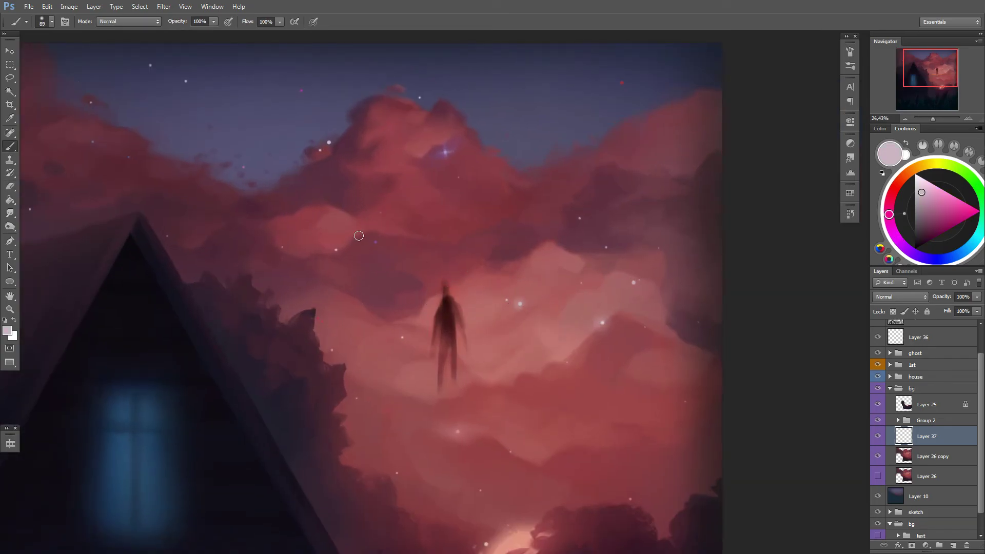
pyautogui.keyDown('alt'); pyautogui.click(603, 241); pyautogui.keyUp('alt')
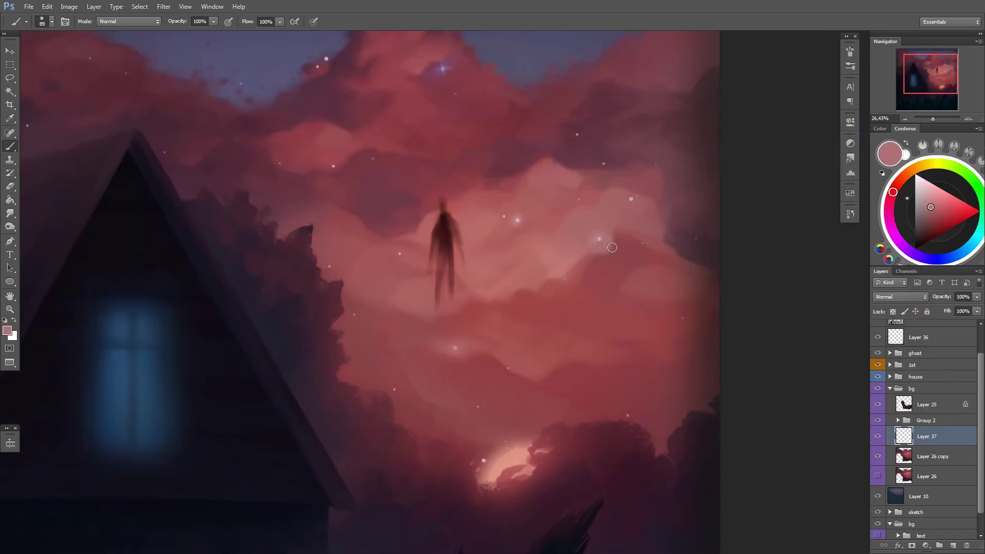
pyautogui.rightClick(626, 226)
pyautogui.keyDown('alt'); pyautogui.click(606, 231); pyautogui.keyUp('alt')
pyautogui.rightClick(616, 246)
pyautogui.keyDown('alt'); pyautogui.click(611, 223); pyautogui.keyUp('alt')
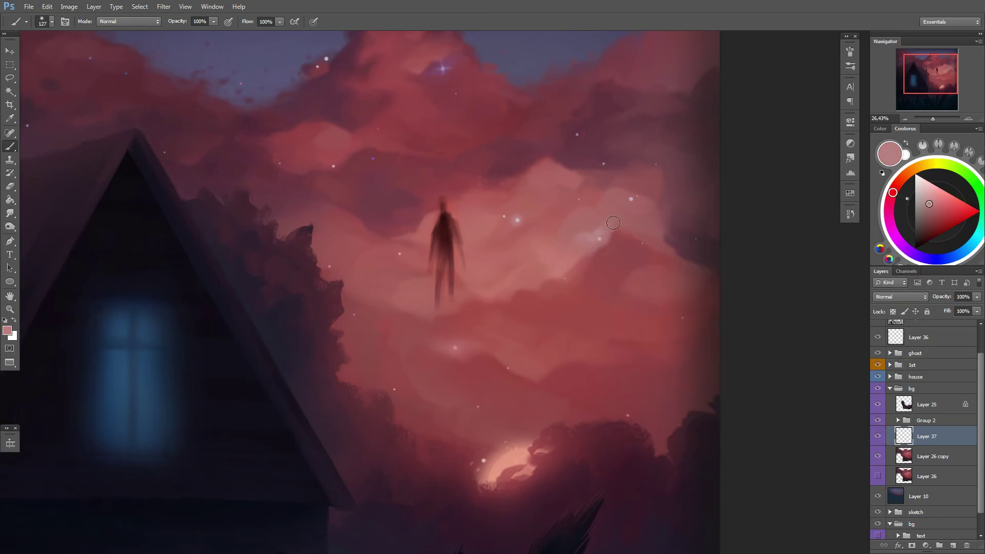
pyautogui.moveTo(338, 84); pyautogui.dragTo(566, 300)
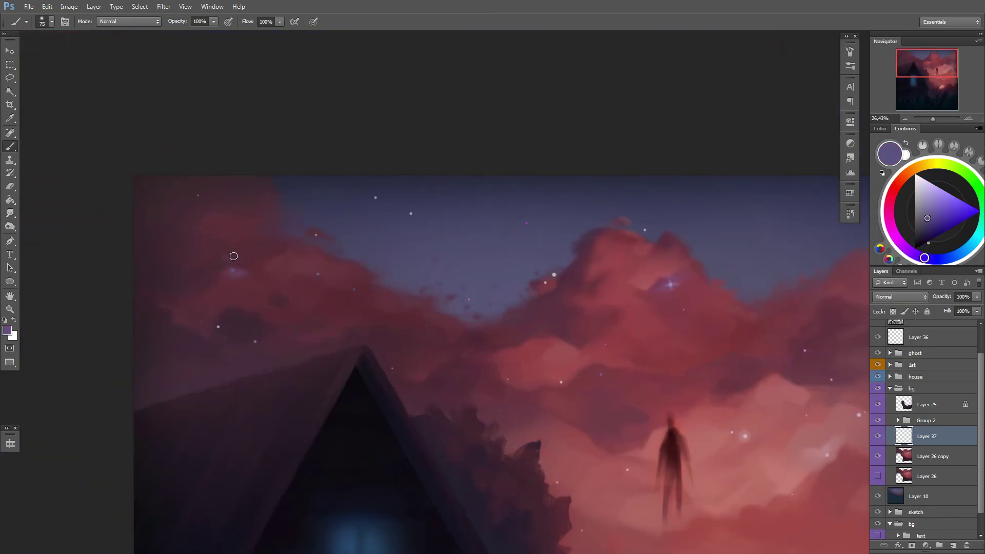
# Step: Pick purple and light lavender-grey sky colours, erasing and repainting the clouds
pyautogui.keyDown('alt'); pyautogui.click(231, 257); pyautogui.keyUp('alt')
pyautogui.scroll(2, 382, 233)
pyautogui.keyDown('alt'); pyautogui.click(530, 282); pyautogui.keyUp('alt')
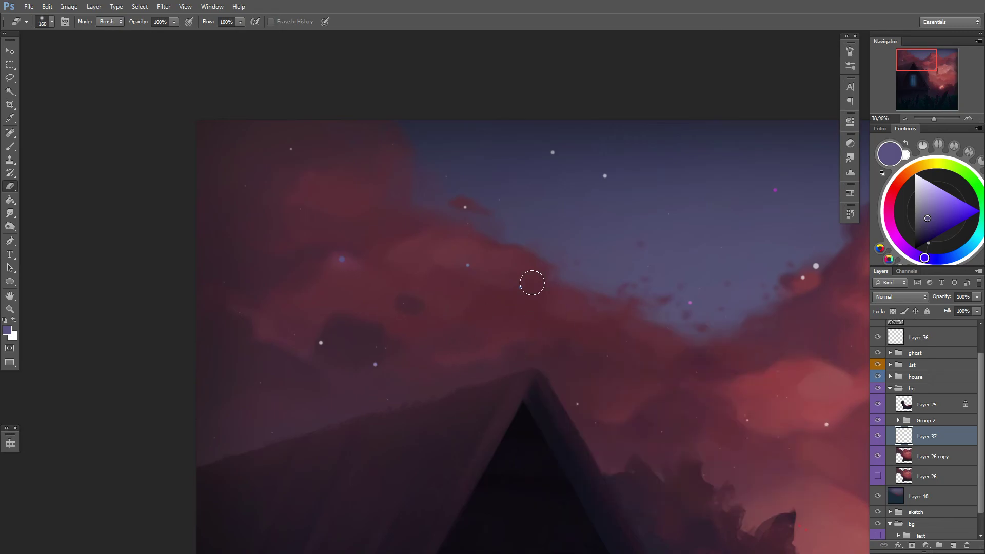
pyautogui.scroll(2, 565, 229)
pyautogui.scroll(-1, 457, 195)
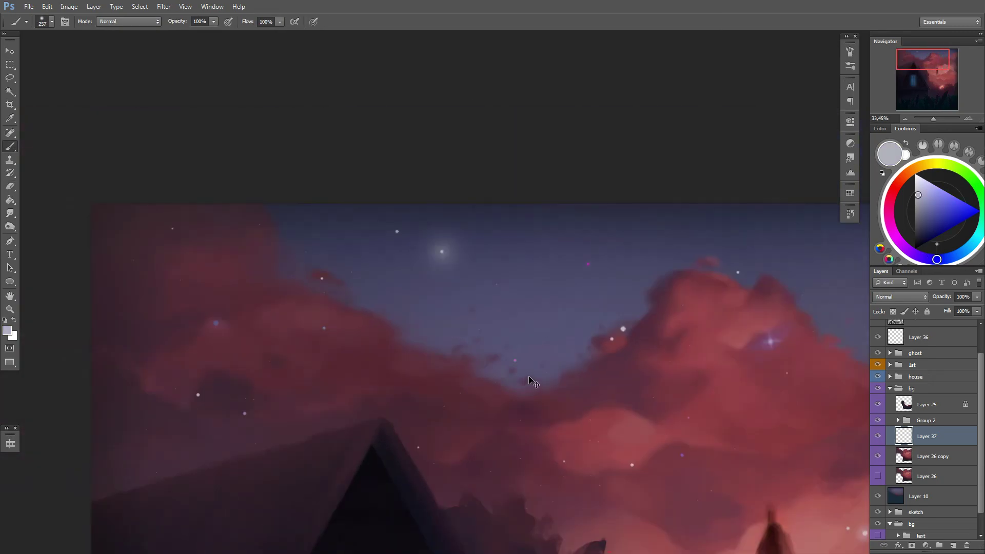
pyautogui.scroll(-1, 475, 251)
pyautogui.press('e')
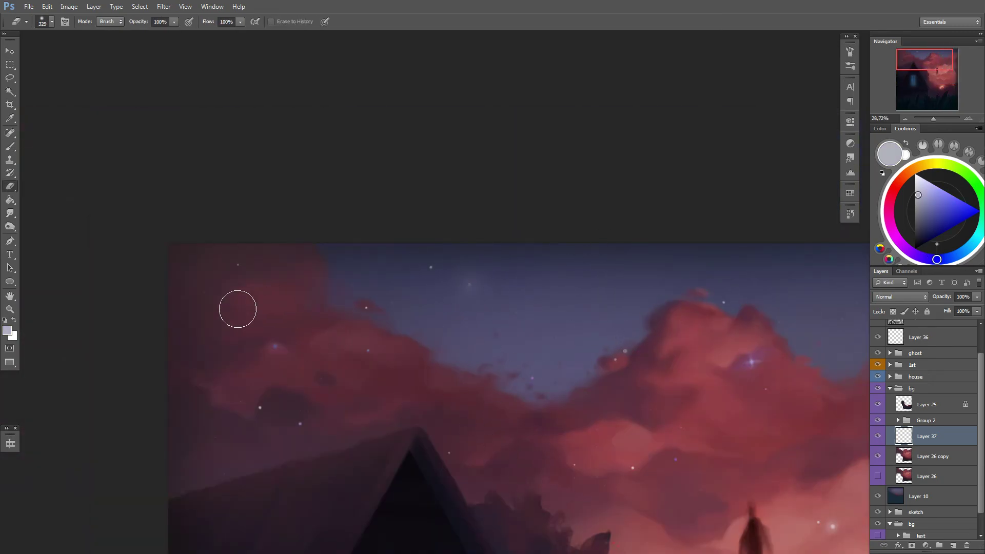
pyautogui.scroll(1, 237, 309)
pyautogui.press('b')
# Step: Pick a lavender star colour and resize the brush to 12 px, then 62 px
pyautogui.rightClick(592, 228)
pyautogui.press('Escape')
pyautogui.keyDown('alt'); pyautogui.click(521, 152); pyautogui.keyUp('alt')
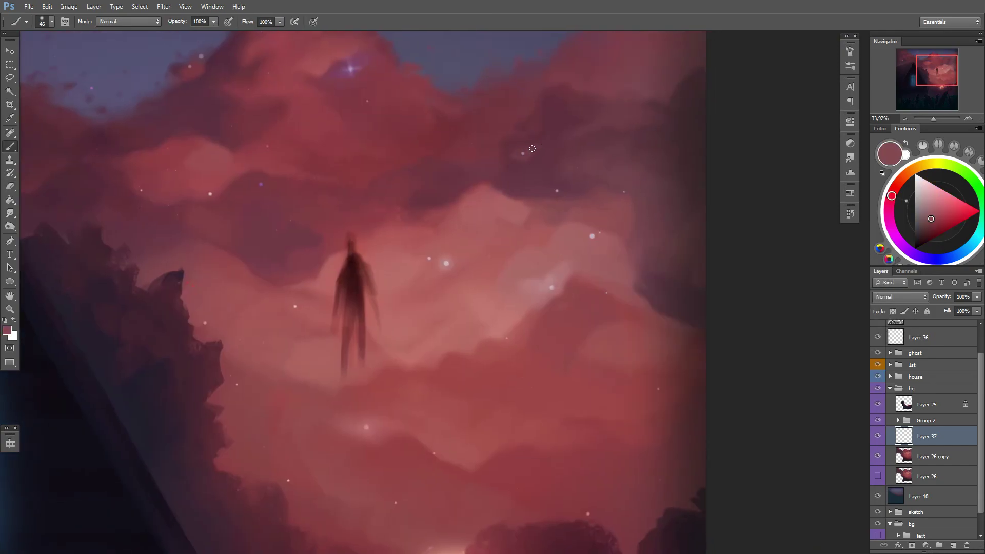
pyautogui.keyDown('alt'); pyautogui.click(523, 153); pyautogui.keyUp('alt')
pyautogui.rightClick(529, 150)
pyautogui.press('Escape')
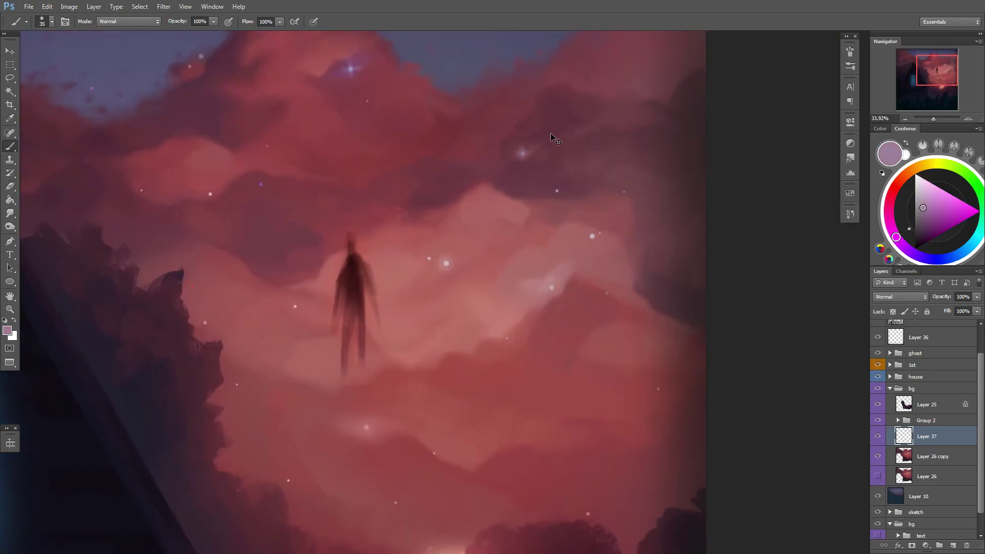
pyautogui.scroll(4, 528, 149)
pyautogui.scroll(-3, 595, 134)
pyautogui.rightClick(488, 262)
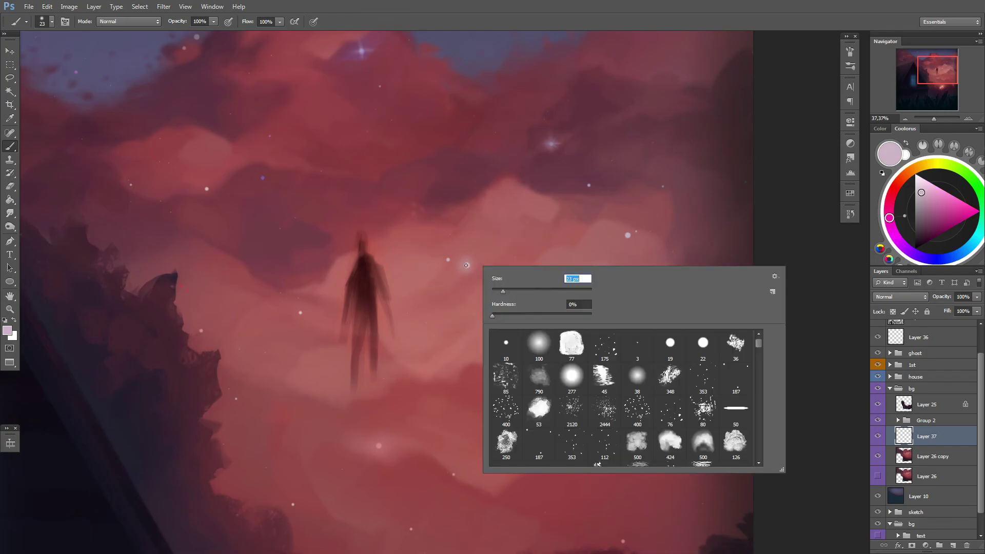
pyautogui.press('Escape')
pyautogui.keyDown('alt'); pyautogui.click(478, 257); pyautogui.keyUp('alt')
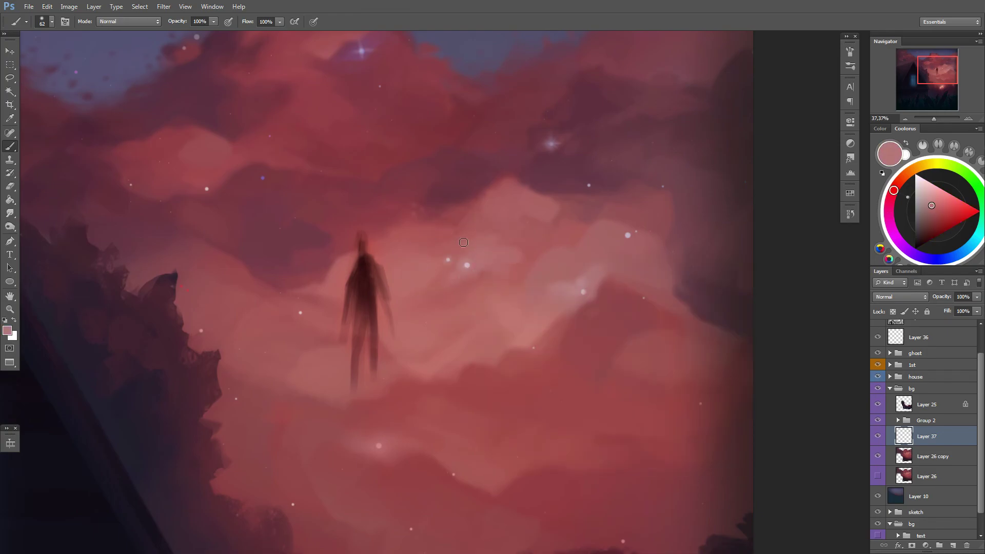
# Step: Increase the brush size to 87 px
pyautogui.rightClick(515, 250)
pyautogui.press('Escape')
pyautogui.keyDown('alt'); pyautogui.click(473, 261); pyautogui.keyUp('alt')
pyautogui.scroll(-3, 540, 303)
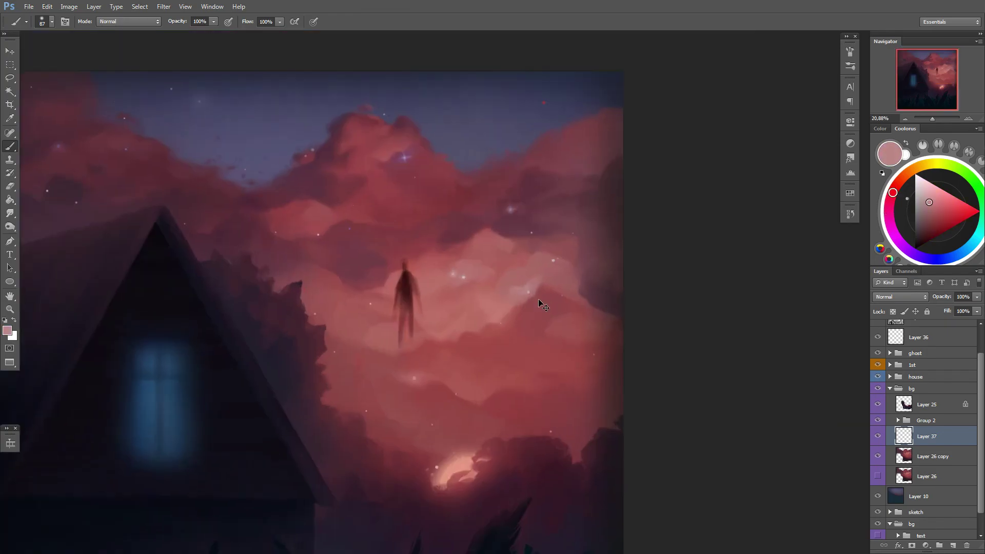
pyautogui.scroll(3, 487, 215)
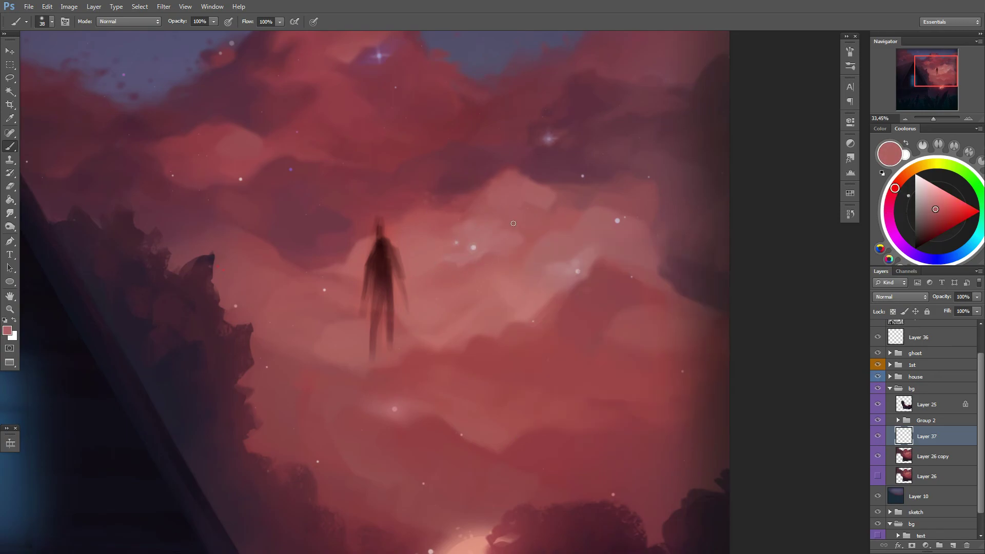
# Step: Paint a soft dark maroon glow around a star above the roof
pyautogui.scroll(-3, 480, 291)
pyautogui.scroll(2, 528, 348)
pyautogui.scroll(2, 403, 308)
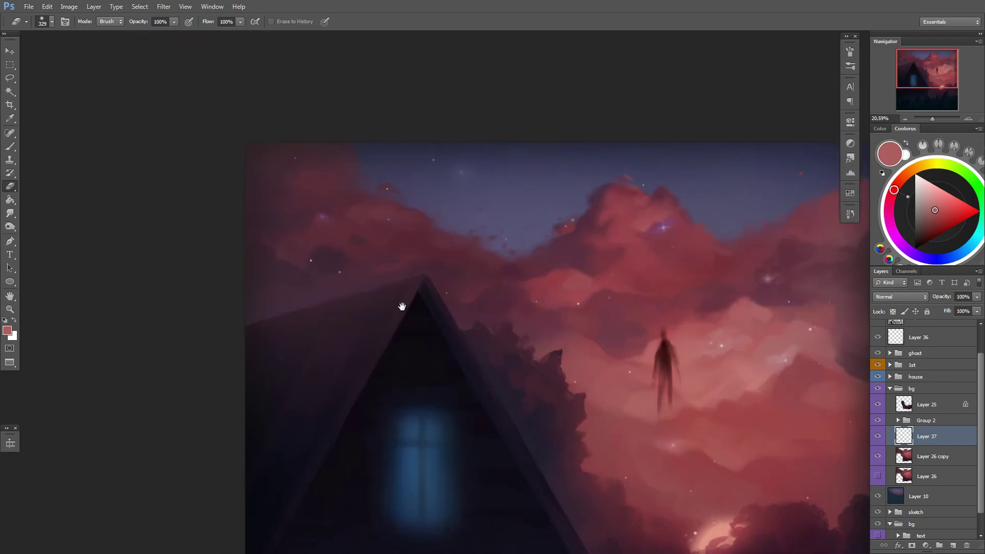
pyautogui.scroll(1, 366, 322)
pyautogui.keyDown('alt'); pyautogui.click(366, 321); pyautogui.keyUp('alt')
pyautogui.rightClick(353, 317)
pyautogui.press('Escape')
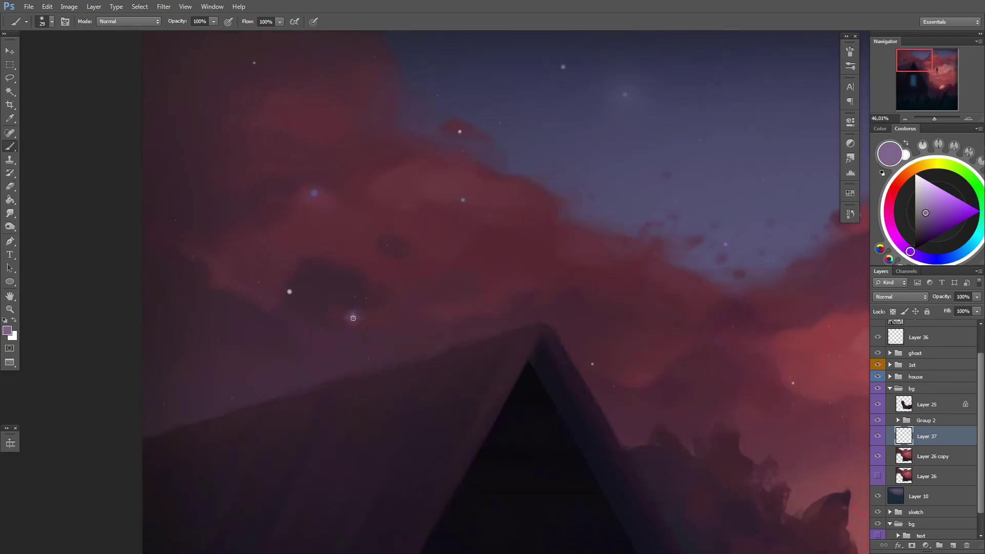
pyautogui.click(353, 317)
# Step: Add light pinkish-grey touches, alternating between eraser and brush
pyautogui.rightClick(354, 318)
pyautogui.keyDown('alt'); pyautogui.click(376, 310); pyautogui.keyUp('alt')
pyautogui.keyDown('alt'); pyautogui.click(289, 292); pyautogui.keyUp('alt')
pyautogui.press('e')
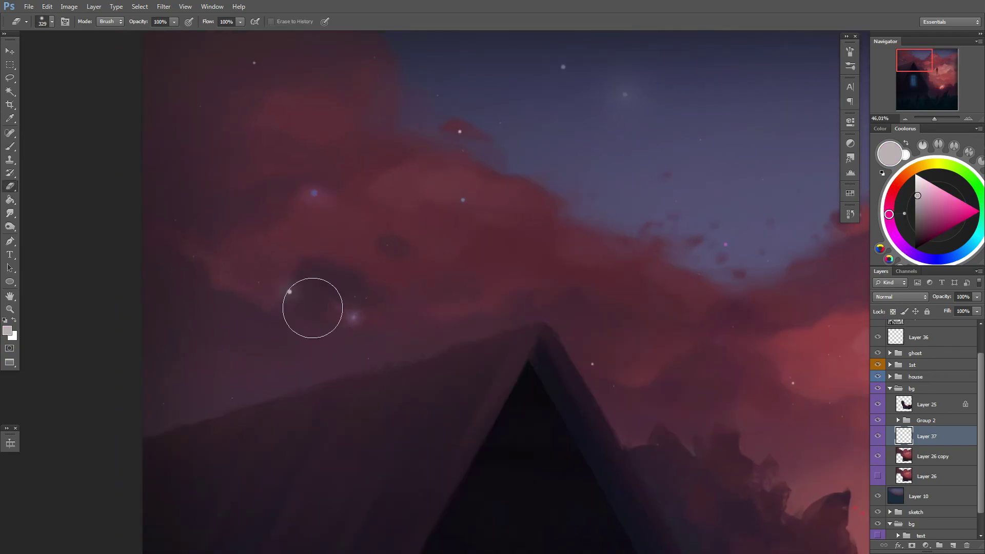
pyautogui.press('b')
pyautogui.rightClick(313, 308)
pyautogui.press('Escape')
# Step: Pick purple-grey sky colours and enlarge the brush
pyautogui.keyDown('alt'); pyautogui.click(368, 255); pyautogui.keyUp('alt')
pyautogui.rightClick(376, 233)
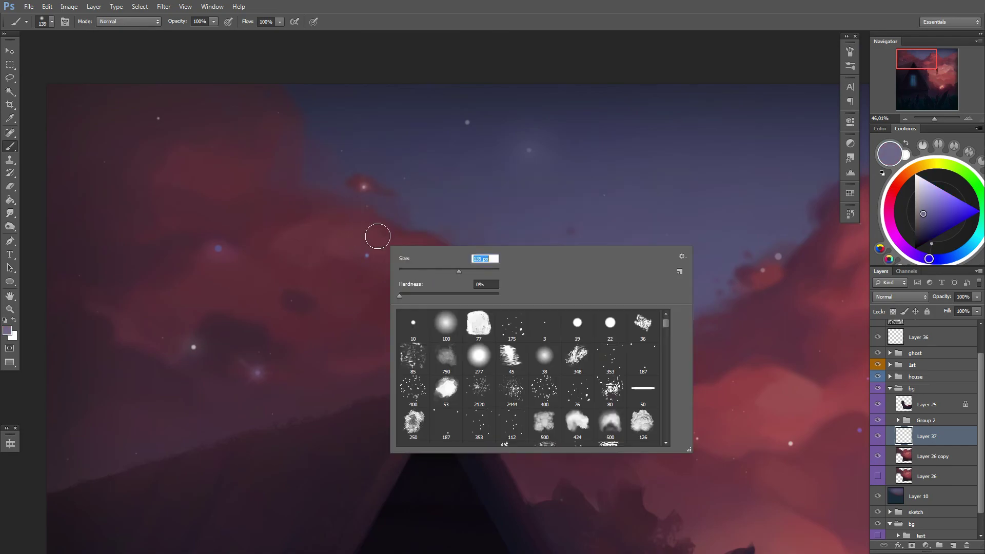
pyautogui.press('Escape')
pyautogui.rightClick(434, 198)
pyautogui.press('Escape')
pyautogui.keyDown('alt'); pyautogui.click(374, 282); pyautogui.keyUp('alt')
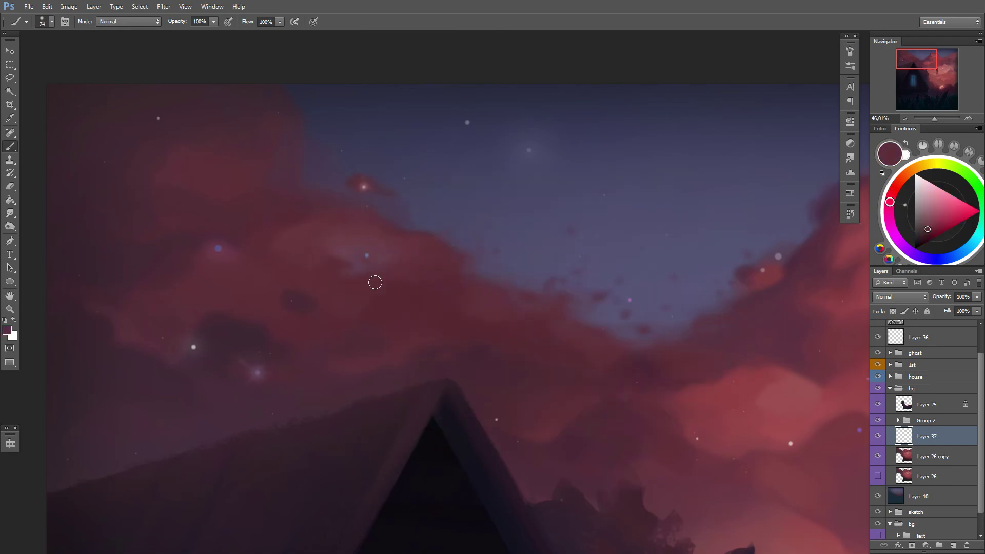
pyautogui.keyDown('alt'); pyautogui.click(367, 235); pyautogui.keyUp('alt')
pyautogui.scroll(-3, 443, 287)
pyautogui.rightClick(447, 277)
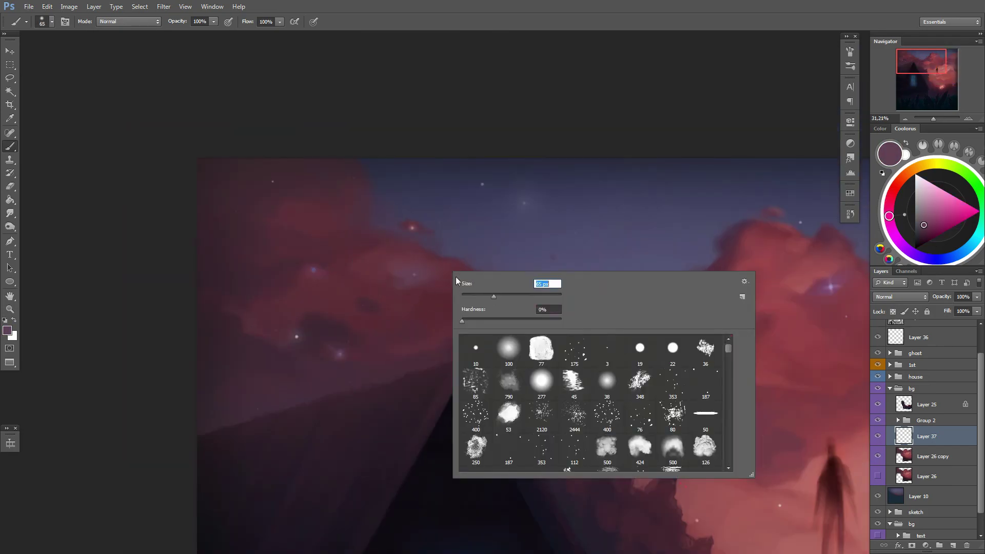
pyautogui.press('Escape')
# Step: Paint a light pink highlight along a cloud edge near the floating figure
pyautogui.press('e')
pyautogui.scroll(2, 379, 280)
pyautogui.moveTo(292, 320); pyautogui.dragTo(243, 256)
pyautogui.press('b')
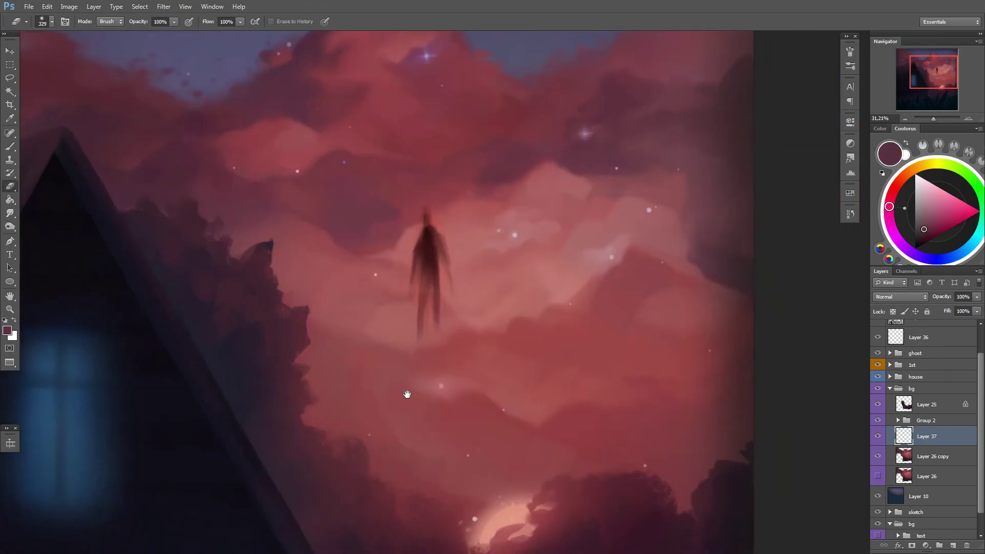
pyautogui.moveTo(406, 434); pyautogui.dragTo(268, 336)
pyautogui.moveTo(410, 330); pyautogui.dragTo(370, 325)
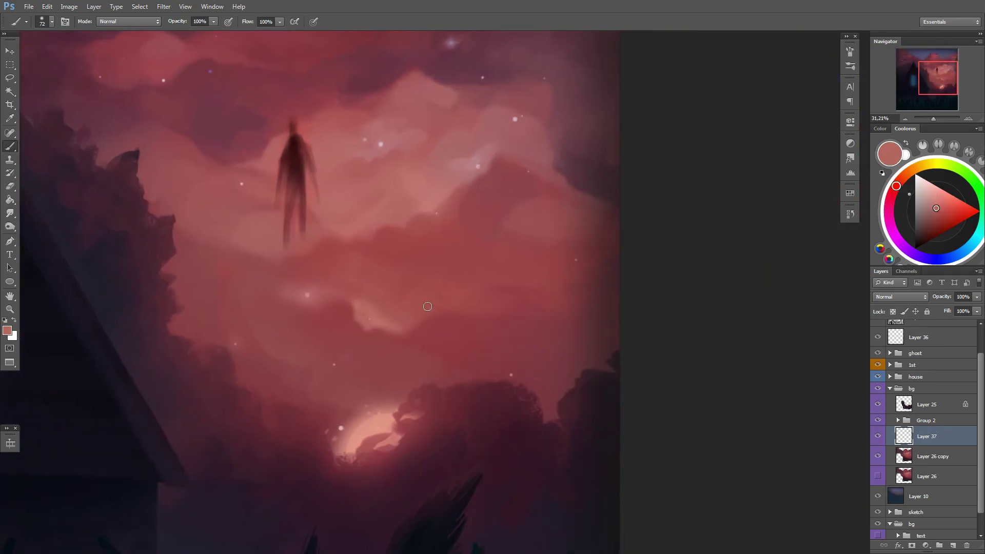
pyautogui.keyDown('alt'); pyautogui.click(369, 317); pyautogui.keyUp('alt')
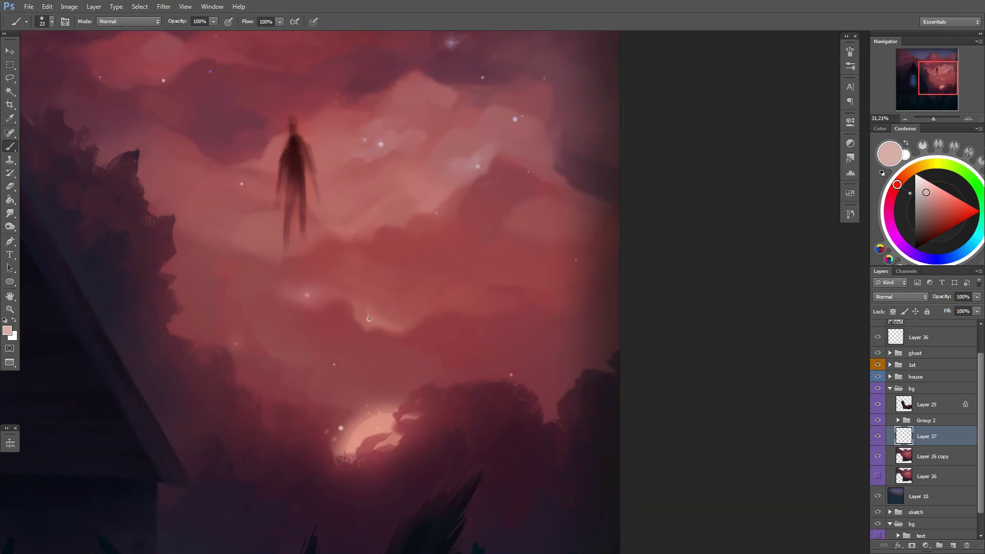
# Step: Enlarge the brush around the glowing moon and bring the sky back into view
pyautogui.moveTo(370, 319); pyautogui.dragTo(359, 288)
pyautogui.rightClick(401, 292)
pyautogui.moveTo(468, 306); pyautogui.dragTo(473, 305)
pyautogui.press('Return')
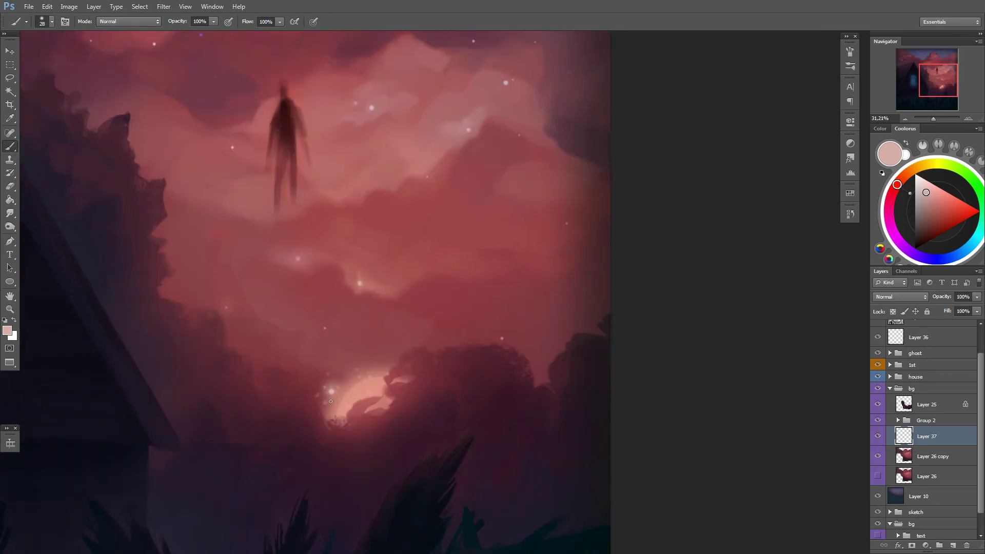
pyautogui.rightClick(529, 342)
pyautogui.press('Return')
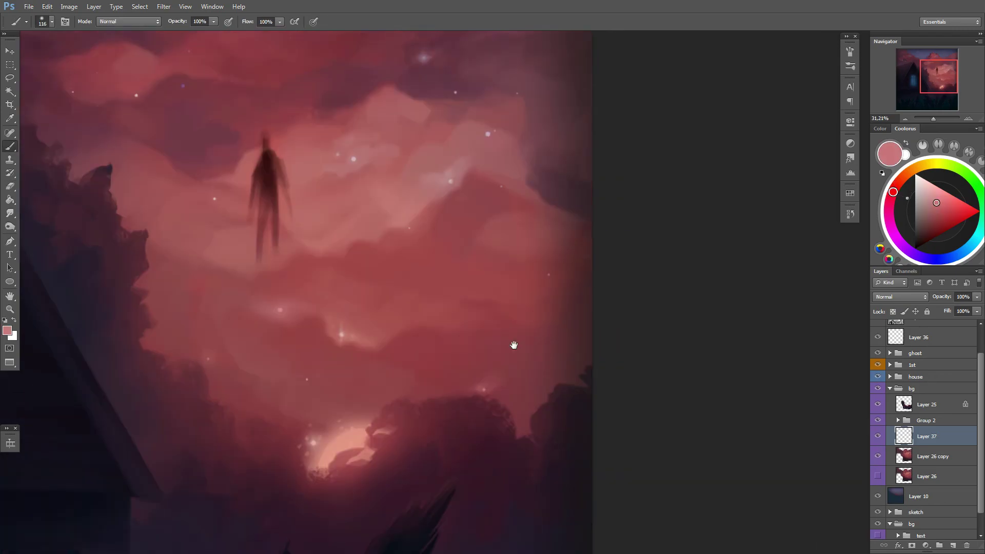
pyautogui.moveTo(512, 345)
pyautogui.mouseDown()
pyautogui.moveTo(475, 305)
pyautogui.moveTo(394, 336)
pyautogui.moveTo(394, 356)
pyautogui.moveTo(411, 352)
pyautogui.mouseUp()
# Step: Sample light pink and darker red cloud tones and resize the brush
pyautogui.rightClick(450, 326)
pyautogui.keyDown('alt'); pyautogui.click(400, 334); pyautogui.keyUp('alt')
pyautogui.rightClick(362, 328)
pyautogui.press('Return')
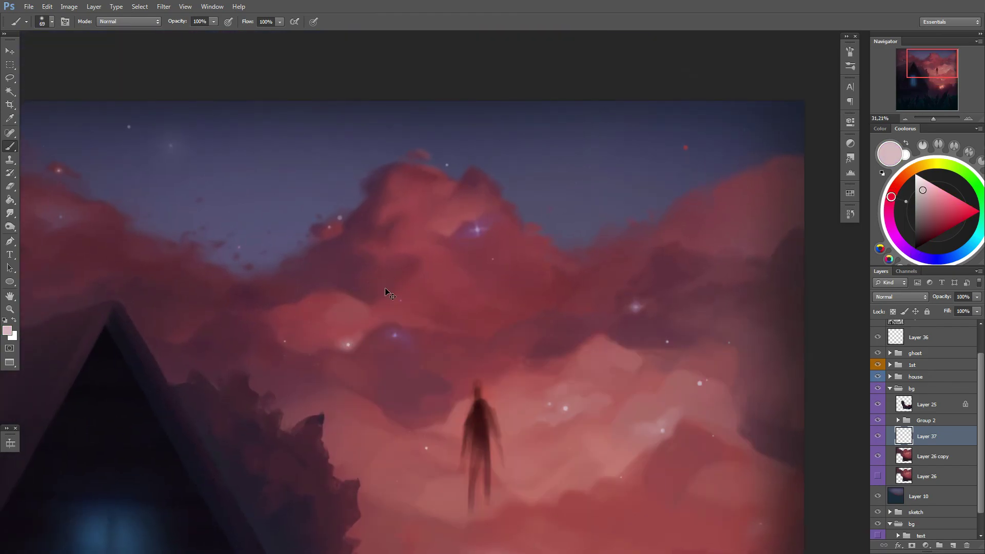
pyautogui.keyDown('alt'); pyautogui.click(345, 340); pyautogui.keyUp('alt')
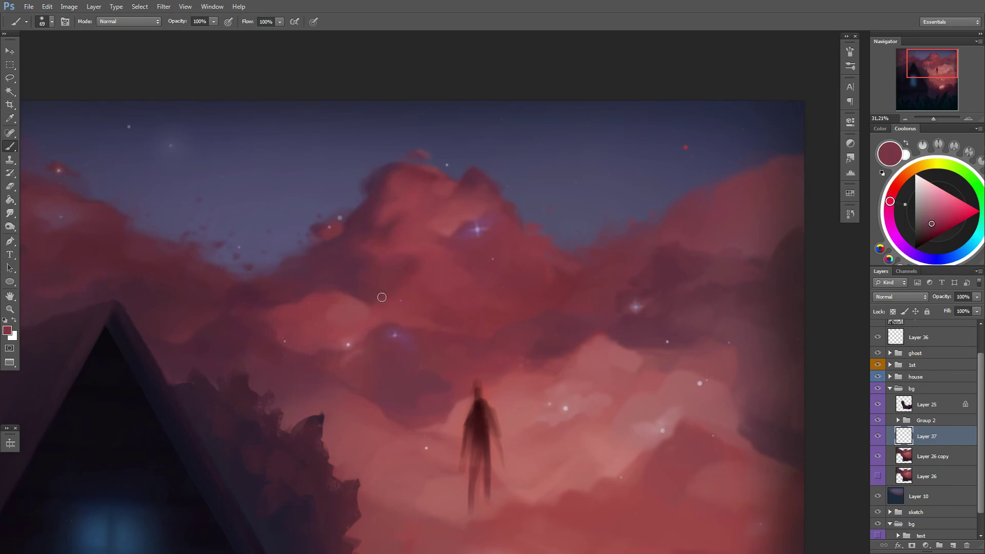
pyautogui.scroll(-3, 382, 297)
pyautogui.press('e')
# Step: Add empty Layer 38 between Layer 26 copy and Layer 26, then return to the Brush
pyautogui.scroll(3, 154, 381)
pyautogui.scroll(-1, 590, 284)
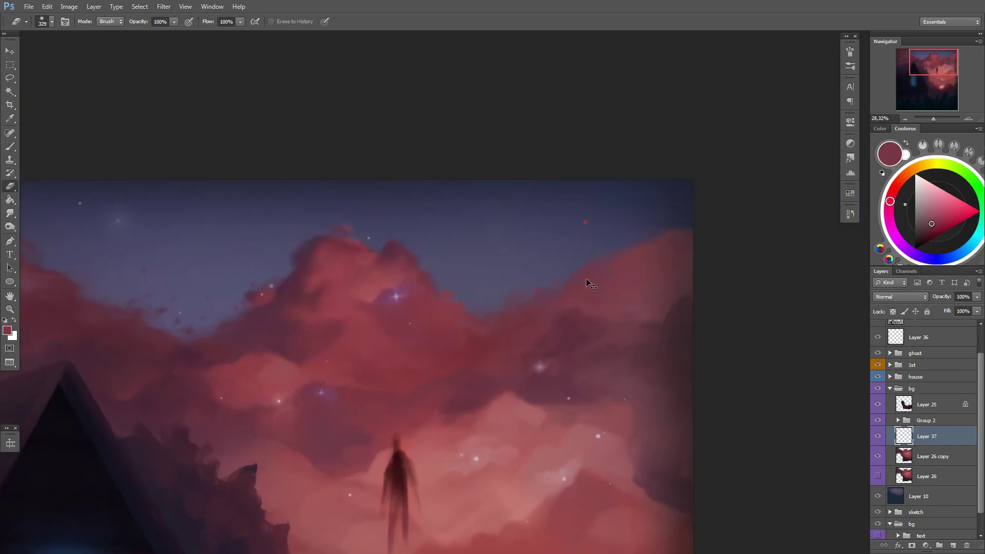
pyautogui.scroll(-1, 642, 324)
pyautogui.scroll(-1, 609, 354)
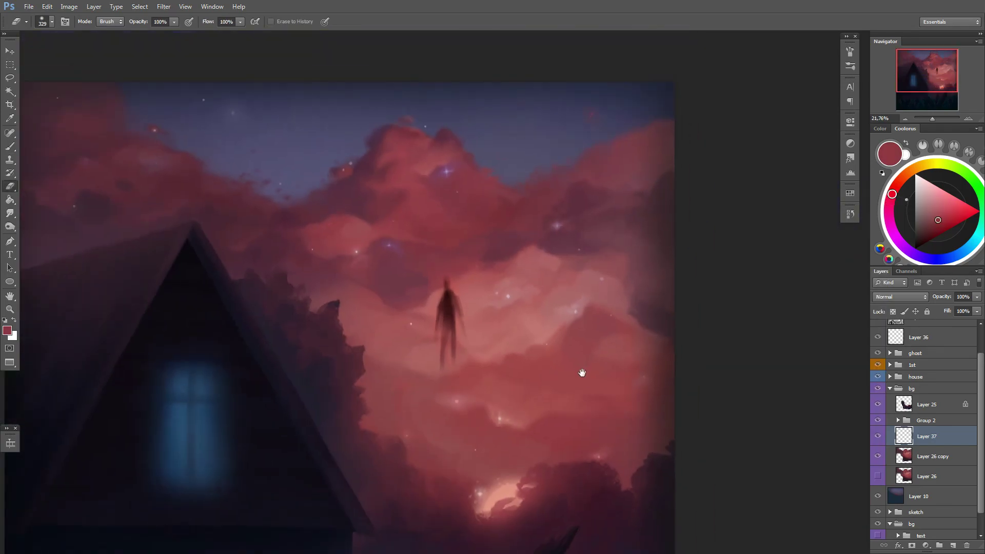
pyautogui.scroll(-1, 582, 373)
pyautogui.scroll(-1, 677, 411)
pyautogui.scroll(-1, 678, 411)
pyautogui.scroll(1, 686, 388)
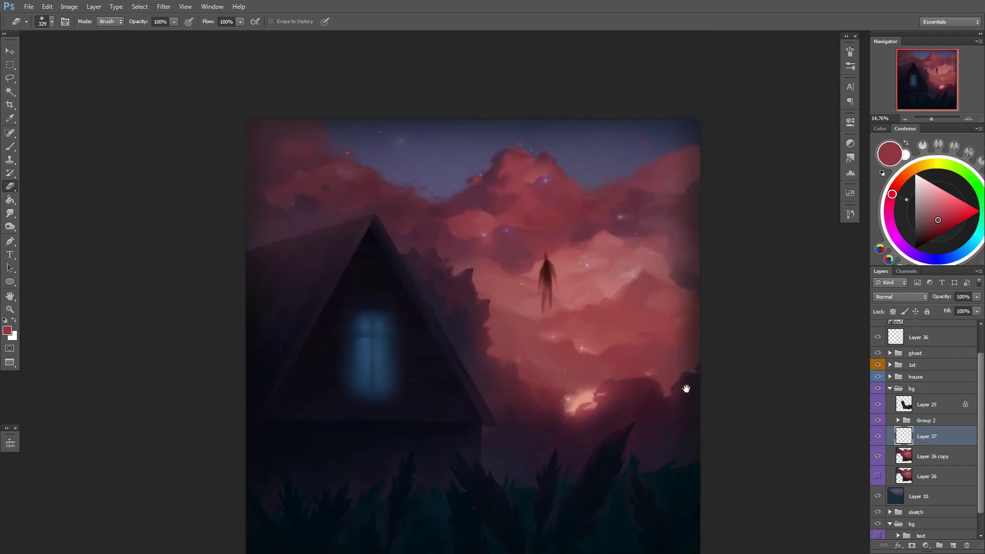
pyautogui.hotkey('ctrl', 'shift', 'alt', 'n')
pyautogui.press('b')
pyautogui.scroll(1, 488, 178)
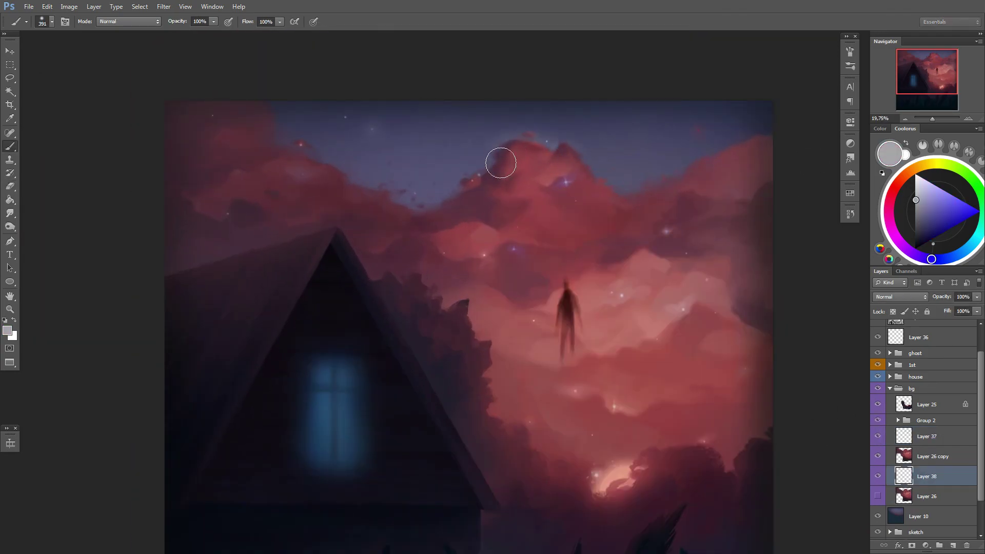
# Step: Set the brush to 422 px and briefly preview the painting in greyscale
pyautogui.rightClick(590, 213)
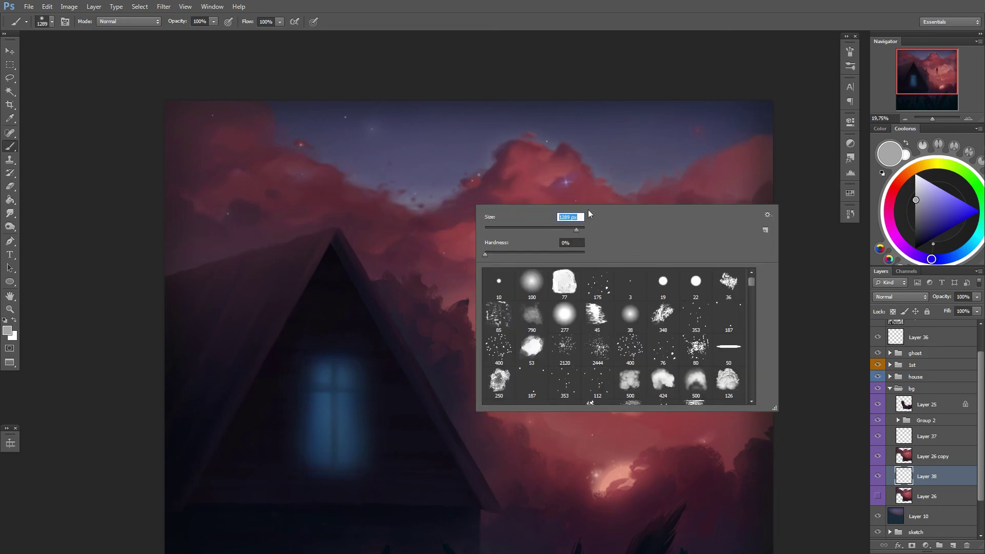
pyautogui.write('422')
pyautogui.press('Return')
pyautogui.rightClick(501, 191)
pyautogui.press('Escape')
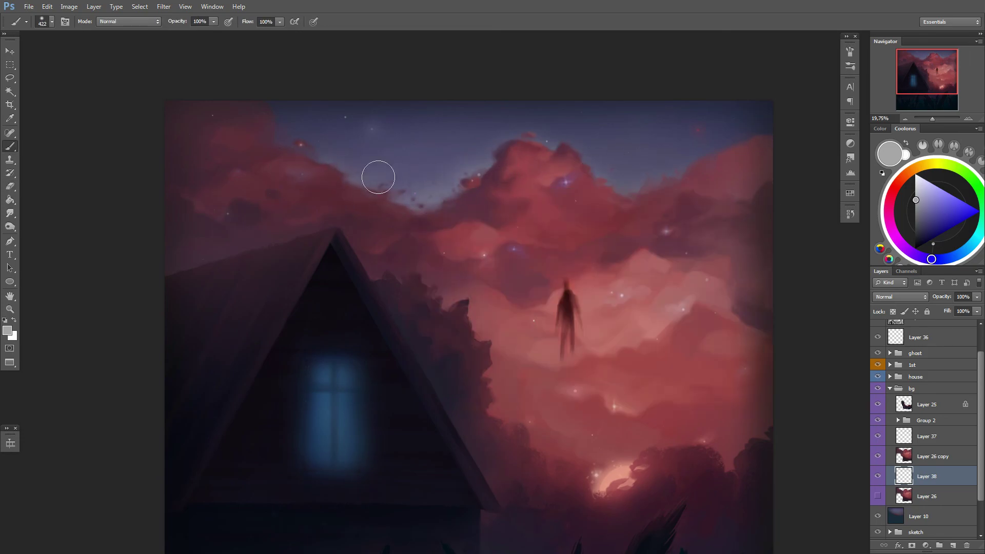
pyautogui.scroll(-1, 534, 269)
pyautogui.scroll(-1, 534, 268)
pyautogui.scroll(1, 923, 359)
pyautogui.click(878, 330)
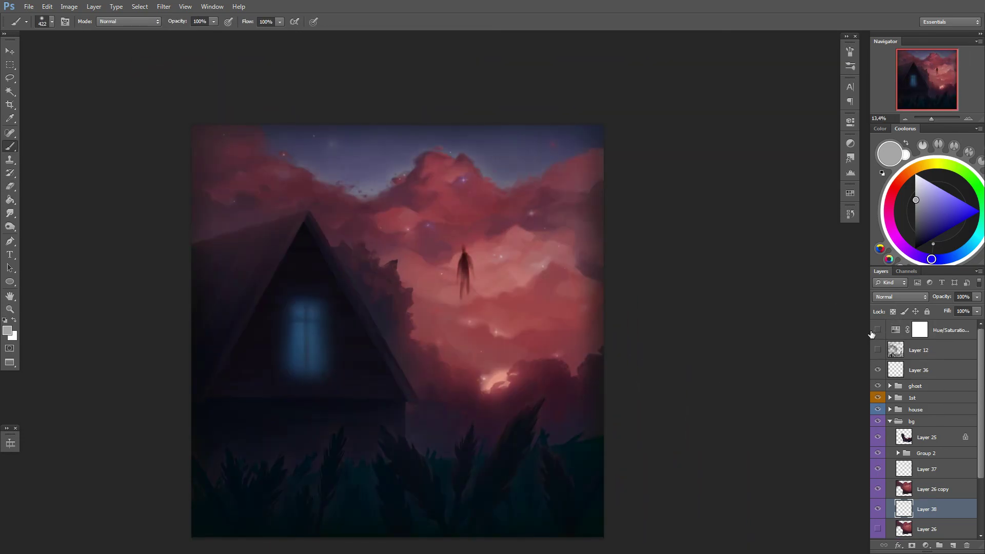
# Step: On Layer 37, resize the brush to 45 px, then 199 px, then 12 px
pyautogui.click(919, 469)
pyautogui.scroll(1, 547, 136)
pyautogui.rightClick(559, 205)
pyautogui.write('45')
pyautogui.press('Return')
pyautogui.scroll(3, 551, 221)
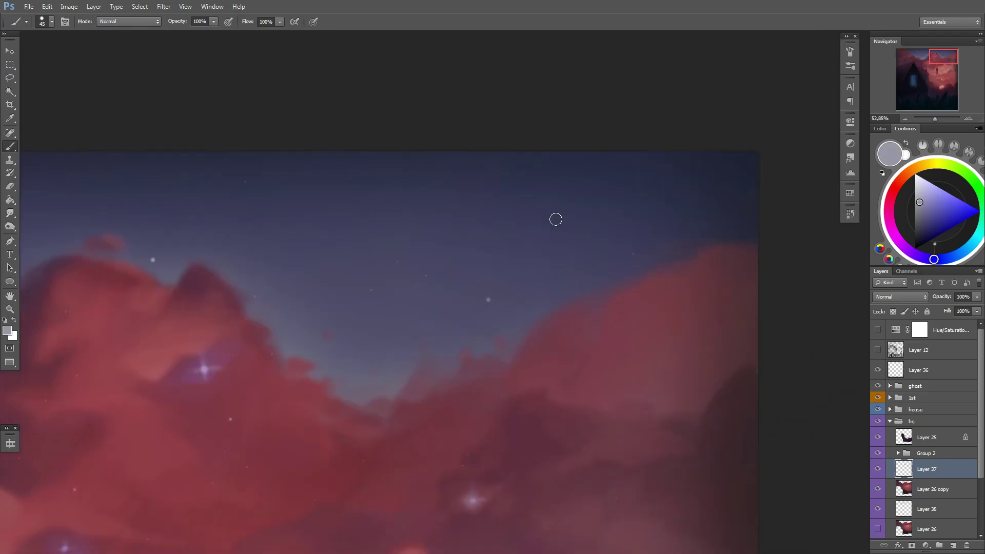
pyautogui.rightClick(560, 240)
pyautogui.rightClick(563, 206)
pyautogui.write('199')
pyautogui.press('Return')
pyautogui.scroll(-2, 472, 311)
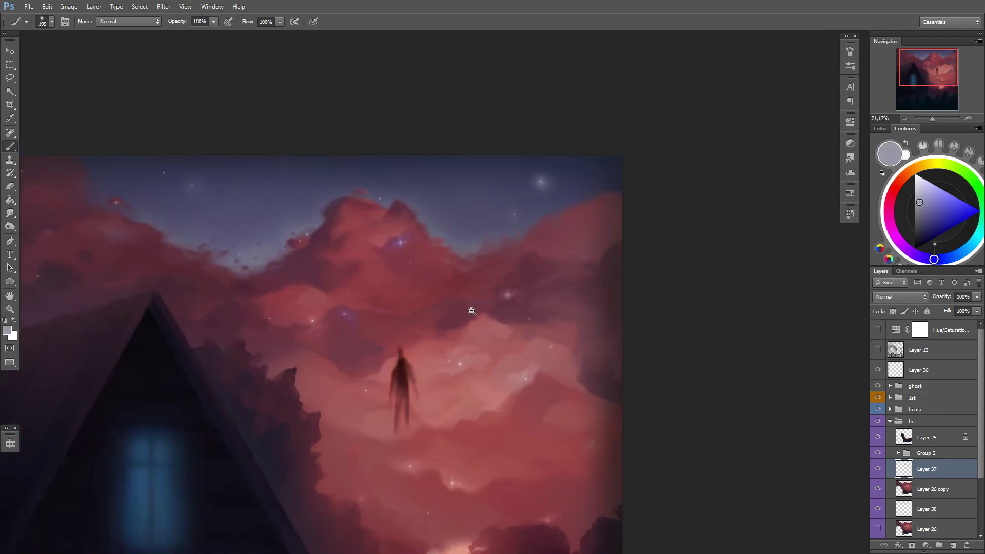
pyautogui.scroll(1, 457, 214)
pyautogui.rightClick(534, 249)
pyautogui.write('12')
pyautogui.press('Return')
# Step: Sample a warm red, then a pale pink from the clouds, and switch to the eraser
pyautogui.scroll(2, 535, 249)
pyautogui.scroll(-2, 440, 294)
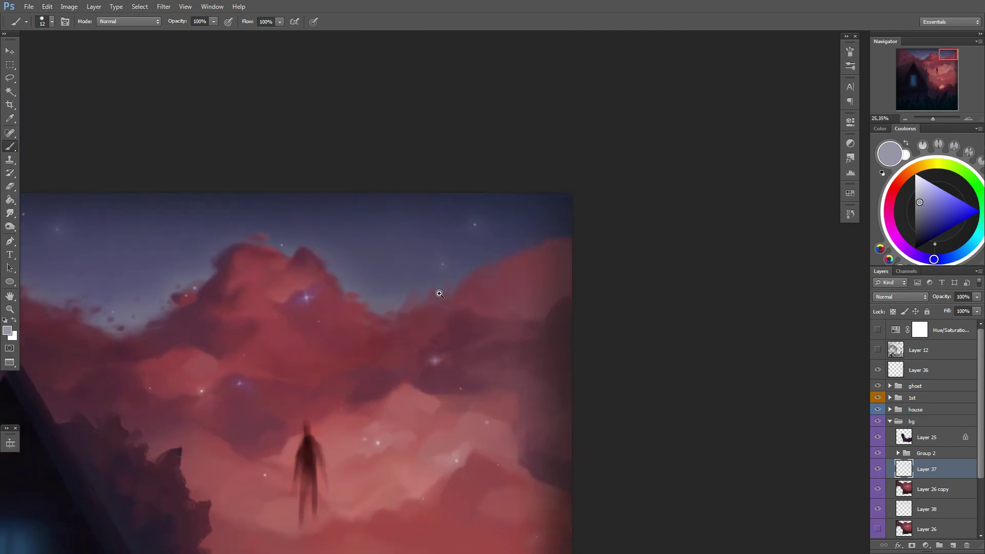
pyautogui.scroll(1, 439, 294)
pyautogui.scroll(2, 436, 308)
pyautogui.keyDown('alt'); pyautogui.click(426, 342); pyautogui.keyUp('alt')
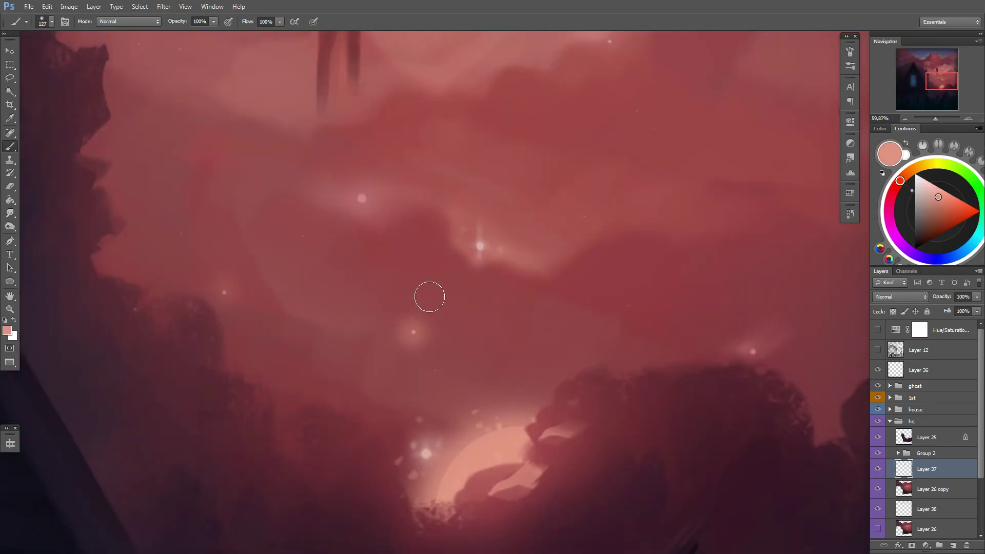
pyautogui.scroll(-2, 429, 307)
pyautogui.scroll(2, 440, 330)
pyautogui.scroll(-2, 396, 347)
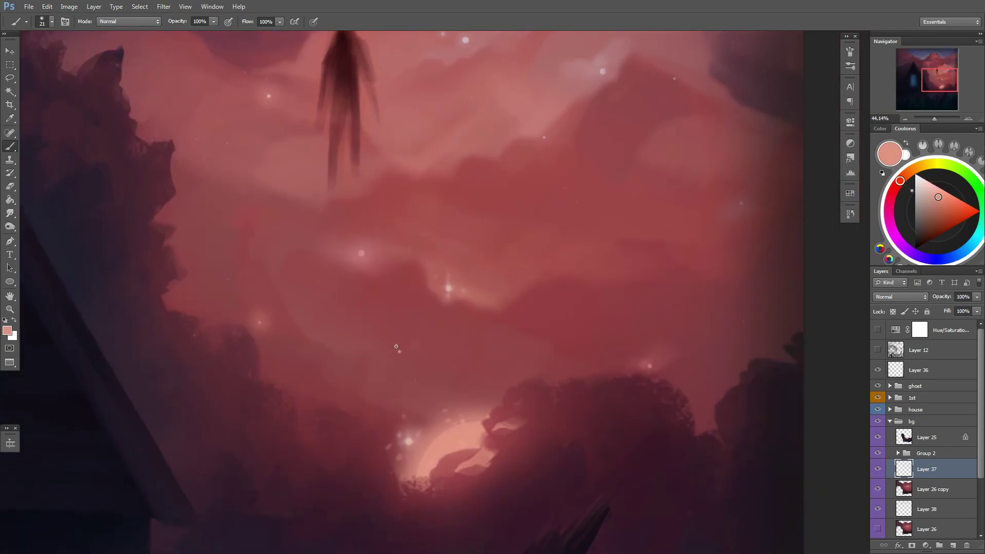
pyautogui.scroll(3, 451, 218)
pyautogui.keyDown('alt'); pyautogui.click(451, 218); pyautogui.keyUp('alt')
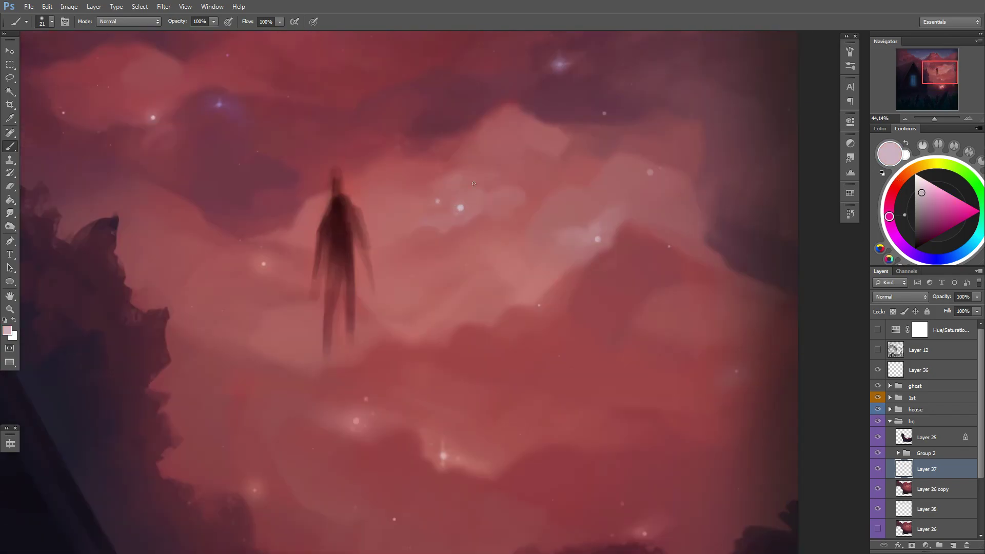
pyautogui.scroll(2, 415, 356)
pyautogui.hscroll(-3, 415, 355)
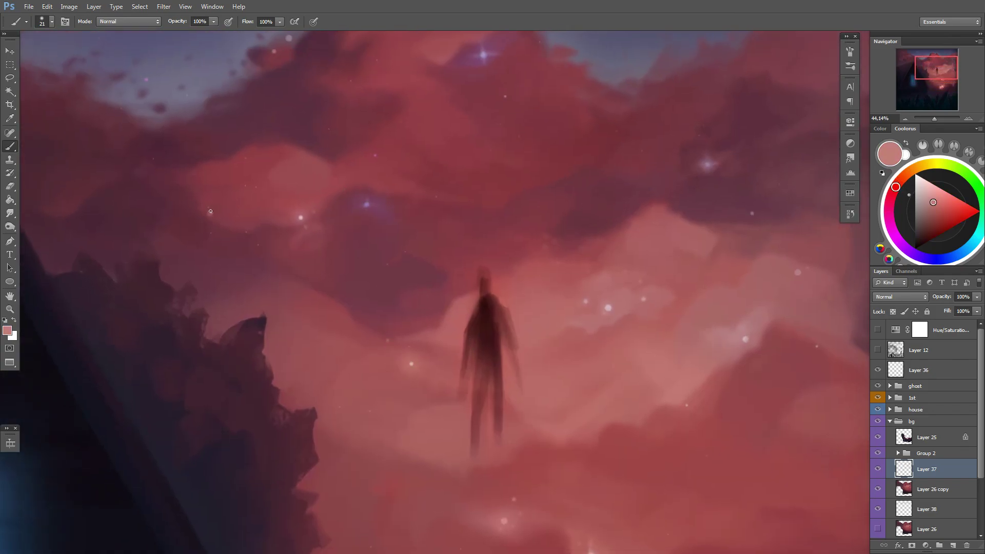
pyautogui.scroll(-3, 210, 211)
pyautogui.press('e')
pyautogui.scroll(-1, 364, 156)
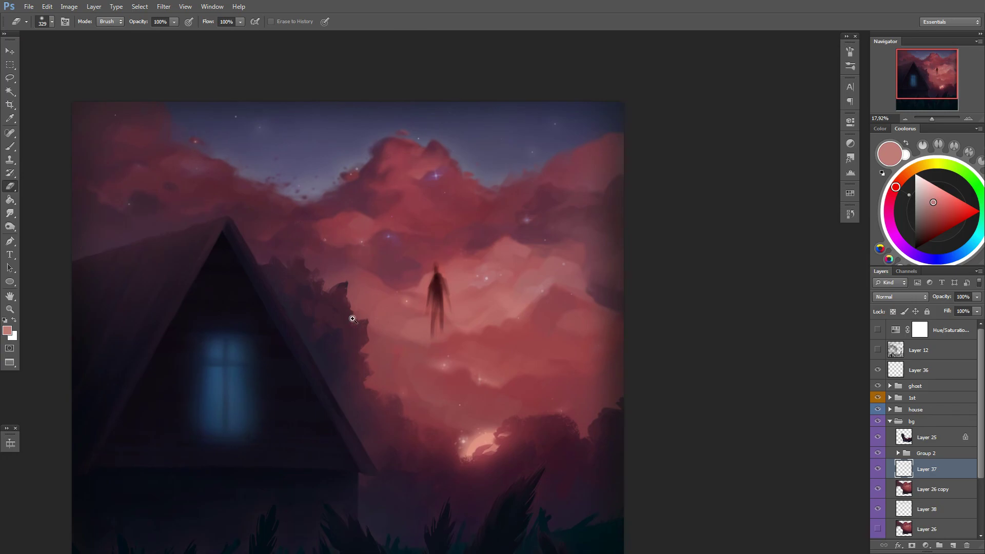
# Step: Select the ghost group, drag the floating figure into place among the clouds, and save
pyautogui.click(912, 386)
pyautogui.press('b')
pyautogui.scroll(-1, 545, 259)
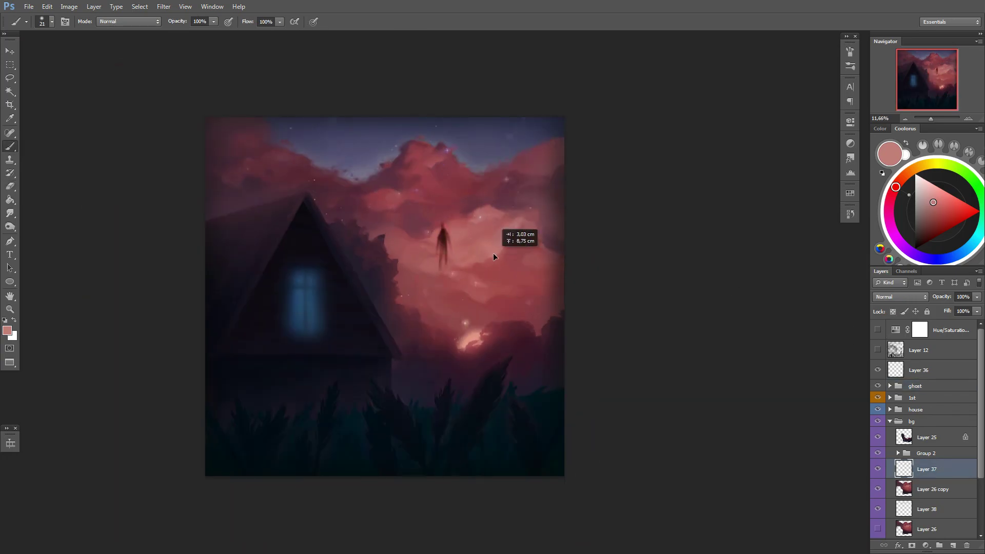
pyautogui.moveTo(500, 256); pyautogui.dragTo(500, 231)
pyautogui.scroll(-1, 476, 378)
pyautogui.moveTo(477, 377); pyautogui.dragTo(488, 312)
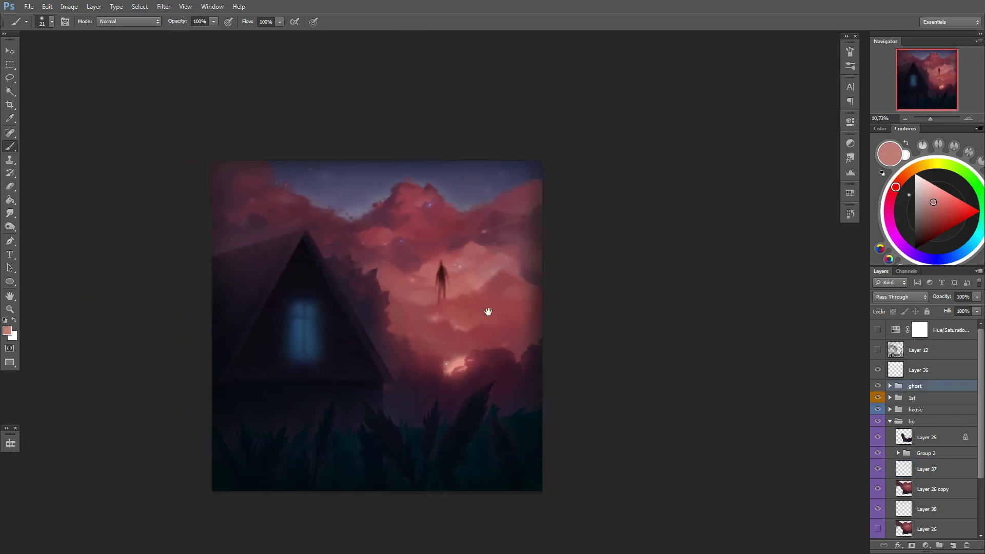
pyautogui.moveTo(398, 234); pyautogui.dragTo(359, 265)
pyautogui.moveTo(418, 193); pyautogui.dragTo(421, 267)
pyautogui.scroll(-2, 421, 266)
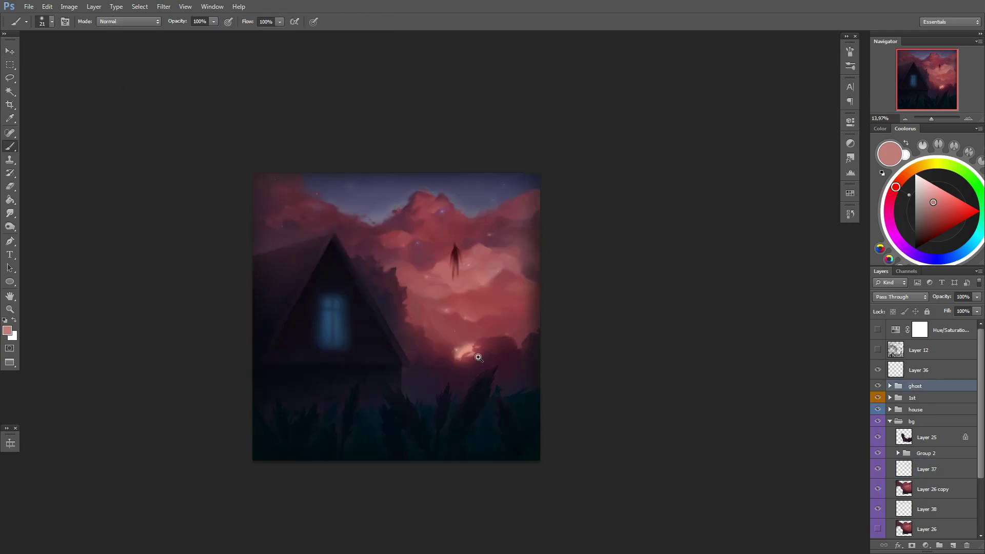
pyautogui.scroll(3, 482, 287)
pyautogui.click(29, 6)
pyautogui.click(40, 119)
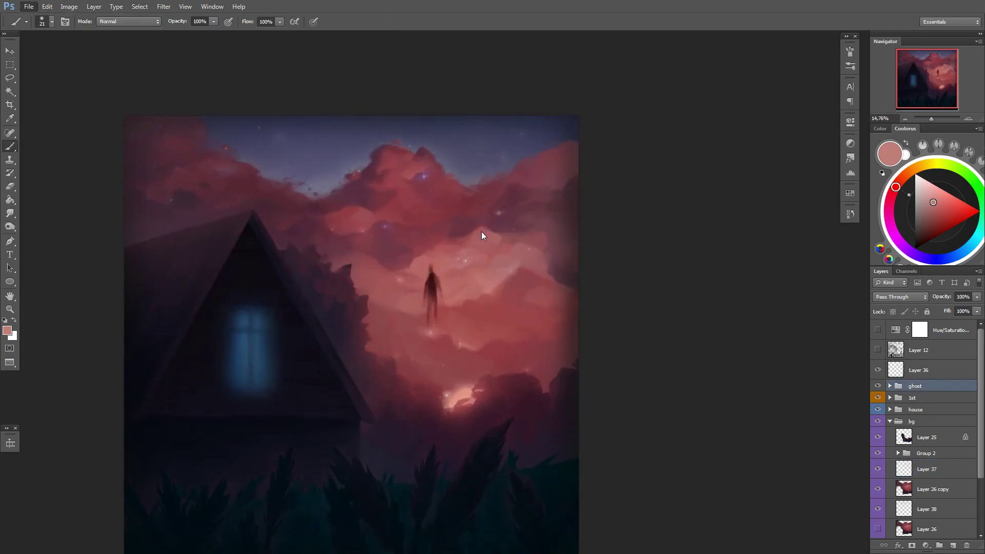
# Step: Add a new layer, Layer 39, with its blend mode set to Vivid Light
pyautogui.press('Return')
pyautogui.hotkey('ctrl', 'shift', 'alt', 'n')
pyautogui.click(878, 390)
pyautogui.click(901, 296)
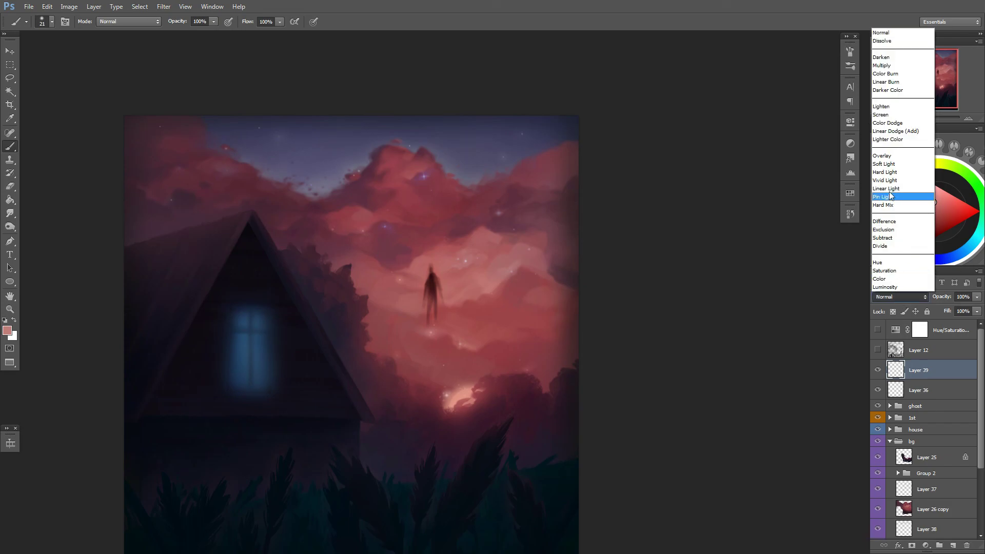
pyautogui.click(891, 193)
# Step: Glaze the clouds with a large soft brush in peach and dark purple
pyautogui.rightClick(626, 281)
pyautogui.keyDown('alt'); pyautogui.click(441, 385); pyautogui.keyUp('alt')
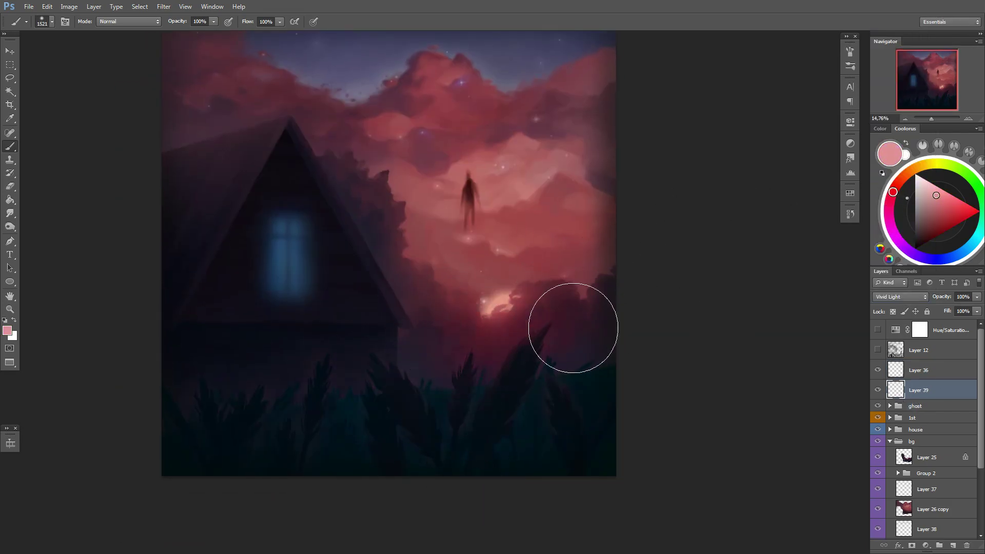
pyautogui.scroll(-3, 412, 265)
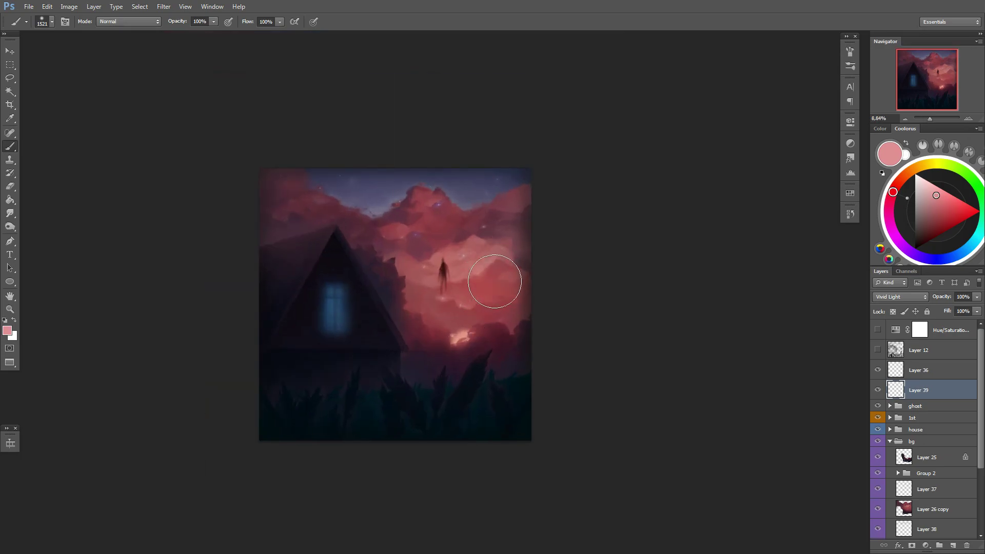
pyautogui.scroll(3, 488, 280)
pyautogui.click(906, 175)
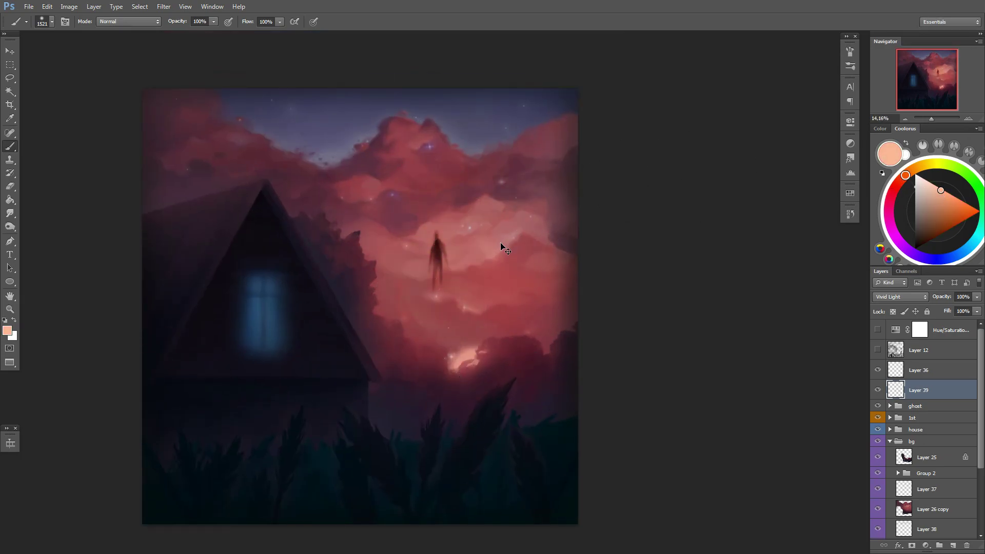
pyautogui.scroll(-3, 504, 249)
pyautogui.scroll(3, 504, 249)
pyautogui.moveTo(899, 203); pyautogui.dragTo(912, 252)
pyautogui.click(931, 239)
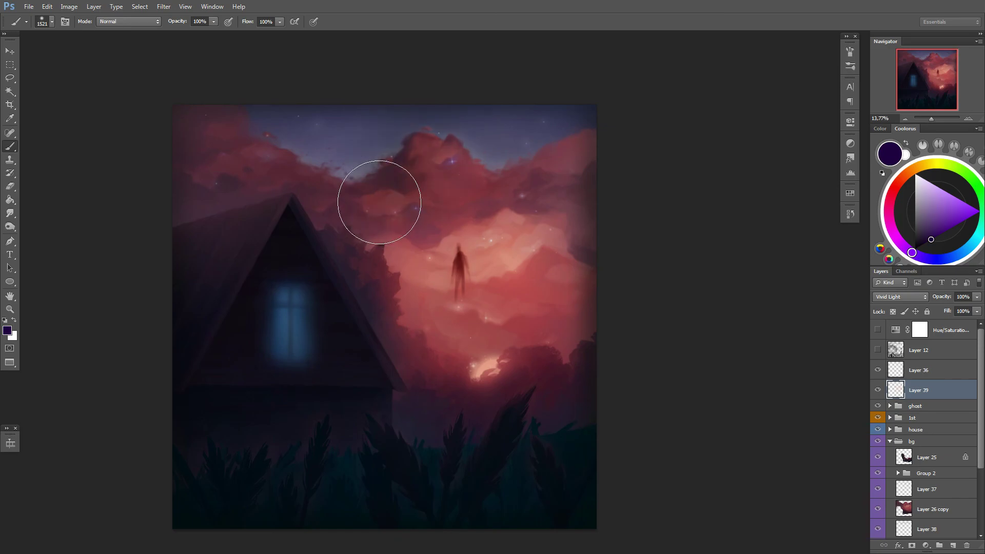
# Step: Pick a grey-blue paint colour and toggle a greyscale preview to check values
pyautogui.scroll(-2, 572, 220)
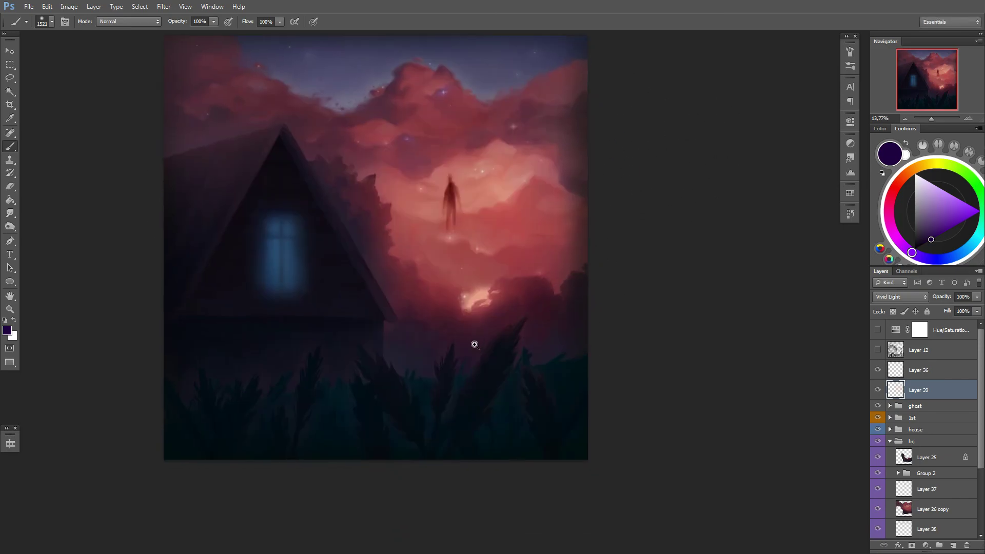
pyautogui.scroll(-1, 479, 345)
pyautogui.keyDown('alt'); pyautogui.click(295, 231); pyautogui.keyUp('alt')
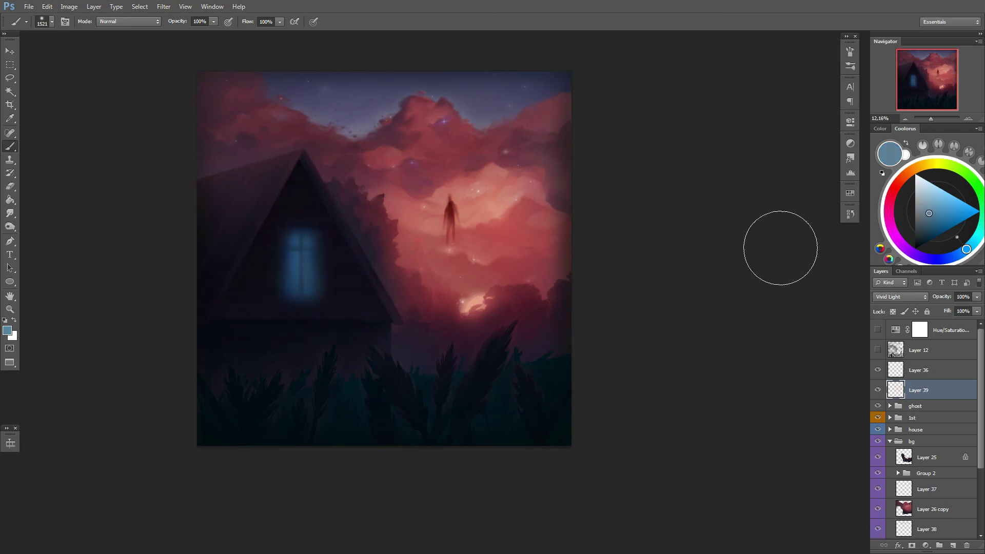
pyautogui.moveTo(442, 316); pyautogui.dragTo(440, 344)
pyautogui.scroll(1, 523, 343)
pyautogui.click(878, 331)
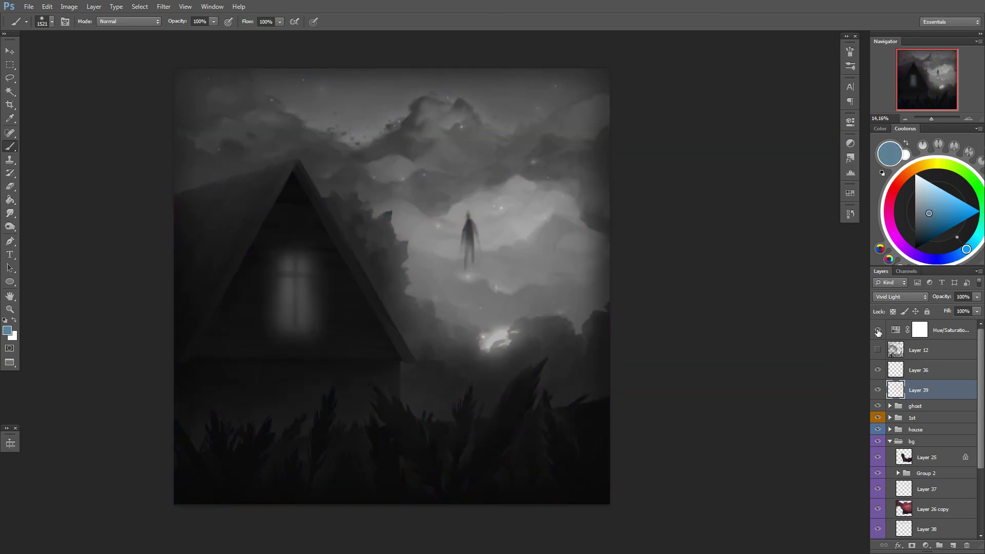
pyautogui.click(878, 333)
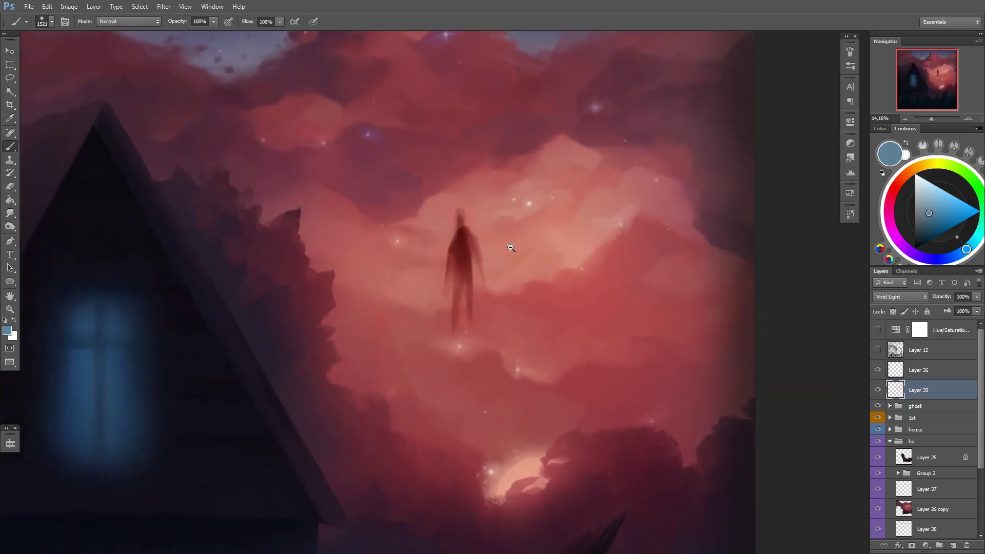